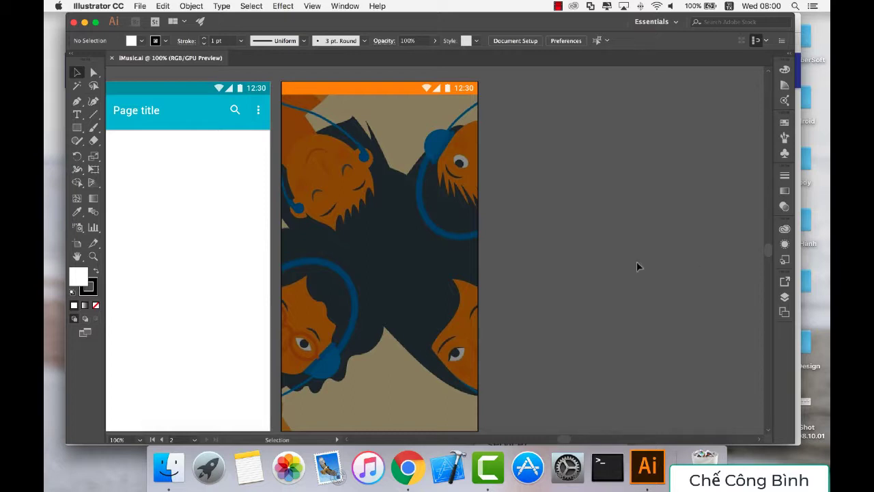
# Test-move the dark 42% overlay off the illustration, restore it, and show the Layers panel.
pyautogui.click(422, 202)
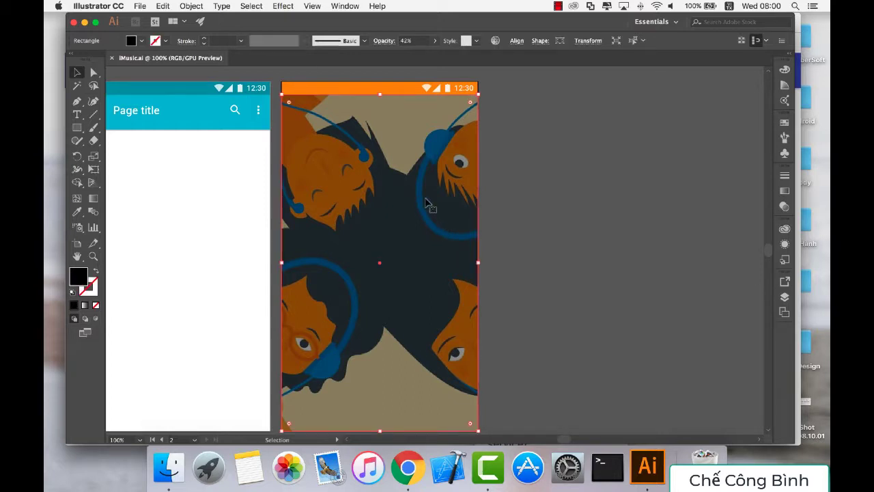
pyautogui.click(535, 228)
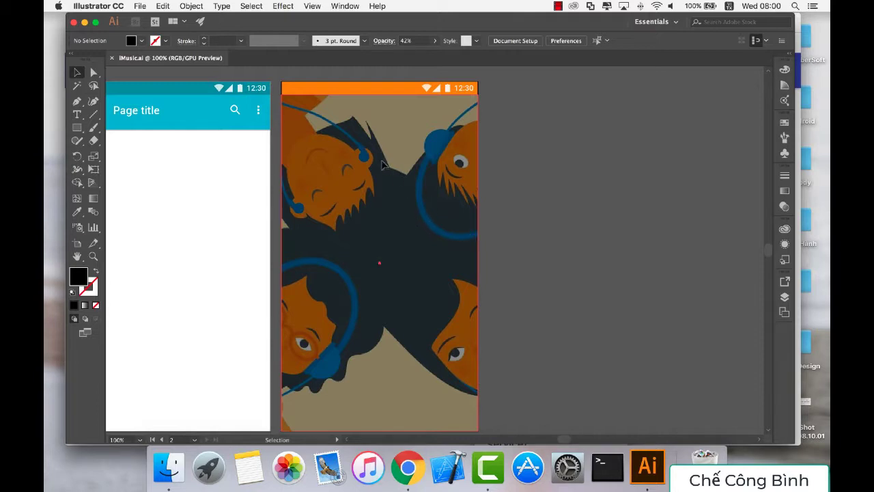
pyautogui.click(385, 166)
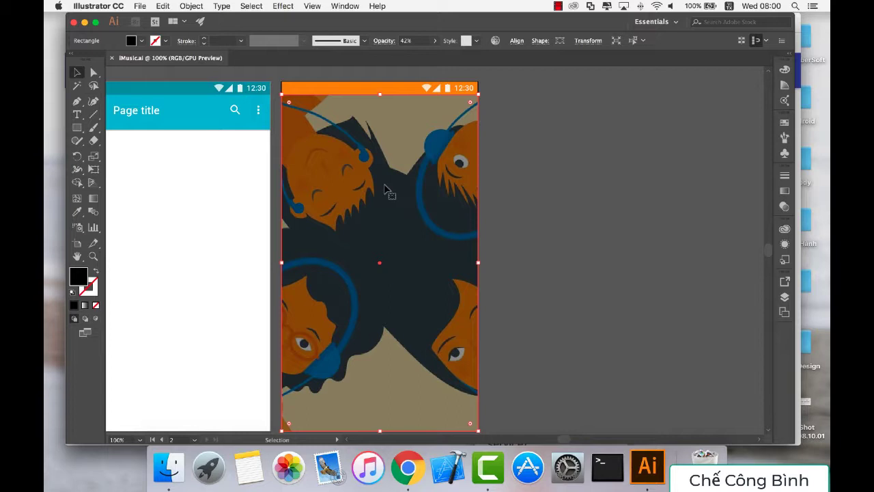
pyautogui.moveTo(377, 197); pyautogui.dragTo(542, 197)
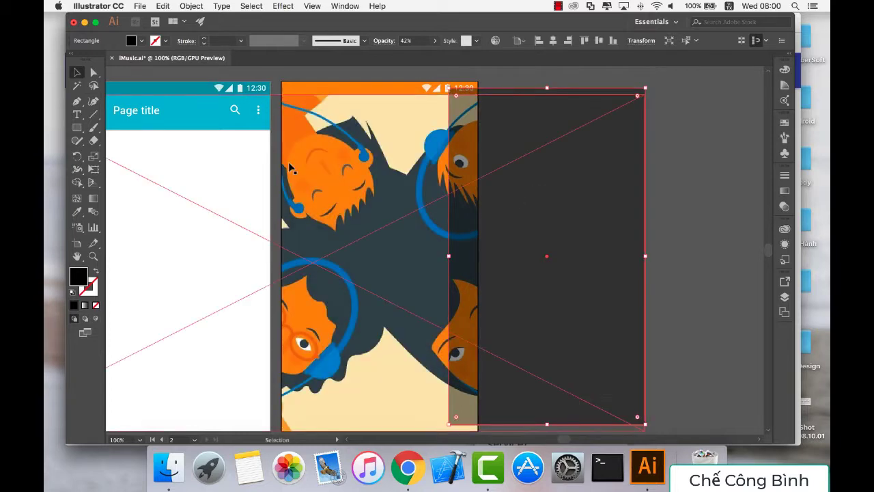
pyautogui.click(288, 181)
pyautogui.hotkey('ctrl', 'z')
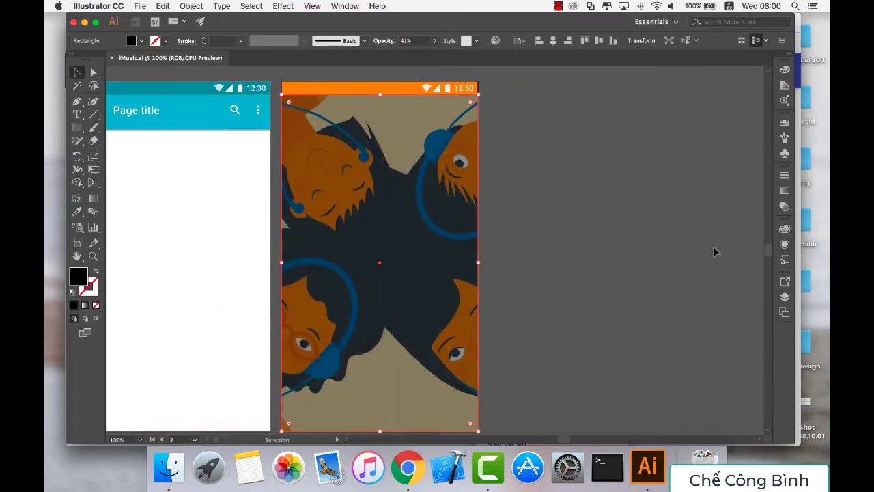
pyautogui.click(786, 297)
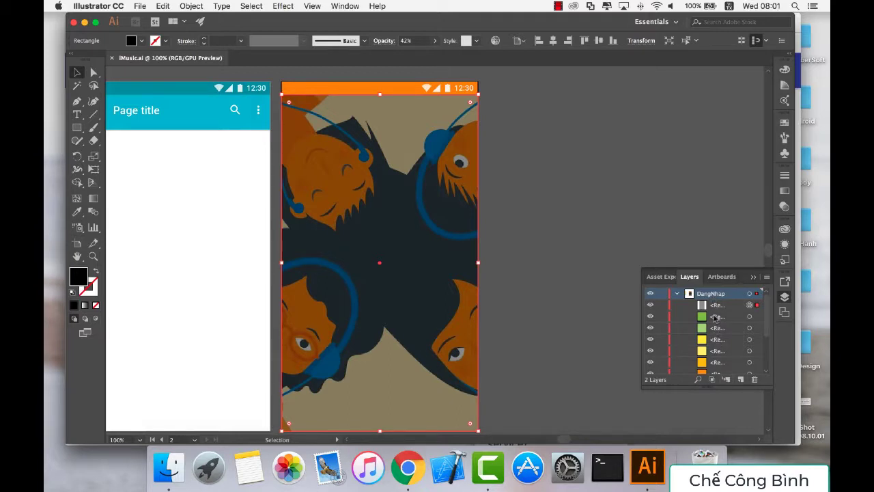
# Move the 42% Rectangle overlay row into the illustration's clip group and target that group.
pyautogui.scroll(-1, 714, 327)
pyautogui.scroll(-3, 710, 324)
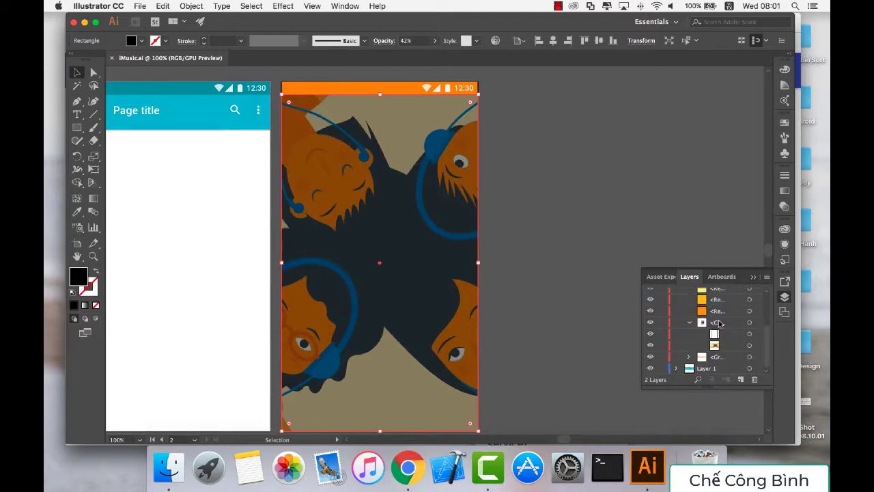
pyautogui.click(716, 322)
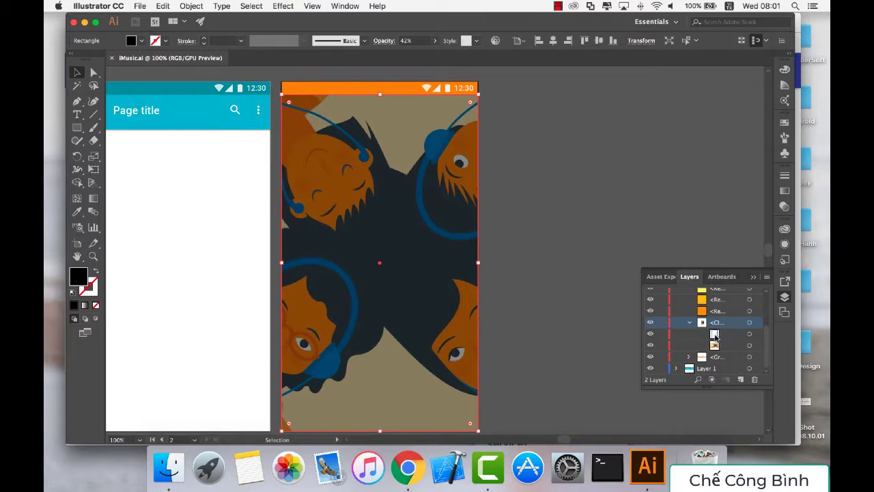
pyautogui.moveTo(714, 334); pyautogui.dragTo(717, 394)
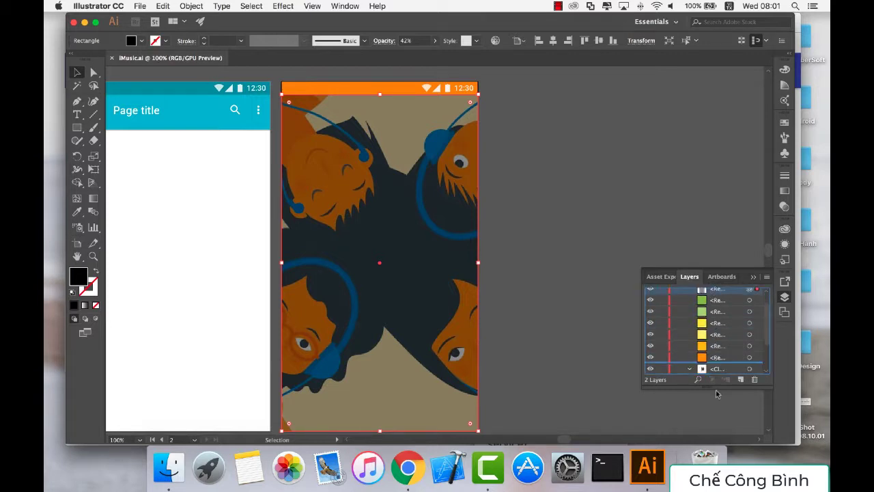
pyautogui.moveTo(717, 393); pyautogui.dragTo(715, 335)
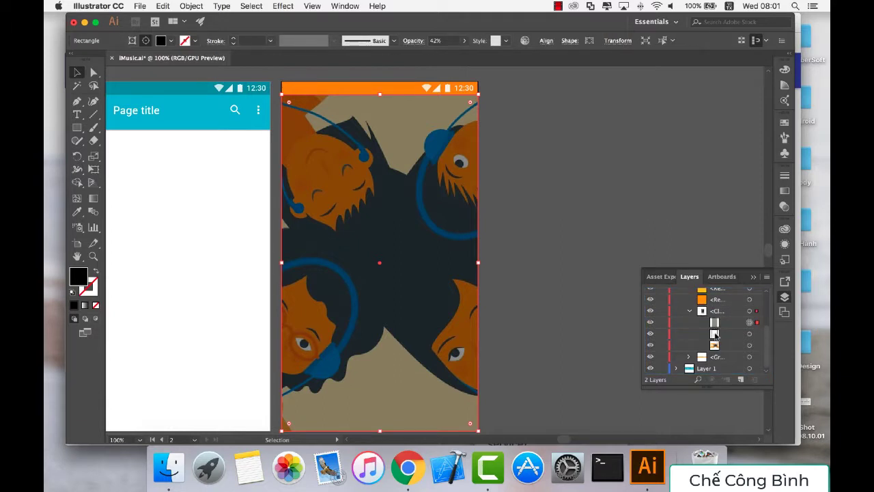
pyautogui.click(715, 312)
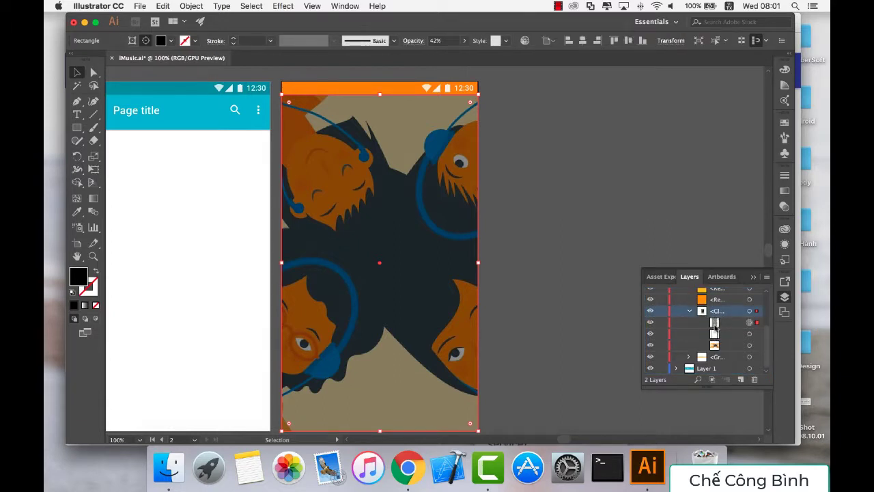
pyautogui.click(749, 311)
pyautogui.rightClick(445, 213)
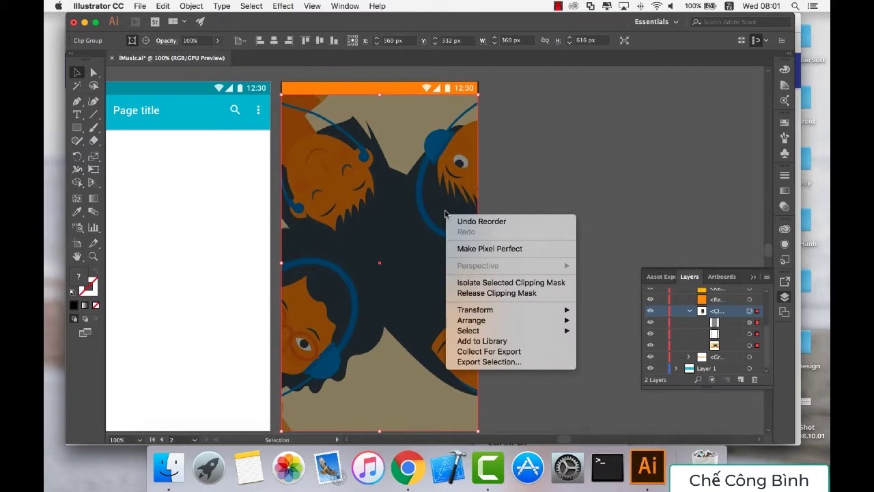
pyautogui.click(506, 195)
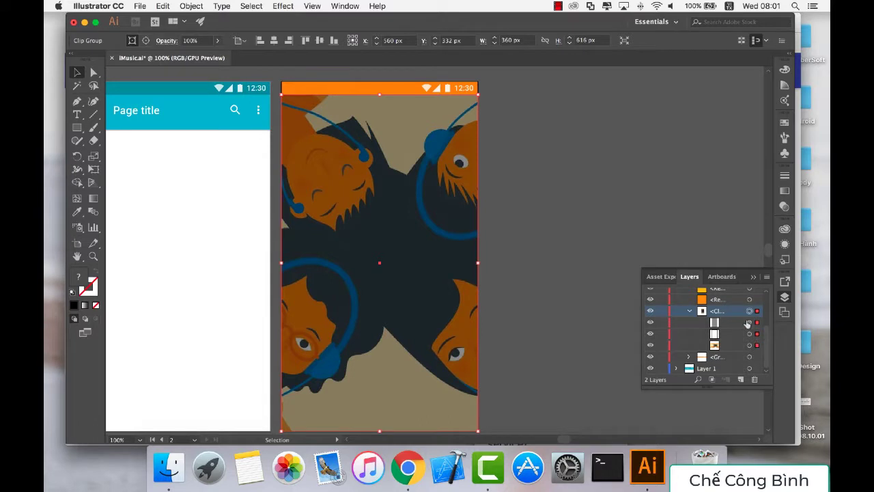
pyautogui.click(750, 321)
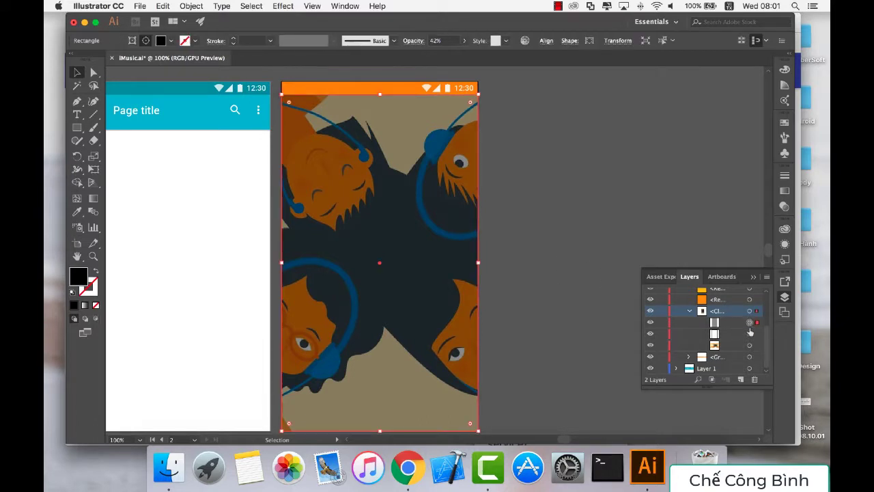
pyautogui.keyDown('shift'); pyautogui.click(749, 333); pyautogui.keyUp('shift')
pyautogui.keyDown('shift'); pyautogui.click(749, 344); pyautogui.keyUp('shift')
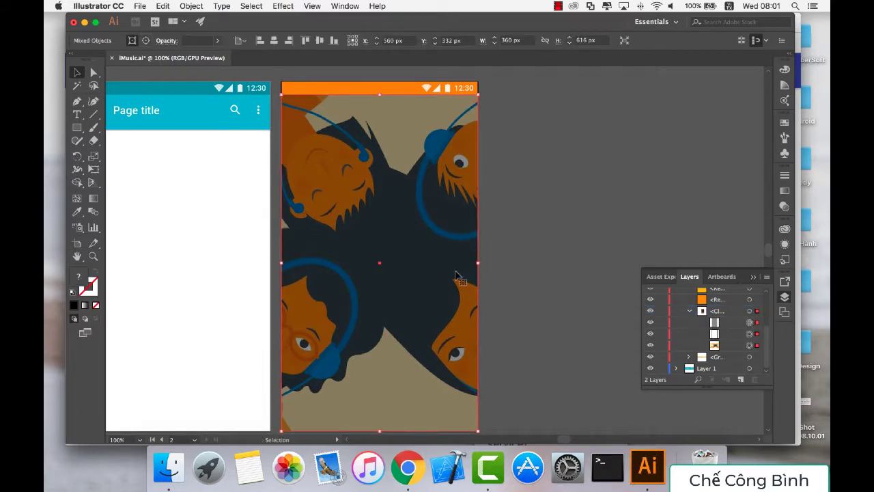
pyautogui.rightClick(445, 271)
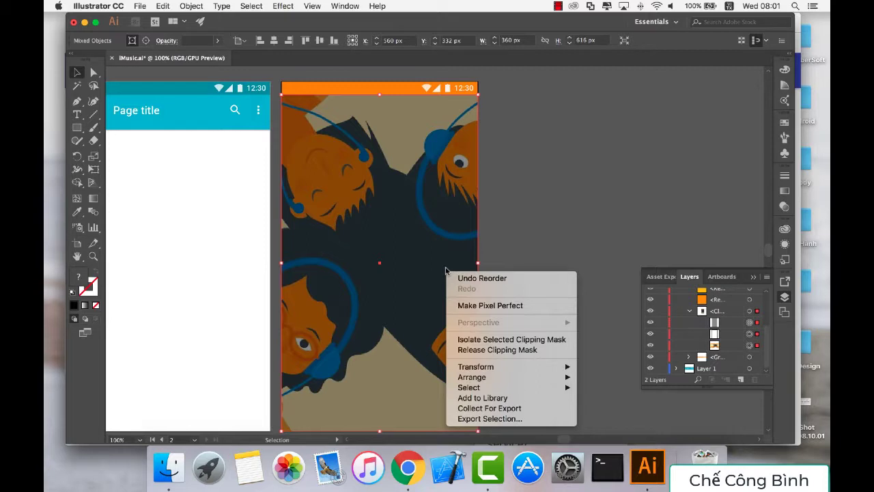
pyautogui.click(478, 278)
pyautogui.rightClick(424, 253)
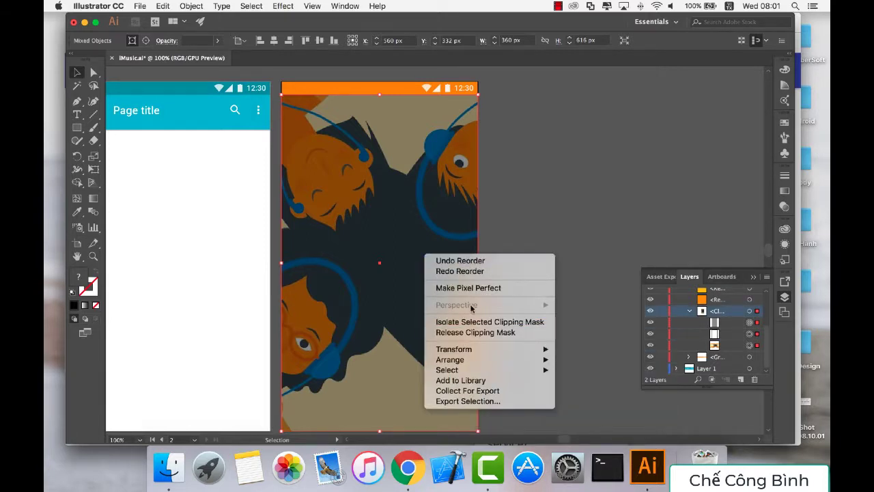
pyautogui.click(529, 200)
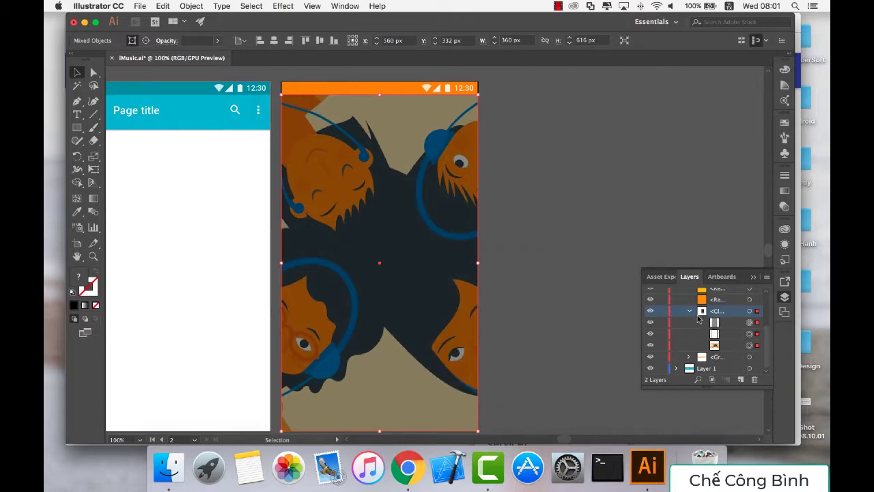
pyautogui.click(719, 324)
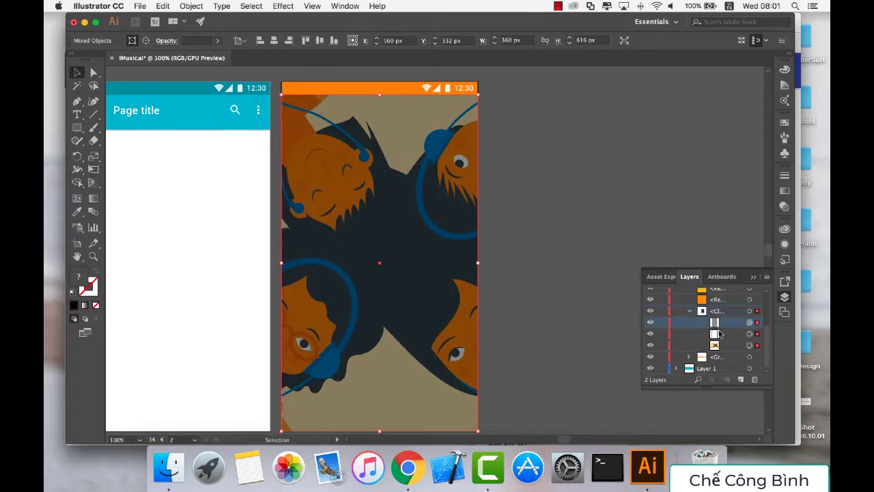
pyautogui.click(719, 345)
pyautogui.click(721, 322)
pyautogui.click(720, 313)
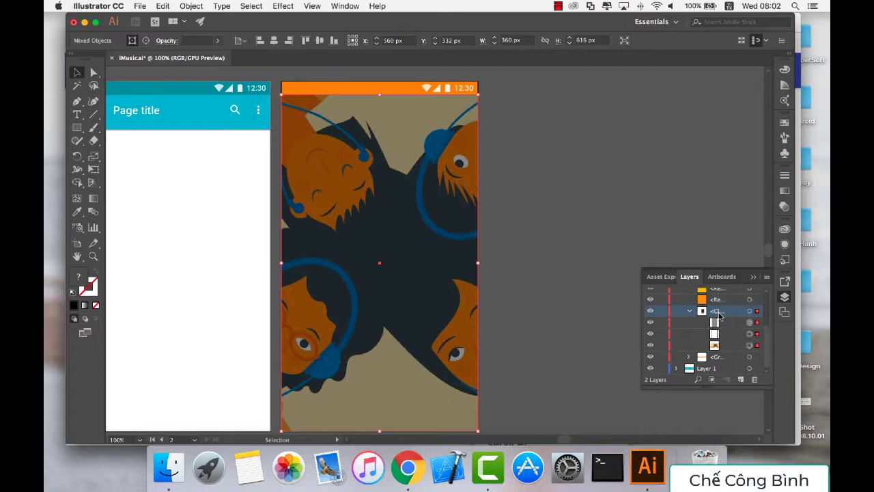
pyautogui.click(748, 311)
pyautogui.rightClick(382, 203)
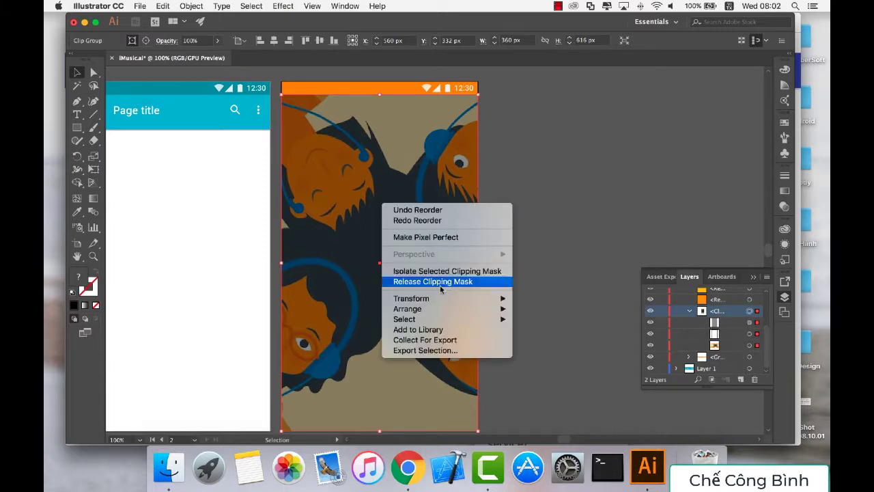
pyautogui.click(551, 222)
pyautogui.click(743, 324)
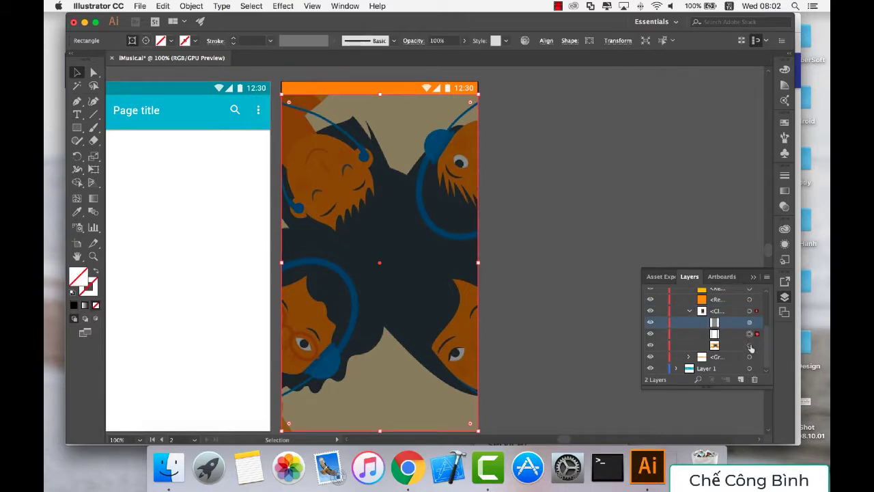
pyautogui.click(749, 345)
pyautogui.keyDown('shift'); pyautogui.click(749, 328); pyautogui.keyUp('shift')
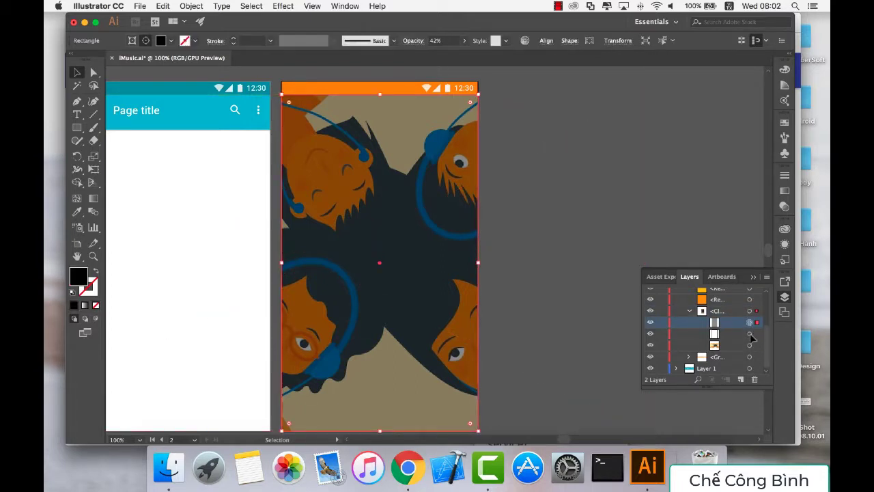
pyautogui.rightClick(457, 235)
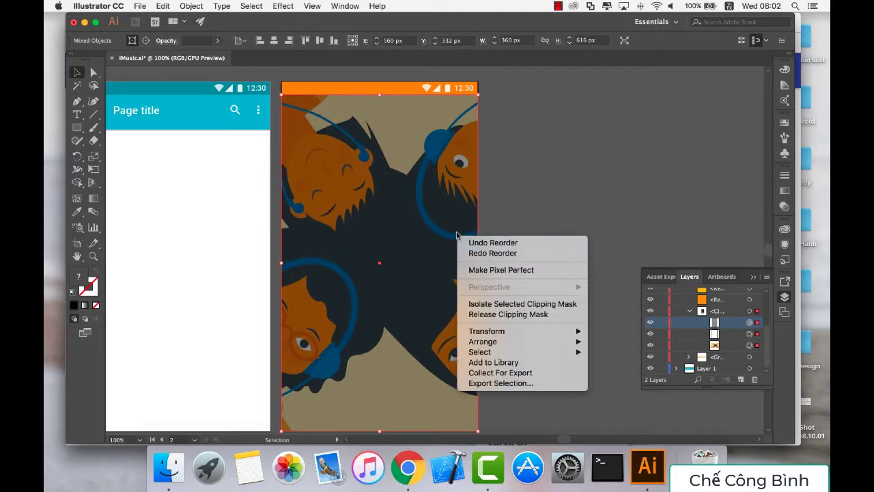
pyautogui.click(510, 202)
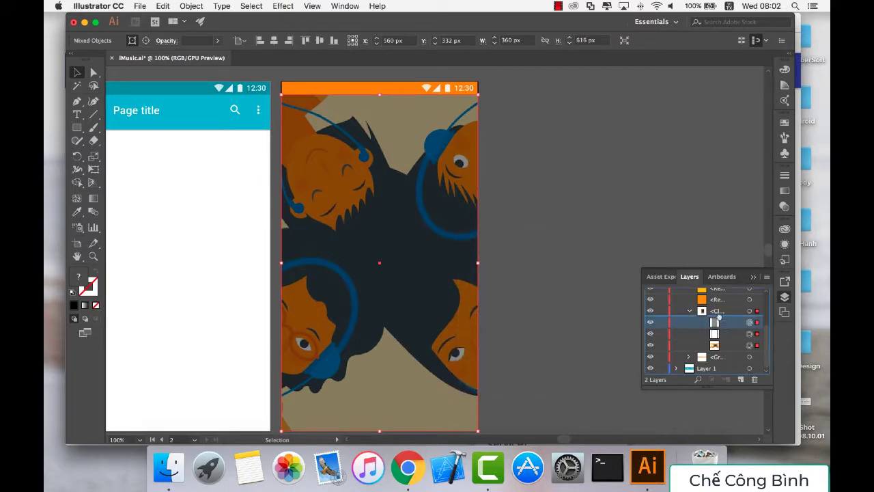
# Release the clip group and select its two rectangles and the illustration image.
pyautogui.moveTo(718, 318)
pyautogui.mouseDown()
pyautogui.moveTo(717, 308)
pyautogui.moveTo(716, 317)
pyautogui.mouseUp()
pyautogui.click(716, 322)
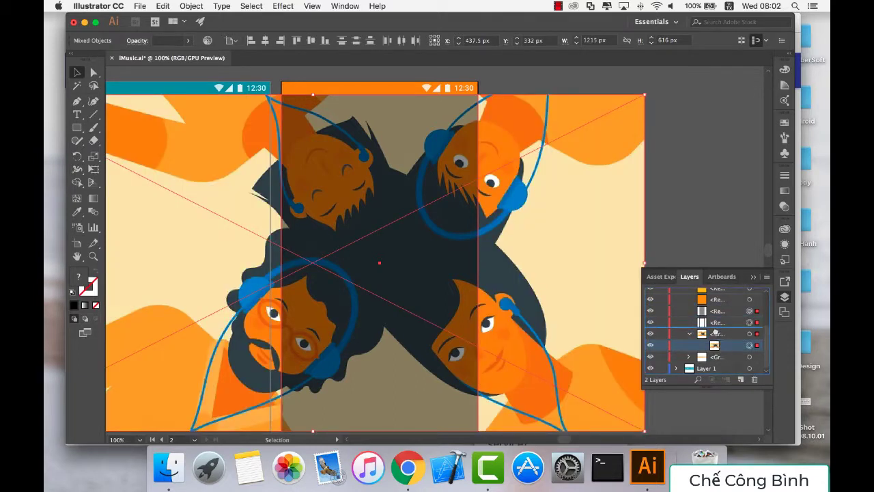
pyautogui.hotkey('ctrl', 'shift', 'g')
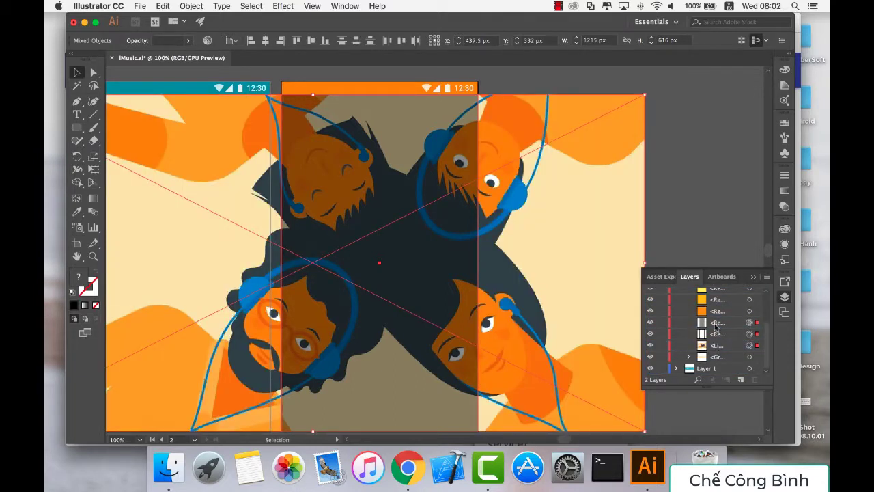
pyautogui.click(715, 322)
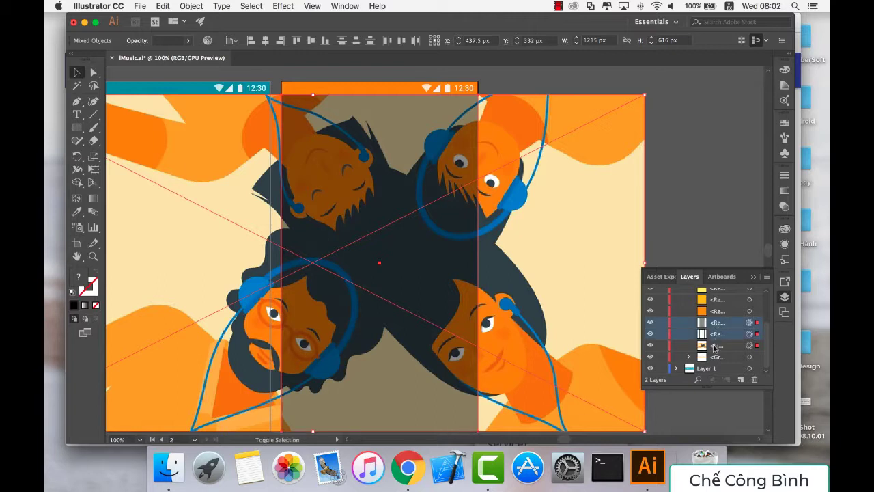
pyautogui.keyDown('shift'); pyautogui.click(714, 344); pyautogui.keyUp('shift')
pyautogui.rightClick(452, 256)
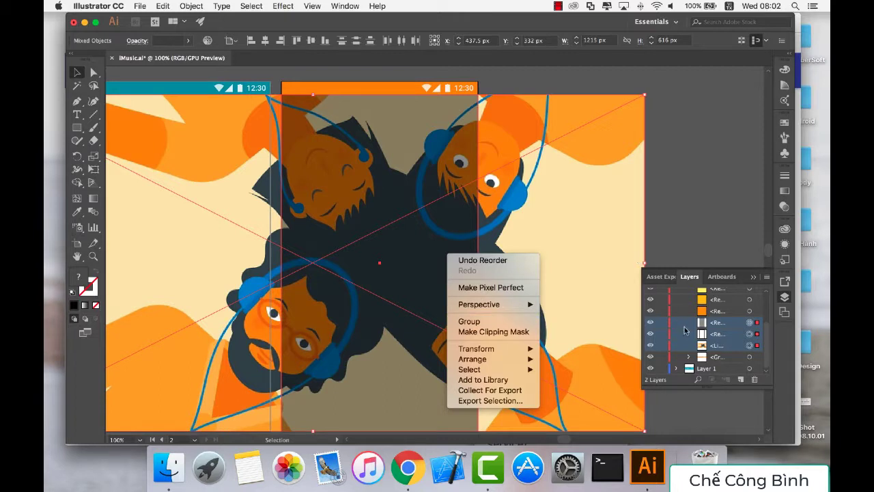
pyautogui.click(769, 351)
# Group the selected rectangles and illustration image together.
pyautogui.scroll(3, 766, 339)
pyautogui.scroll(2, 766, 340)
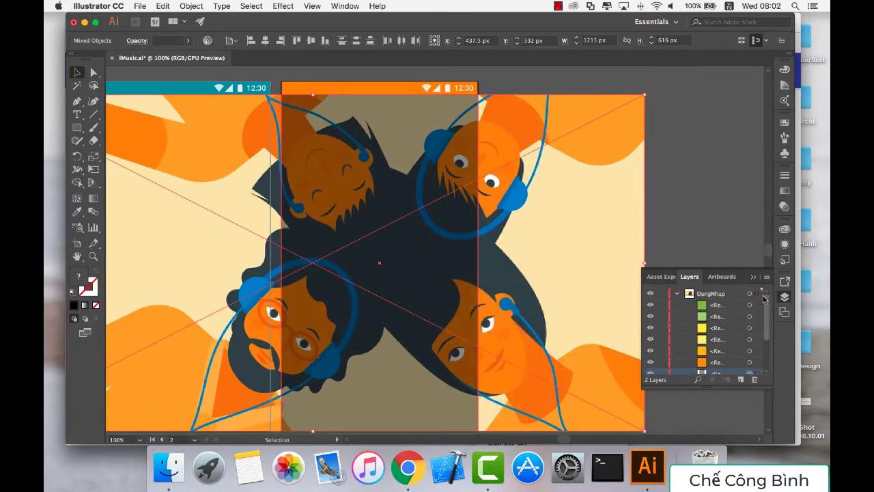
pyautogui.scroll(-3, 768, 335)
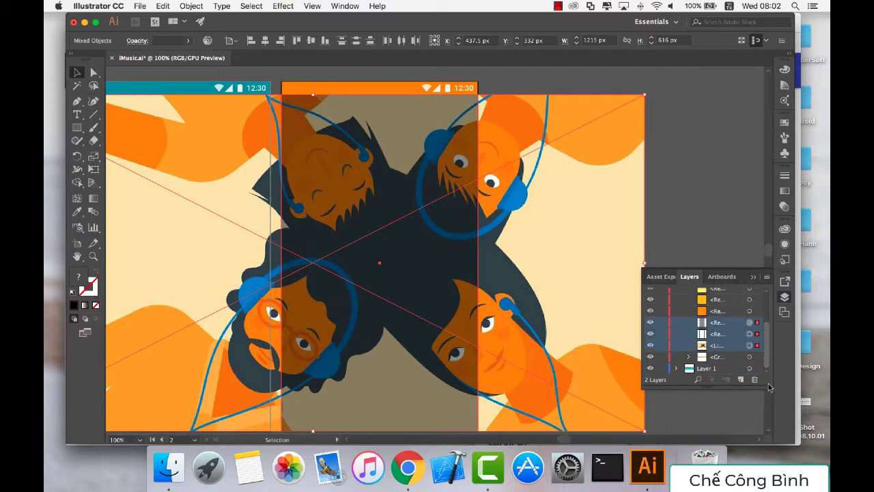
pyautogui.rightClick(435, 241)
pyautogui.click(461, 308)
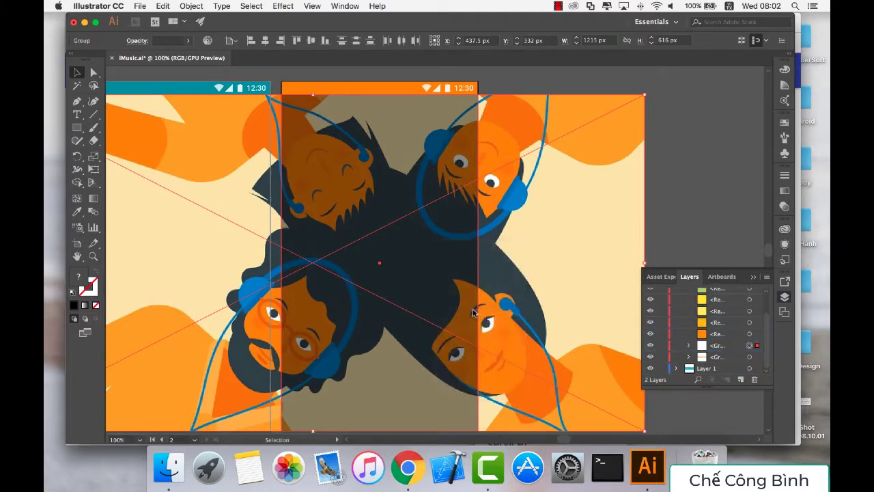
# Ungroup them and clip the illustration to the 360 × 616 px phone-screen rectangle.
pyautogui.click(713, 346)
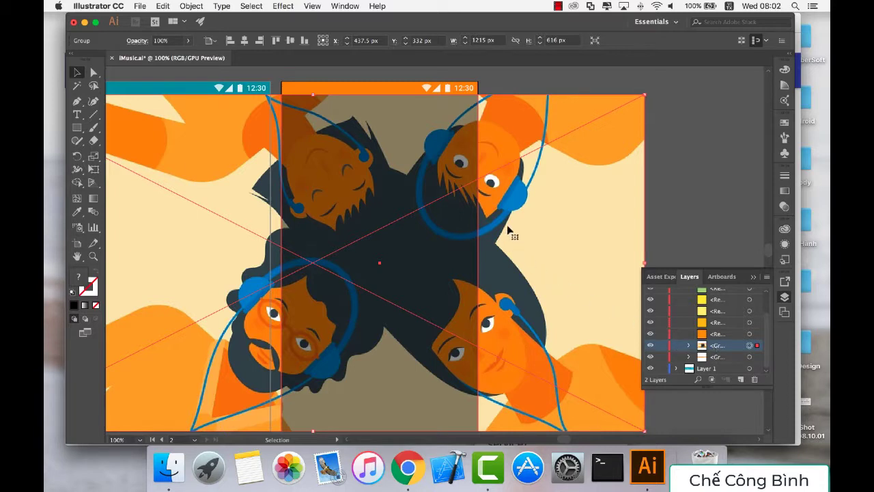
pyautogui.press('super+shift+g')
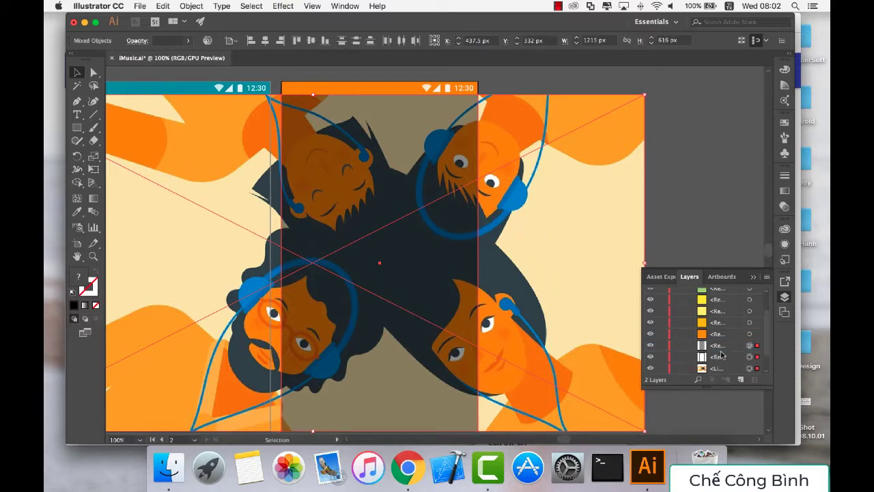
pyautogui.click(720, 355)
pyautogui.rightClick(406, 246)
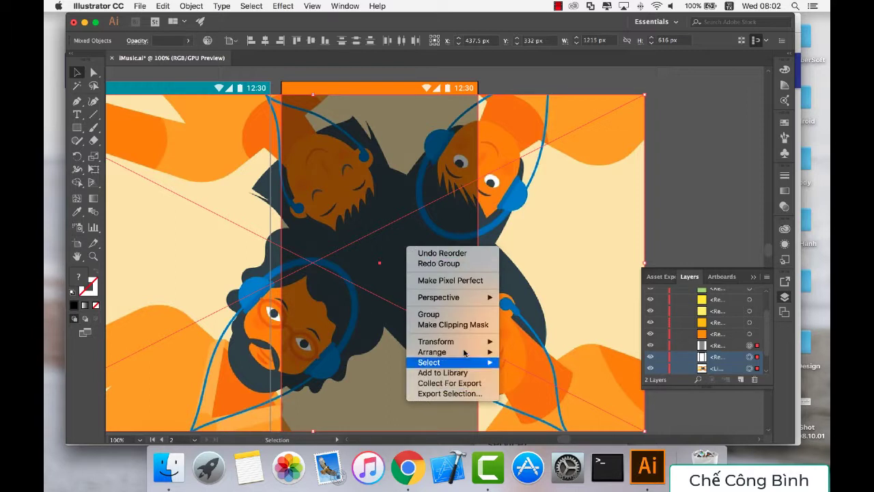
pyautogui.click(463, 325)
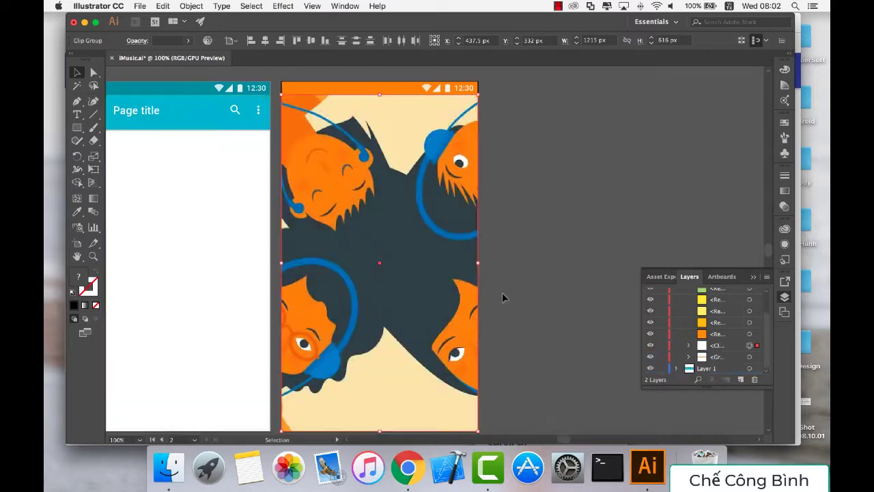
# Undo the clipping mask so the full illustration shows again.
pyautogui.click(718, 346)
pyautogui.scroll(3, 713, 352)
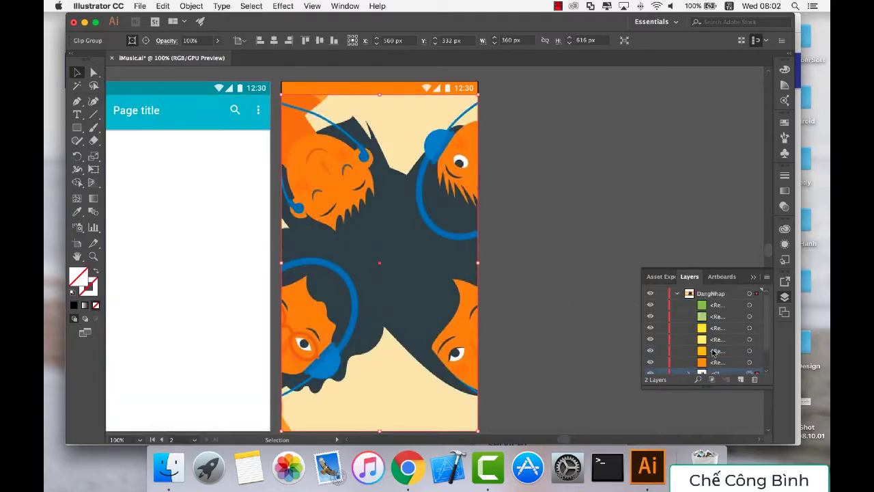
pyautogui.scroll(-3, 713, 351)
pyautogui.press('super+z')
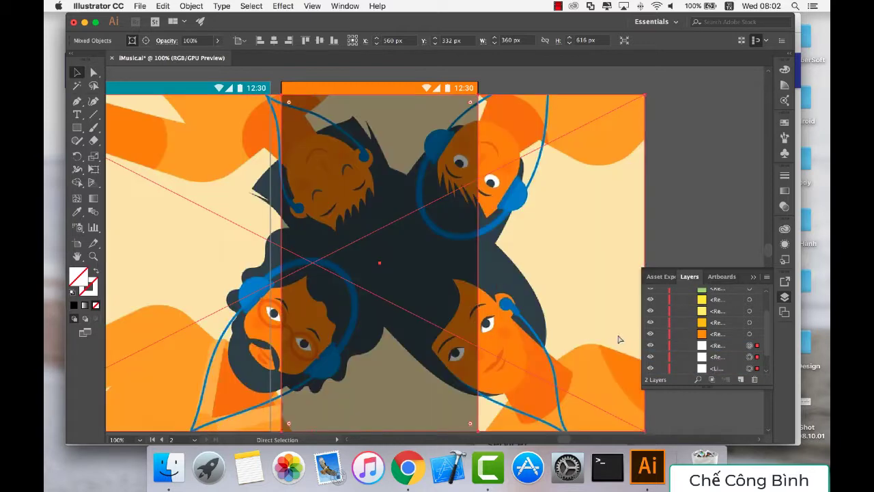
pyautogui.click(710, 356)
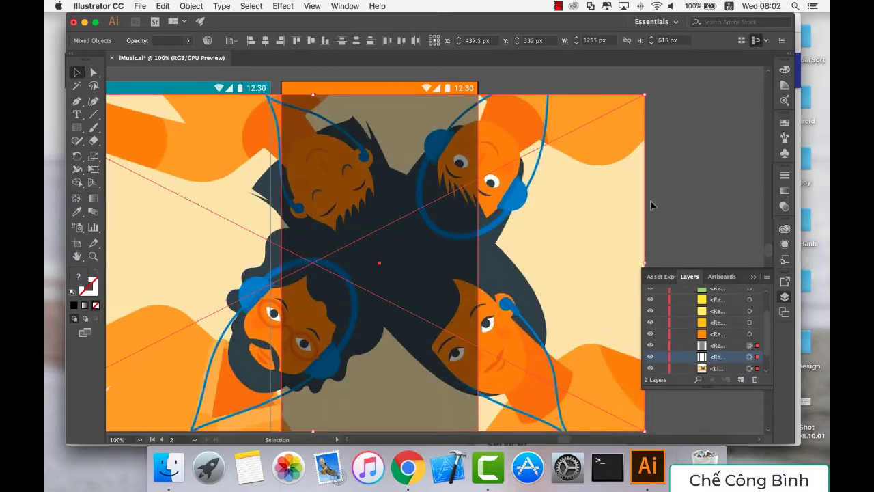
pyautogui.click(679, 207)
# Move the 42% dark rectangle off to the right, then select the image and rectangle.
pyautogui.click(618, 237)
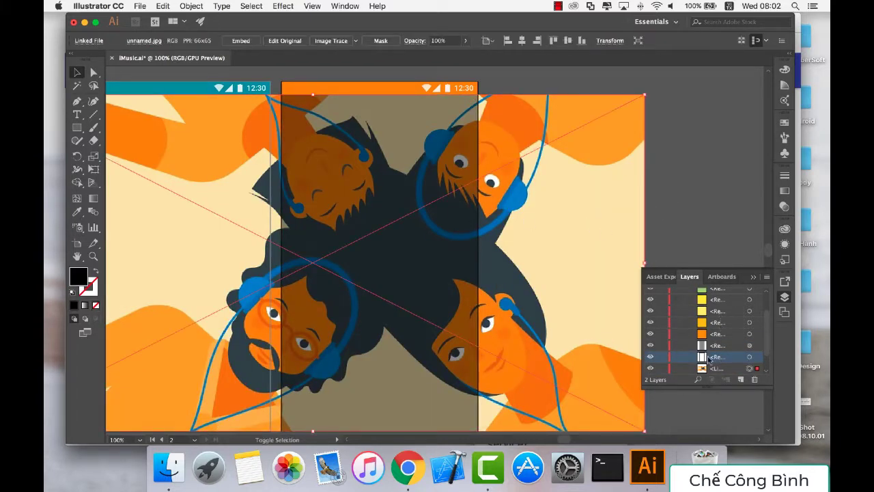
pyautogui.click(440, 298)
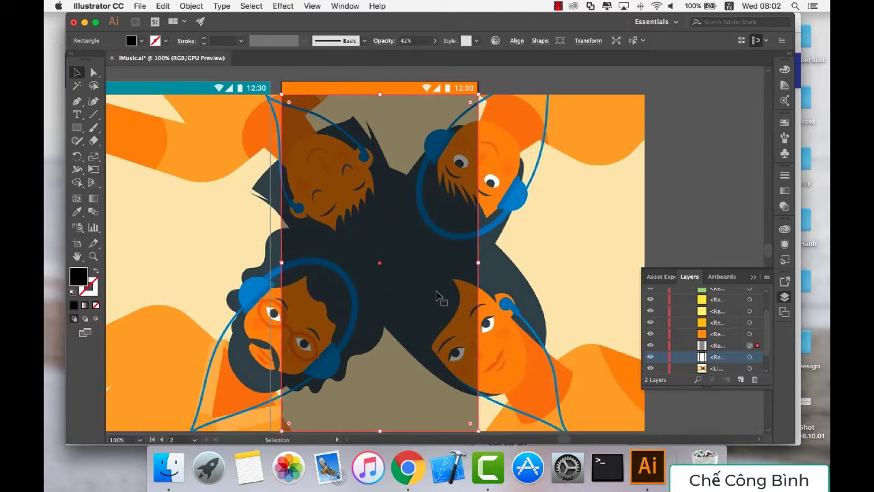
pyautogui.moveTo(396, 191)
pyautogui.mouseDown()
pyautogui.moveTo(550, 195)
pyautogui.moveTo(615, 169)
pyautogui.mouseUp()
pyautogui.click(471, 188)
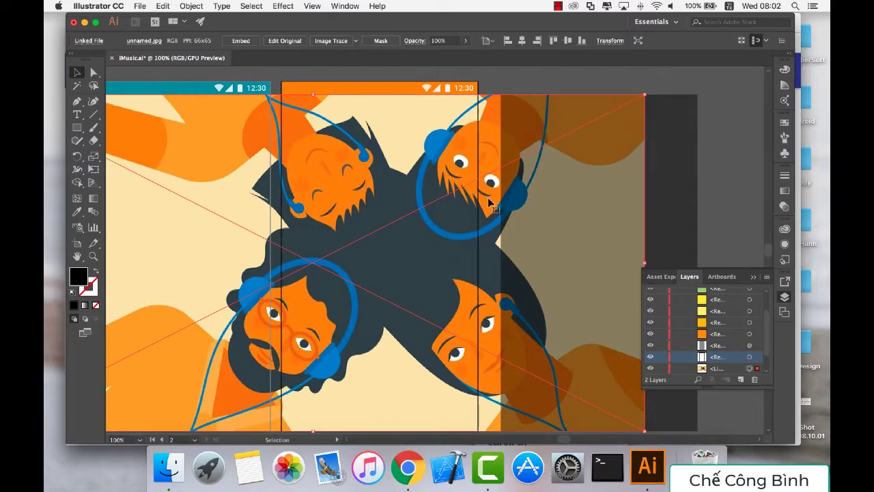
pyautogui.moveTo(660, 177); pyautogui.dragTo(746, 181)
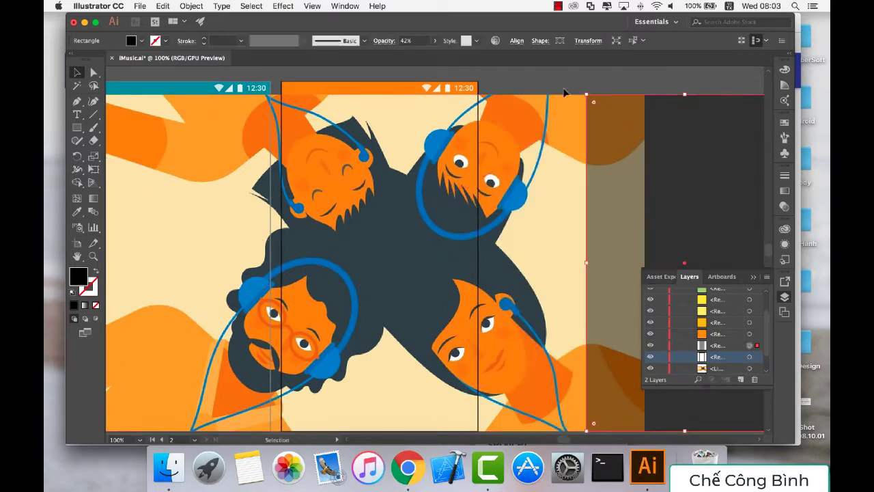
pyautogui.click(565, 90)
pyautogui.click(539, 102)
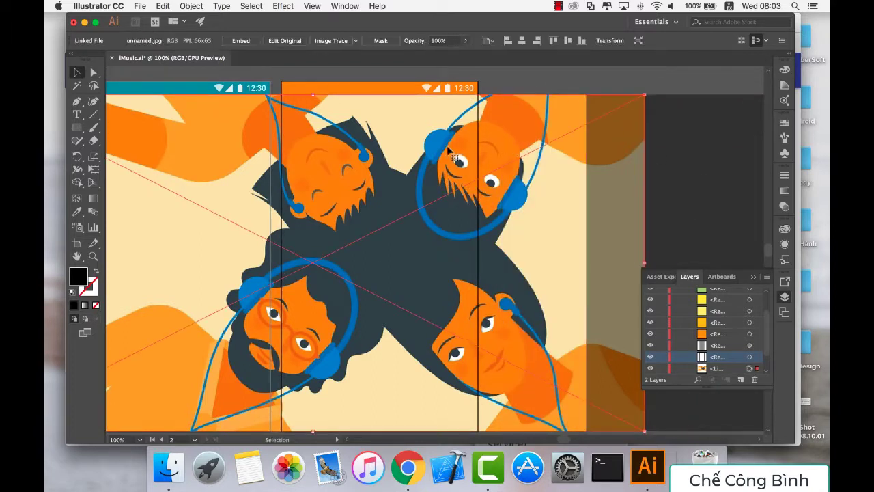
pyautogui.keyDown('shift'); pyautogui.click(748, 356); pyautogui.keyUp('shift')
# Clip the illustration to the phone frame, lay the 42% overlay over it, and group both.
pyautogui.rightClick(432, 267)
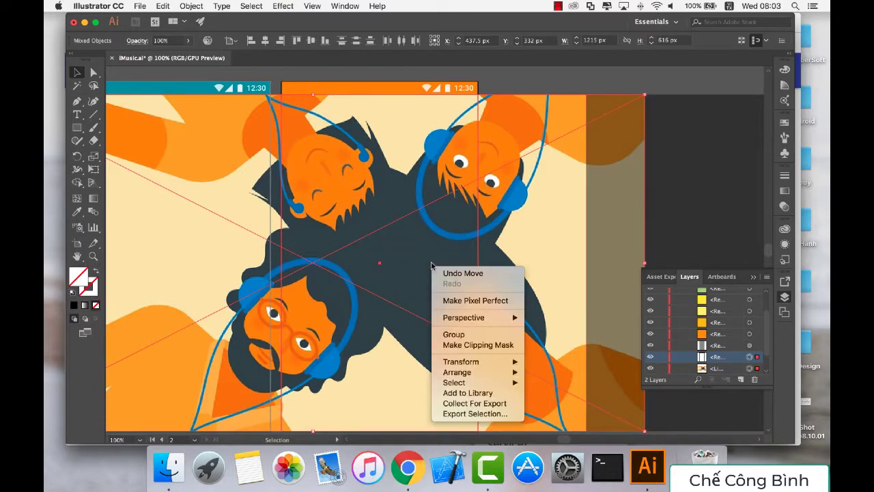
pyautogui.click(462, 345)
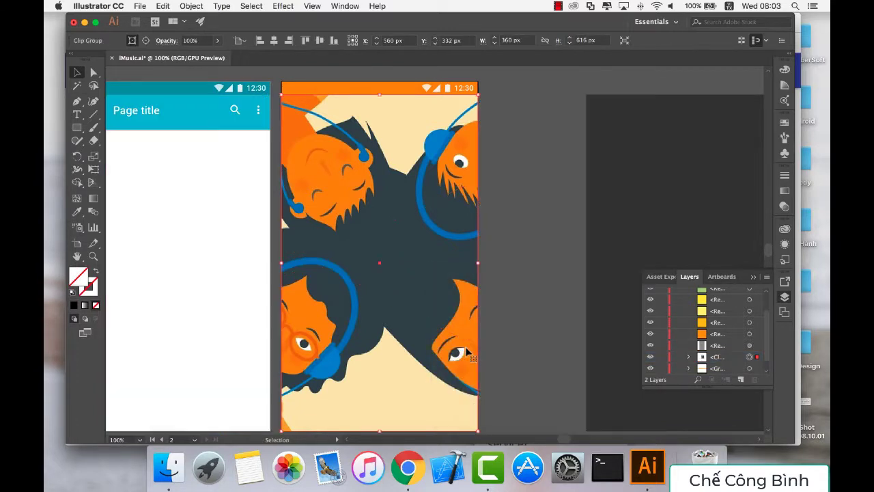
pyautogui.click(604, 233)
pyautogui.moveTo(640, 234); pyautogui.dragTo(332, 234)
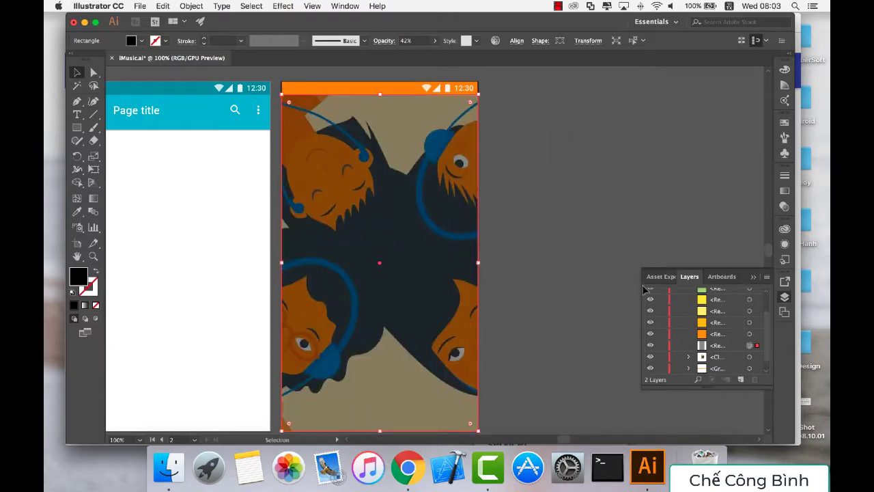
pyautogui.keyDown('shift'); pyautogui.click(749, 357); pyautogui.keyUp('shift')
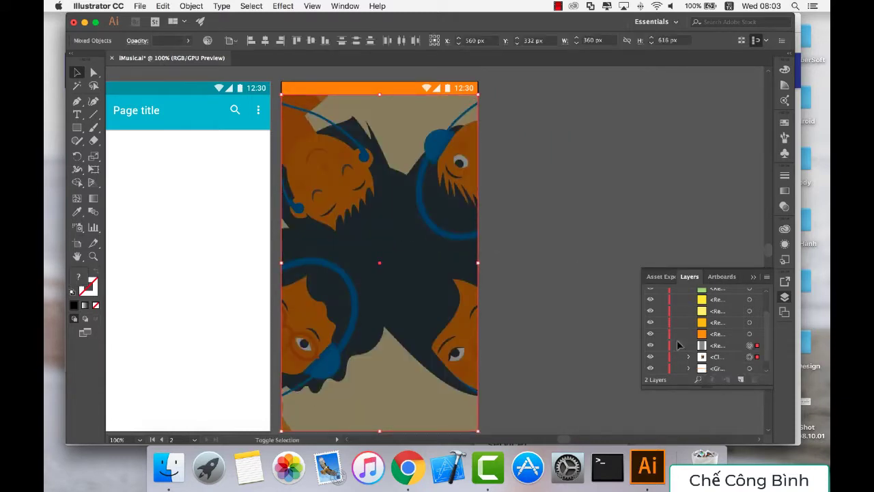
pyautogui.rightClick(403, 280)
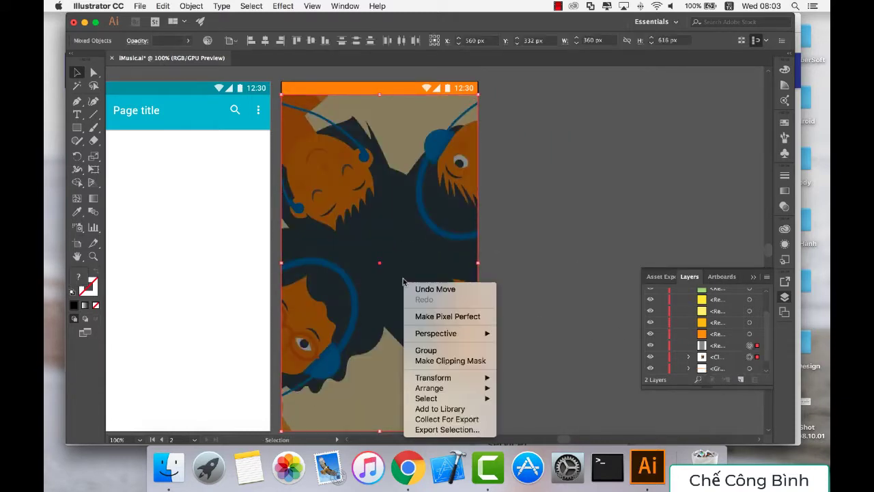
pyautogui.click(441, 352)
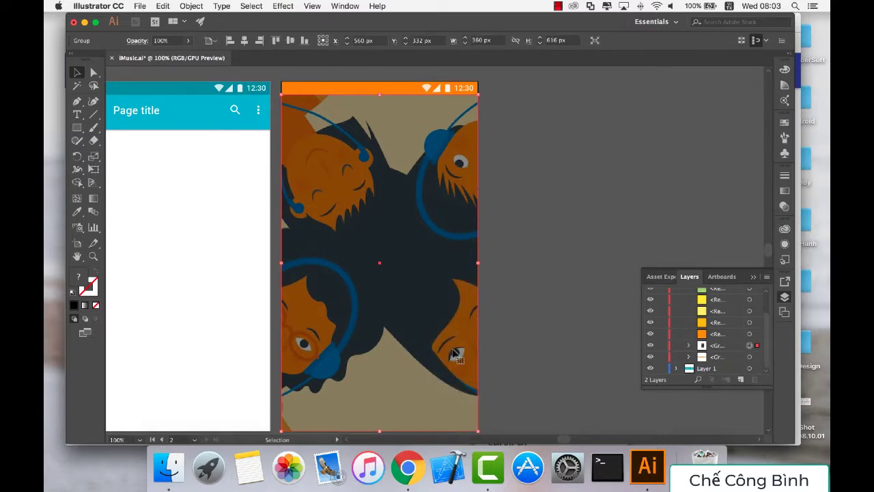
# Inspect the illustration group in the Layers panel and drag it roughly toward the artboard.
pyautogui.click(718, 348)
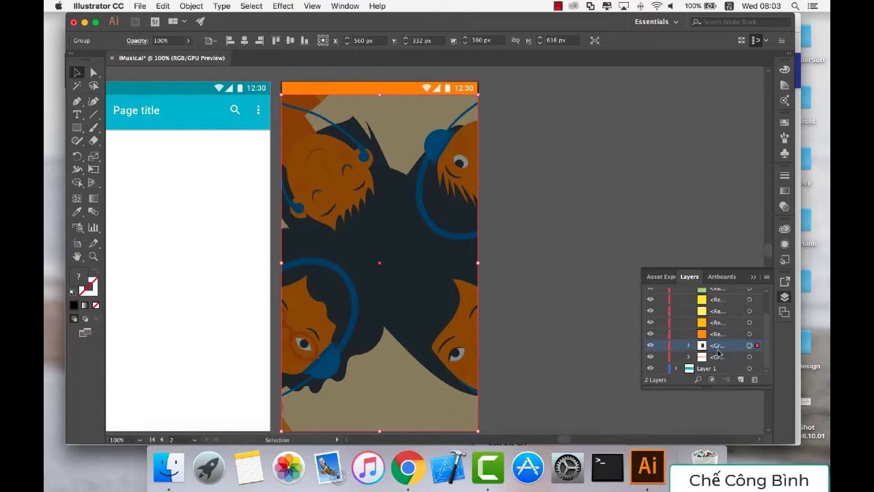
pyautogui.click(715, 357)
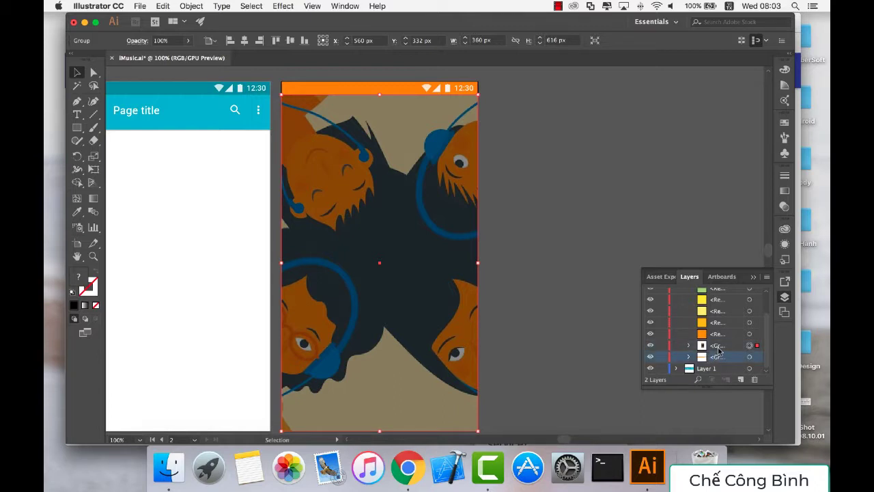
pyautogui.click(688, 344)
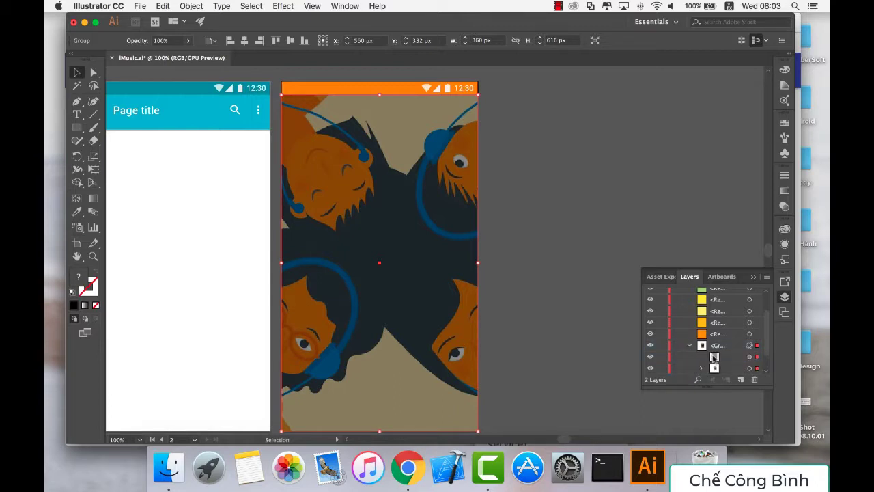
pyautogui.click(689, 344)
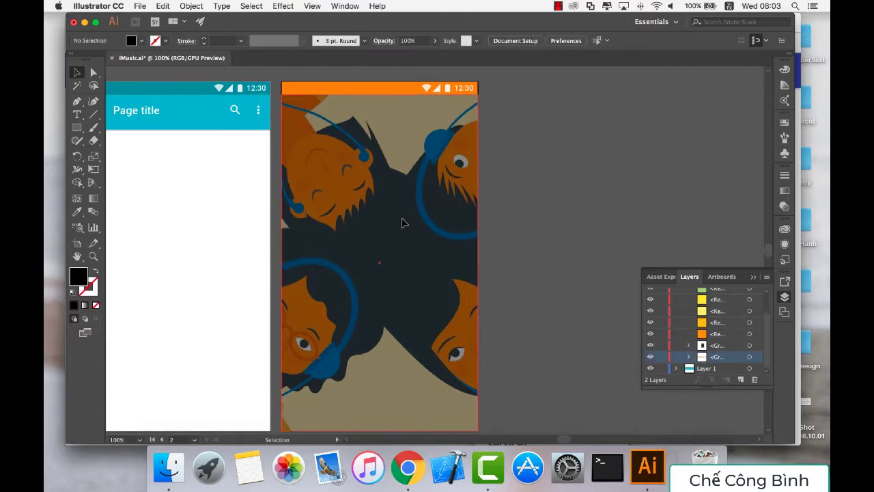
pyautogui.moveTo(364, 209); pyautogui.dragTo(489, 202)
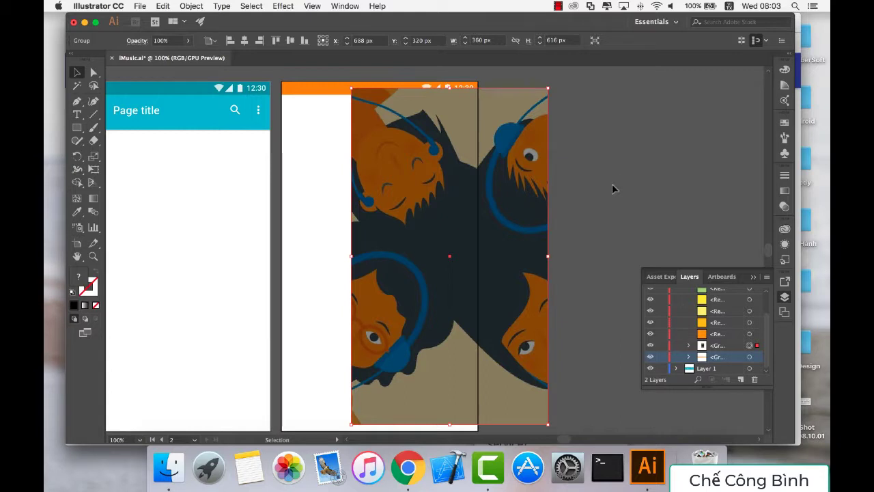
pyautogui.click(724, 348)
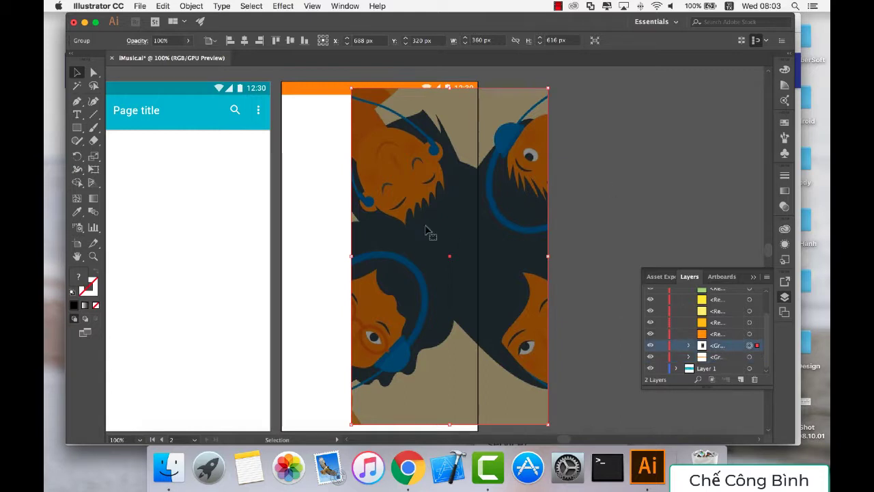
pyautogui.moveTo(461, 222)
pyautogui.mouseDown()
pyautogui.moveTo(445, 194)
pyautogui.moveTo(524, 185)
pyautogui.mouseUp()
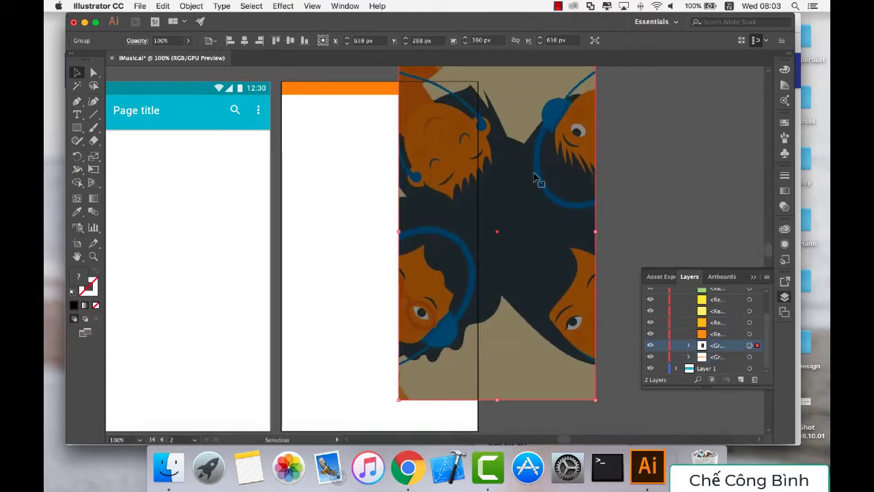
pyautogui.click(689, 345)
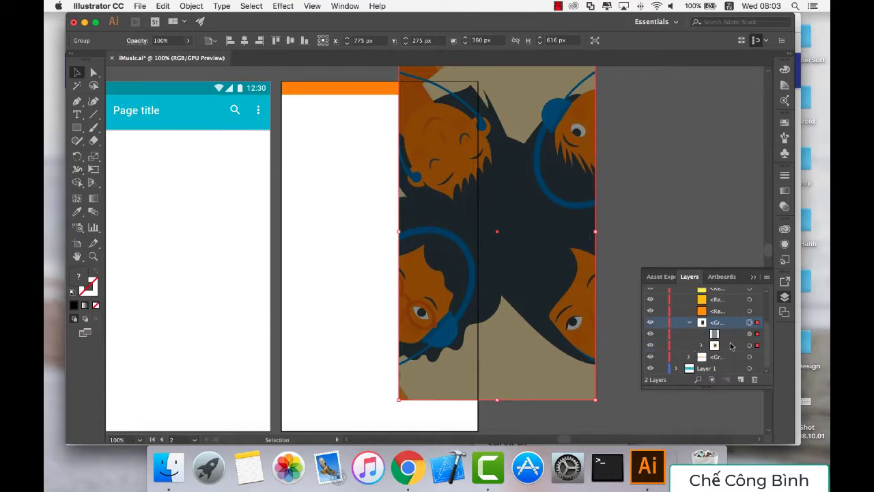
pyautogui.click(640, 258)
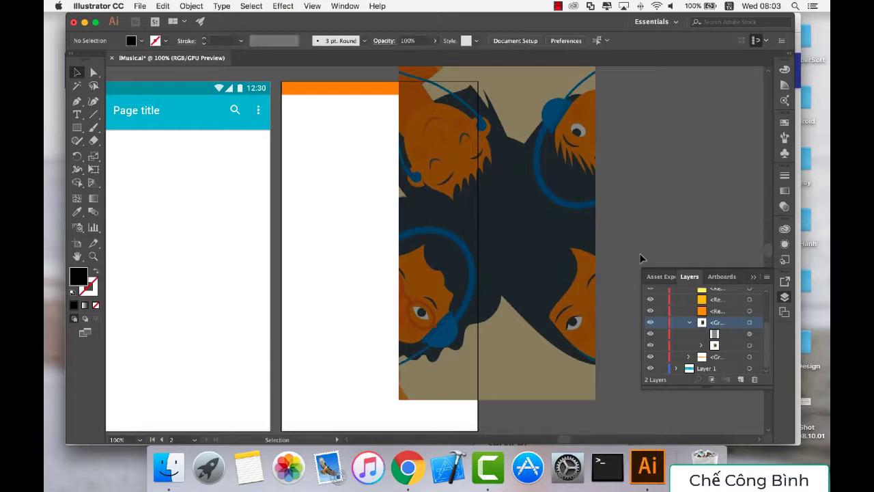
pyautogui.click(725, 358)
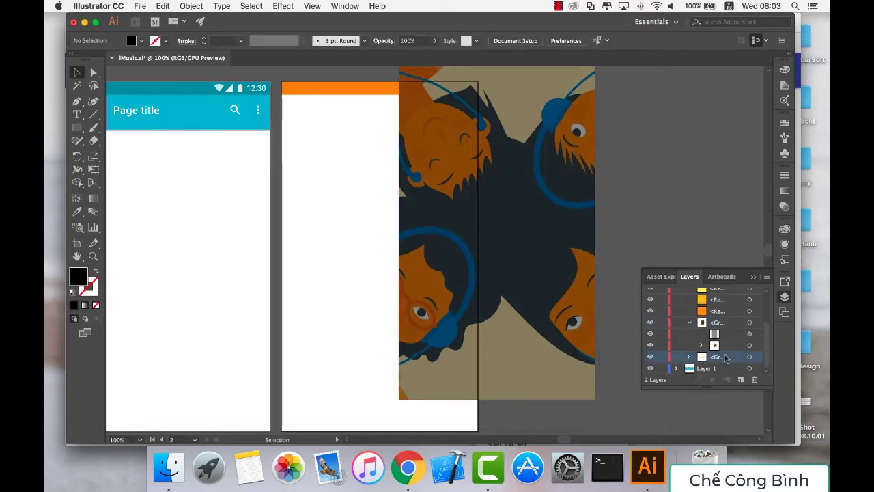
pyautogui.click(689, 357)
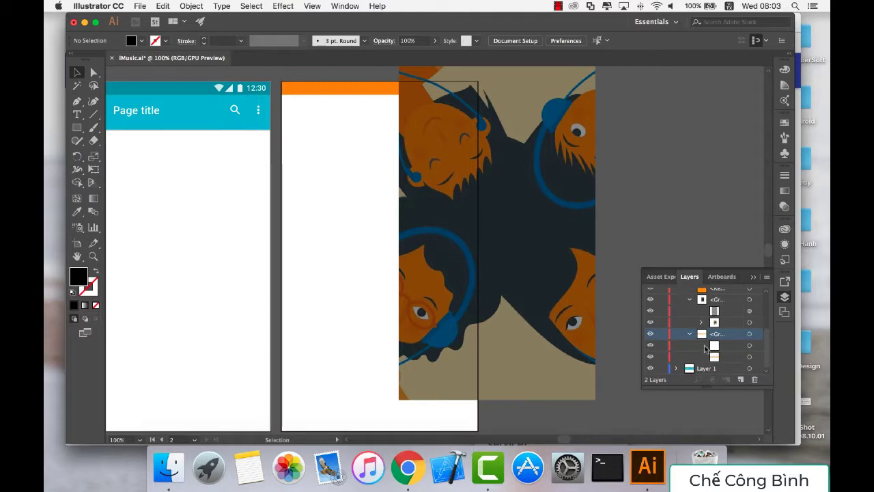
pyautogui.click(688, 356)
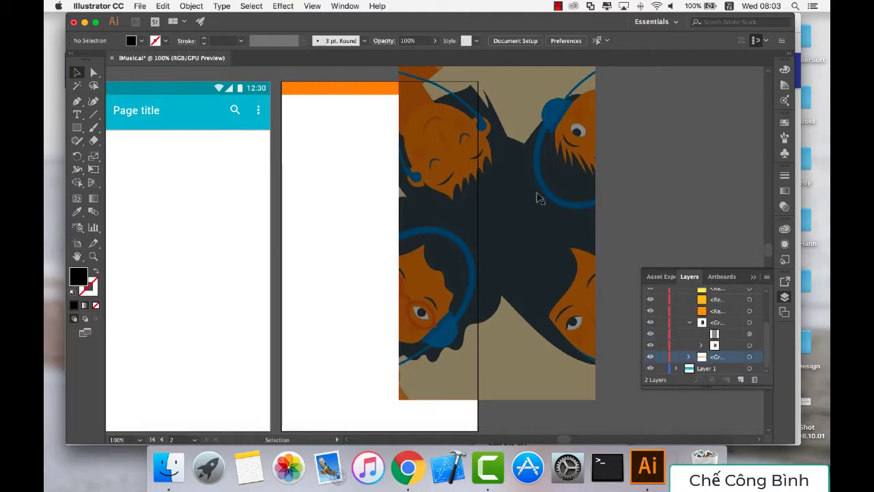
# Nudge the illustration group left and down to X 559 px, Y 332 px on the phone artboard.
pyautogui.moveTo(537, 196)
pyautogui.mouseDown()
pyautogui.moveTo(678, 210)
pyautogui.moveTo(509, 216)
pyautogui.moveTo(686, 215)
pyautogui.moveTo(618, 220)
pyautogui.mouseUp()
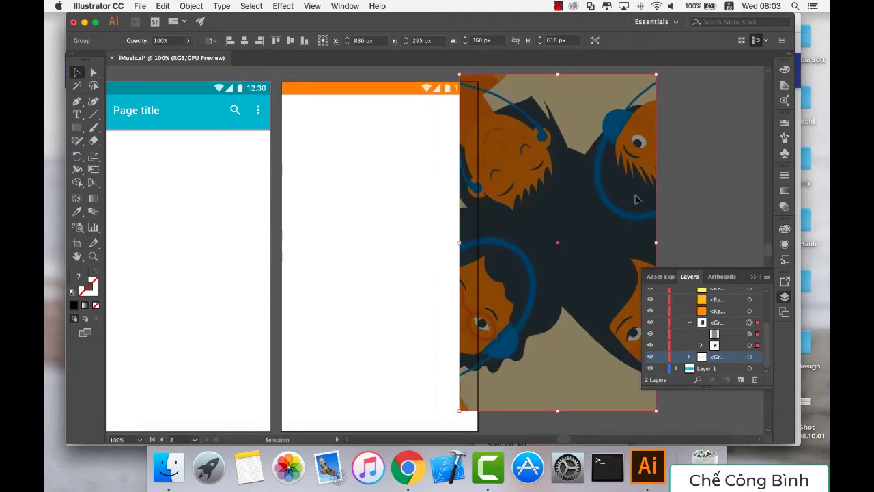
pyautogui.moveTo(665, 195); pyautogui.dragTo(490, 216)
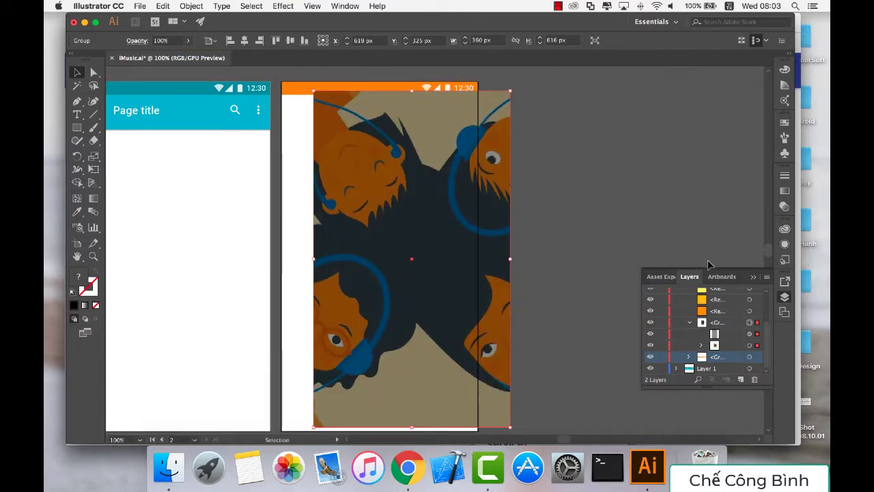
pyautogui.hotkey('shift', 'Left')
pyautogui.hotkey('shift', 'Left')
pyautogui.hotkey('shift', 'Left')
pyautogui.hotkey('shift', 'Left')
pyautogui.hotkey('shift', 'Left')
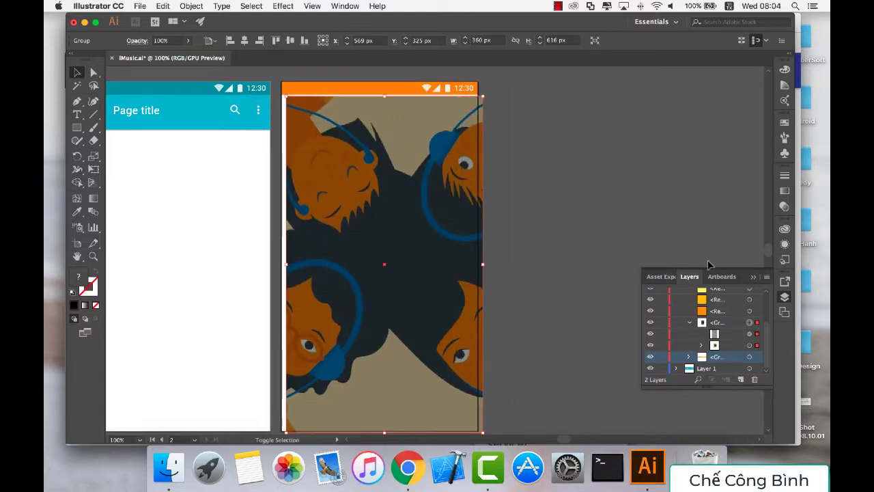
pyautogui.hotkey('shift', 'Left')
pyautogui.press('Down')
pyautogui.press('Down')
pyautogui.press('Down')
pyautogui.press('Down')
pyautogui.press('Down')
pyautogui.press('Down')
pyautogui.press('Down')
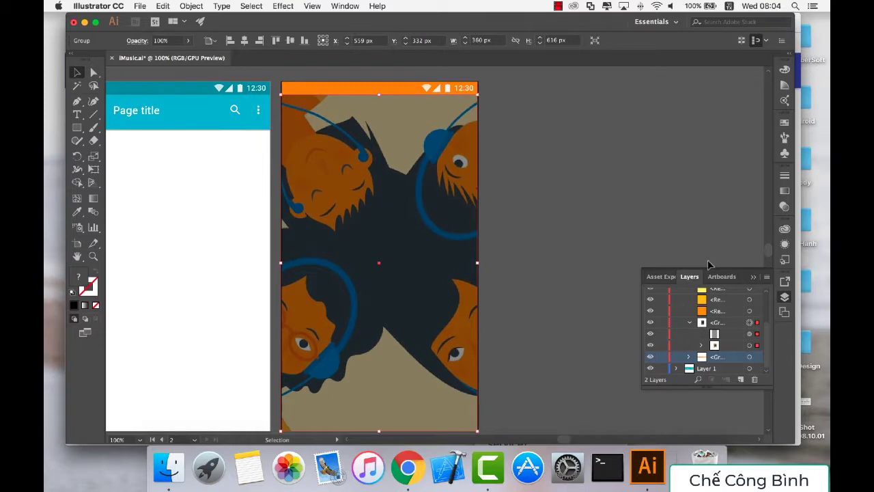
pyautogui.click(613, 244)
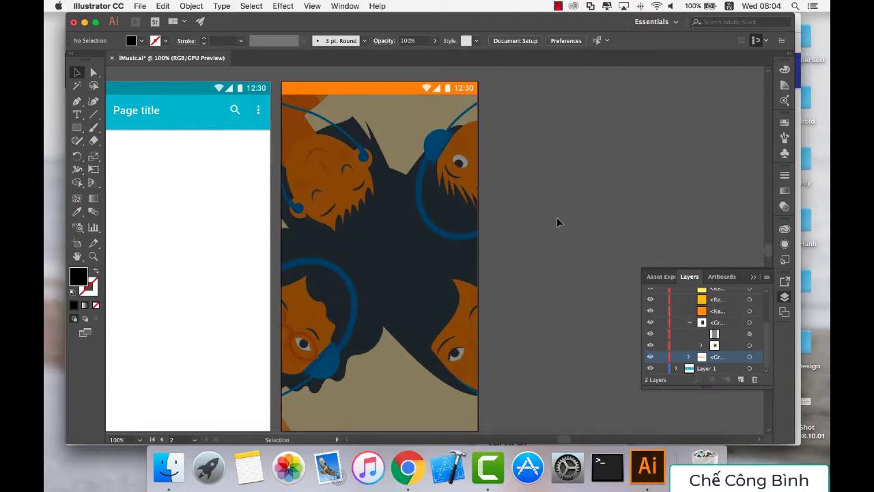
# Leave the illustration grouped, dismissing the context menu, and collapse the group in the Layers panel.
pyautogui.click(435, 259)
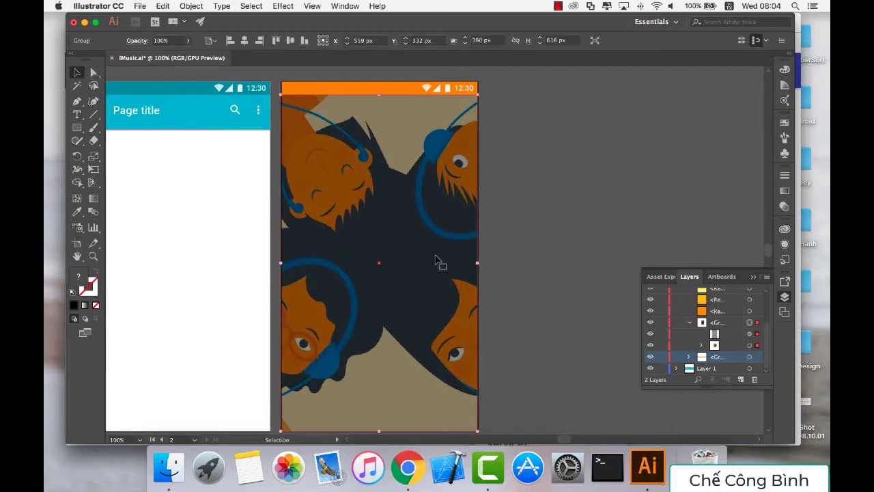
pyautogui.click(589, 210)
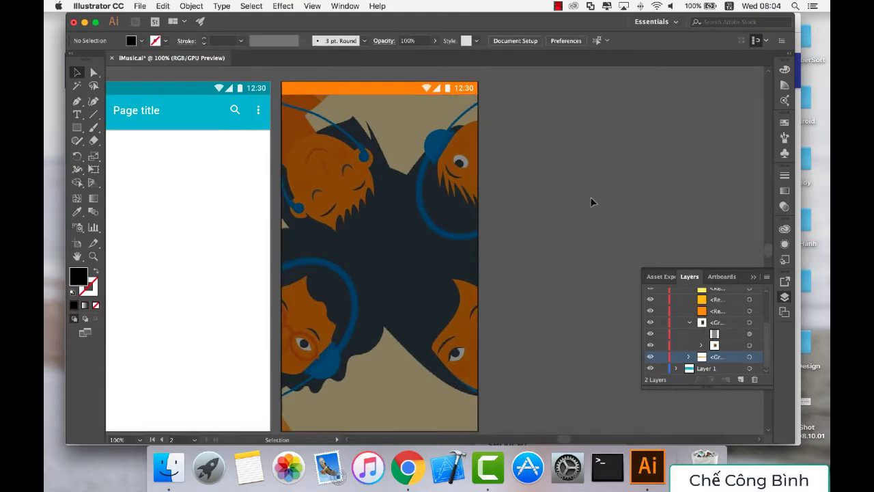
pyautogui.rightClick(348, 170)
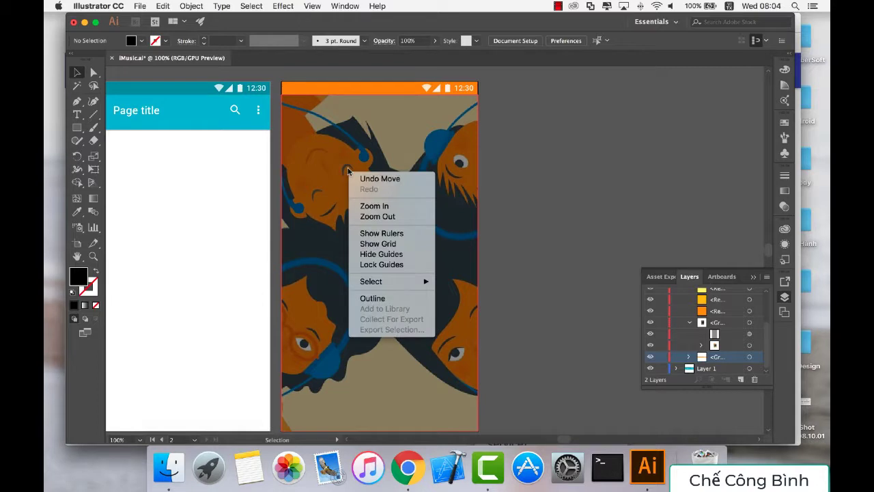
pyautogui.click(500, 161)
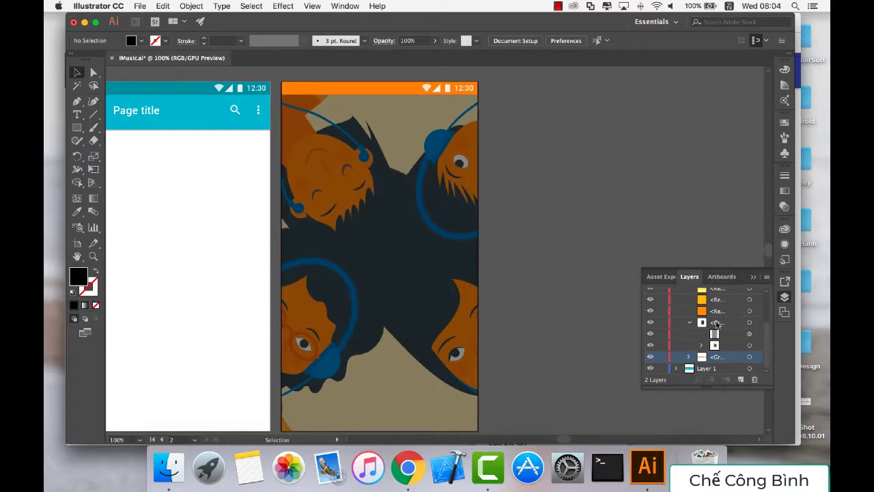
pyautogui.rightClick(359, 169)
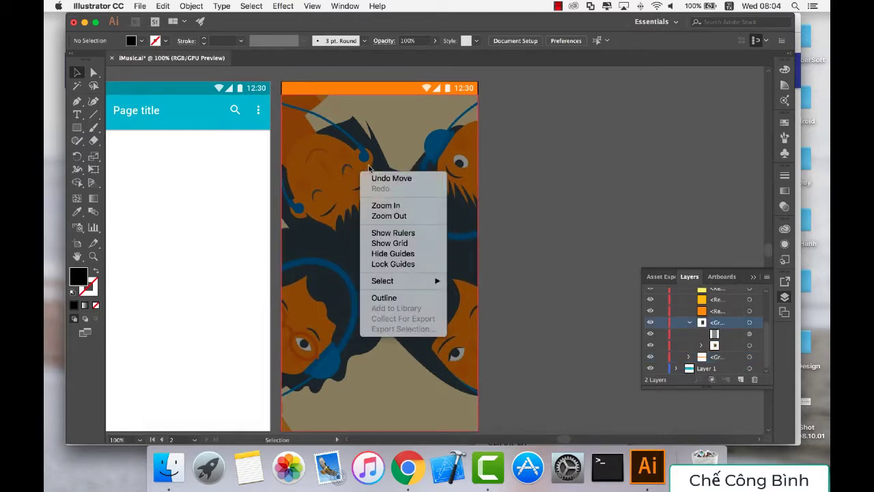
pyautogui.click(516, 180)
pyautogui.click(749, 324)
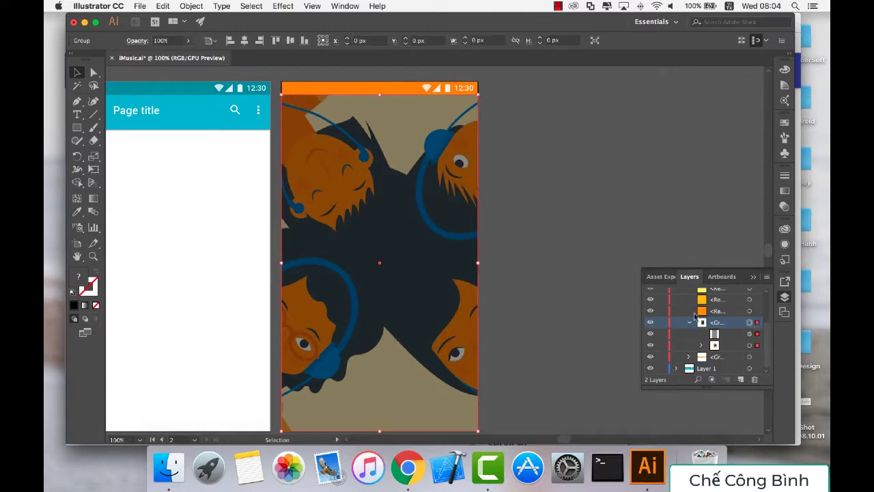
pyautogui.rightClick(398, 205)
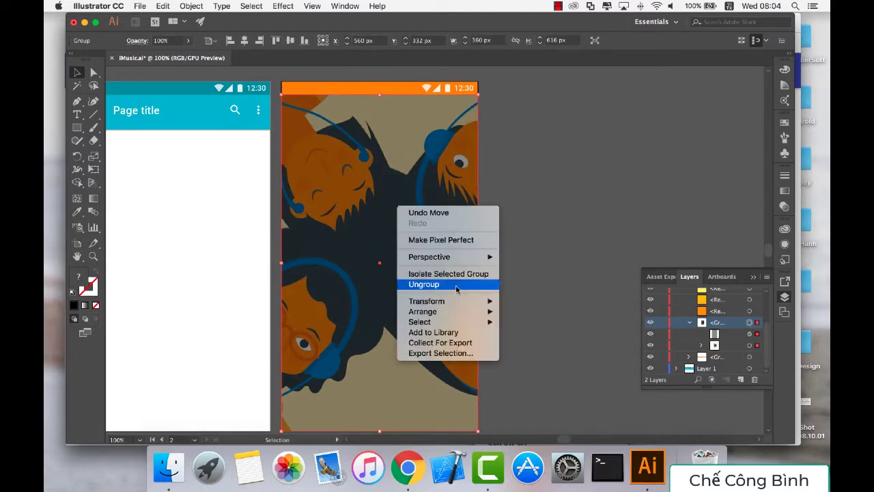
pyautogui.click(559, 253)
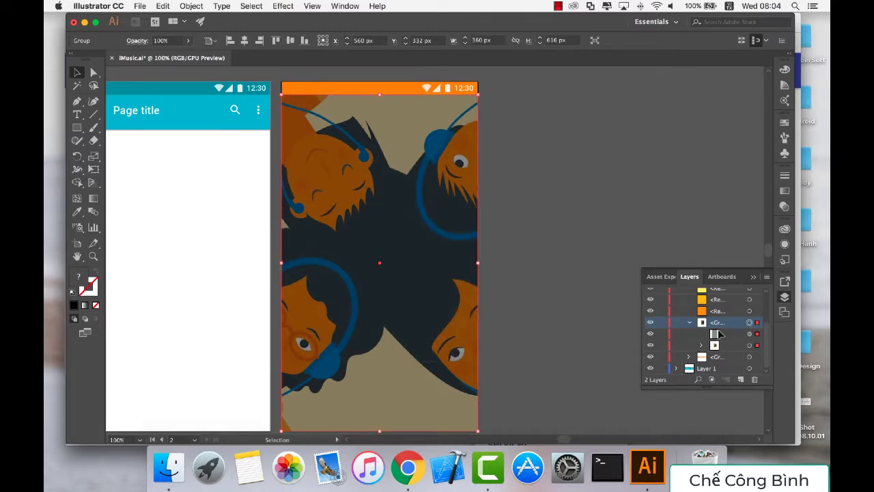
pyautogui.click(691, 323)
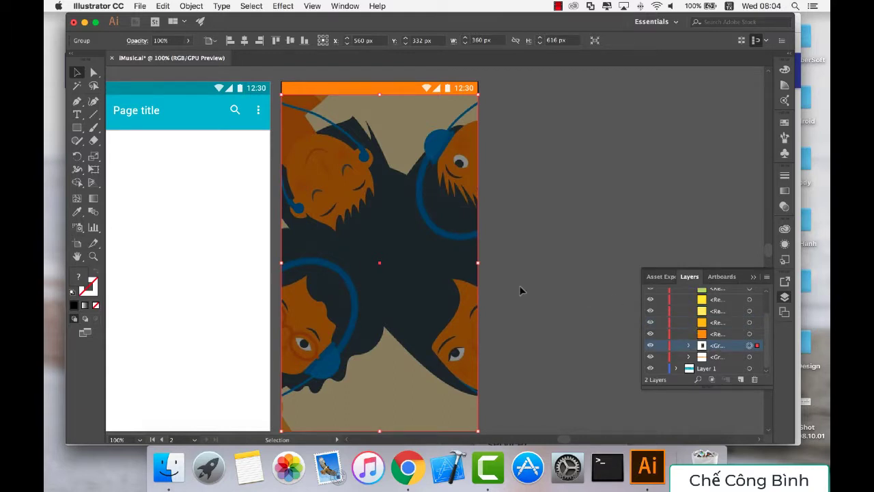
pyautogui.click(567, 218)
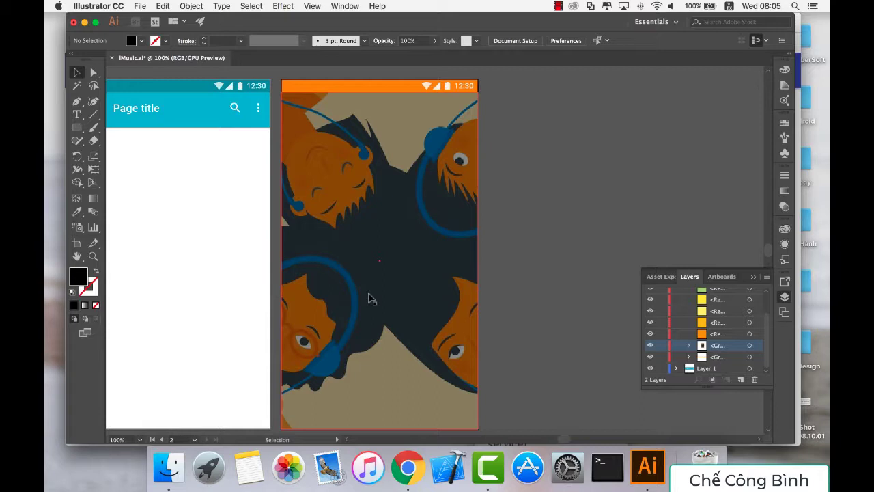
# Scroll the canvas to show the colour swatches and make DangNhap the target layer.
pyautogui.hscroll(-2, 368, 299)
pyautogui.hscroll(-2, 368, 299)
pyautogui.hscroll(-8, 368, 298)
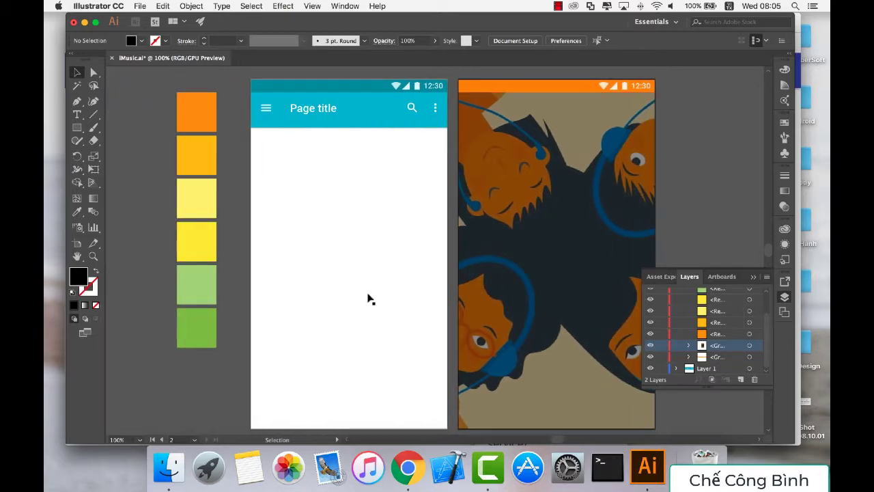
pyautogui.hscroll(-1, 368, 298)
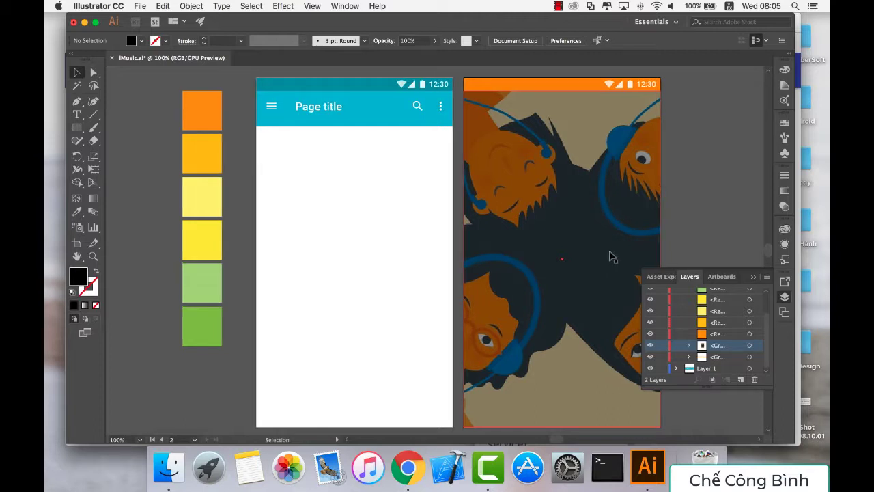
pyautogui.hscroll(4, 612, 256)
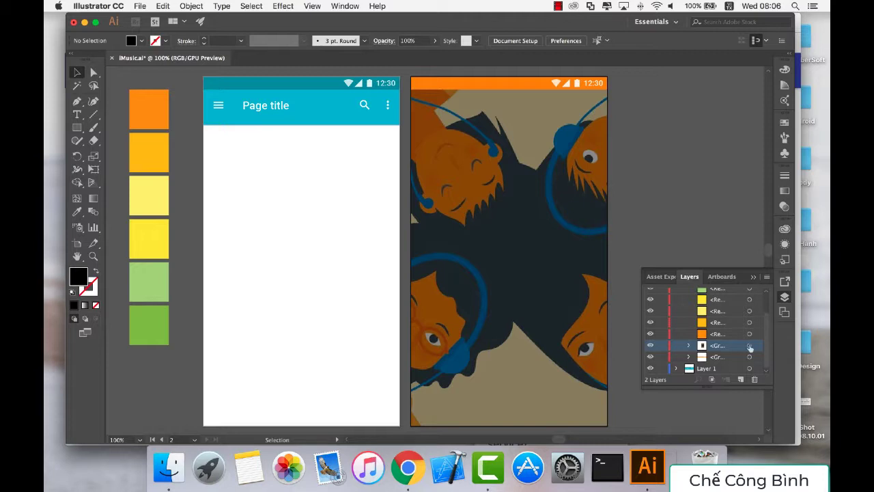
pyautogui.scroll(2, 704, 325)
pyautogui.click(707, 293)
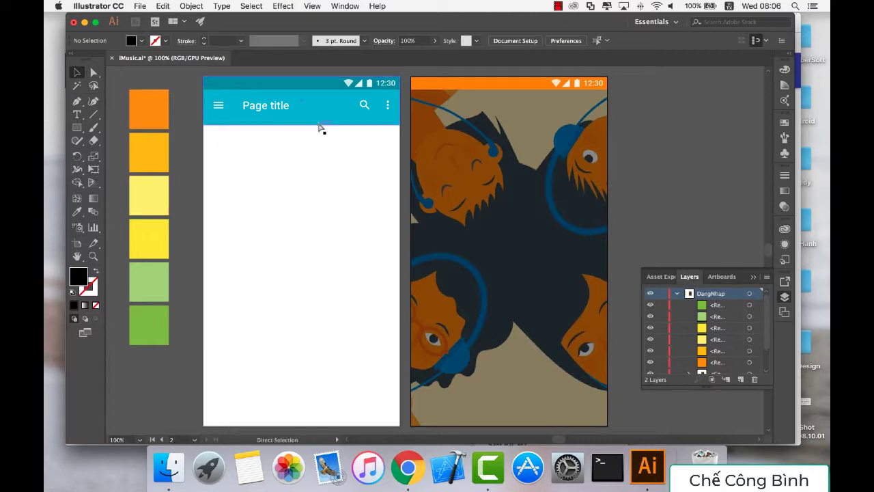
# Show the grid, zoom to 200% and turn on the rulers.
pyautogui.hotkey('ctrl', "'")
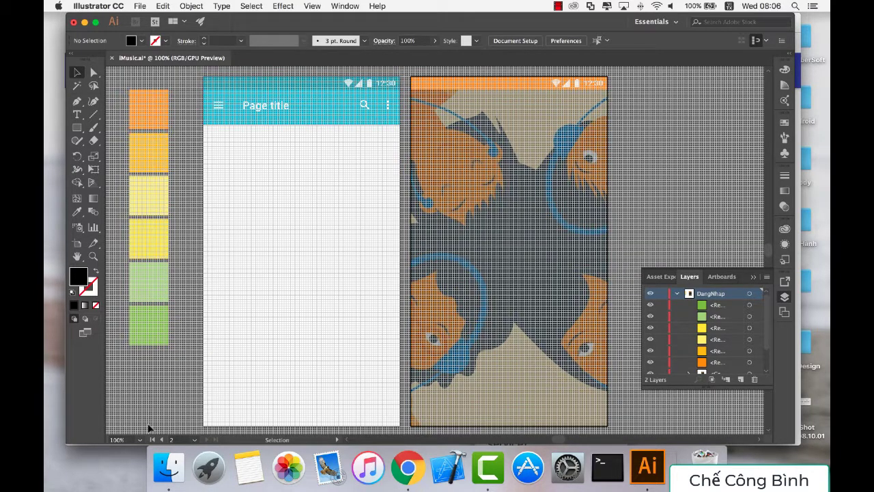
pyautogui.click(140, 439)
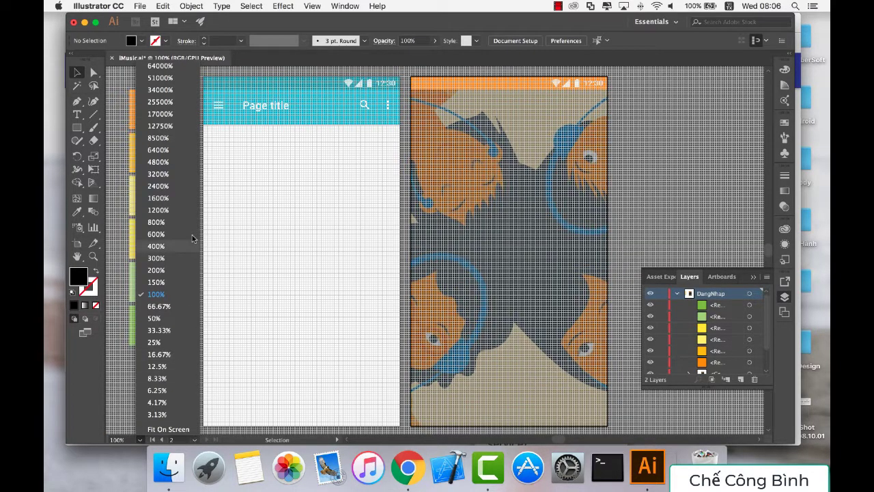
pyautogui.click(162, 271)
pyautogui.hscroll(3, 336, 254)
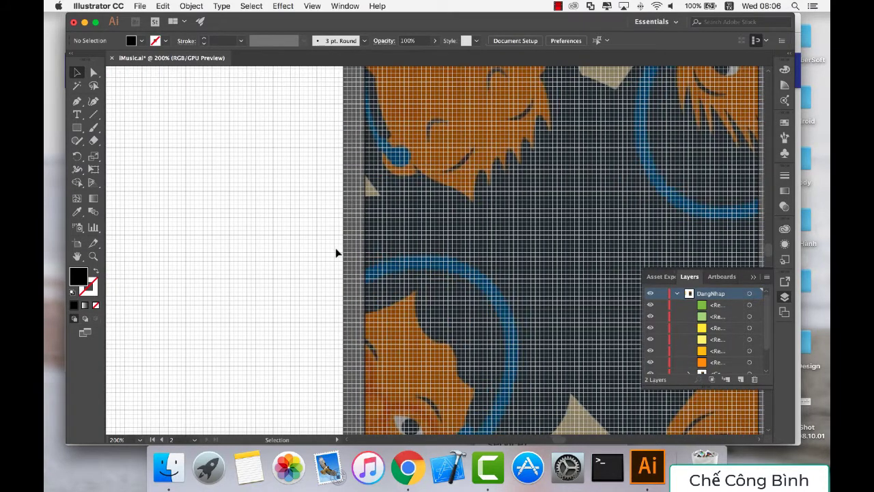
pyautogui.scroll(3, 336, 253)
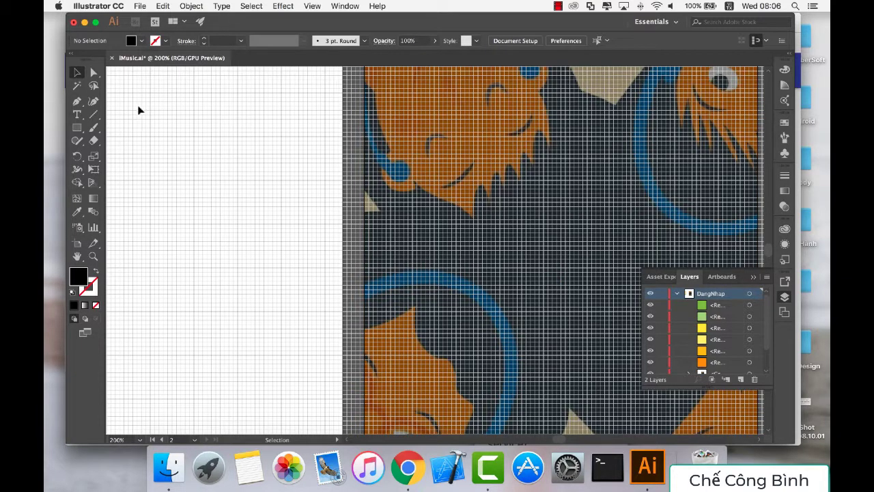
pyautogui.click(315, 7)
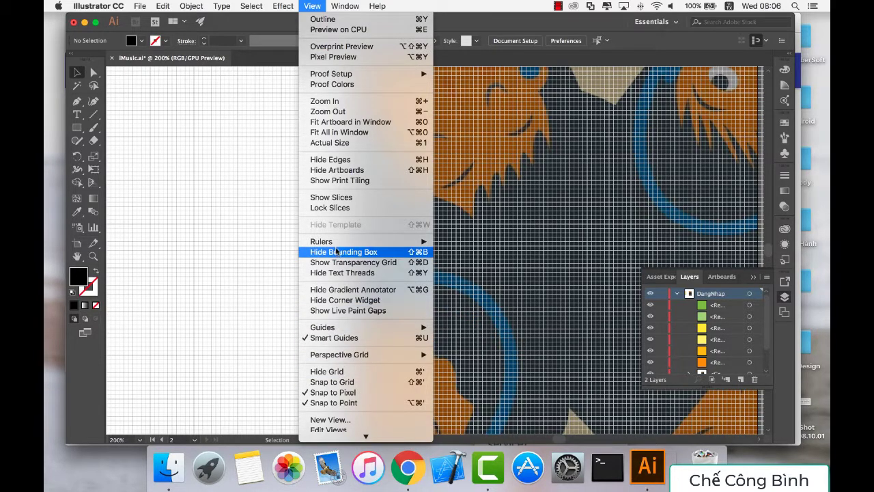
pyautogui.moveTo(334, 241)
pyautogui.click(451, 241)
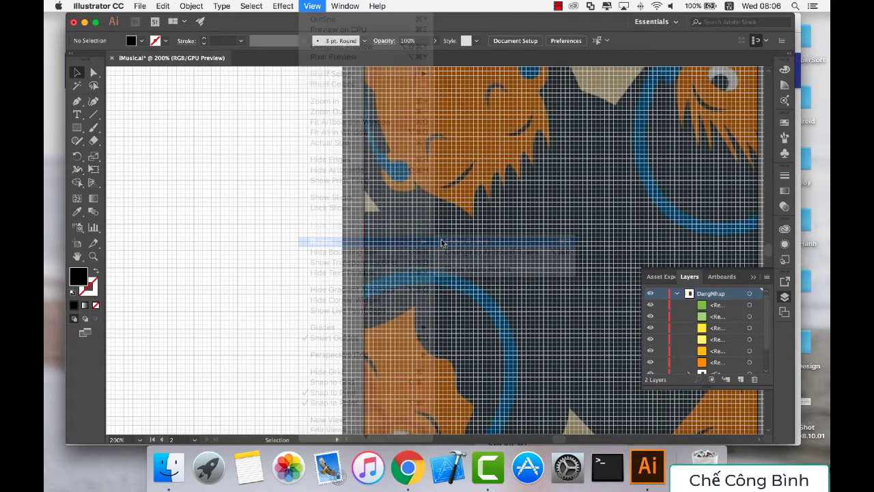
# Drag vertical guides to the artboard's left and right edges, then hide the grid.
pyautogui.moveTo(110, 193); pyautogui.dragTo(374, 214)
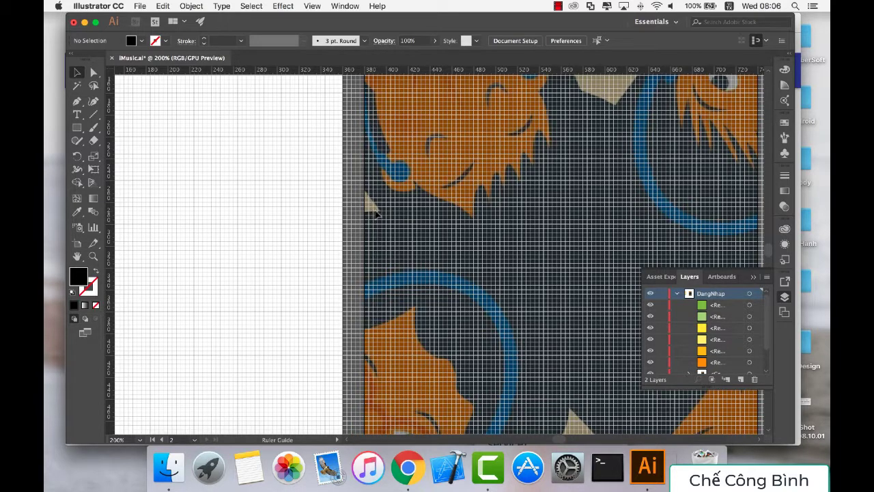
pyautogui.moveTo(374, 215); pyautogui.dragTo(382, 216)
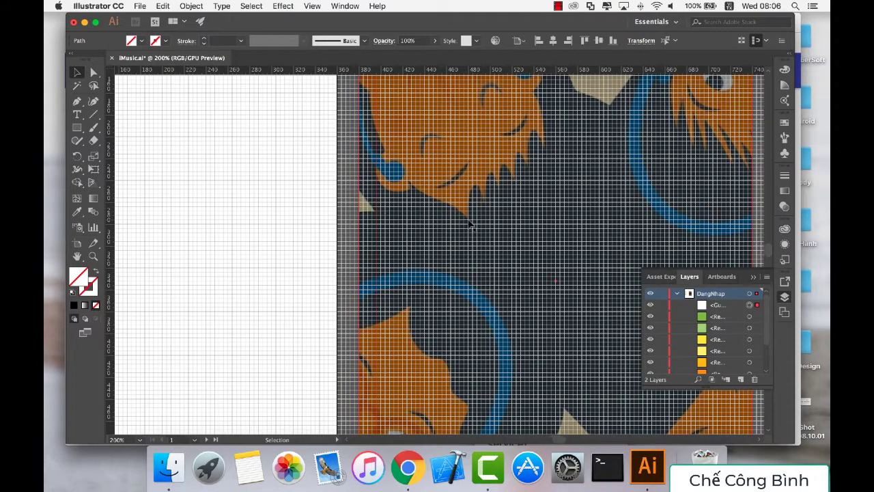
pyautogui.hscroll(5, 468, 223)
pyautogui.hscroll(5, 468, 222)
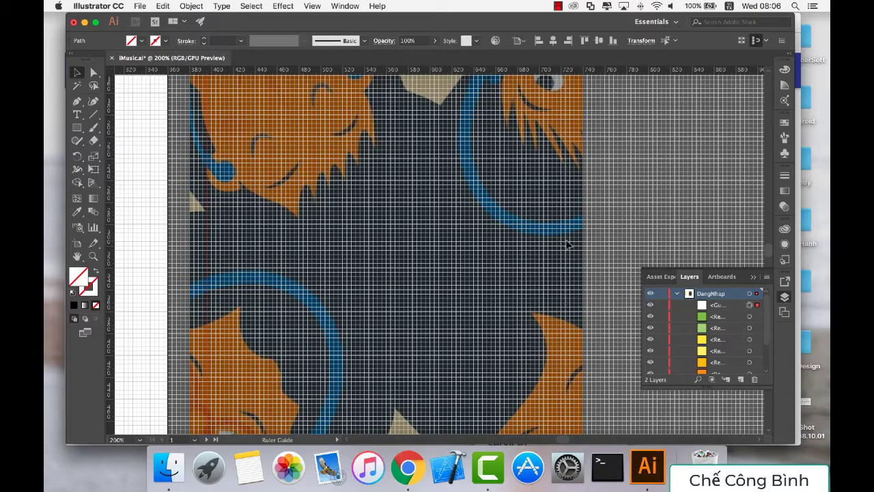
pyautogui.moveTo(565, 244); pyautogui.dragTo(566, 243)
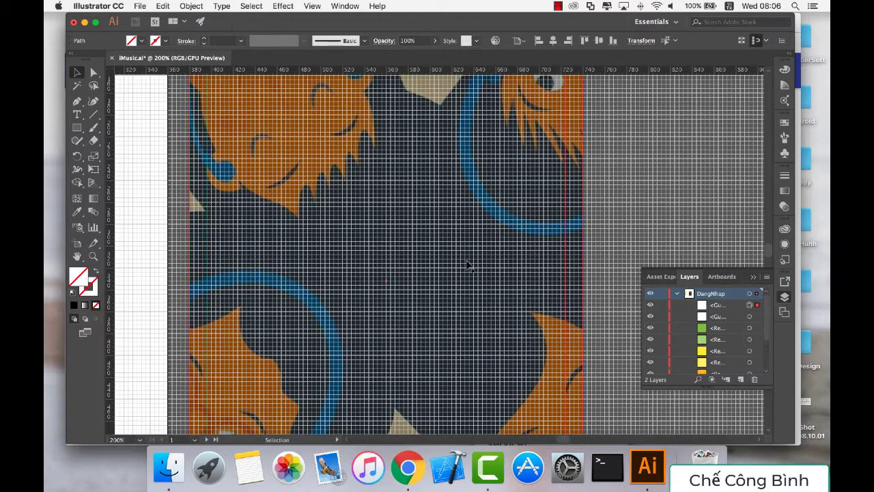
pyautogui.press('super+apostrophe')
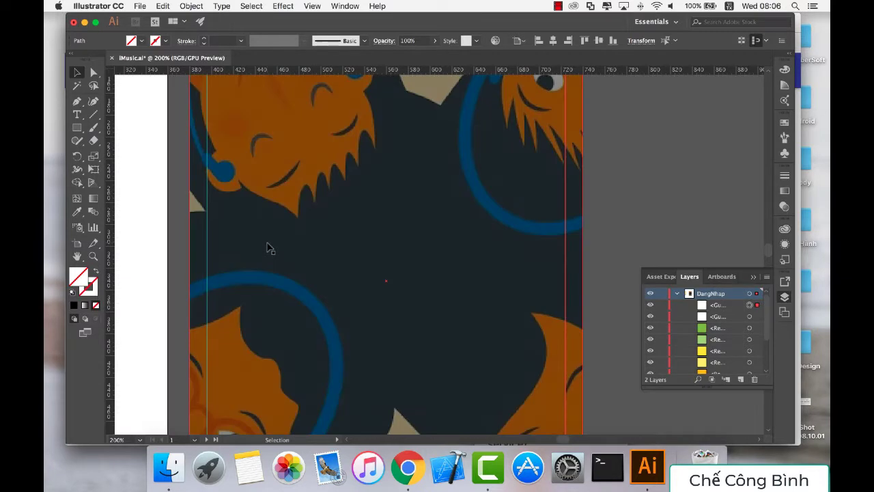
pyautogui.scroll(3, 268, 247)
pyautogui.scroll(2, 269, 247)
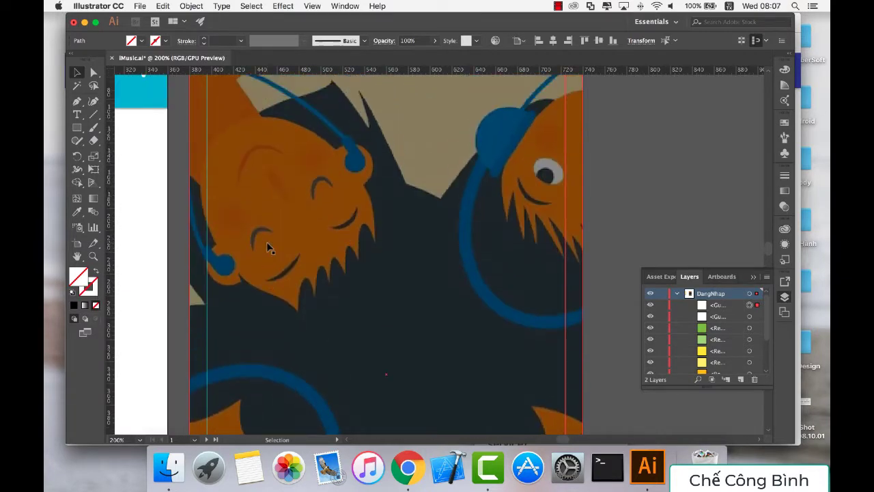
pyautogui.scroll(3, 308, 159)
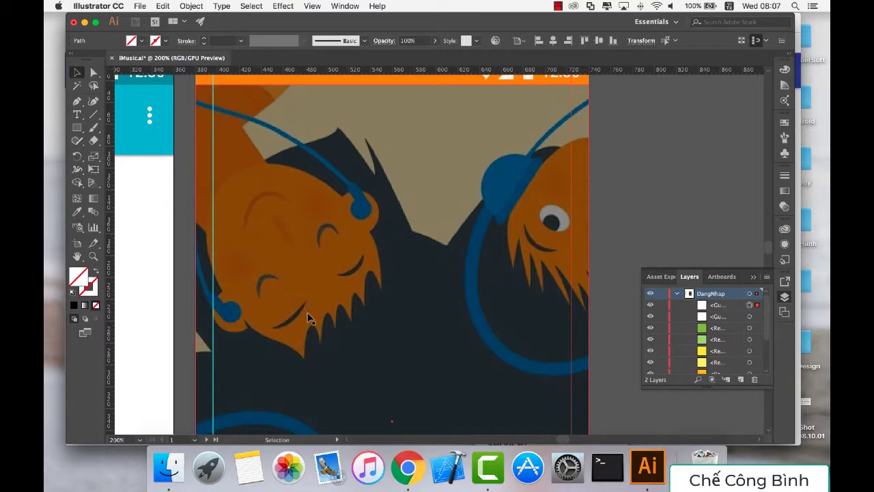
# Draw a 233 px horizontal red line across the upper illustration for the email underline.
pyautogui.click(93, 114)
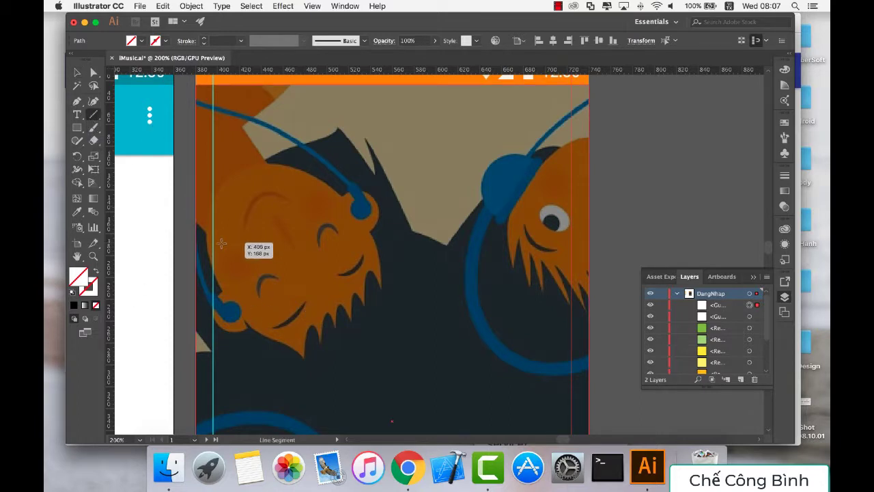
pyautogui.moveTo(222, 242); pyautogui.dragTo(543, 243)
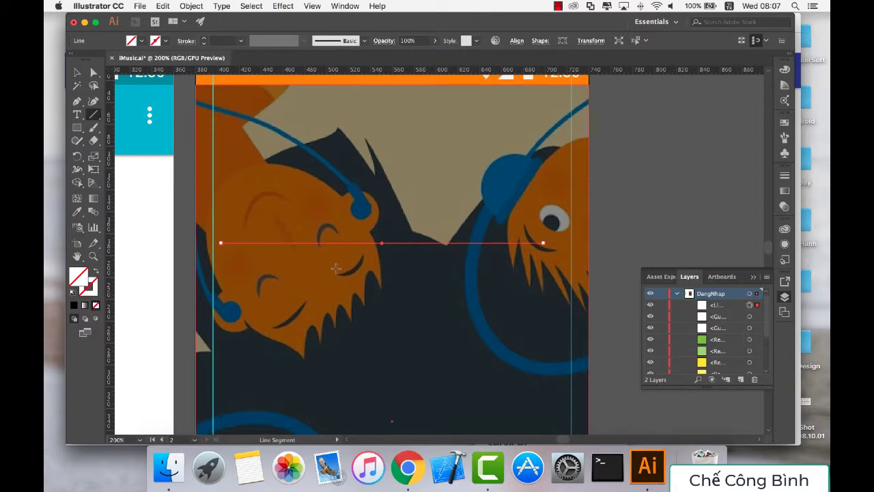
pyautogui.scroll(-3, 335, 270)
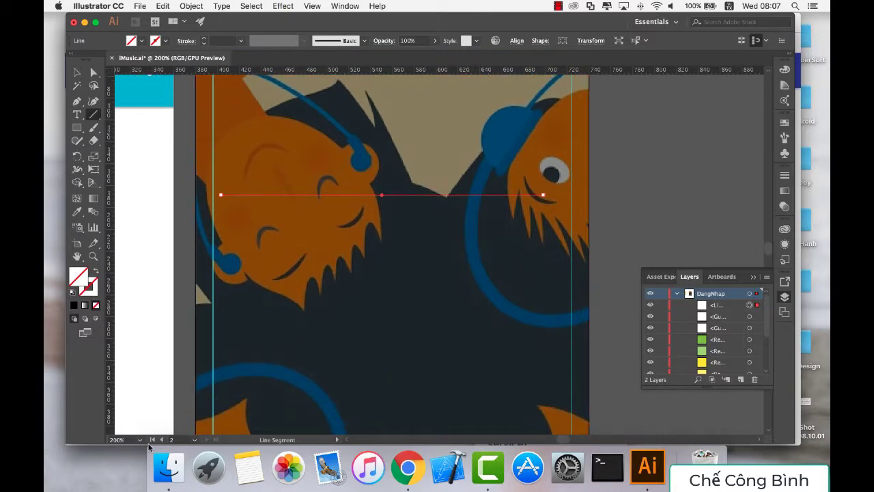
# Zoom to 100% to see both artboards, test-move the red line, and undo the moves.
pyautogui.click(140, 439)
pyautogui.click(157, 294)
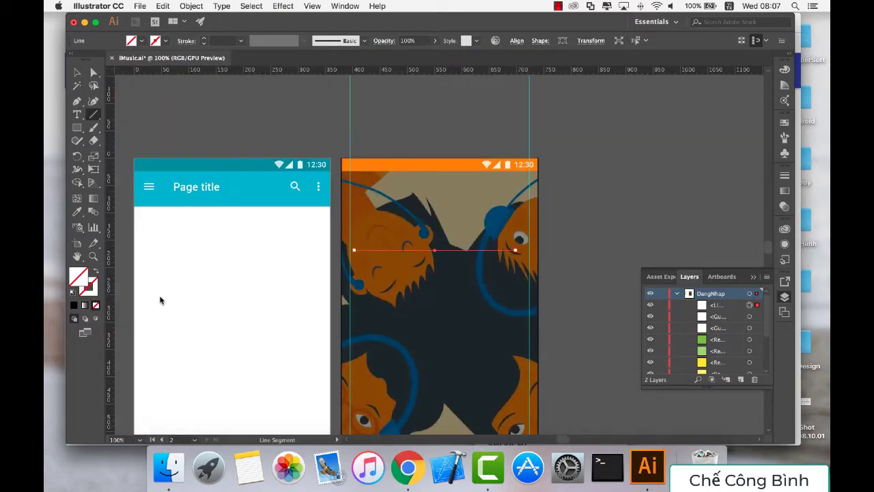
pyautogui.scroll(-2, 440, 296)
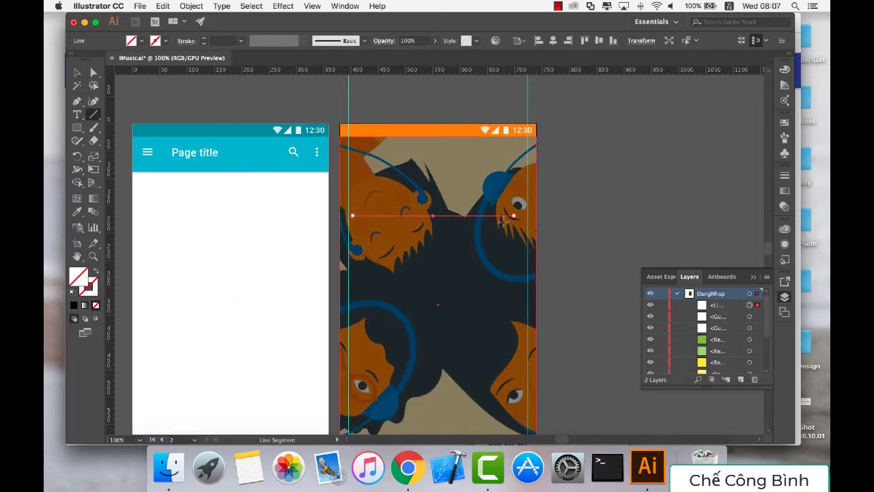
pyautogui.click(78, 72)
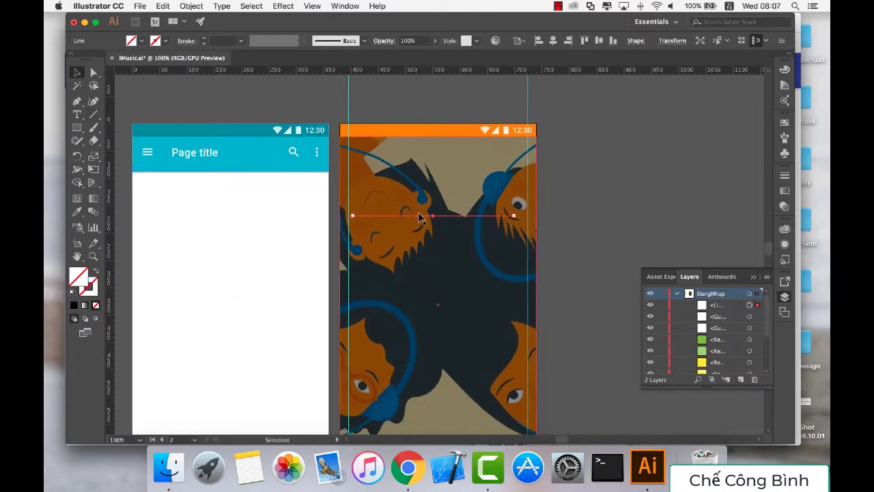
pyautogui.moveTo(404, 218)
pyautogui.mouseDown()
pyautogui.moveTo(433, 279)
pyautogui.moveTo(421, 246)
pyautogui.mouseUp()
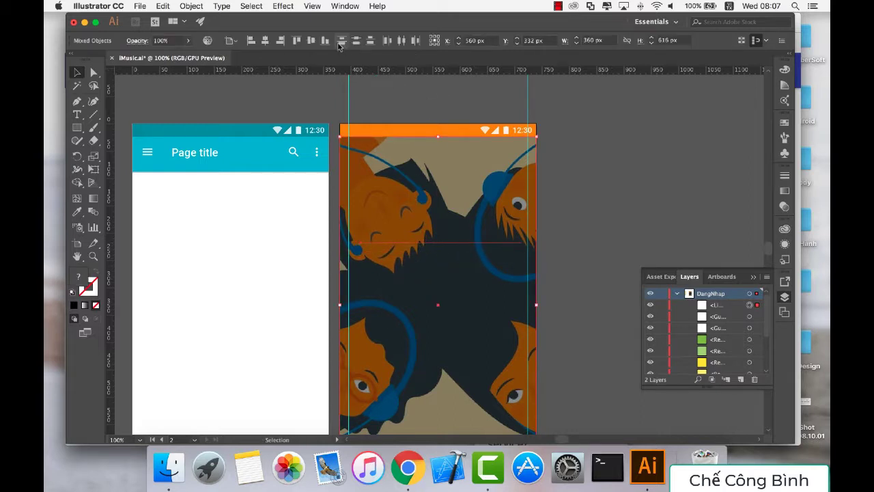
pyautogui.press('super+z')
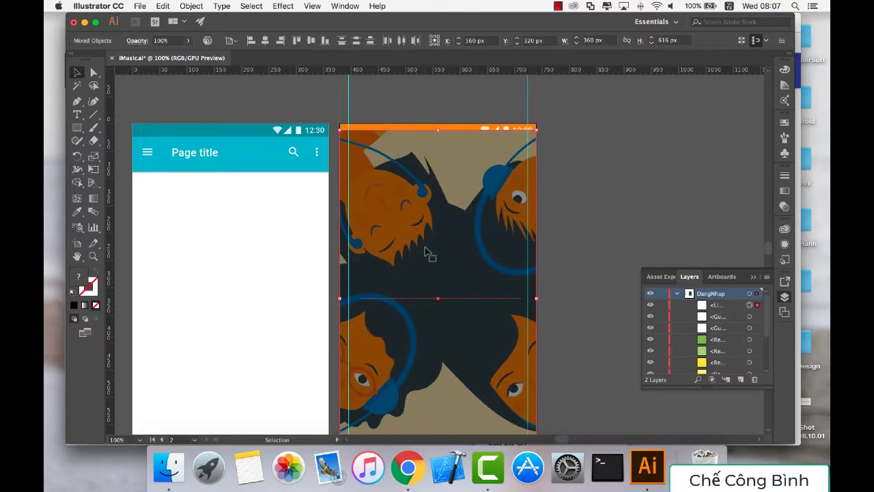
pyautogui.scroll(-3, 428, 251)
pyautogui.press('super+z')
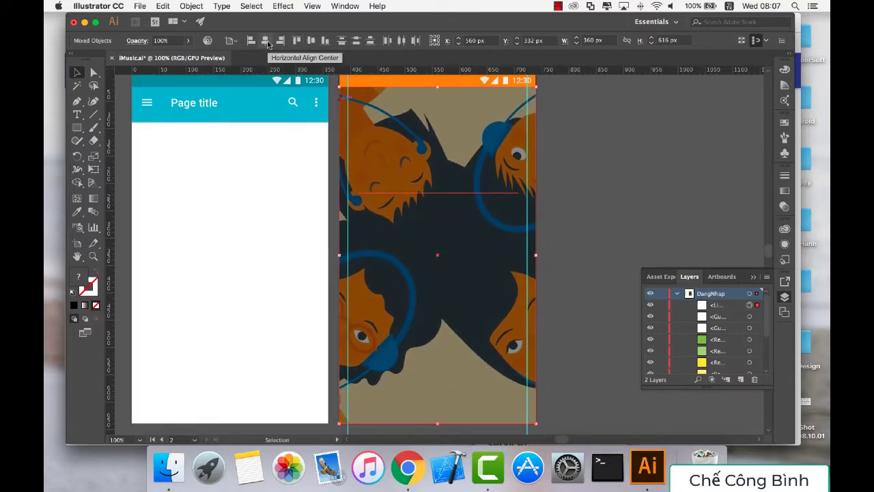
# Select the red horizontal line and set its fill to white.
pyautogui.keyDown('shift'); pyautogui.click(451, 165); pyautogui.keyUp('shift')
pyautogui.keyDown('shift'); pyautogui.click(395, 155); pyautogui.keyUp('shift')
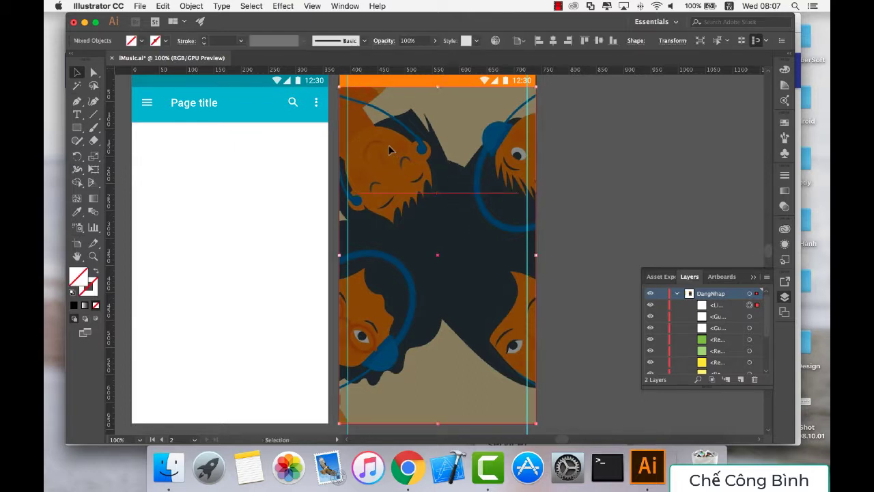
pyautogui.click(575, 240)
pyautogui.click(451, 193)
pyautogui.click(143, 41)
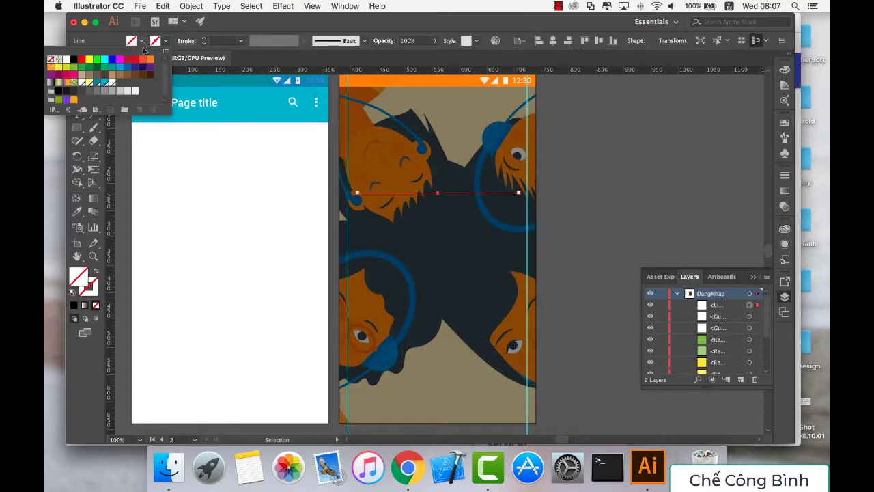
pyautogui.click(66, 59)
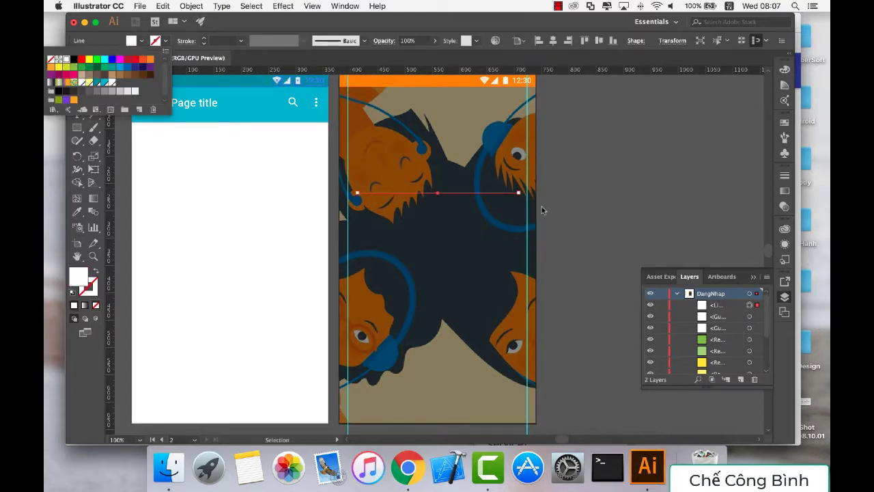
pyautogui.click(576, 236)
pyautogui.click(468, 244)
# Set the line's stroke to white at 1 pt, then deselect it.
pyautogui.click(450, 193)
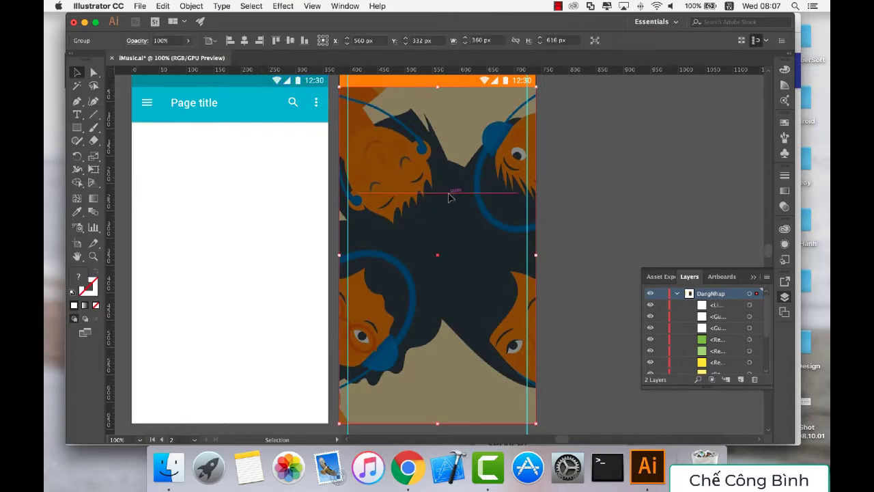
pyautogui.click(165, 41)
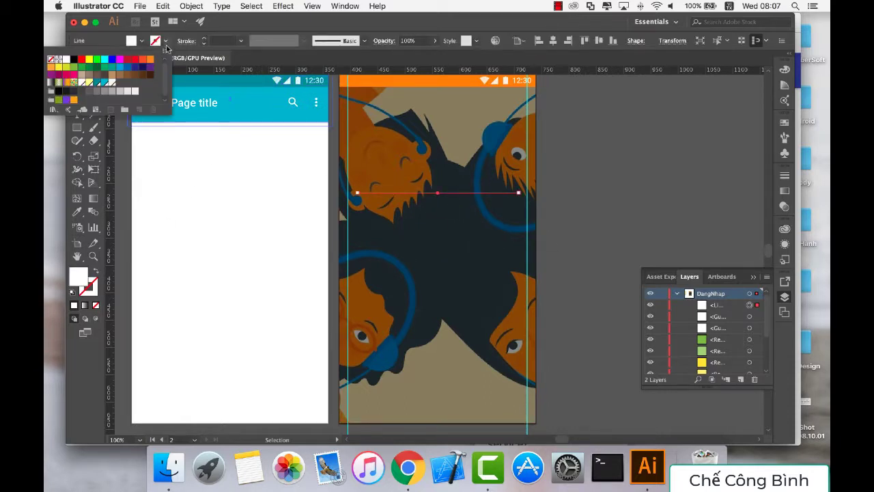
pyautogui.click(66, 60)
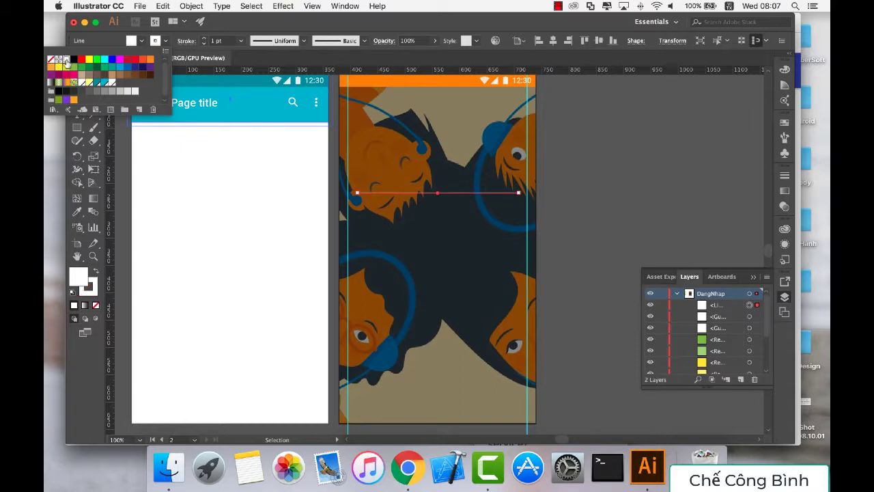
pyautogui.click(527, 248)
pyautogui.click(446, 240)
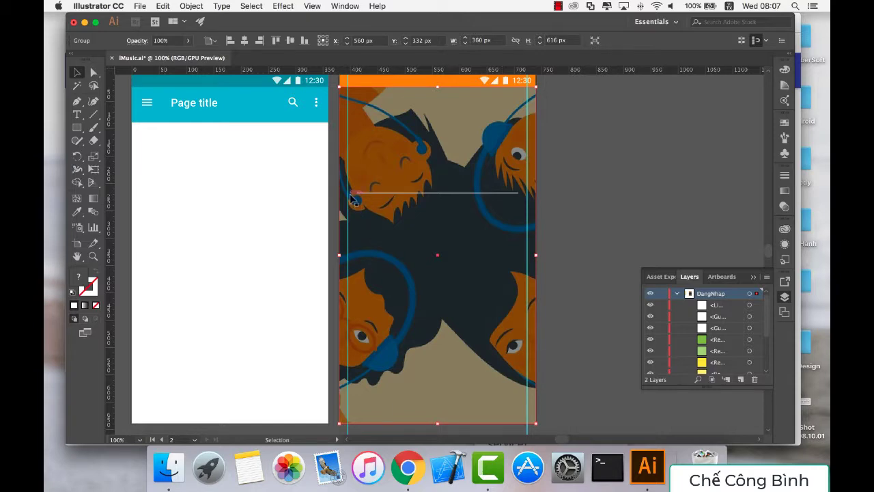
# Show the pixel grid and nudge the white line so it sits on the grid.
pyautogui.hotkey('ctrl', "'")
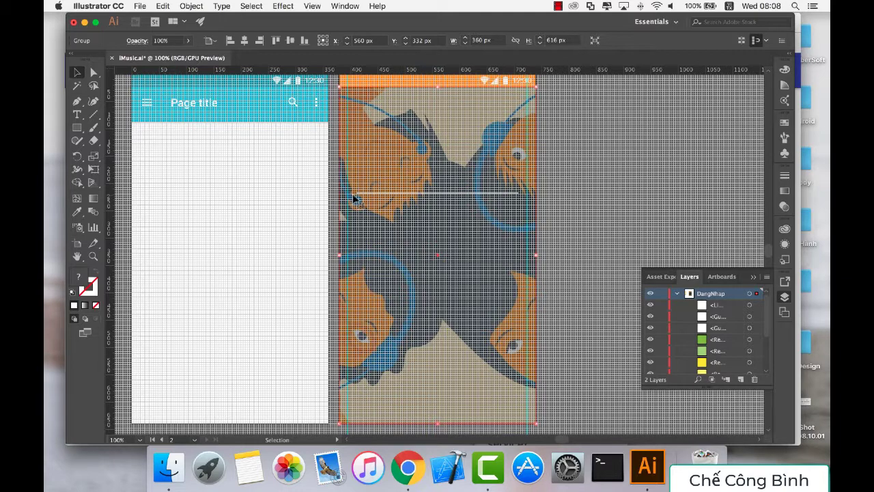
pyautogui.click(520, 196)
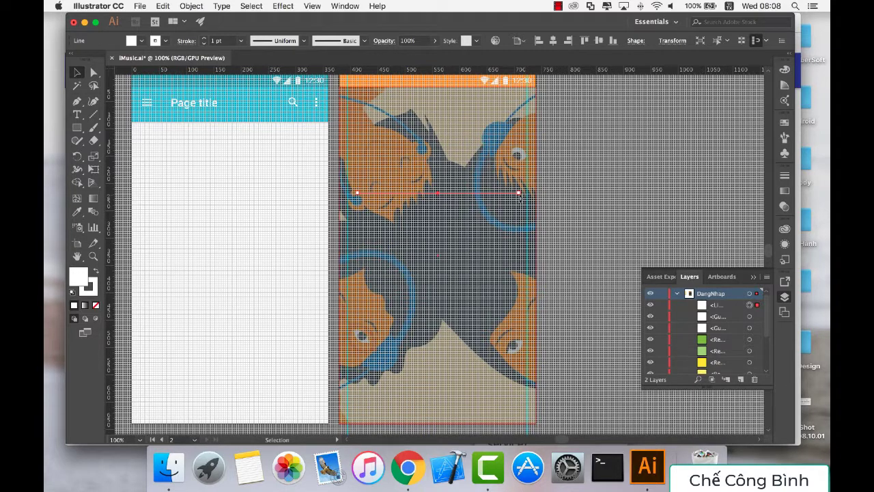
pyautogui.moveTo(520, 196); pyautogui.dragTo(517, 194)
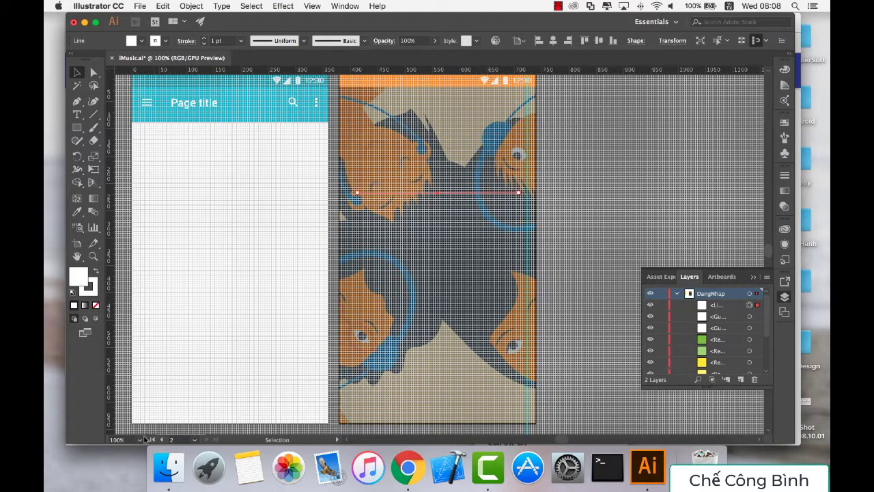
# Inspect the line at 200% zoom with the pixel grid hidden.
pyautogui.click(140, 439)
pyautogui.click(156, 270)
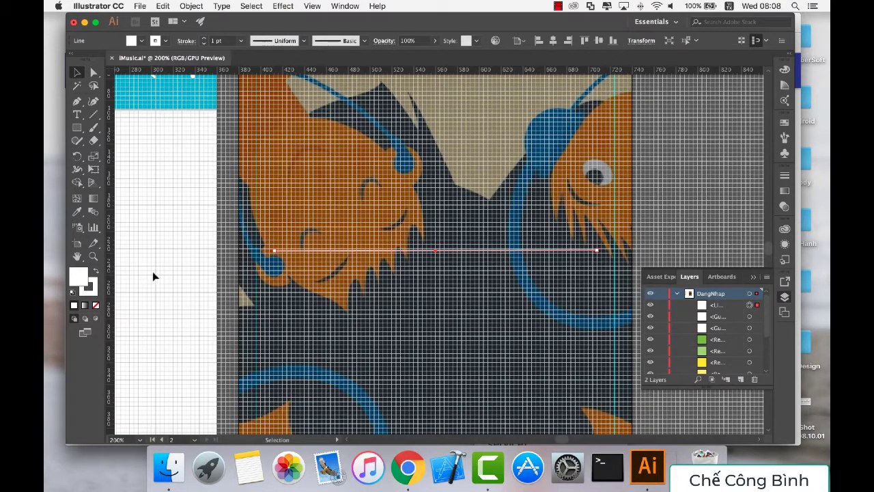
pyautogui.click(582, 277)
pyautogui.click(608, 255)
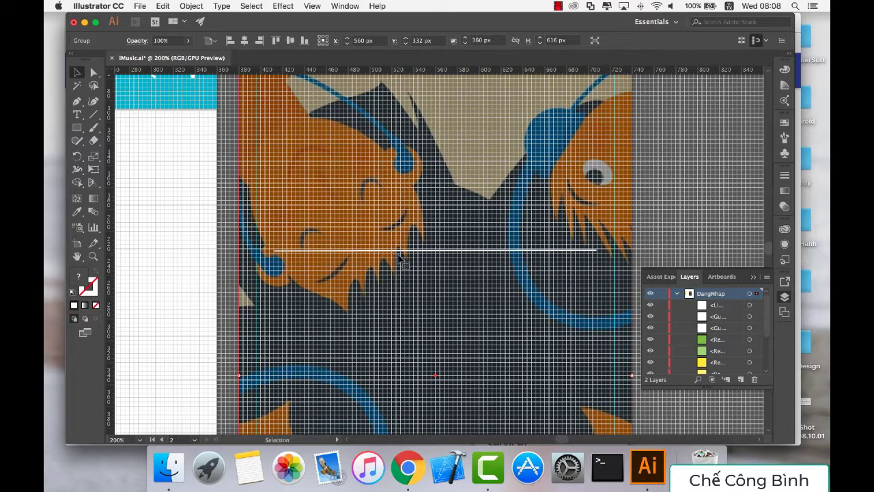
pyautogui.press('super+apostrophe')
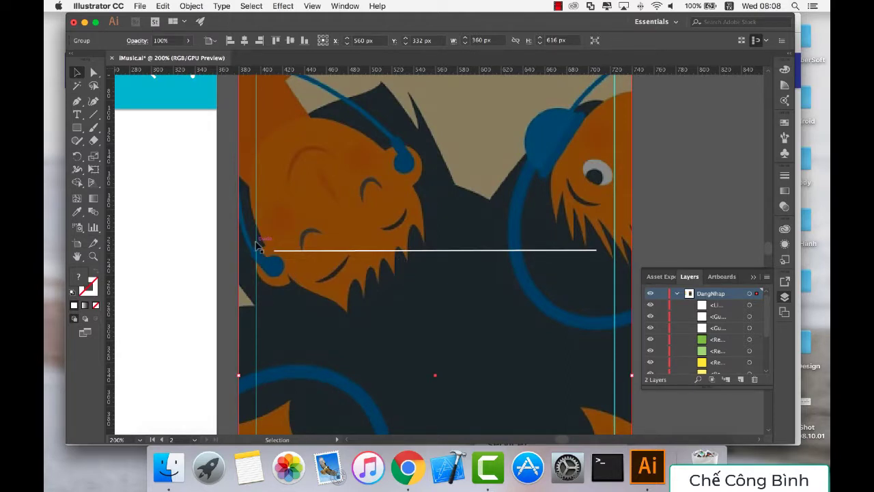
pyautogui.scroll(1, 581, 232)
pyautogui.scroll(3, 581, 232)
pyautogui.scroll(1, 581, 232)
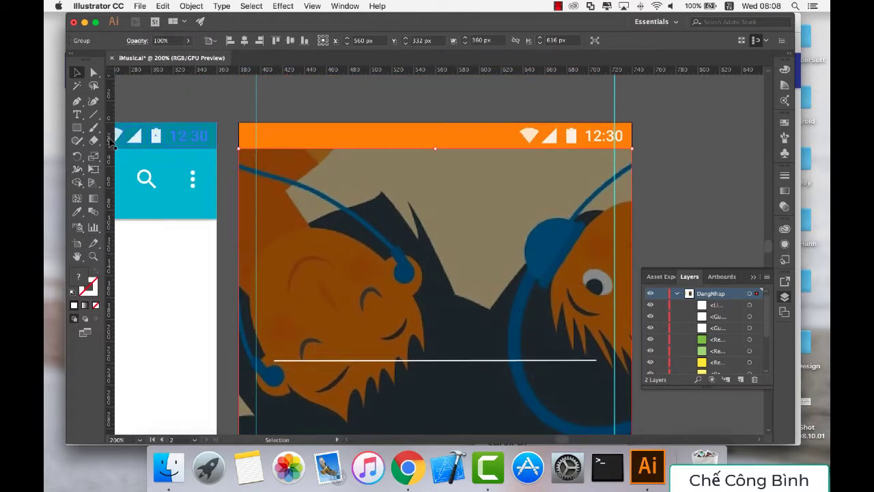
pyautogui.scroll(-4, 255, 197)
pyautogui.scroll(-1, 258, 201)
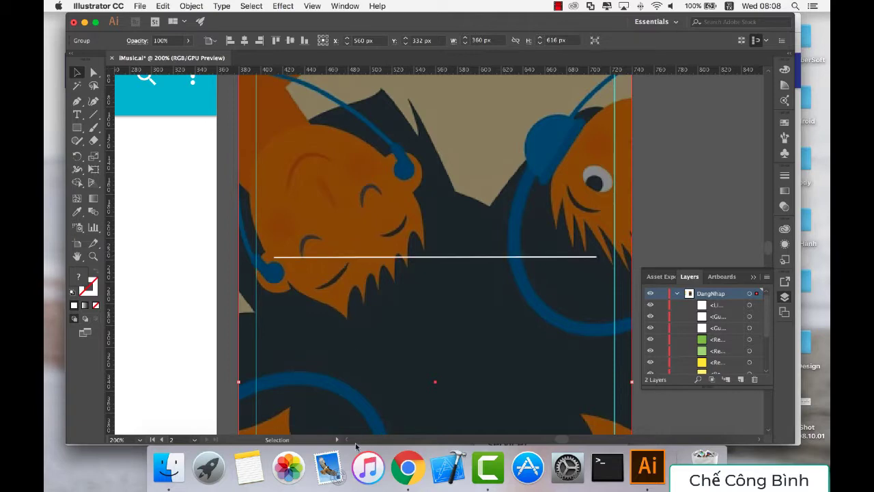
pyautogui.click(402, 463)
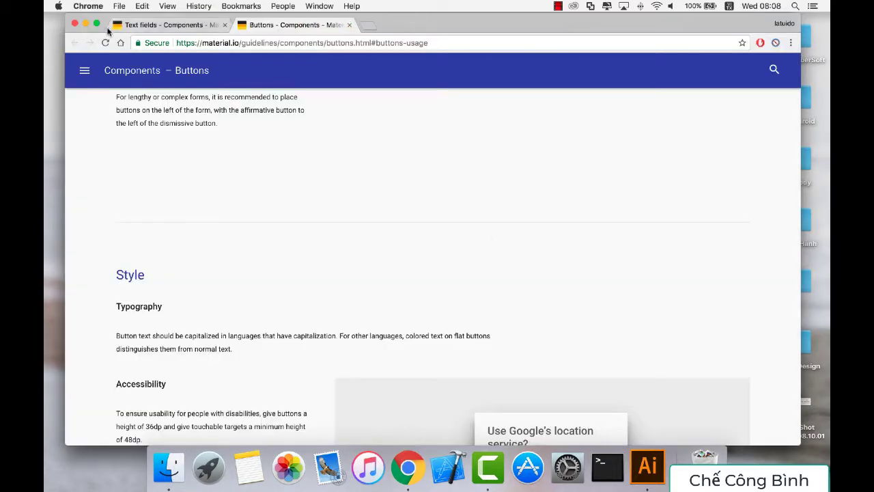
pyautogui.click(158, 27)
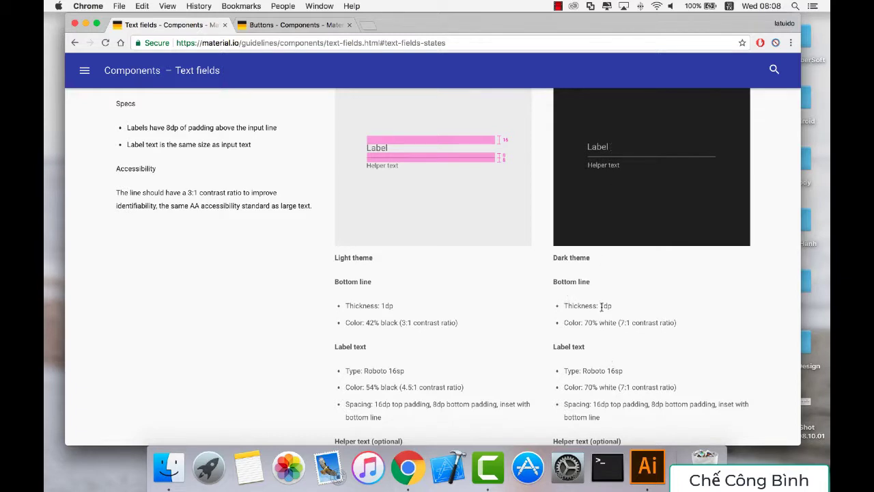
pyautogui.click(646, 467)
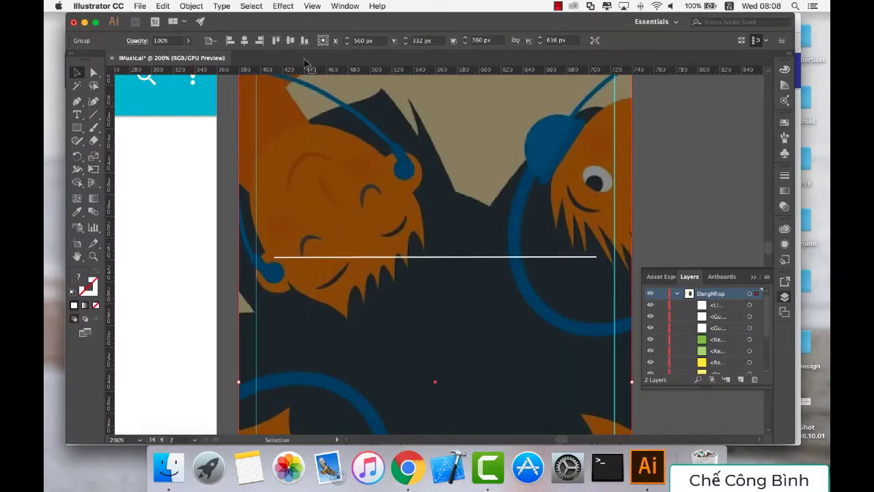
# Dim the white horizontal line to 70% opacity and deselect it to check the result.
pyautogui.click(388, 258)
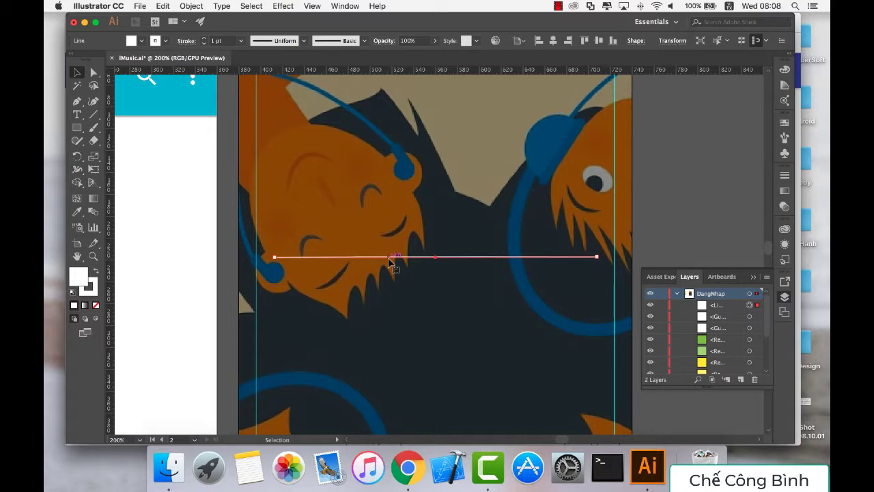
pyautogui.click(409, 41)
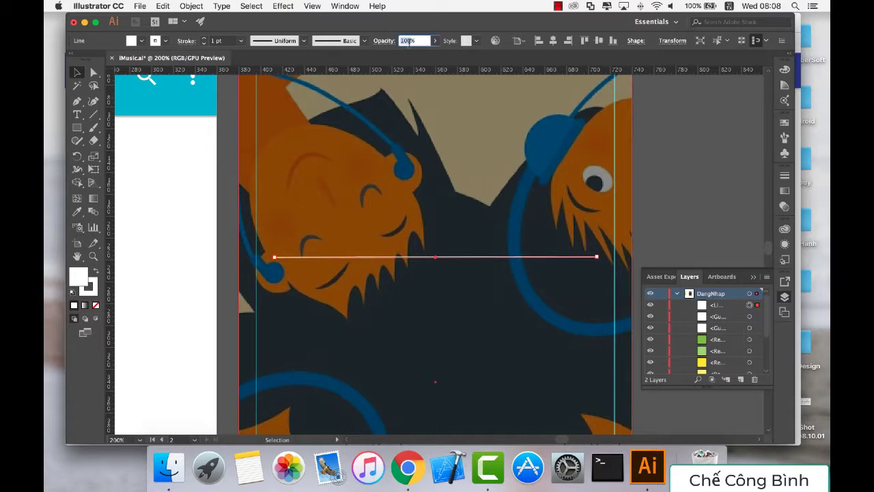
pyautogui.write('7')
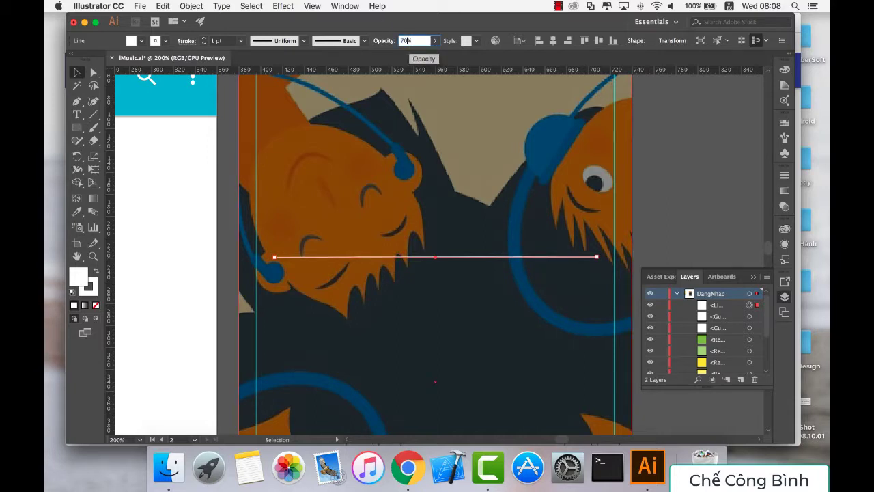
pyautogui.press('Return')
pyautogui.click(309, 330)
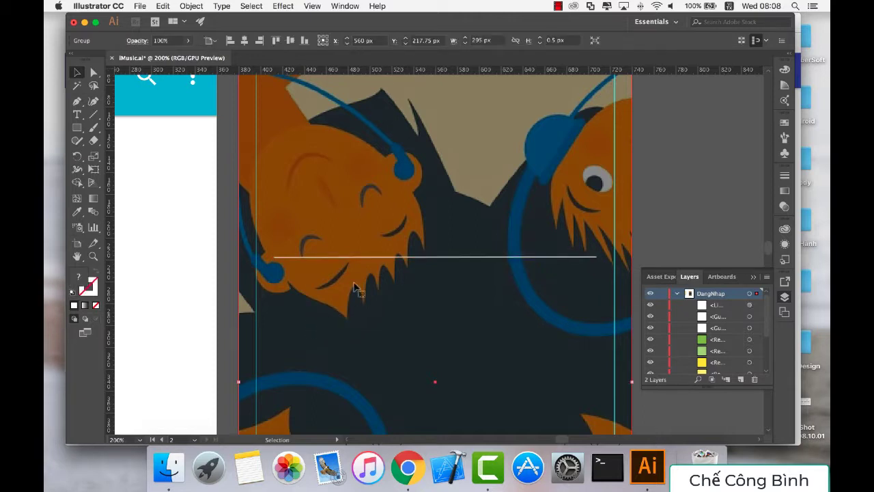
pyautogui.click(370, 258)
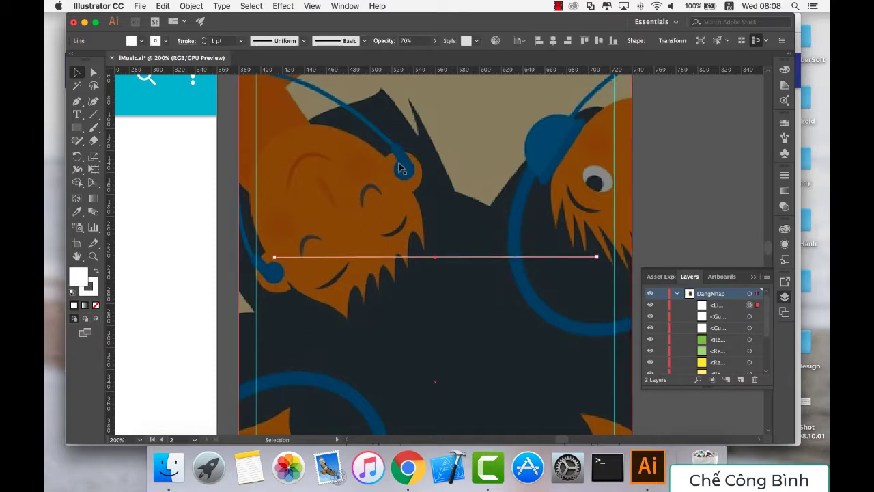
pyautogui.click(306, 280)
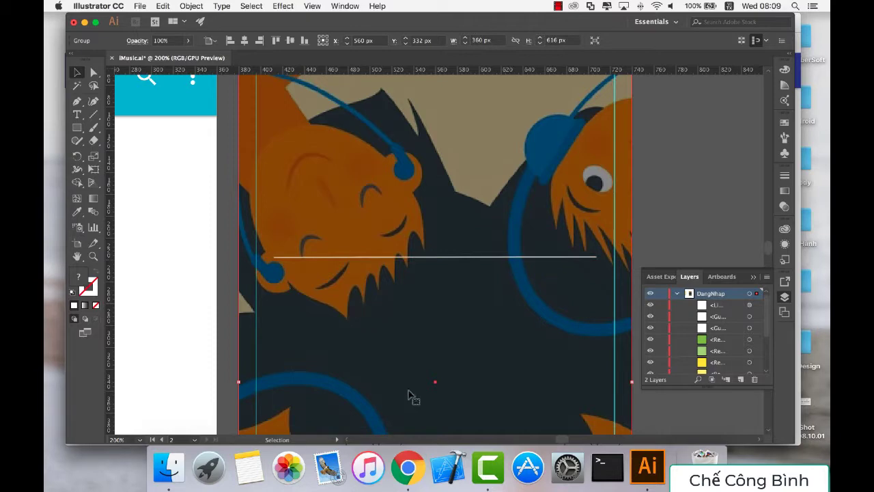
# Open the Material icons site in a new browser tab.
pyautogui.click(408, 467)
pyautogui.click(366, 25)
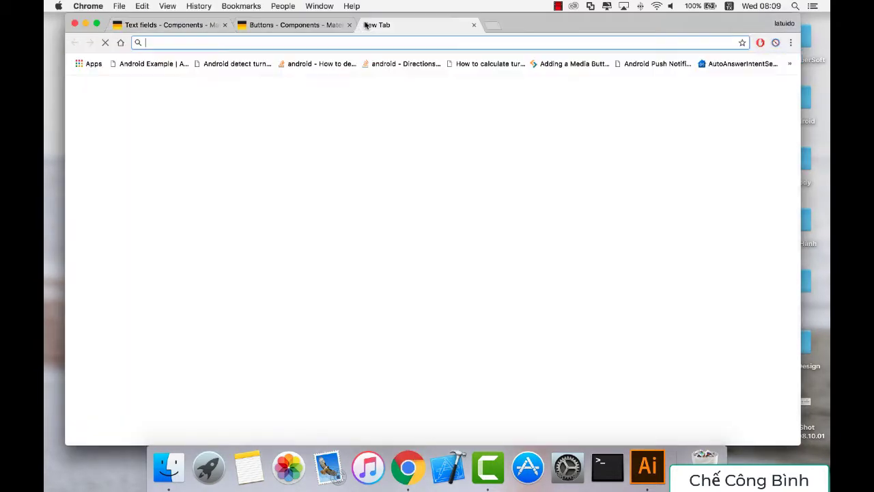
pyautogui.write('material.io/guidelines/material-design/introduction.html#introduction-goals')
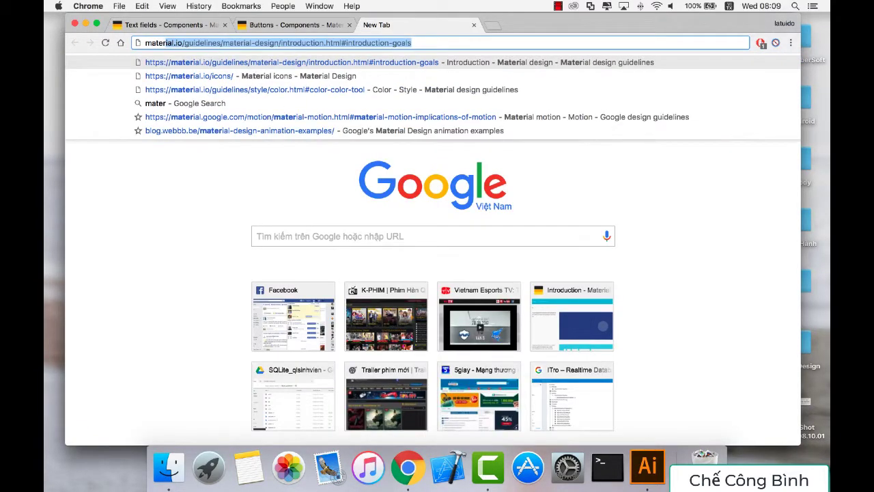
pyautogui.press('Down')
pyautogui.press('Return')
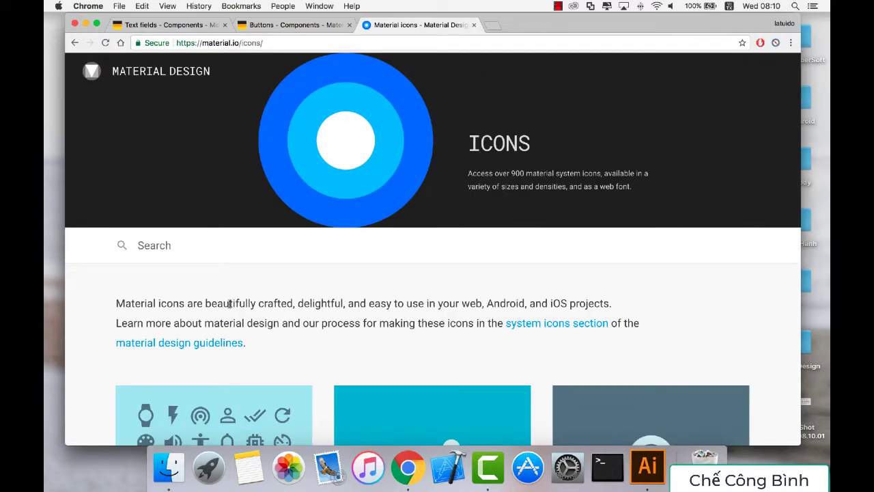
pyautogui.scroll(-3, 234, 306)
pyautogui.scroll(-4, 234, 305)
pyautogui.scroll(-3, 234, 305)
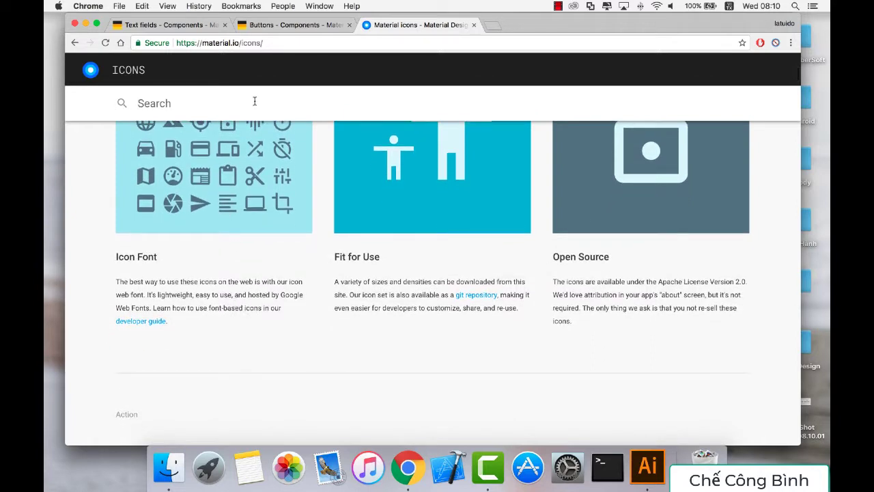
# Search the icon library for 'person' and select the person icon.
pyautogui.click(255, 101)
pyautogui.write('pé')
pyautogui.write('son')
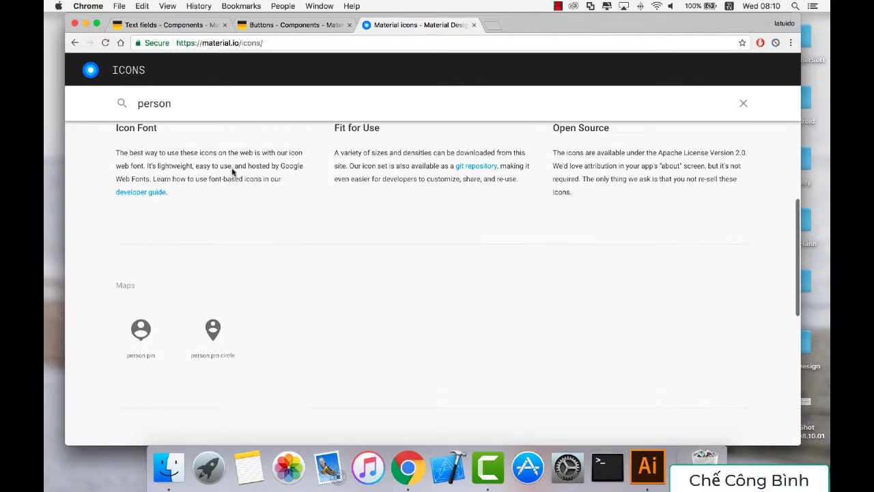
pyautogui.press('BackSpace')
pyautogui.press('BackSpace')
pyautogui.press('BackSpace')
pyautogui.press('BackSpace')
pyautogui.press('BackSpace')
pyautogui.press('BackSpace')
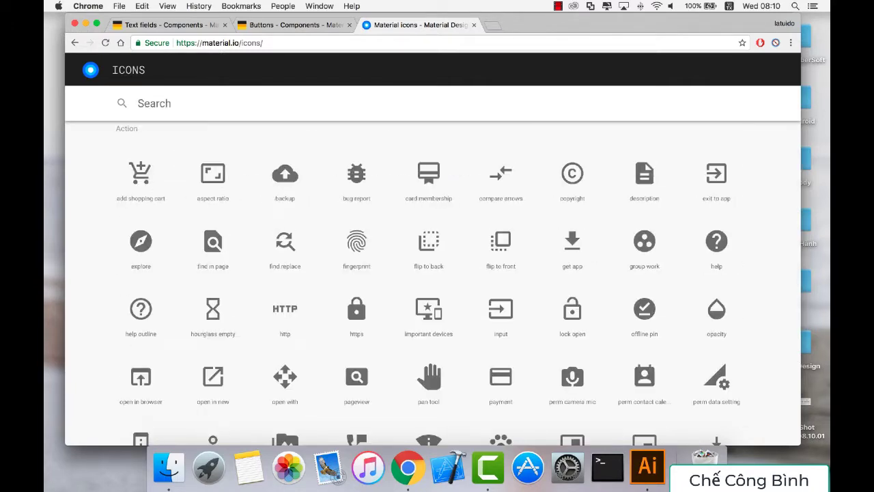
pyautogui.write('person')
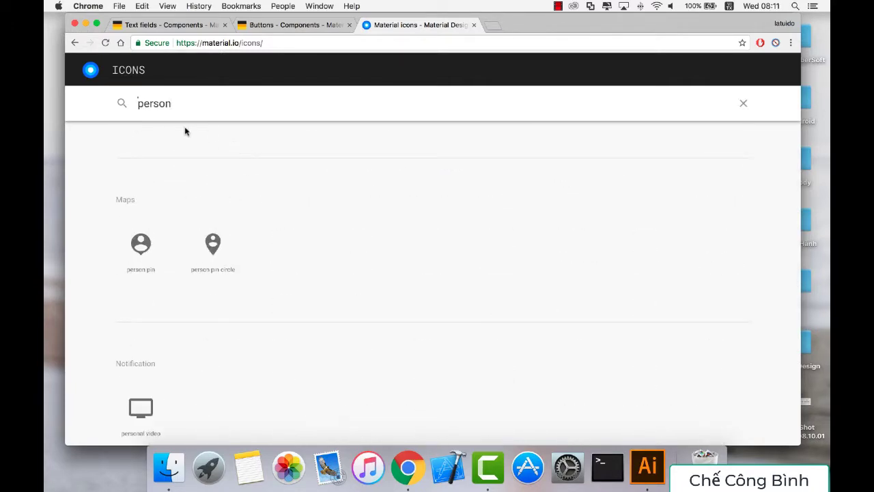
pyautogui.scroll(-5, 249, 233)
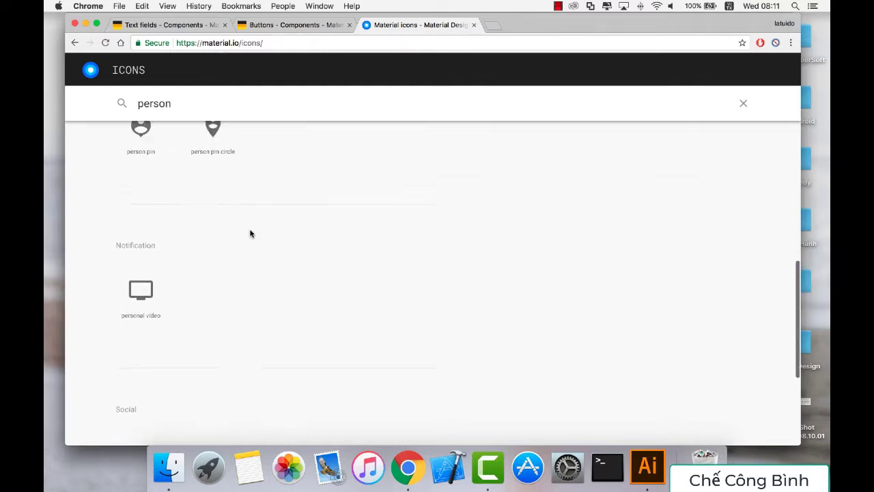
pyautogui.scroll(-3, 250, 234)
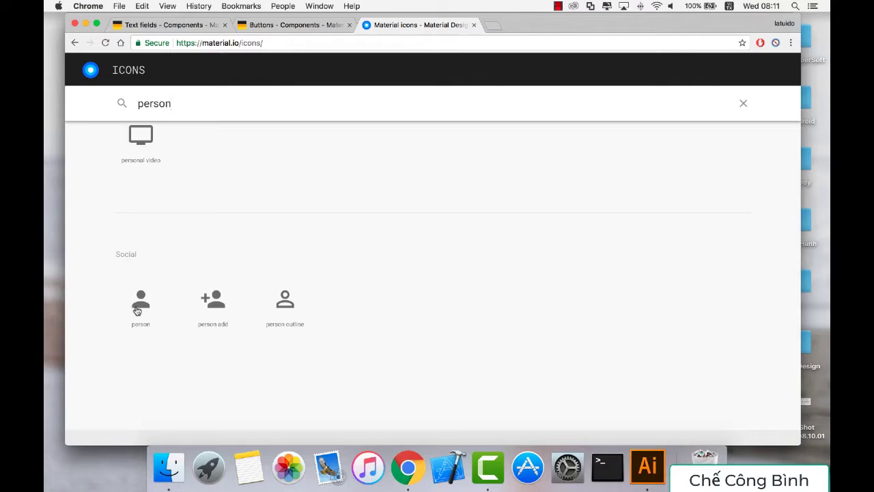
pyautogui.click(136, 310)
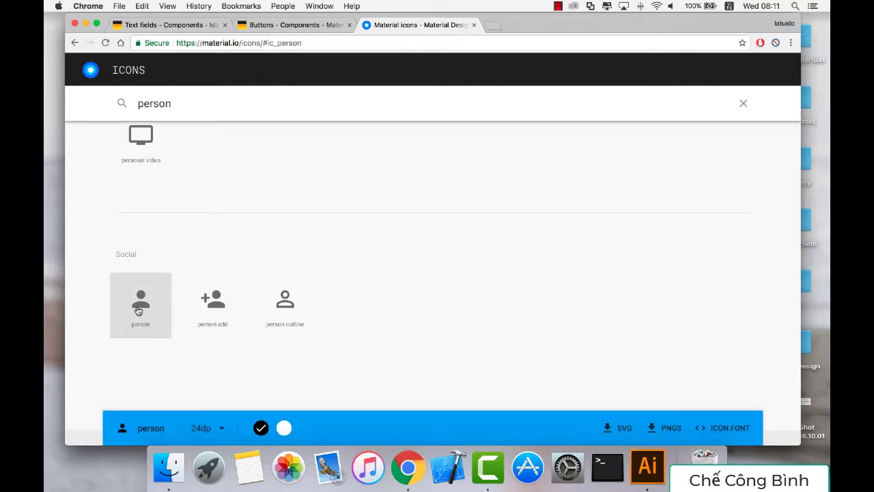
# Compare with the Illustrator artwork, check icon sizes, then return to the Text fields guidelines.
pyautogui.click(642, 467)
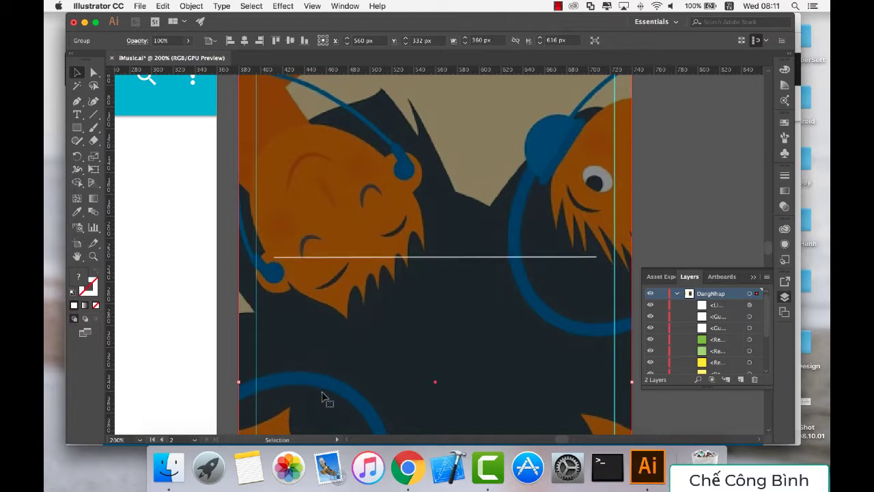
pyautogui.click(408, 467)
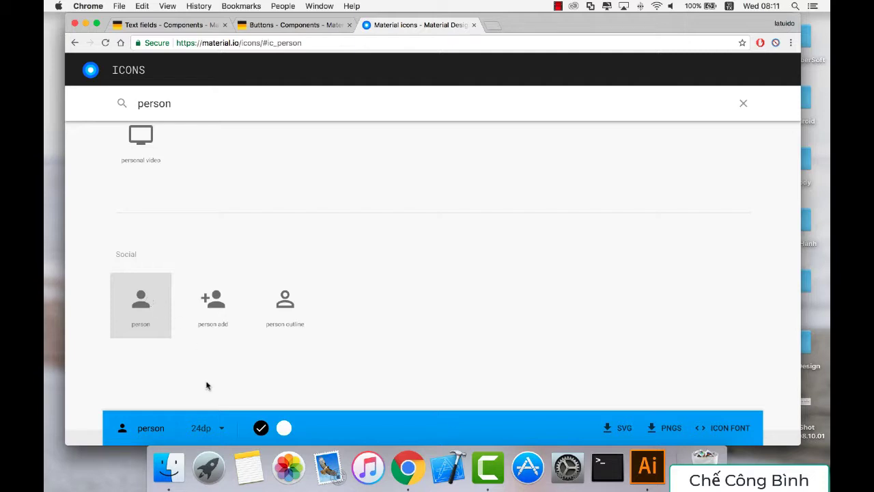
pyautogui.click(223, 428)
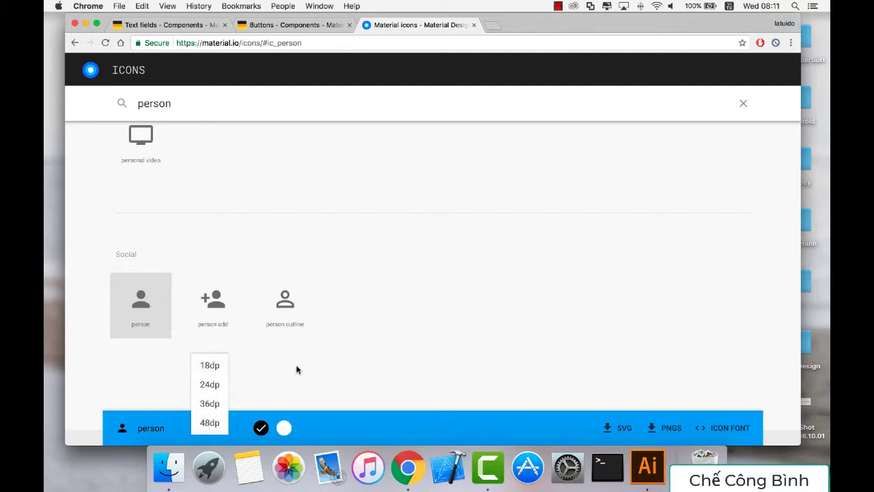
pyautogui.click(305, 368)
pyautogui.click(146, 24)
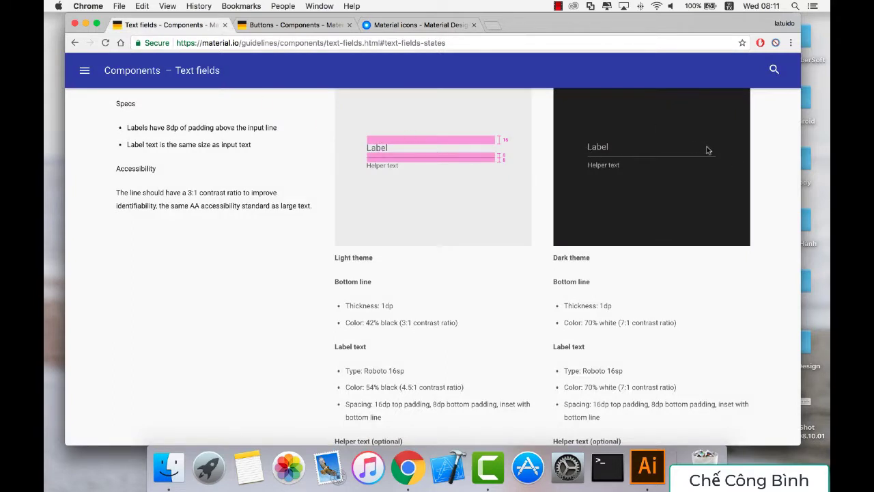
# Download the person icon at 24dp in white as PNGs and open Downloads in Finder.
pyautogui.click(293, 25)
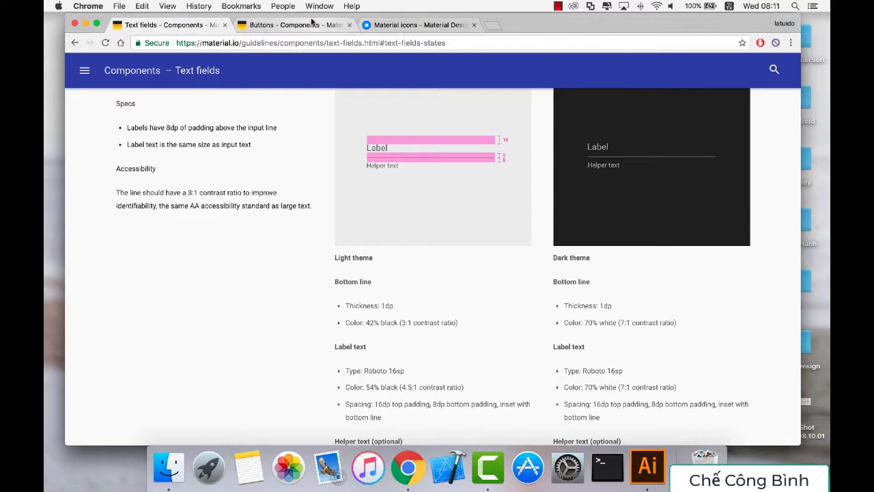
pyautogui.click(409, 24)
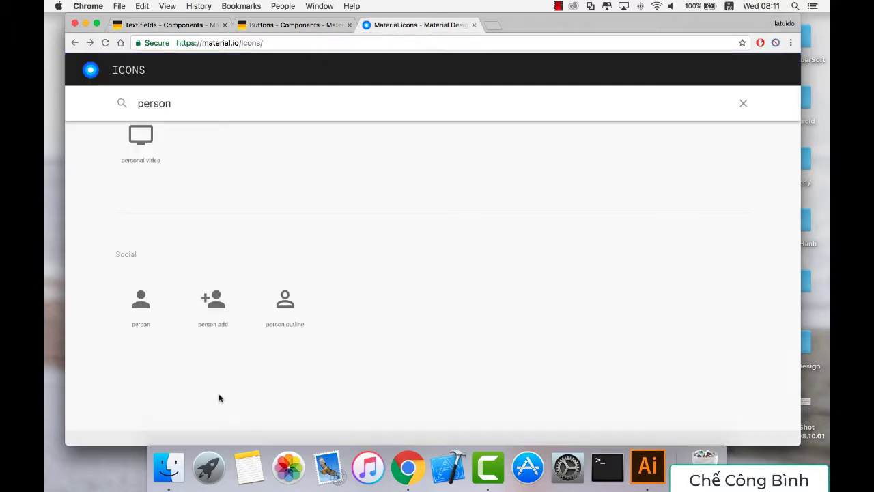
pyautogui.click(163, 308)
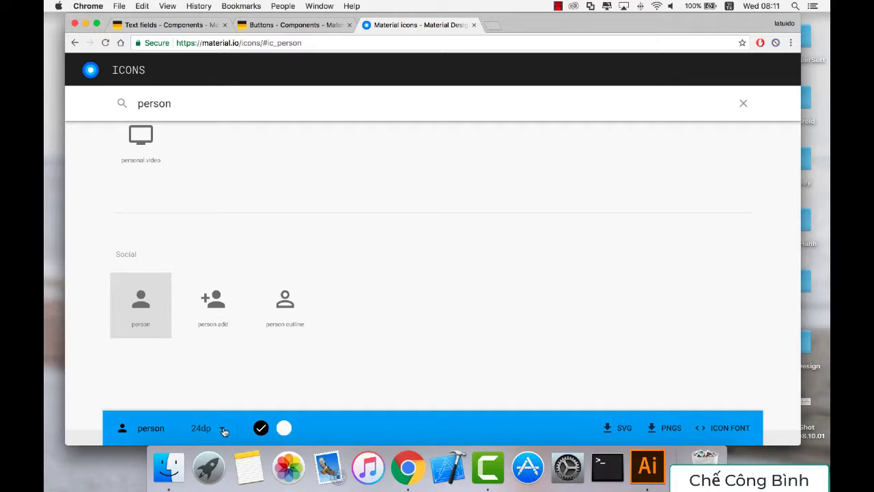
pyautogui.click(223, 429)
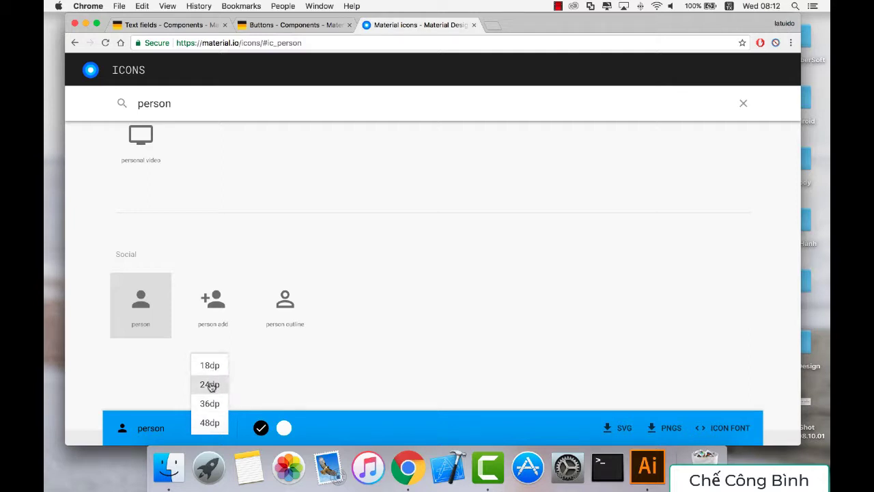
pyautogui.click(209, 385)
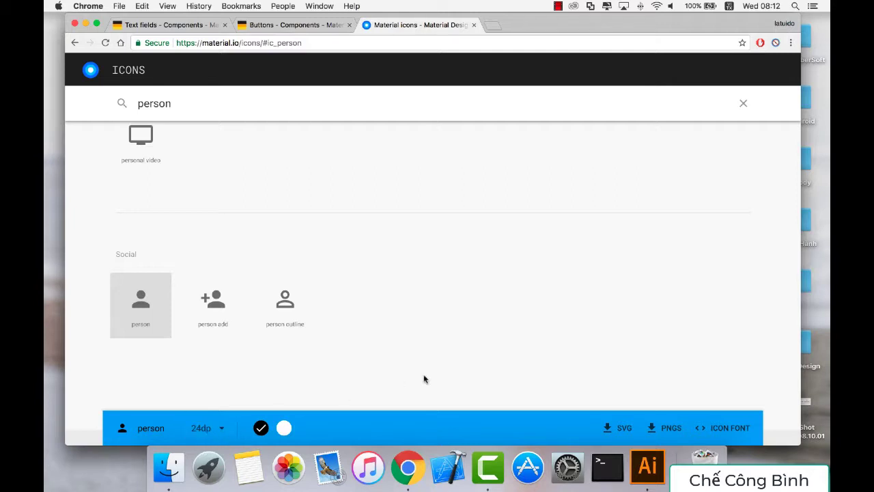
pyautogui.click(284, 427)
pyautogui.click(655, 434)
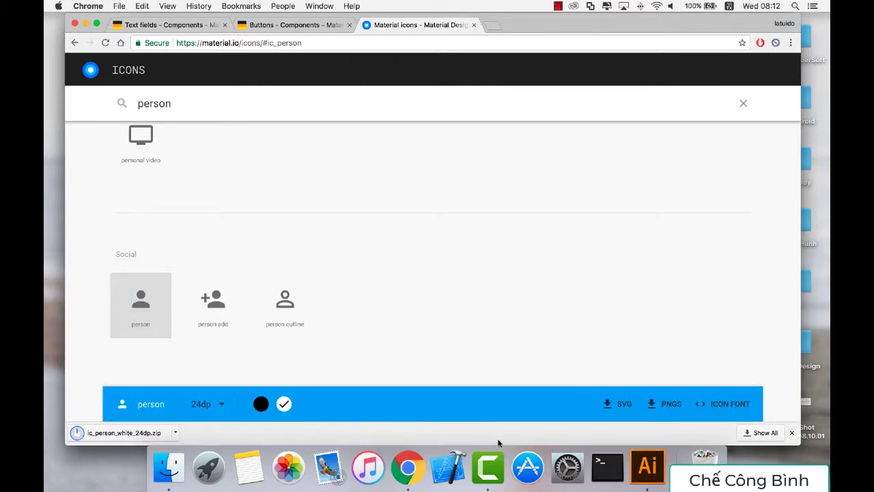
pyautogui.click(170, 468)
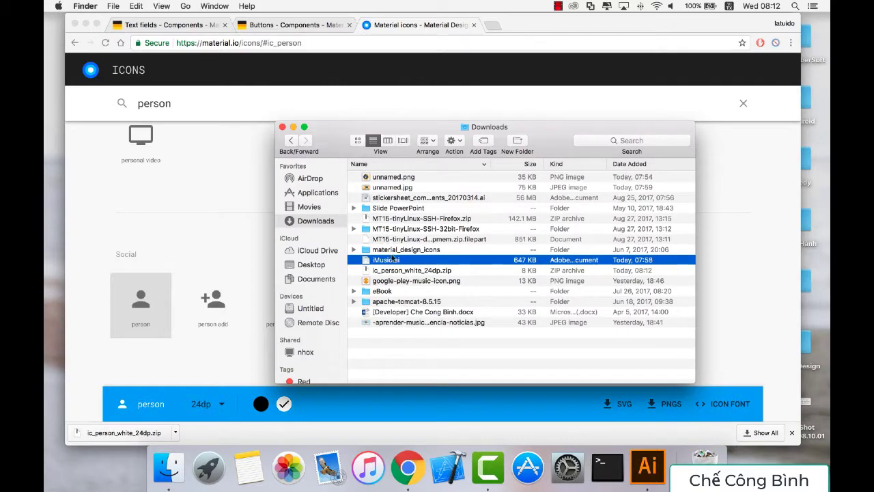
# Unzip ic_person_white_24dp.zip and select ic_person_white_24dp.png in android/drawable-mdpi.
pyautogui.doubleClick(394, 270)
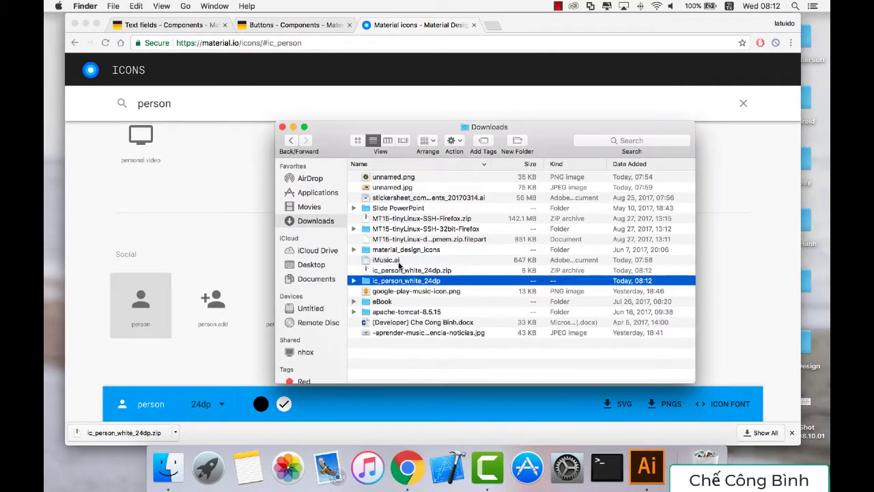
pyautogui.doubleClick(394, 277)
pyautogui.doubleClick(392, 178)
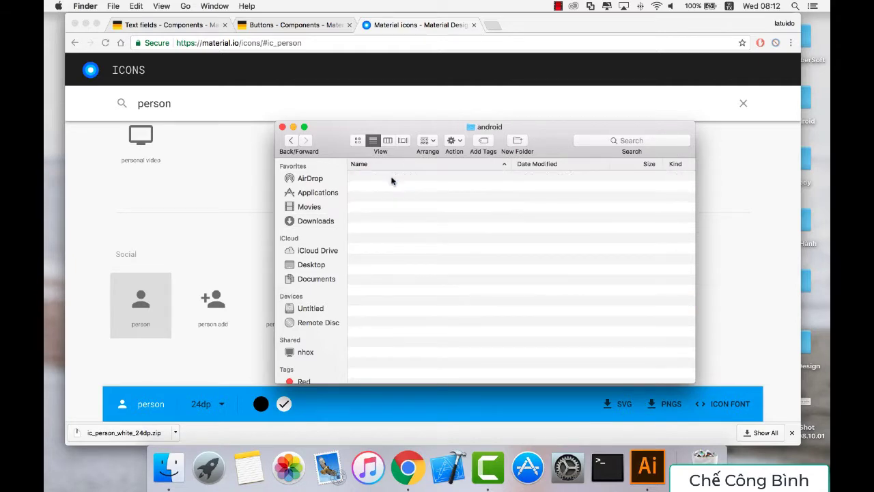
pyautogui.doubleClick(387, 188)
pyautogui.click(382, 178)
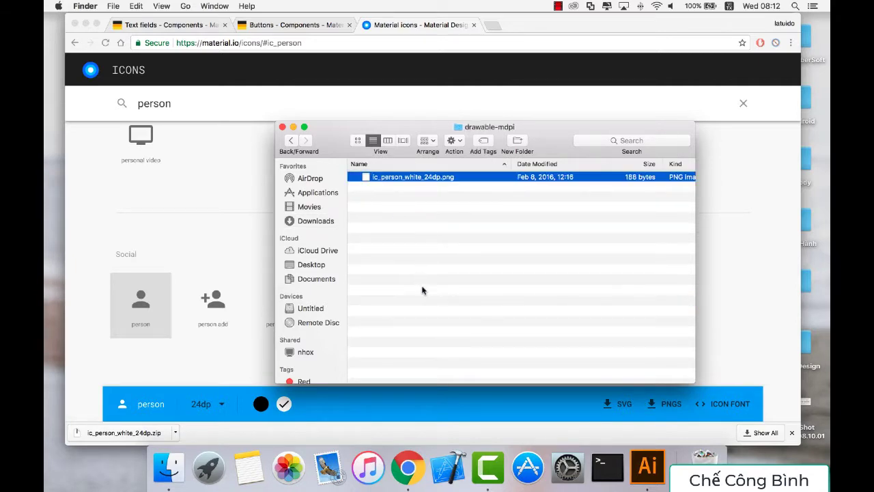
pyautogui.click(646, 466)
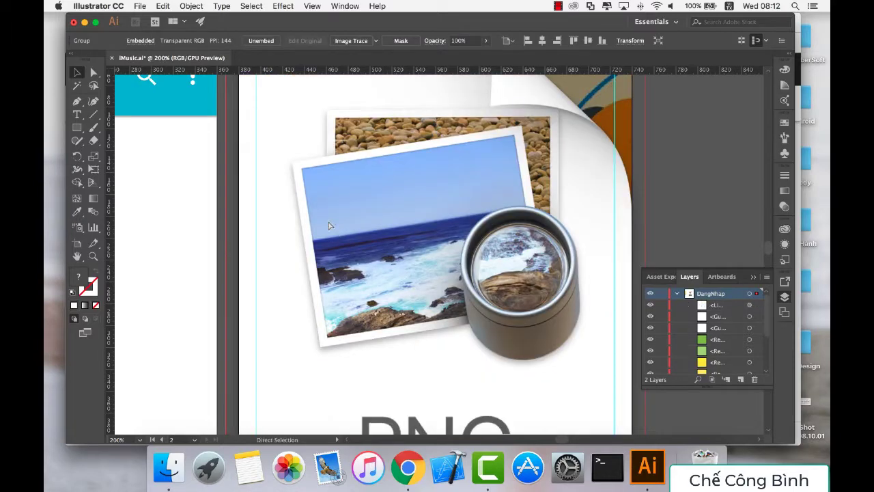
# Drag ic_person_white_24dp.png from Finder onto the artboard above the underline's left end.
pyautogui.moveTo(346, 239); pyautogui.dragTo(143, 35)
pyautogui.click(140, 7)
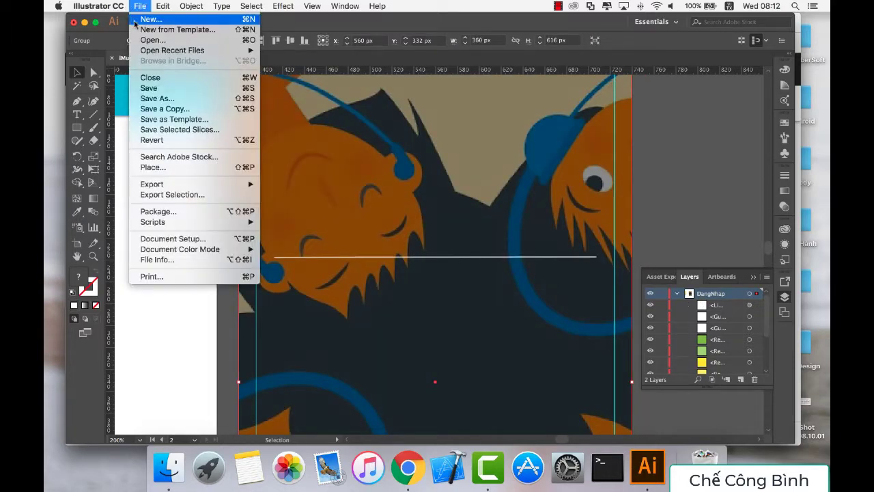
pyautogui.click(167, 169)
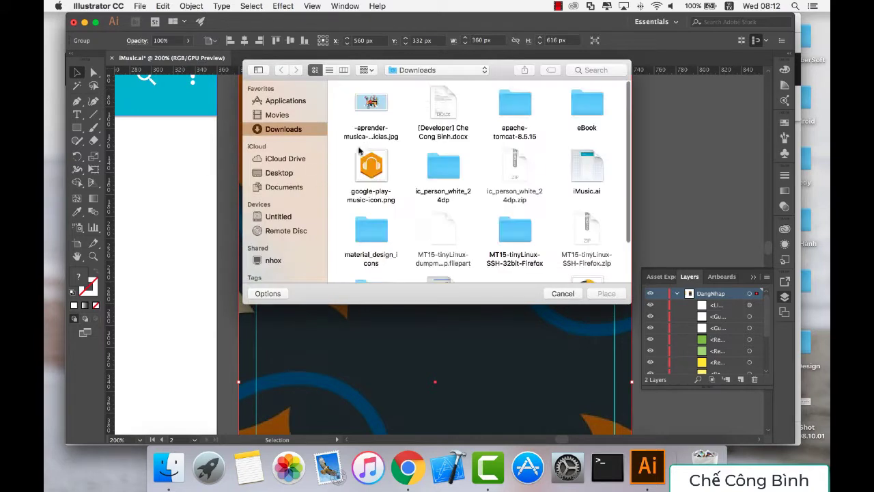
pyautogui.scroll(-3, 390, 158)
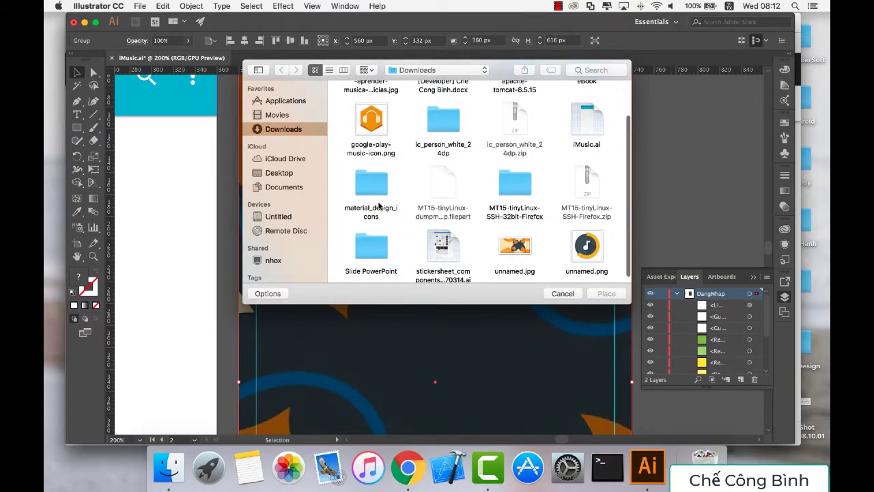
pyautogui.scroll(-1, 379, 206)
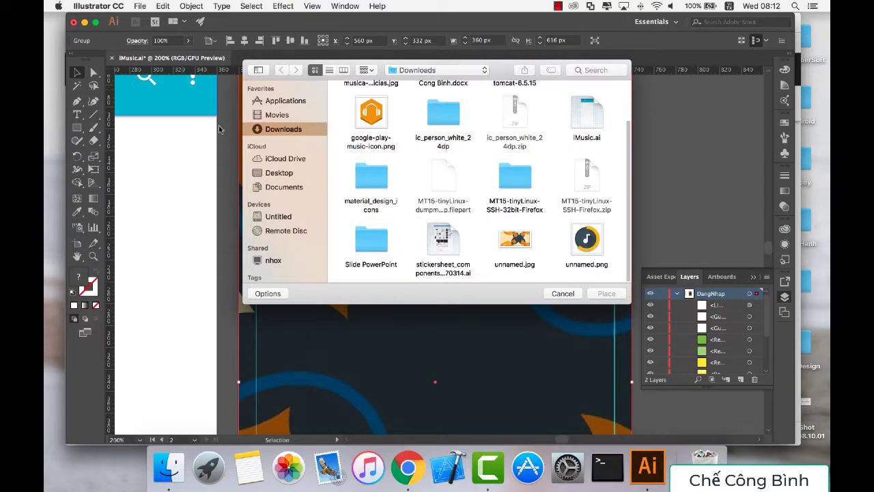
pyautogui.click(553, 295)
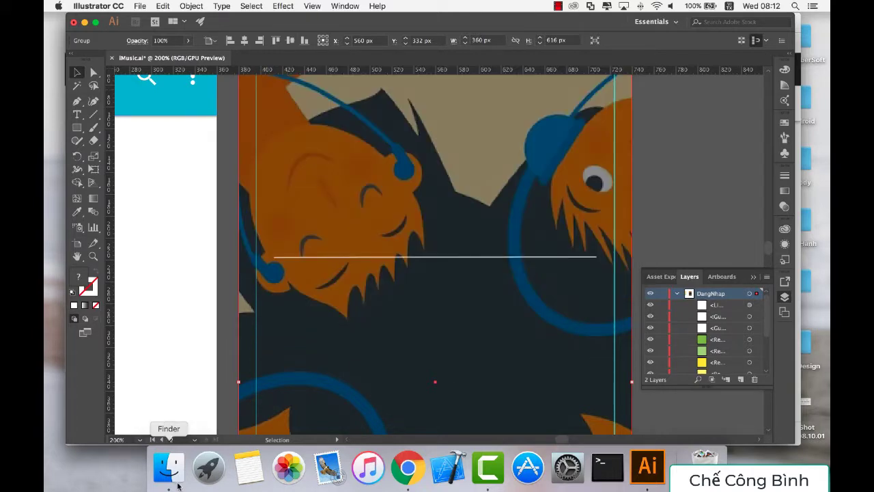
pyautogui.click(167, 466)
pyautogui.moveTo(384, 180)
pyautogui.mouseDown()
pyautogui.moveTo(252, 192)
pyautogui.moveTo(297, 245)
pyautogui.mouseUp()
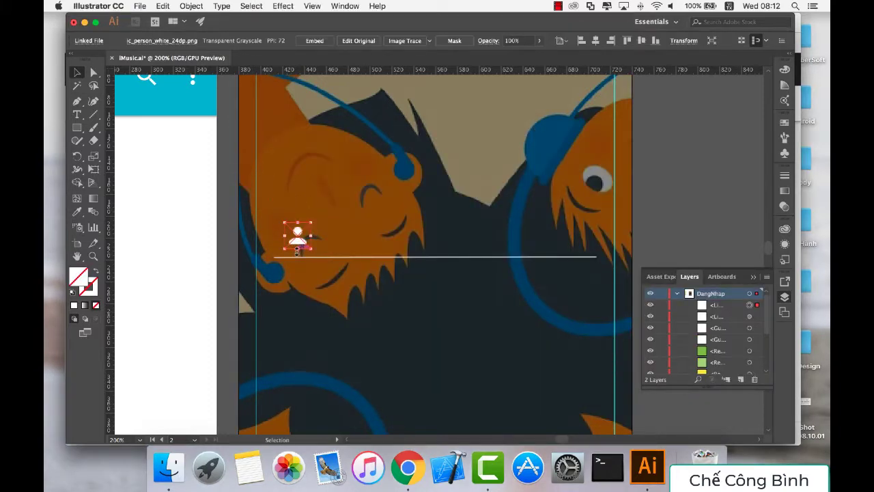
# With the grid shown, nudge the person icon left and up toward the underline.
pyautogui.hotkey('ctrl', "'")
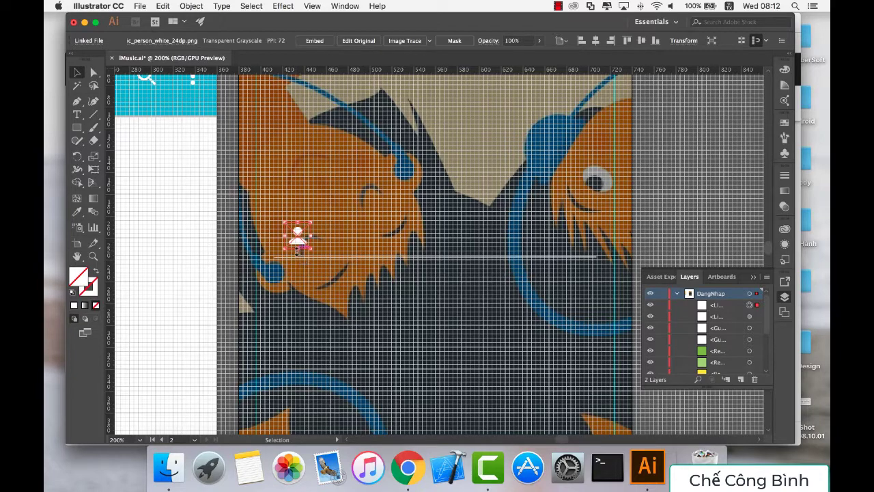
pyautogui.hotkey('shift', 'Left')
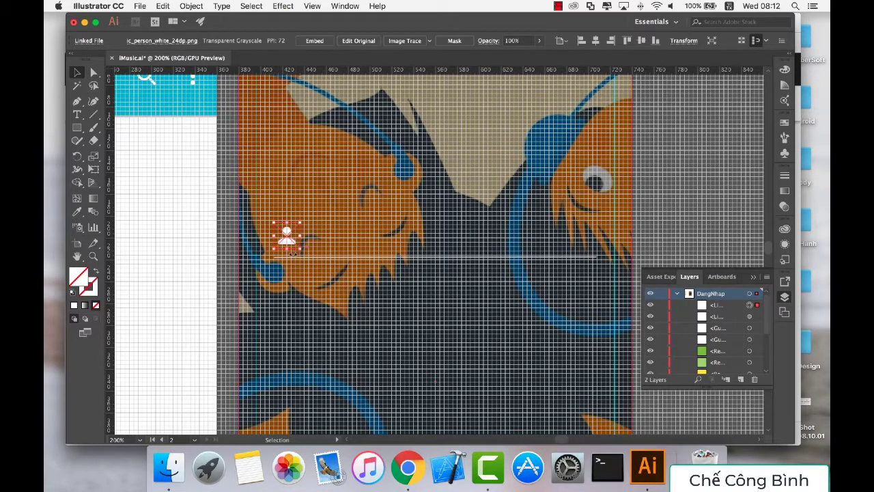
pyautogui.press('Up')
pyautogui.press('Up')
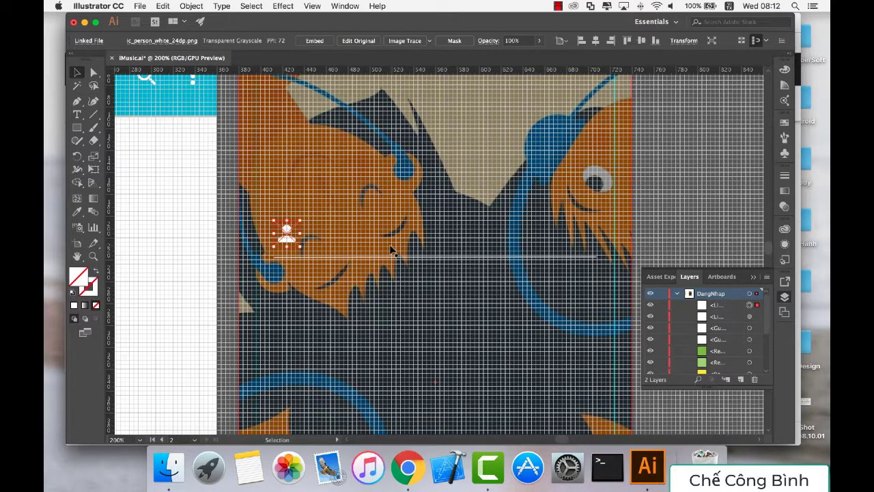
pyautogui.click(369, 288)
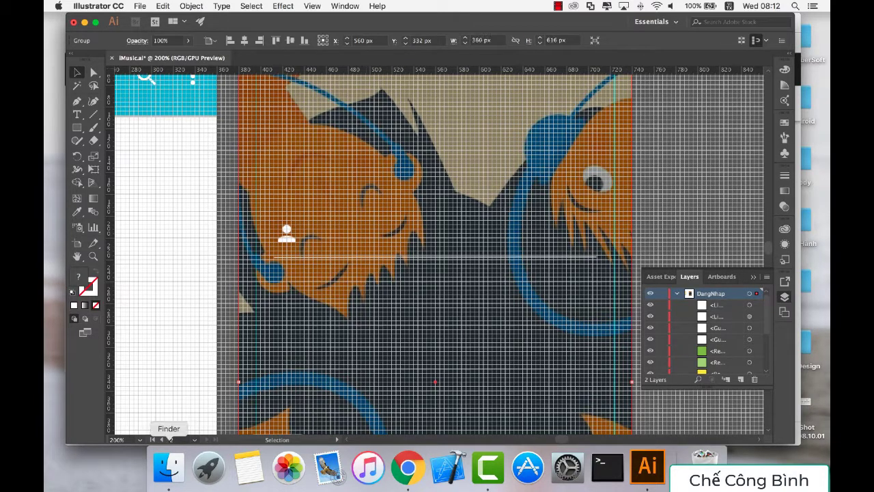
pyautogui.click(288, 238)
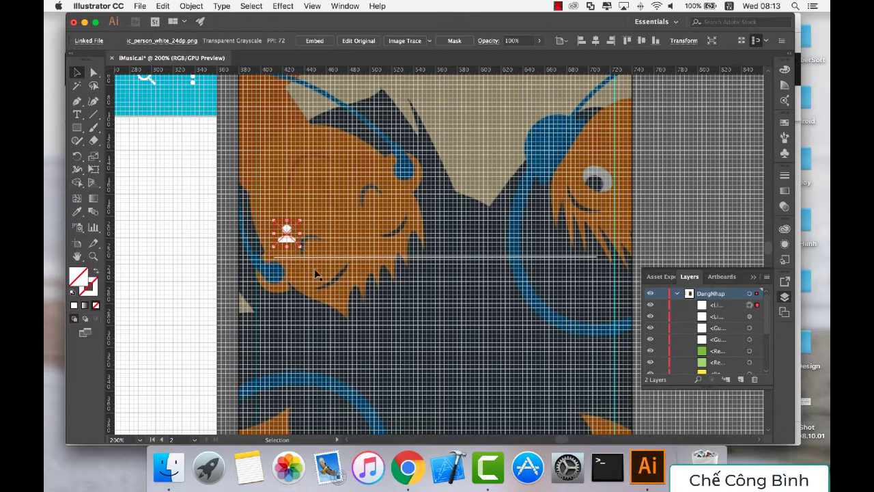
# Hide the grid and view the whole artboard at 100% zoom.
pyautogui.click(320, 307)
pyautogui.press('a')
pyautogui.hotkey('ctrl', "'")
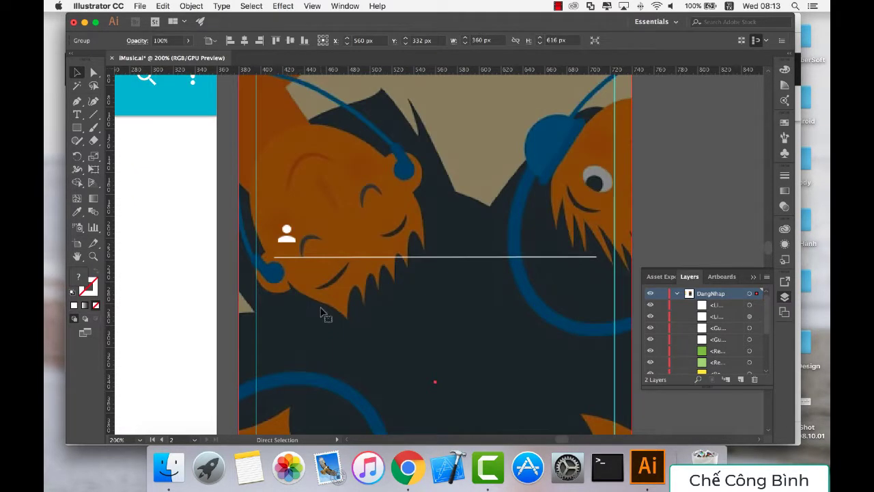
pyautogui.press('v')
pyautogui.click(136, 440)
pyautogui.click(158, 301)
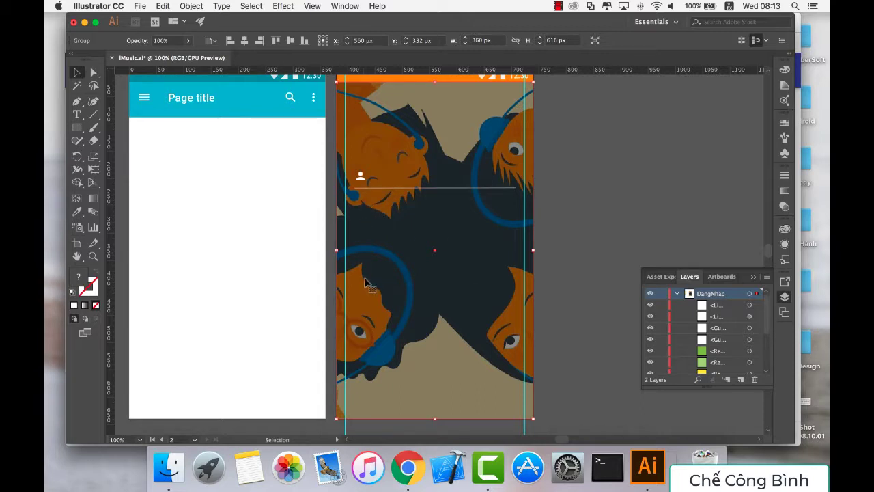
pyautogui.click(417, 471)
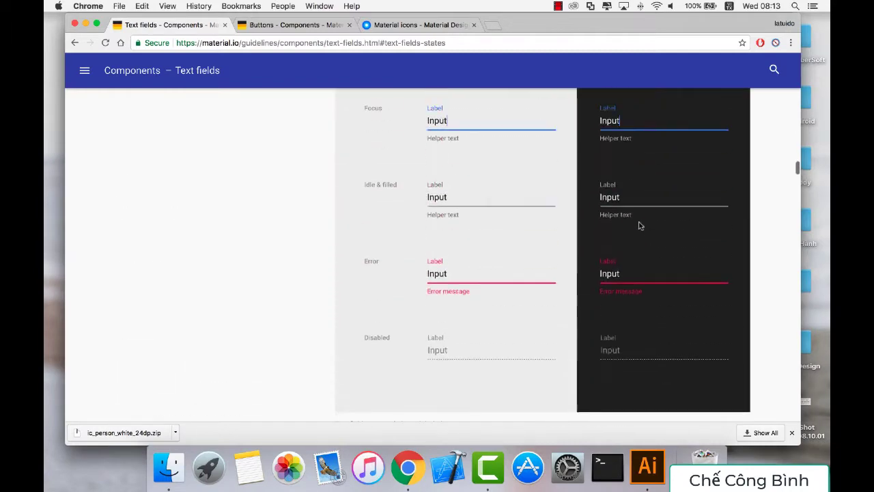
pyautogui.scroll(5, 639, 224)
pyautogui.scroll(5, 638, 221)
pyautogui.scroll(2, 638, 225)
pyautogui.scroll(3, 638, 224)
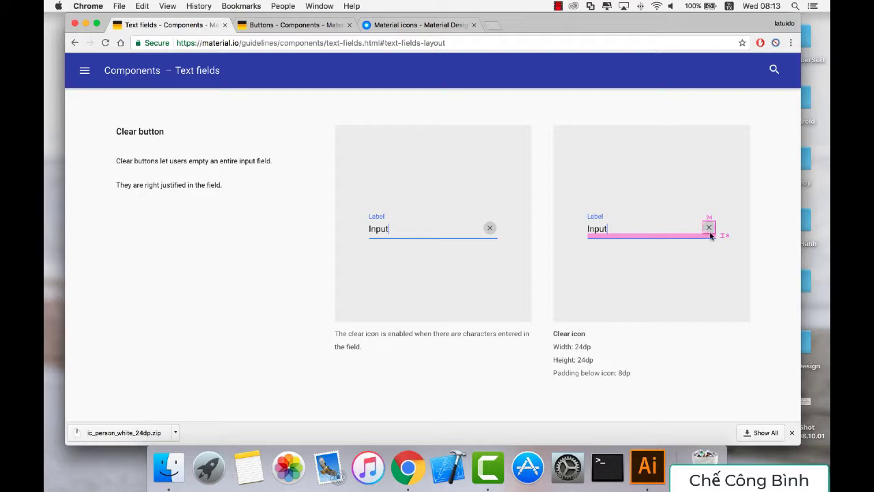
pyautogui.click(648, 466)
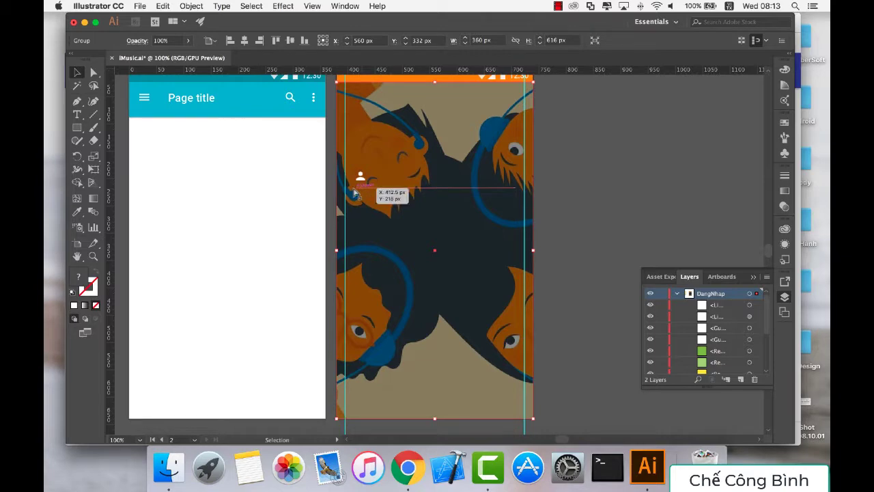
# At 200% with the grid shown, nudge the person icon down two steps, then return to 100%.
pyautogui.hotkey('ctrl', "'")
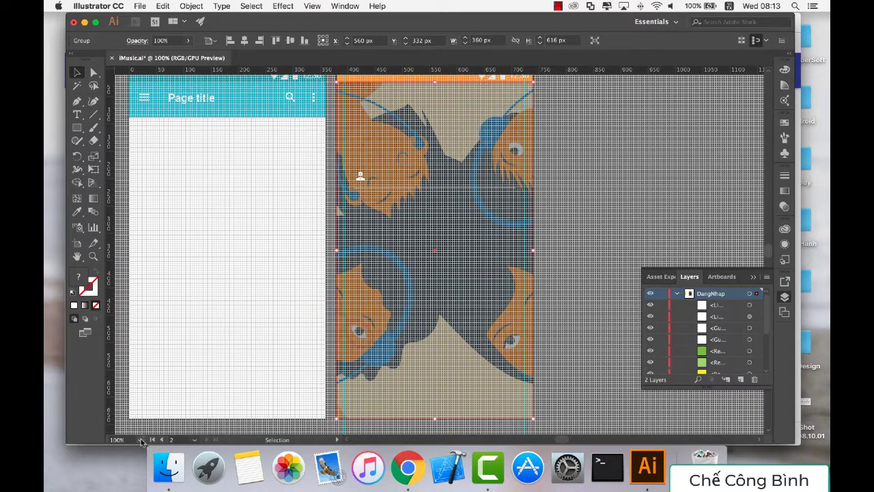
pyautogui.click(139, 439)
pyautogui.click(151, 273)
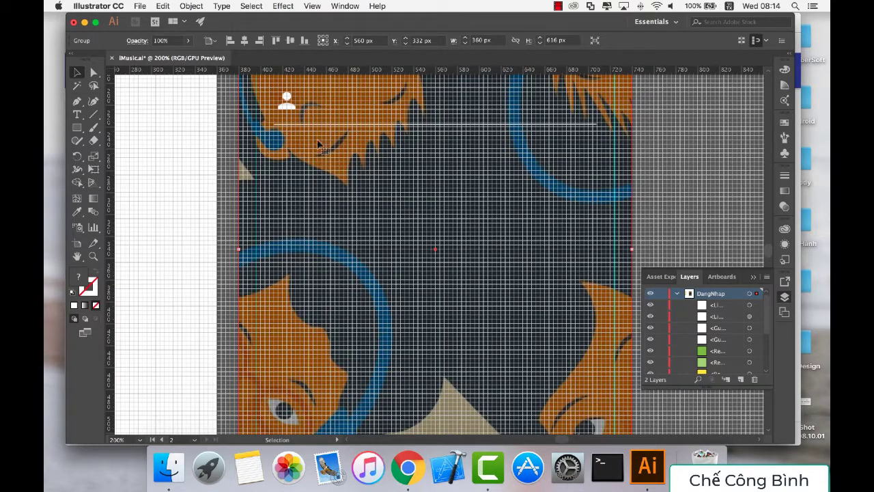
pyautogui.click(285, 99)
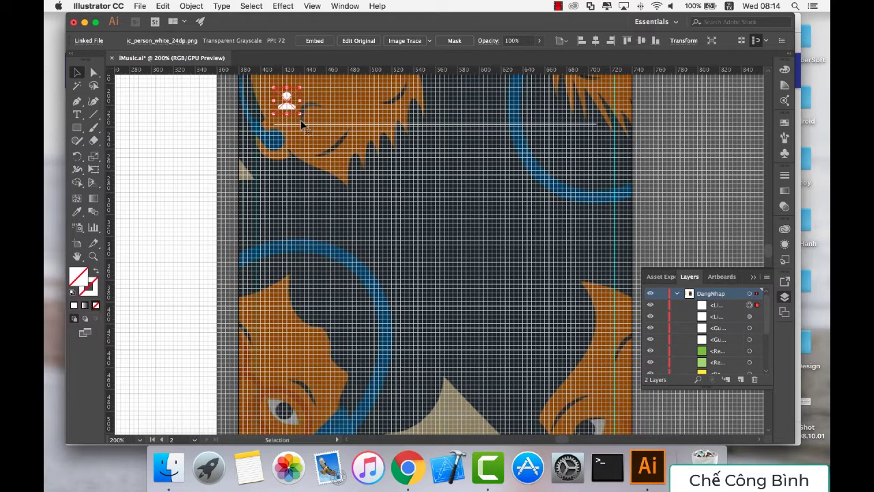
pyautogui.press('Down')
pyautogui.press('Down')
pyautogui.press('Down')
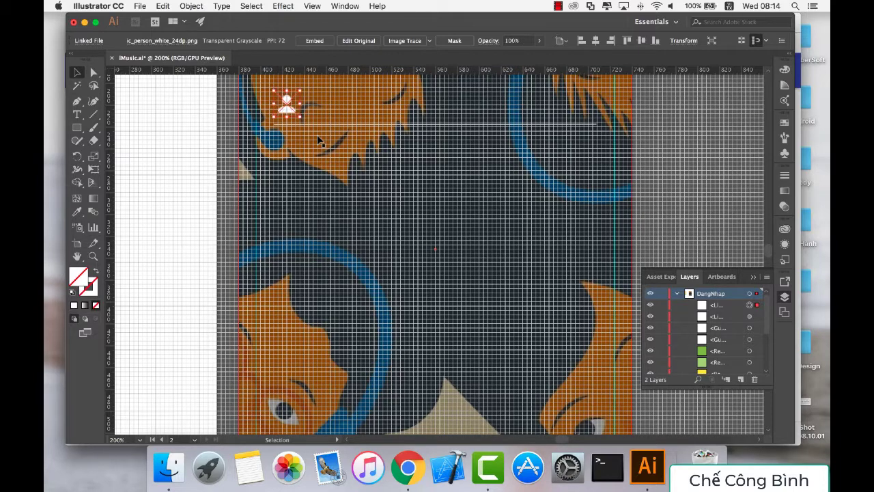
pyautogui.press('Down')
pyautogui.click(317, 134)
pyautogui.scroll(-1, 317, 135)
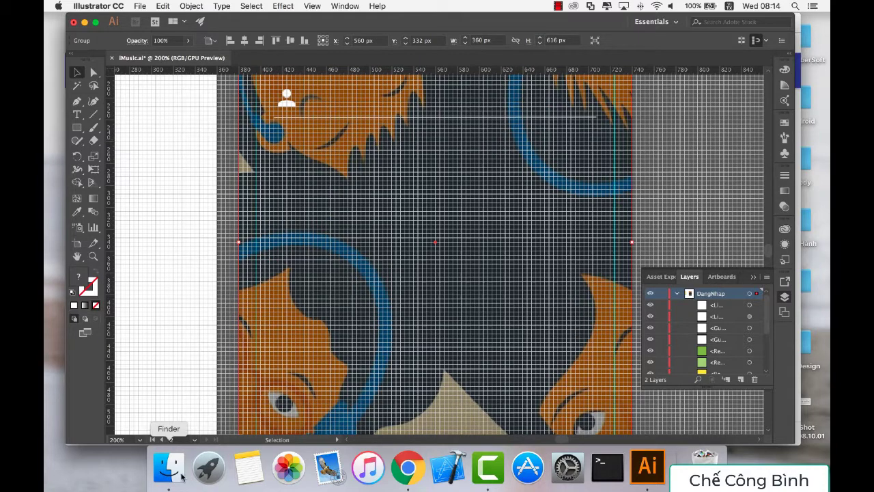
pyautogui.click(140, 440)
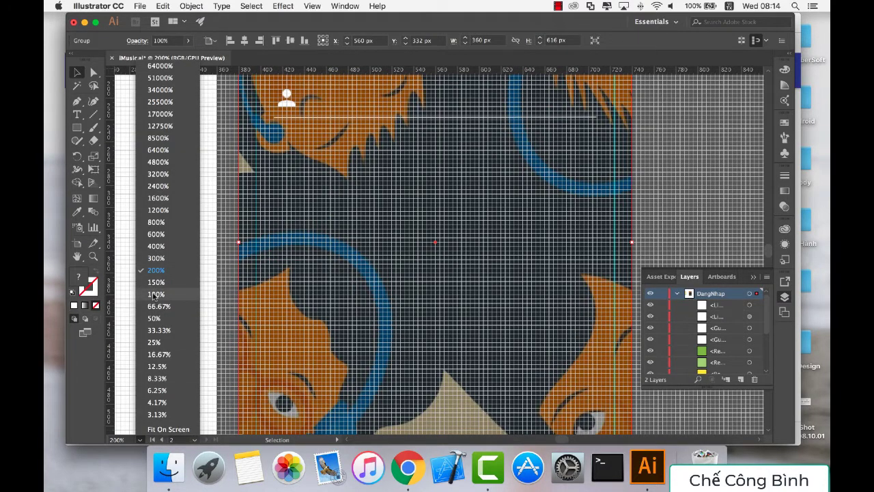
pyautogui.click(154, 297)
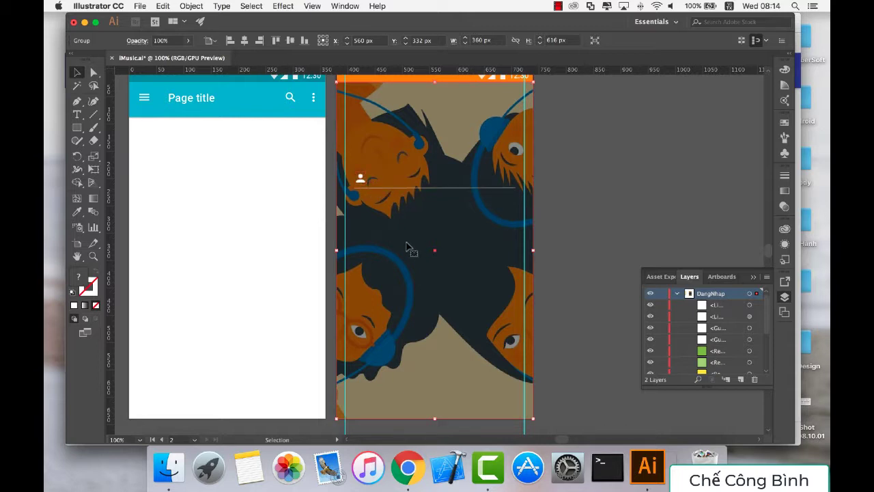
# Set the person icon's opacity to 70% and deselect it to check the dimming.
pyautogui.click(359, 182)
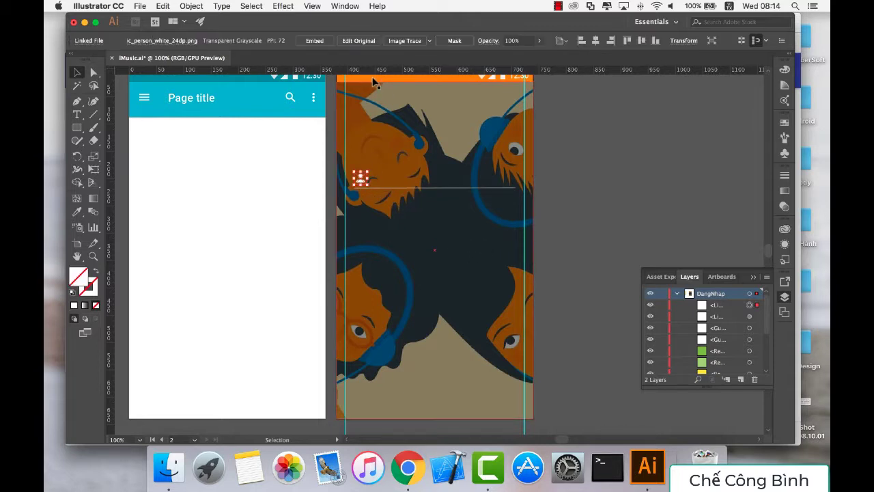
pyautogui.click(515, 41)
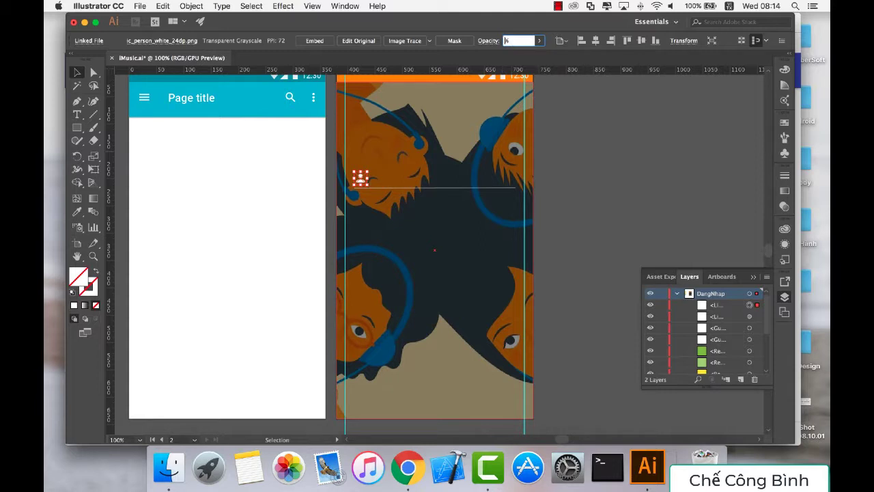
pyautogui.write('70')
pyautogui.press('Return')
pyautogui.click(478, 196)
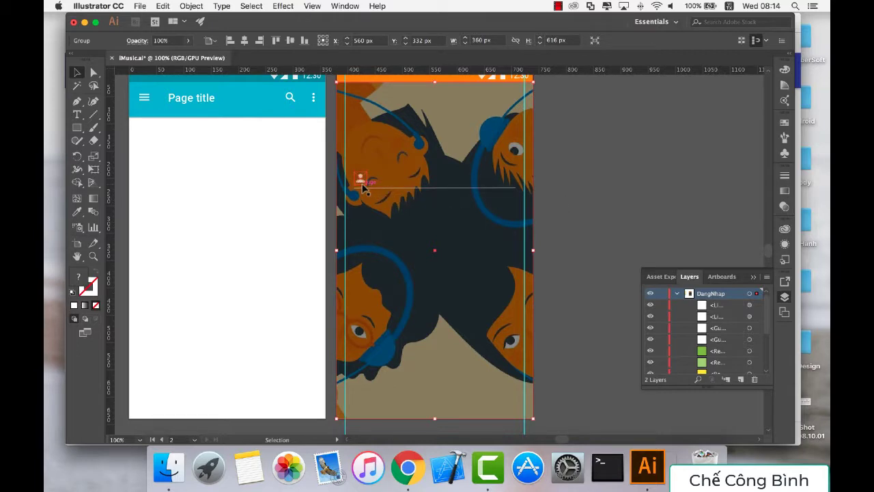
pyautogui.click(550, 203)
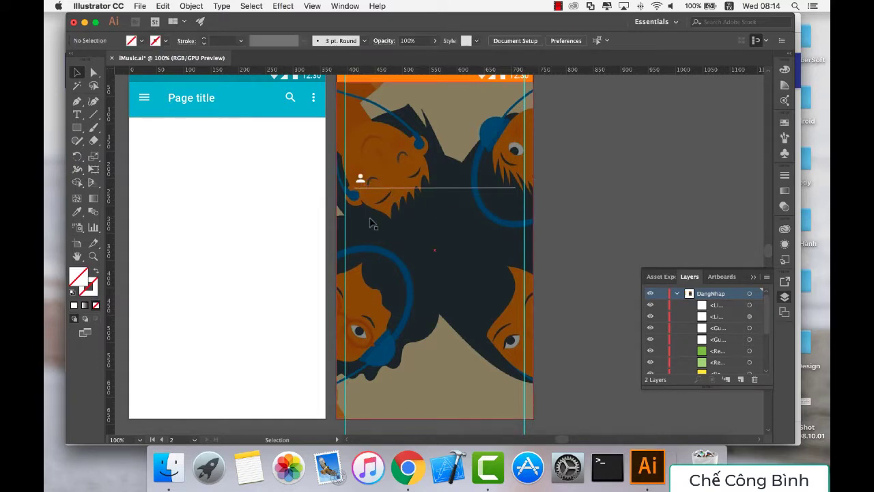
pyautogui.click(407, 467)
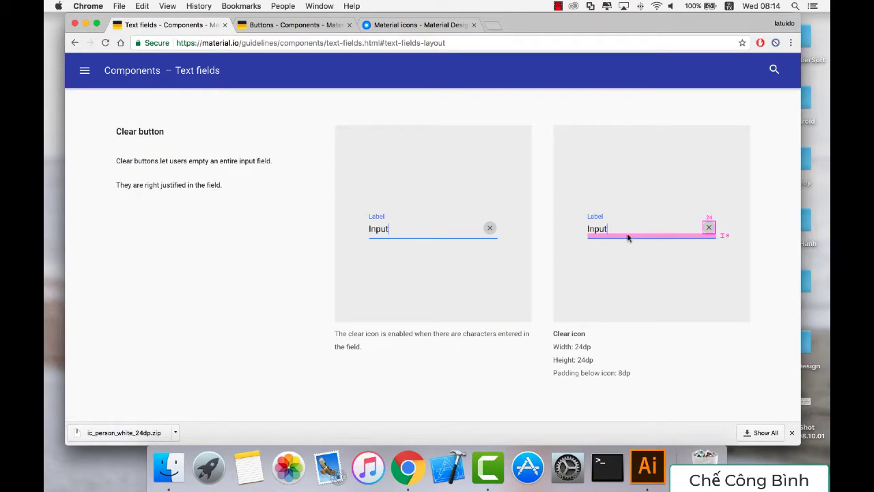
pyautogui.scroll(5, 631, 408)
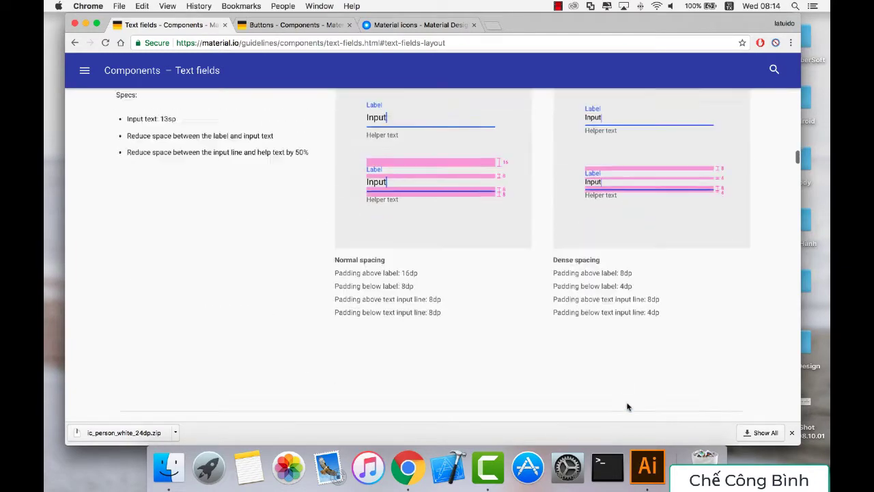
pyautogui.scroll(5, 629, 407)
pyautogui.scroll(3, 628, 406)
pyautogui.scroll(5, 626, 405)
pyautogui.scroll(-5, 627, 405)
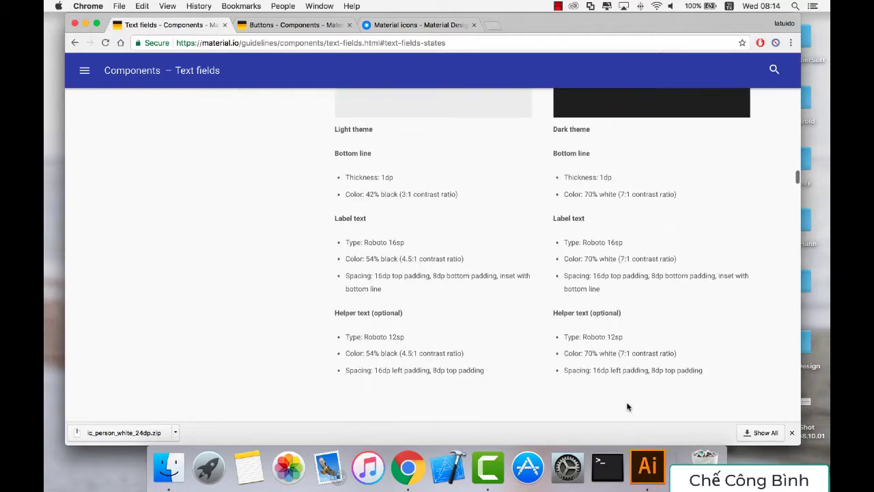
pyautogui.scroll(2, 626, 405)
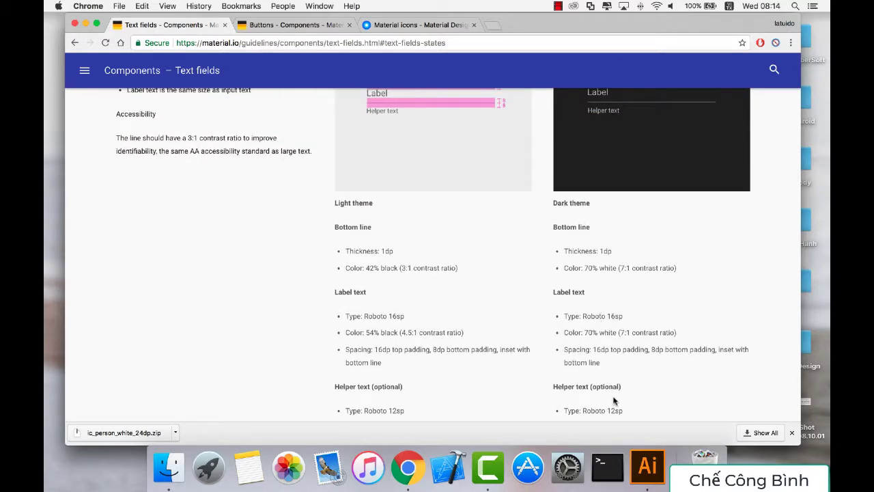
pyautogui.click(647, 466)
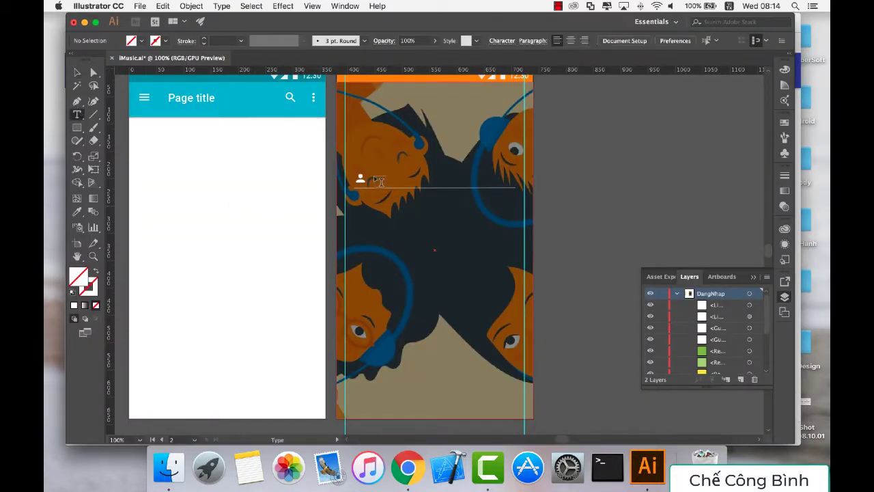
# Place 'Lorem ipsum' point text beside the person icon, set in Roboto Regular 16 pt.
pyautogui.click(375, 176)
pyautogui.click(220, 7)
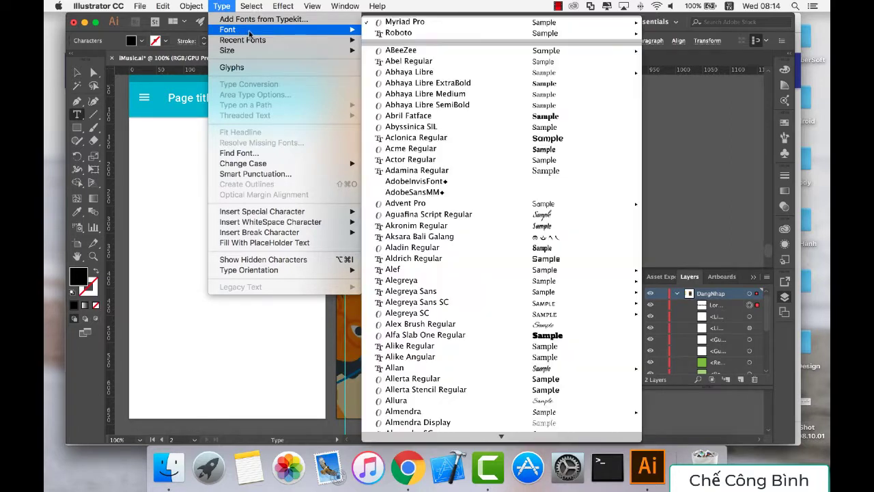
pyautogui.moveTo(506, 33)
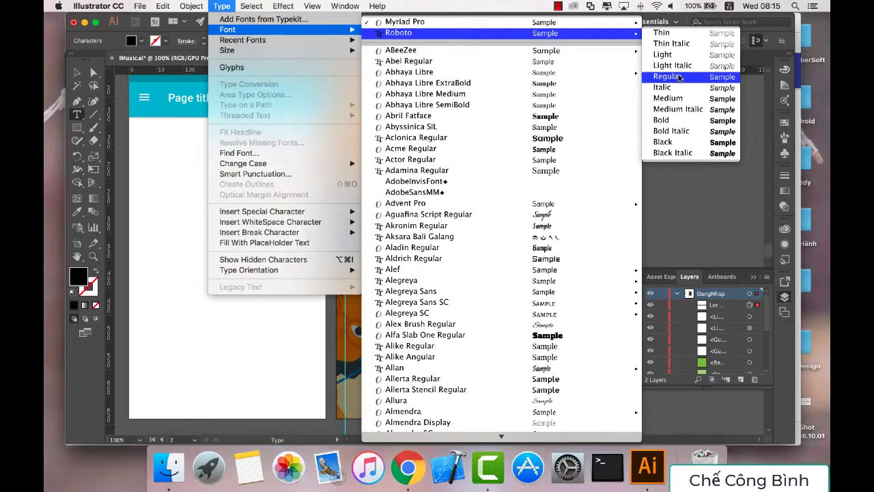
pyautogui.click(680, 78)
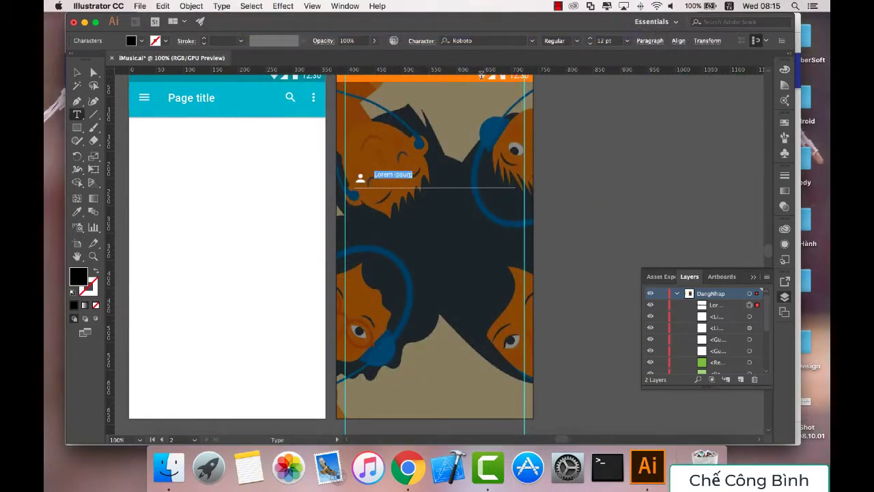
pyautogui.click(221, 6)
pyautogui.moveTo(228, 50)
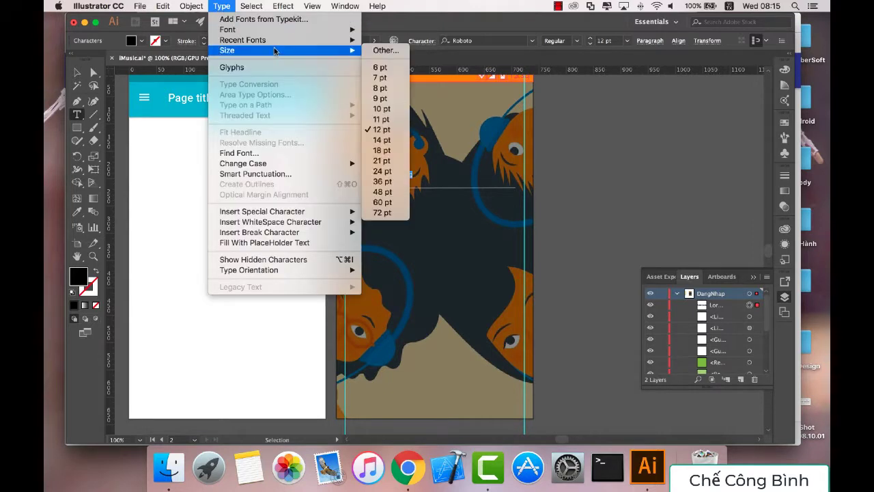
pyautogui.click(431, 129)
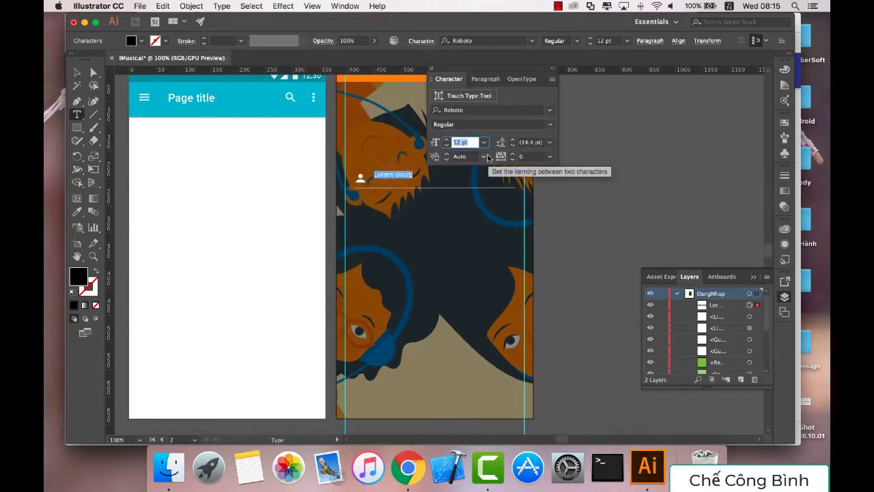
pyautogui.press('Right')
pyautogui.write('6')
pyautogui.press('Return')
pyautogui.press('Escape')
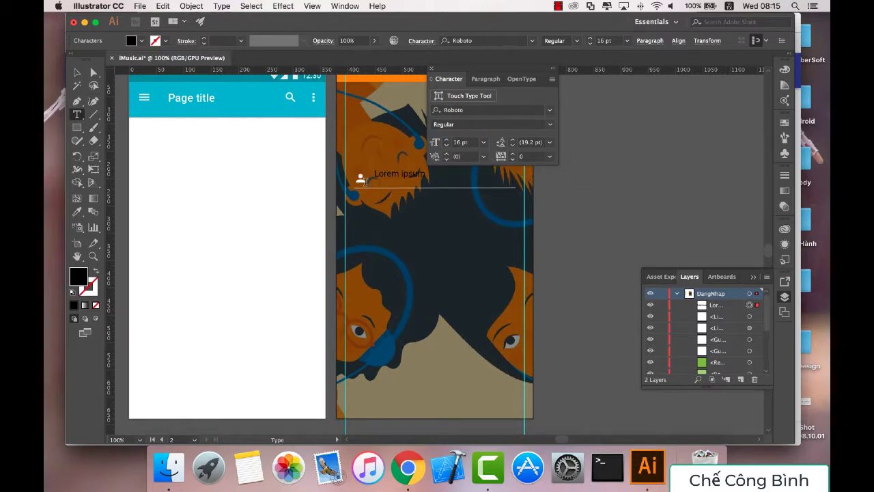
# Reselect the Lorem ipsum text object and select all its placeholder text for editing.
pyautogui.click(83, 71)
pyautogui.click(398, 173)
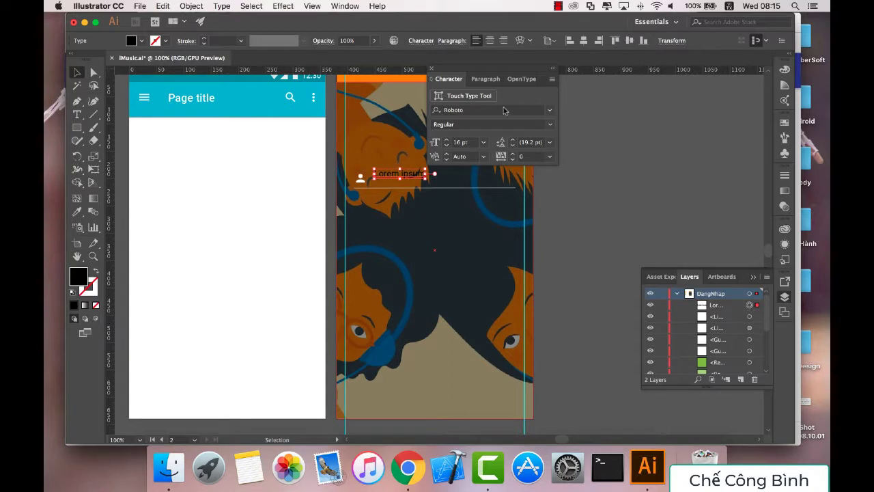
pyautogui.click(429, 71)
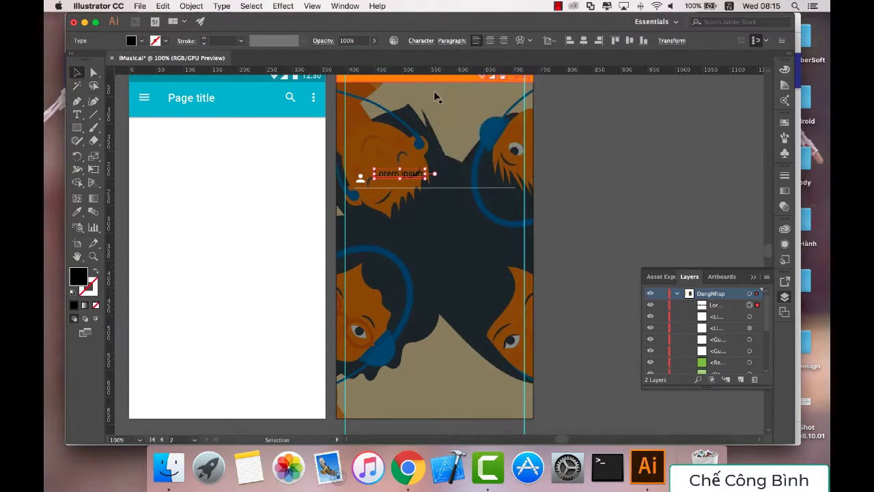
pyautogui.doubleClick(410, 175)
pyautogui.hotkey('ctrl', 'a')
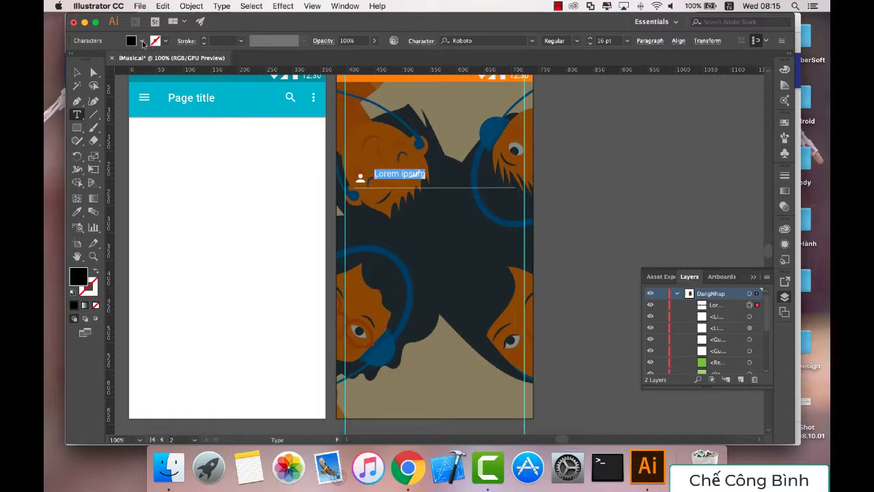
# Make the label text white, replace the placeholder with 'Email', and show the layout grid.
pyautogui.click(141, 41)
pyautogui.click(67, 61)
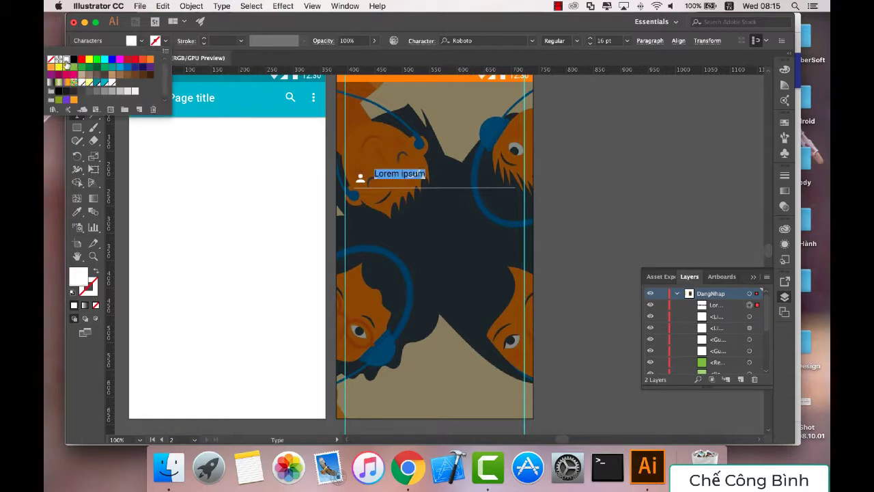
pyautogui.click(405, 175)
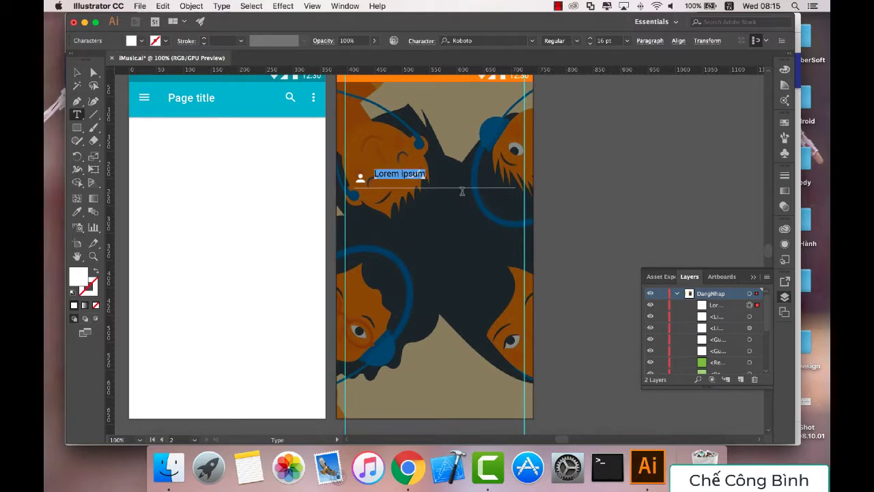
pyautogui.write('Email')
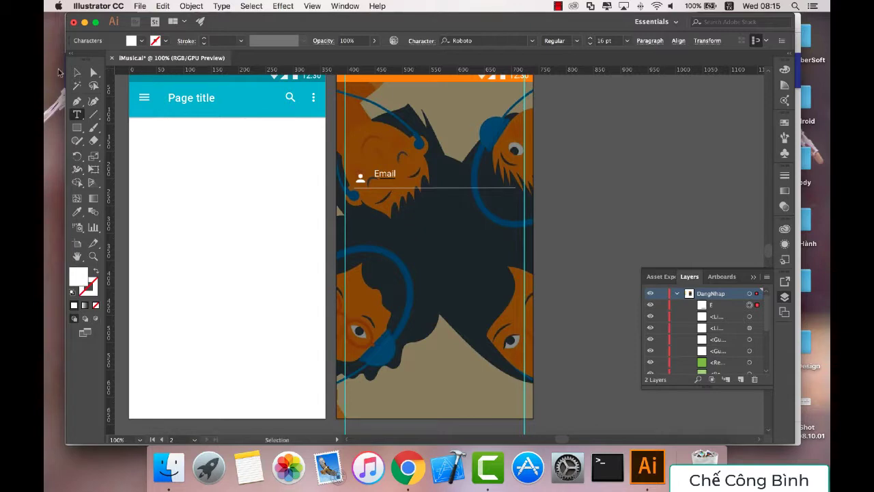
pyautogui.click(77, 73)
pyautogui.hotkey('ctrl', "'")
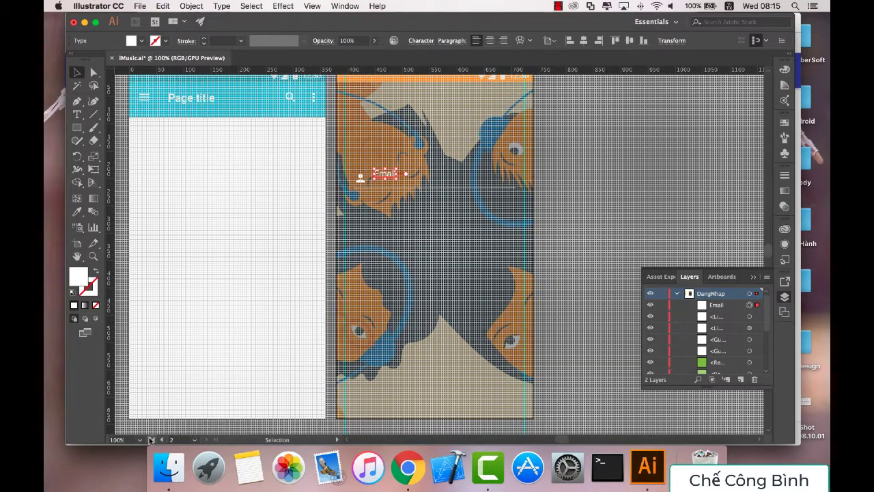
# Zoom to 200% and nudge the Email label one step right and two steps down.
pyautogui.click(140, 439)
pyautogui.click(154, 270)
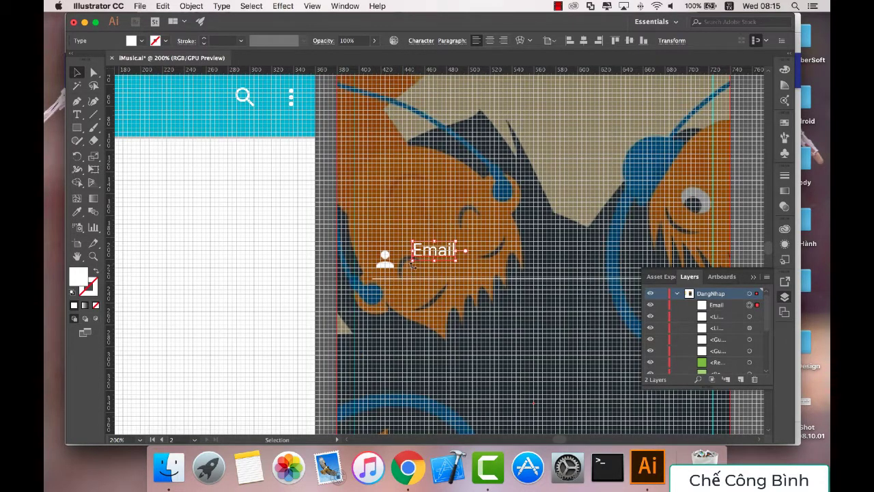
pyautogui.press('Right')
pyautogui.press('Right')
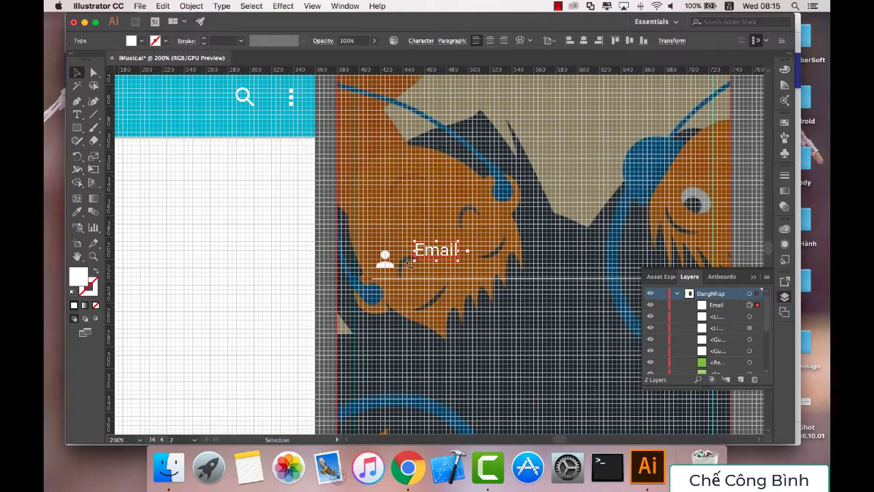
pyautogui.press('Down')
pyautogui.press('Down')
pyautogui.press('Down')
pyautogui.press('Down')
pyautogui.press('Down')
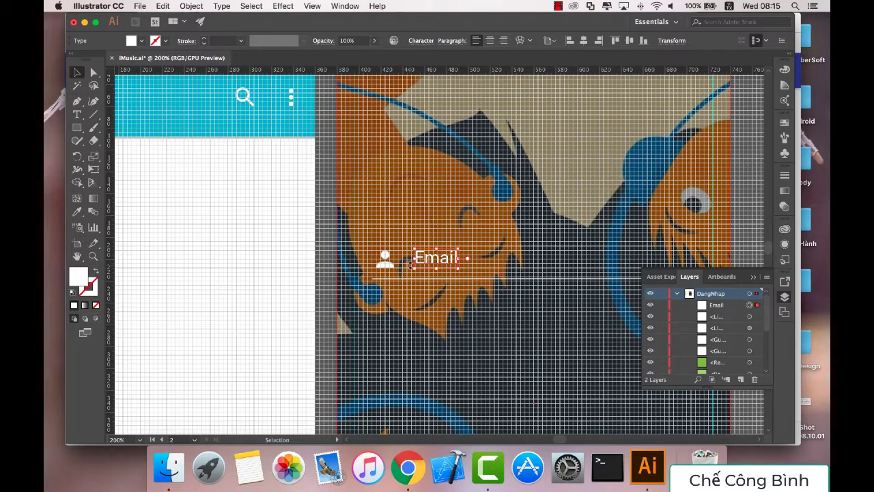
pyautogui.press('Down')
pyautogui.press('Down')
pyautogui.press('Down')
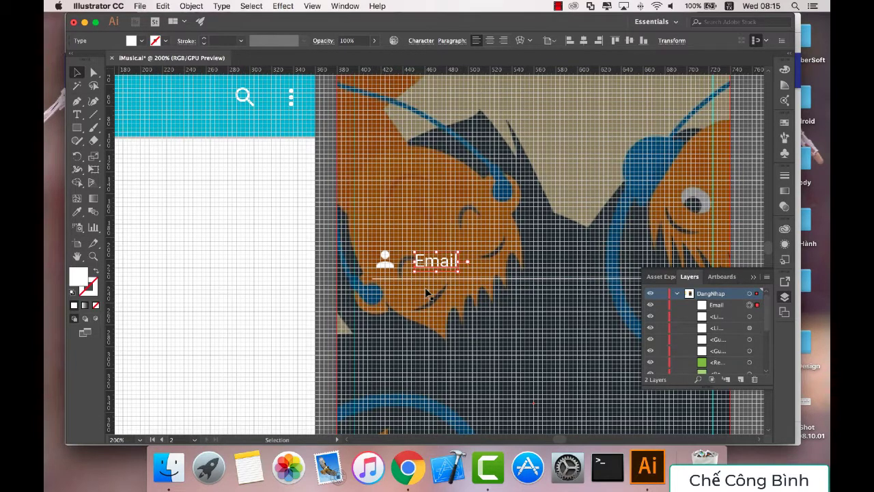
pyautogui.click(407, 468)
# Review the label spacing on the Material text-fields page, then return to Illustrator.
pyautogui.scroll(1, 653, 191)
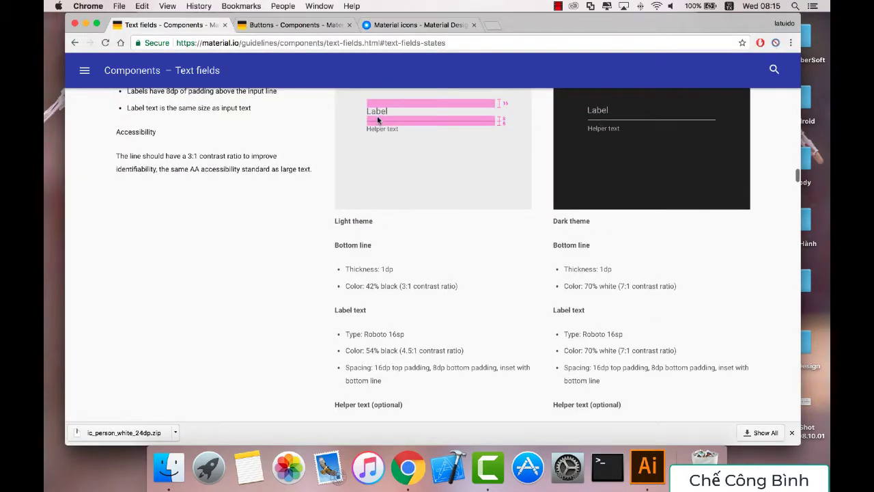
pyautogui.click(647, 468)
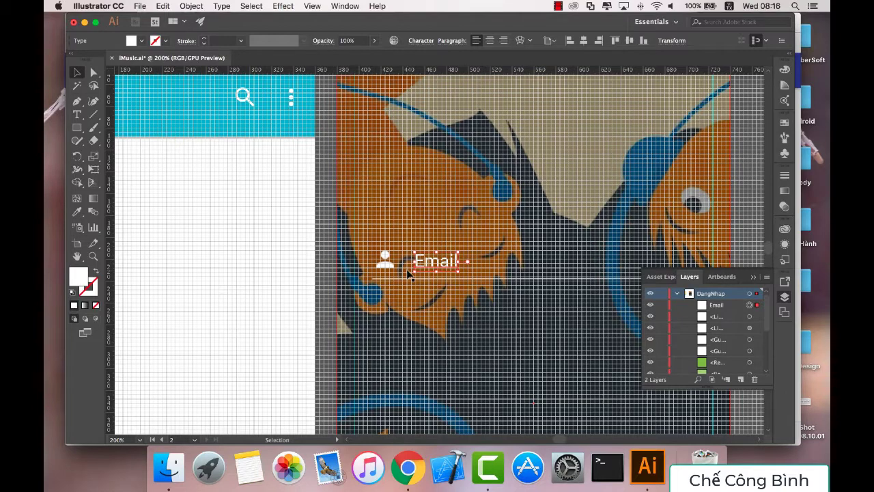
# Nudge the Email label one step left, hide the grid, and zoom back to 100%.
pyautogui.press('Left')
pyautogui.press('Left')
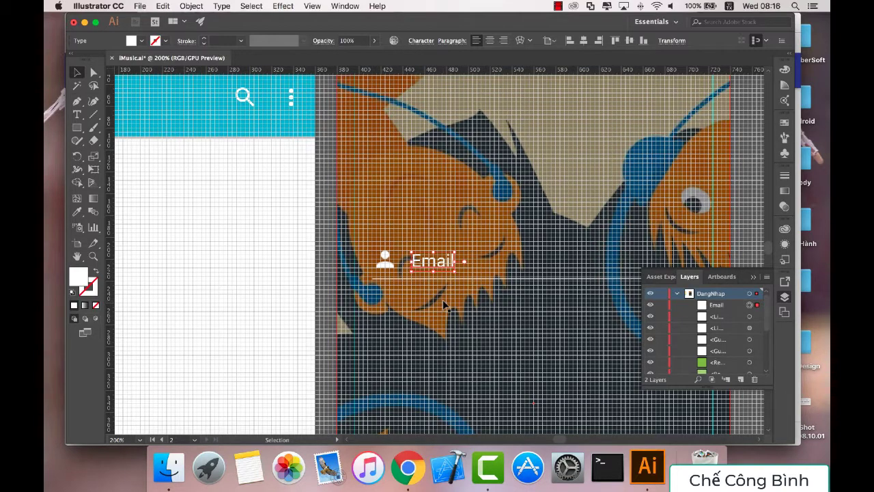
pyautogui.press('a')
pyautogui.hotkey('ctrl', "'")
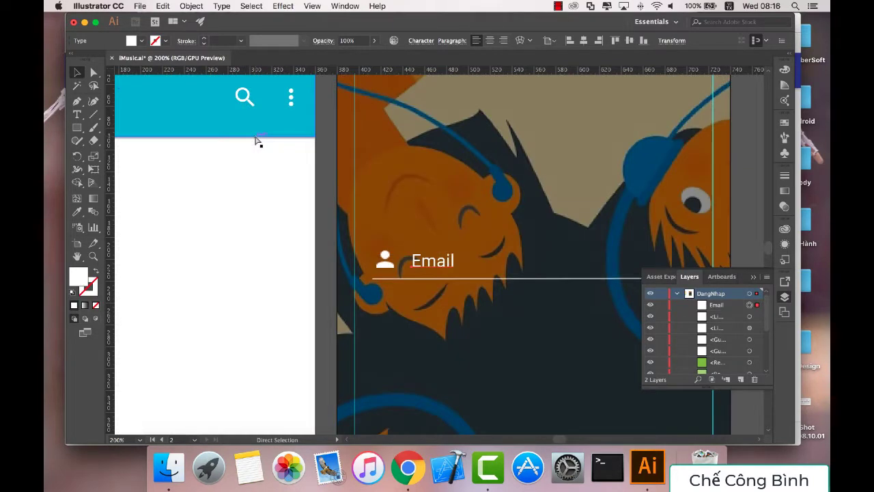
pyautogui.press('v')
pyautogui.click(139, 439)
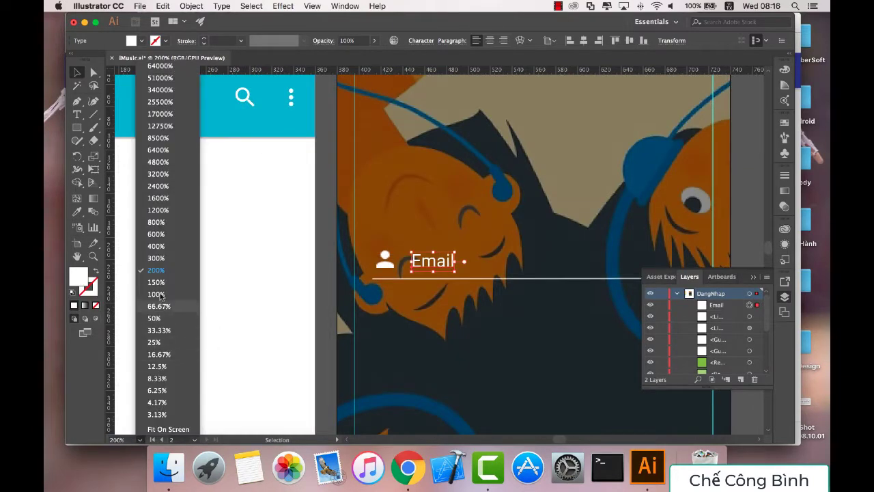
pyautogui.click(157, 294)
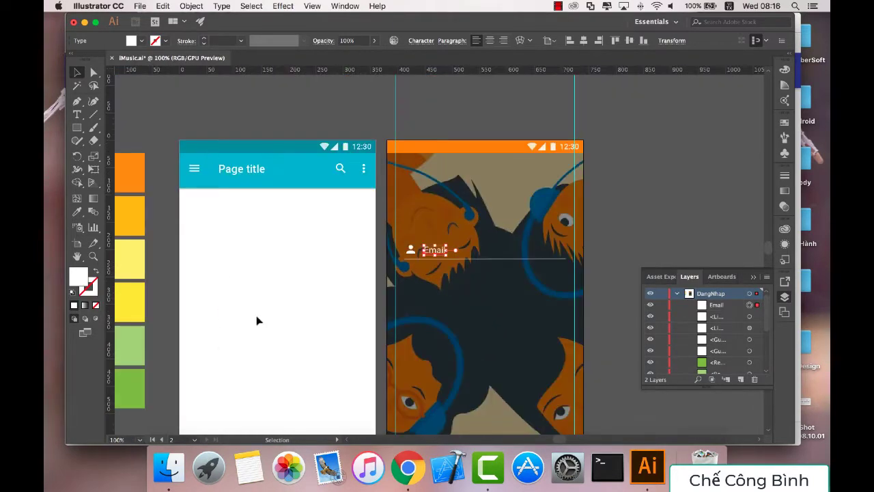
# Inspect the person icon by selecting it, then select the Email text.
pyautogui.click(620, 255)
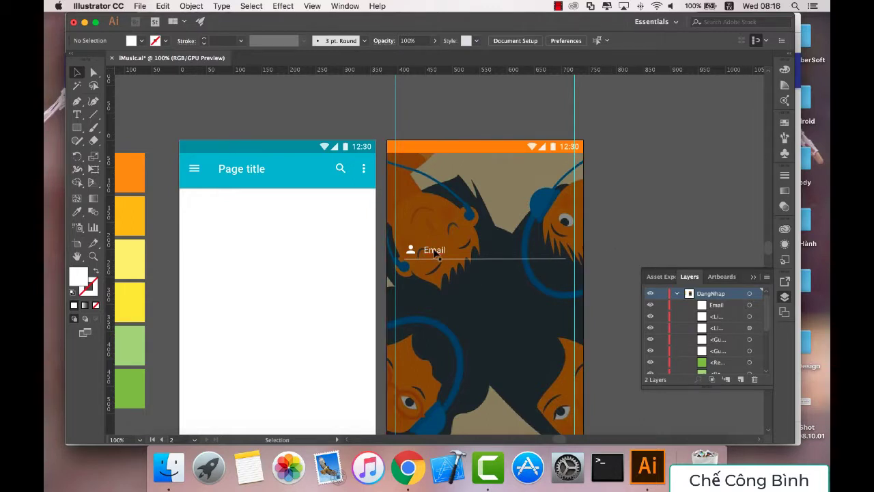
pyautogui.click(409, 250)
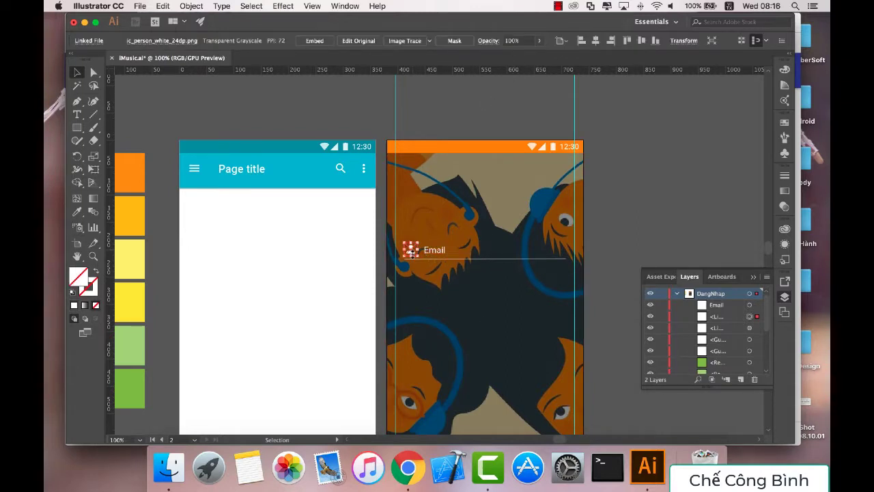
pyautogui.click(636, 202)
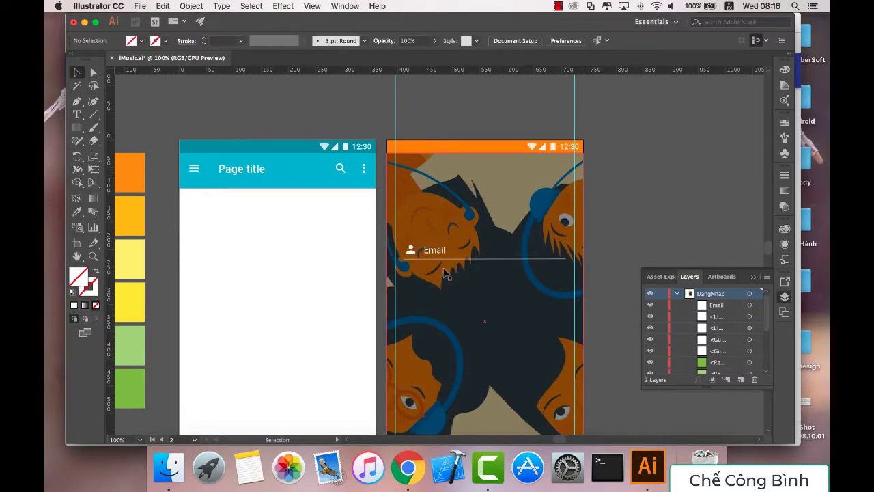
pyautogui.click(410, 250)
pyautogui.click(660, 237)
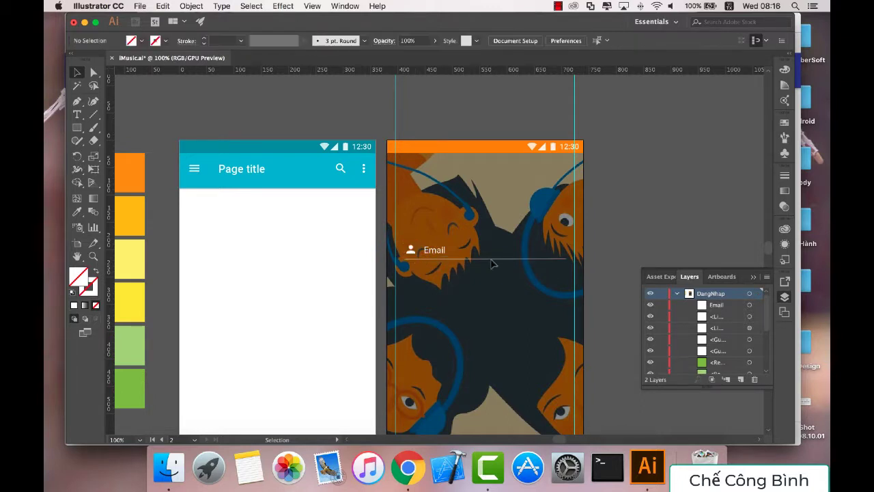
pyautogui.click(435, 254)
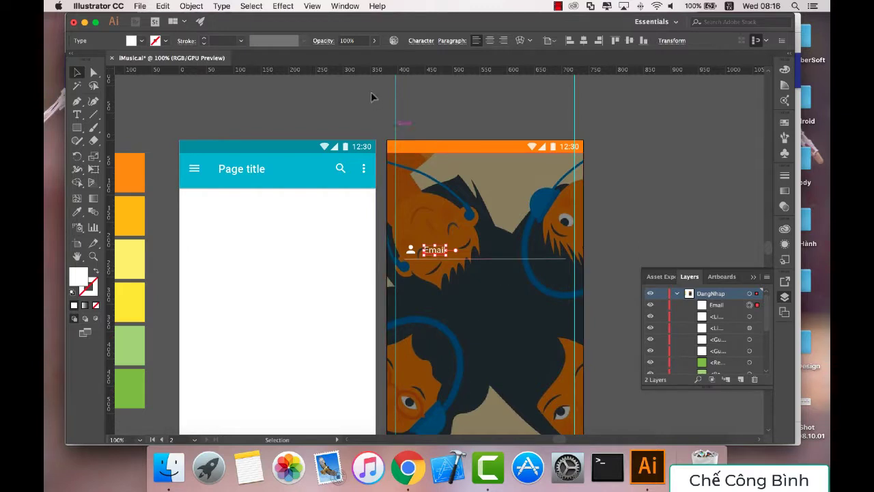
# Check the label colour spec in Chrome and set the Email label's opacity to 70%.
pyautogui.click(407, 467)
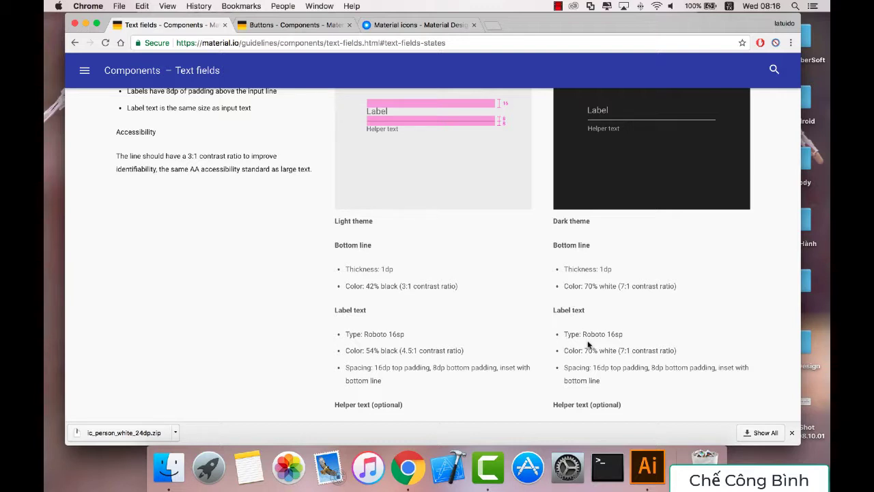
pyautogui.click(647, 467)
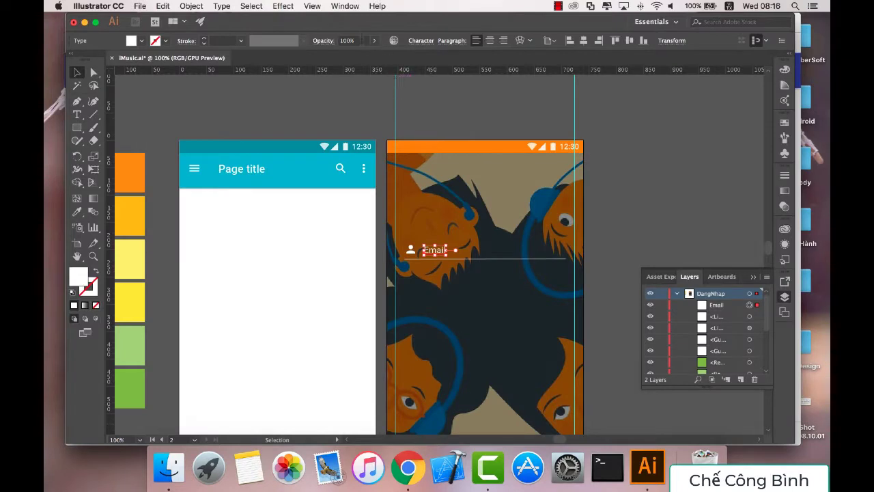
pyautogui.click(349, 41)
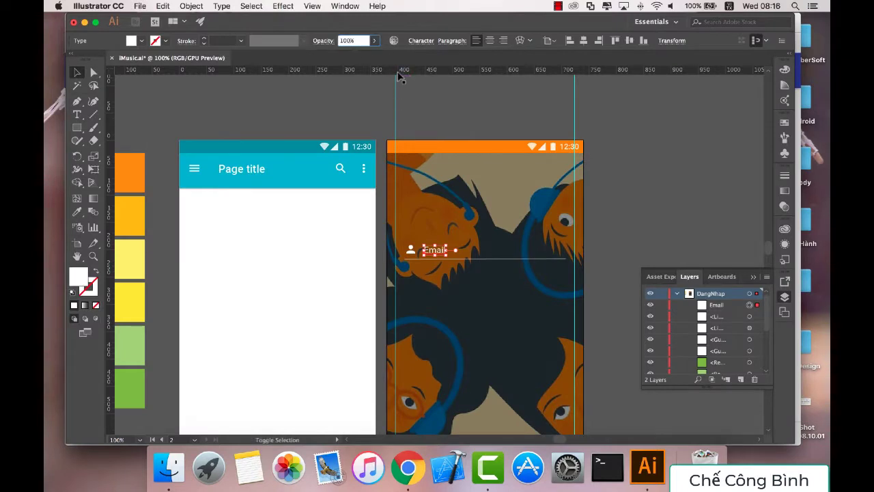
pyautogui.write('70')
pyautogui.press('Return')
pyautogui.click(620, 194)
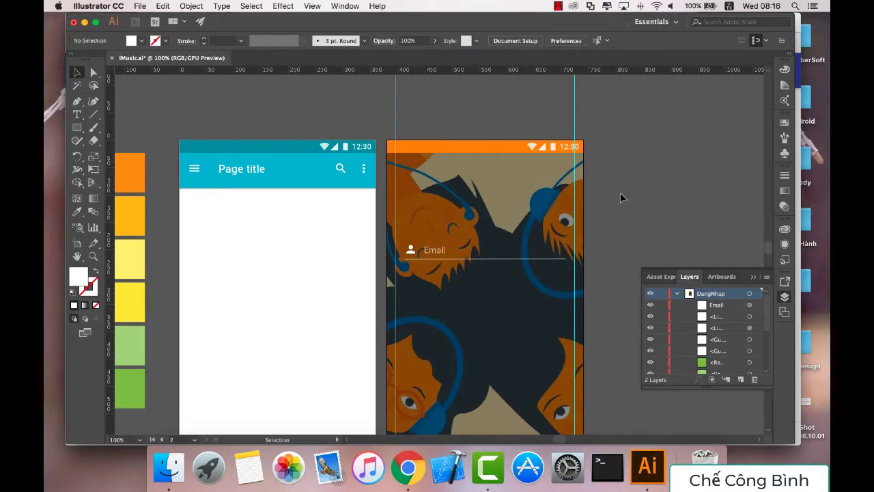
pyautogui.scroll(-3, 620, 193)
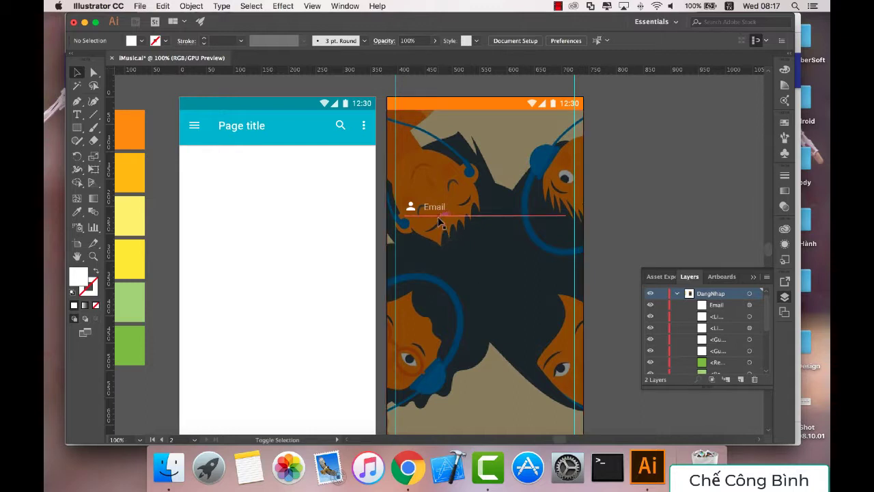
# Group the person icon, Email label and underline into one object.
pyautogui.click(432, 216)
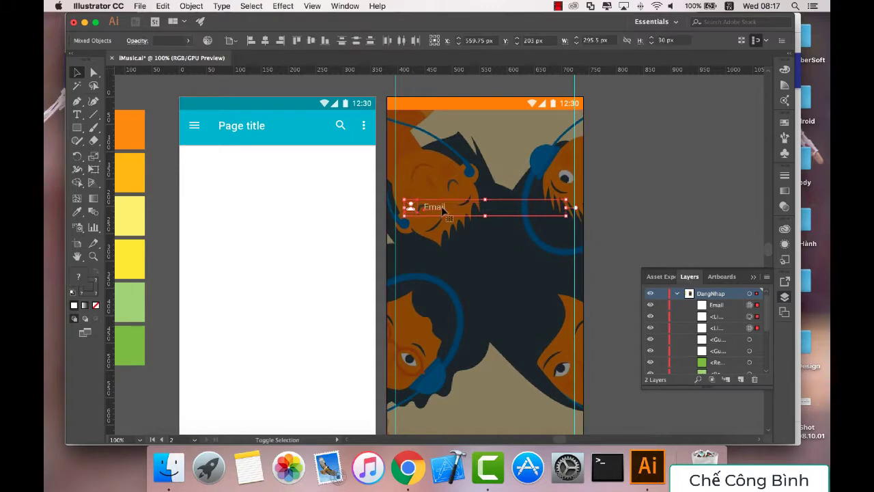
pyautogui.rightClick(443, 212)
pyautogui.click(490, 279)
pyautogui.click(719, 308)
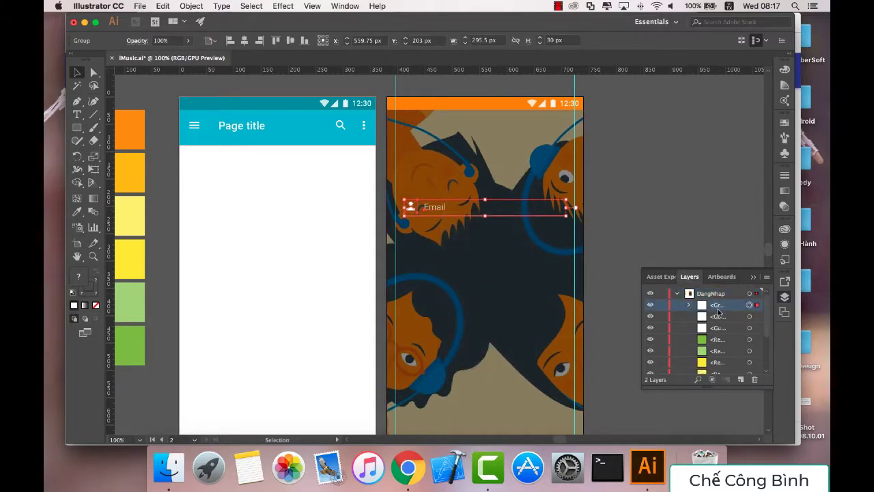
pyautogui.click(596, 241)
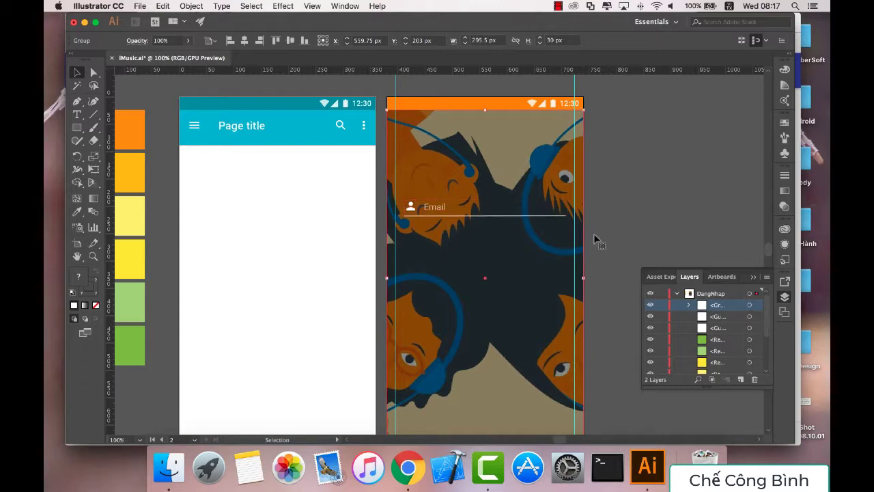
# Test-drag the Email field group right and down, then undo the move.
pyautogui.click(462, 217)
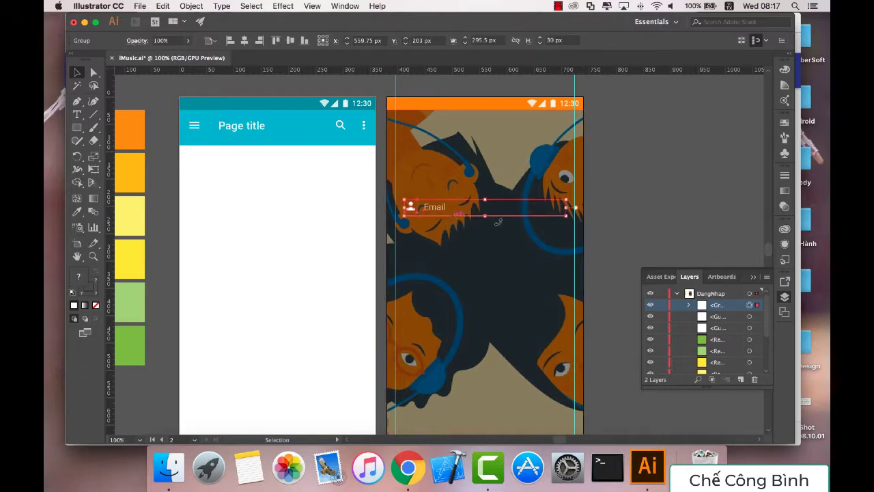
pyautogui.moveTo(534, 223); pyautogui.dragTo(587, 228)
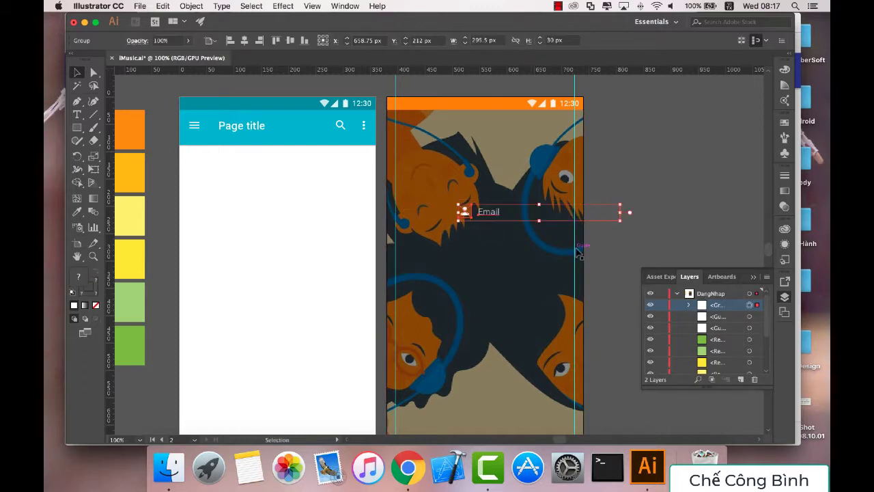
pyautogui.hotkey('ctrl', 'z')
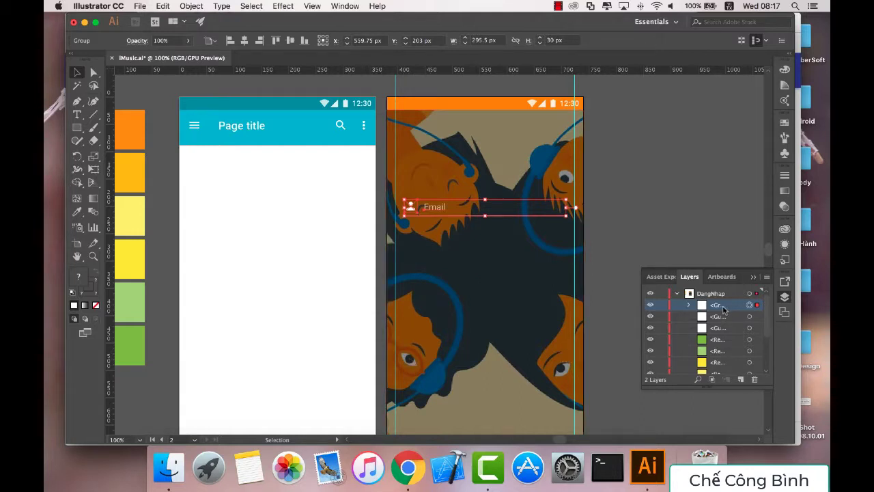
# Duplicate the Email field group and move the copy down from Y 203 to 253 px.
pyautogui.click(764, 278)
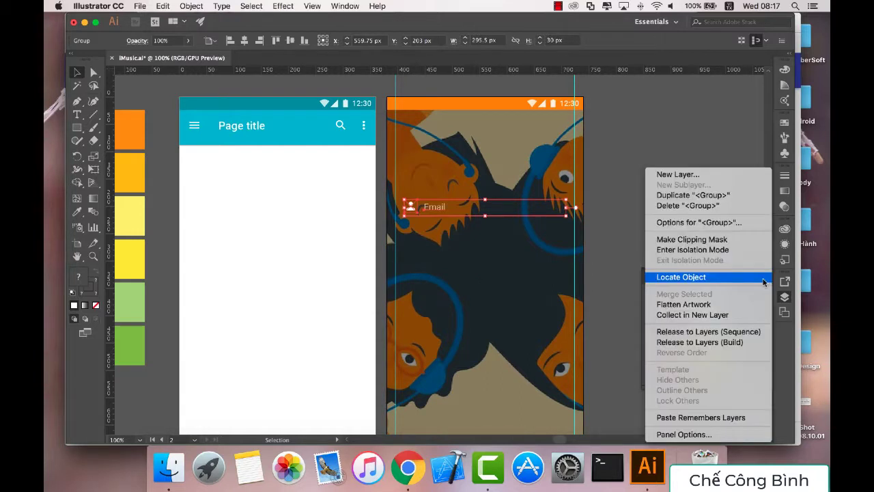
pyautogui.click(701, 194)
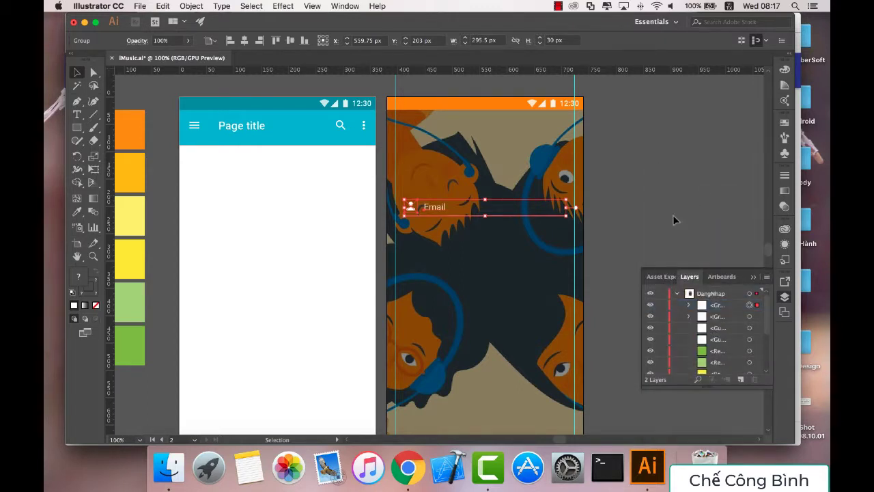
pyautogui.hotkey('shift', 'Down')
pyautogui.hotkey('shift', 'Down')
pyautogui.hotkey('shift', 'Down')
pyautogui.hotkey('shift', 'Down')
pyautogui.hotkey('shift', 'Down')
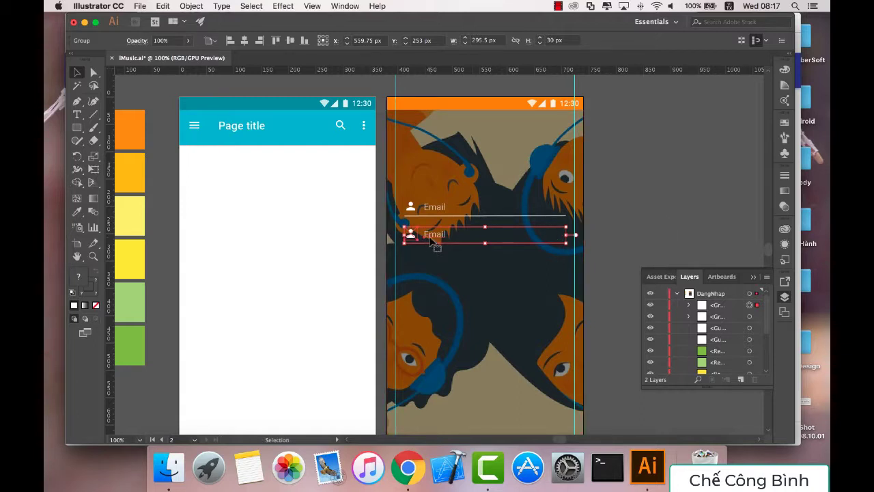
# With the grid shown at 200% zoom, nudge the copied Email field up 1 px.
pyautogui.hotkey('ctrl', "'")
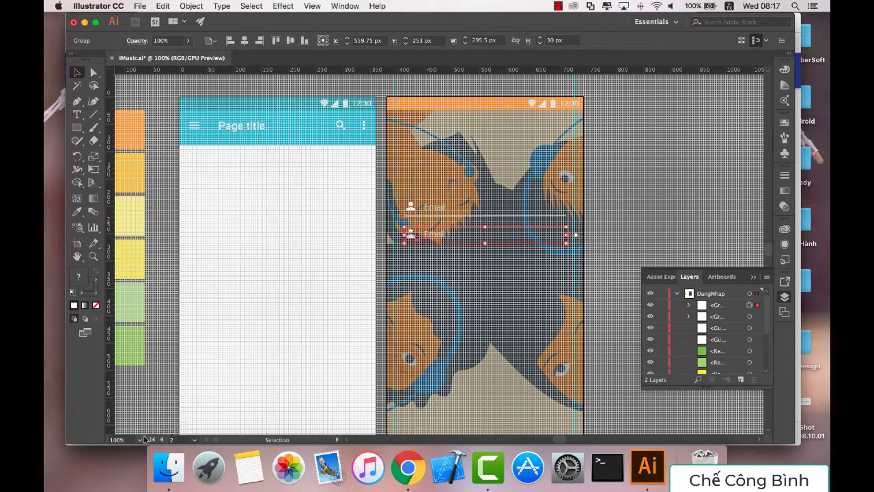
pyautogui.click(140, 440)
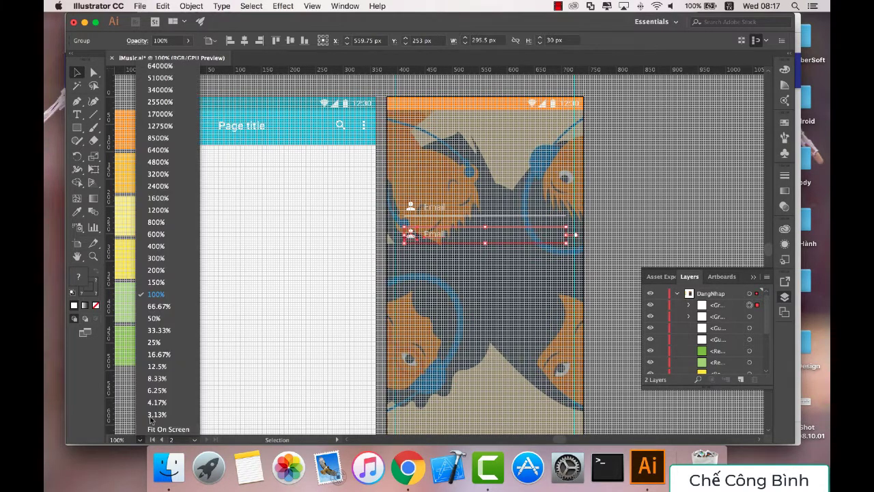
pyautogui.click(157, 270)
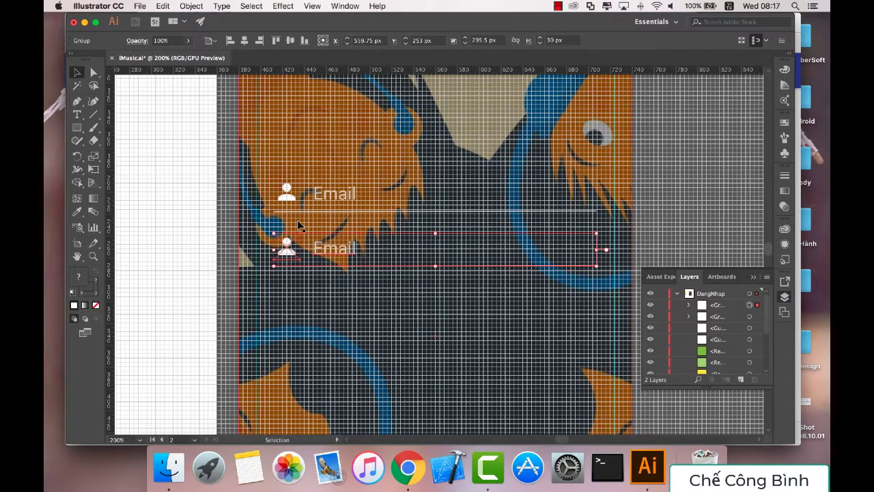
pyautogui.press('Up')
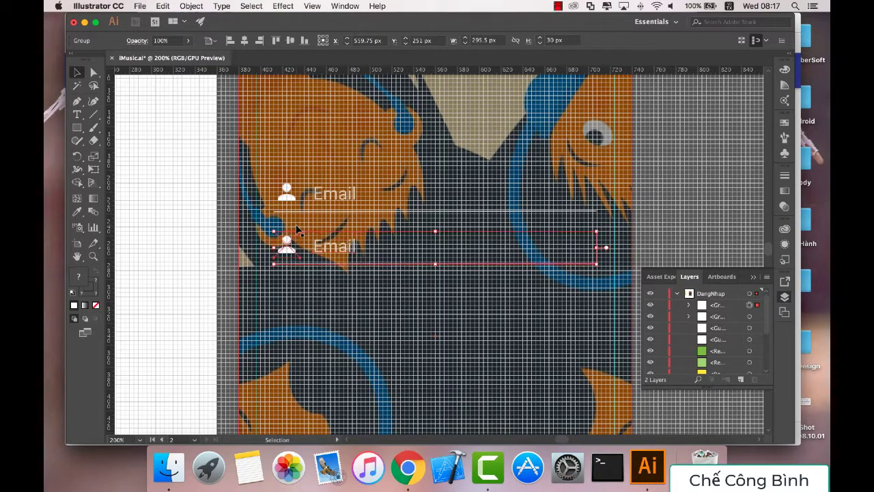
pyautogui.click(365, 394)
pyautogui.hotkey('ctrl', "'")
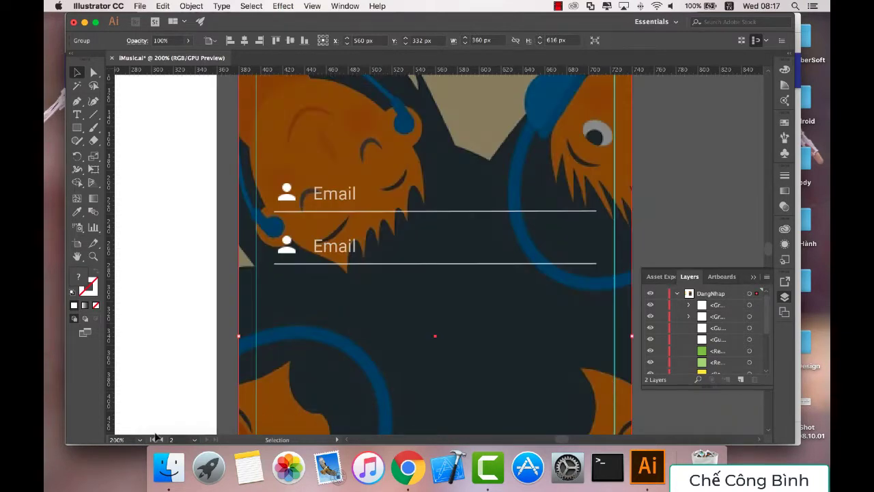
# Back at 100%, reselect the second Email field and nudge it up another pixel.
pyautogui.click(140, 439)
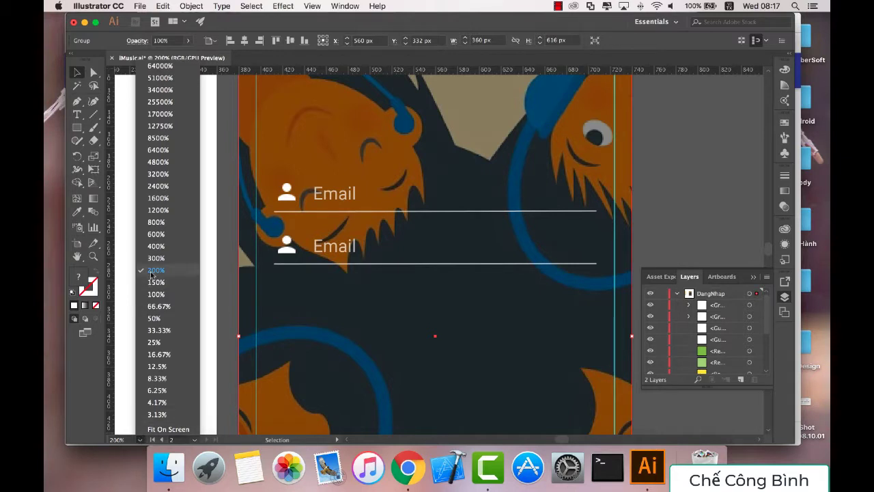
pyautogui.click(151, 295)
pyautogui.click(581, 236)
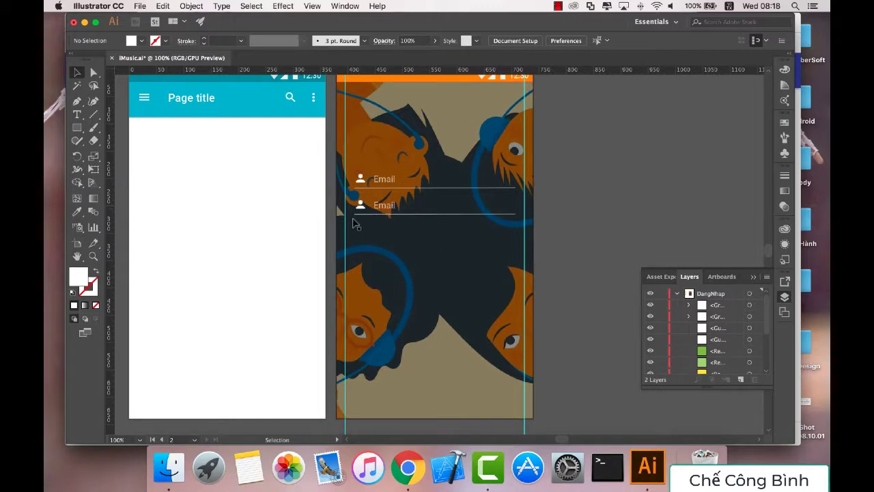
pyautogui.click(390, 211)
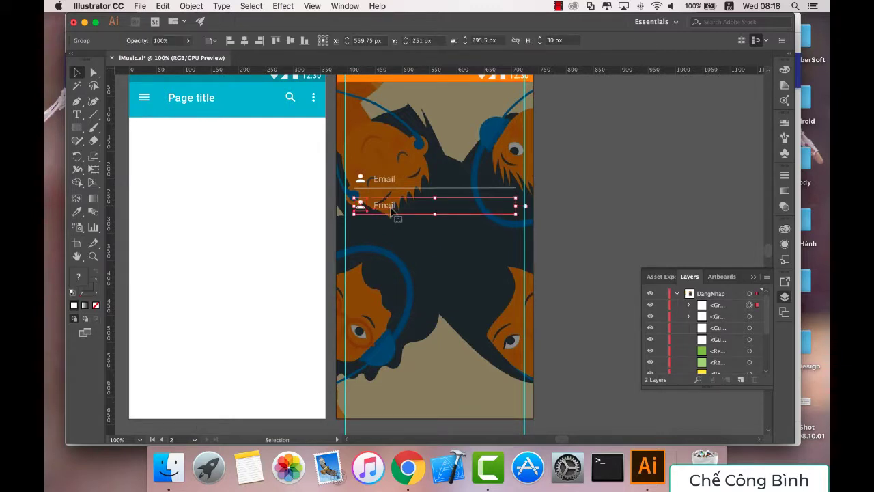
pyautogui.press('Up')
pyautogui.press('Up')
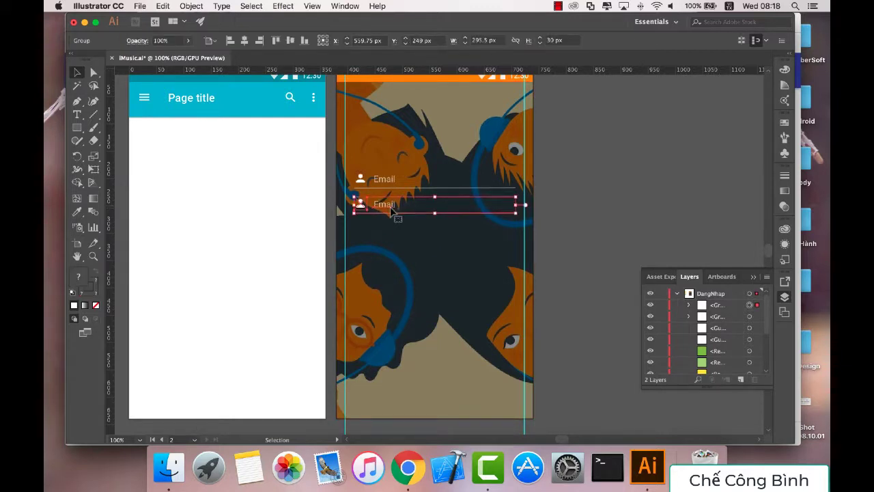
# Check the second Email field against the grid at 200% and nudge it up to Y 247 px.
pyautogui.hotkey('ctrl', "'")
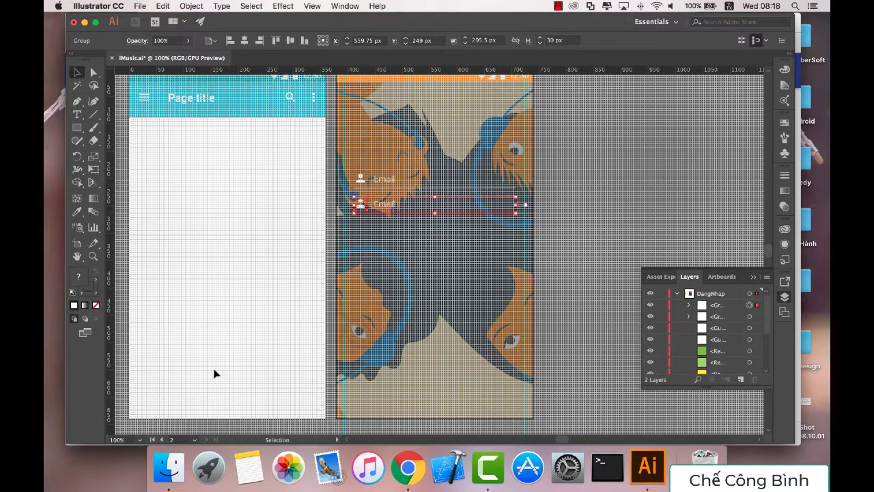
pyautogui.click(140, 439)
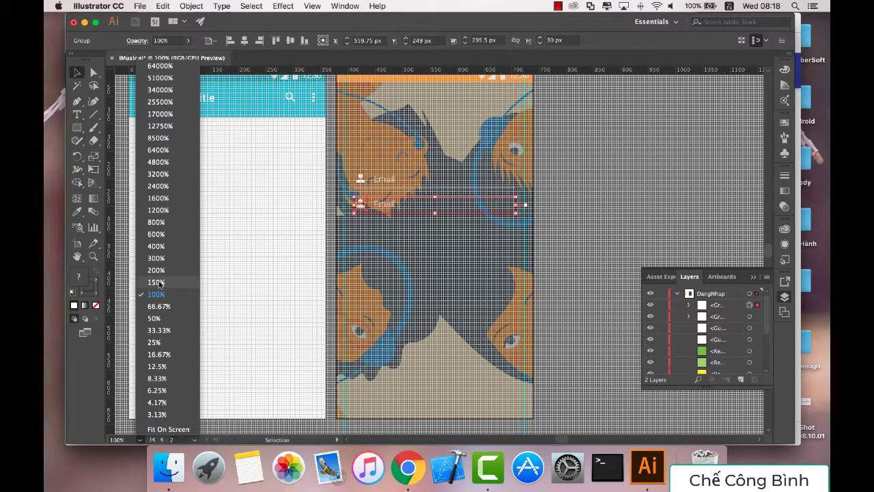
pyautogui.click(159, 275)
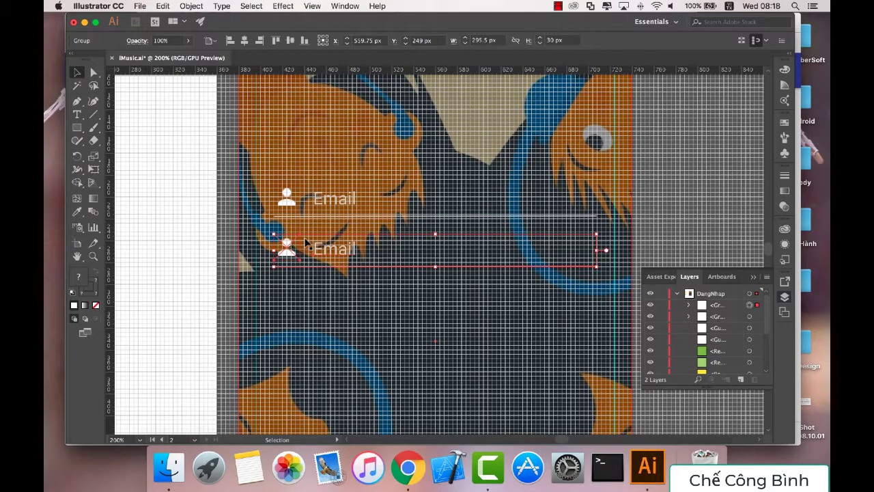
pyautogui.press('Up')
pyautogui.press('Up')
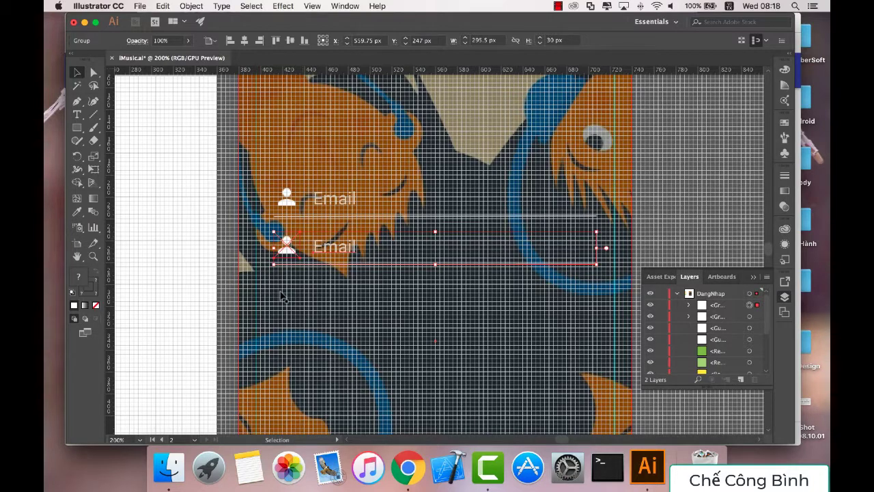
pyautogui.press('super+apostrophe')
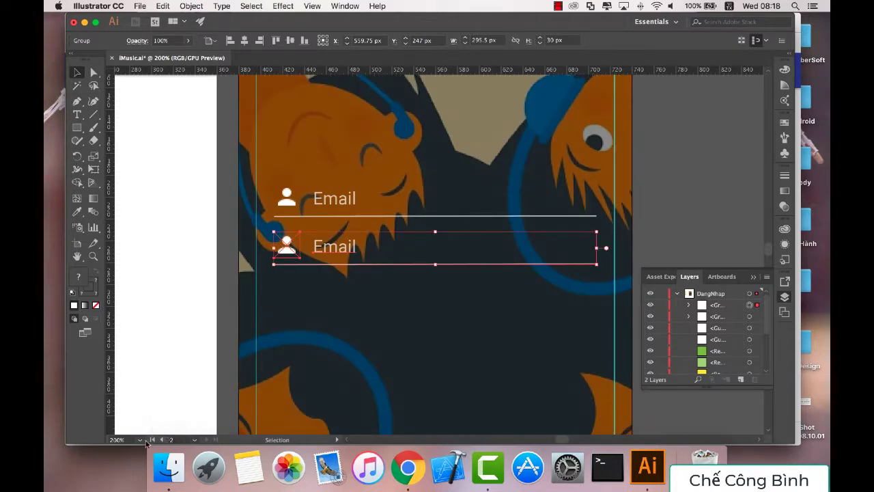
pyautogui.click(139, 439)
pyautogui.click(159, 295)
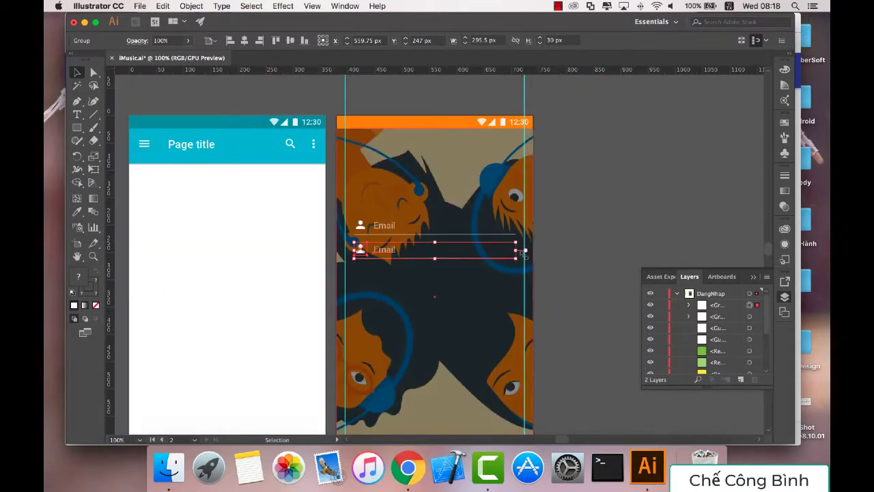
pyautogui.click(575, 238)
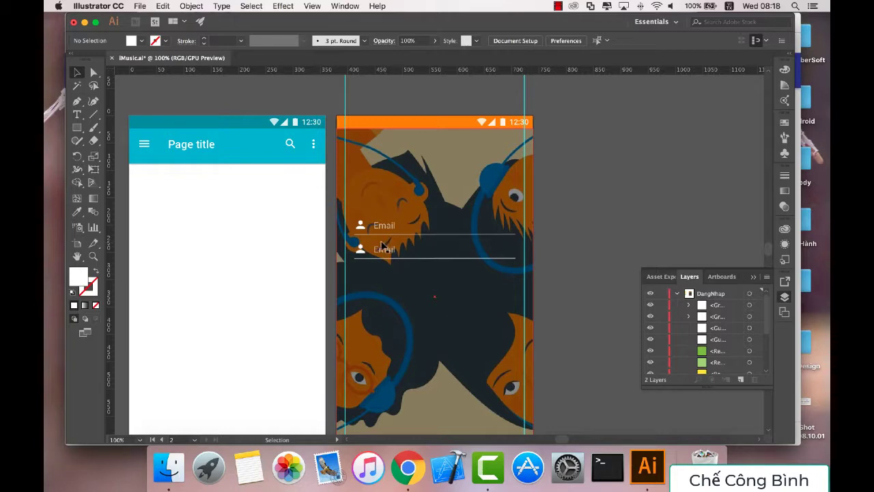
# Show the grid at 200% and bring up the Material text-field guidelines in Chrome.
pyautogui.hotkey('ctrl', "'")
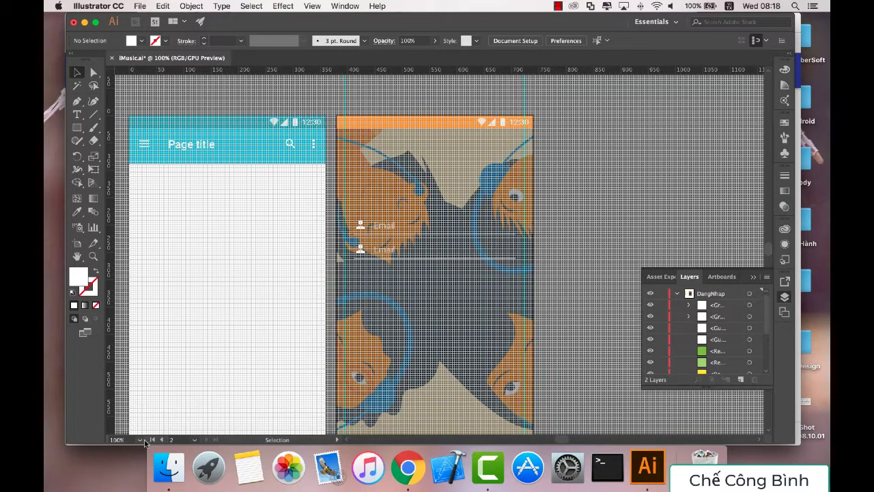
pyautogui.click(144, 441)
pyautogui.click(164, 265)
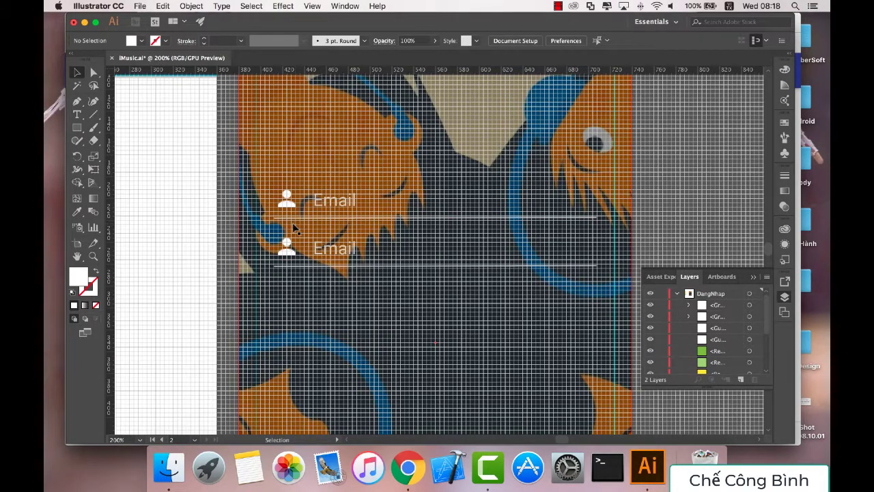
pyautogui.click(408, 466)
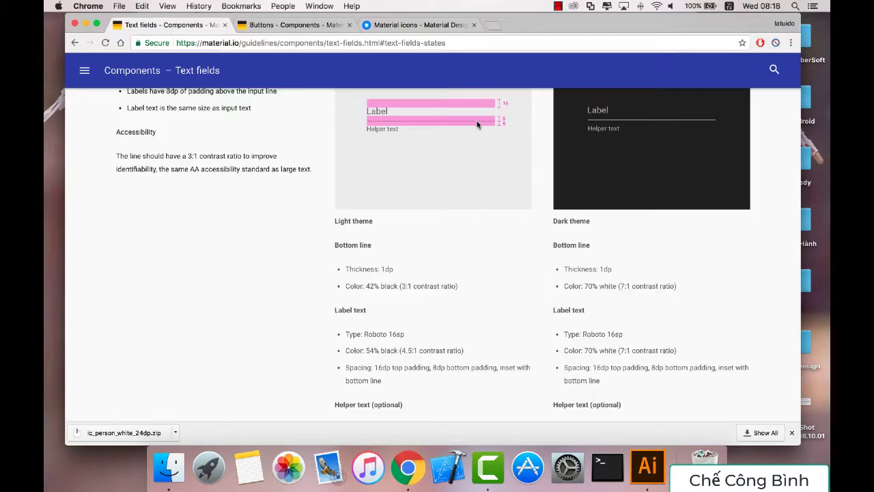
# Review the Material text-field spacing specs, then return to the Illustrator mockup.
pyautogui.click(647, 464)
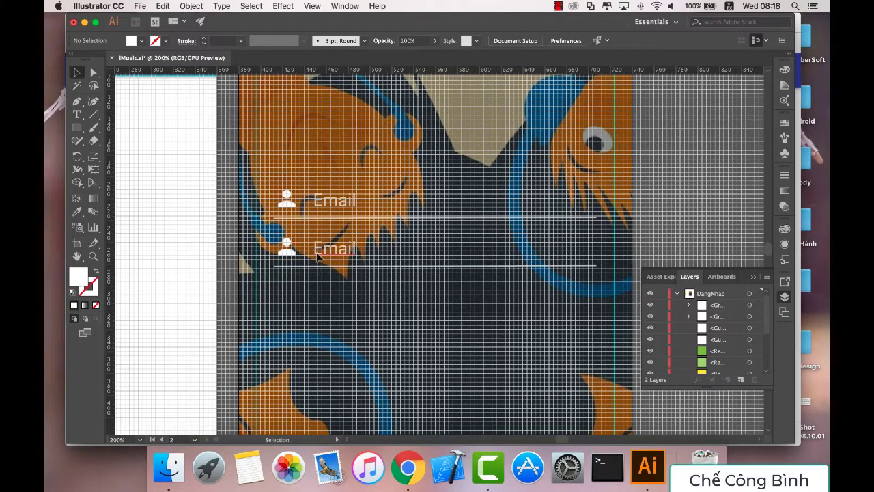
# Fine-tune the second Email field's vertical position, then hide the grid and deselect.
pyautogui.click(310, 252)
pyautogui.moveTo(358, 258); pyautogui.dragTo(360, 268)
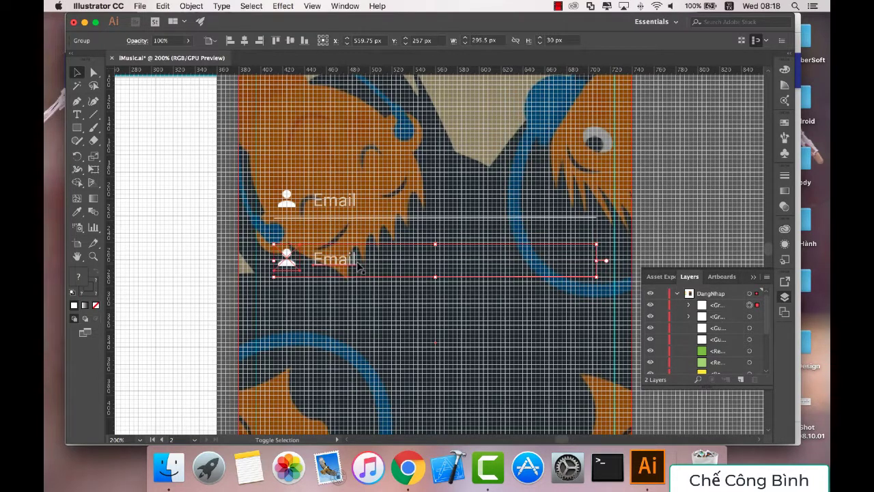
pyautogui.press('Up')
pyautogui.press('Up')
pyautogui.press('Up')
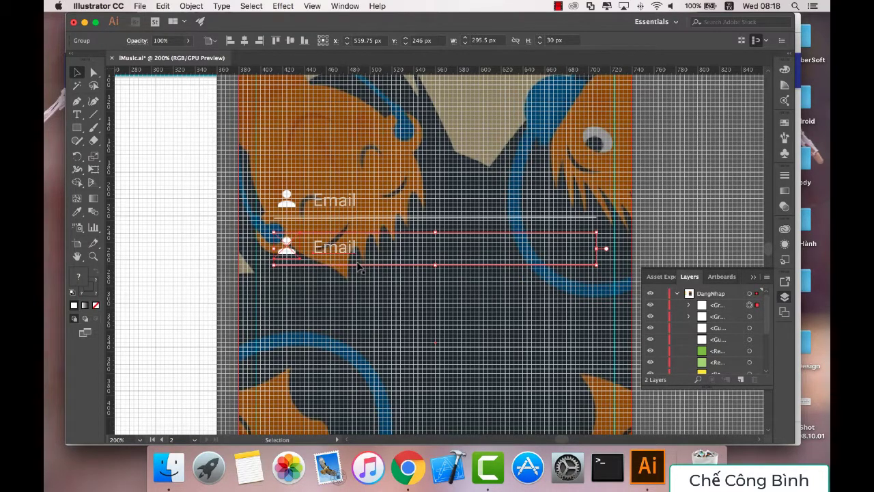
pyautogui.press('Down')
pyautogui.press('Down')
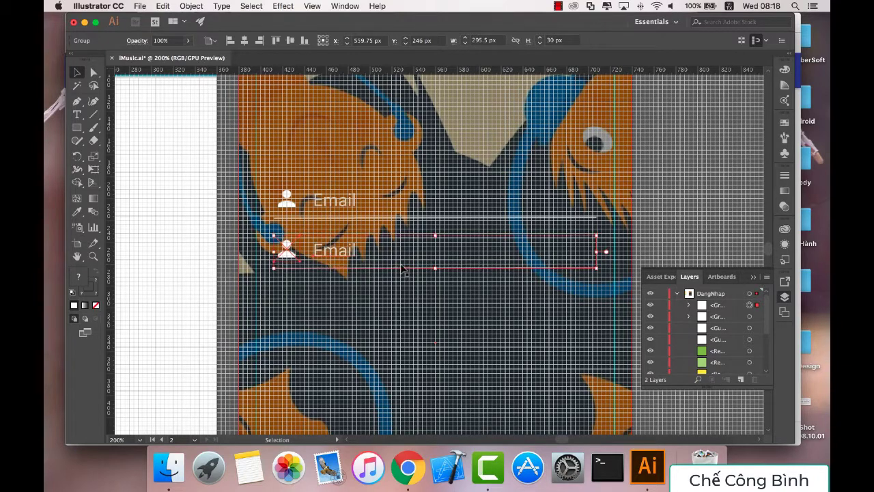
pyautogui.press('Down')
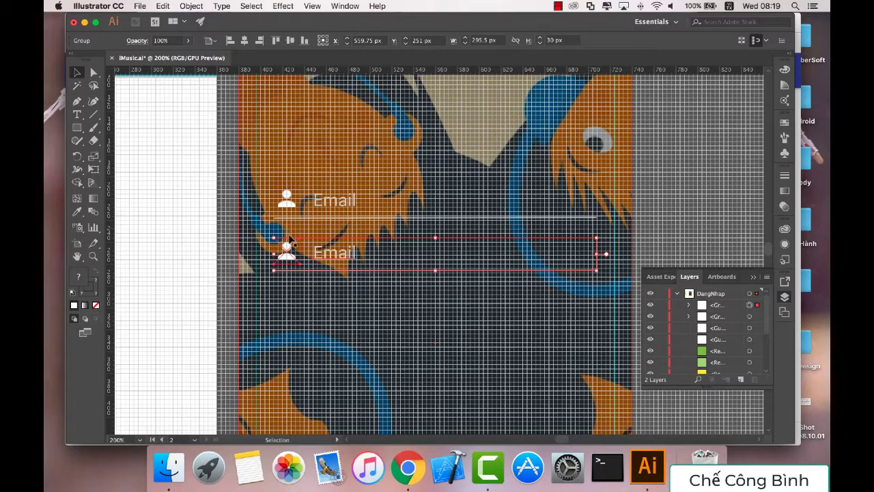
pyautogui.press('super+apostrophe')
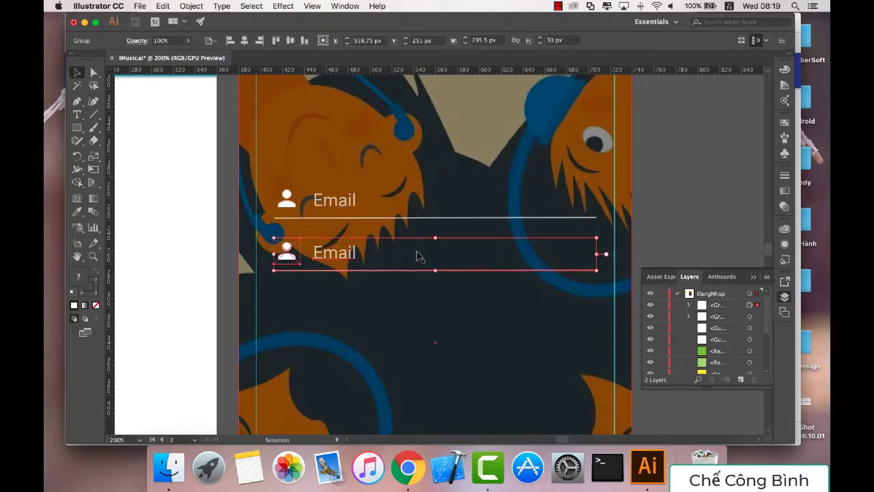
pyautogui.click(672, 205)
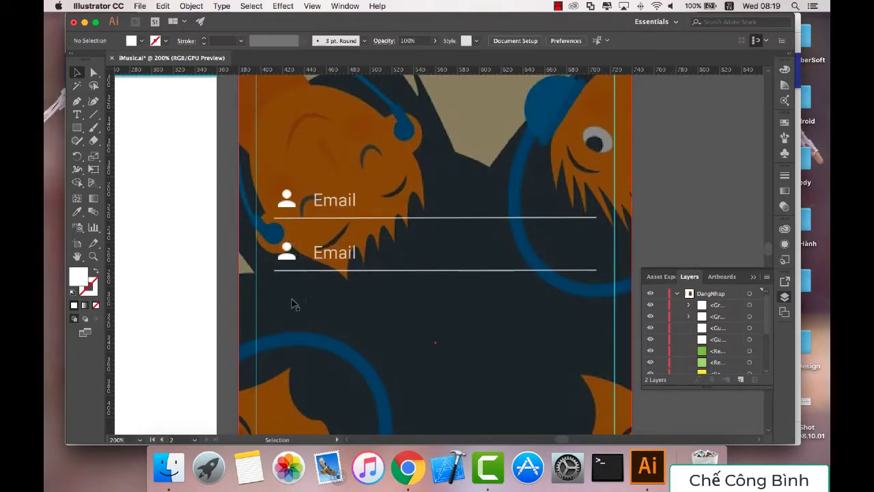
# Zoom out to 100% so both phone artboards are fully visible.
pyautogui.click(140, 439)
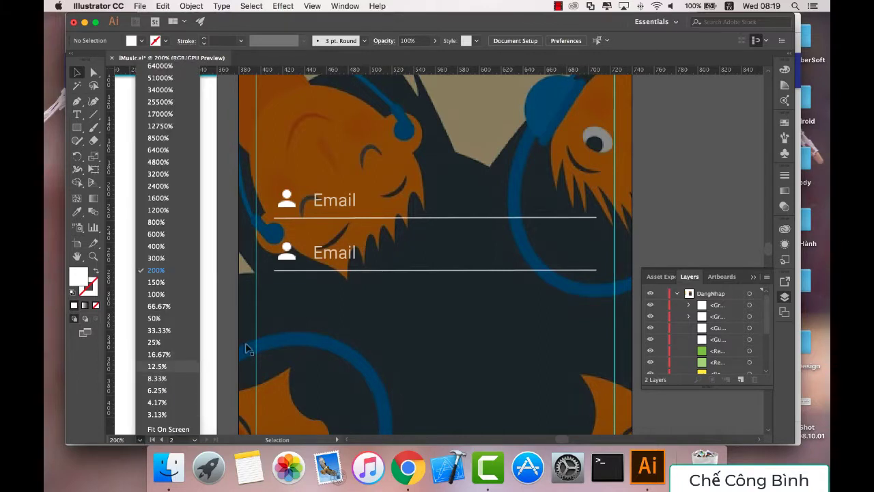
pyautogui.click(523, 332)
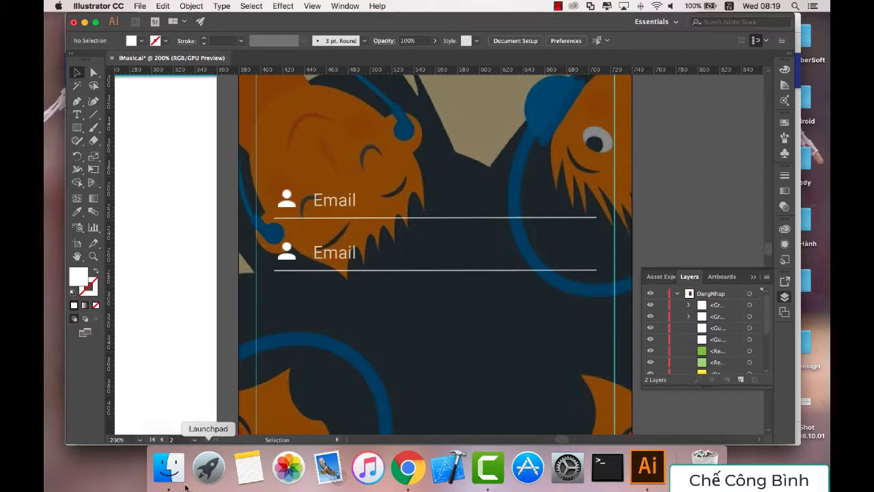
pyautogui.click(140, 439)
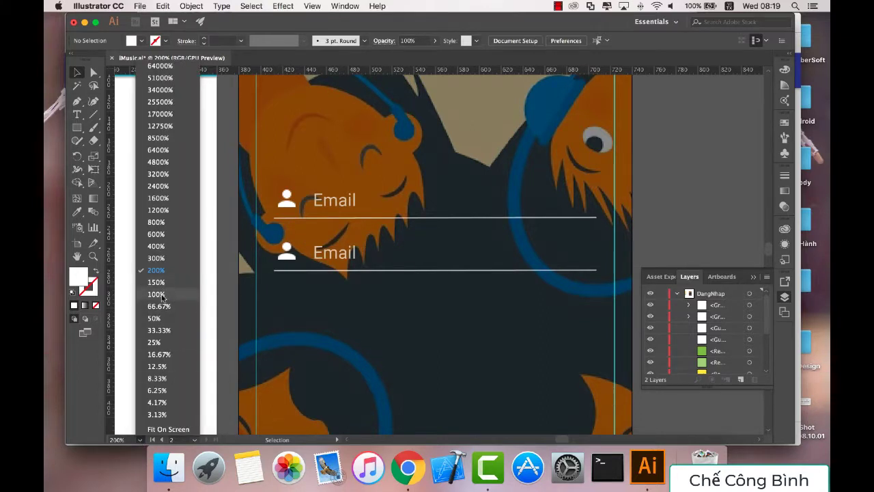
pyautogui.click(157, 294)
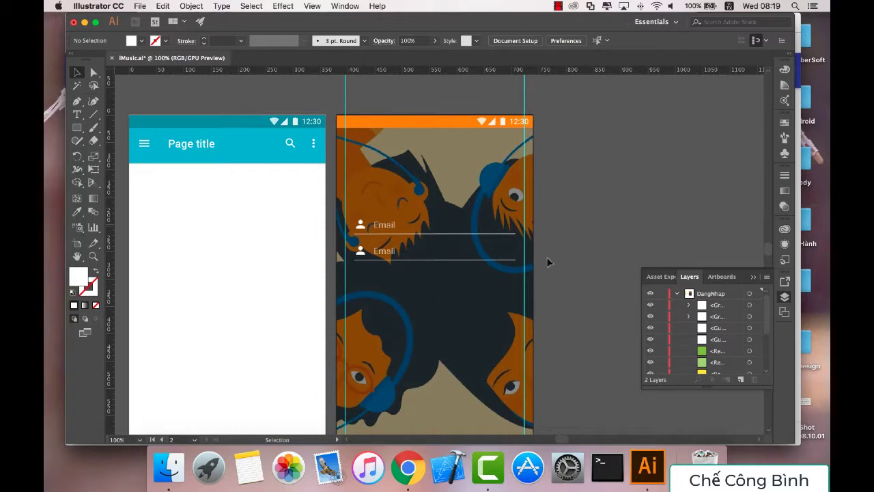
# Search Material icons for a lock icon, trying queries 'assword', 'clock', 'blo' and 'gl'.
pyautogui.click(407, 466)
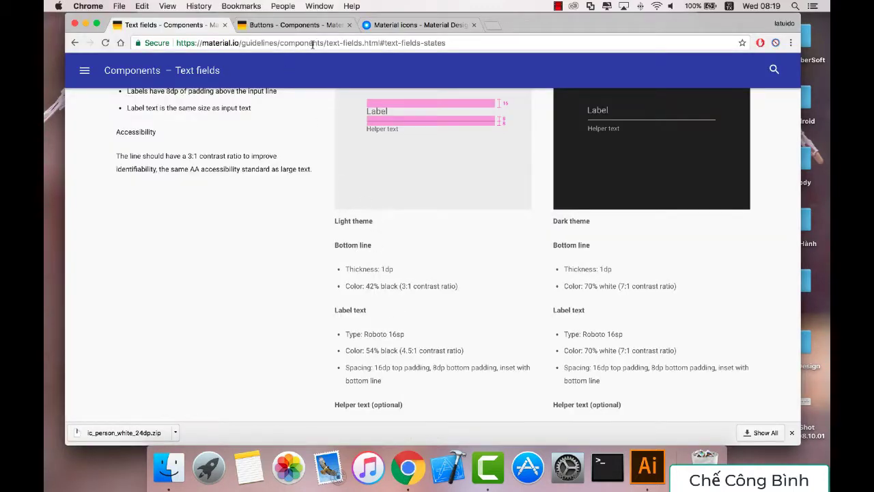
pyautogui.click(399, 26)
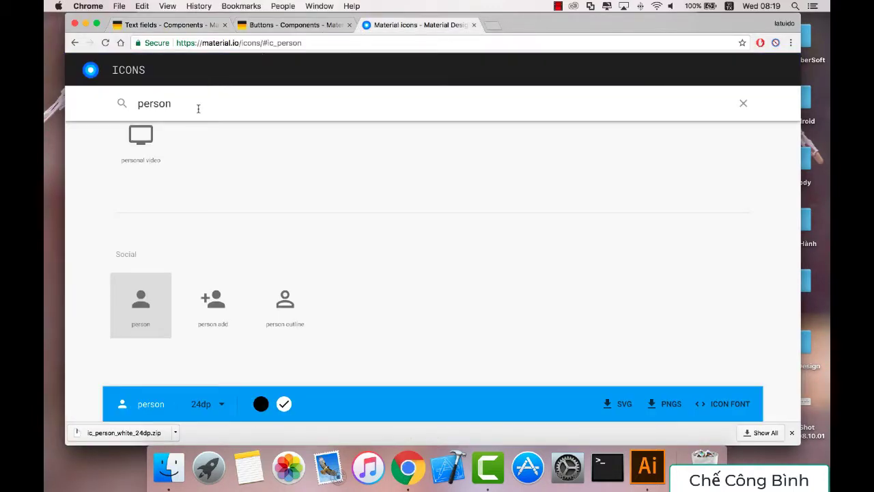
pyautogui.press('BackSpace')
pyautogui.press('BackSpace')
pyautogui.press('BackSpace')
pyautogui.press('BackSpace')
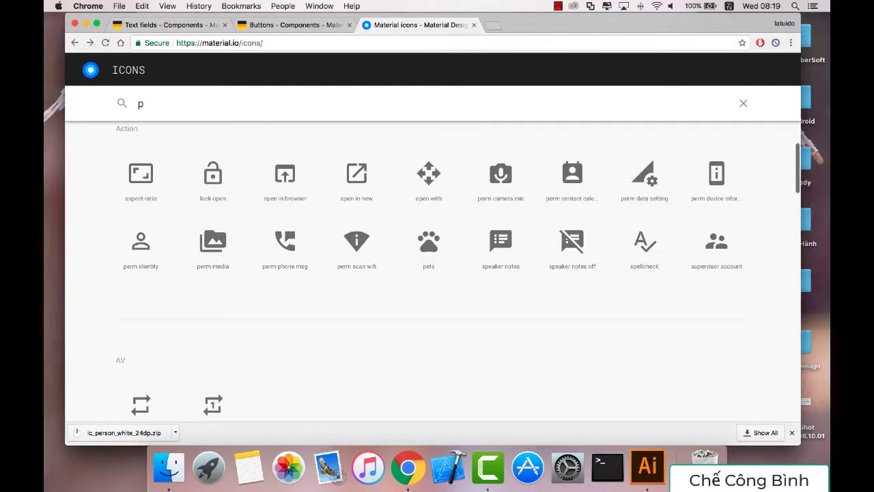
pyautogui.write('assword')
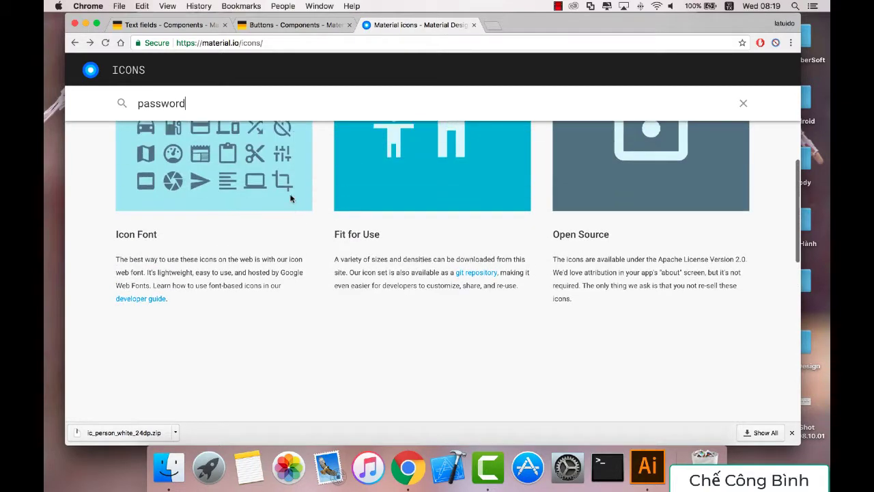
pyautogui.press('BackSpace')
pyautogui.press('BackSpace')
pyautogui.press('BackSpace')
pyautogui.press('BackSpace')
pyautogui.press('BackSpace')
pyautogui.press('BackSpace')
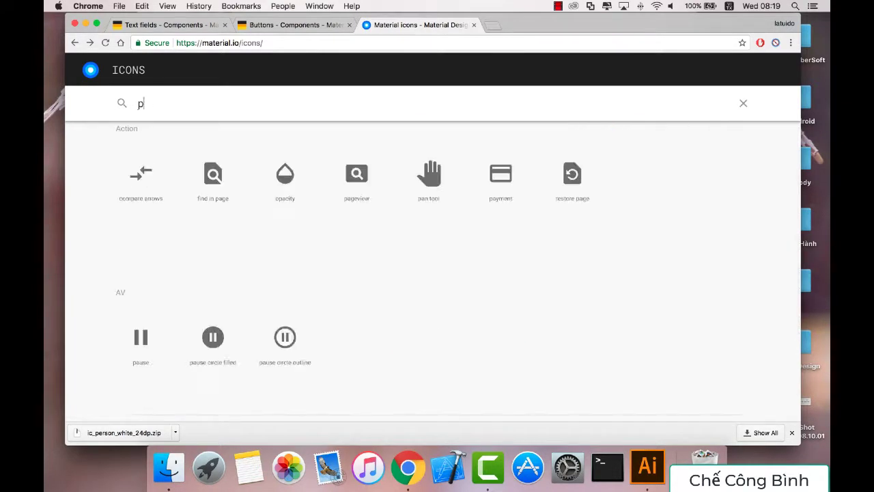
pyautogui.press('BackSpace')
pyautogui.write('clock')
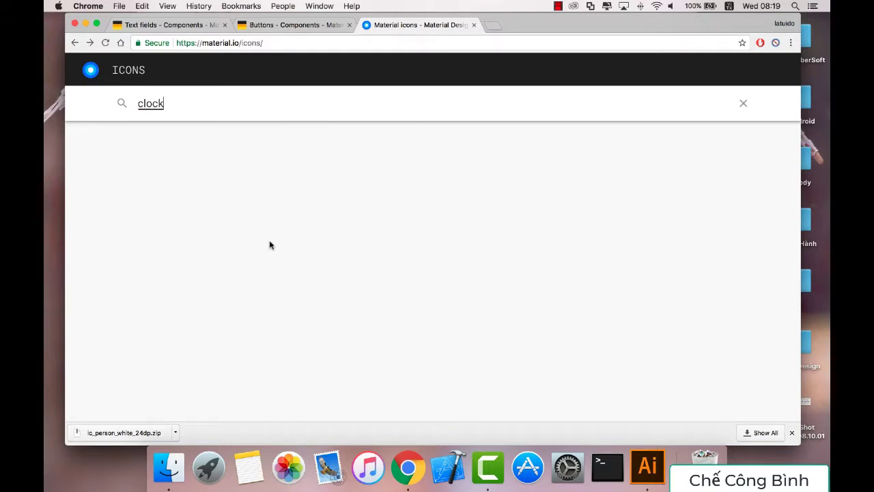
pyautogui.press('BackSpace')
pyautogui.press('BackSpace')
pyautogui.press('BackSpace')
pyautogui.press('BackSpace')
pyautogui.press('BackSpace')
pyautogui.write('bl')
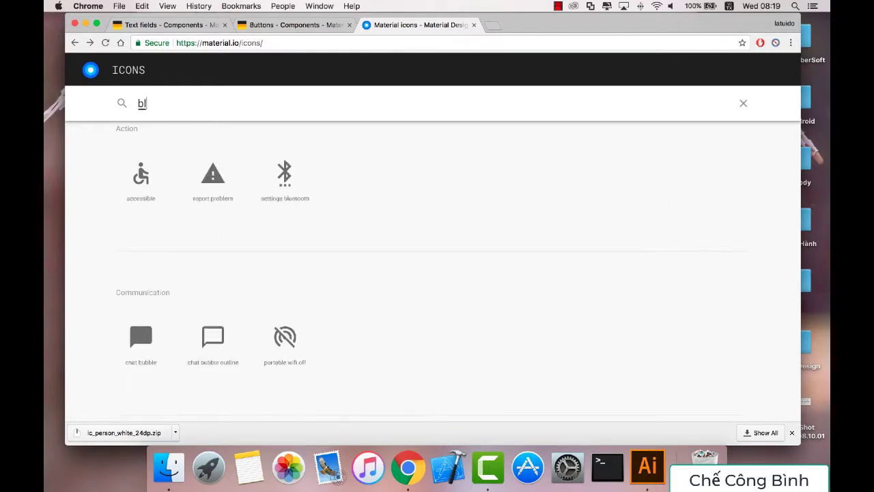
pyautogui.write('ock')
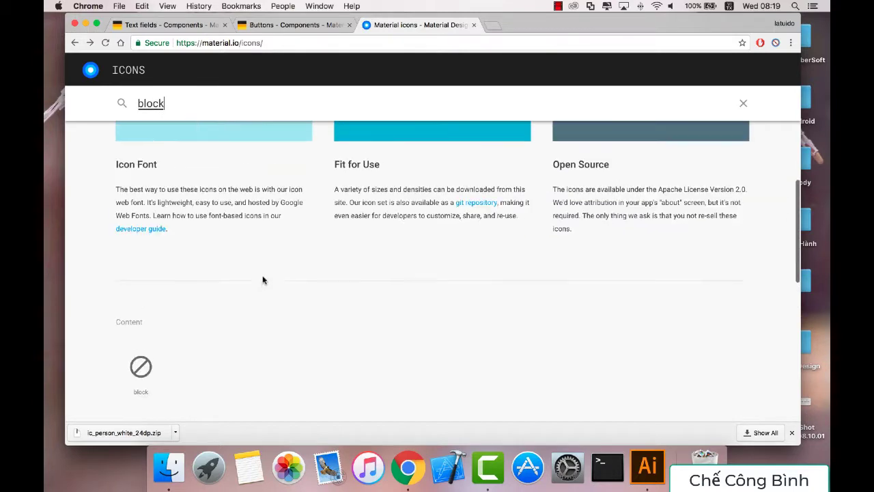
pyautogui.press('BackSpace')
pyautogui.press('BackSpace')
pyautogui.press('BackSpace')
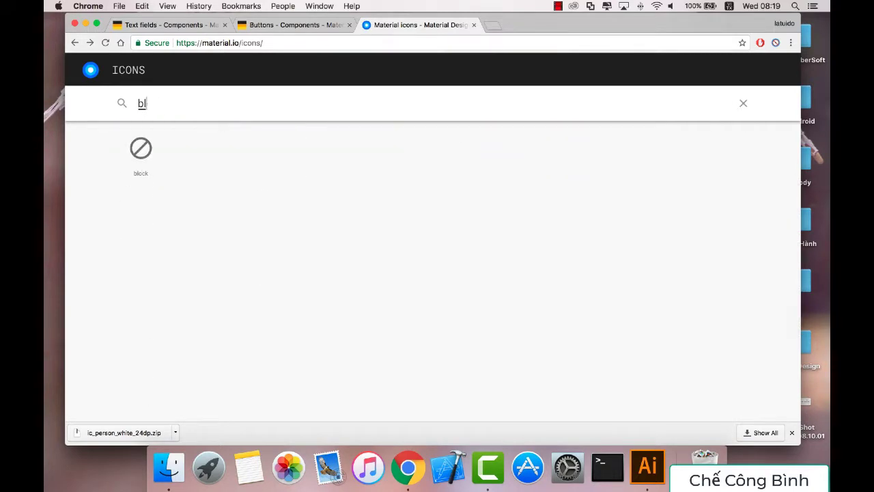
pyautogui.press('BackSpace')
pyautogui.write('g')
pyautogui.write('lo')
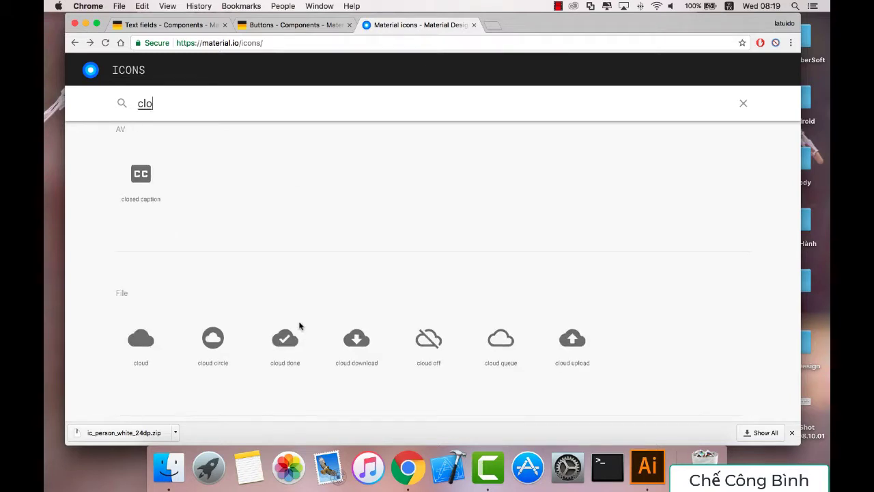
# Clear the search, pick the https lock icon and download its white 24dp PNGs.
pyautogui.scroll(-2, 299, 326)
pyautogui.scroll(-5, 299, 325)
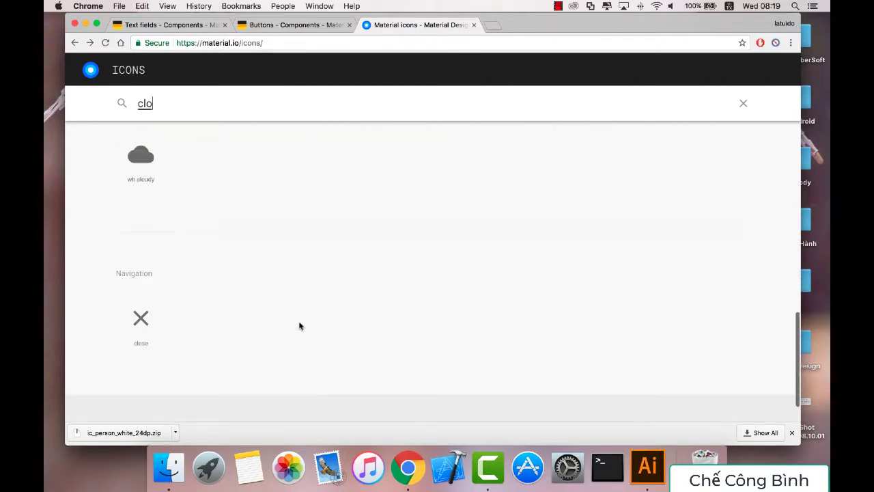
pyautogui.scroll(-1, 299, 326)
pyautogui.press('BackSpace')
pyautogui.press('BackSpace')
pyautogui.press('BackSpace')
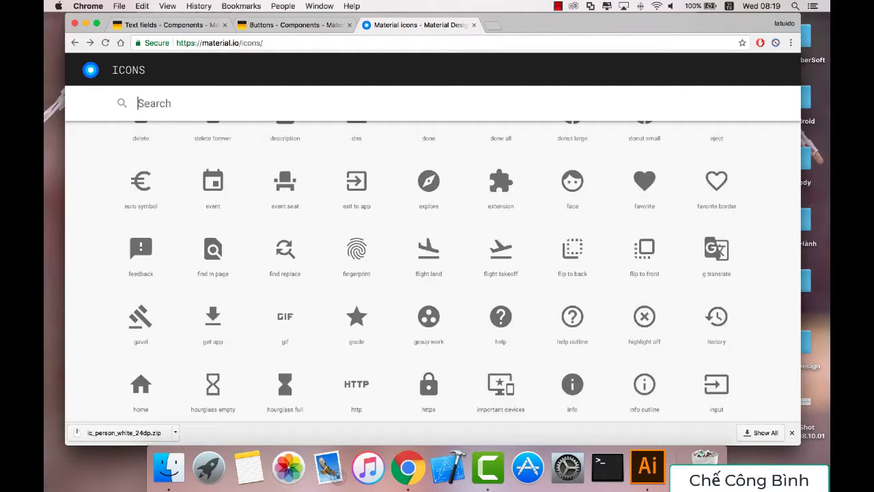
pyautogui.scroll(2, 400, 276)
pyautogui.scroll(4, 400, 276)
pyautogui.scroll(-4, 400, 276)
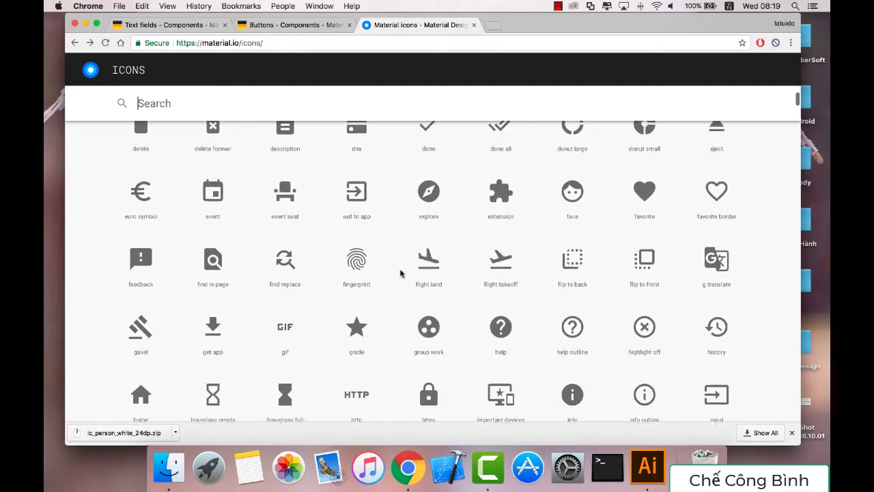
pyautogui.scroll(-1, 400, 276)
pyautogui.scroll(-3, 402, 276)
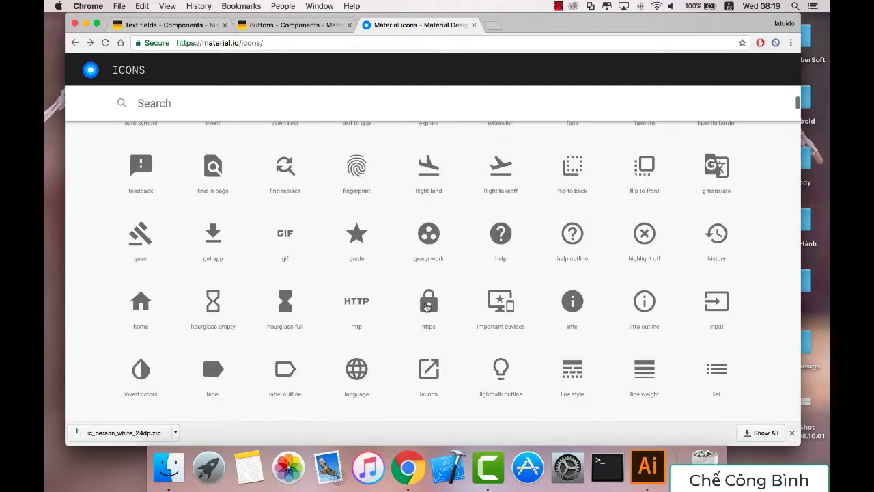
pyautogui.click(406, 310)
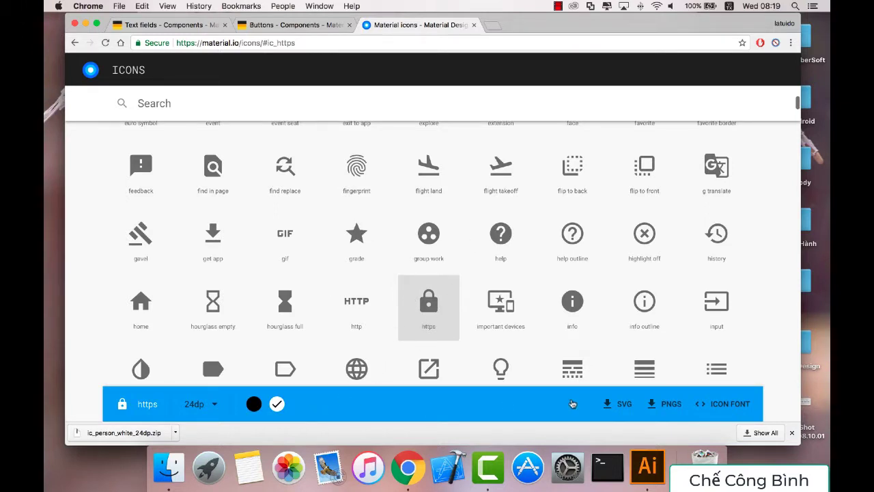
pyautogui.click(670, 404)
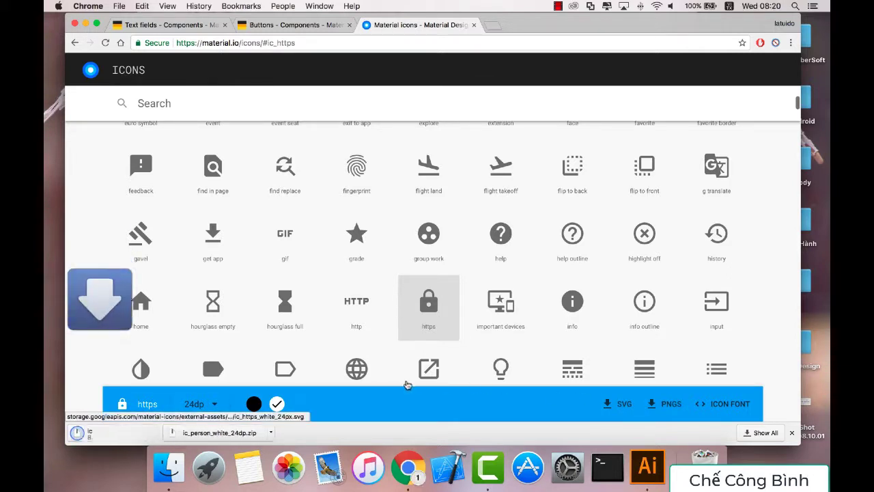
pyautogui.click(258, 433)
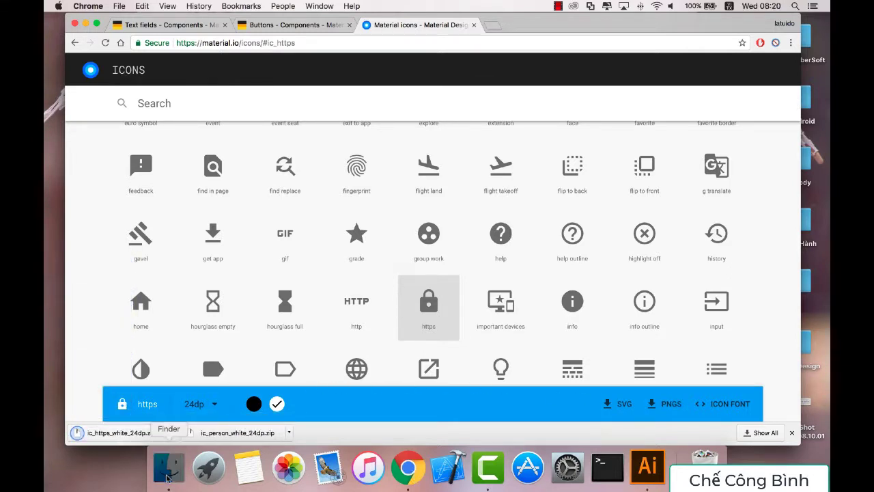
# Unzip the https icon archive in Downloads and open ic_https_white_24dp > android > drawable-mdpi.
pyautogui.click(316, 221)
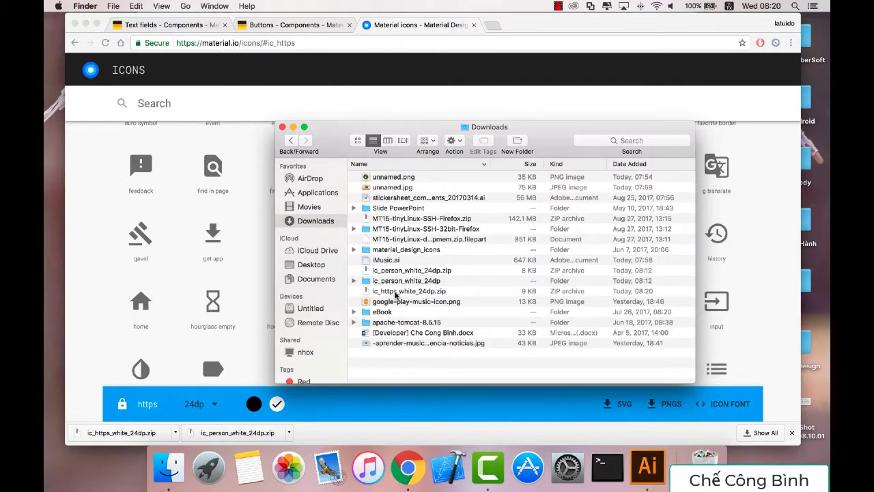
pyautogui.doubleClick(394, 292)
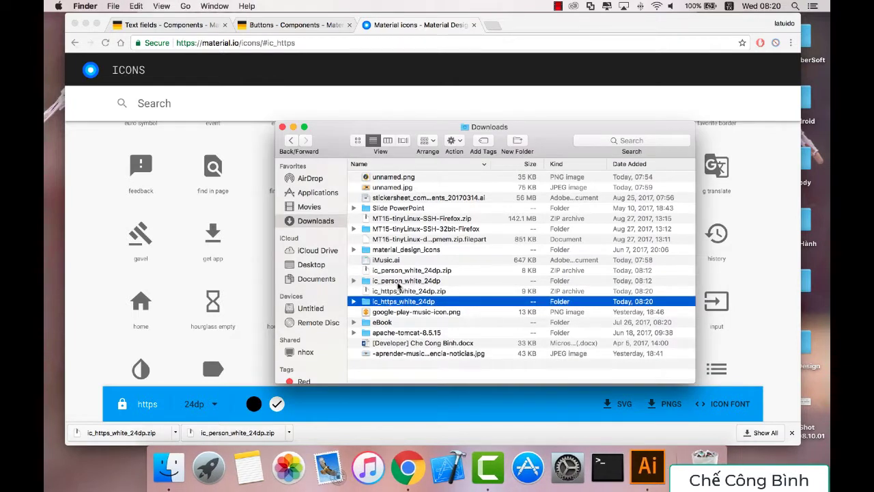
pyautogui.doubleClick(390, 304)
pyautogui.doubleClick(382, 177)
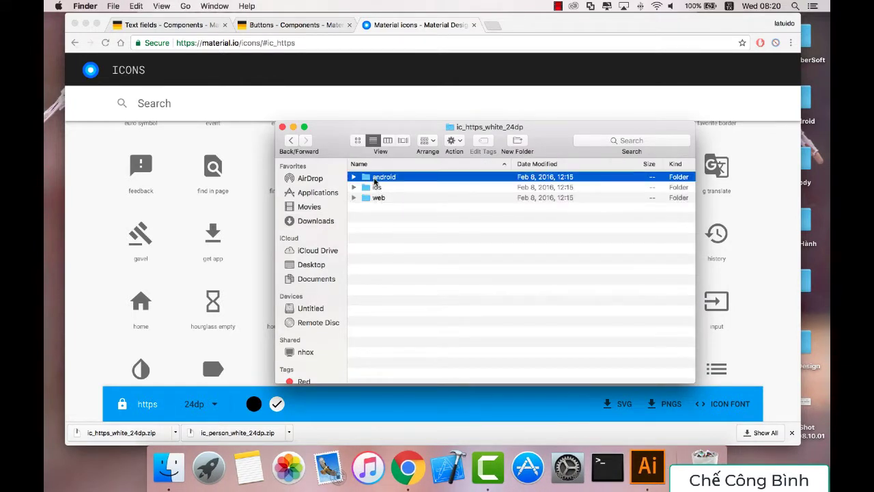
pyautogui.doubleClick(377, 188)
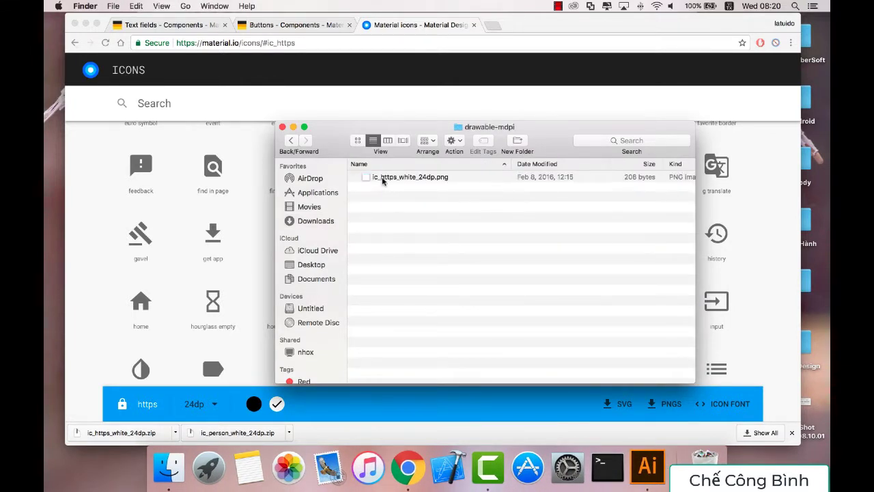
pyautogui.click(647, 467)
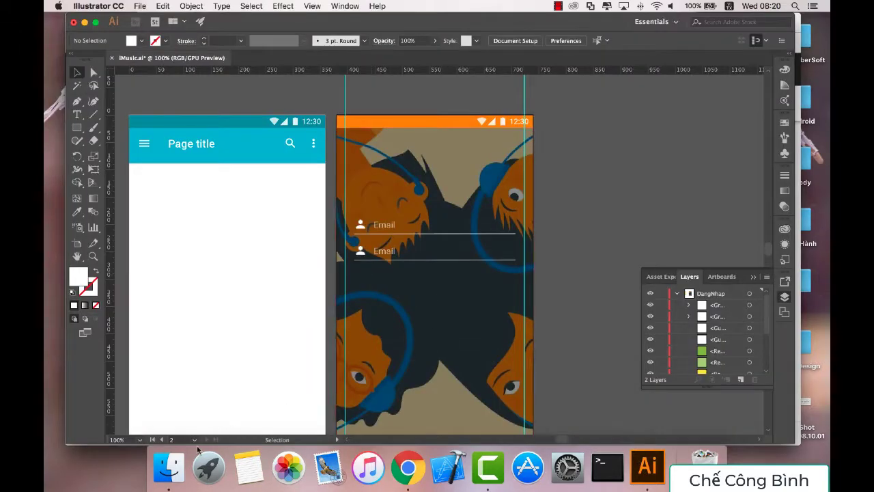
# Drag ic_https_white_24dp.png from Finder onto the login artboard and select it.
pyautogui.click(169, 467)
pyautogui.moveTo(374, 178); pyautogui.dragTo(439, 401)
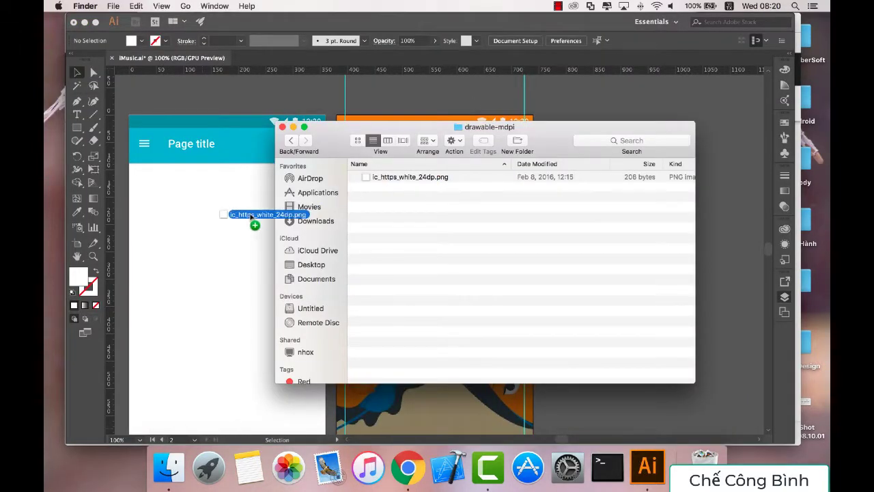
pyautogui.click(461, 401)
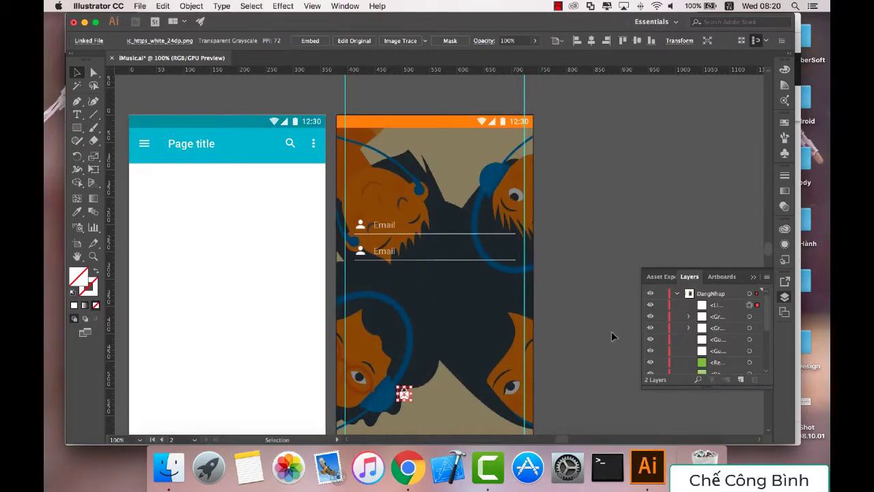
pyautogui.click(480, 222)
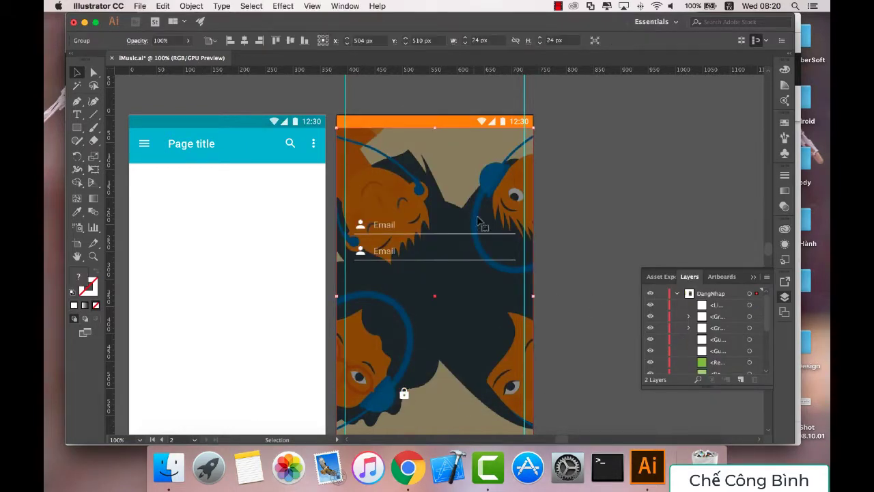
pyautogui.click(695, 295)
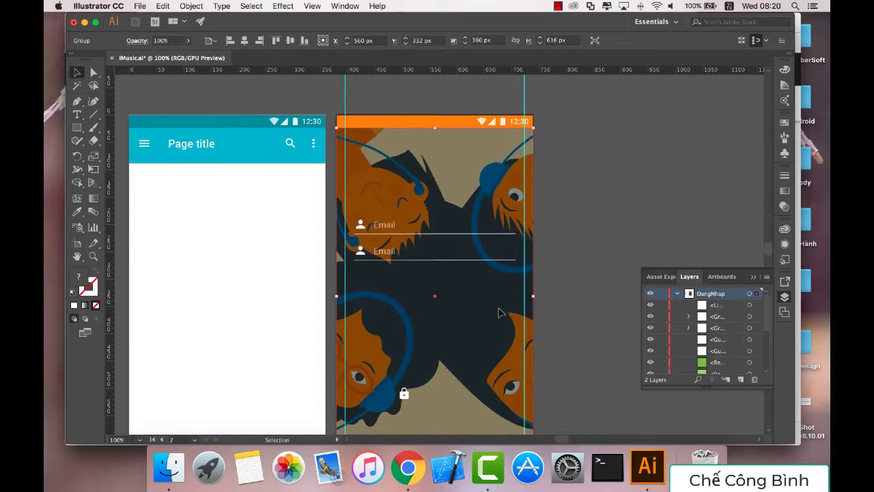
pyautogui.click(405, 393)
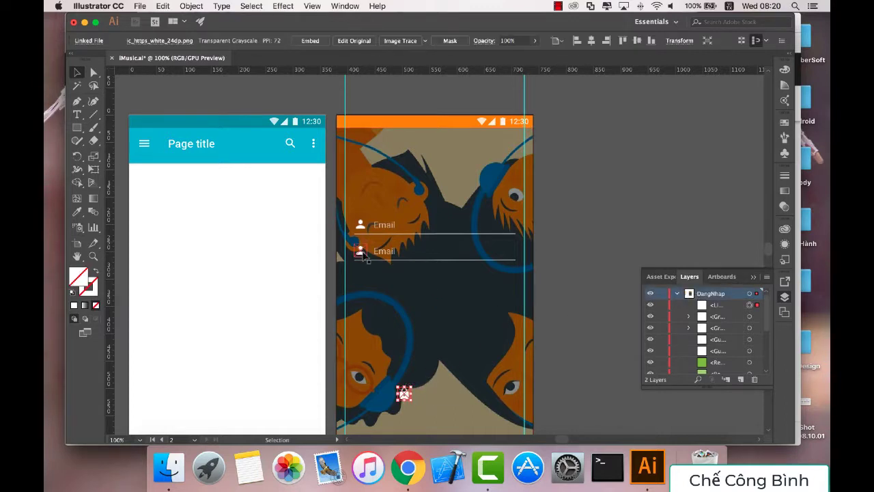
# Select the second Email field group in the Layers panel and expand its contents.
pyautogui.click(714, 328)
pyautogui.click(749, 328)
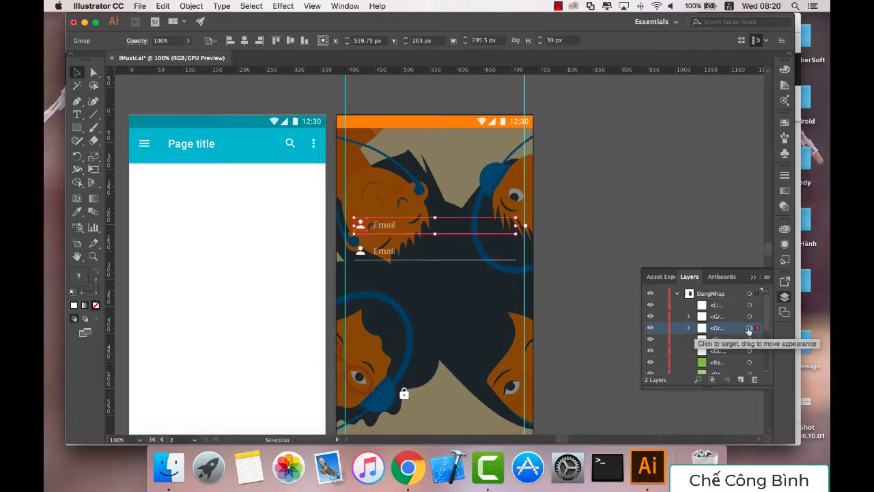
pyautogui.click(749, 316)
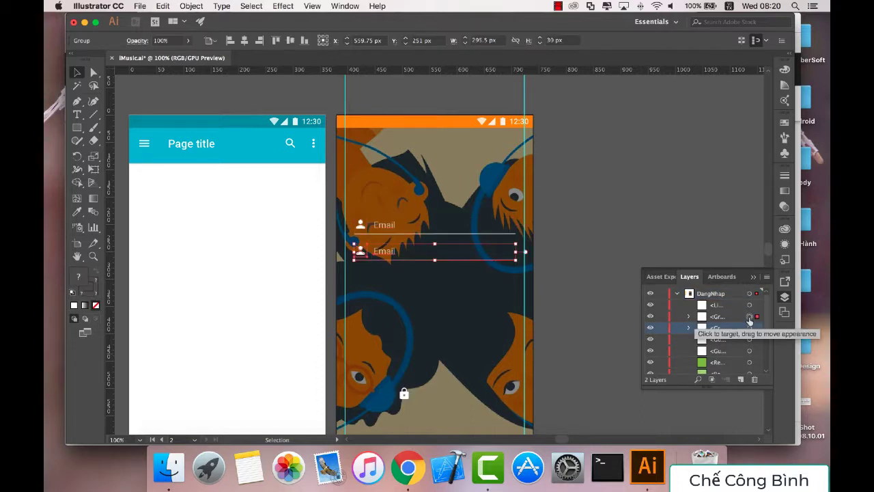
pyautogui.click(721, 318)
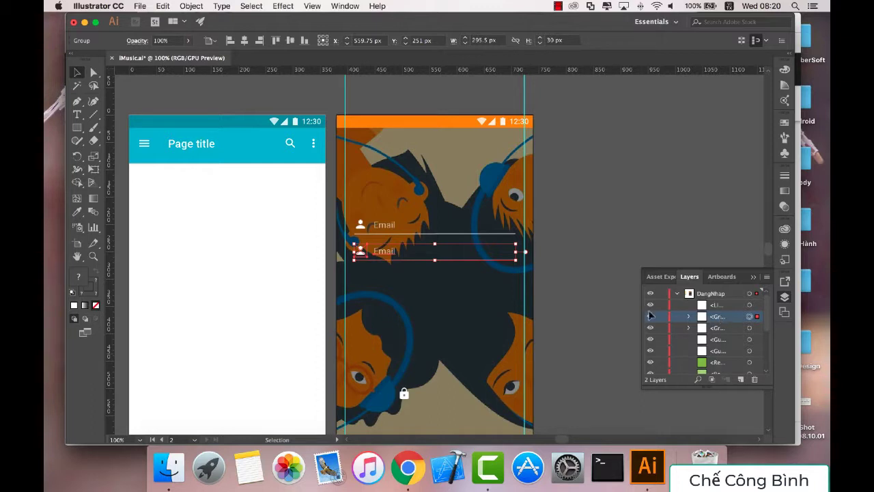
pyautogui.click(689, 316)
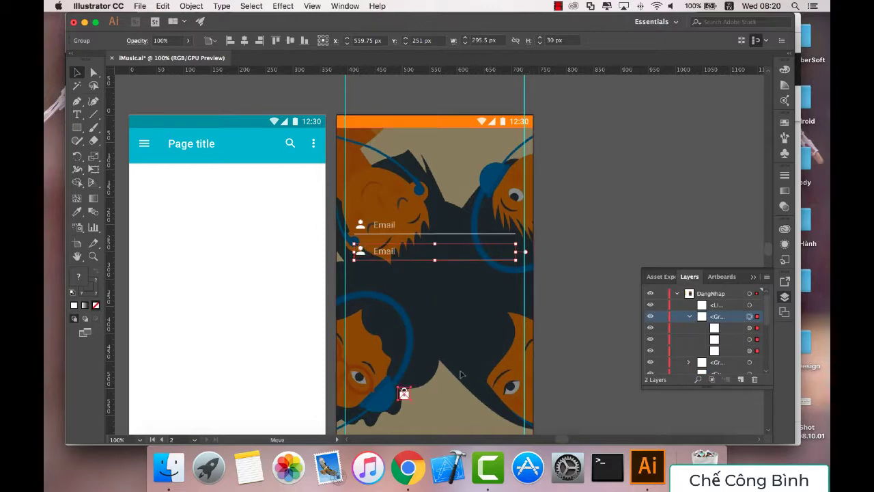
# Drag the lock icon up onto the second Email row and select that row's group.
pyautogui.moveTo(461, 374); pyautogui.dragTo(519, 363)
pyautogui.moveTo(382, 250); pyautogui.dragTo(438, 251)
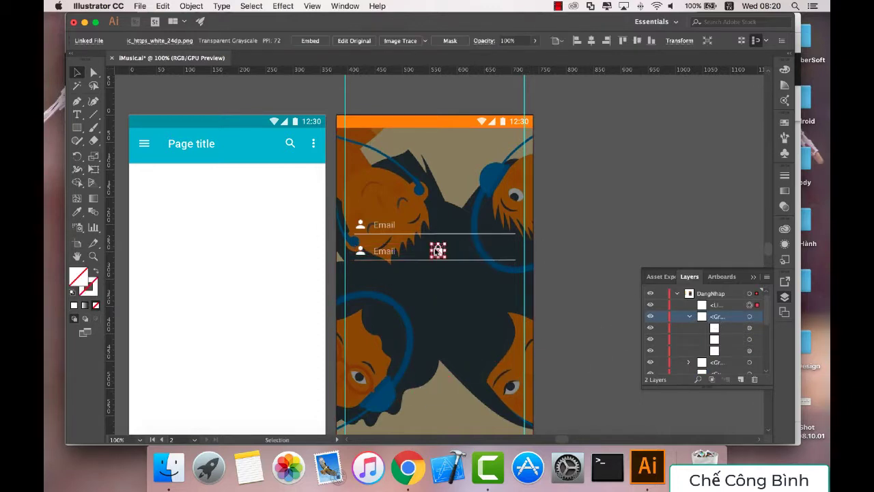
pyautogui.press('a')
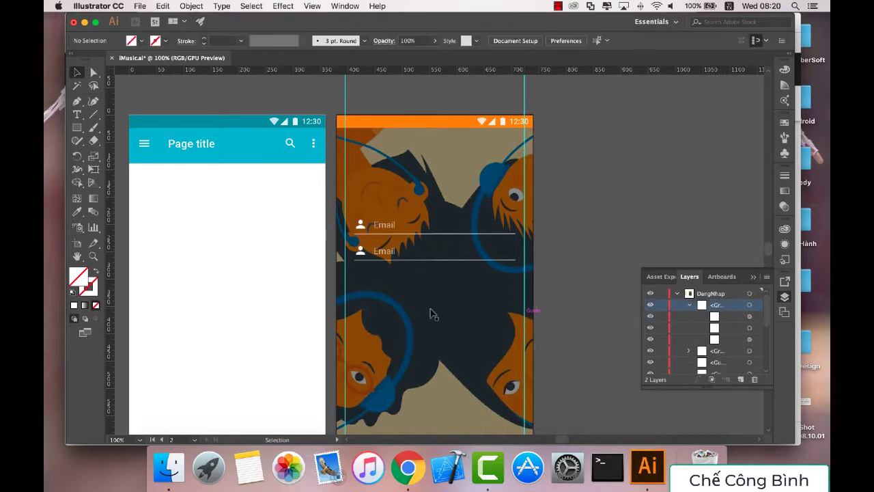
pyautogui.press('v')
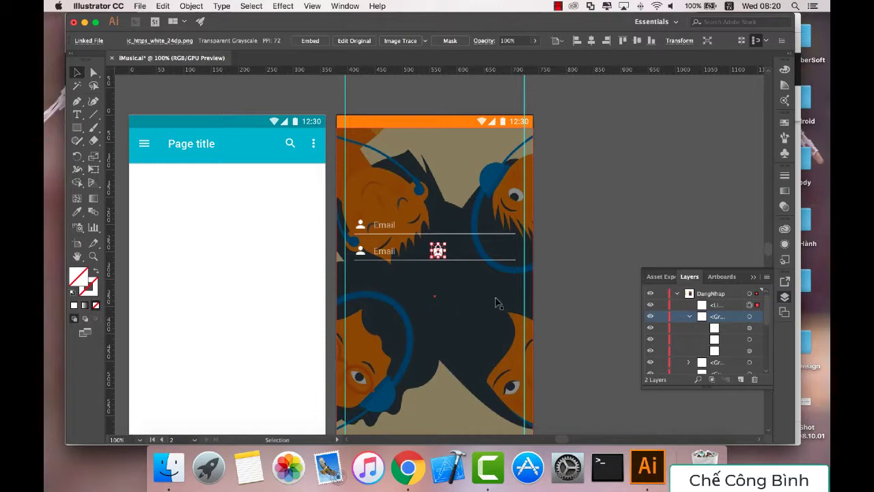
pyautogui.click(365, 255)
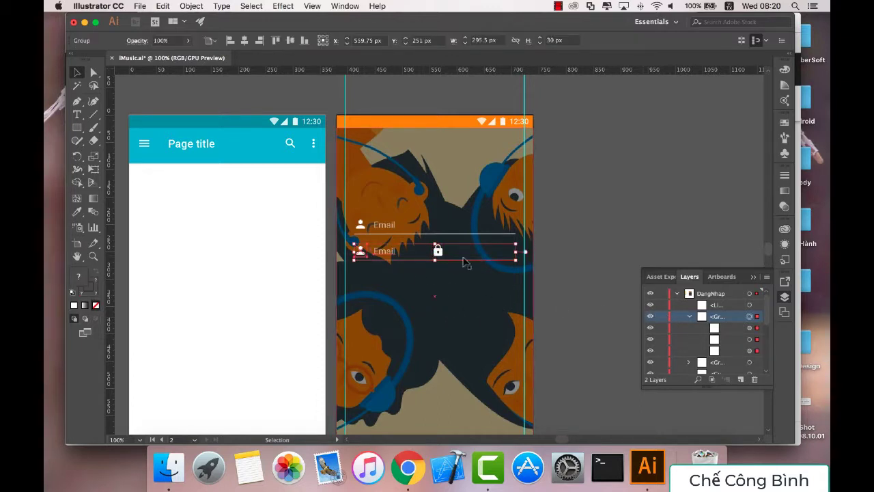
# Ungroup the second Email row and try deleting its person icon.
pyautogui.rightClick(398, 257)
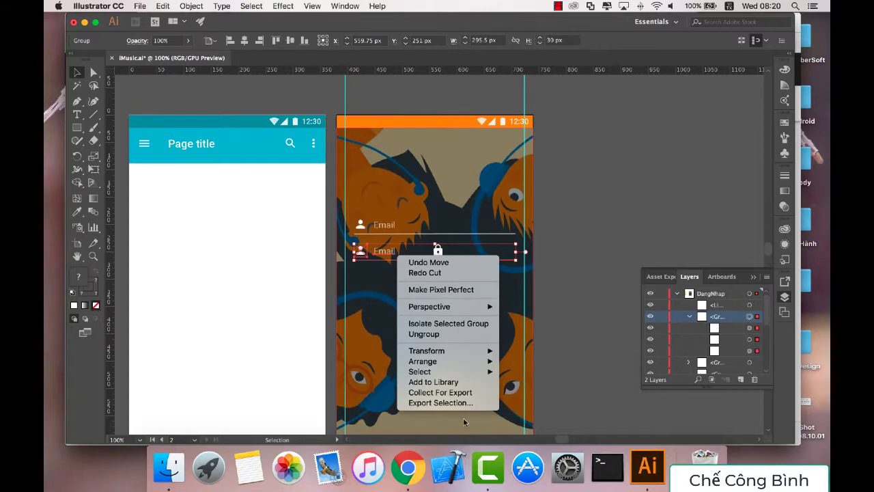
pyautogui.click(424, 334)
pyautogui.click(387, 310)
pyautogui.click(362, 253)
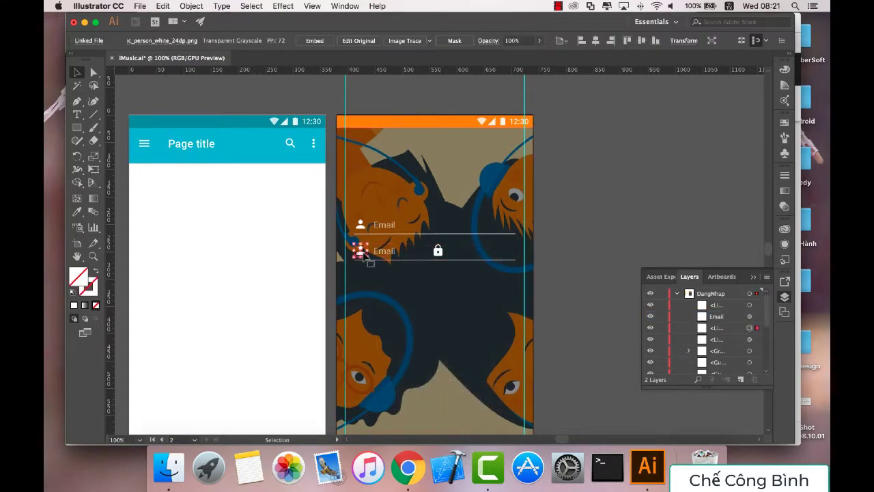
pyautogui.press('Delete')
pyautogui.hotkey('ctrl', 'z')
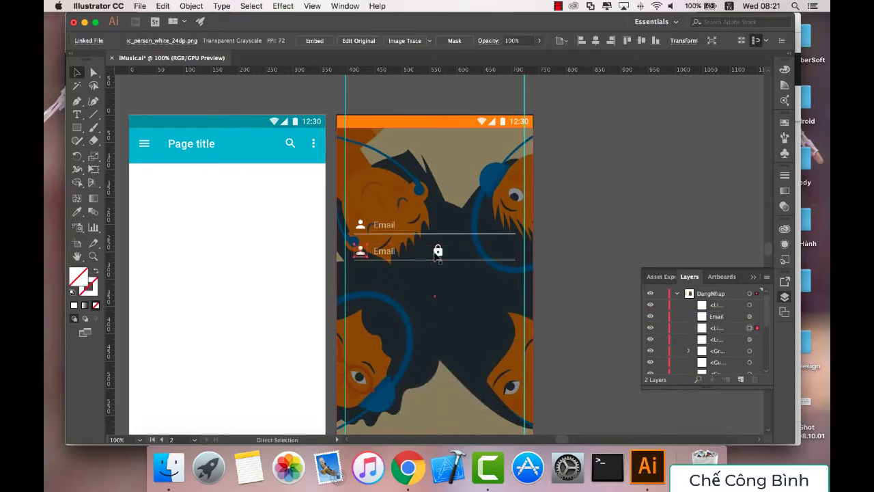
# Move the lock icon onto the person icon's spot and nudge it into line on the second row.
pyautogui.moveTo(437, 253); pyautogui.dragTo(359, 252)
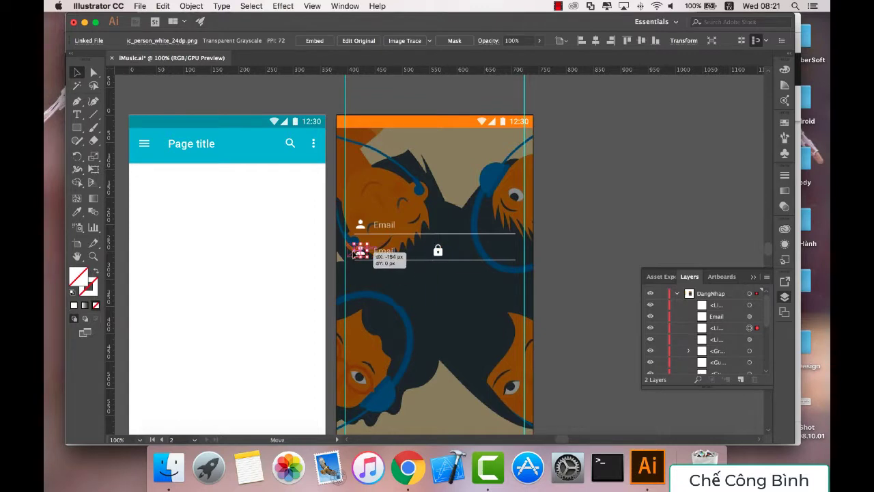
pyautogui.click(403, 294)
pyautogui.click(360, 250)
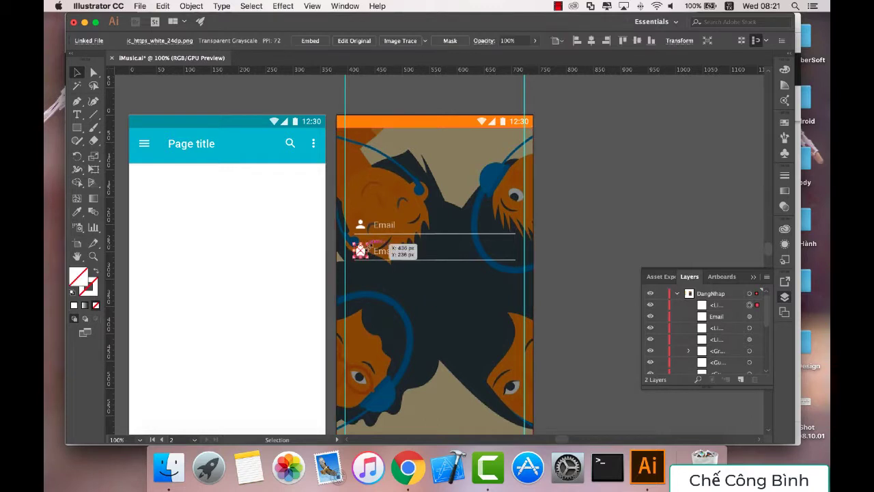
pyautogui.press('Delete')
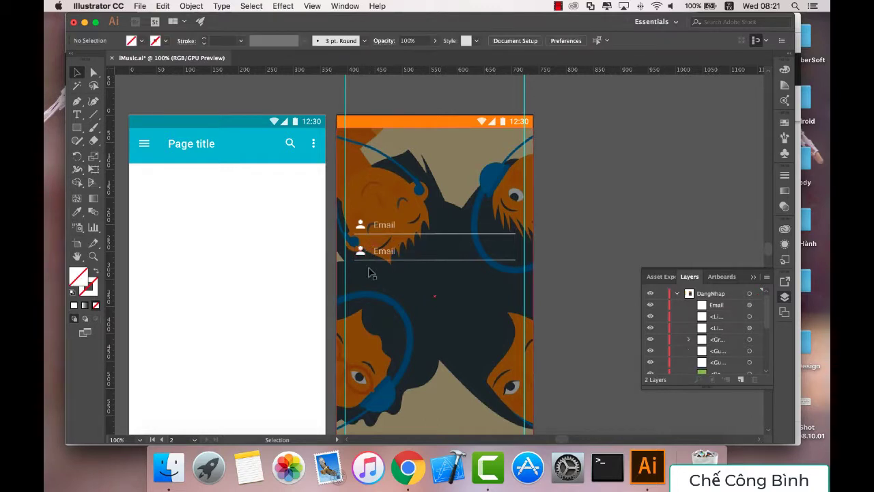
pyautogui.hotkey('ctrl', 'z')
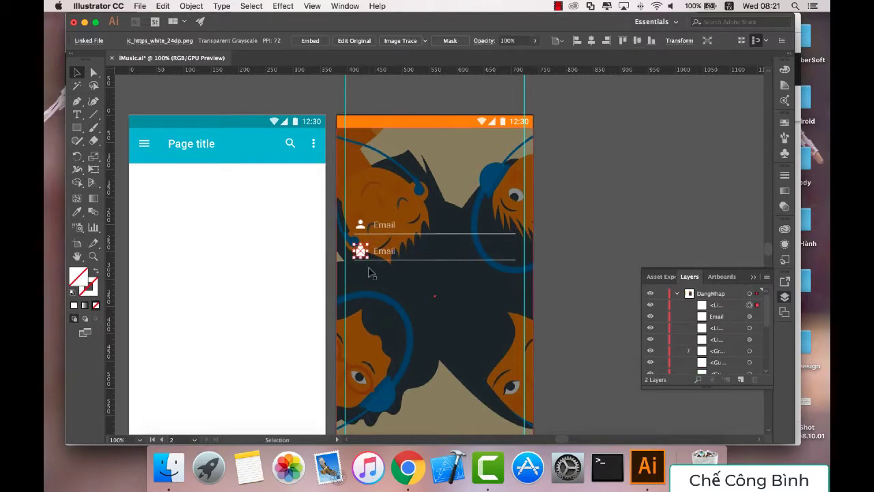
pyautogui.hotkey('shift', 'Down')
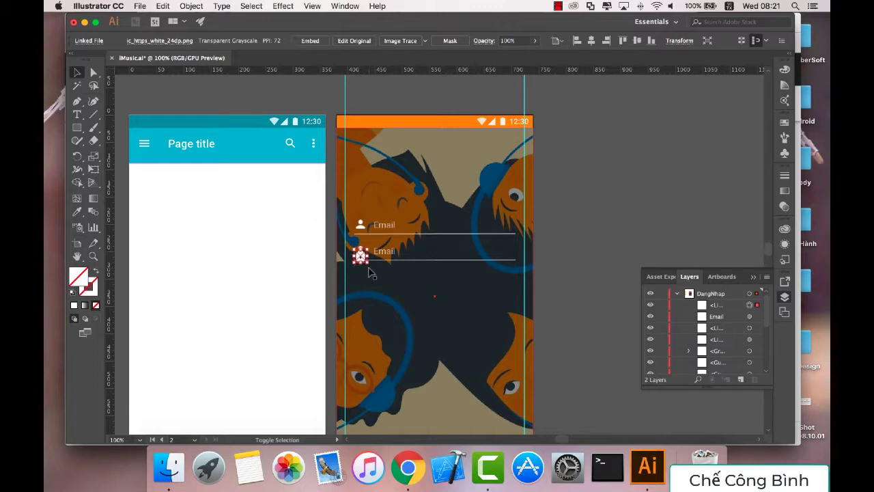
pyautogui.moveTo(375, 277); pyautogui.dragTo(359, 247)
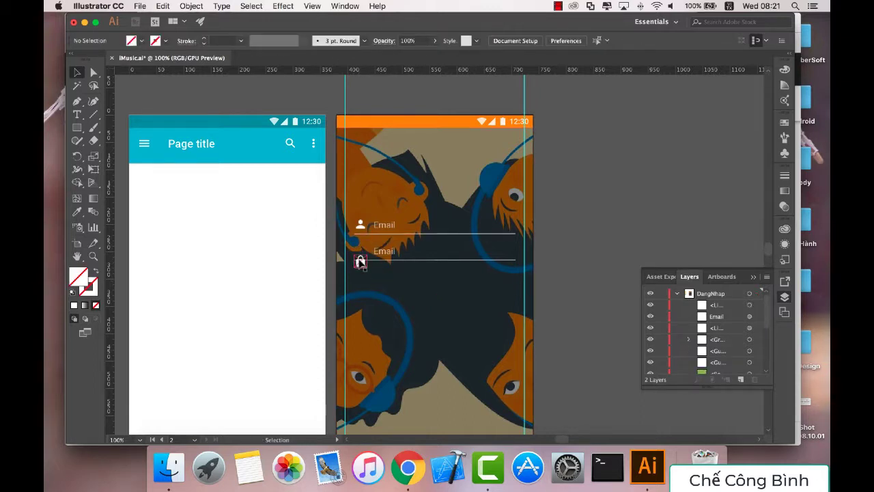
pyautogui.click(360, 260)
pyautogui.hotkey('shift', 'Up')
pyautogui.hotkey('shift', 'Up')
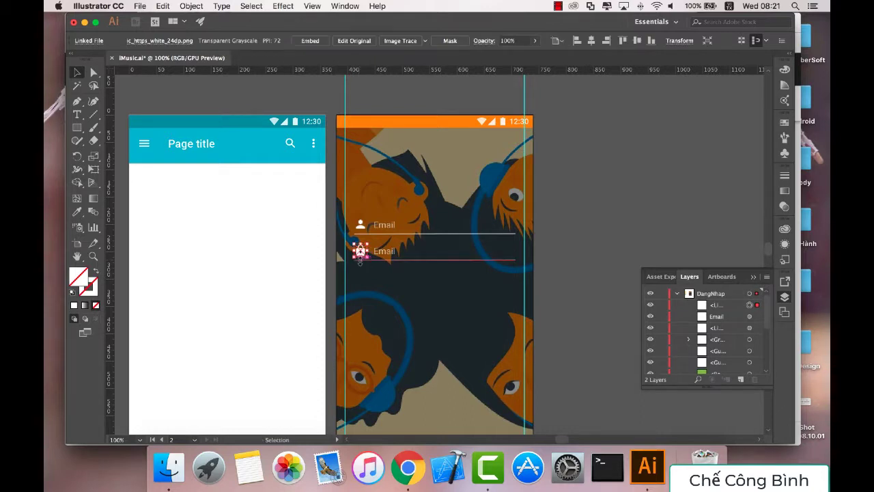
pyautogui.click(382, 292)
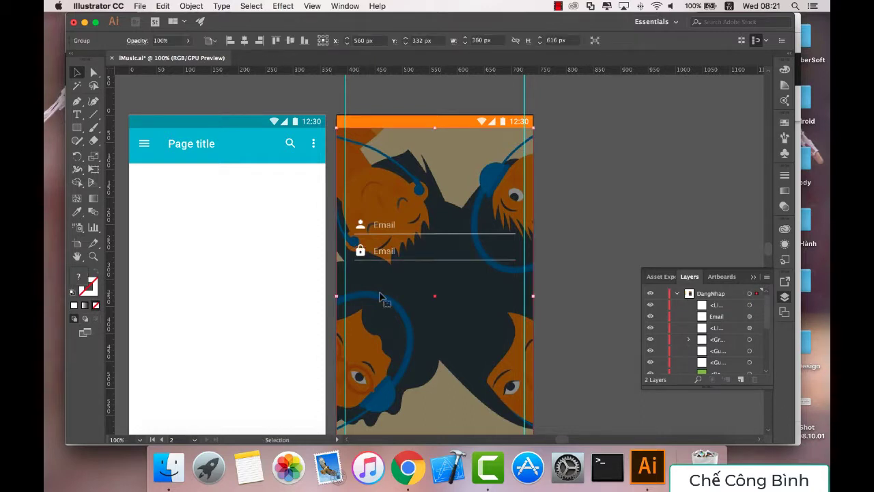
# Retype the second field's label from Email to Password.
pyautogui.doubleClick(384, 252)
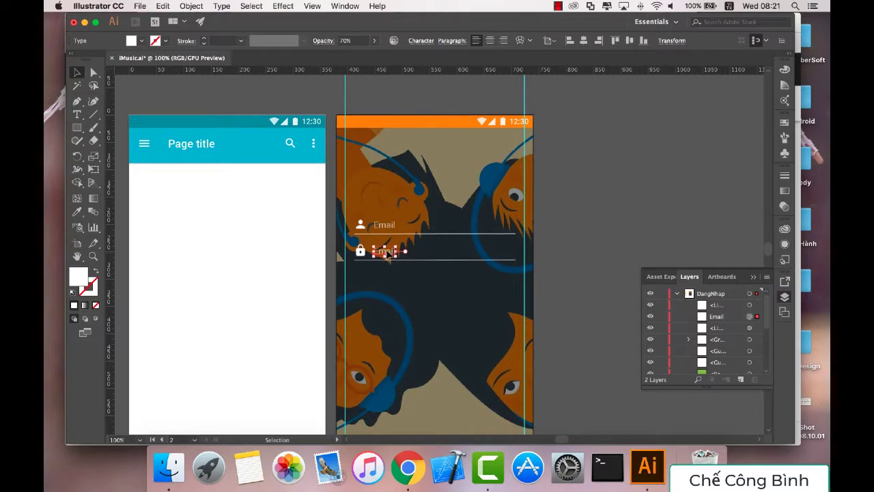
pyautogui.doubleClick(384, 253)
pyautogui.doubleClick(387, 251)
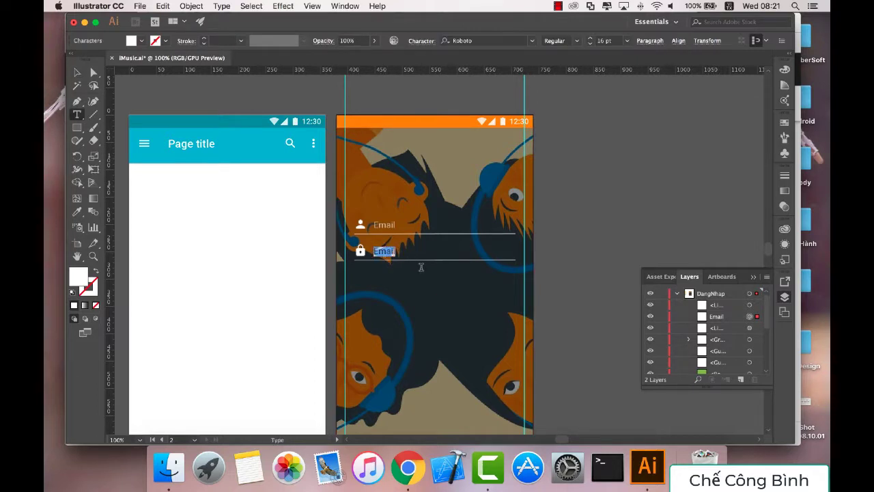
pyautogui.write('Password')
# Group the lock icon, Password label and underline together.
pyautogui.click(77, 71)
pyautogui.click(393, 251)
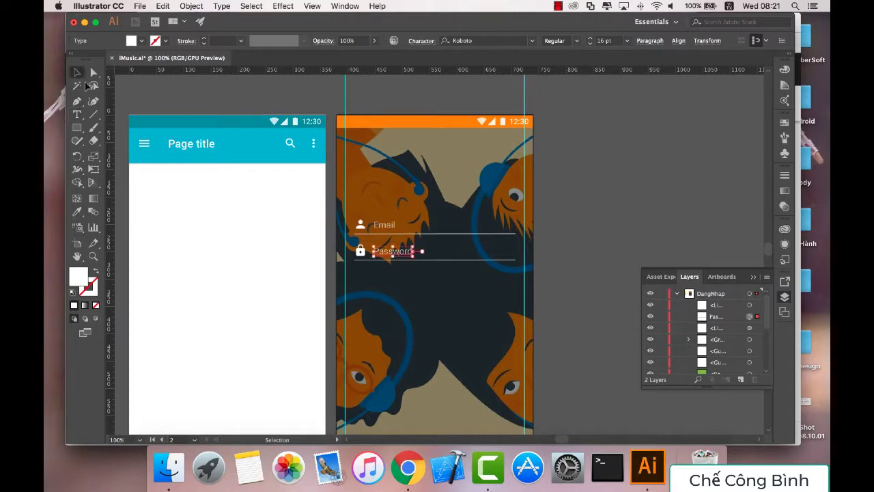
pyautogui.keyDown('shift'); pyautogui.click(360, 251); pyautogui.keyUp('shift')
pyautogui.keyDown('shift'); pyautogui.click(444, 260); pyautogui.keyUp('shift')
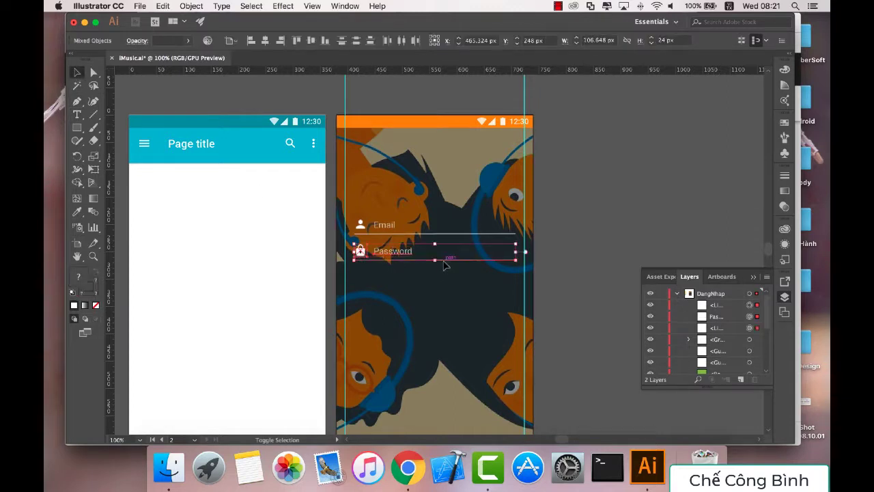
pyautogui.rightClick(445, 262)
pyautogui.click(477, 334)
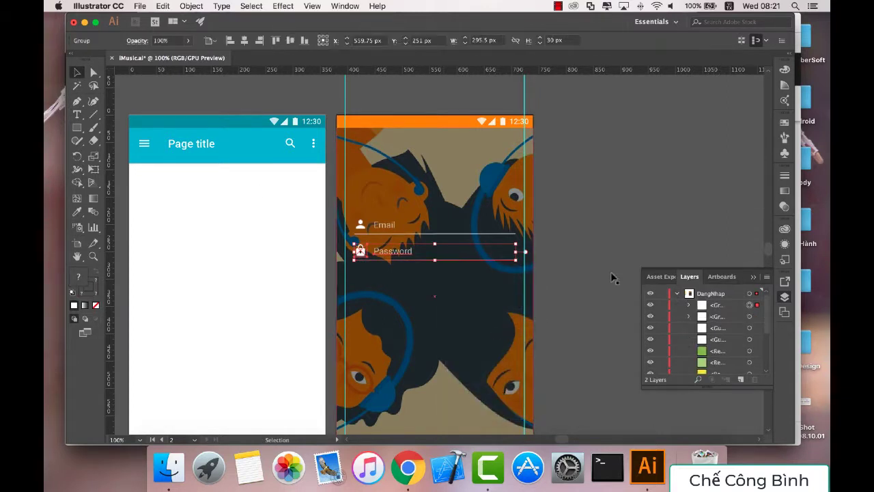
pyautogui.click(611, 276)
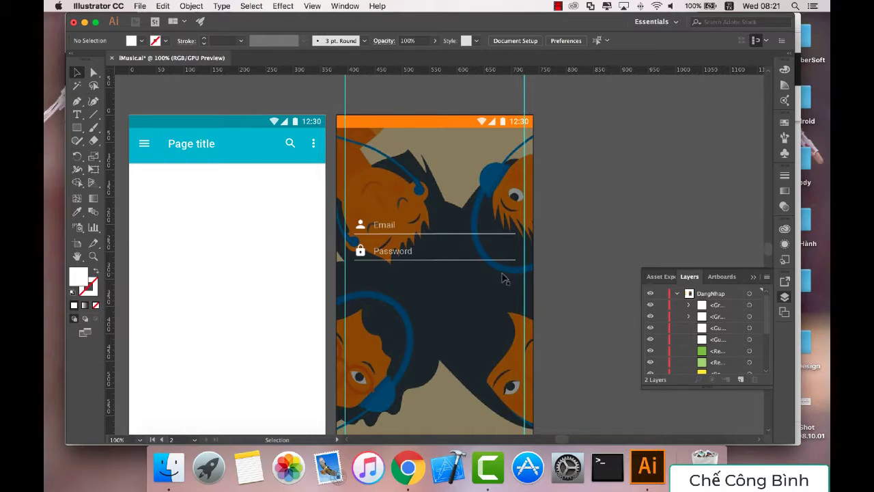
pyautogui.scroll(-2, 447, 239)
# Select the vertical guide along the login artboard's right edge and delete it.
pyautogui.scroll(-1, 447, 239)
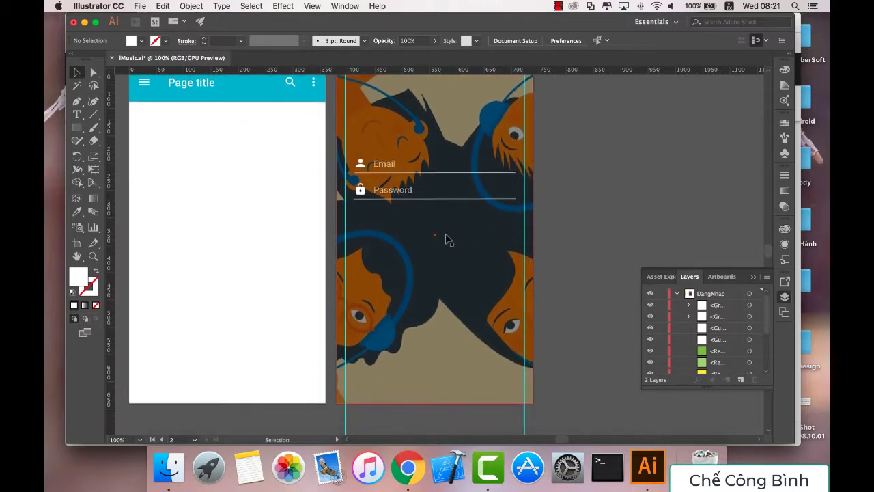
pyautogui.scroll(1, 447, 239)
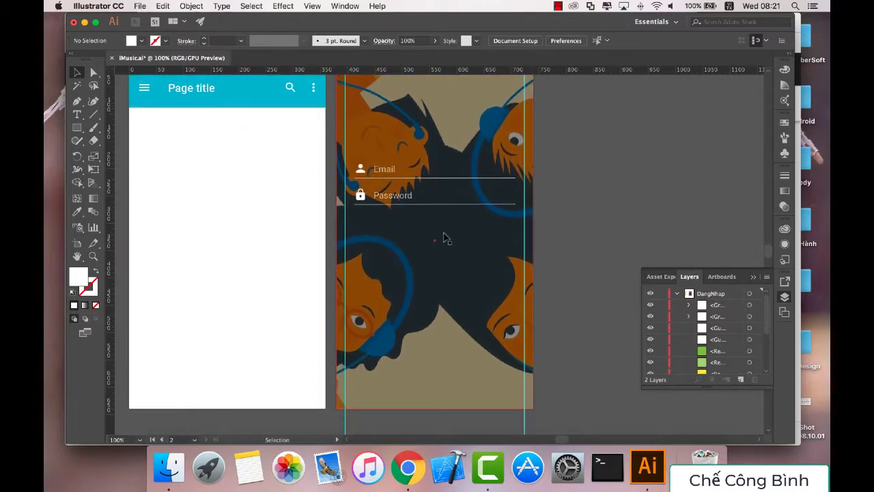
pyautogui.click(526, 250)
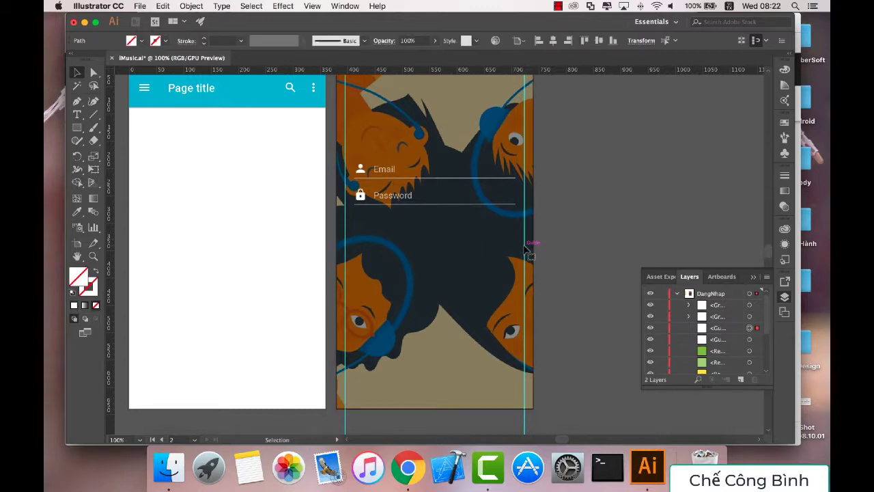
pyautogui.click(526, 243)
pyautogui.press('Delete')
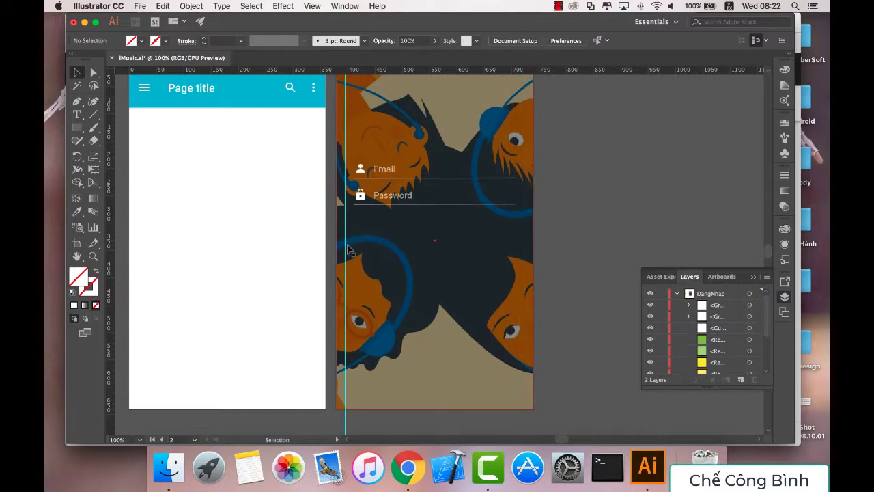
pyautogui.scroll(3, 571, 241)
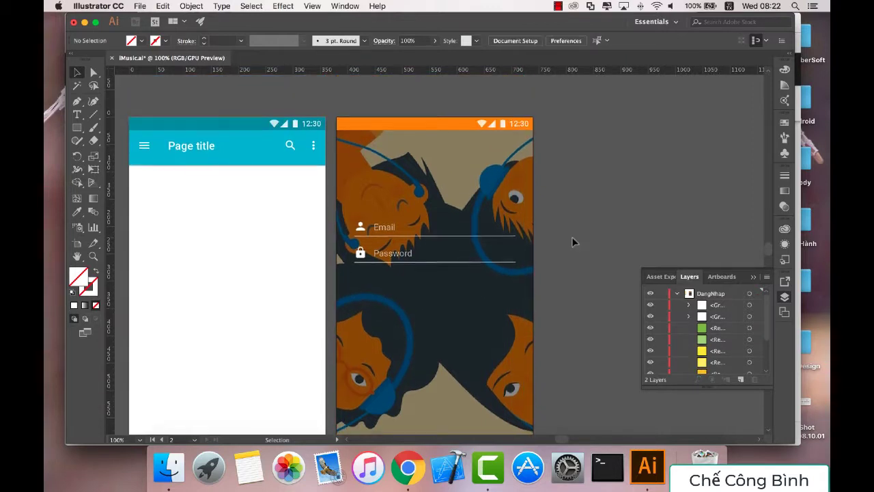
# Try aligning the Email and Password fields' vertical centres, then undo it.
pyautogui.scroll(-1, 572, 241)
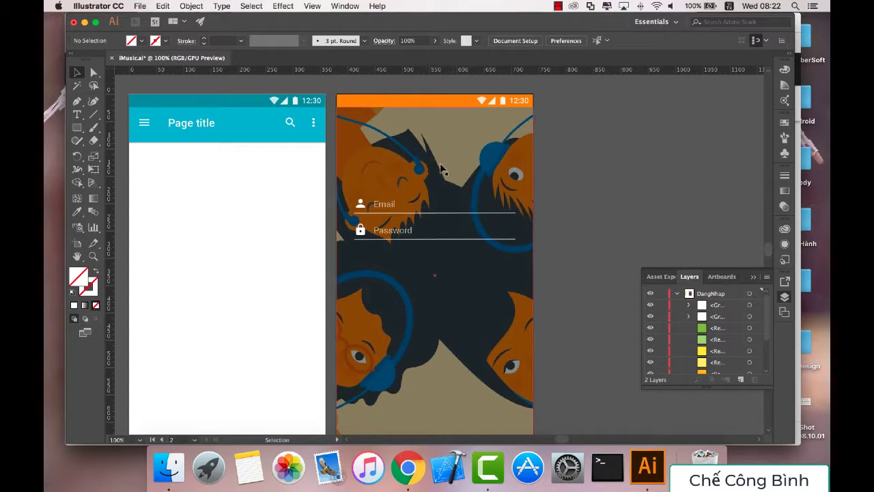
pyautogui.click(431, 216)
pyautogui.keyDown('shift'); pyautogui.click(404, 239); pyautogui.keyUp('shift')
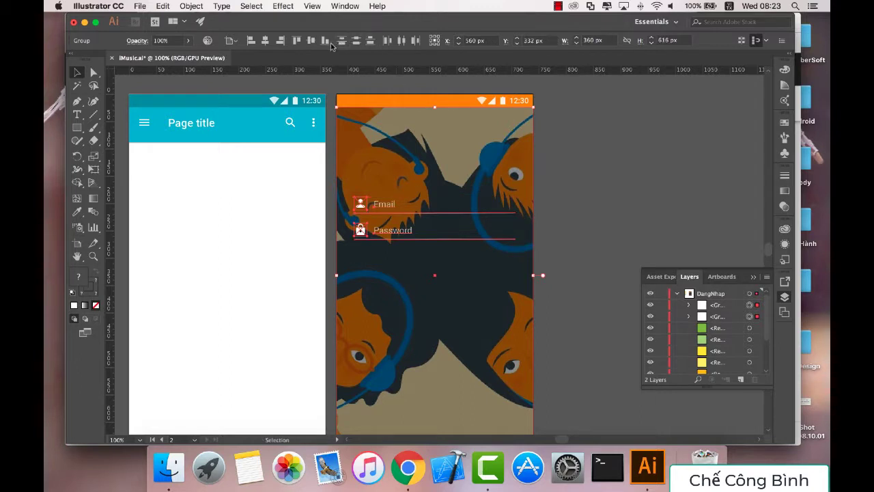
pyautogui.click(311, 40)
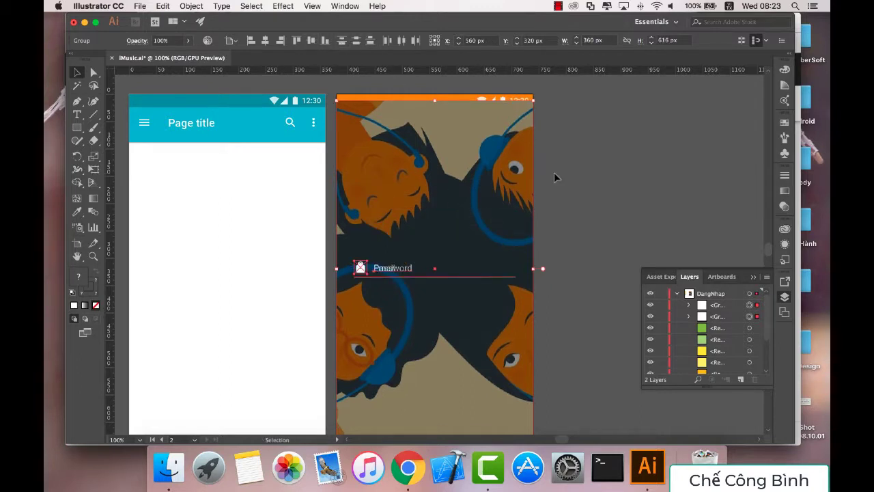
pyautogui.hscroll(-5, 554, 172)
pyautogui.hotkey('ctrl', 'z')
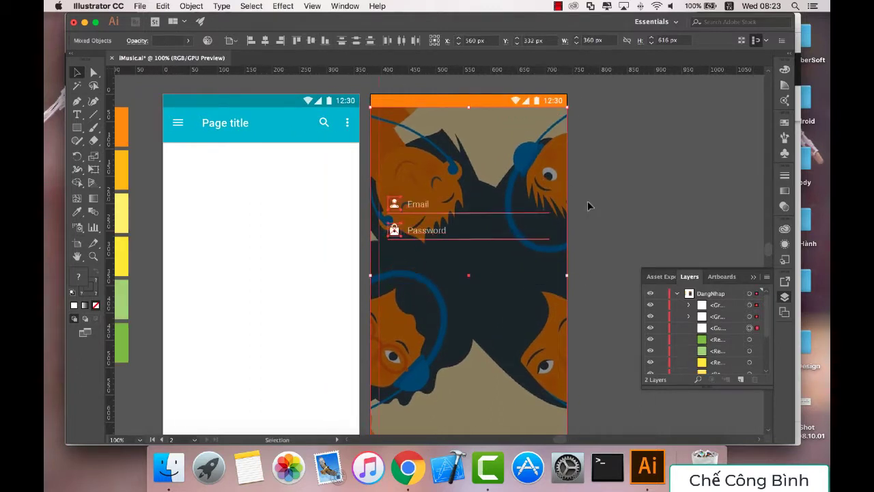
pyautogui.hotkey('ctrl', 'g')
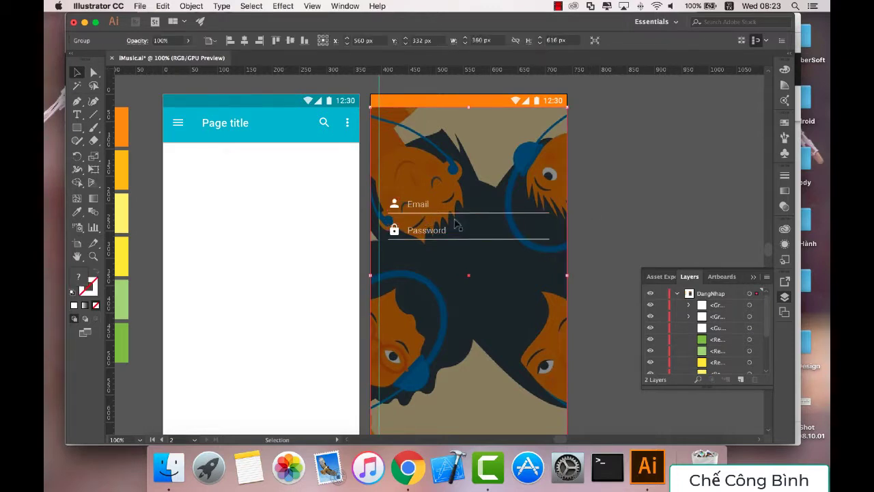
# Group the Email and Password fields and vertically centre them on the background, nudging slightly up.
pyautogui.click(414, 209)
pyautogui.keyDown('shift'); pyautogui.click(416, 233); pyautogui.keyUp('shift')
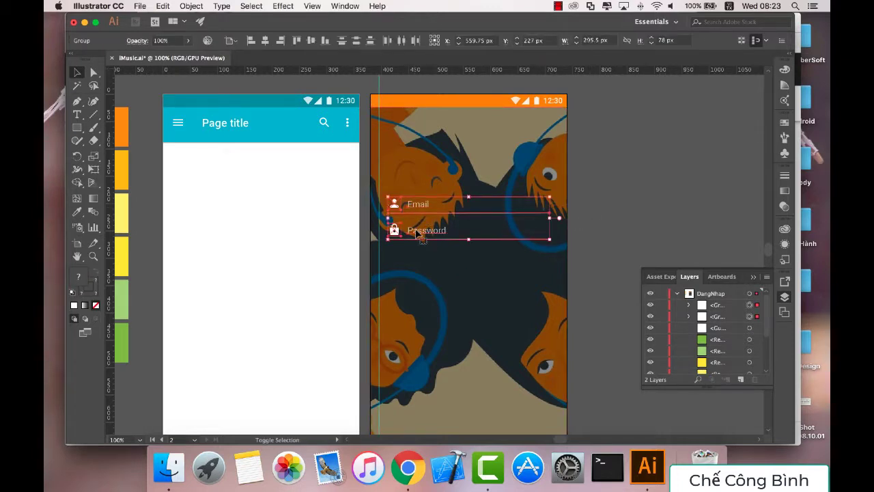
pyautogui.rightClick(418, 233)
pyautogui.click(439, 301)
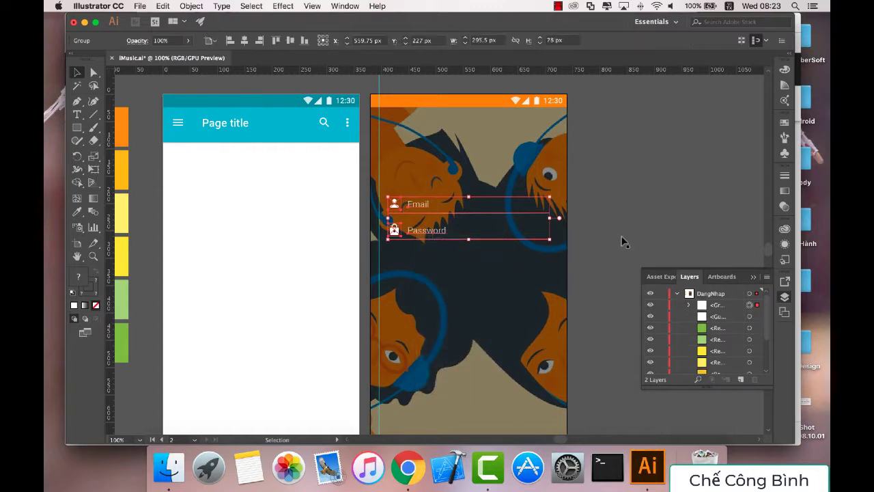
pyautogui.keyDown('shift'); pyautogui.click(489, 217); pyautogui.keyUp('shift')
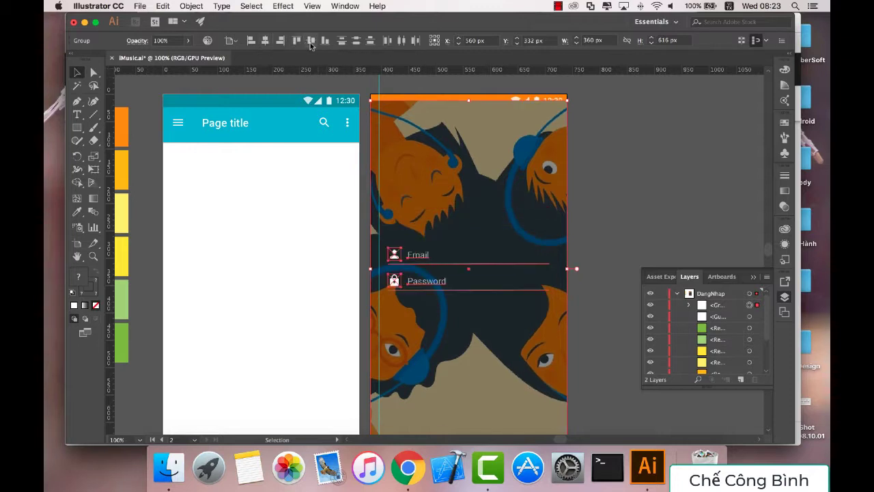
pyautogui.click(311, 40)
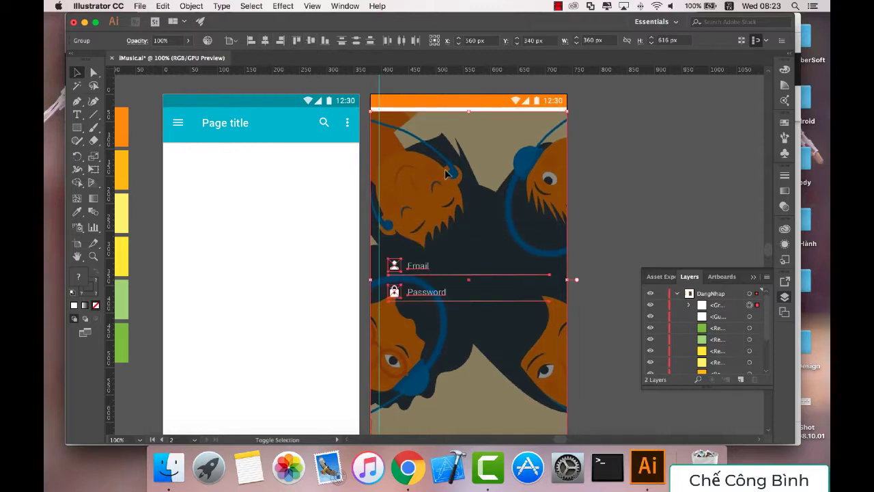
pyautogui.hotkey('shift', 'Up')
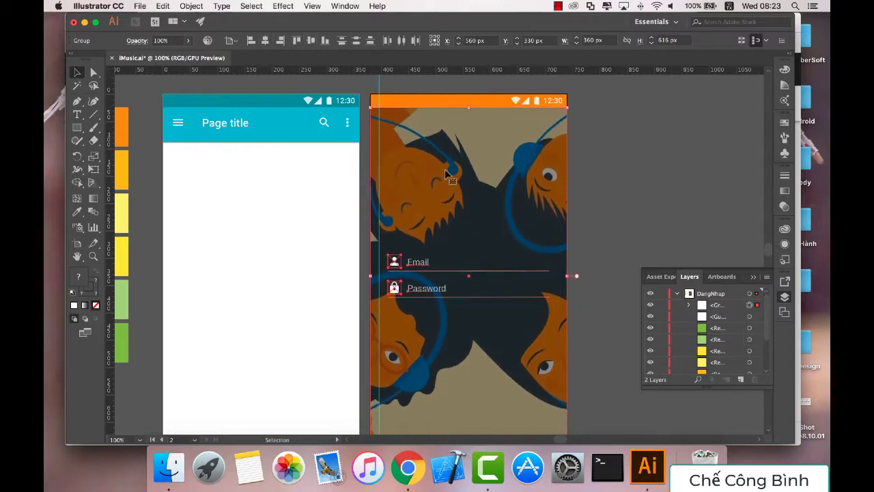
pyautogui.click(644, 226)
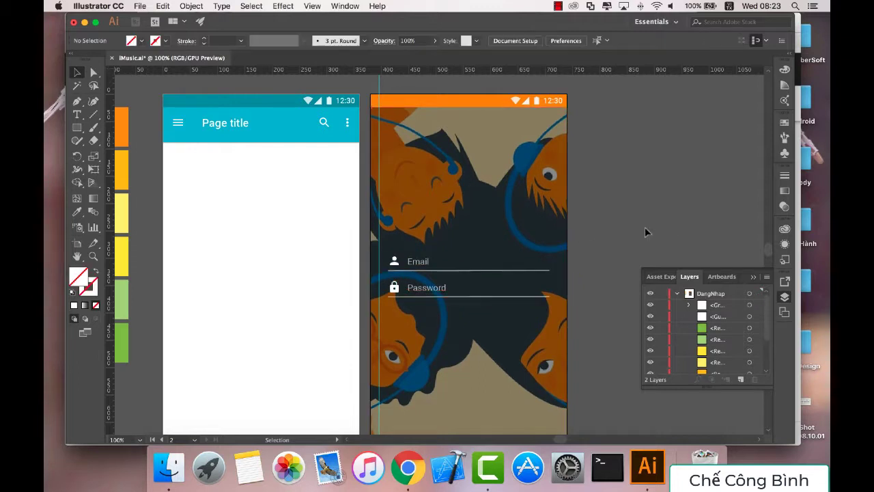
pyautogui.scroll(-3, 576, 234)
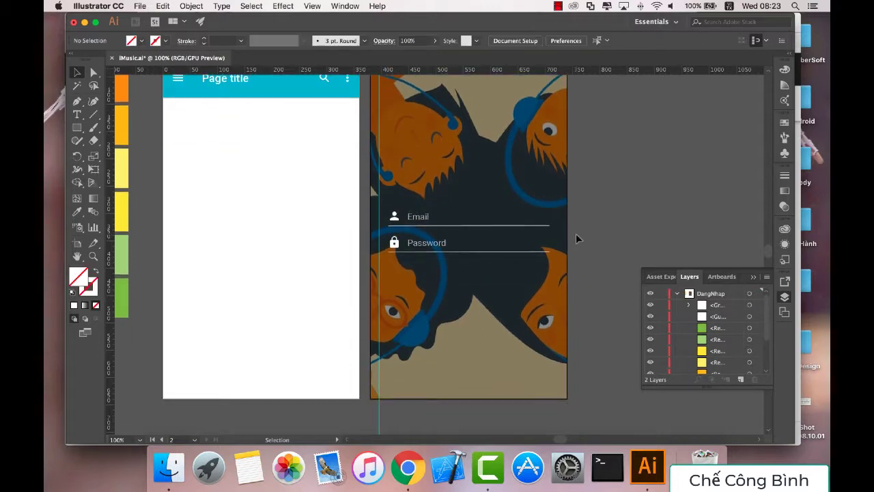
pyautogui.click(421, 224)
pyautogui.click(652, 166)
pyautogui.scroll(1, 652, 167)
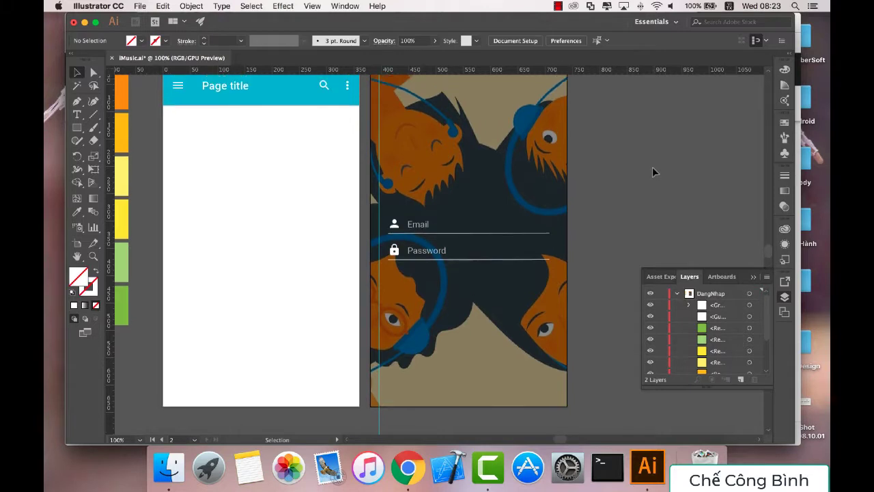
pyautogui.scroll(2, 652, 170)
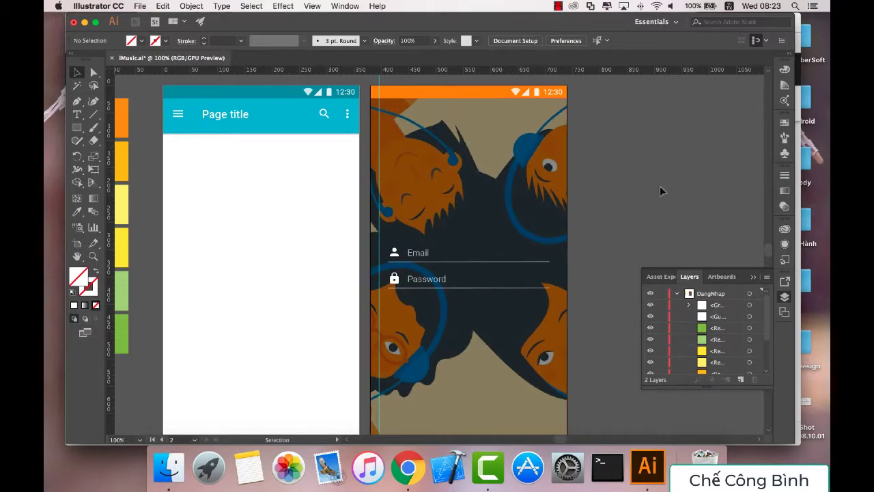
pyautogui.scroll(-1, 611, 189)
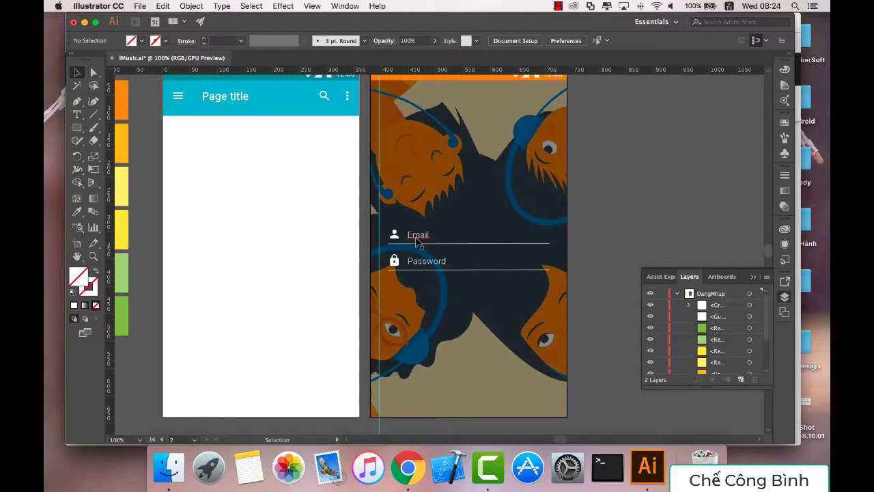
pyautogui.doubleClick(416, 238)
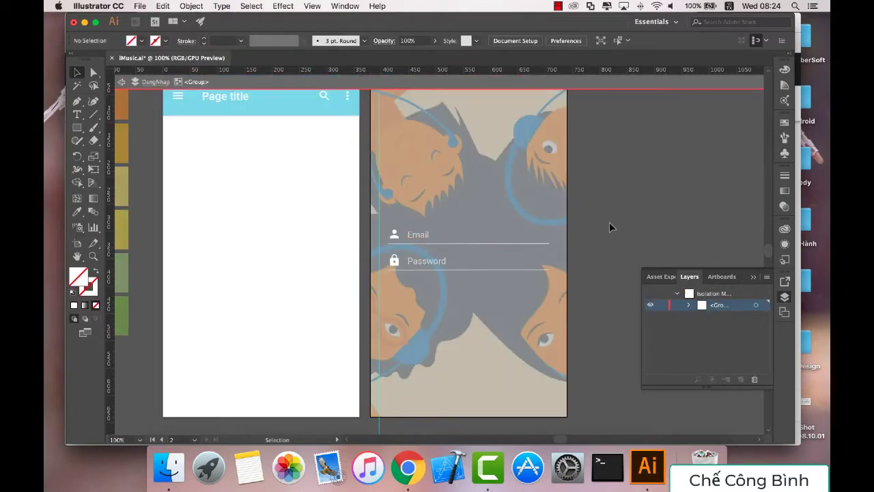
pyautogui.doubleClick(228, 179)
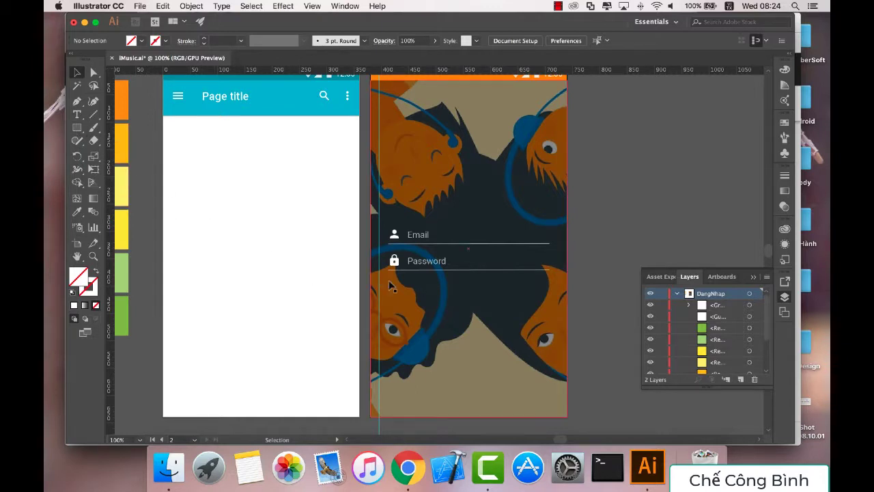
# Draw a 100 by 100 px test rounded rectangle, then delete it.
pyautogui.click(77, 127)
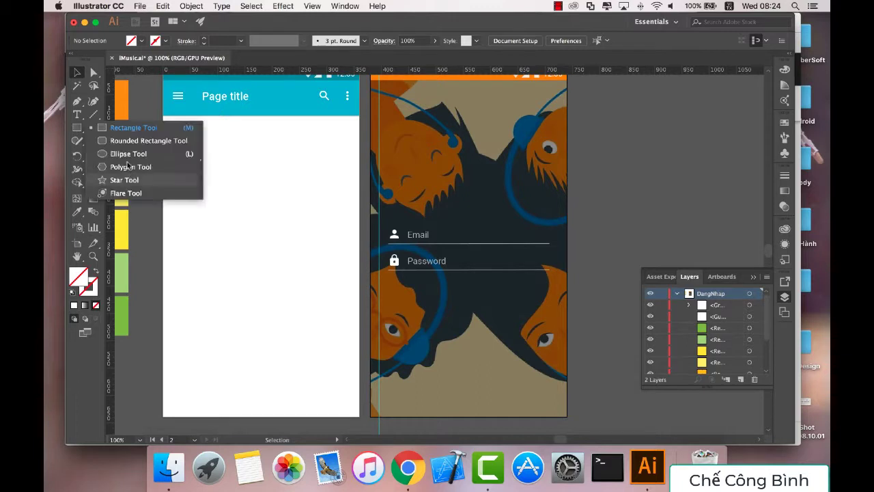
pyautogui.click(122, 141)
pyautogui.click(412, 328)
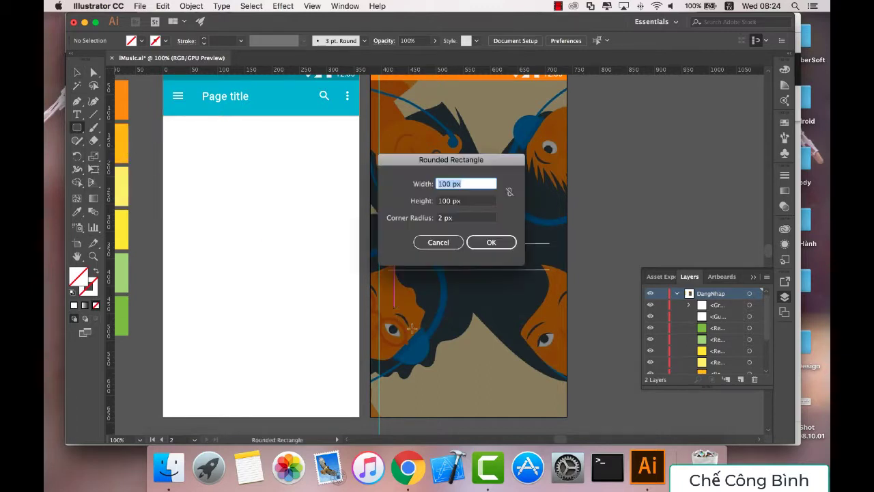
pyautogui.click(490, 241)
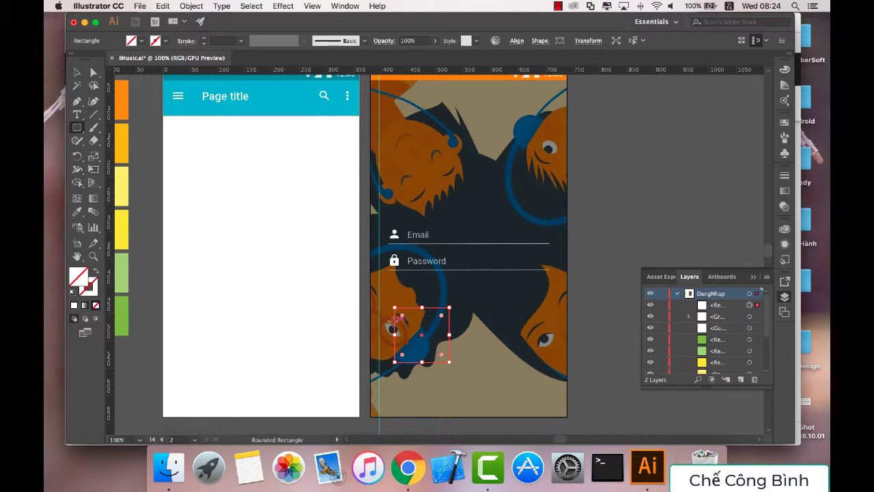
pyautogui.press('Delete')
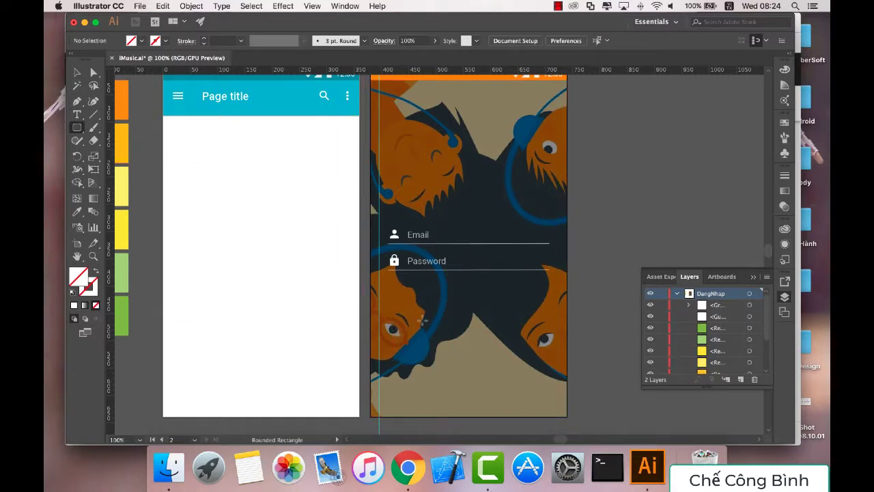
# Draw a rounded rectangle with height 56, then delete it.
pyautogui.click(421, 320)
pyautogui.click(442, 203)
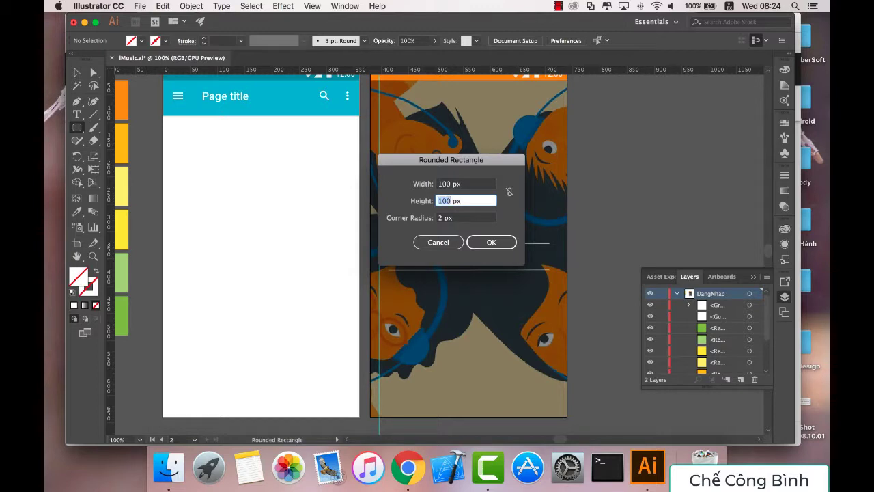
pyautogui.write('56')
pyautogui.click(448, 184)
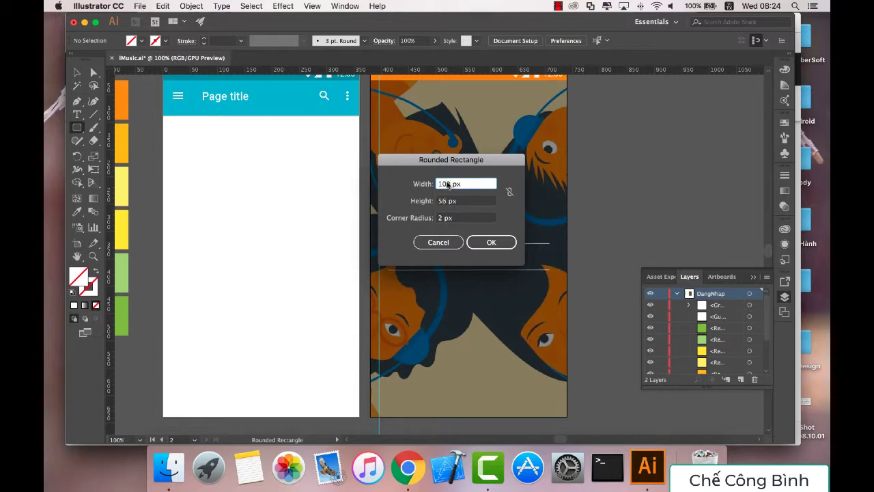
pyautogui.click(491, 243)
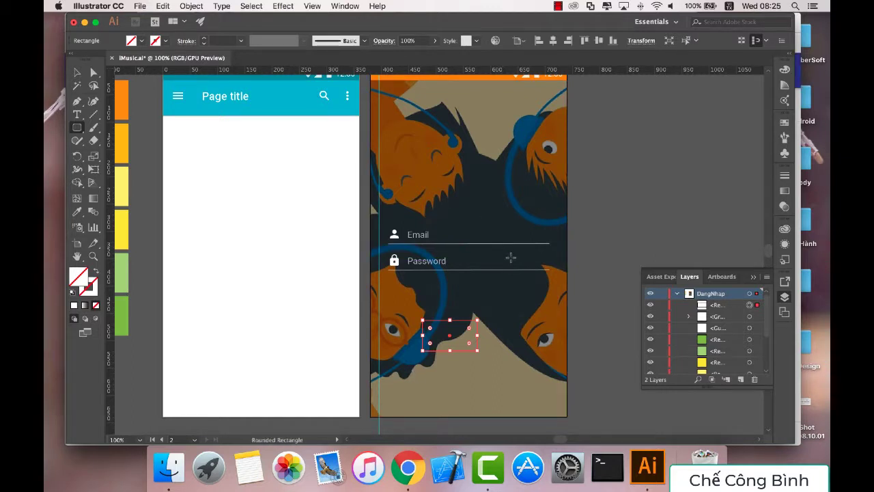
pyautogui.press('Delete')
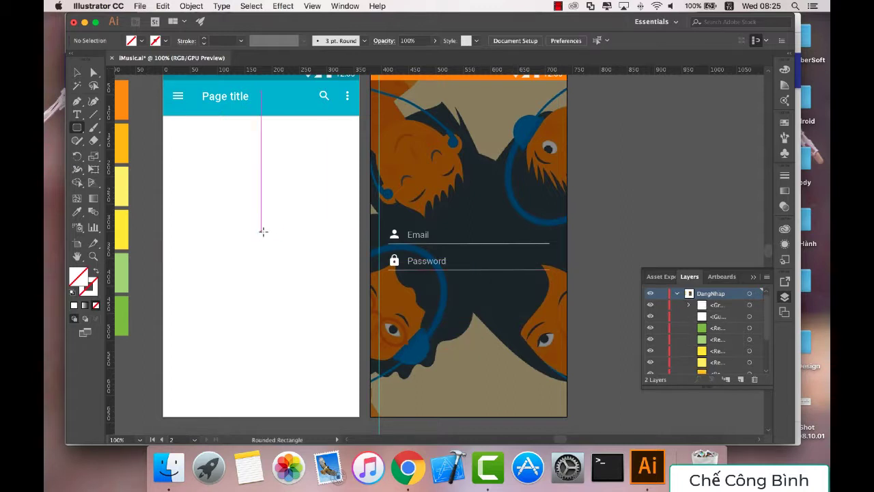
# Create a 100 by 38 px rounded rectangle with 2 px corners below the Password field.
pyautogui.click(412, 304)
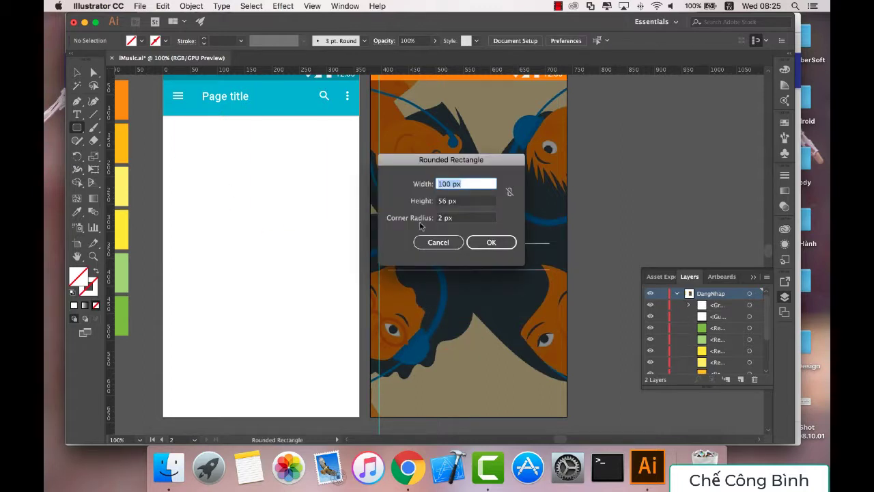
pyautogui.click(442, 200)
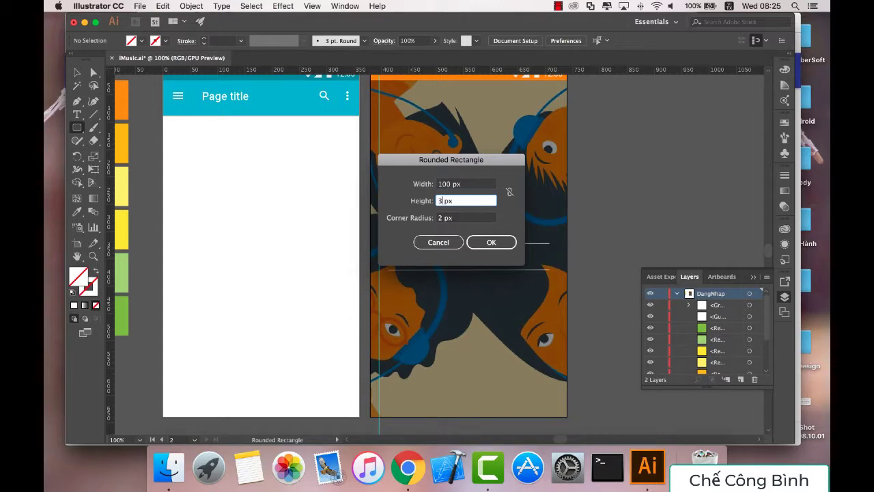
pyautogui.press('Return')
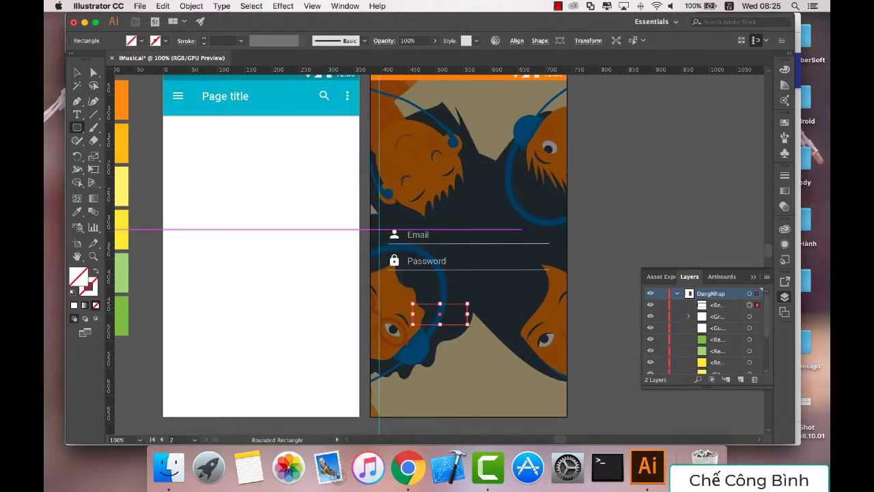
pyautogui.press('v')
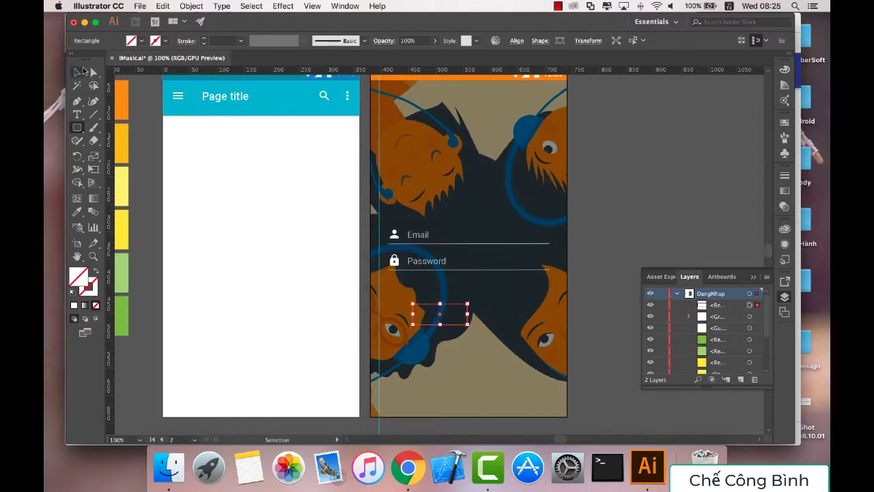
pyautogui.click(142, 41)
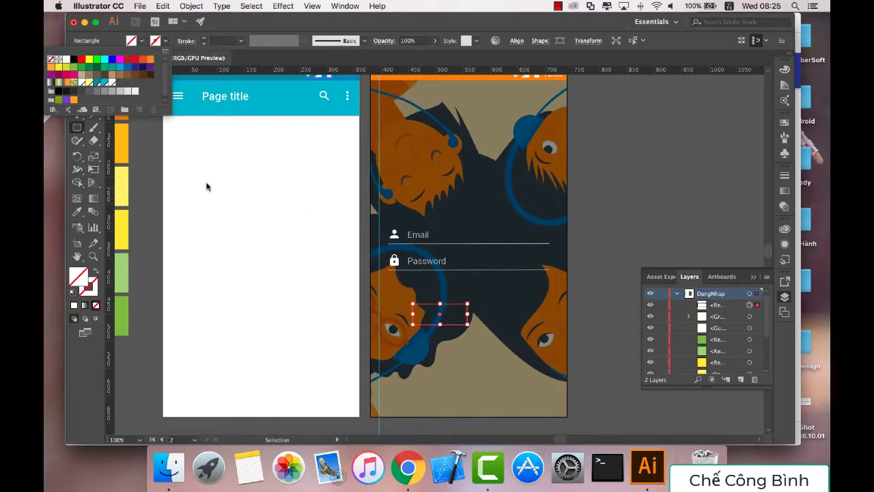
pyautogui.click(150, 197)
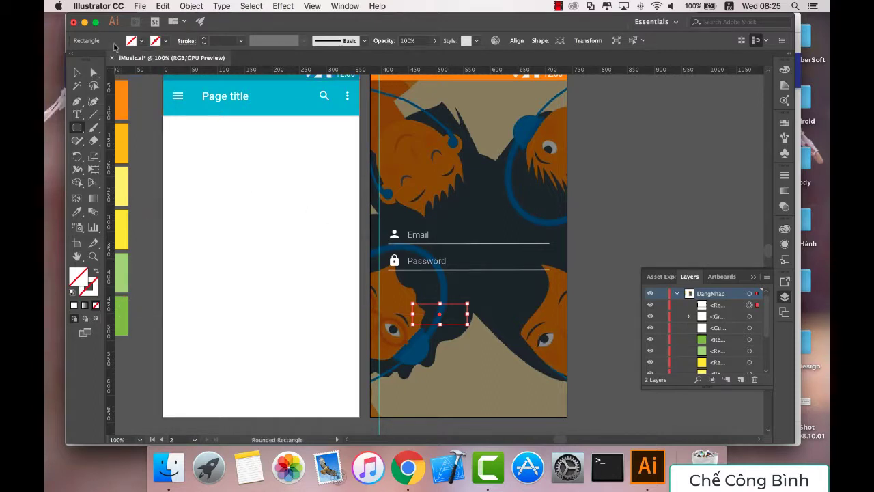
pyautogui.press('v')
pyautogui.scroll(1, 286, 241)
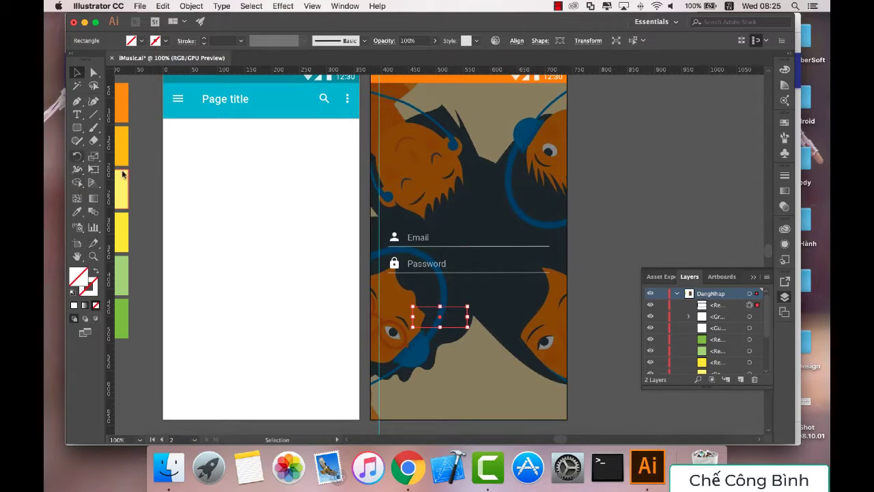
# Widen the rectangle to the right, show the grid at 200% zoom, and drag out vertical guides.
pyautogui.moveTo(467, 316); pyautogui.dragTo(550, 314)
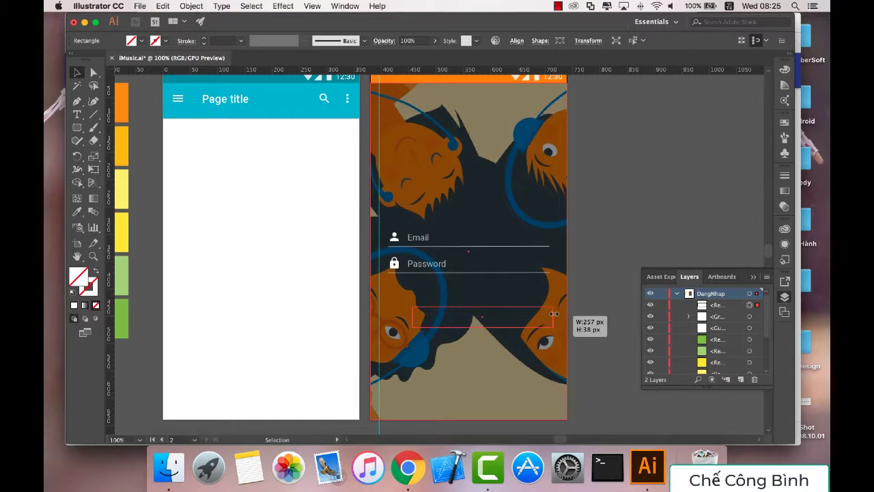
pyautogui.press('super+apostrophe')
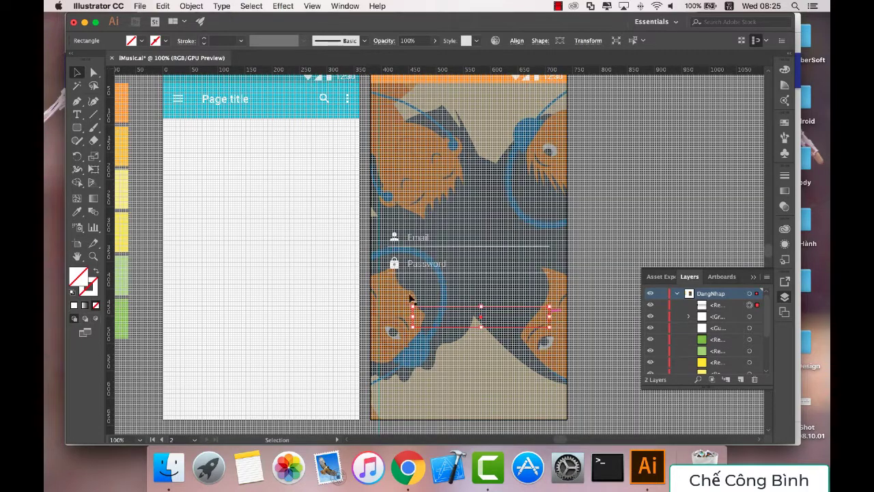
pyautogui.click(137, 438)
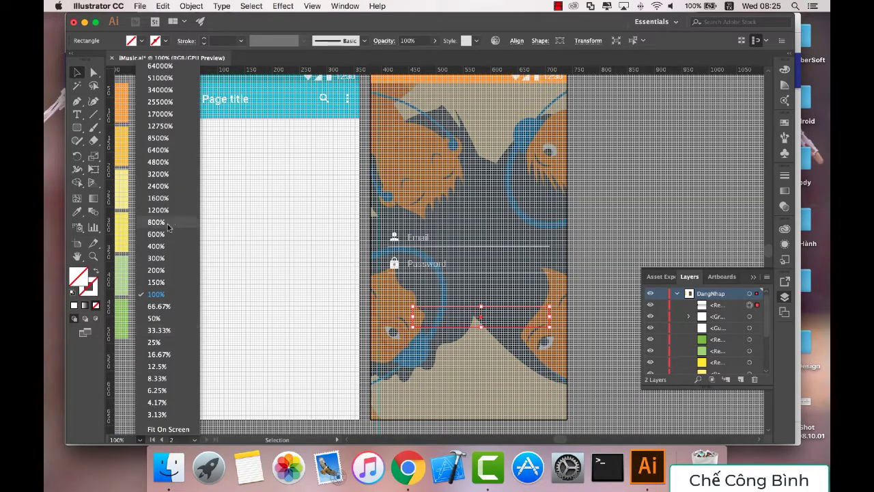
pyautogui.click(162, 278)
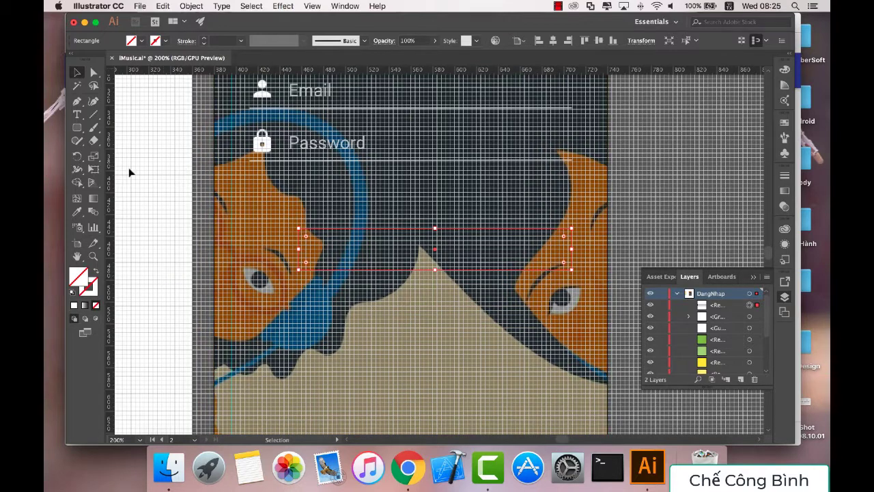
pyautogui.moveTo(111, 175); pyautogui.dragTo(456, 186)
pyautogui.moveTo(576, 191); pyautogui.dragTo(573, 193)
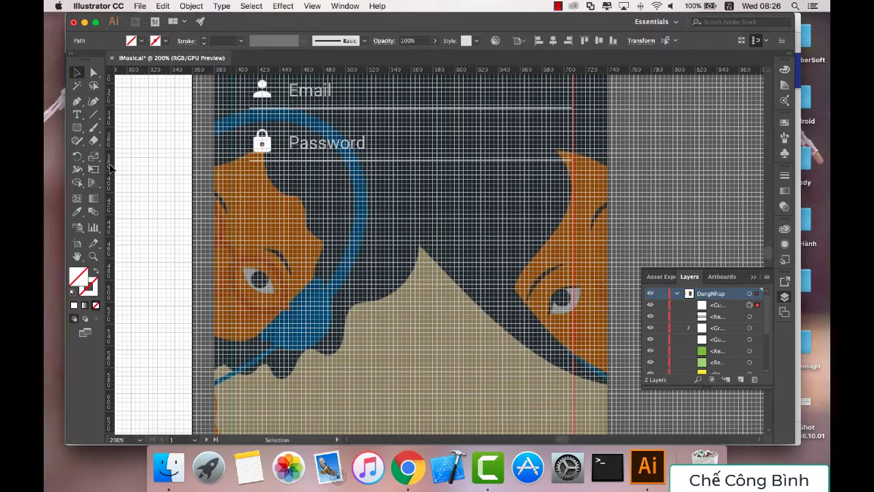
pyautogui.moveTo(109, 167); pyautogui.dragTo(326, 201)
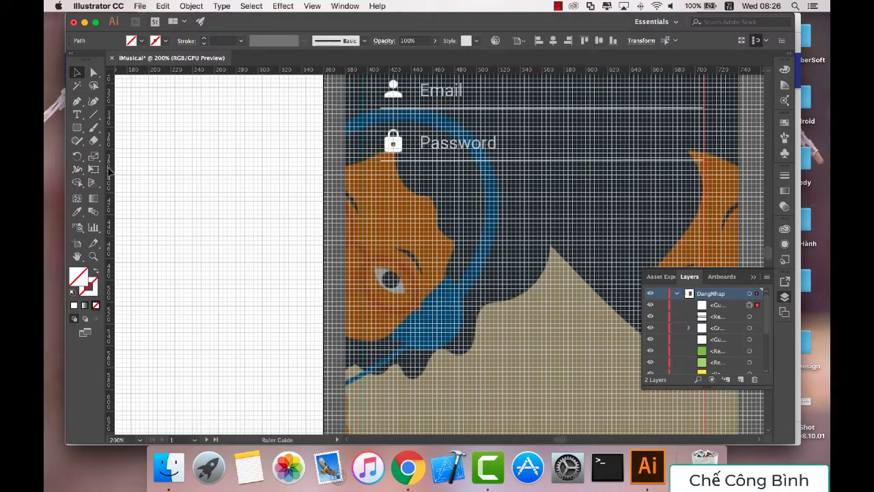
pyautogui.hscroll(3, 326, 201)
pyautogui.hscroll(5, 325, 201)
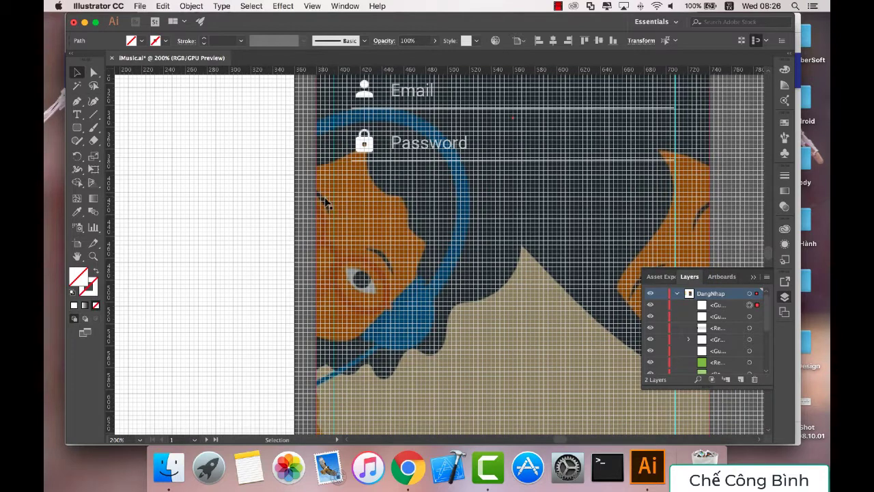
# Align a guide with the fields' left edge and stretch the button rectangle between the guides.
pyautogui.moveTo(335, 197); pyautogui.dragTo(351, 198)
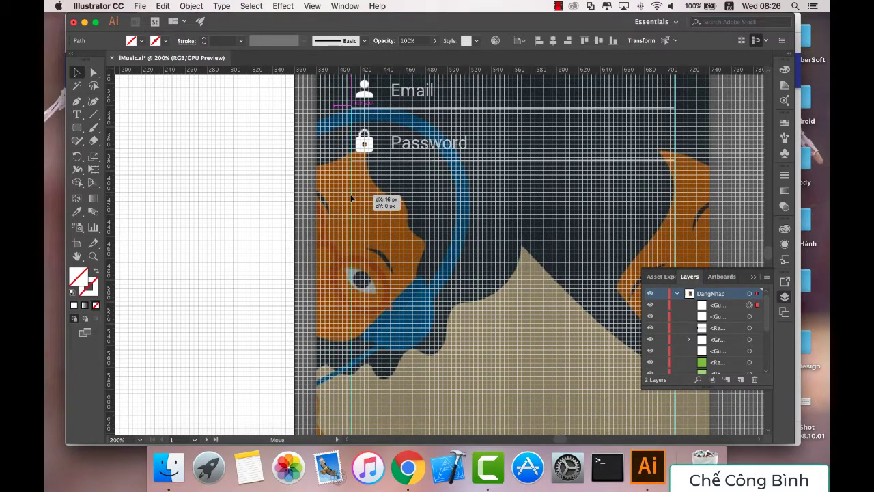
pyautogui.click(538, 228)
pyautogui.moveTo(401, 250); pyautogui.dragTo(351, 252)
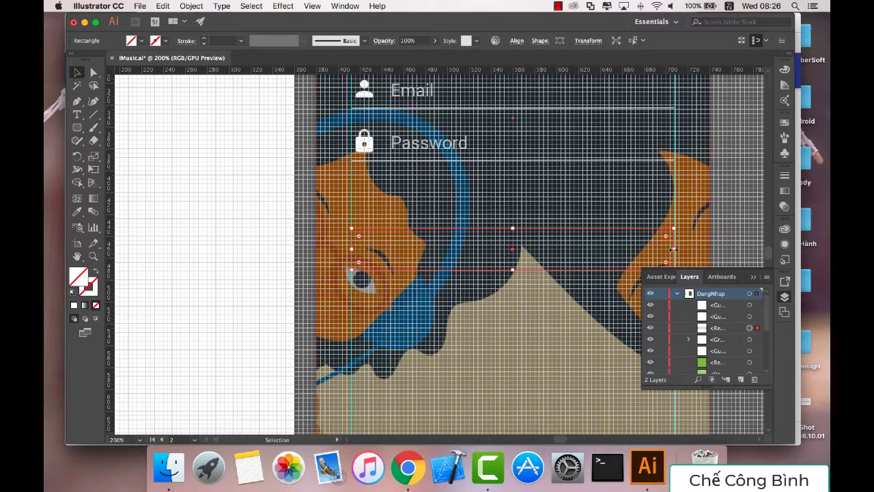
pyautogui.moveTo(673, 250); pyautogui.dragTo(676, 250)
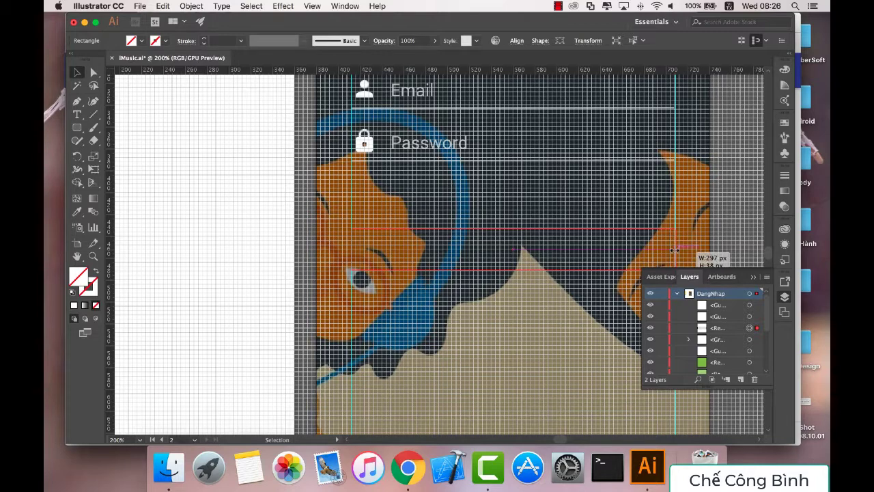
pyautogui.moveTo(676, 251); pyautogui.dragTo(674, 251)
# Delete the two stray vertical guides on the left and right.
pyautogui.click(674, 205)
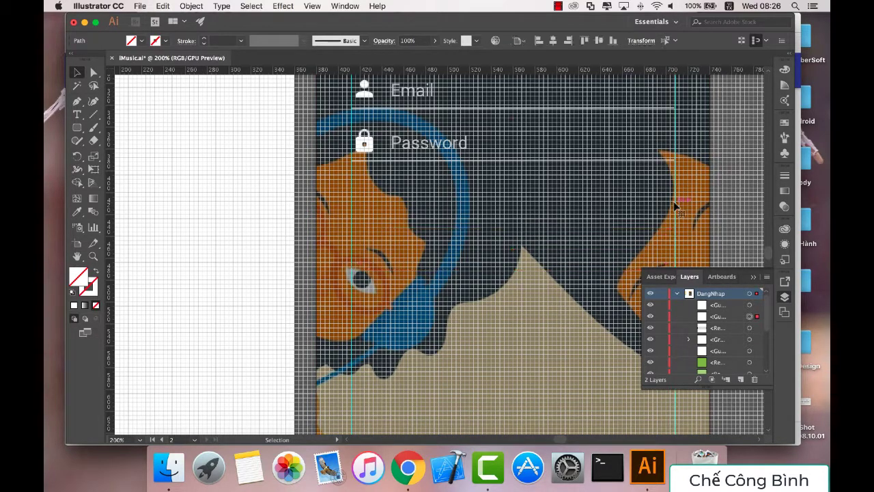
pyautogui.press('Delete')
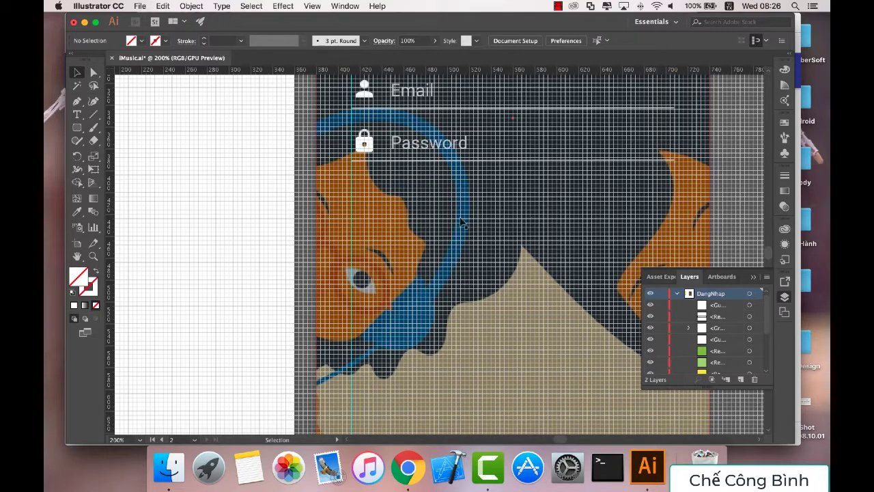
pyautogui.click(351, 205)
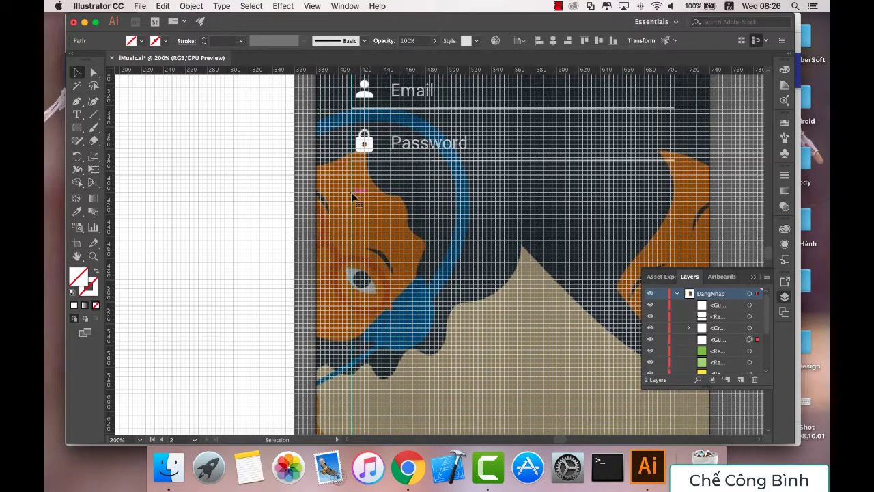
pyautogui.press('Delete')
# Hide the grid and undo twice to bring back the alignment guides.
pyautogui.press('super+apostrophe')
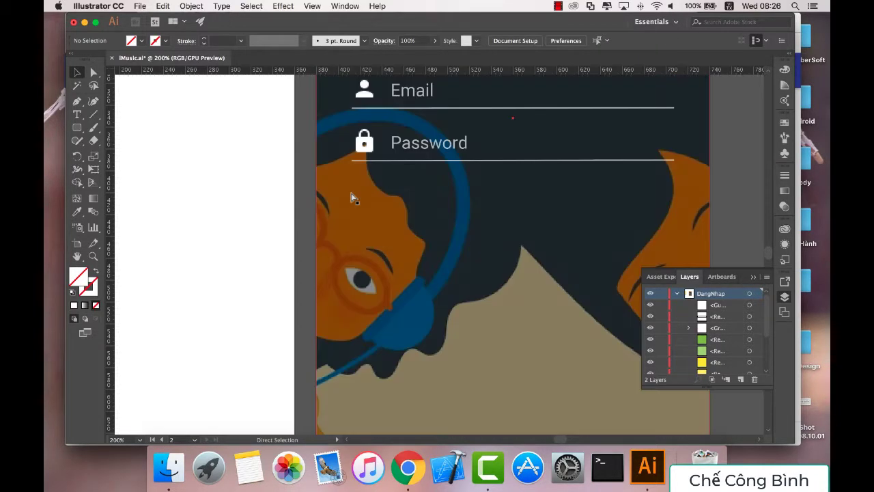
pyautogui.click(425, 283)
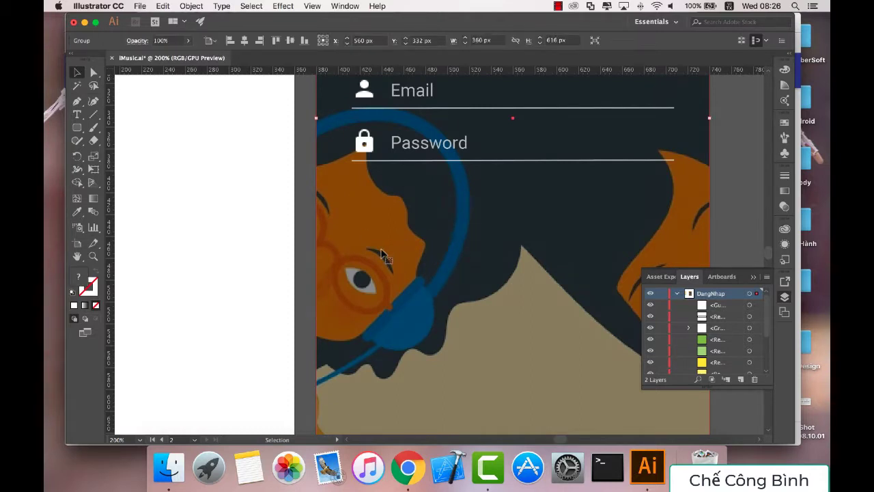
pyautogui.press('super+z')
pyautogui.press('super+z')
pyautogui.press('super+z')
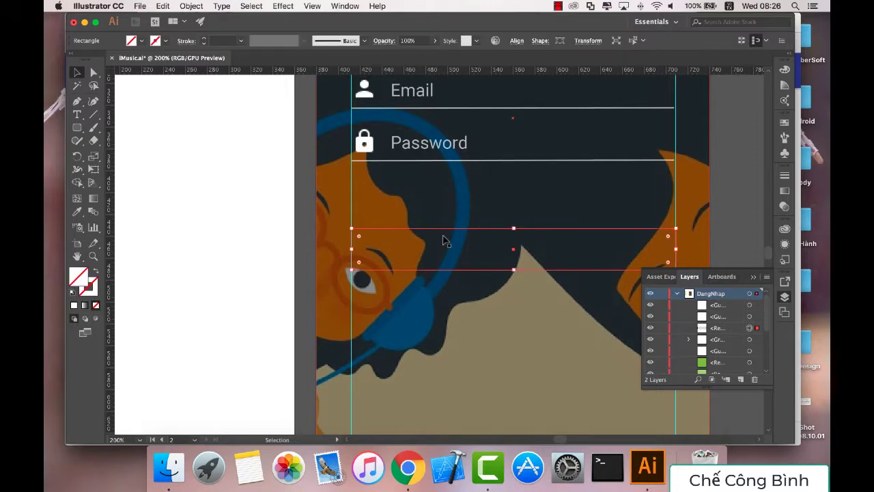
pyautogui.press('super+z')
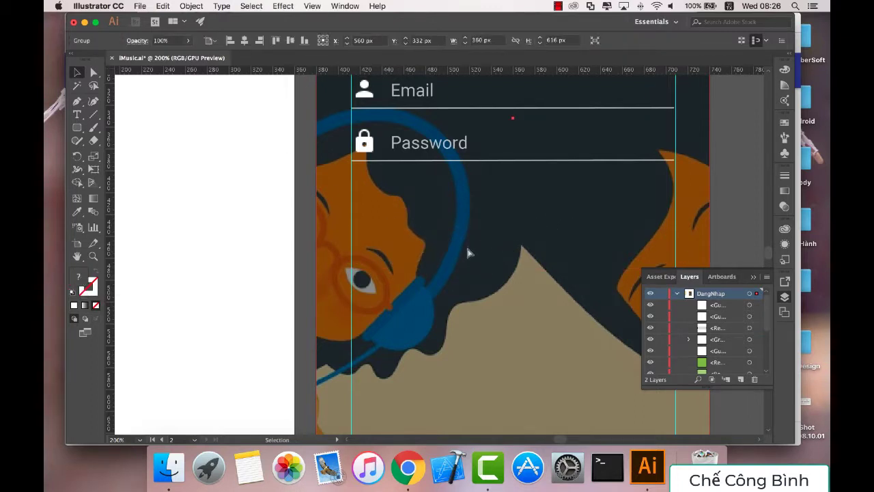
pyautogui.press('a')
pyautogui.press('v')
# Fill the button rectangle with yellow and delete the remaining right-hand guide.
pyautogui.click(497, 229)
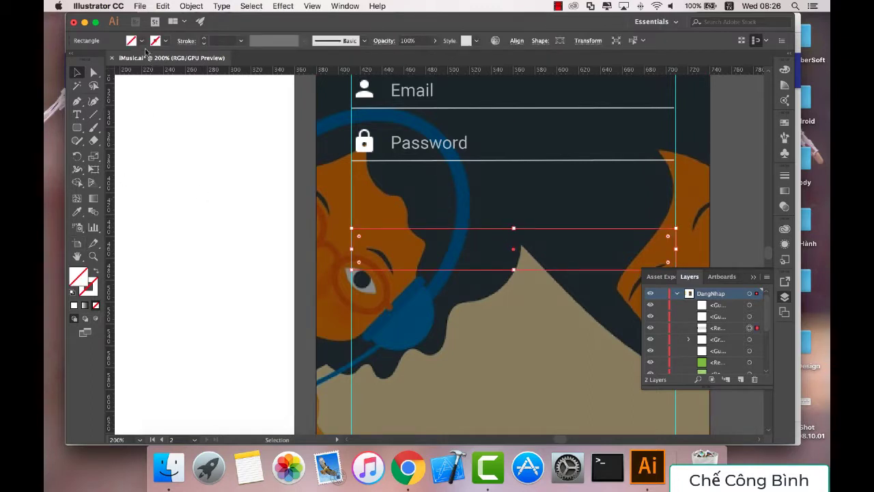
pyautogui.click(141, 41)
pyautogui.click(89, 60)
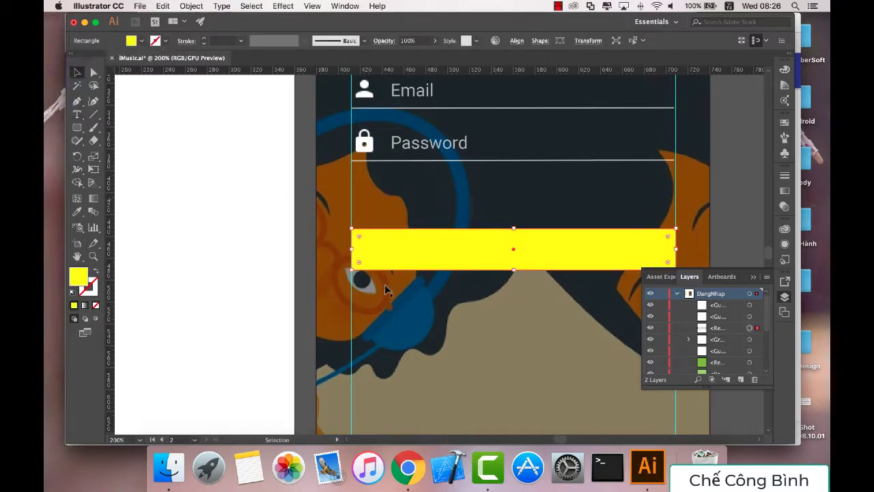
pyautogui.click(407, 261)
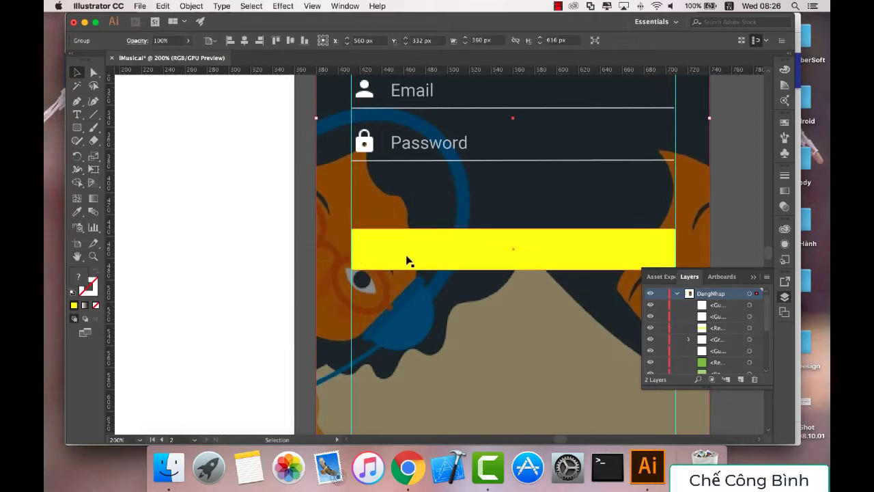
pyautogui.click(354, 210)
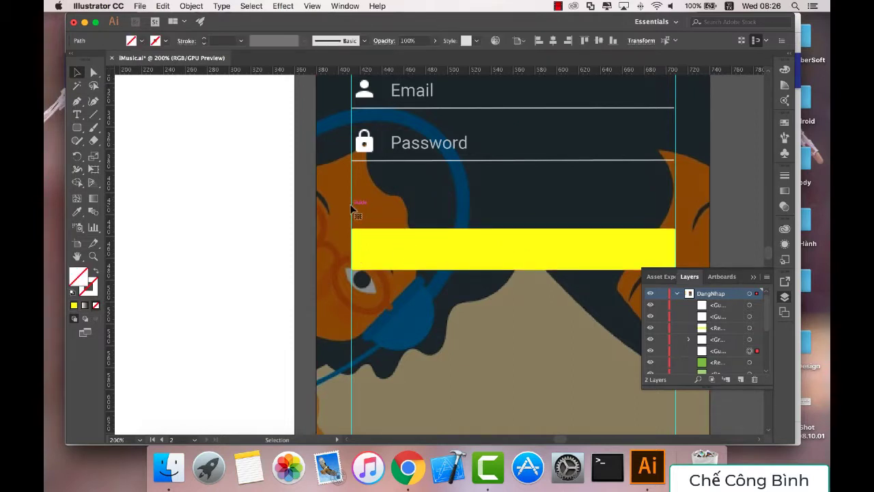
pyautogui.click(674, 207)
pyautogui.press('Delete')
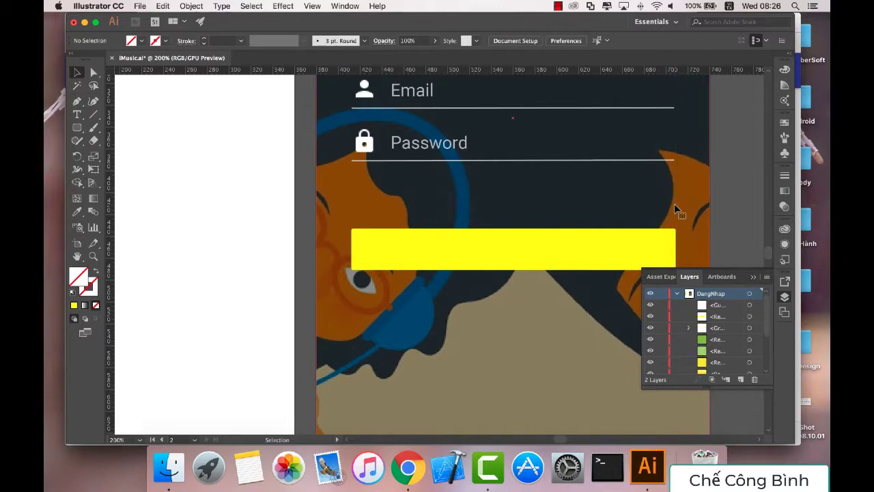
# At 100% zoom, eyedropper green, light green, then yellow palette swatches onto the button.
pyautogui.click(140, 439)
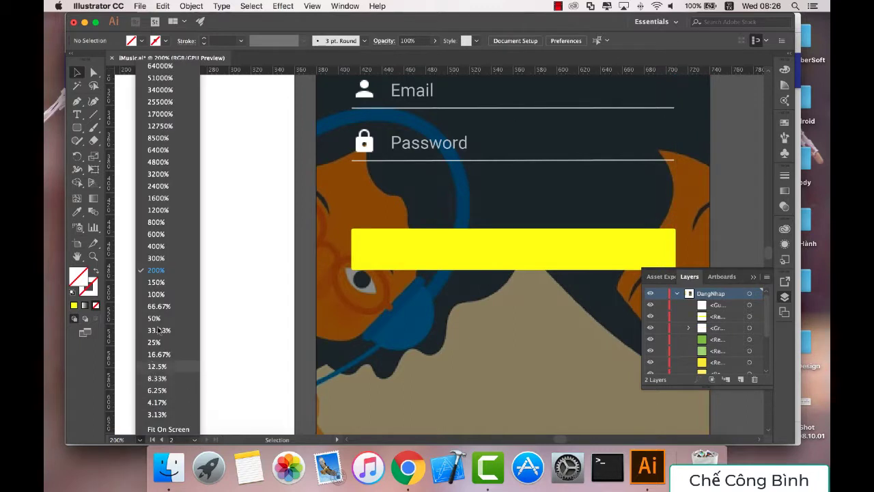
pyautogui.click(168, 306)
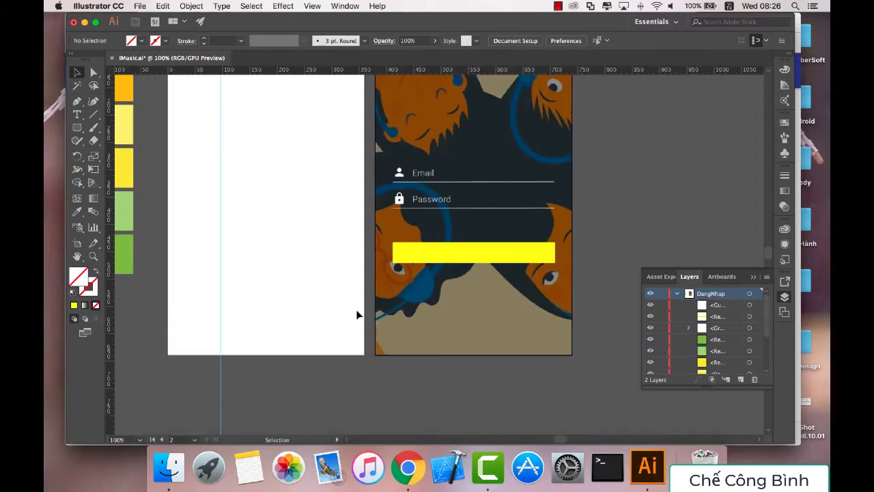
pyautogui.scroll(2, 356, 314)
pyautogui.scroll(3, 356, 314)
pyautogui.scroll(2, 355, 314)
pyautogui.scroll(-2, 356, 314)
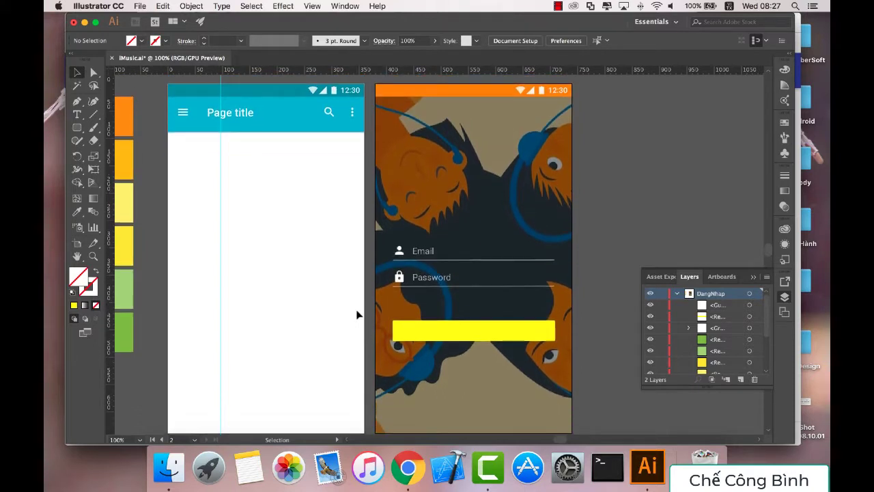
pyautogui.click(415, 316)
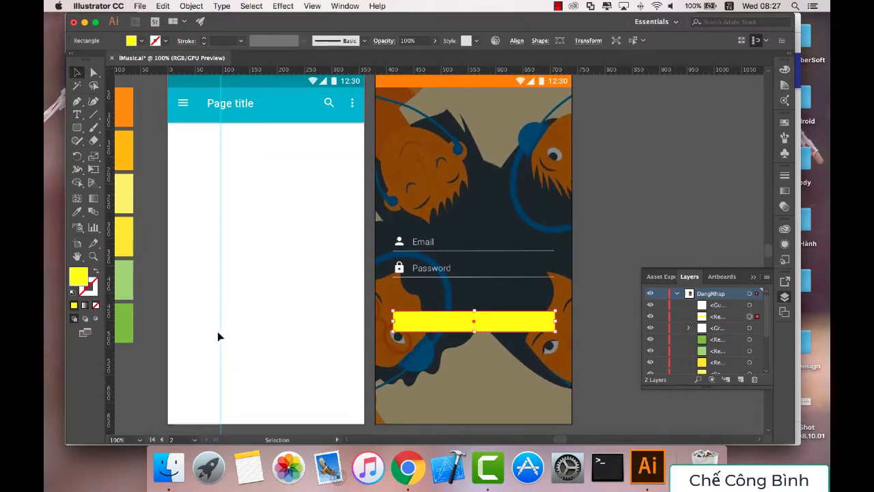
pyautogui.click(77, 212)
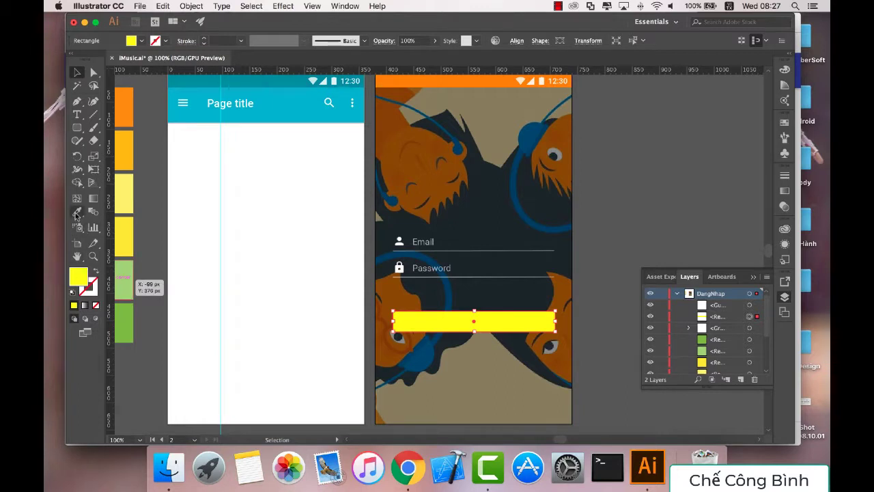
pyautogui.click(129, 312)
pyautogui.click(123, 276)
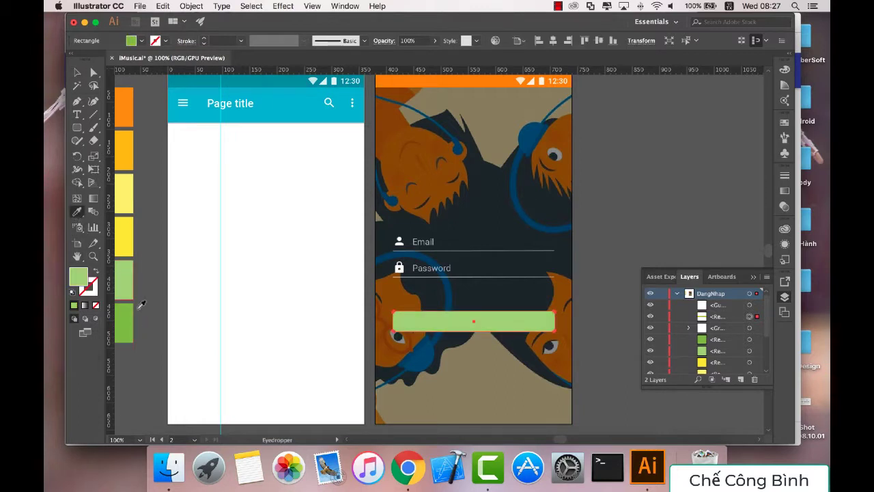
pyautogui.click(138, 319)
pyautogui.click(137, 252)
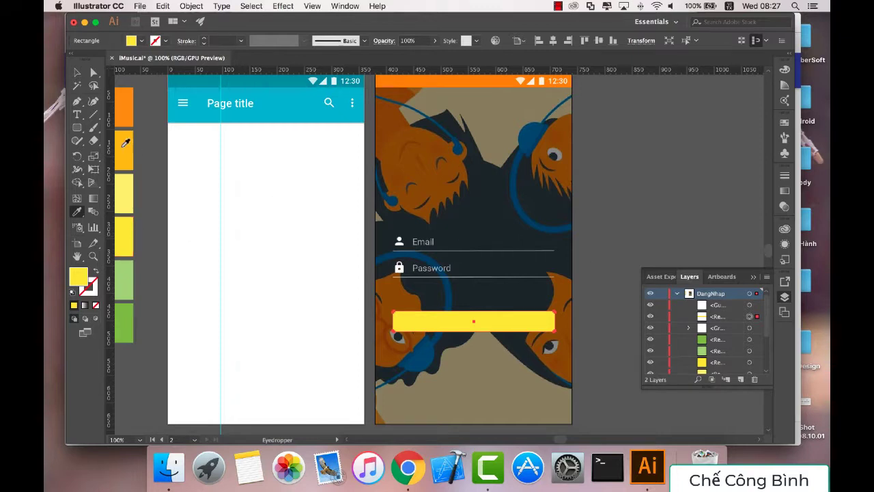
pyautogui.press('v')
# Eyedropper the orange, then the amber palette swatch onto the login button.
pyautogui.click(623, 269)
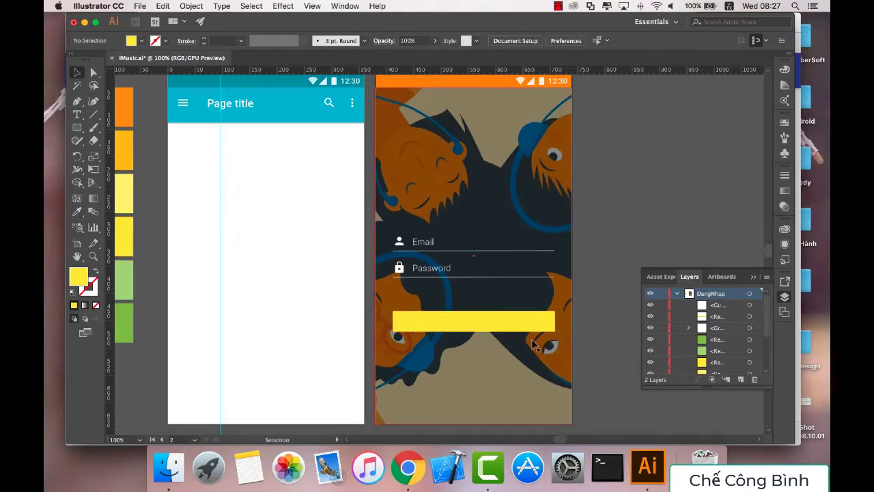
pyautogui.click(517, 324)
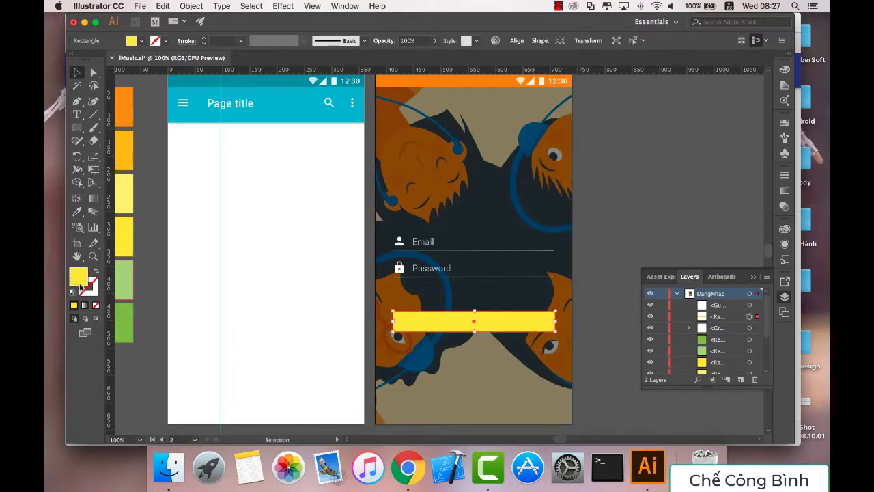
pyautogui.click(77, 211)
pyautogui.click(124, 110)
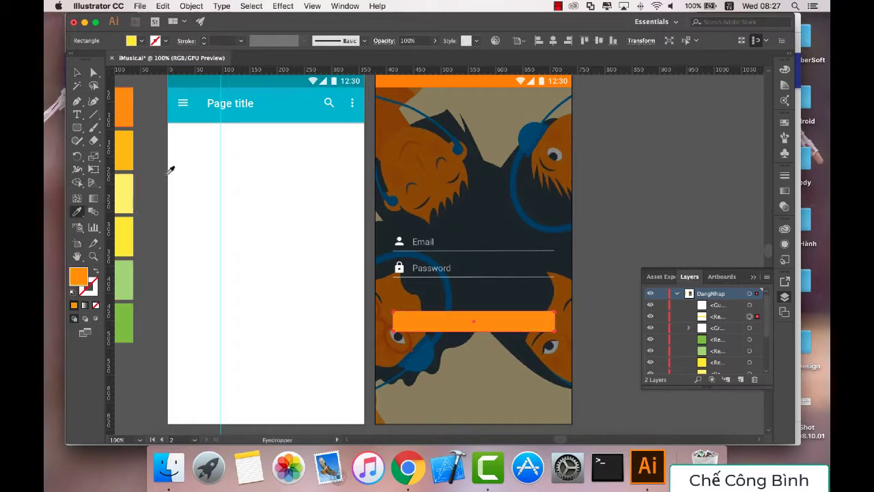
pyautogui.click(124, 153)
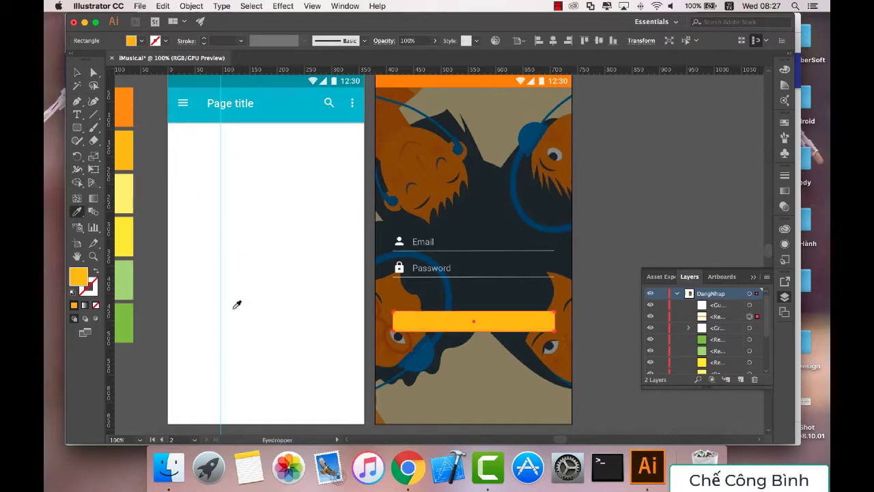
pyautogui.press('v')
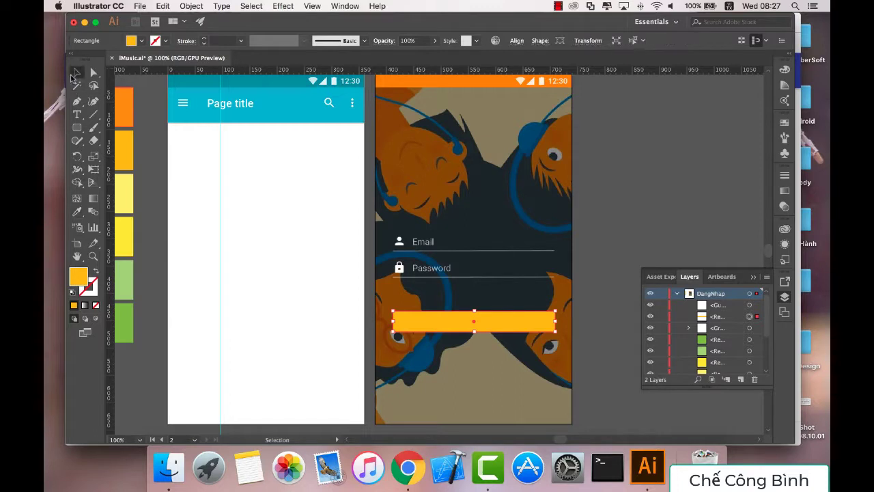
# Review the amber button, then select the orange status bar at the top.
pyautogui.click(595, 229)
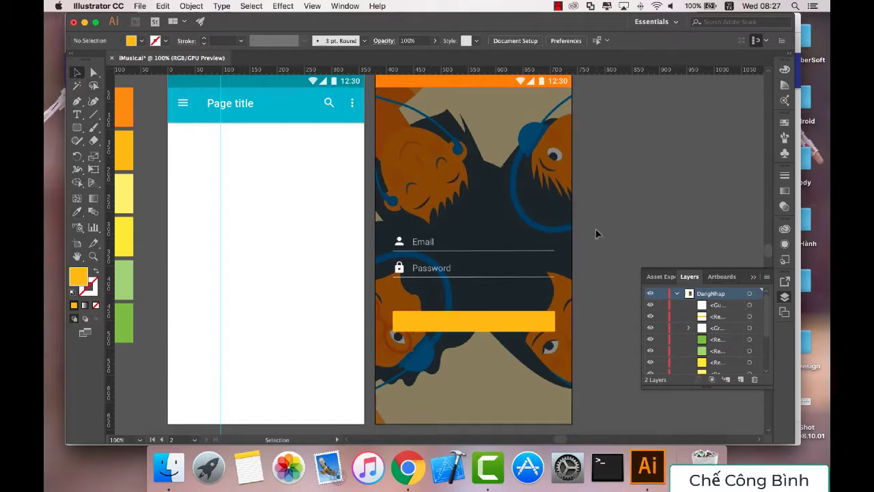
pyautogui.click(539, 326)
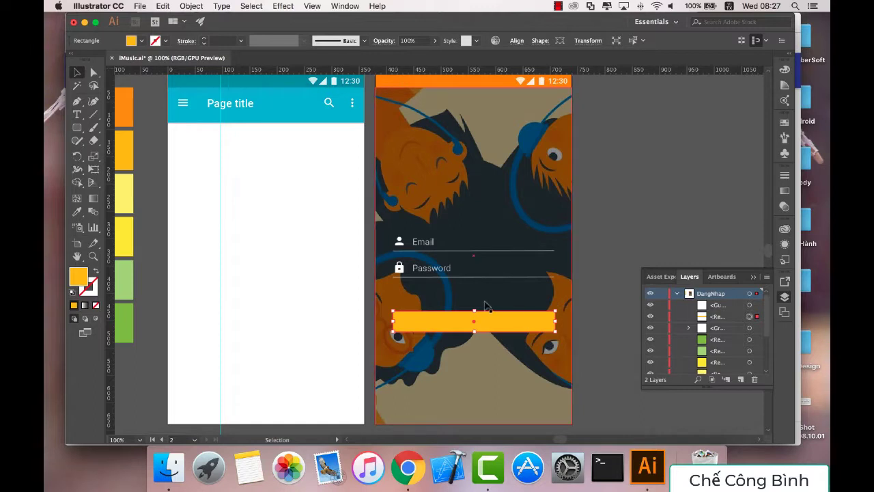
pyautogui.click(613, 231)
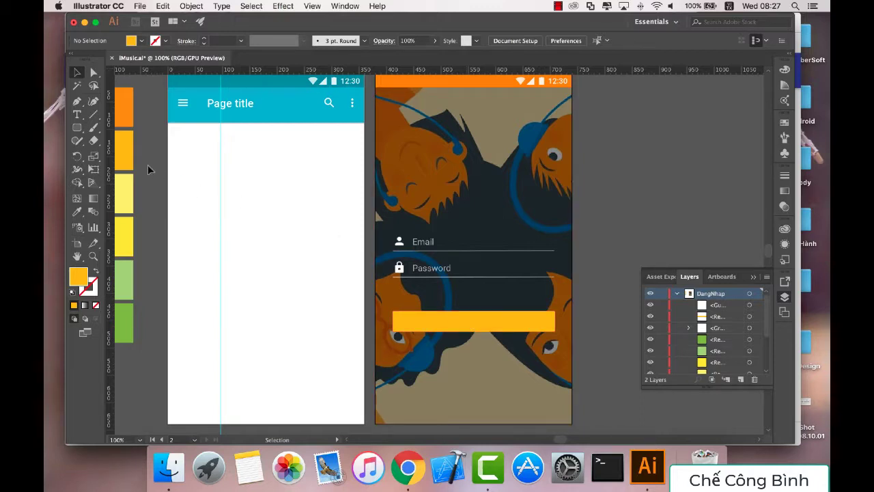
pyautogui.click(434, 329)
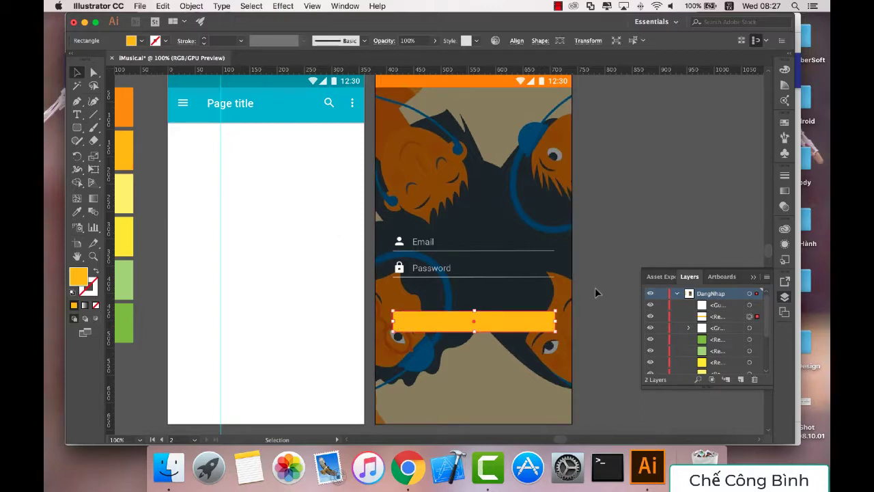
pyautogui.click(409, 79)
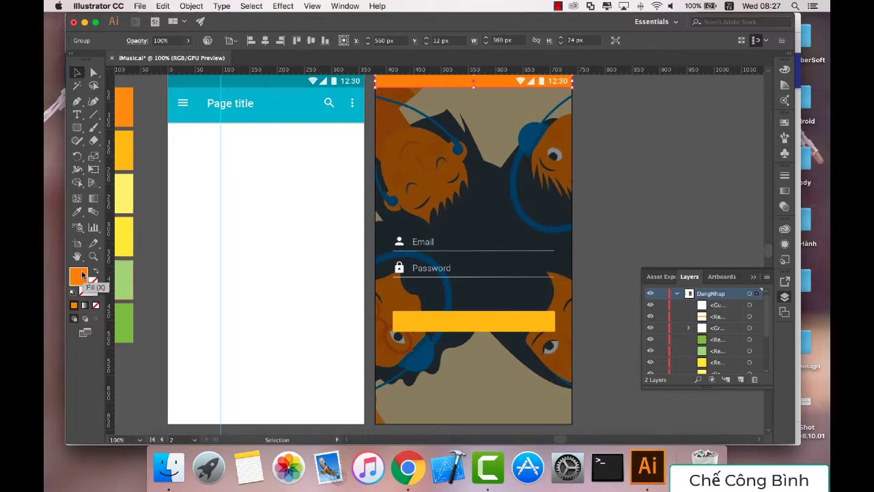
# Change the status bar fill from FB8C00 to the darker orange DD7300.
pyautogui.doubleClick(80, 276)
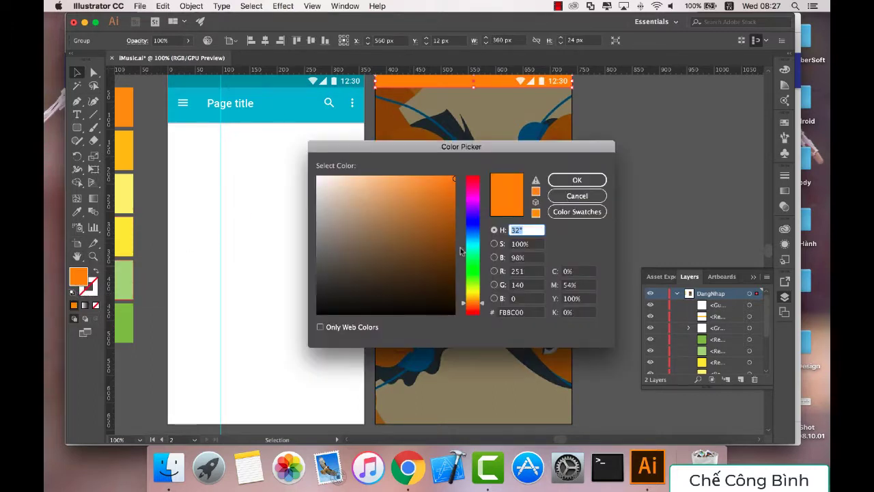
pyautogui.click(452, 195)
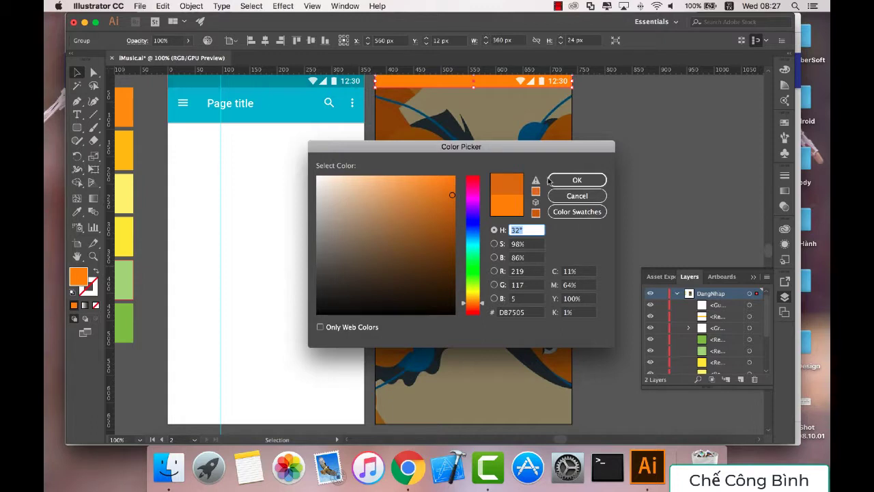
pyautogui.click(454, 193)
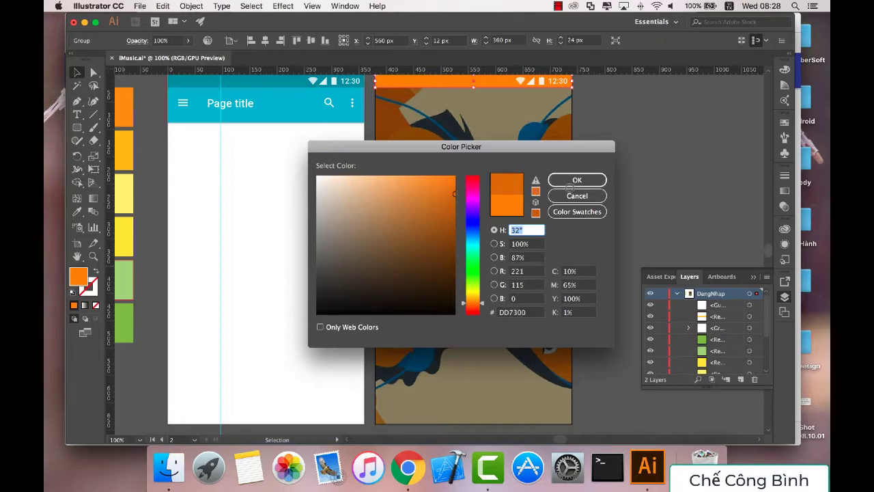
pyautogui.click(576, 181)
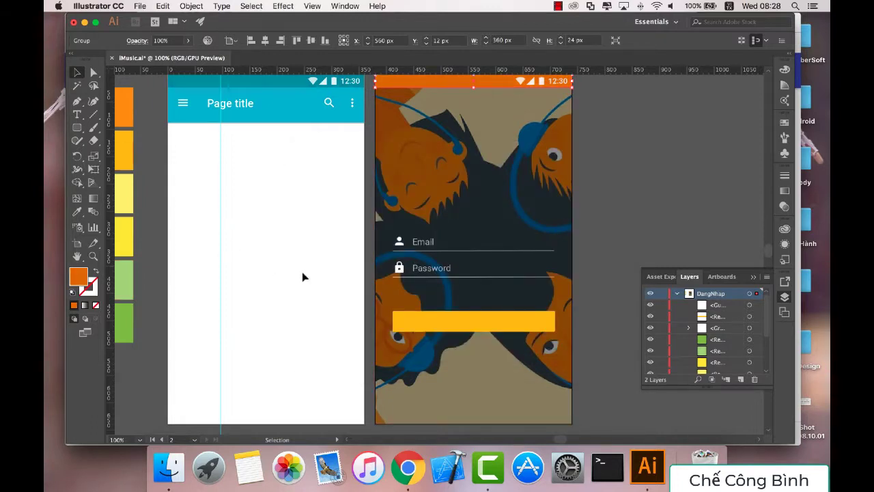
pyautogui.click(589, 249)
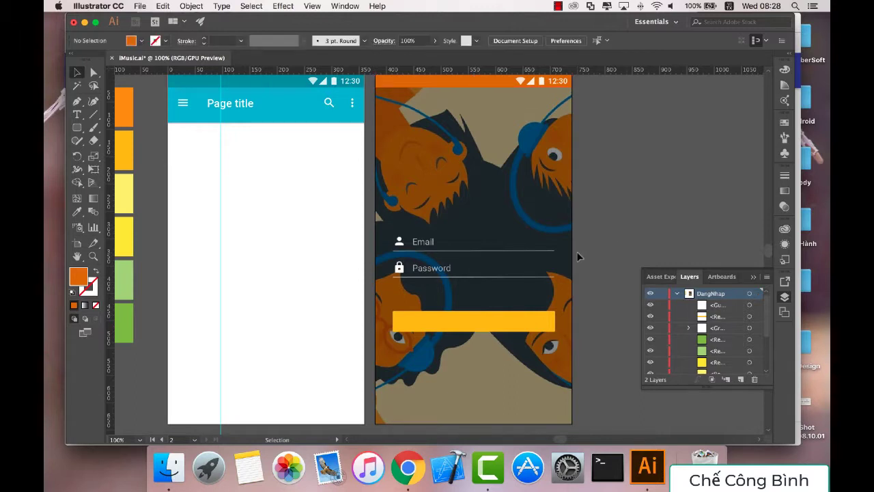
# Eyedropper green, orange, yellow, green, then orange palette swatches onto the login button, ending orange.
pyautogui.click(476, 323)
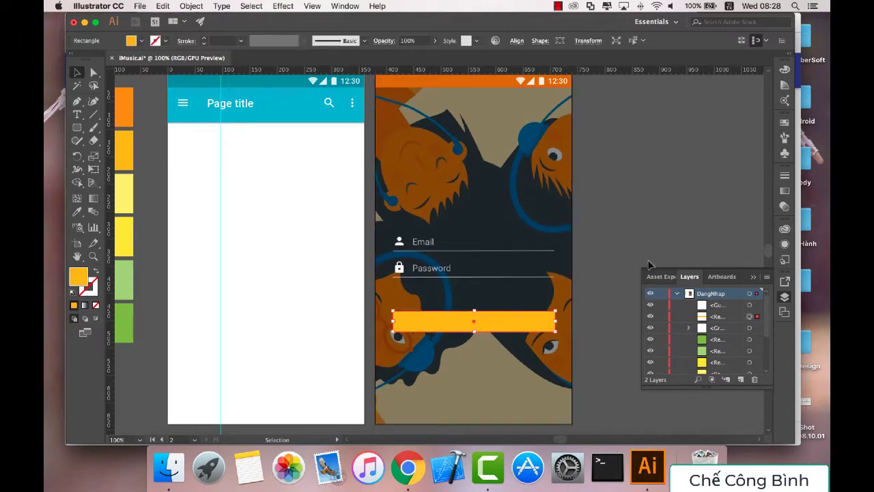
pyautogui.click(509, 318)
pyautogui.click(76, 212)
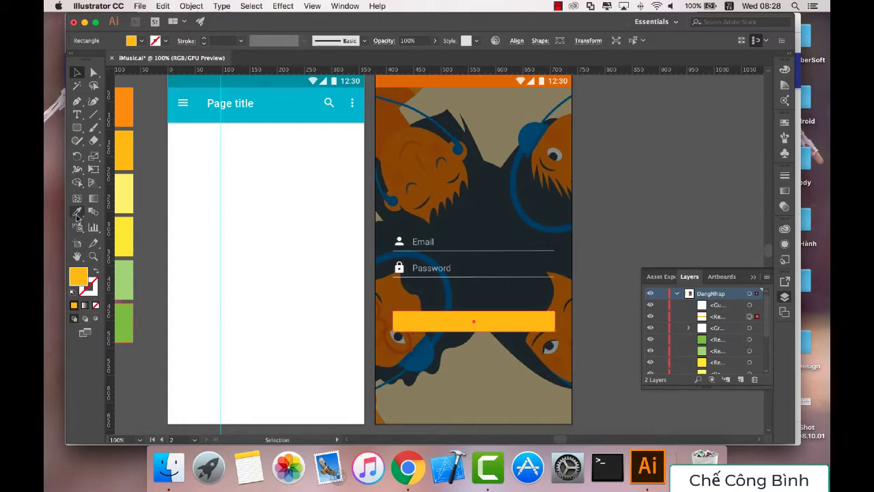
pyautogui.click(122, 315)
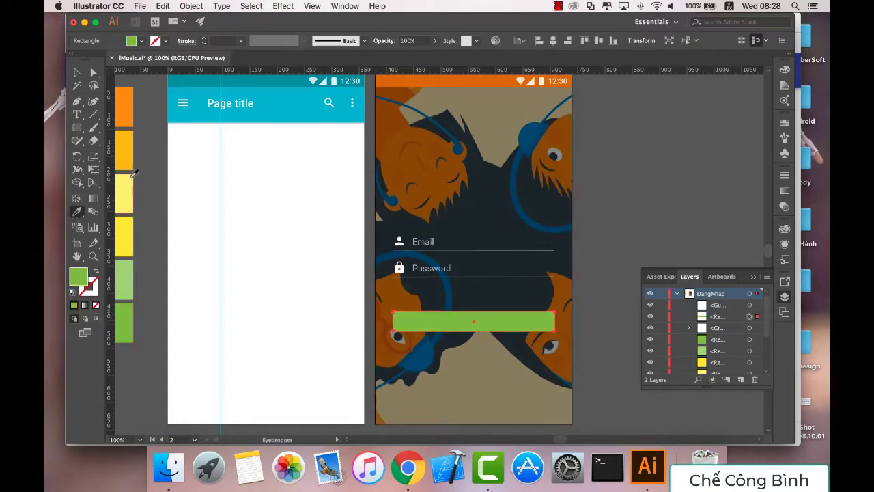
pyautogui.click(121, 102)
pyautogui.click(122, 231)
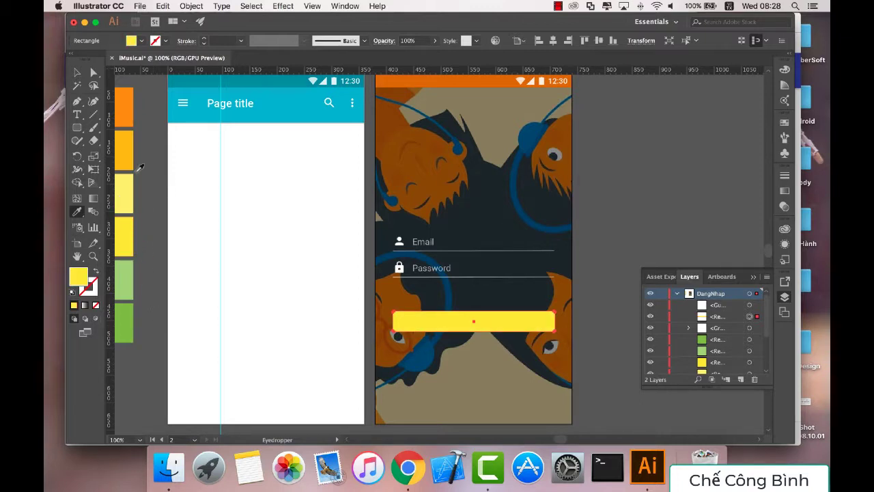
pyautogui.click(125, 310)
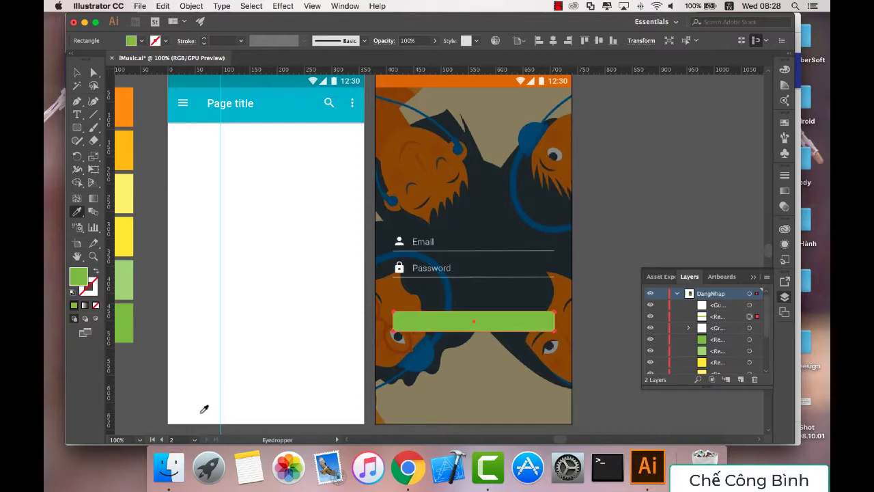
pyautogui.click(126, 109)
# Add a Stylize Drop Shadow to the orange button with a 2 px blur.
pyautogui.hotkey('ctrl', 'shift', 'a')
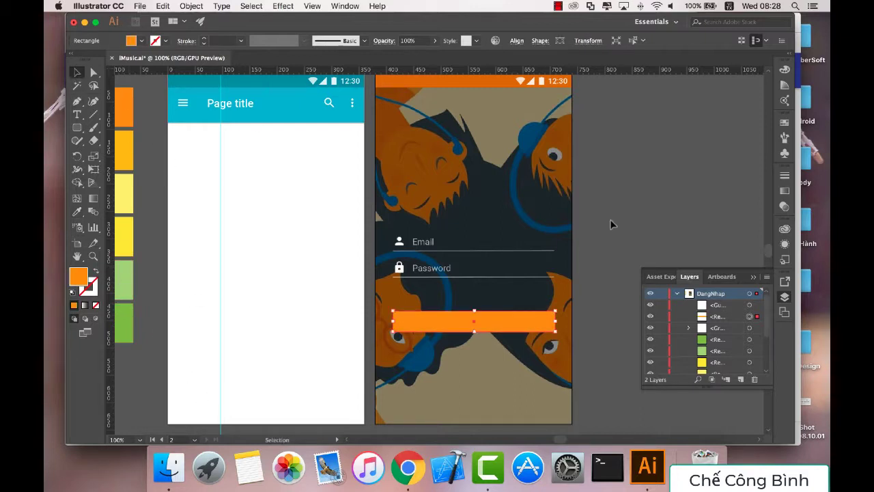
pyautogui.press('v')
pyautogui.click(541, 321)
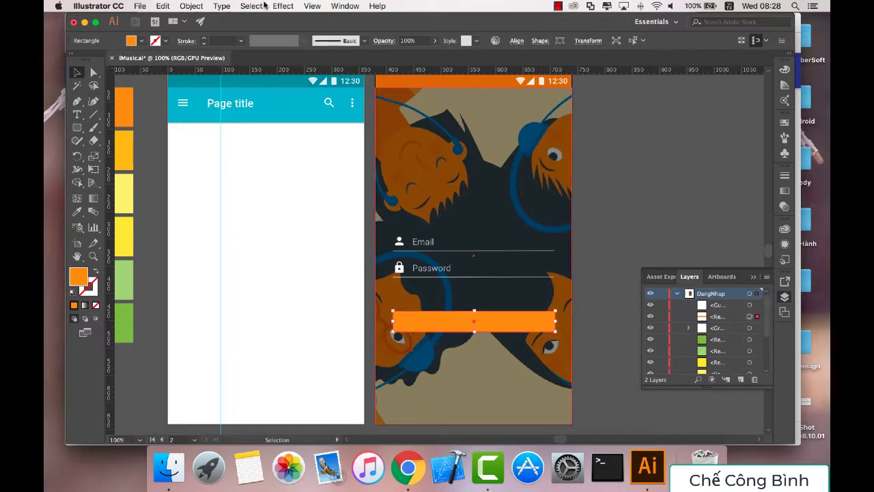
pyautogui.click(282, 5)
pyautogui.moveTo(305, 156)
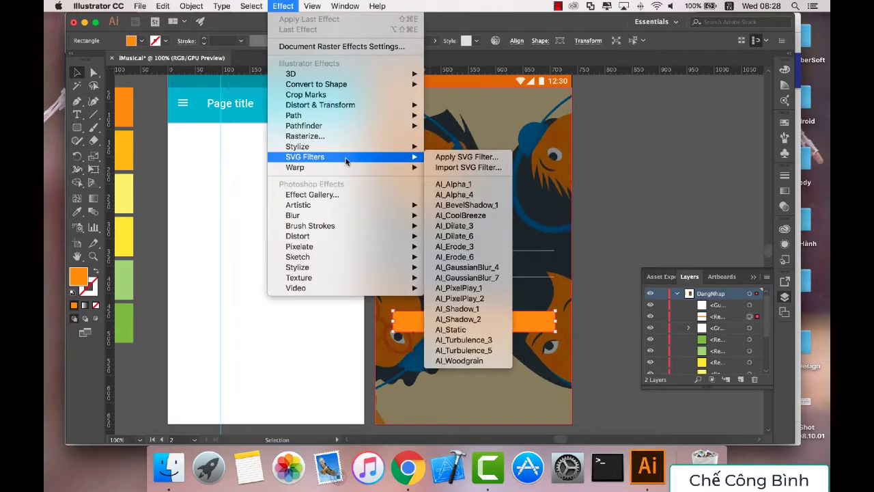
pyautogui.click(454, 146)
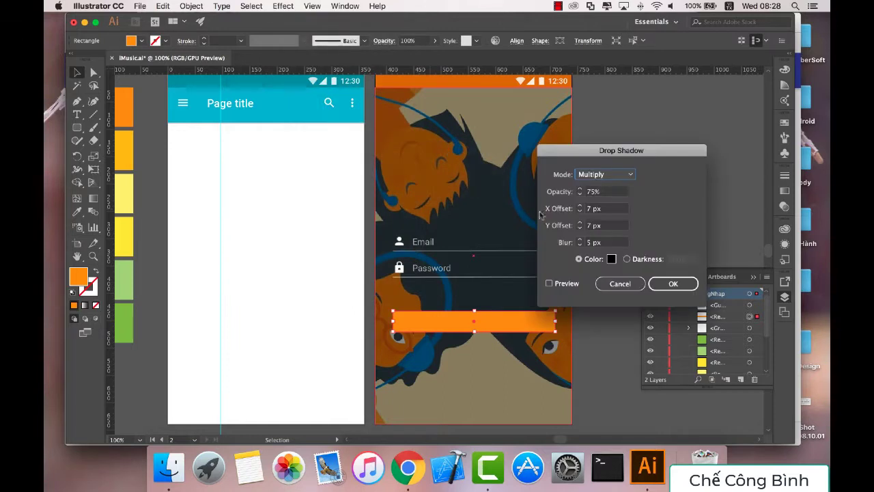
pyautogui.click(593, 226)
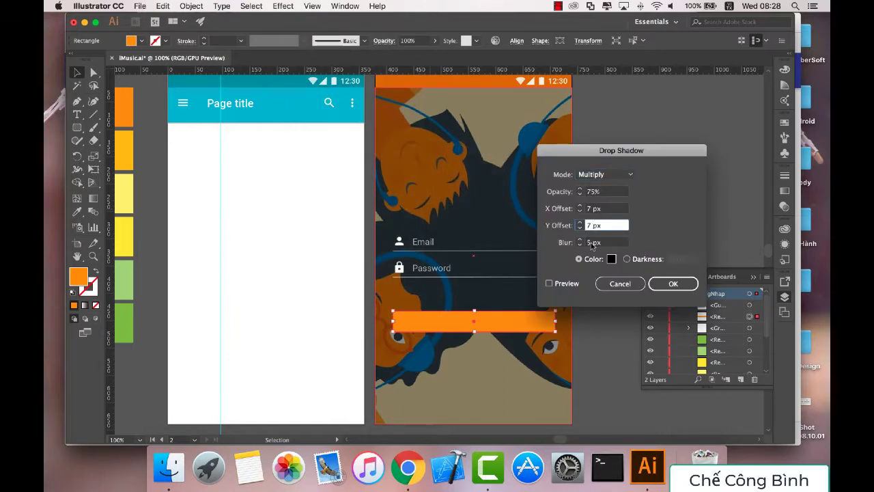
pyautogui.press('Tab')
pyautogui.click(580, 244)
pyautogui.click(579, 244)
# Set the shadow offsets to 0 px horizontal and 2 px vertical, then apply it.
pyautogui.click(580, 227)
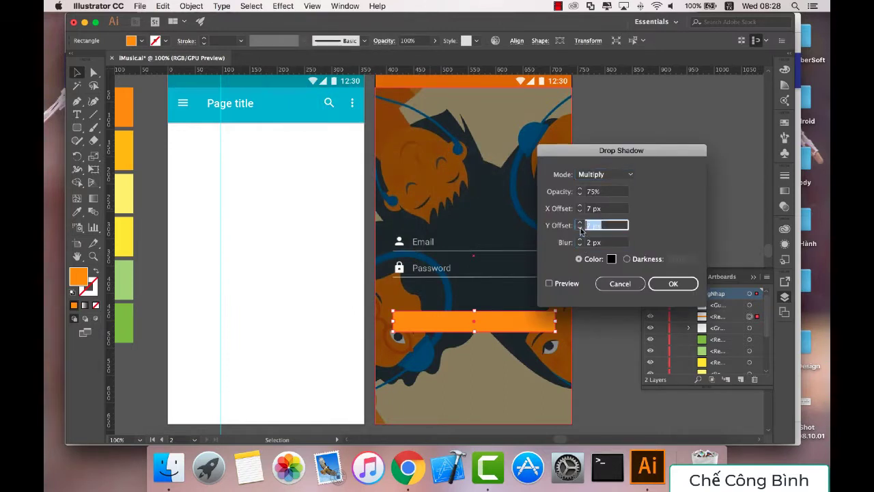
pyautogui.click(580, 227)
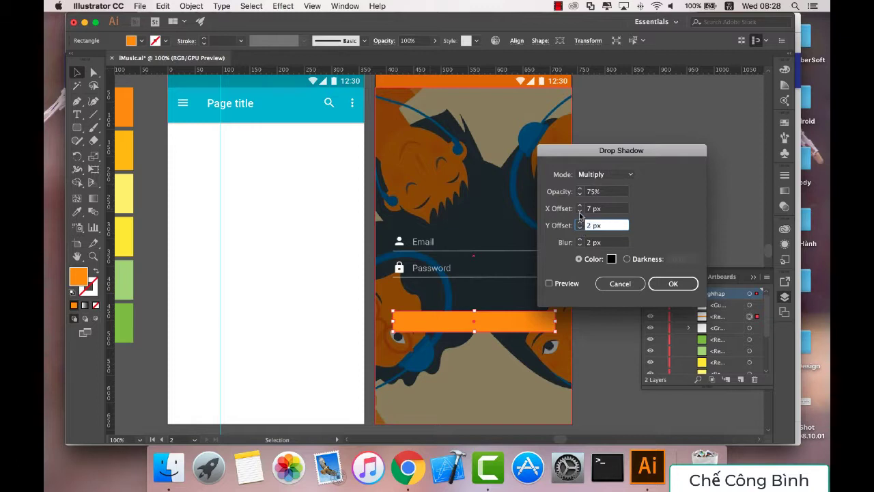
pyautogui.click(580, 211)
pyautogui.click(580, 211)
pyautogui.click(579, 211)
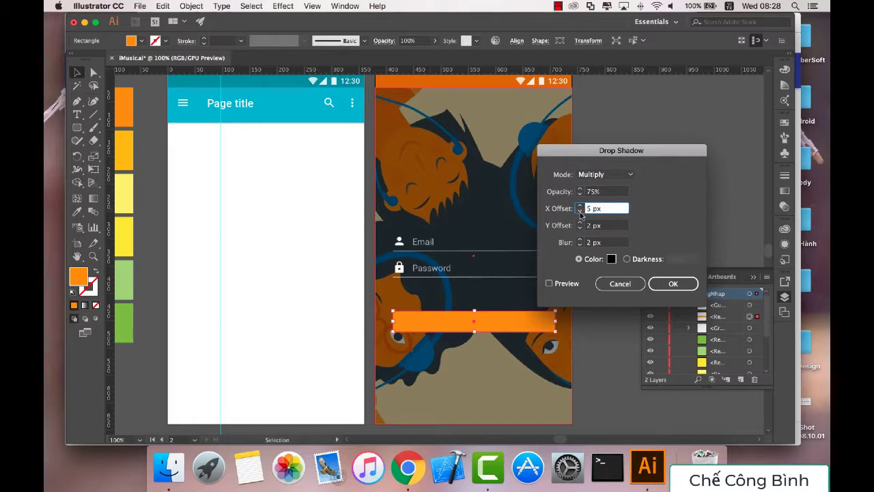
pyautogui.click(546, 283)
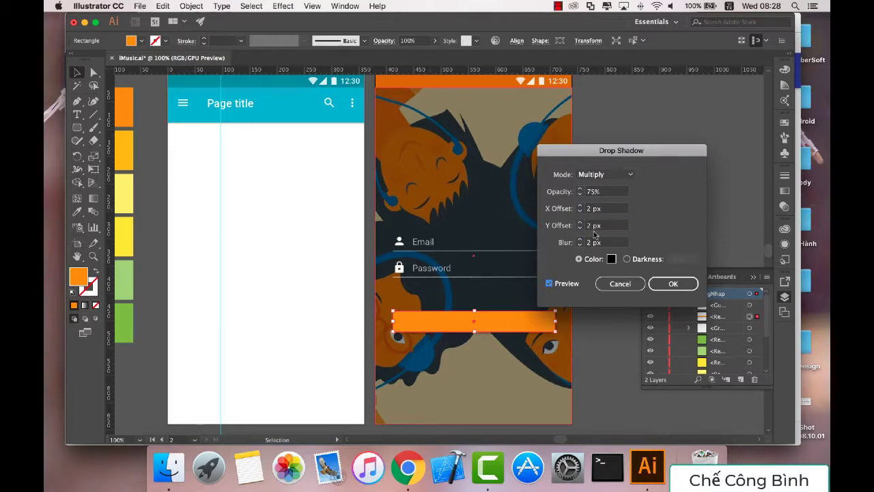
pyautogui.click(580, 211)
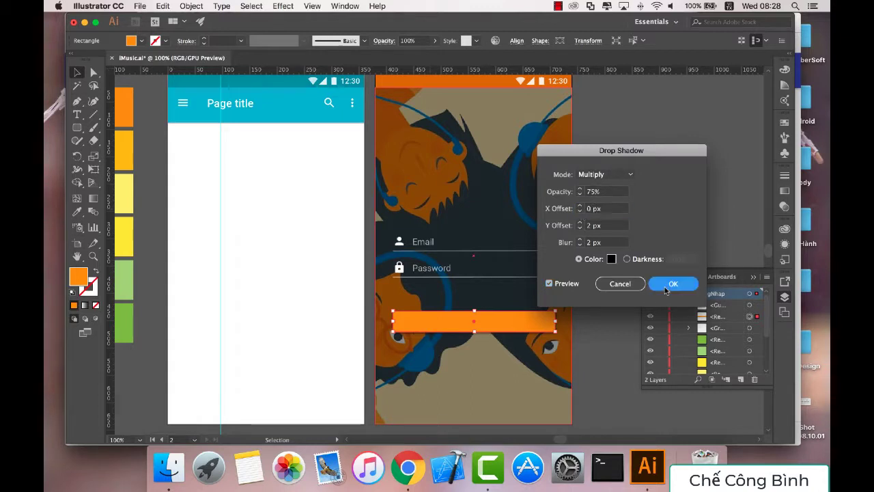
pyautogui.click(668, 284)
pyautogui.click(622, 294)
pyautogui.click(526, 324)
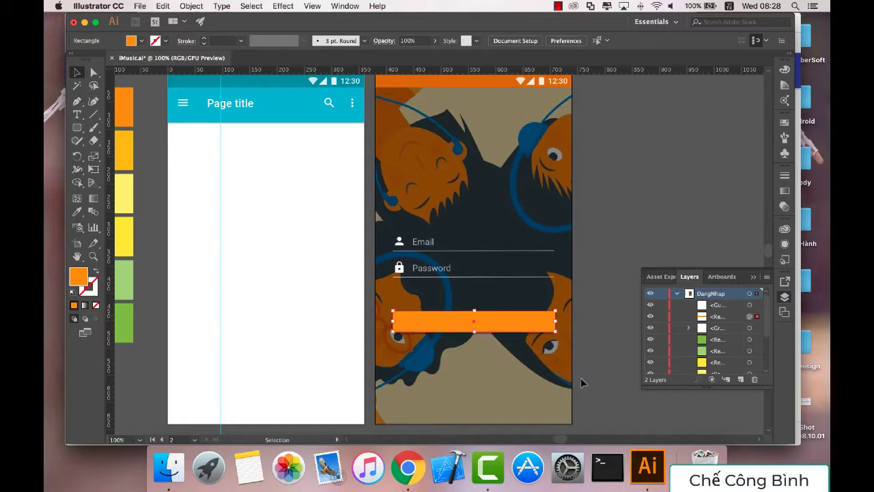
pyautogui.click(615, 249)
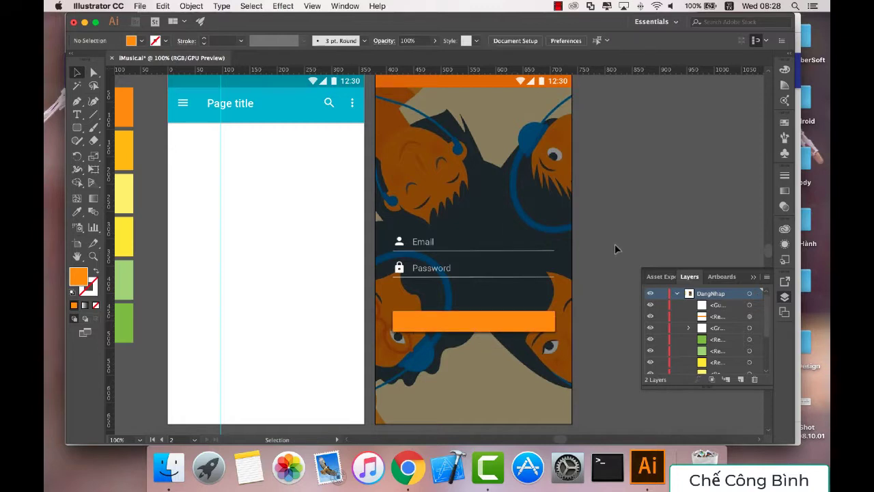
pyautogui.click(505, 329)
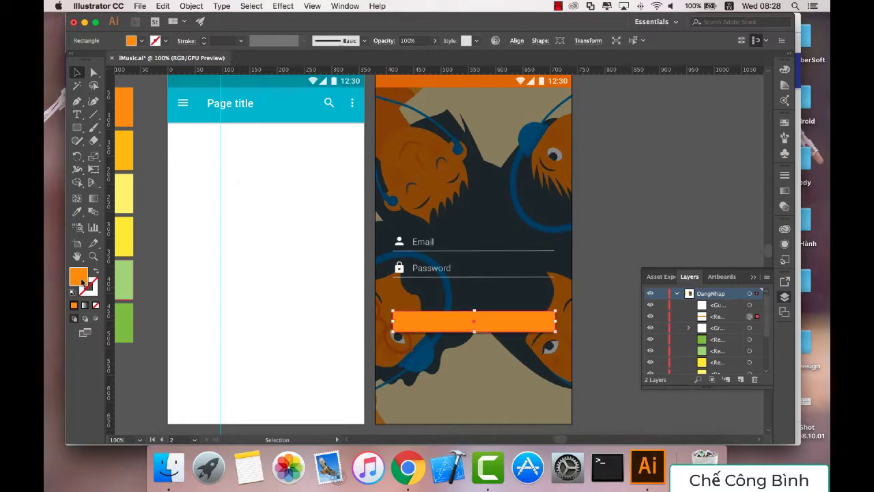
pyautogui.click(77, 211)
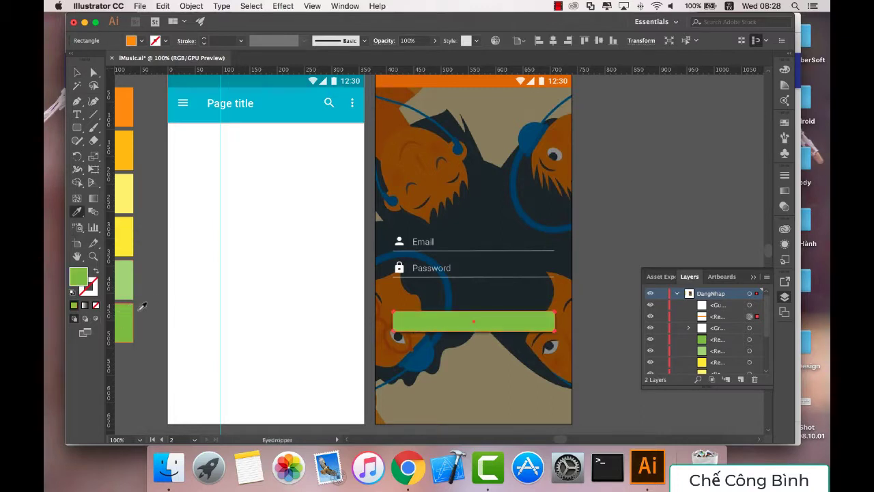
pyautogui.press('v')
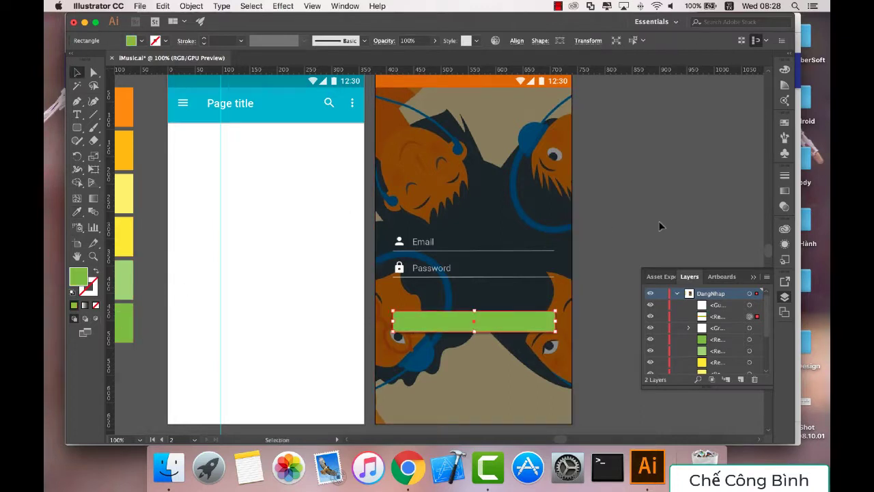
pyautogui.click(638, 282)
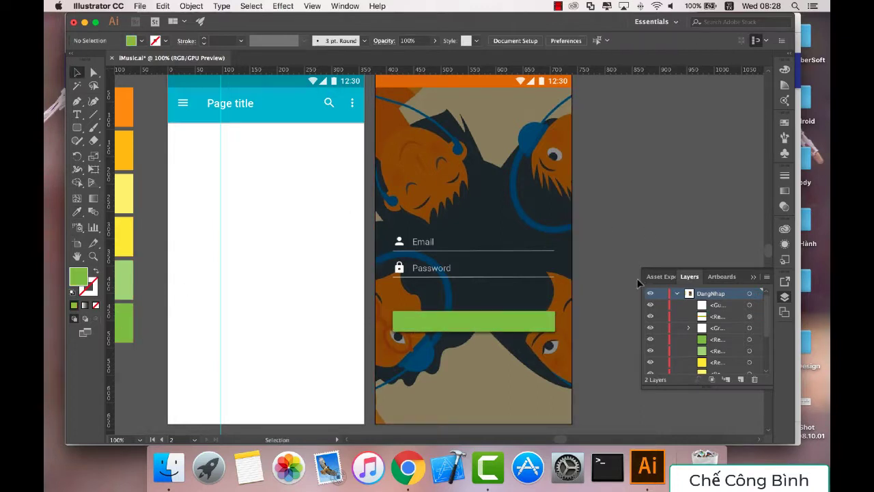
pyautogui.click(536, 323)
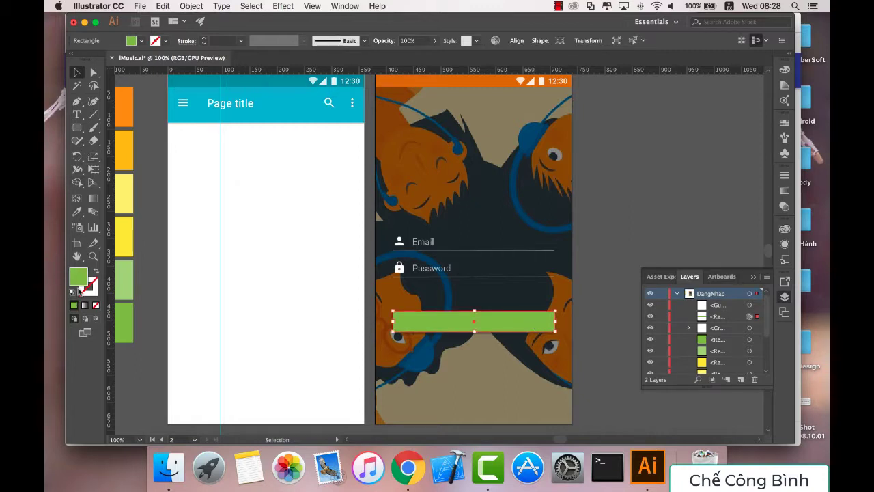
pyautogui.click(77, 211)
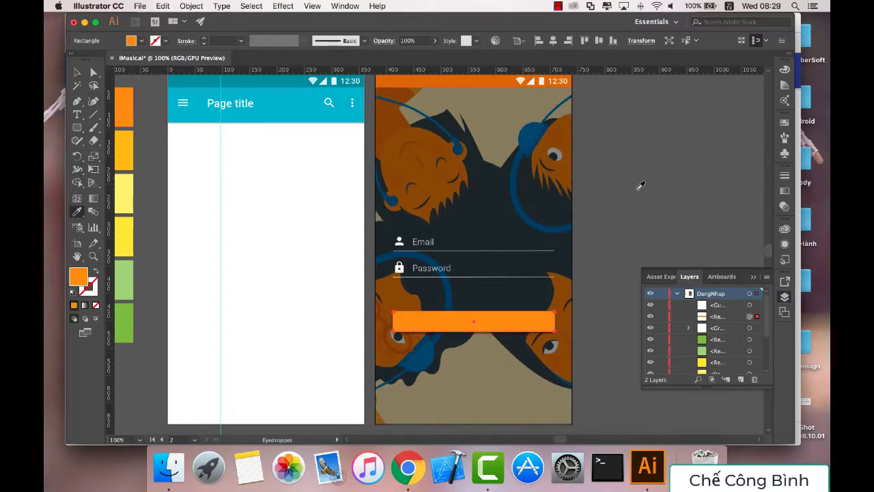
pyautogui.press('v')
pyautogui.click(602, 182)
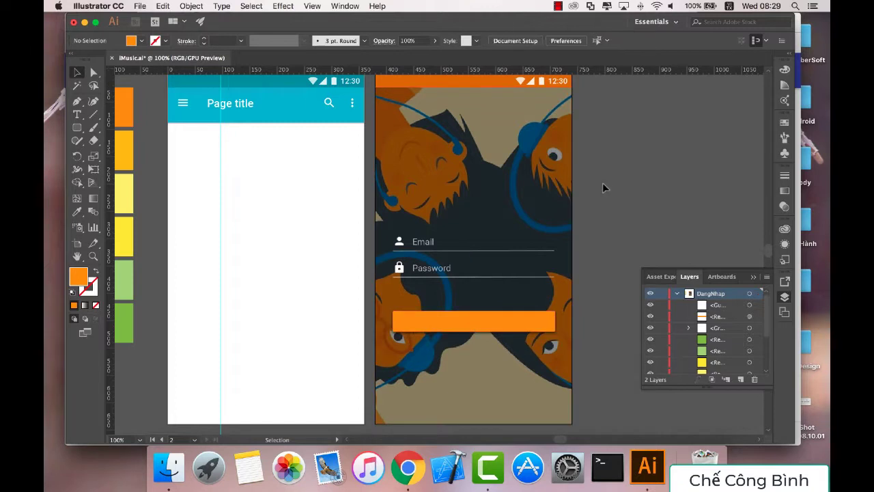
pyautogui.click(517, 318)
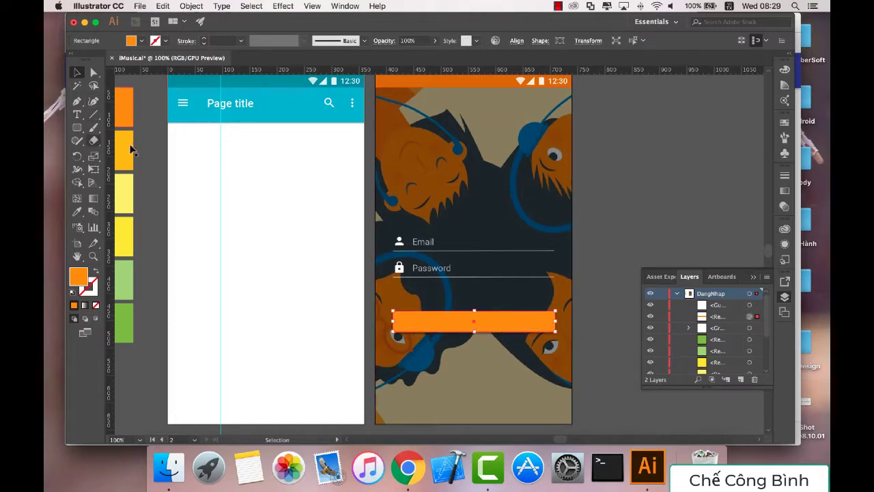
pyautogui.click(77, 114)
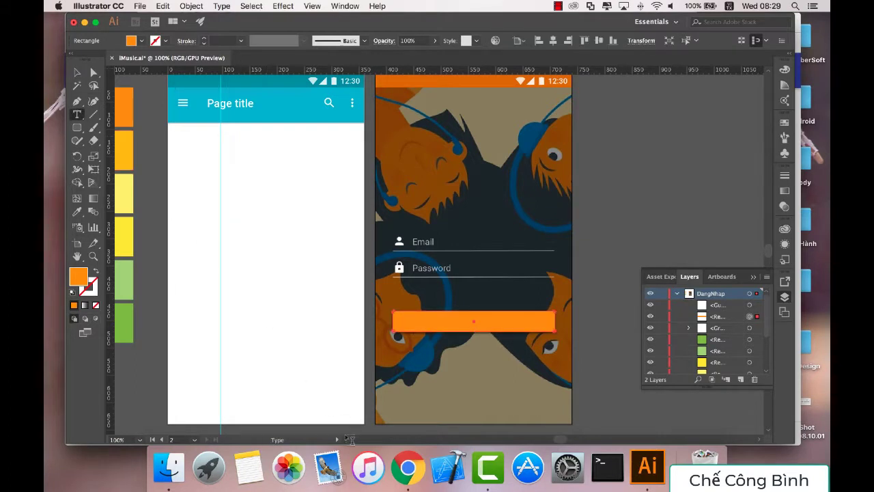
# Check the Material Design button specs in Chrome, then return to Illustrator.
pyautogui.click(407, 467)
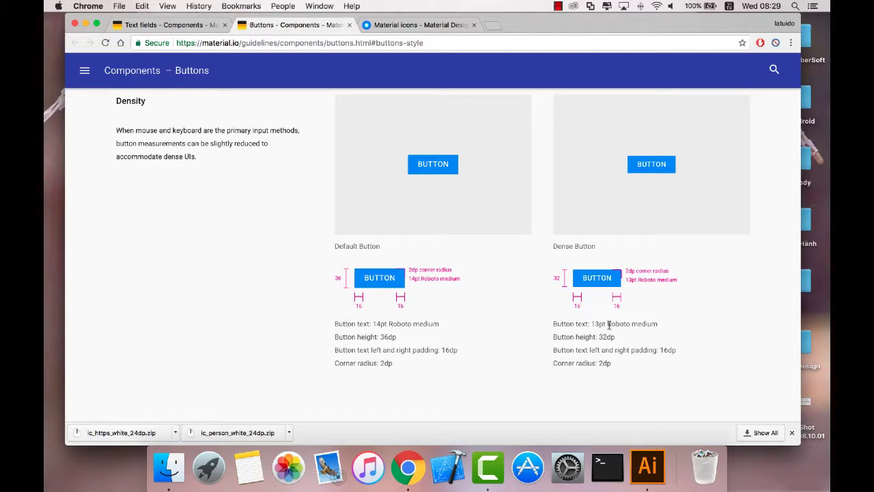
pyautogui.click(645, 452)
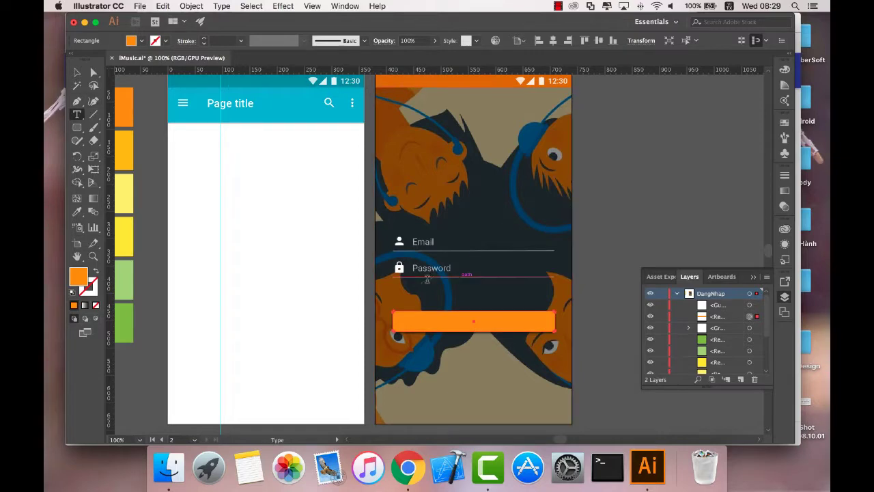
# Set the button label font to Roboto Medium at 13 pt.
pyautogui.click(425, 320)
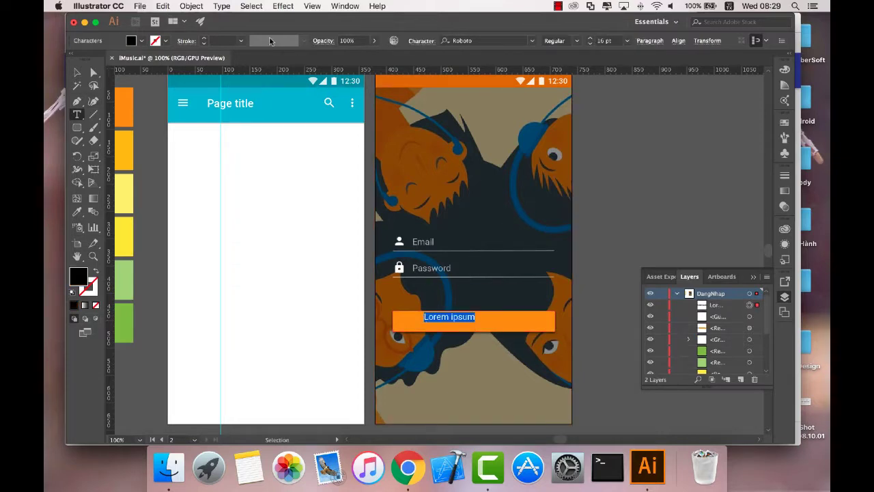
pyautogui.click(223, 6)
pyautogui.moveTo(228, 29)
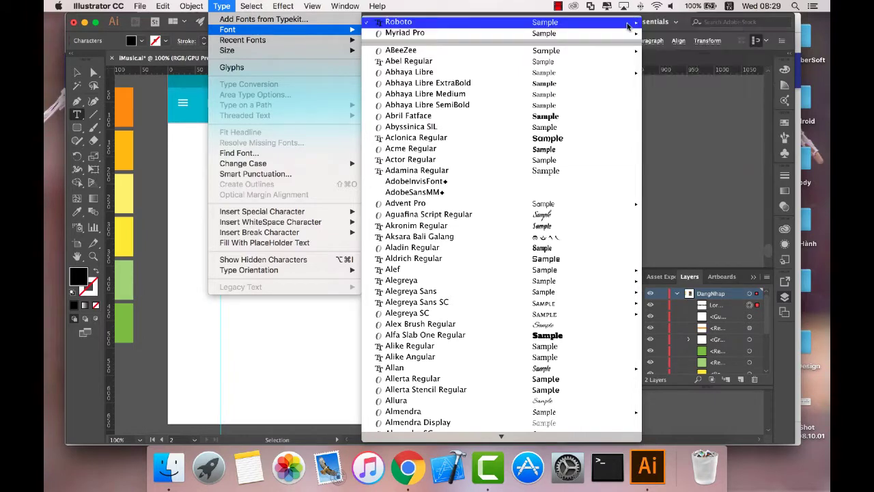
pyautogui.click(667, 87)
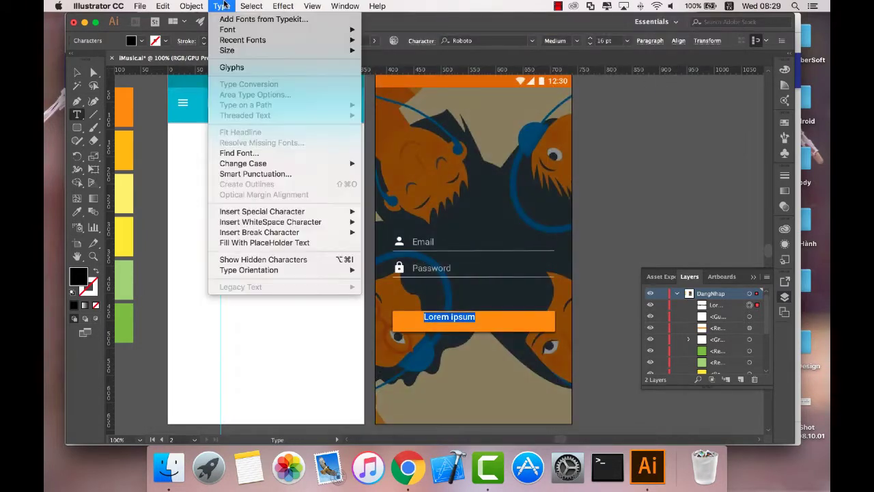
pyautogui.click(222, 6)
pyautogui.moveTo(226, 51)
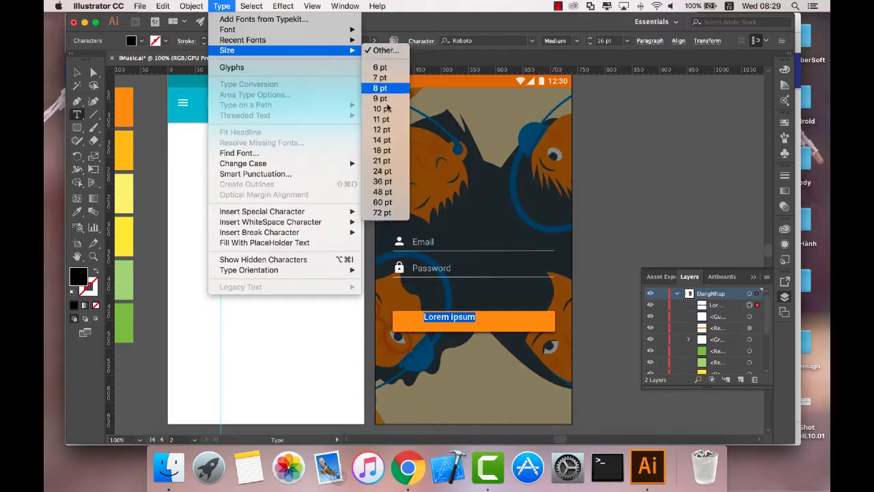
pyautogui.click(388, 50)
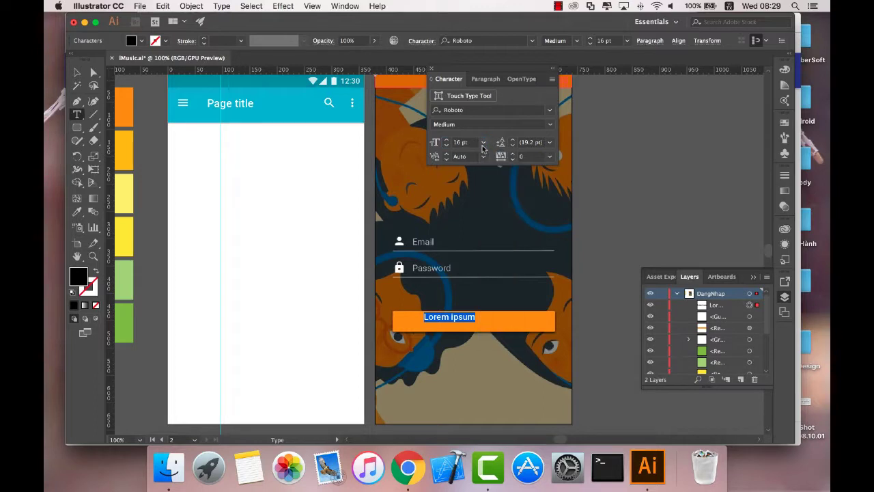
pyautogui.click(462, 142)
pyautogui.press('BackSpace')
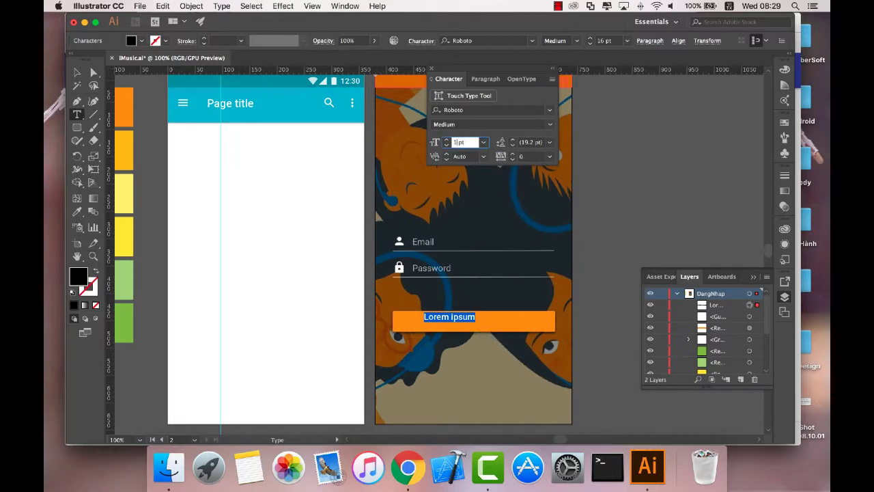
pyautogui.write('3')
pyautogui.press('Return')
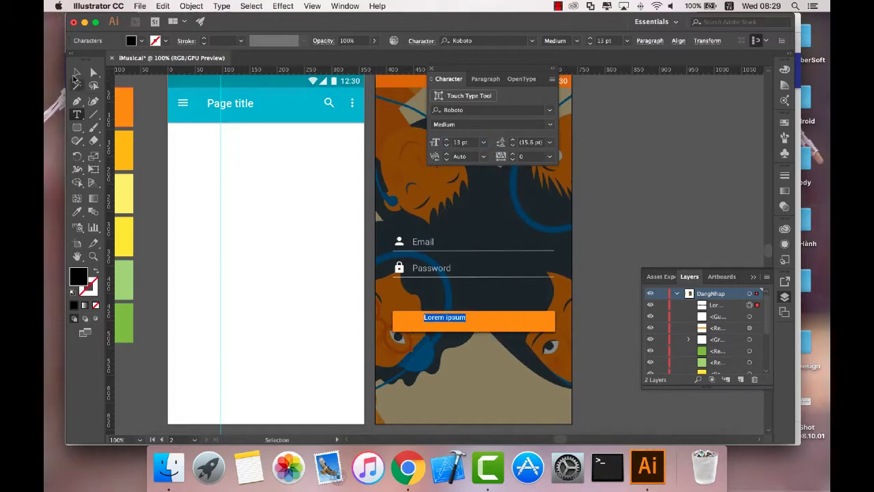
# Make the Lorem ipsum button label text white.
pyautogui.click(78, 71)
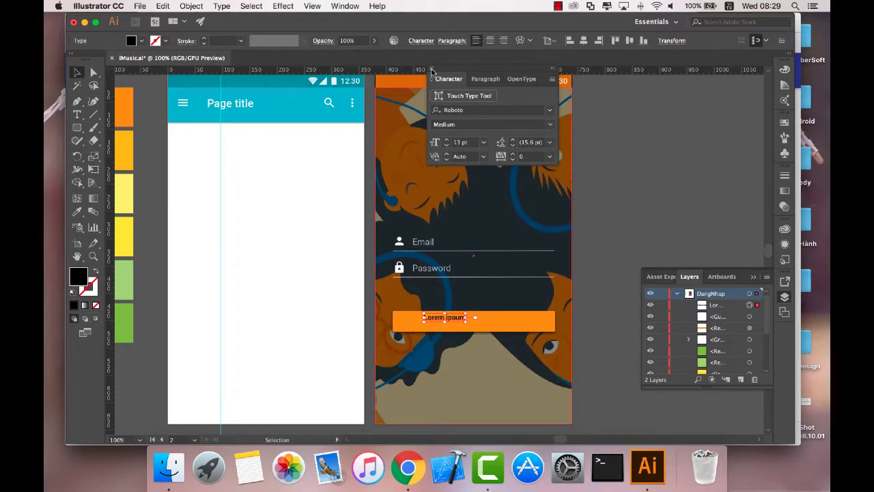
pyautogui.click(431, 71)
pyautogui.doubleClick(434, 317)
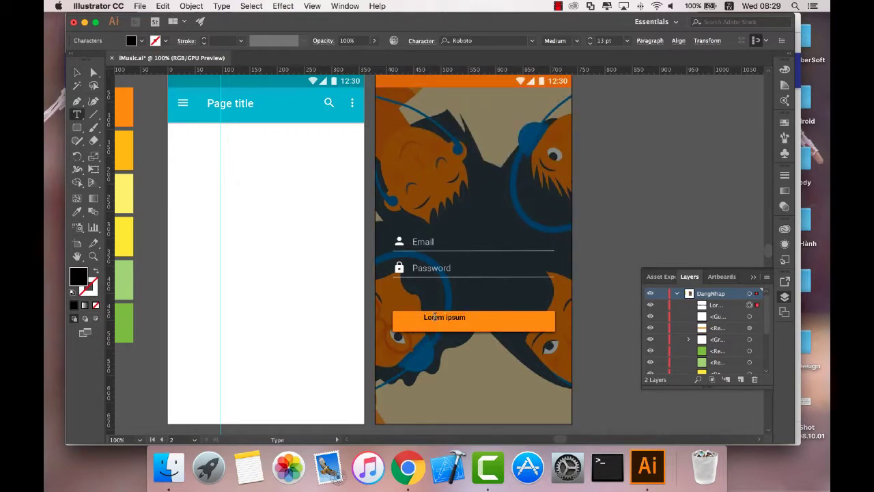
pyautogui.tripleClick(434, 316)
pyautogui.click(141, 41)
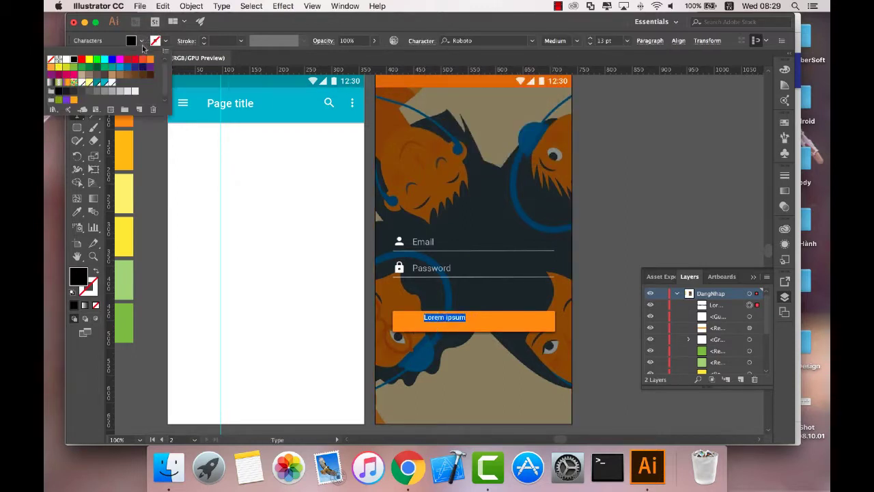
pyautogui.click(66, 60)
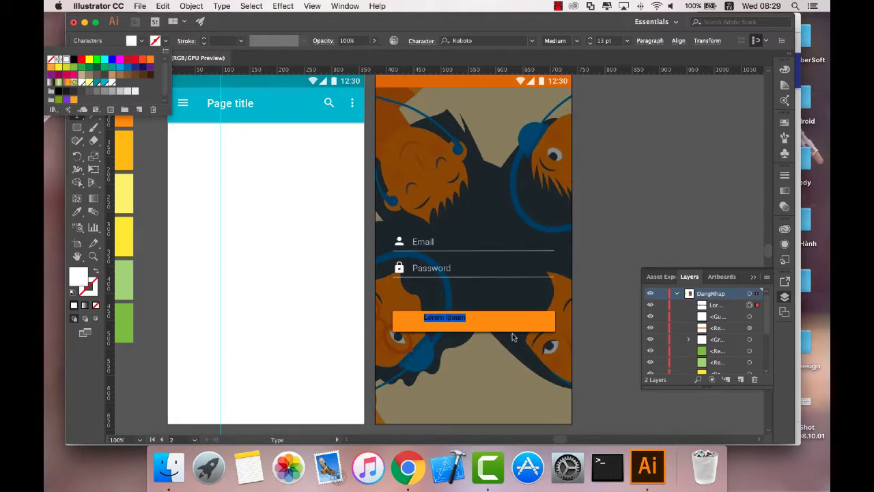
pyautogui.click(597, 300)
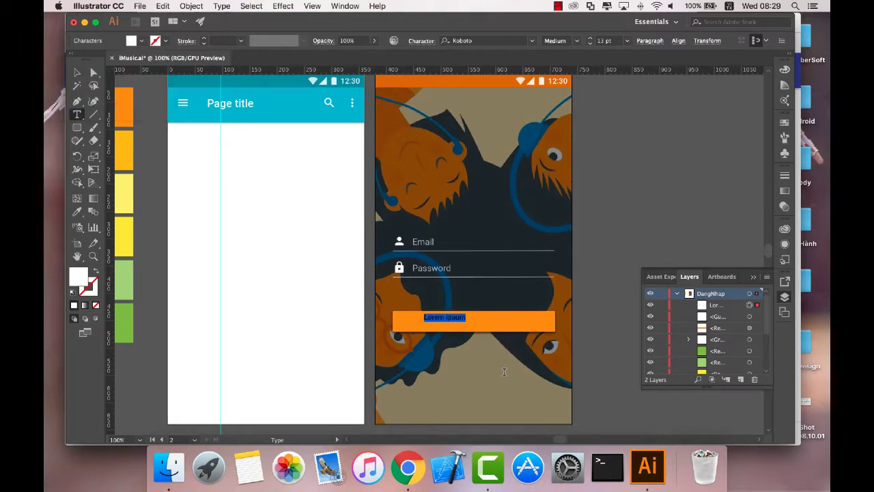
pyautogui.press('Escape')
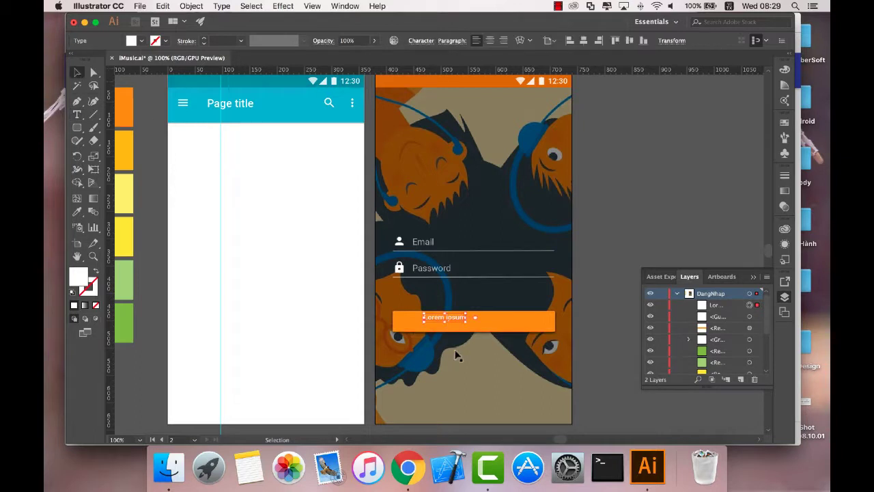
# Replace the label's Lorem ipsum text with 'ĐĂNG NHẬP'.
pyautogui.doubleClick(442, 318)
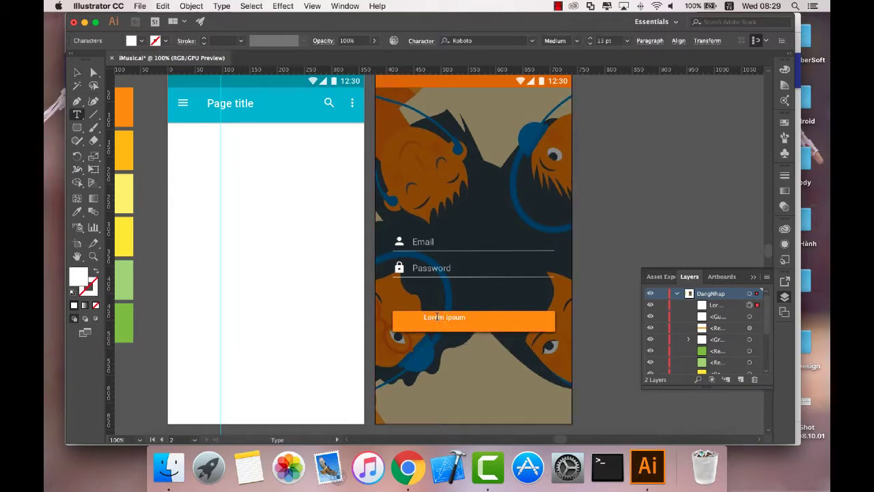
pyautogui.tripleClick(437, 317)
pyautogui.write('D')
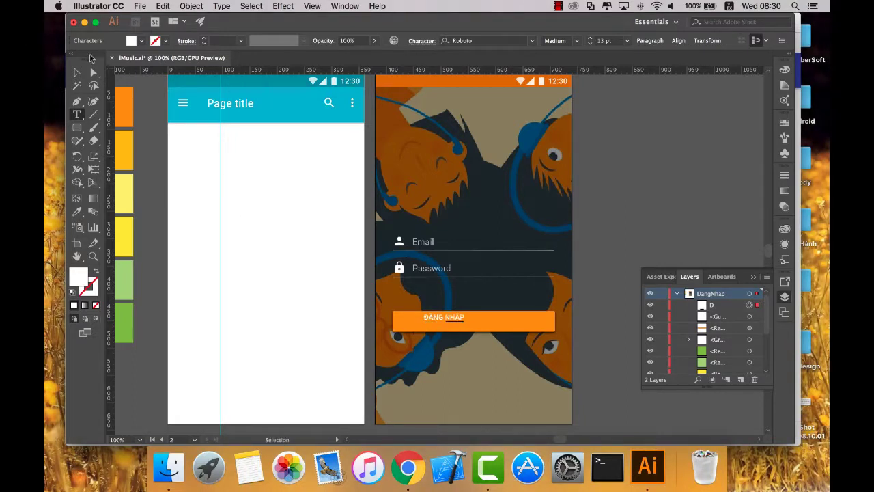
# Centre the ĐĂNG NHẬP label horizontally and vertically on the orange rectangle.
pyautogui.click(77, 72)
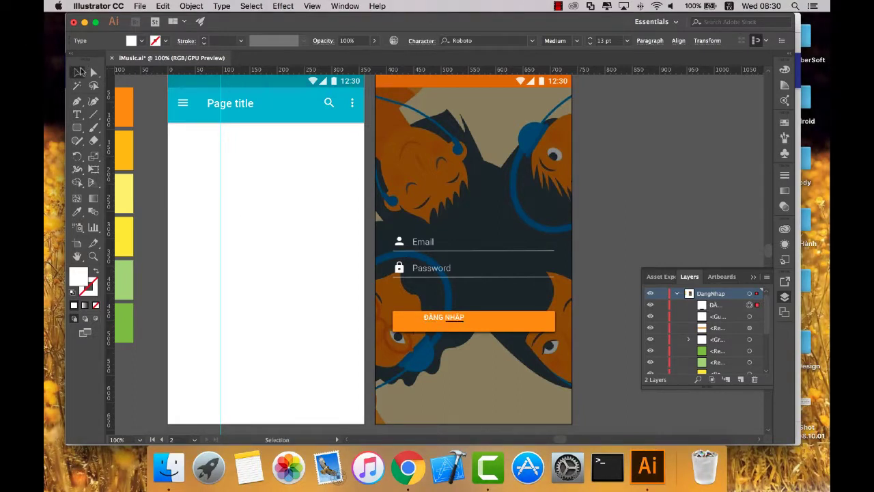
pyautogui.click(498, 326)
pyautogui.click(515, 311)
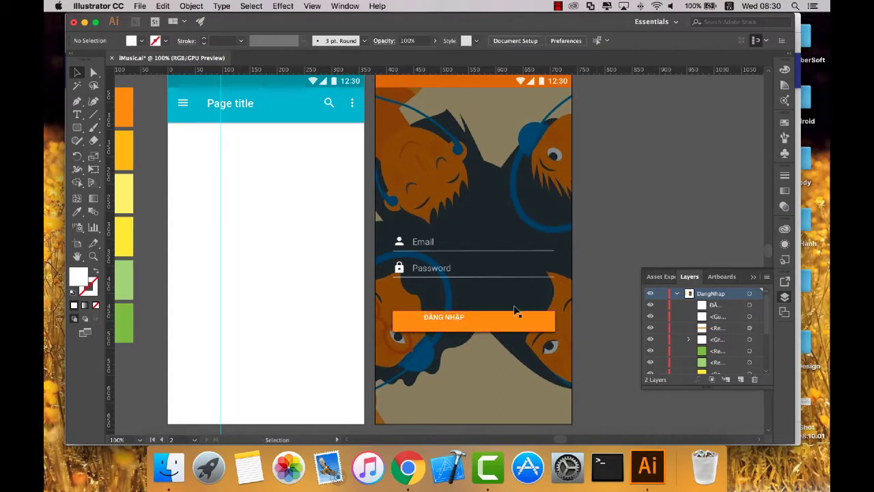
pyautogui.click(464, 318)
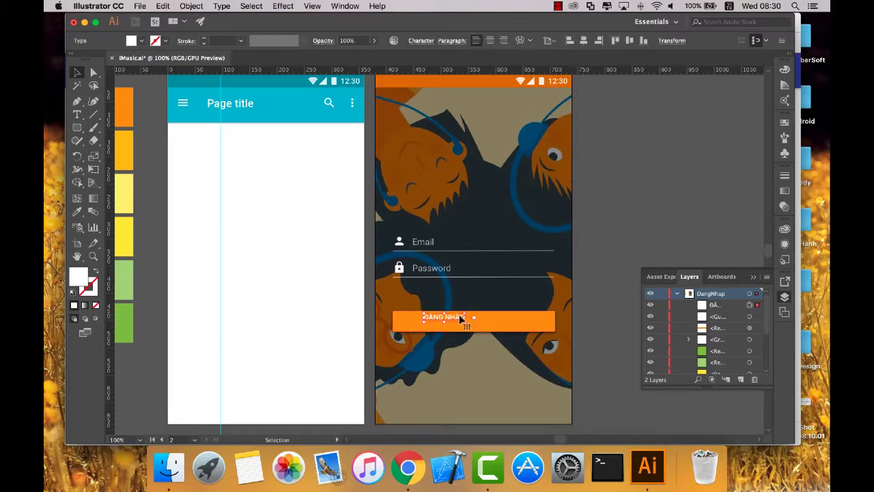
pyautogui.keyDown('shift'); pyautogui.click(508, 318); pyautogui.keyUp('shift')
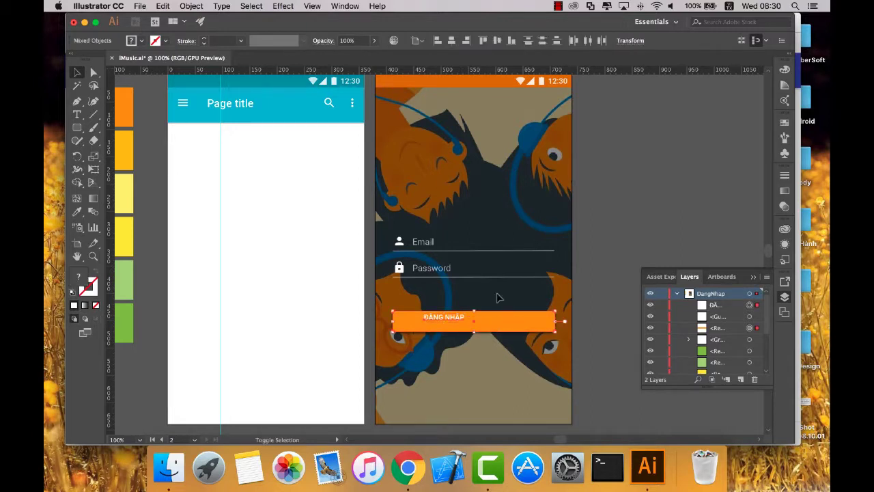
pyautogui.click(451, 40)
pyautogui.click(496, 41)
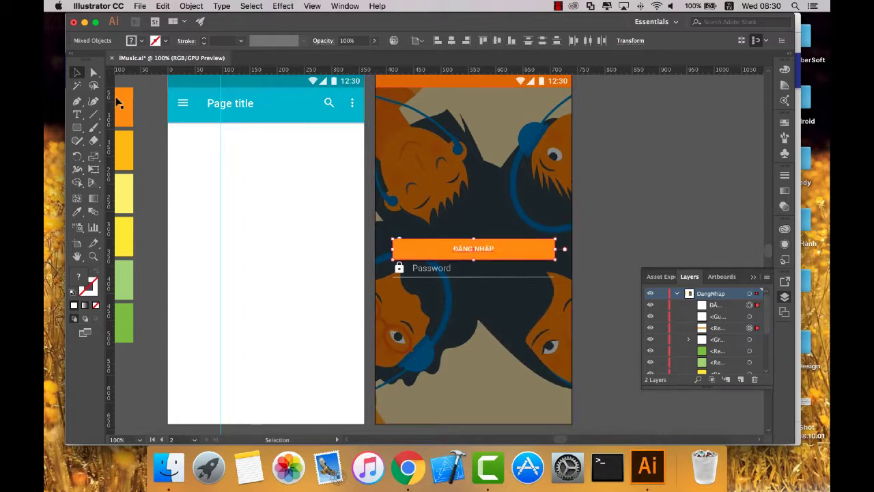
# Shift-nudge the button down below the fields and switch to the Material button guidelines in Chrome.
pyautogui.hotkey('shift', 'Down')
pyautogui.hotkey('shift', 'Down')
pyautogui.hotkey('shift', 'Down')
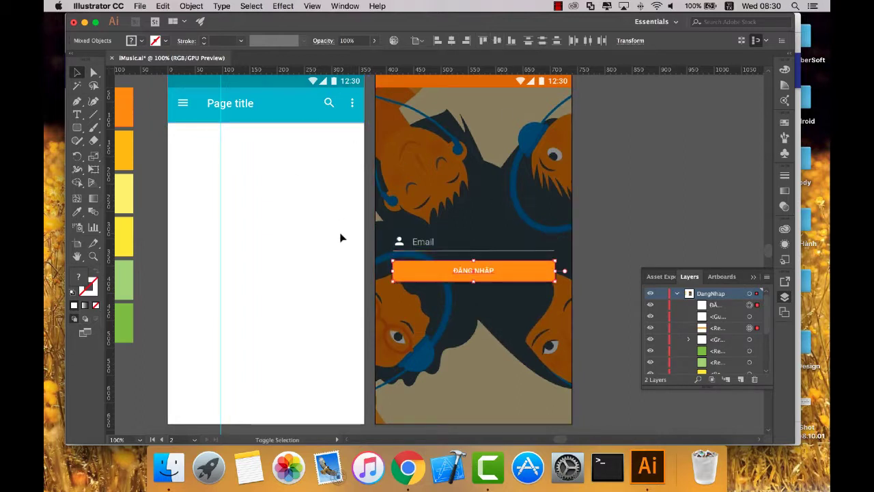
pyautogui.hotkey('shift', 'Down')
pyautogui.hotkey('shift', 'Down')
pyautogui.hotkey('shift', 'Down')
pyautogui.hotkey('shift', 'Down')
pyautogui.hotkey('shift', 'Down')
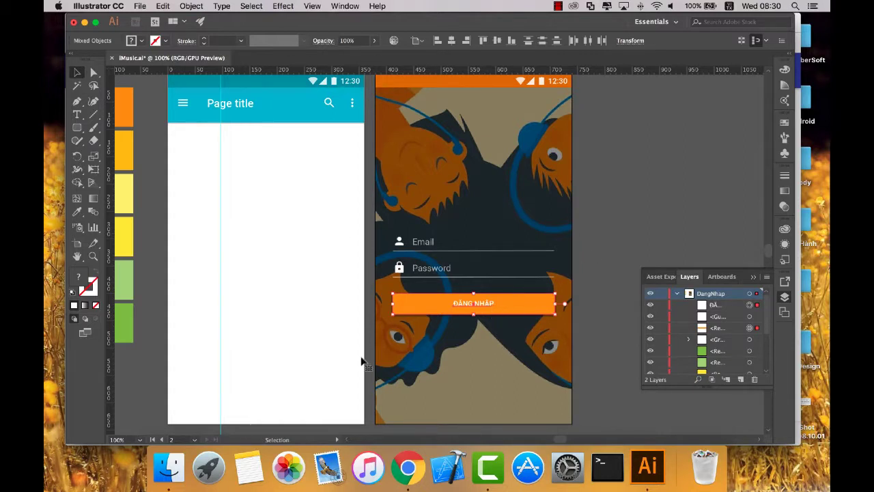
pyautogui.click(407, 467)
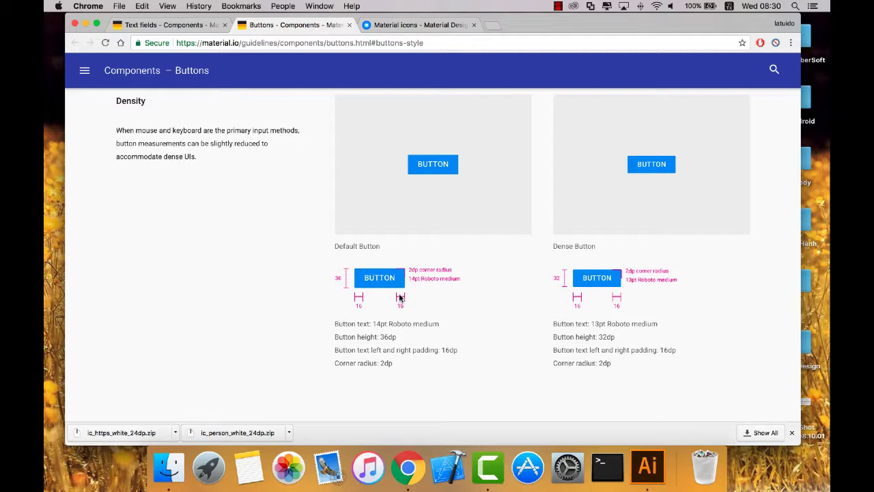
# Check Material's button Size and padding specs in Chrome, then return to the Illustrator mockup.
pyautogui.click(647, 467)
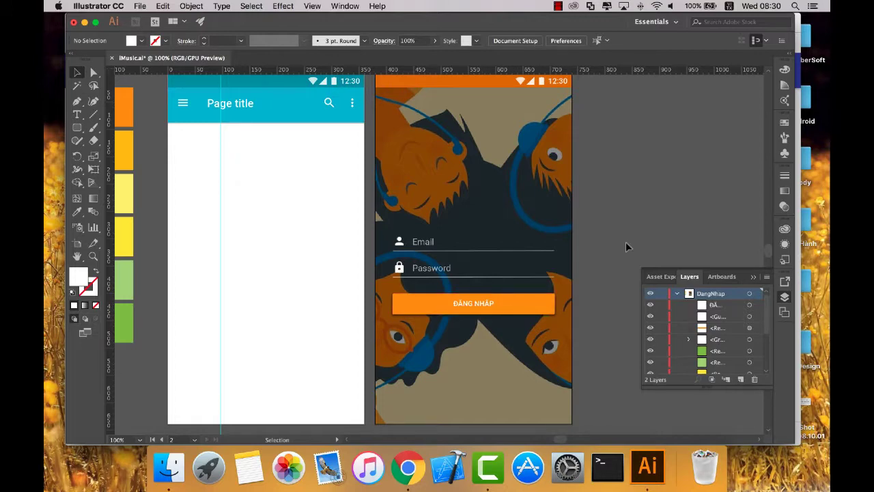
pyautogui.click(407, 467)
pyautogui.scroll(-3, 507, 297)
pyautogui.scroll(-3, 507, 297)
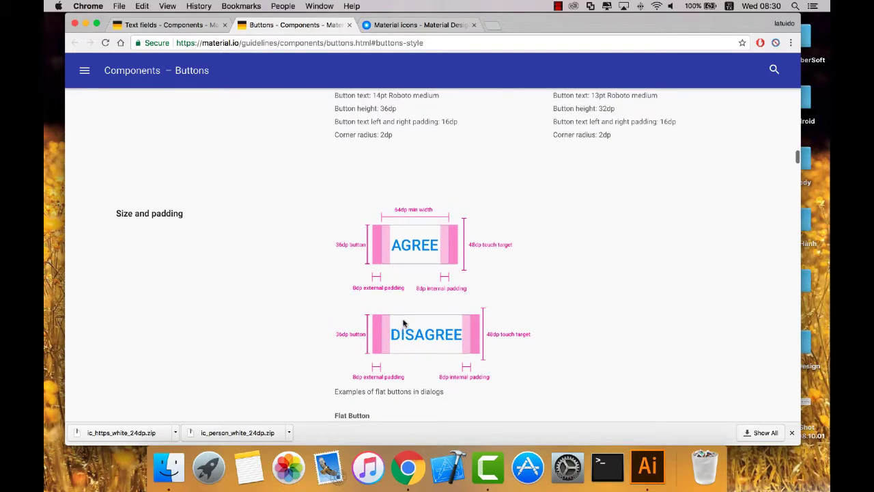
pyautogui.click(647, 467)
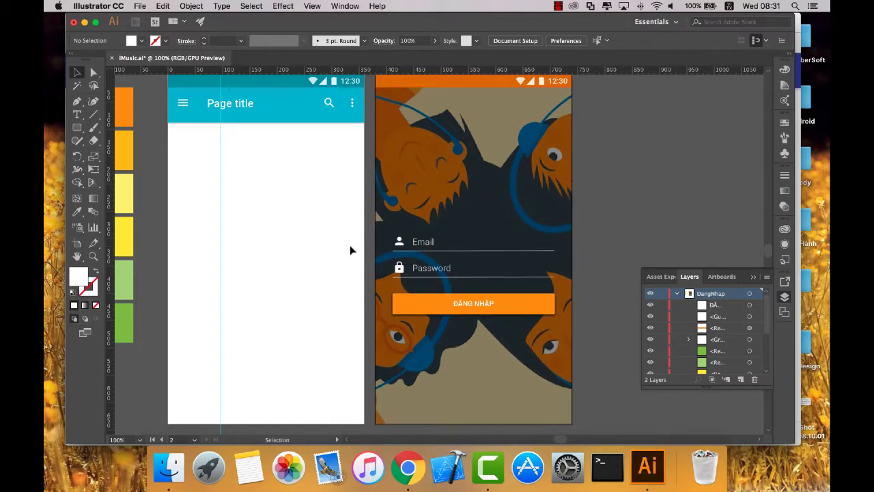
# Show the grid, zoom to 200%, nudge the orange rectangle up two steps, then return to 100%.
pyautogui.hotkey('ctrl', "'")
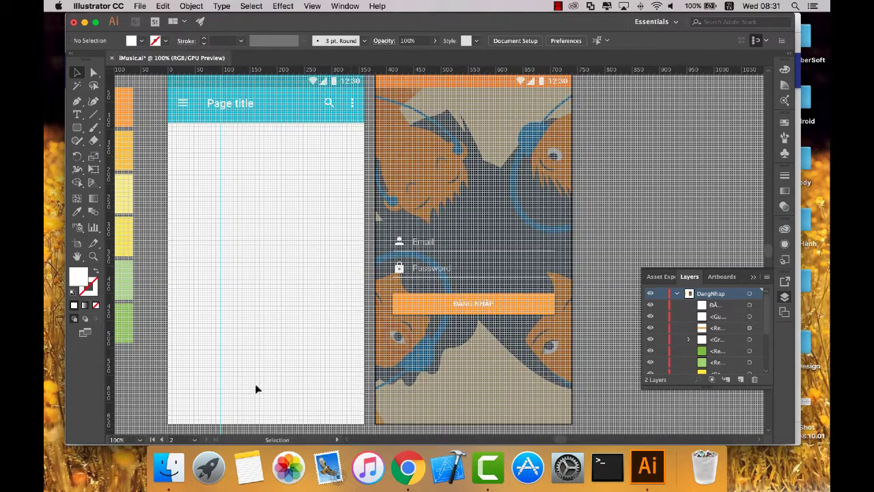
pyautogui.click(140, 439)
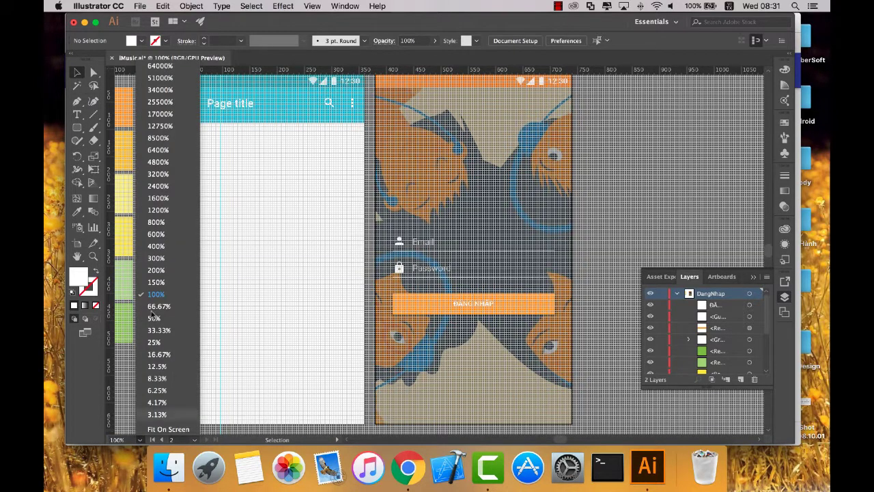
pyautogui.click(163, 272)
pyautogui.scroll(-3, 351, 254)
pyautogui.scroll(-2, 350, 256)
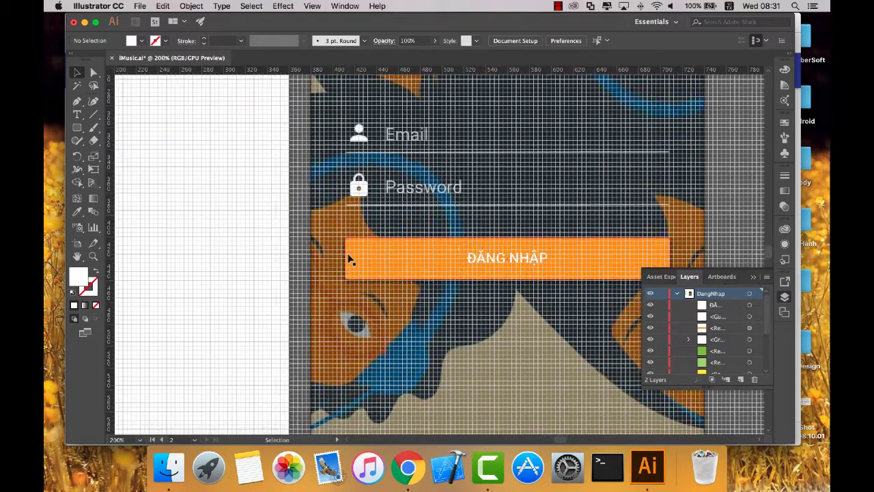
pyautogui.hscroll(2, 348, 258)
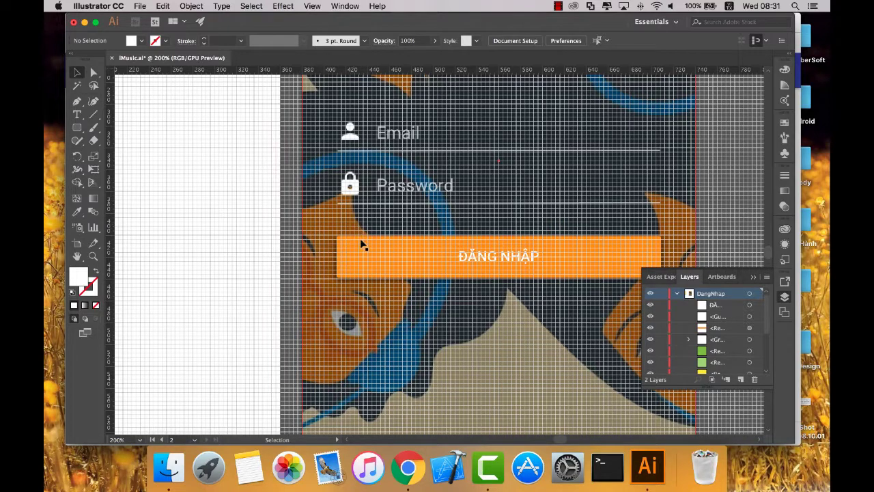
pyautogui.click(361, 246)
pyautogui.press('Up')
pyautogui.press('Up')
pyautogui.press('Up')
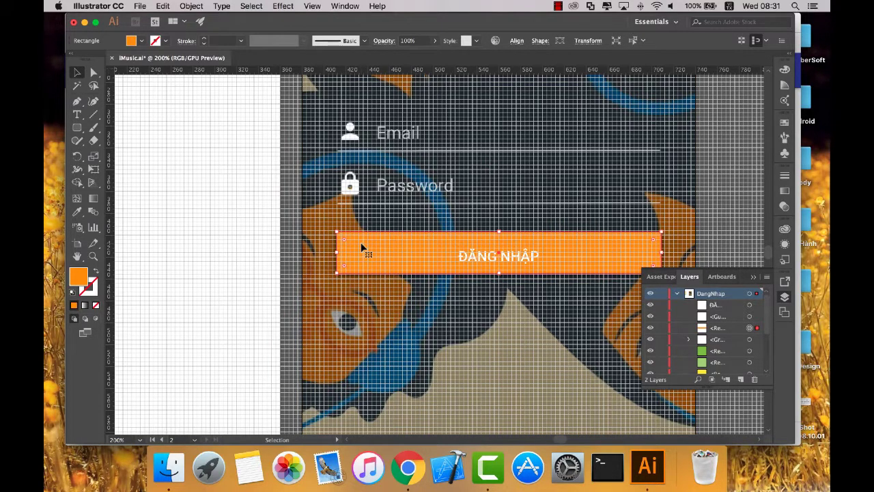
pyautogui.press('Up')
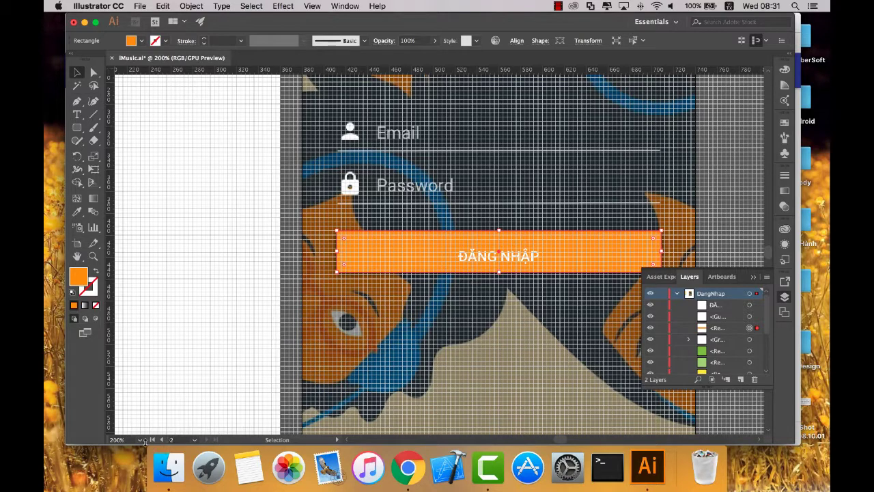
pyautogui.click(140, 441)
pyautogui.click(185, 295)
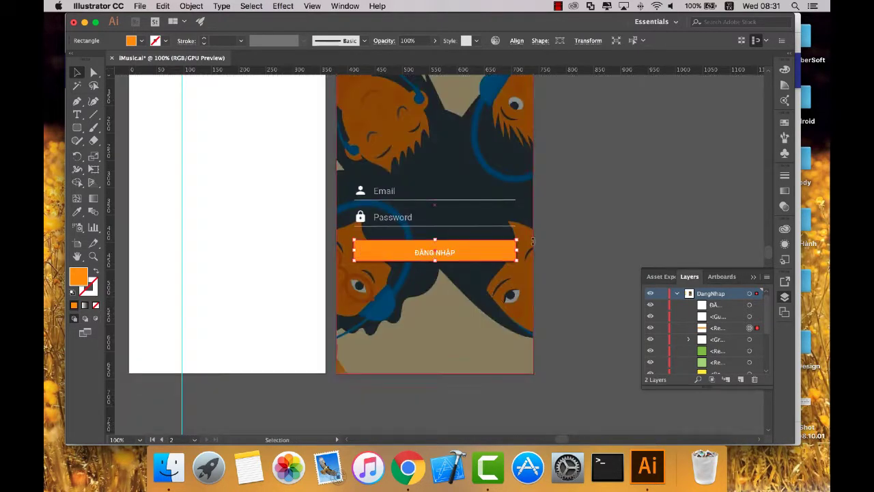
# Fine-tune the orange rectangle's position with small arrow-key nudges.
pyautogui.click(566, 212)
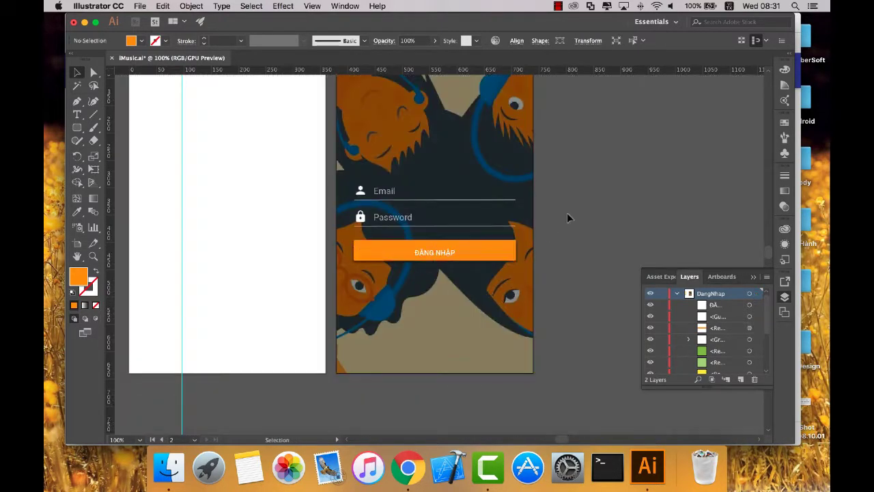
pyautogui.click(461, 259)
pyautogui.press('a')
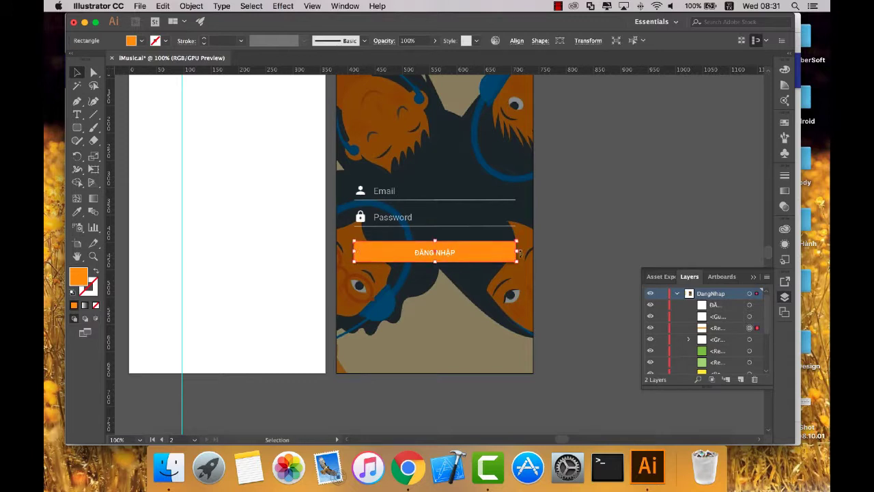
pyautogui.press('Down')
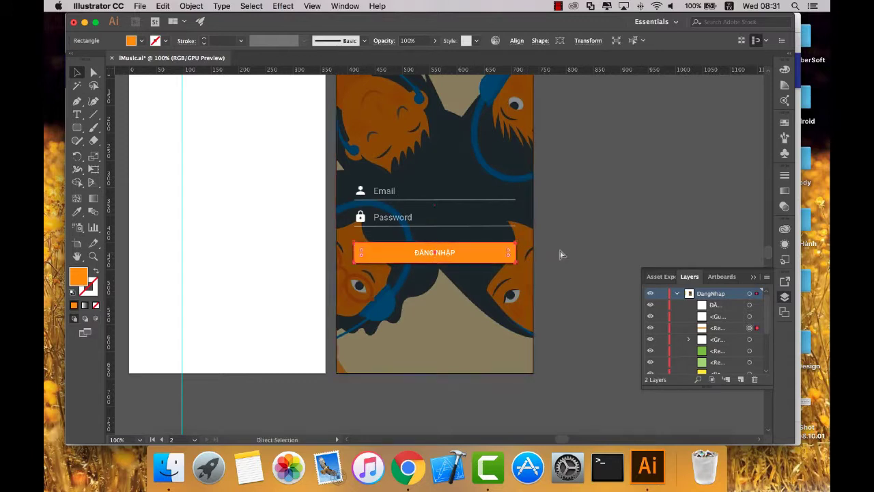
pyautogui.press('Down')
pyautogui.hotkey('shift', 'Up')
pyautogui.press('v')
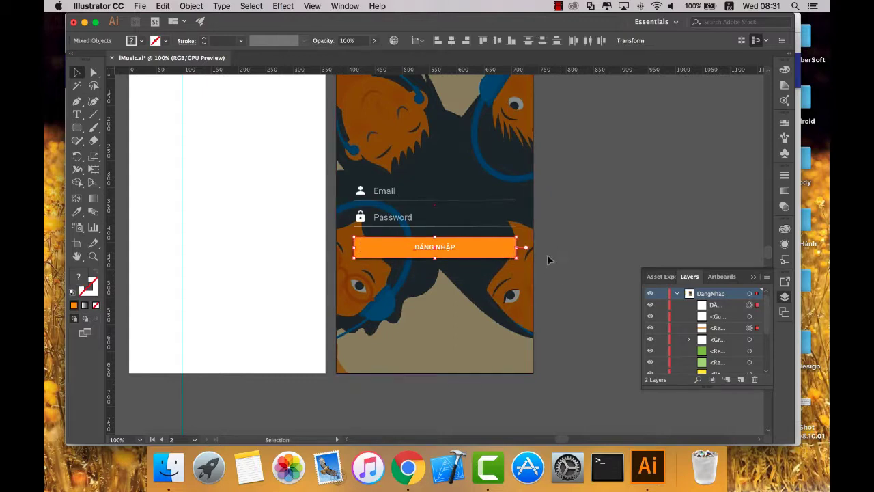
pyautogui.click(550, 258)
# Group the rectangle and label, nudge the group down onto the grid, then hide the grid.
pyautogui.click(478, 254)
pyautogui.rightClick(478, 248)
pyautogui.click(501, 316)
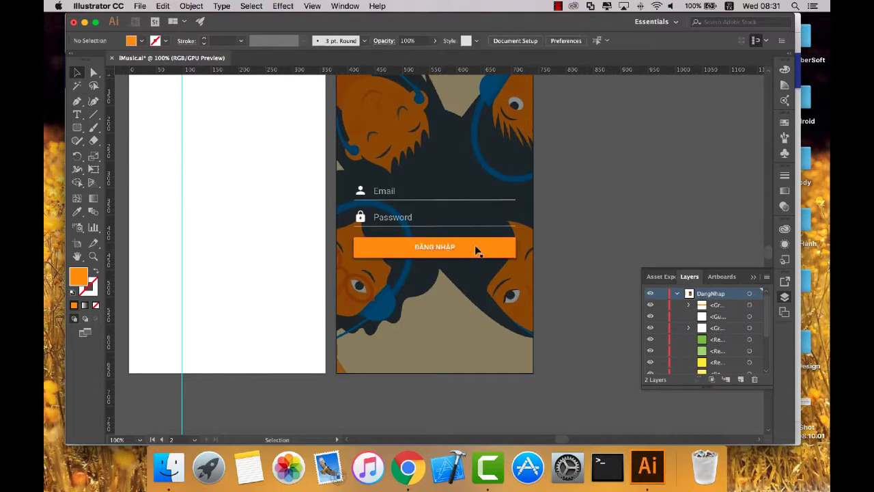
pyautogui.hotkey('ctrl', "'")
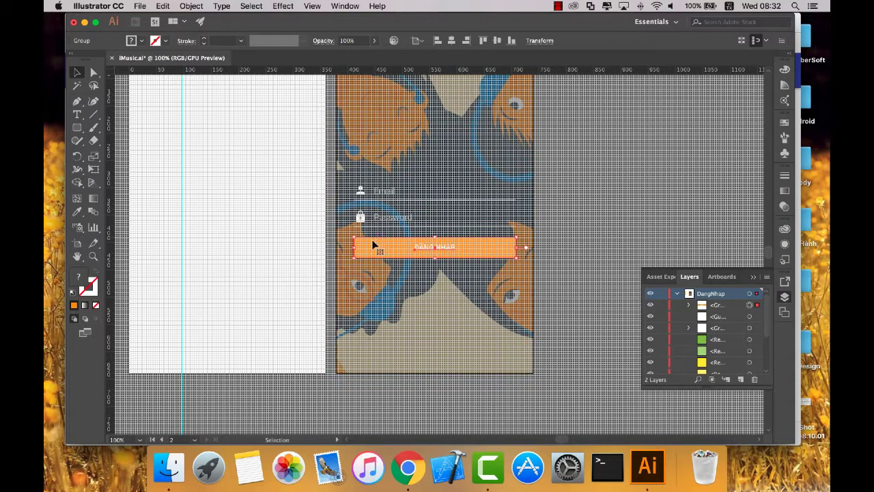
pyautogui.press('Down')
pyautogui.press('Down')
pyautogui.press('Down')
pyautogui.press('Down')
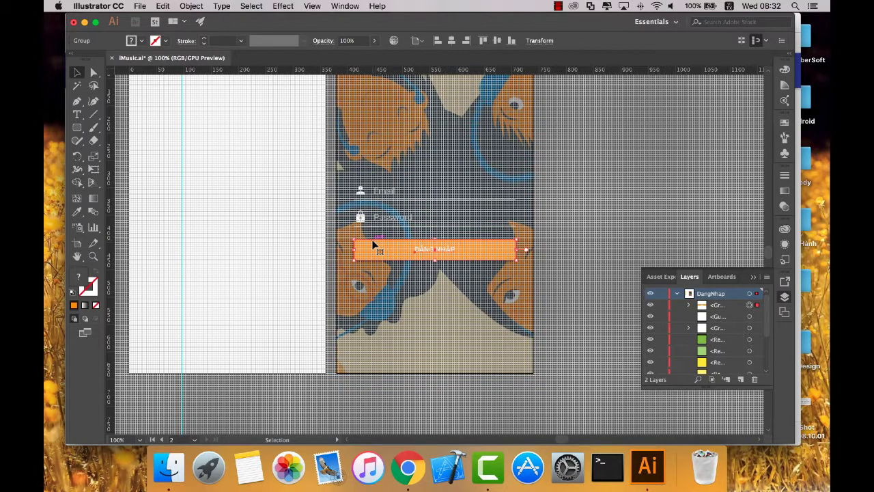
pyautogui.click(605, 255)
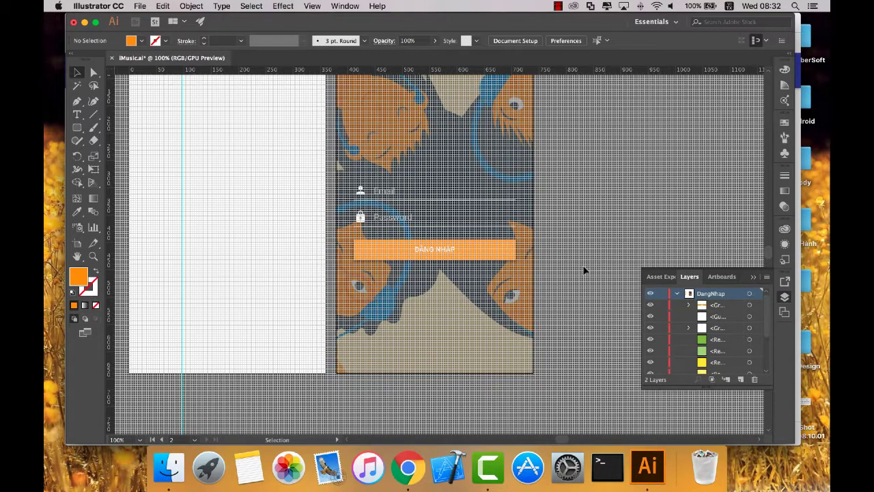
pyautogui.press('super+apostrophe')
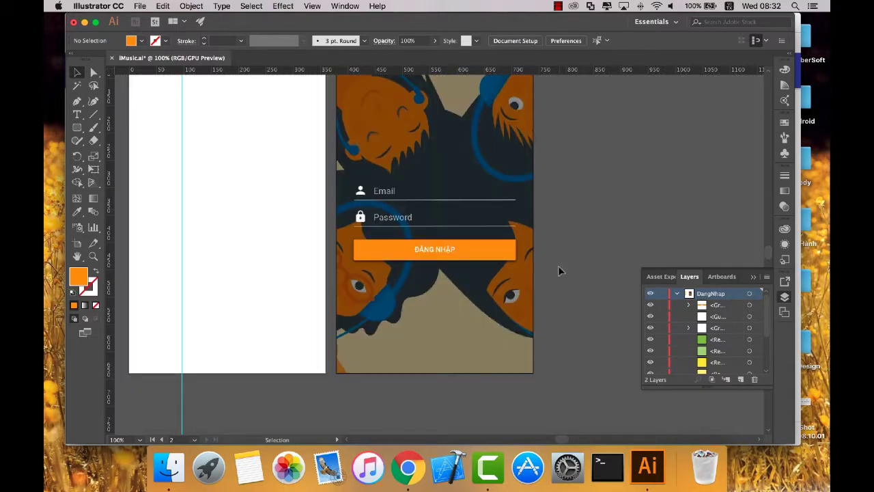
pyautogui.scroll(2, 558, 265)
# Select the ĐĂNG NHẬP group, show the grid, and test its position with small and large nudges.
pyautogui.click(488, 279)
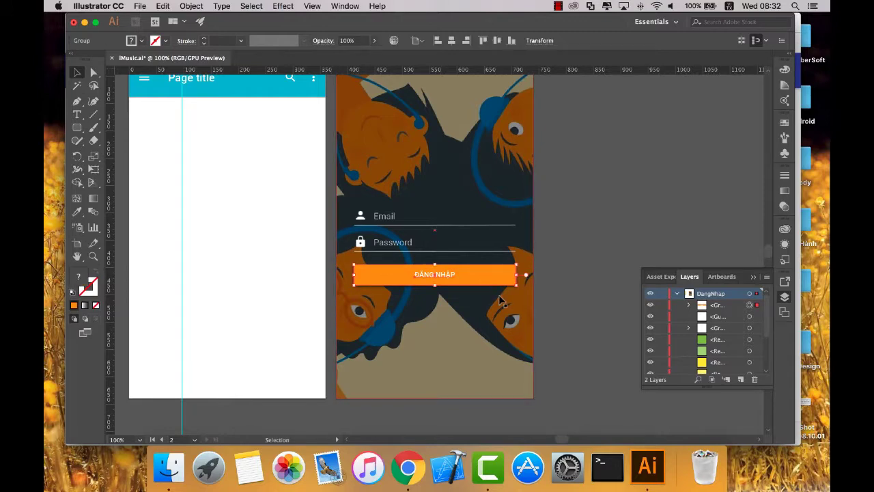
pyautogui.press('Down')
pyautogui.press('Down')
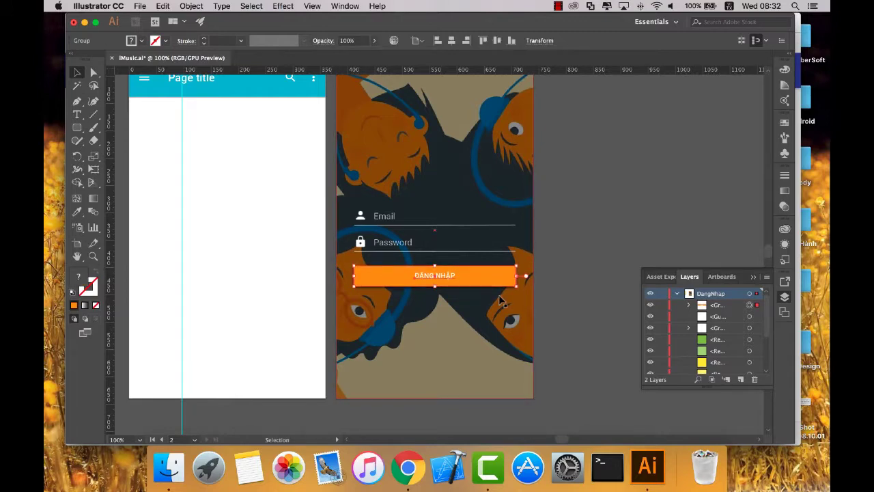
pyautogui.press('super+apostrophe')
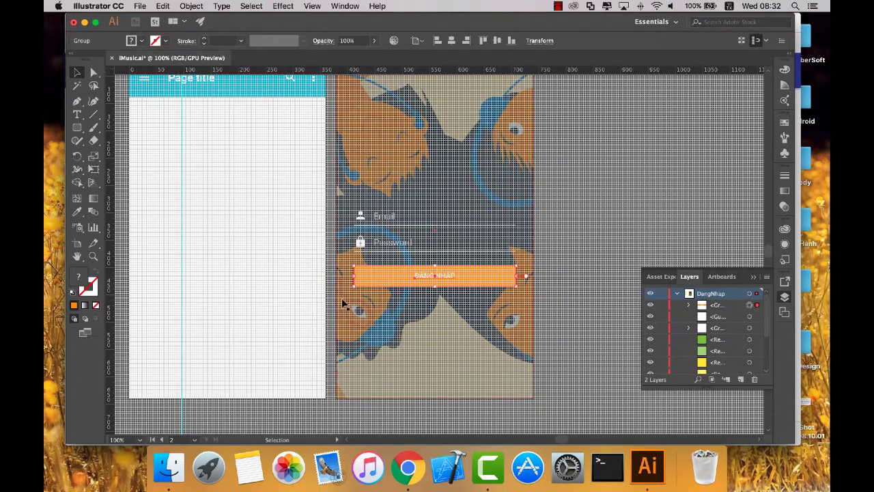
pyautogui.press('Up')
pyautogui.press('Up')
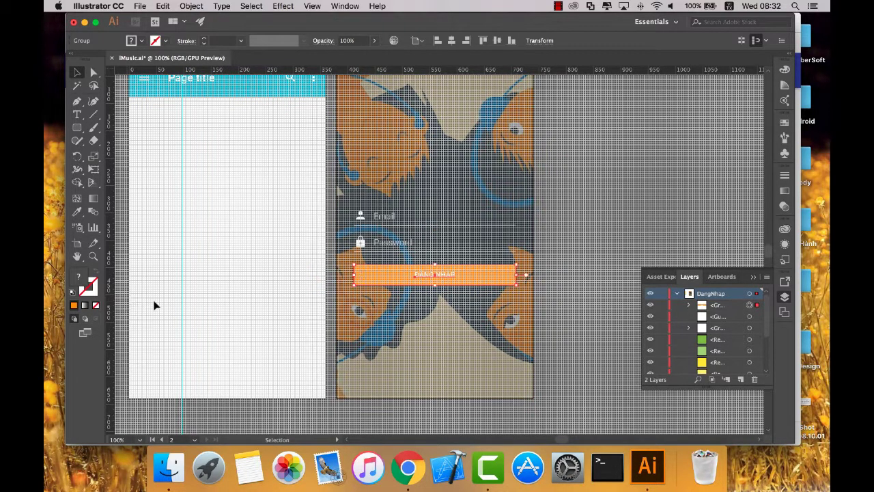
pyautogui.hotkey('shift', 'Down')
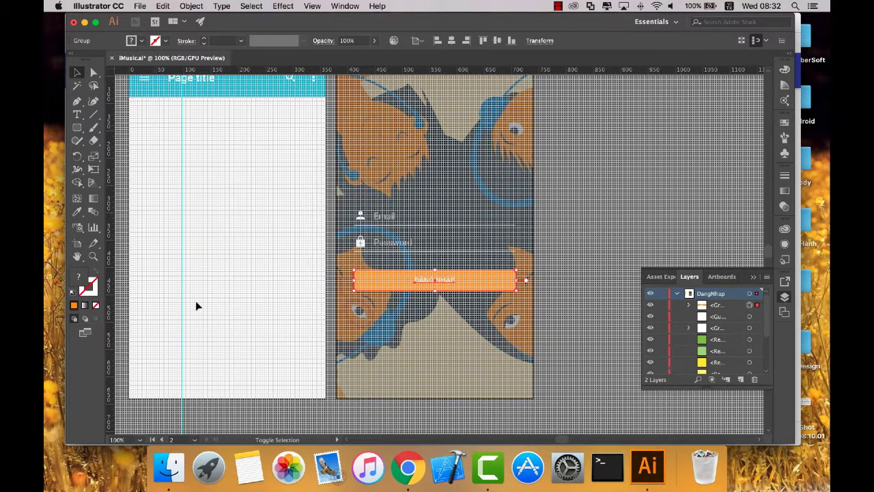
pyautogui.press('a')
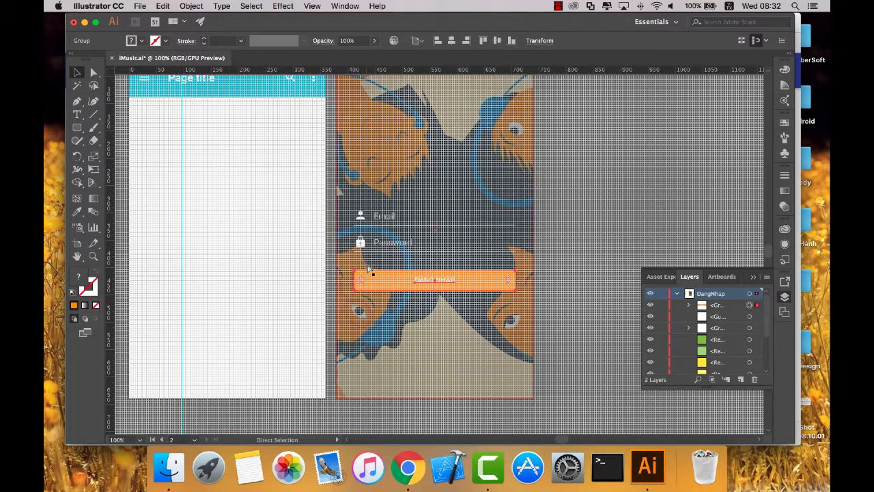
pyautogui.hotkey('shift', 'Up')
# Lower the button about four pixels, then deselect it and toggle the grid off and on.
pyautogui.press('Down')
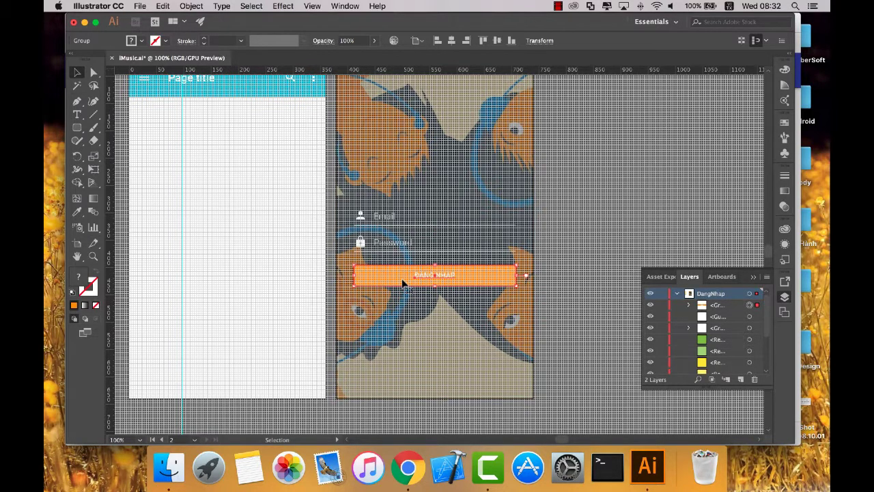
pyautogui.press('Down')
pyautogui.press('Down')
pyautogui.press('Down')
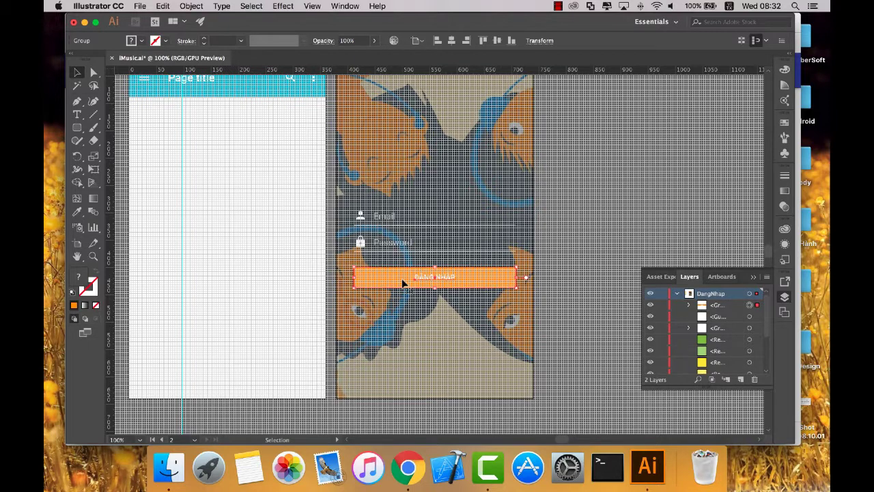
pyautogui.press('Down')
pyautogui.press('Down')
pyautogui.press('Down')
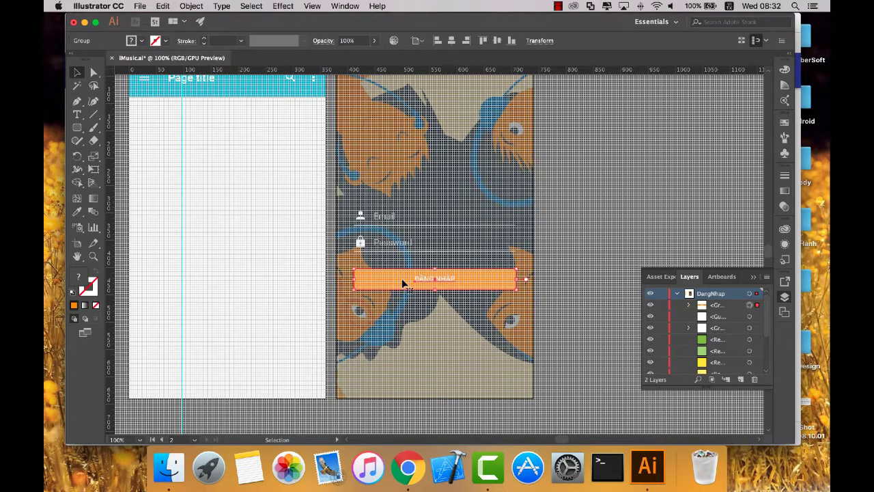
pyautogui.press('Down')
pyautogui.press('Down')
pyautogui.press('Down')
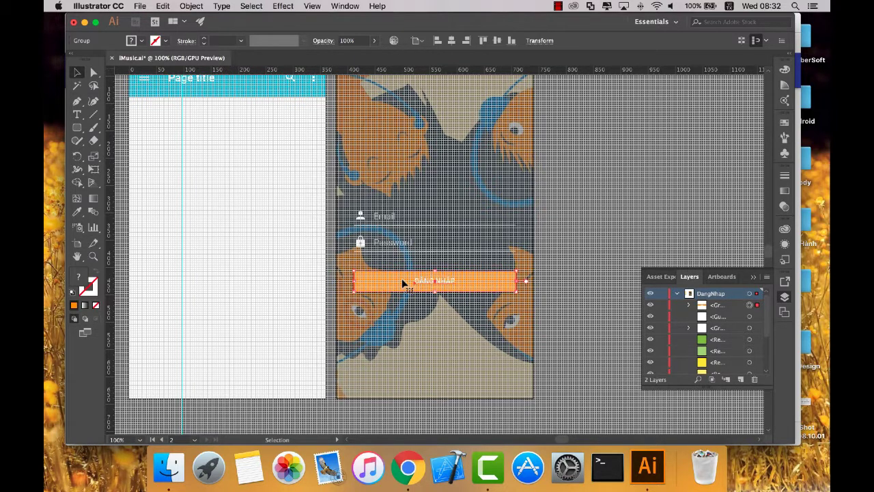
pyautogui.press('Down')
pyautogui.press('Down')
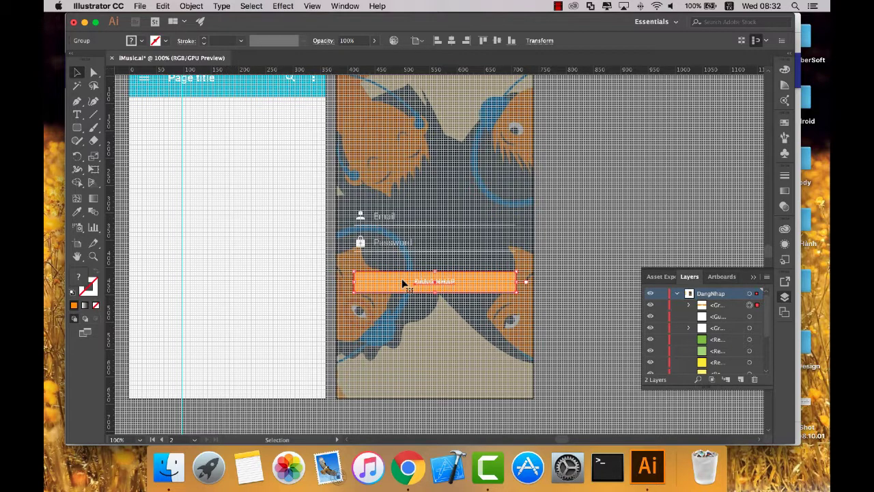
pyautogui.press('Up')
pyautogui.press('super+apostrophe')
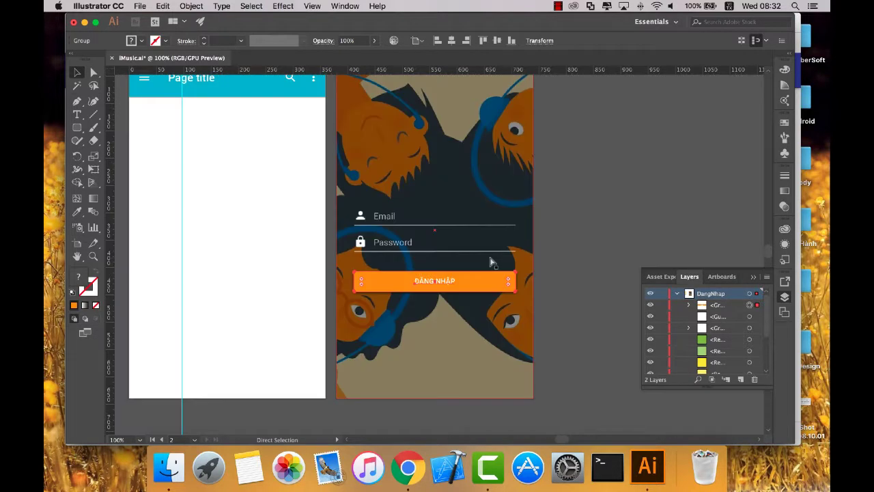
pyautogui.click(628, 253)
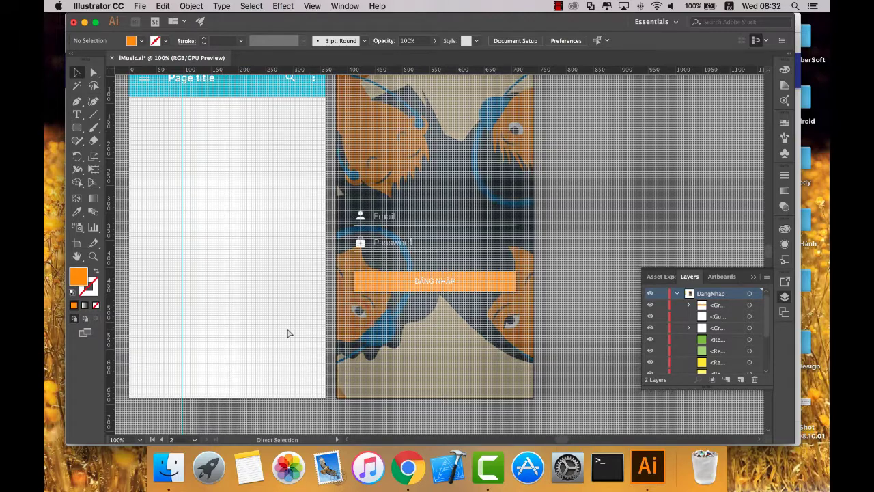
pyautogui.press('super+apostrophe')
# At 200% zoom, nudge the button up two steps, hide the grid and return to 100%.
pyautogui.click(138, 440)
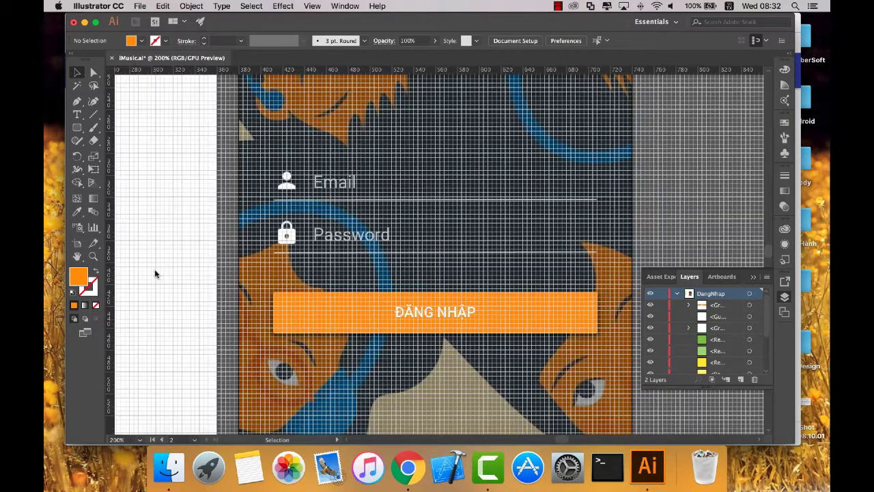
pyautogui.click(160, 271)
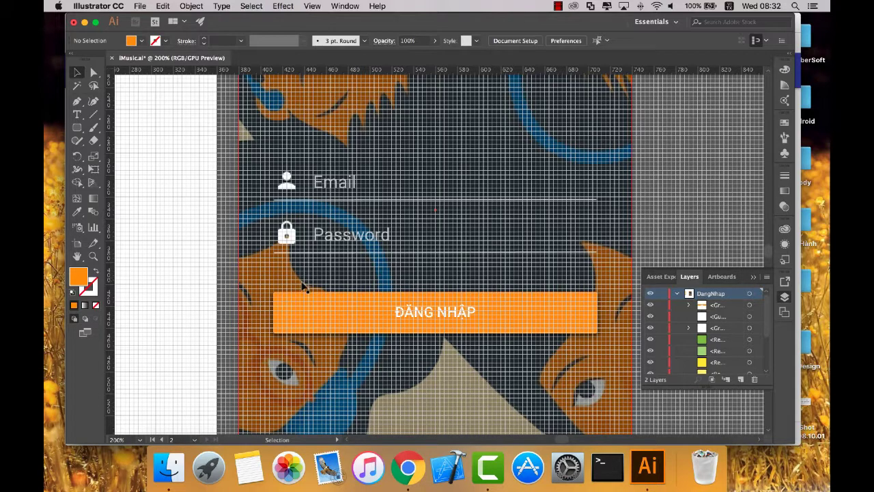
pyautogui.click(308, 301)
pyautogui.press('Up')
pyautogui.press('Up')
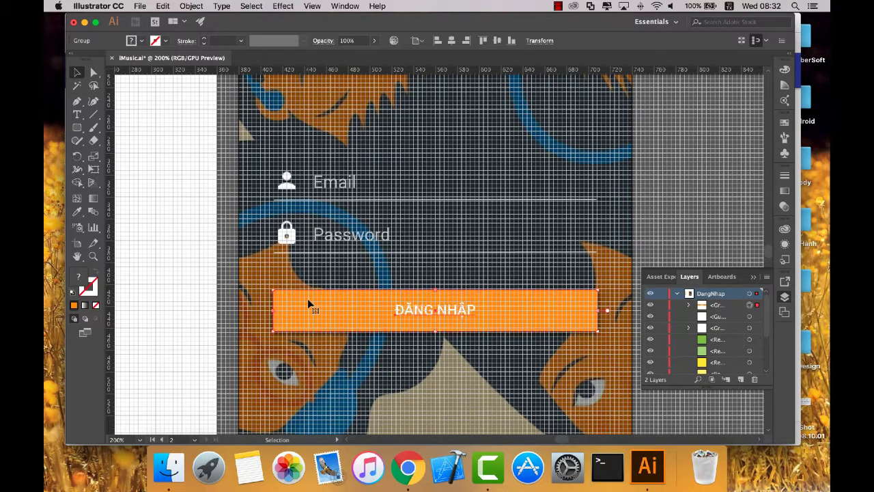
pyautogui.press('Up')
pyautogui.press('super+apostrophe')
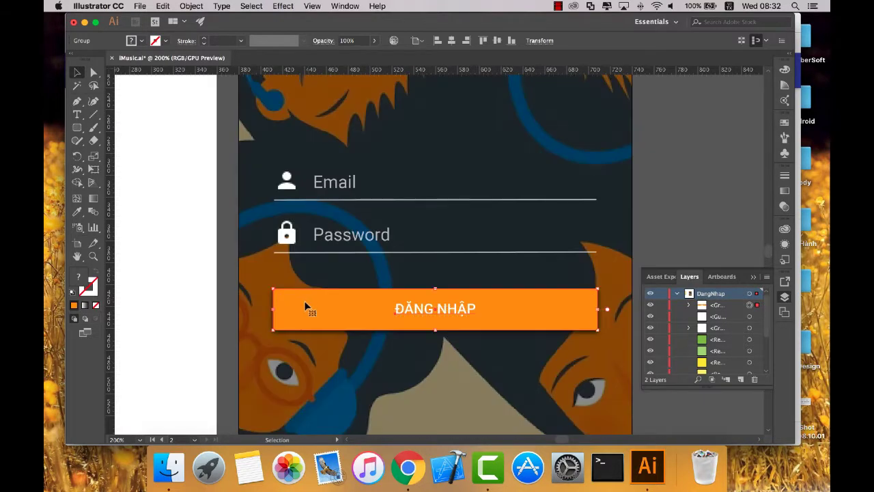
pyautogui.click(139, 439)
pyautogui.click(156, 293)
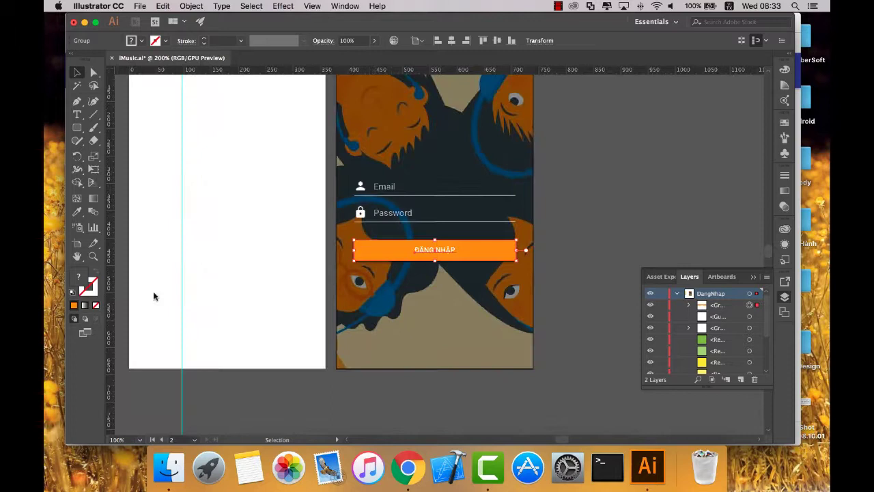
pyautogui.click(578, 217)
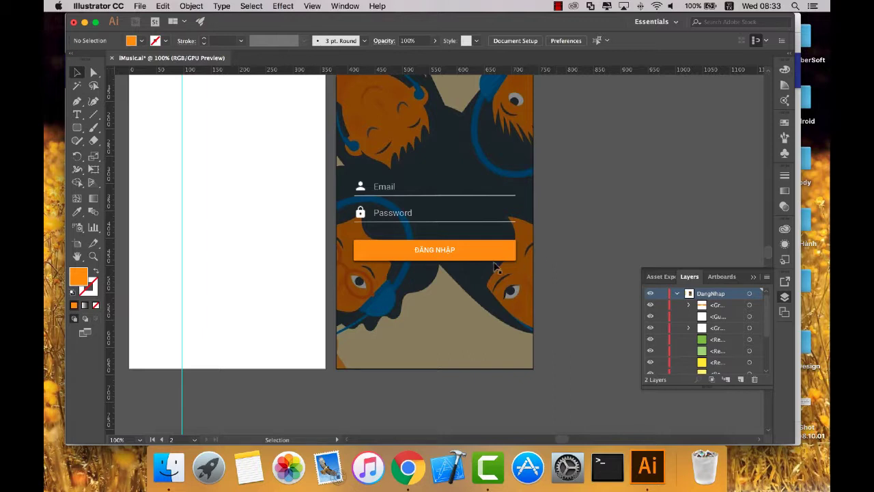
pyautogui.scroll(1, 622, 211)
pyautogui.scroll(2, 622, 216)
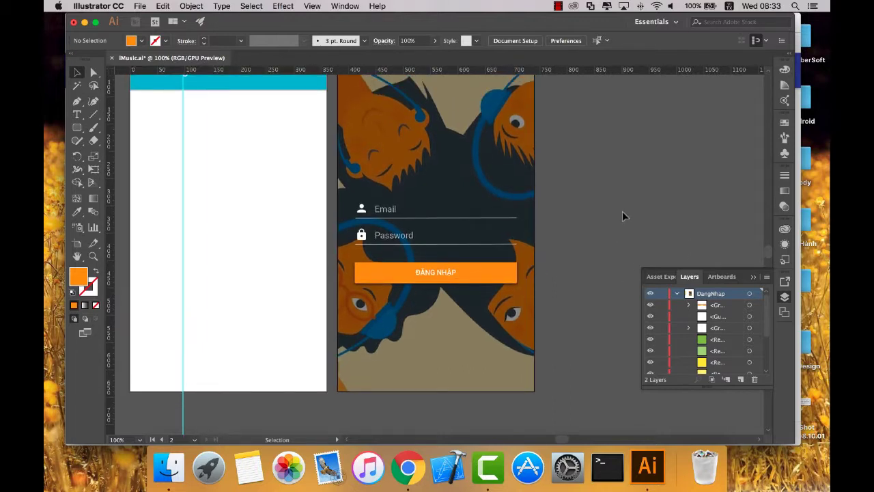
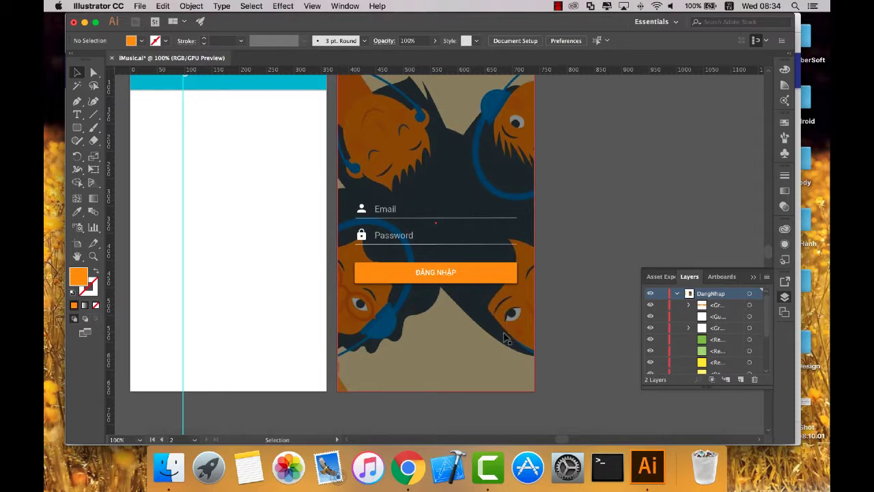
# Draw a 42 × 42 px circle with the Ellipse tool below the orange ĐĂNG NHẬP button.
pyautogui.moveTo(78, 127); pyautogui.dragTo(123, 153)
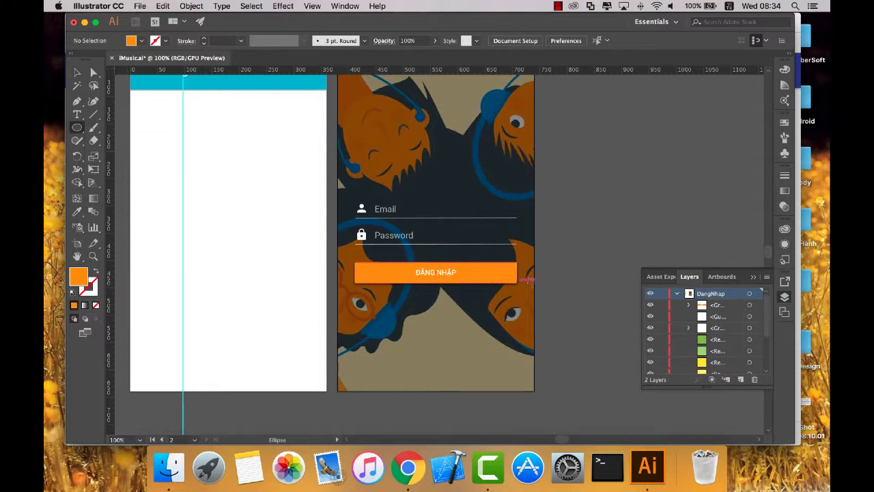
pyautogui.click(446, 320)
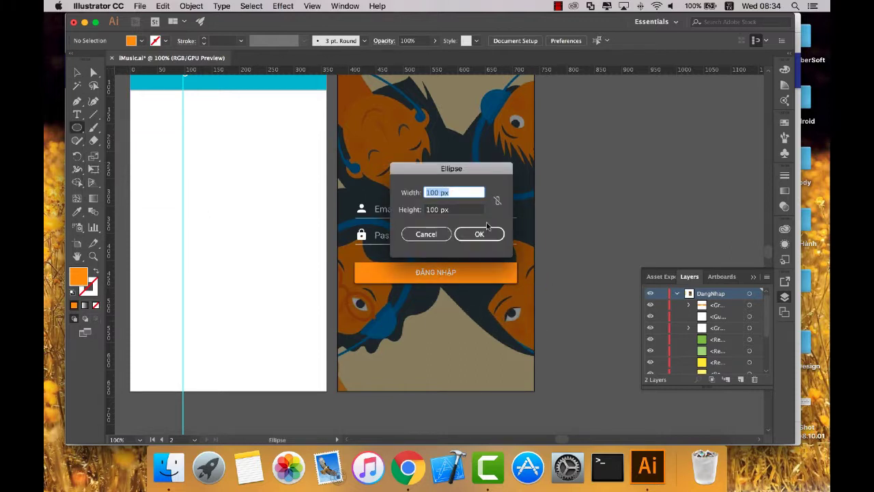
pyautogui.doubleClick(435, 192)
pyautogui.write('42')
pyautogui.doubleClick(431, 210)
pyautogui.write('42')
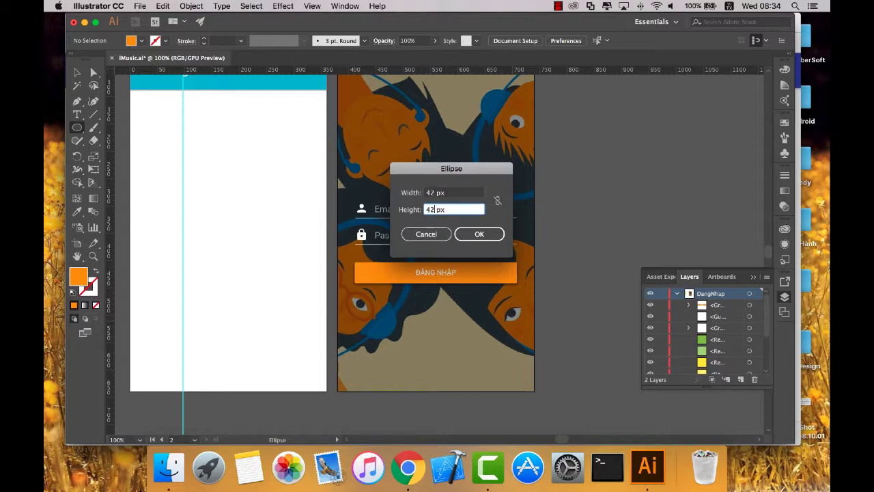
pyautogui.click(479, 234)
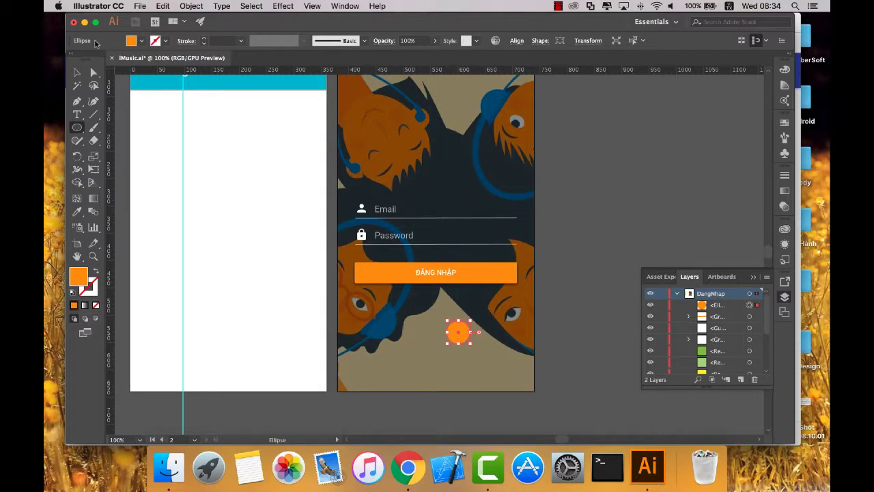
pyautogui.press('v')
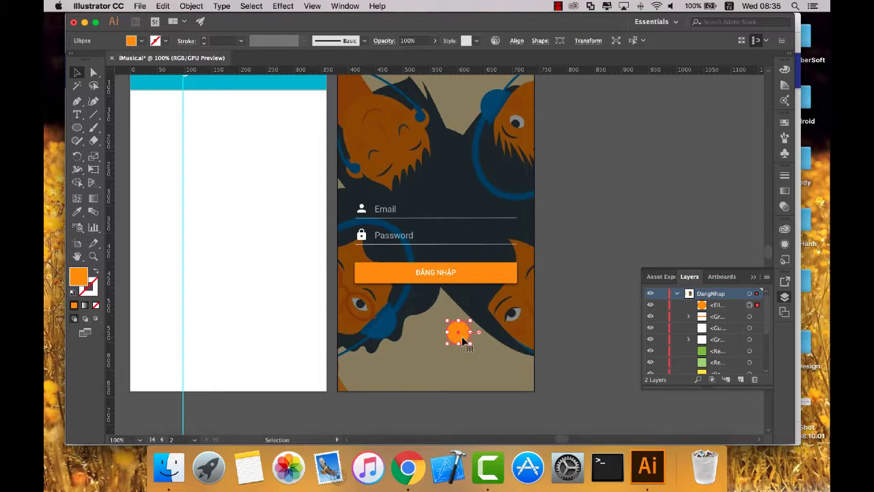
# Apply a Drop Shadow to the circle with 6 px Y offset and 4 px blur.
pyautogui.click(263, 6)
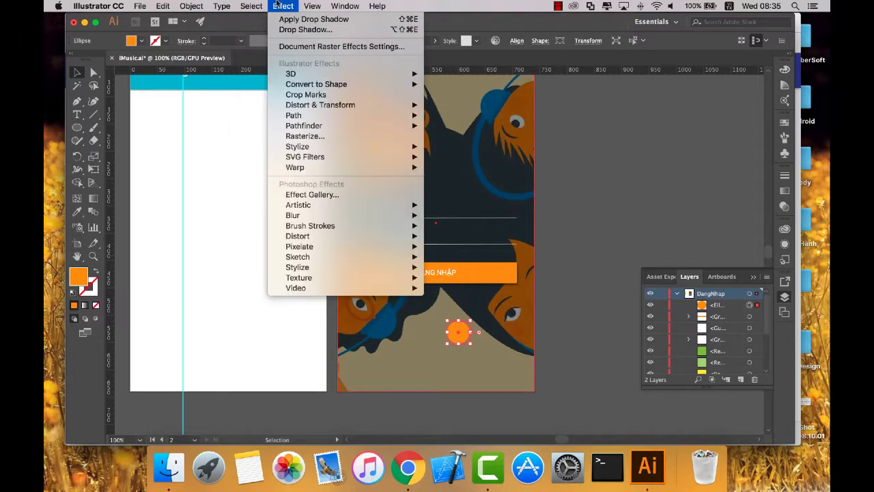
pyautogui.click(374, 140)
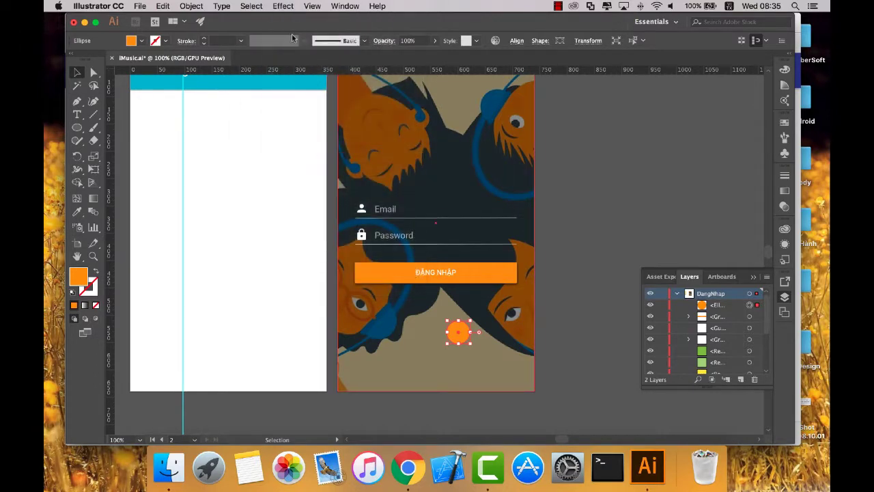
pyautogui.click(283, 6)
pyautogui.moveTo(297, 147)
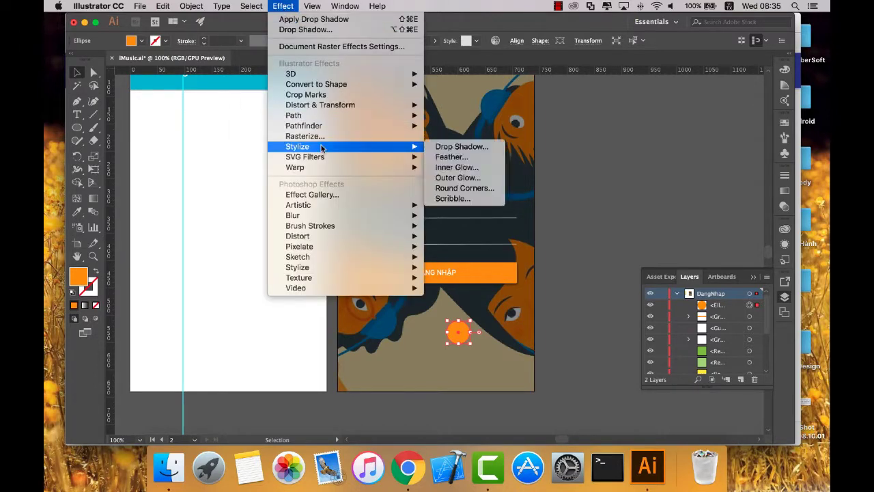
pyautogui.click(478, 148)
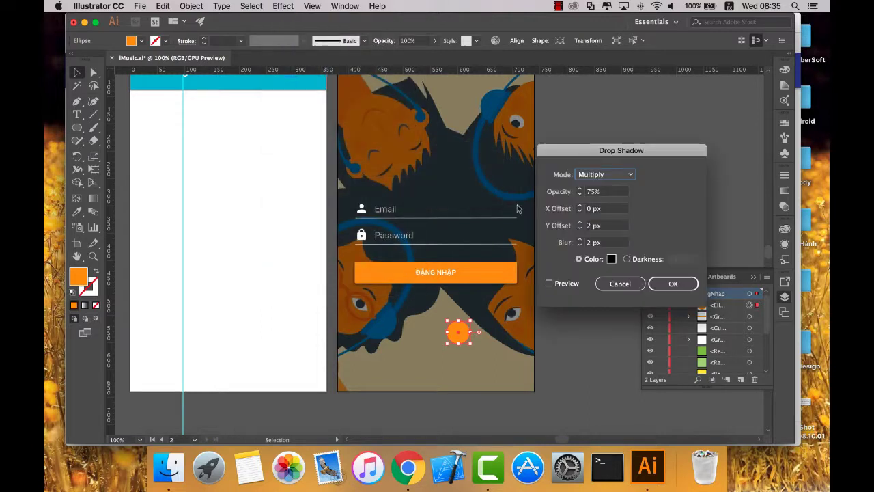
pyautogui.click(580, 242)
pyautogui.write('6')
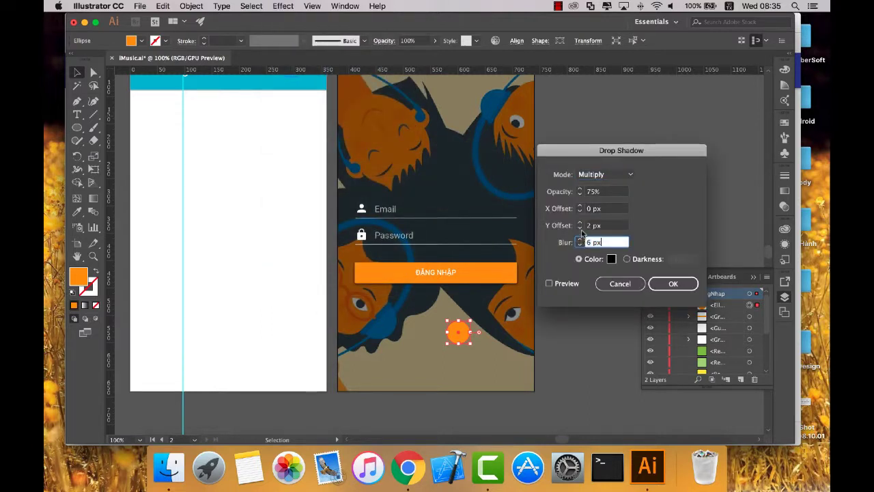
pyautogui.click(580, 223)
pyautogui.click(579, 223)
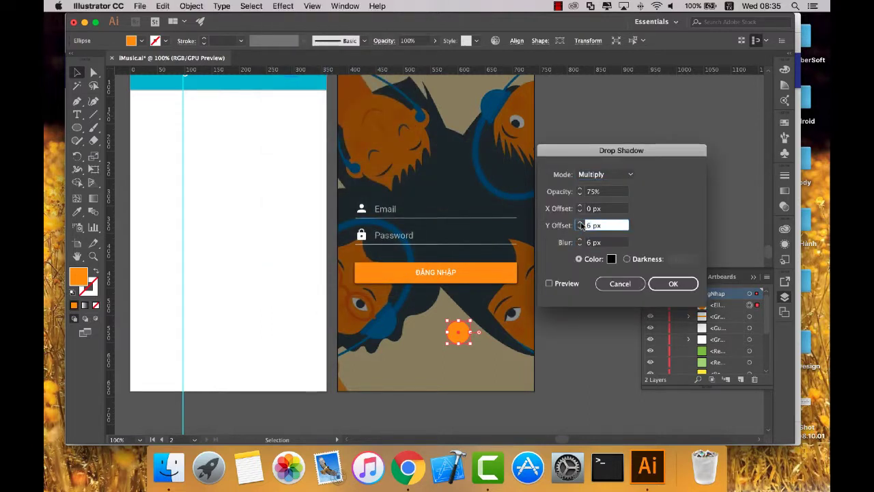
pyautogui.click(579, 244)
pyautogui.click(579, 244)
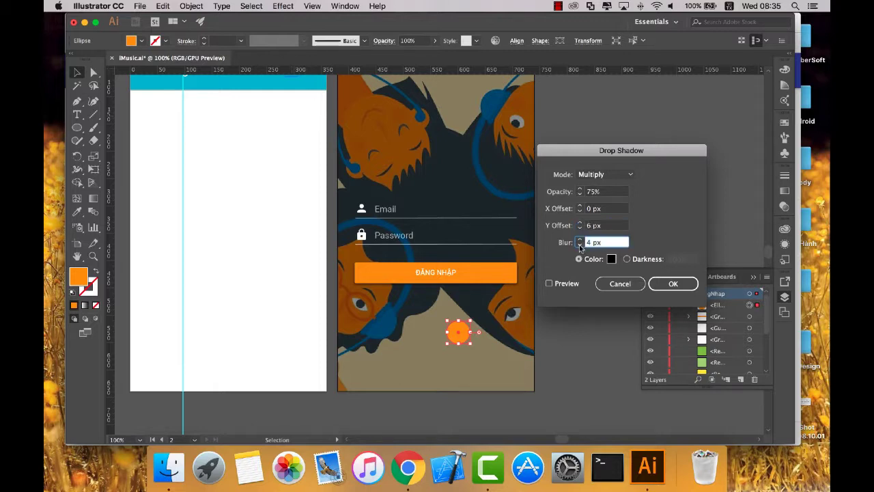
pyautogui.click(673, 284)
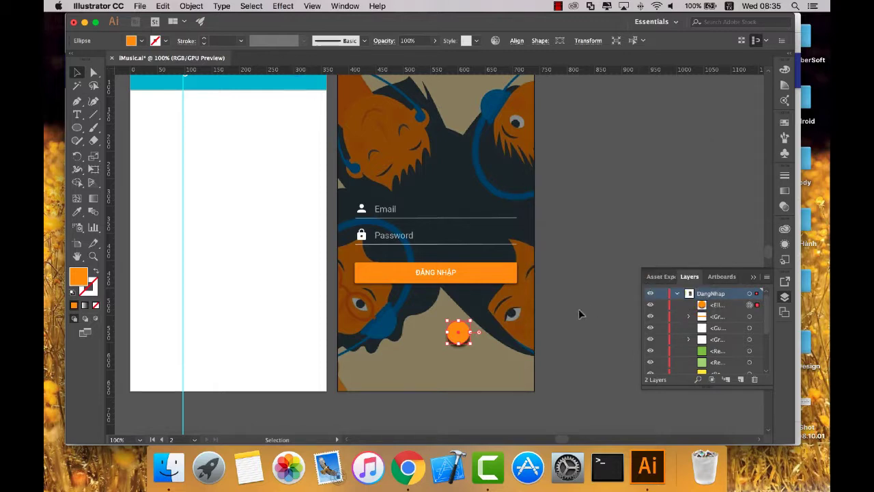
# Deselect and reselect the orange circle to inspect its new shadow.
pyautogui.click(571, 309)
pyautogui.click(458, 332)
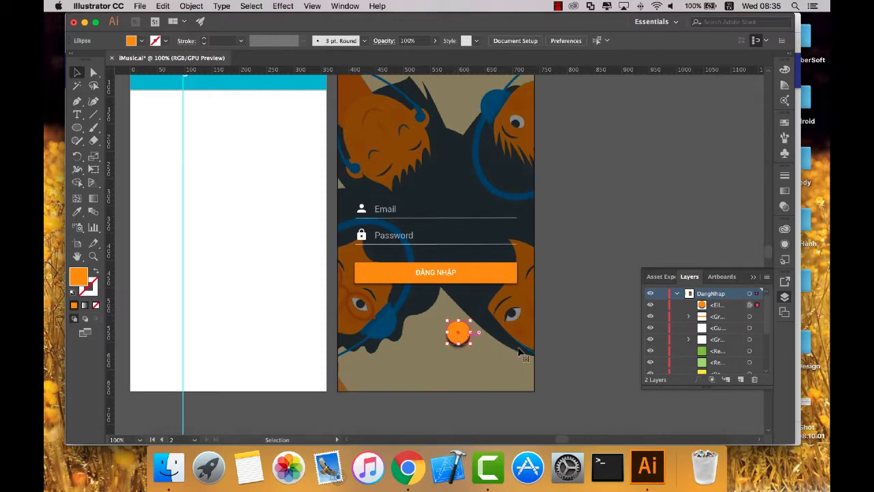
pyautogui.click(599, 357)
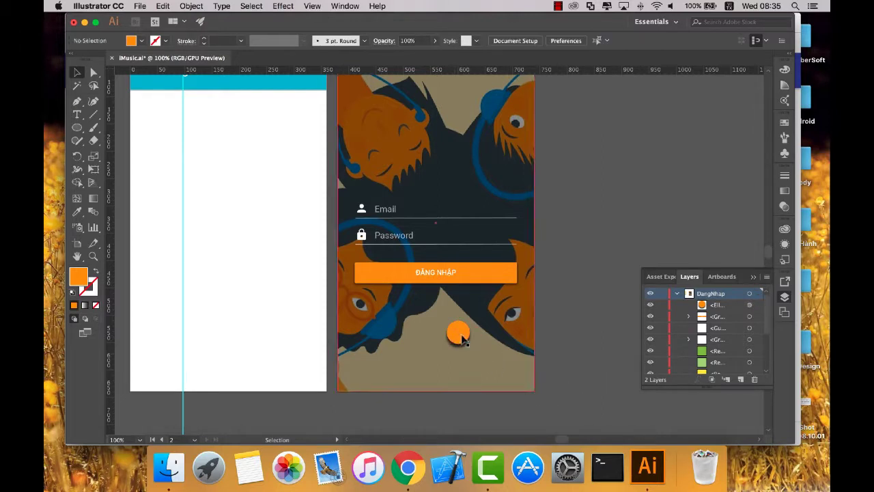
pyautogui.click(460, 335)
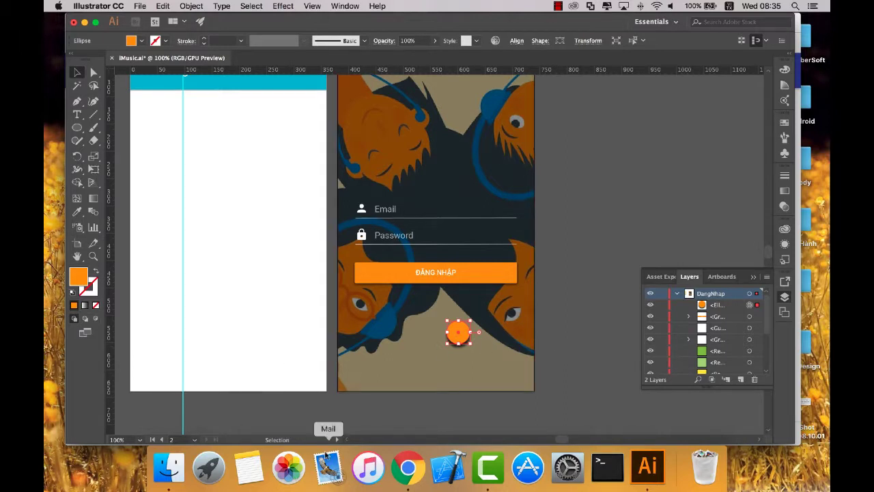
# In Chrome, search Google Images for 'icon facebook' in a new tab.
pyautogui.click(395, 461)
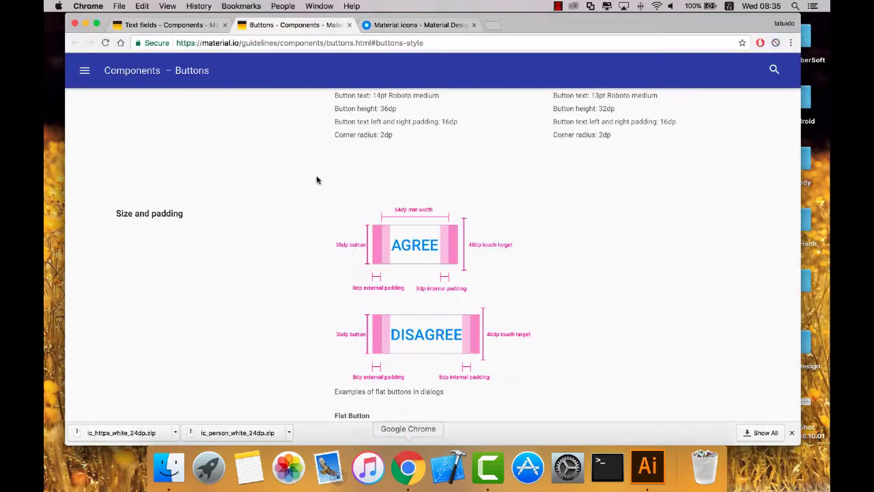
pyautogui.click(491, 26)
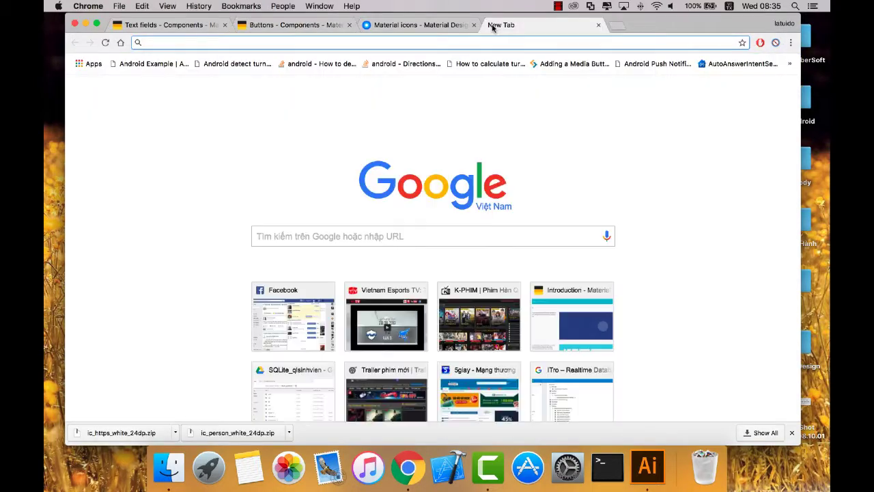
pyautogui.write('l')
pyautogui.write('CON FAC')
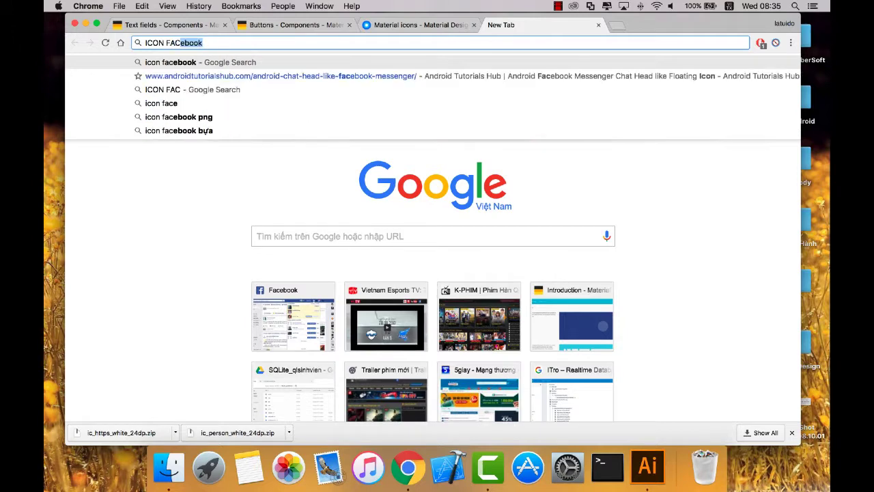
pyautogui.write('E')
pyautogui.press('Down')
pyautogui.press('Return')
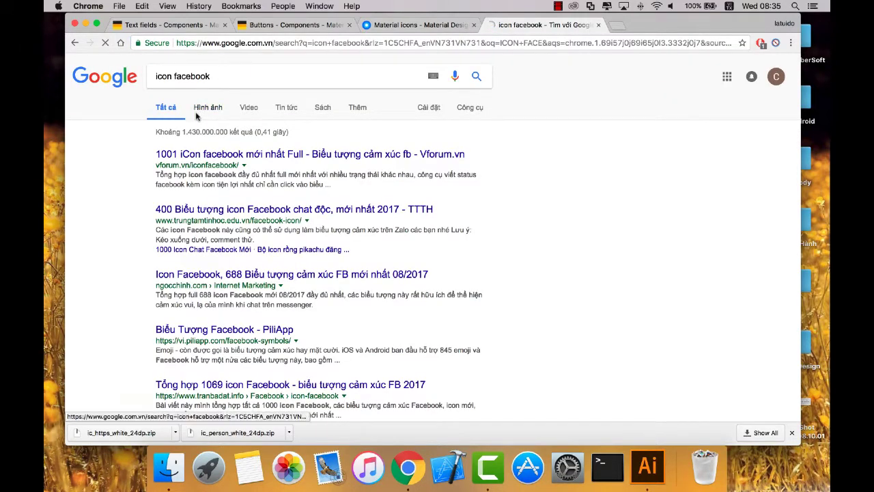
pyautogui.click(200, 114)
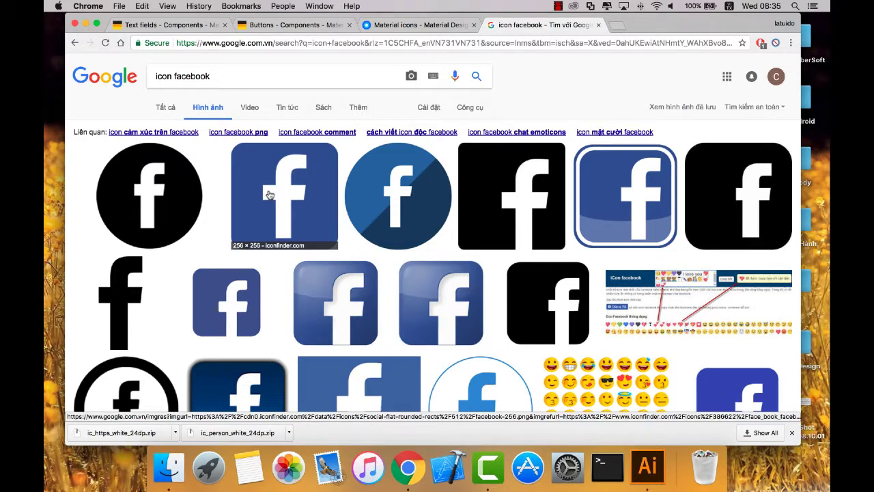
# Preview a rounded blue Facebook logo and save it to Downloads as facebook-ícone.png.
pyautogui.scroll(-3, 270, 195)
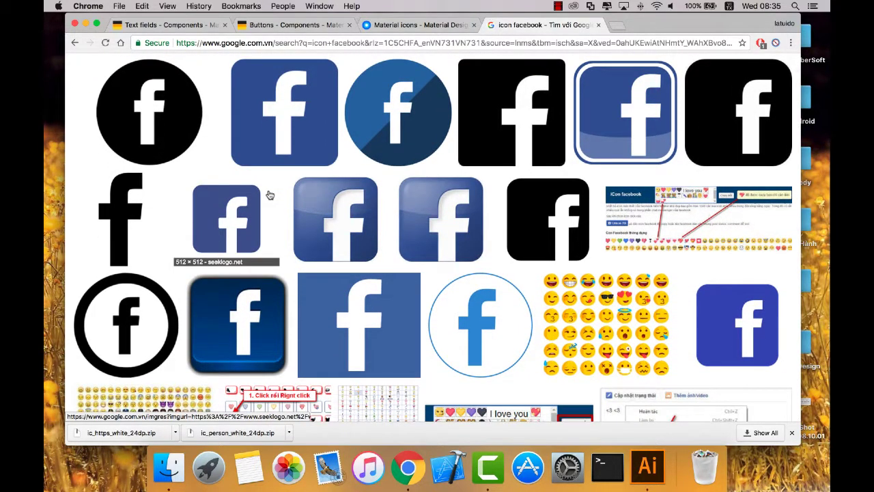
pyautogui.scroll(-3, 273, 195)
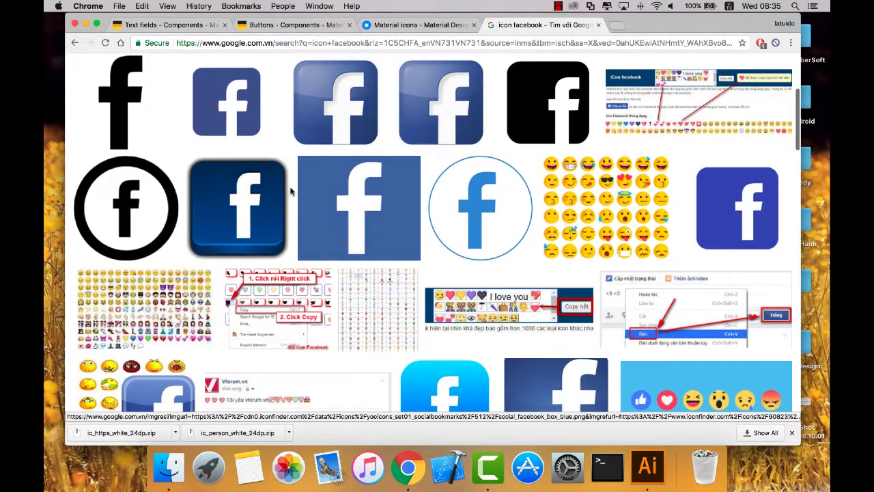
pyautogui.scroll(-3, 286, 192)
pyautogui.scroll(2, 292, 191)
pyautogui.scroll(2, 291, 191)
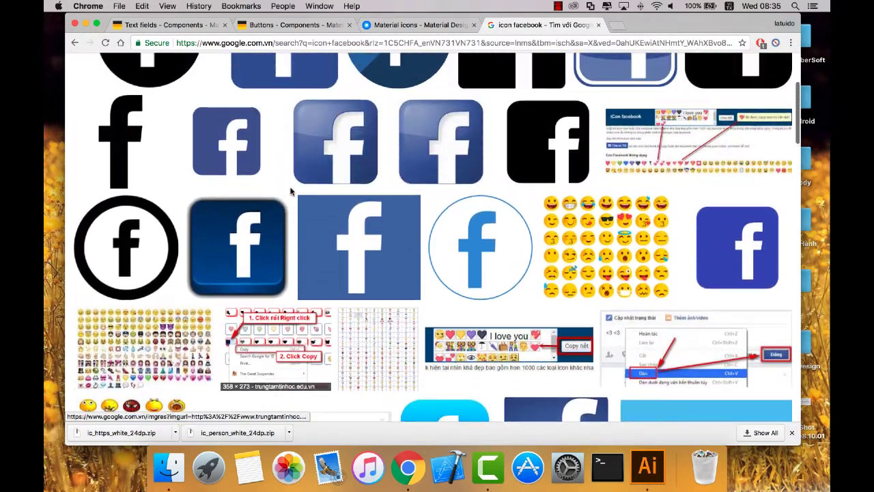
pyautogui.scroll(2, 290, 191)
pyautogui.scroll(1, 290, 191)
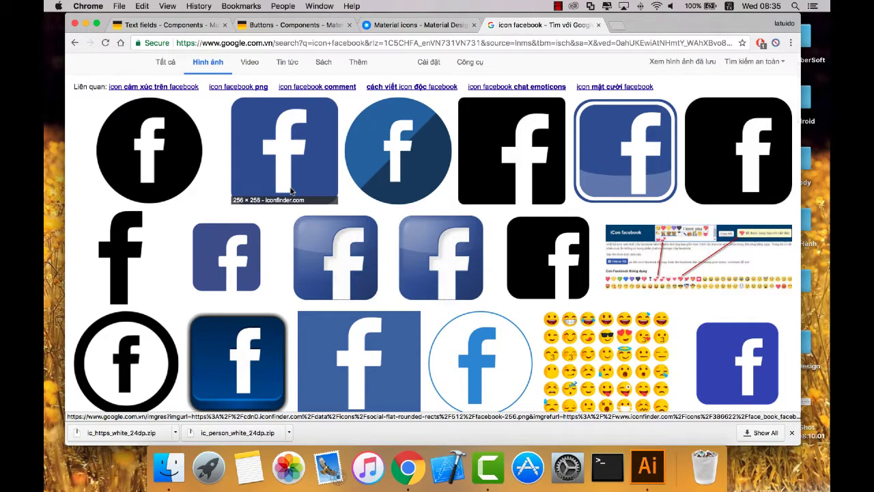
pyautogui.click(732, 373)
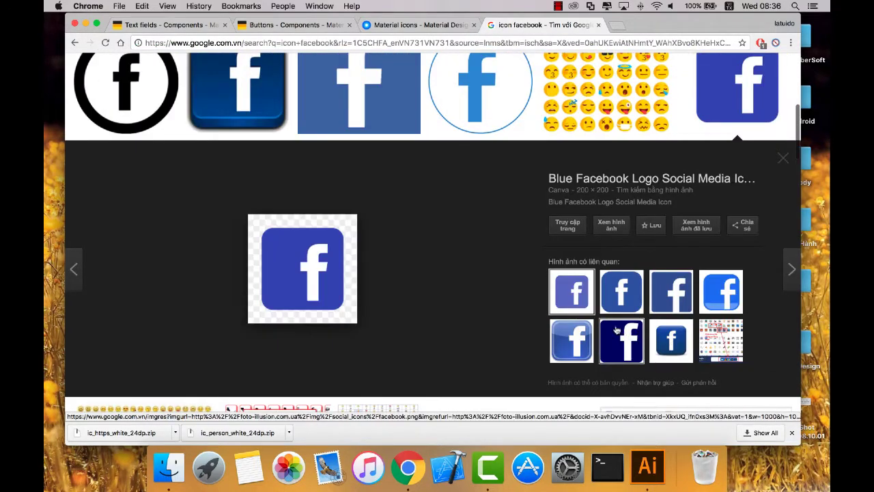
pyautogui.click(626, 304)
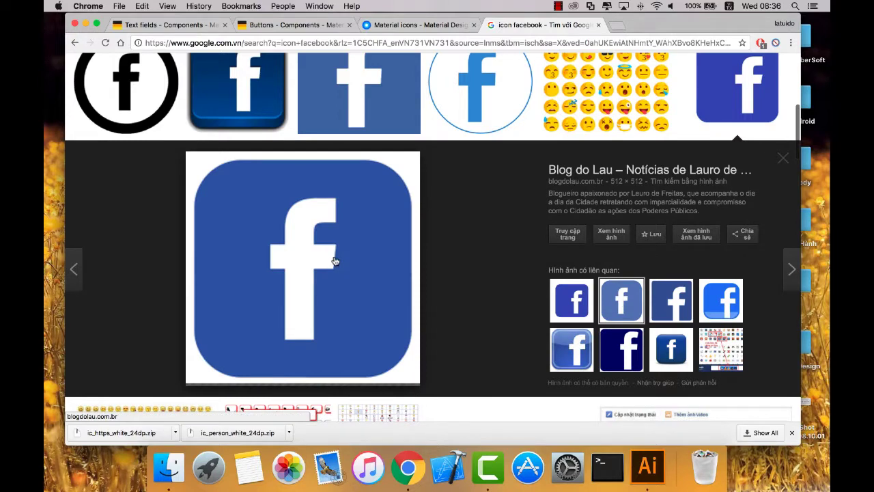
pyautogui.rightClick(371, 245)
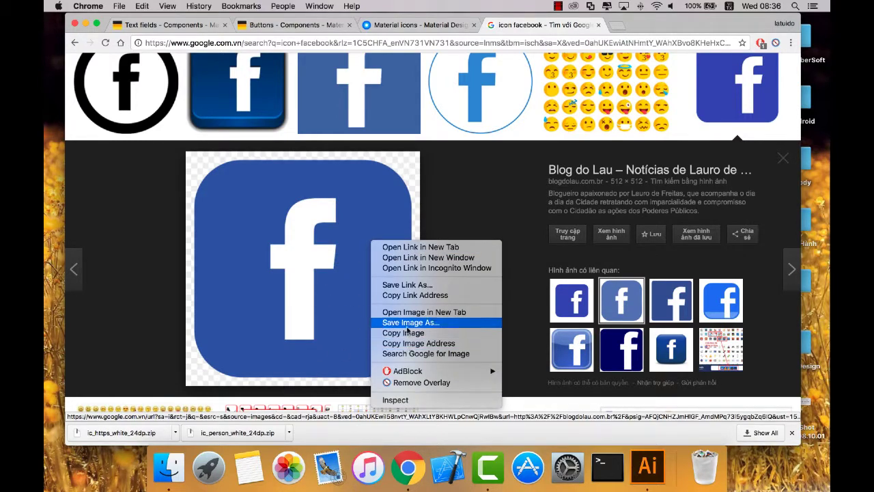
pyautogui.click(410, 322)
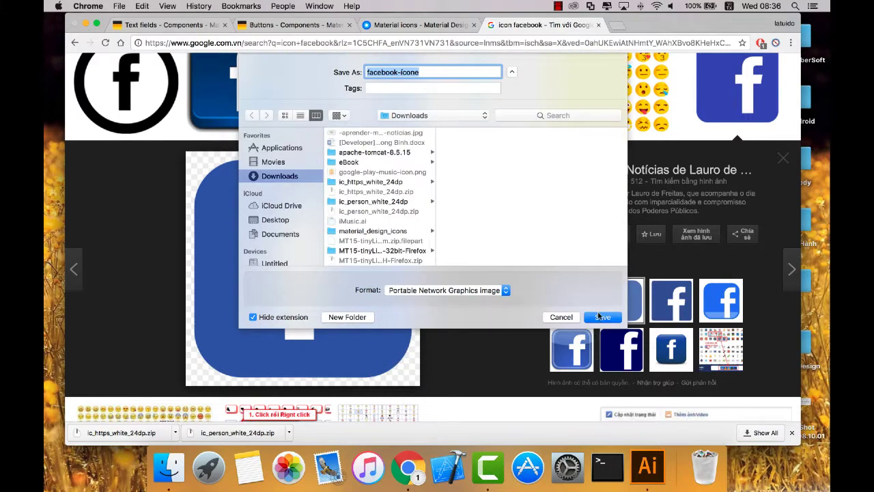
pyautogui.press('Return')
# Select the word 'facebook' in the search query to replace it.
pyautogui.scroll(5, 377, 179)
pyautogui.scroll(5, 377, 180)
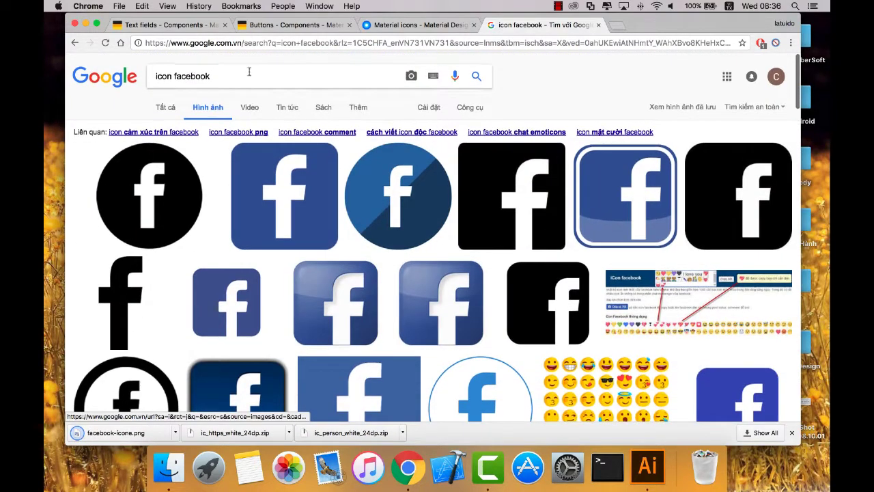
pyautogui.doubleClick(164, 76)
pyautogui.doubleClick(191, 76)
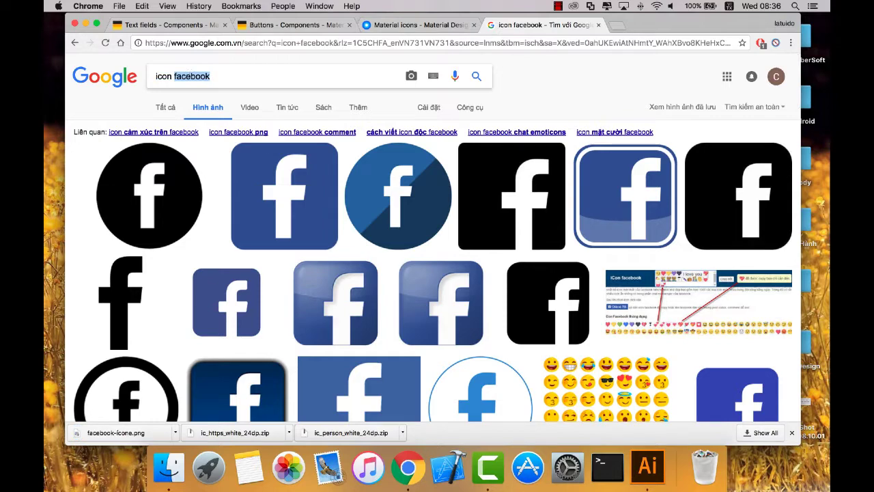
# Search images for 'icon GOOGLE' and preview Google Plus icon results.
pyautogui.write('GOOGLE')
pyautogui.press('Return')
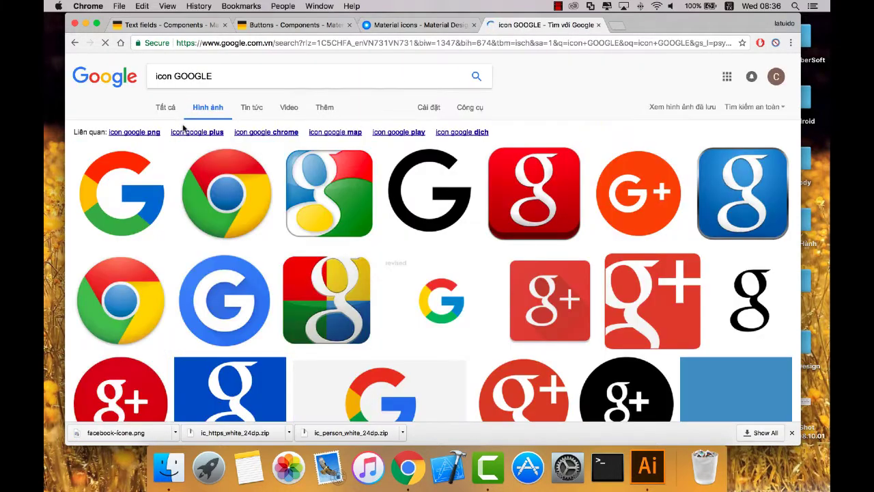
pyautogui.click(648, 175)
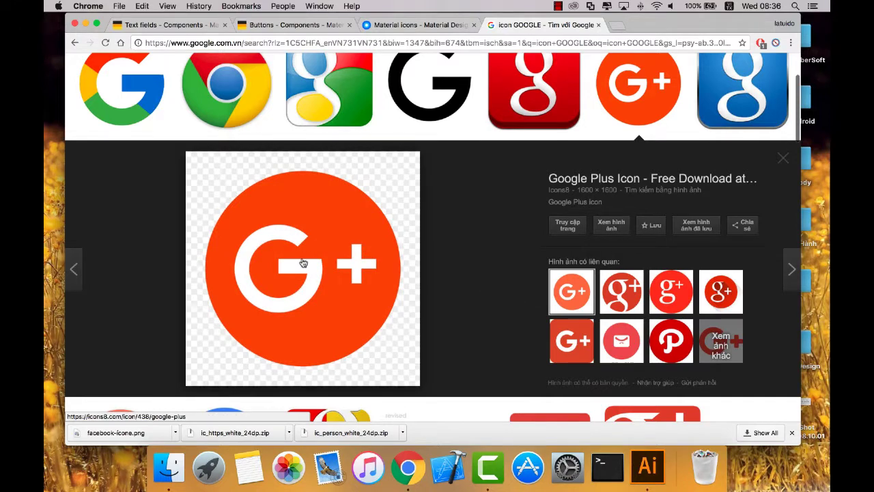
pyautogui.click(672, 299)
pyautogui.scroll(-5, 396, 233)
pyautogui.scroll(-1, 396, 232)
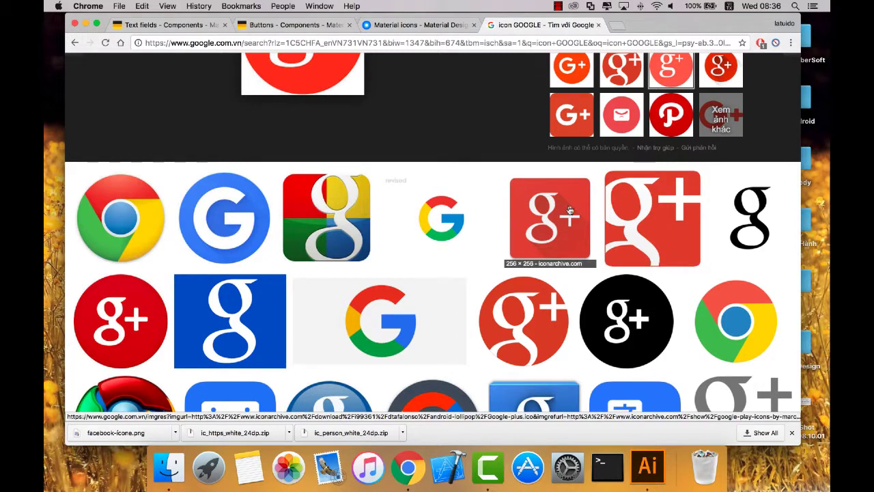
pyautogui.click(550, 218)
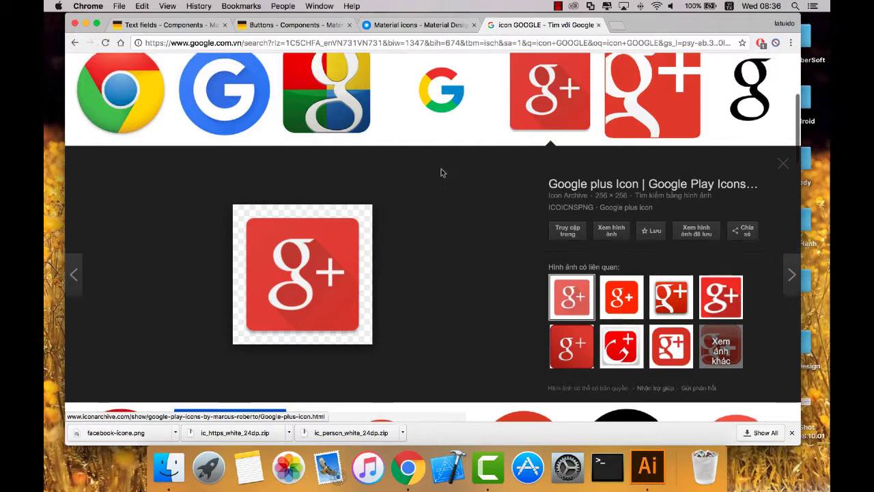
# Compare the orange G+ and red g+ icon previews and their image options.
pyautogui.scroll(3, 441, 171)
pyautogui.click(632, 195)
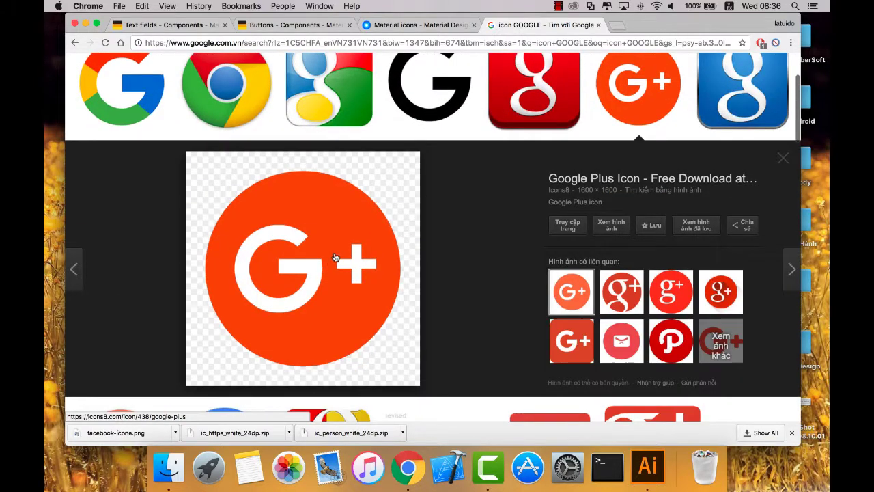
pyautogui.rightClick(315, 232)
pyautogui.click(518, 304)
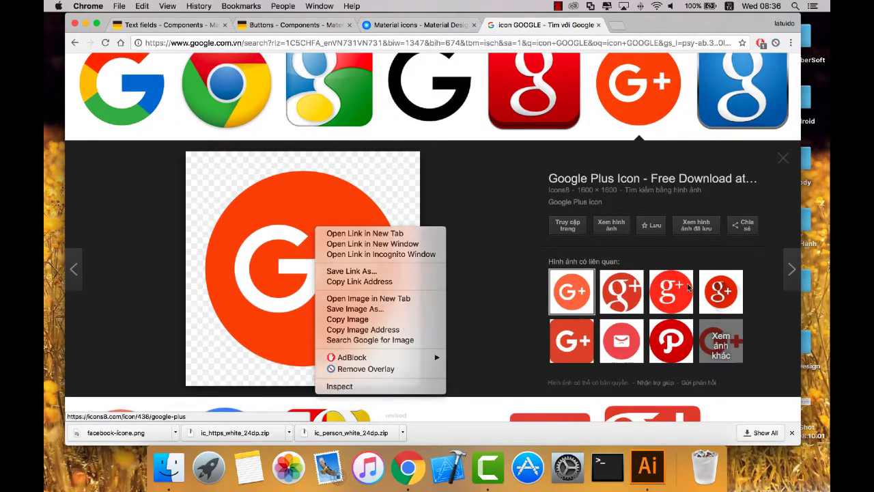
pyautogui.click(678, 290)
pyautogui.rightClick(345, 257)
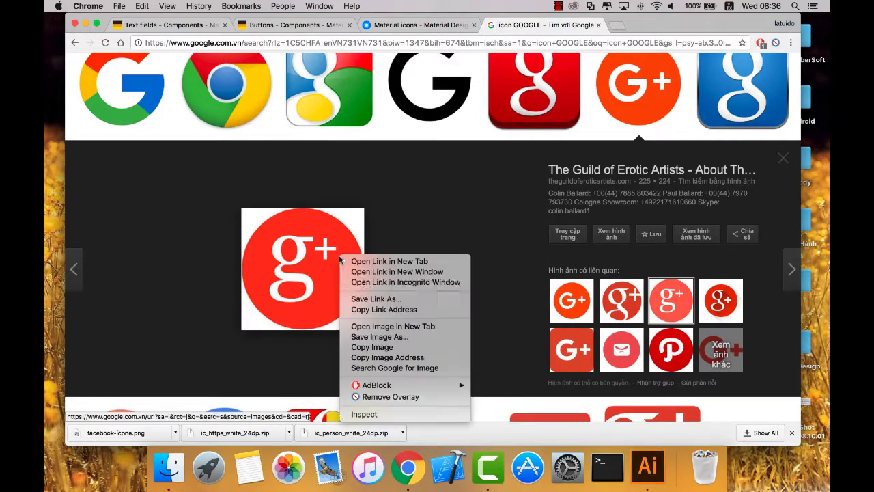
pyautogui.click(426, 215)
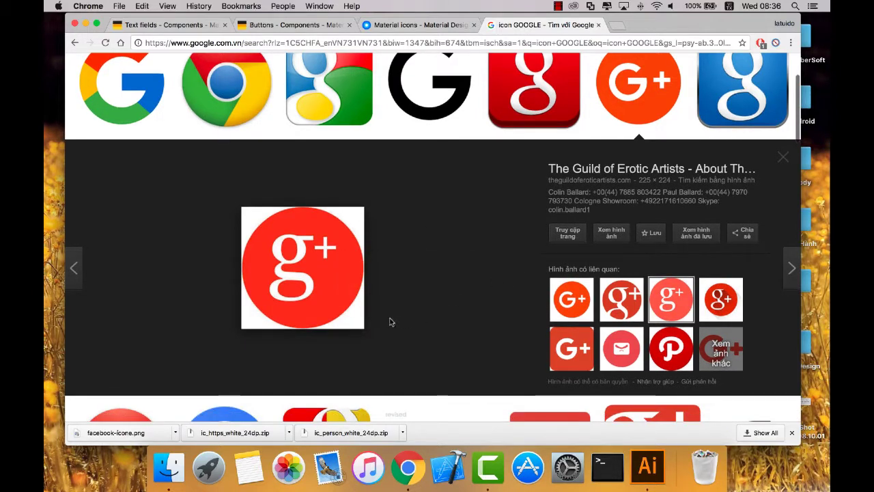
# Save the orange G+ icon to Downloads as google_plus1600.png.
pyautogui.click(586, 311)
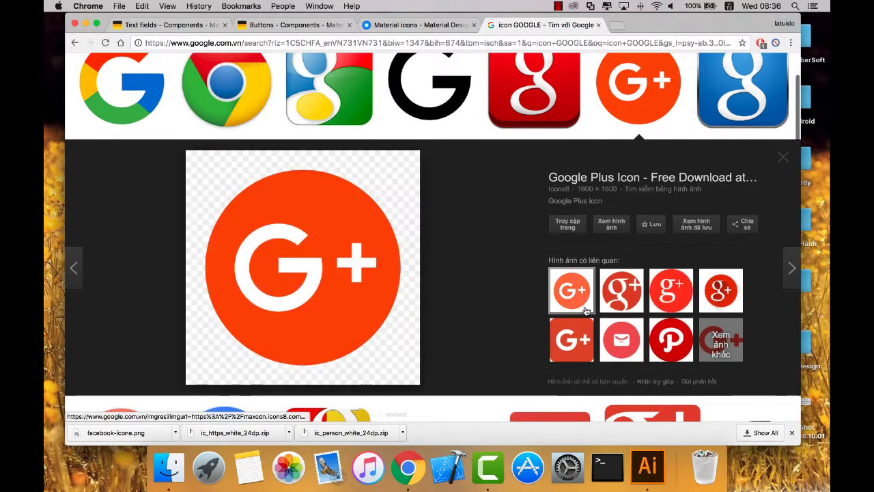
pyautogui.rightClick(330, 261)
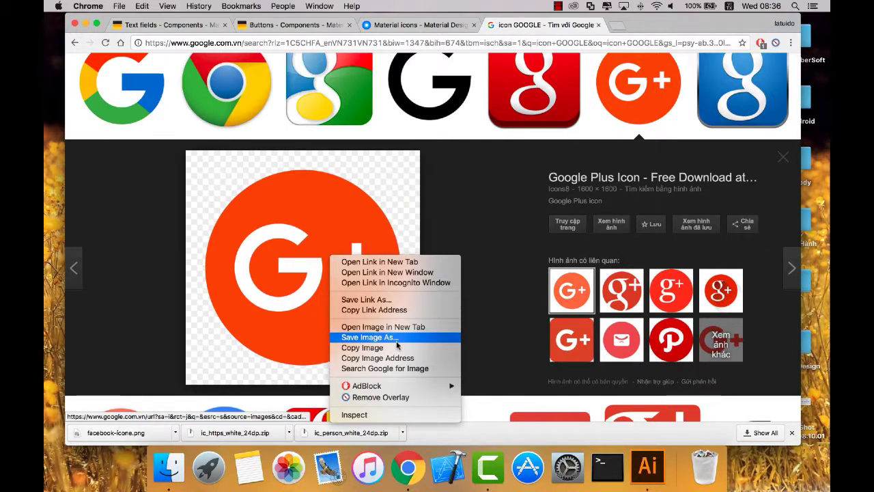
pyautogui.click(397, 341)
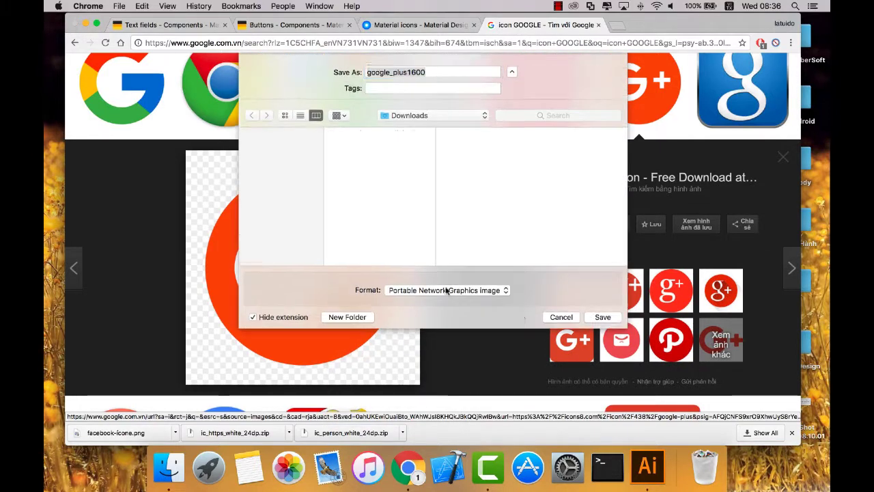
pyautogui.click(587, 318)
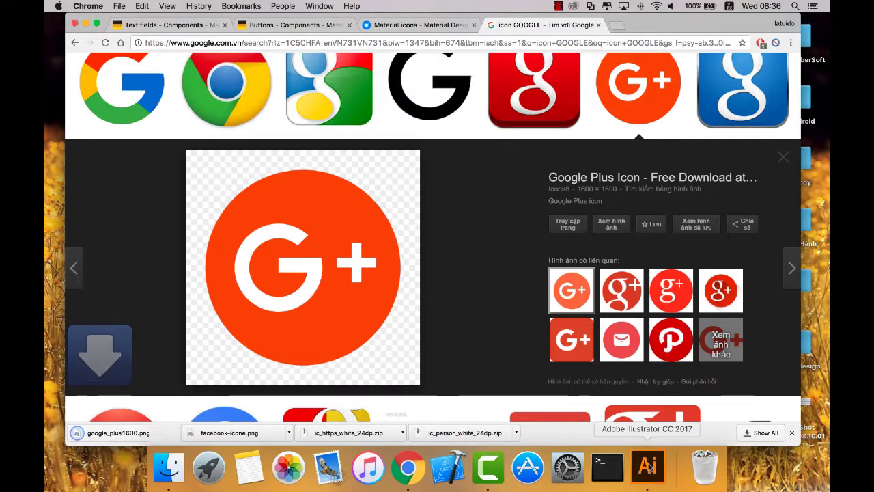
pyautogui.press('super+Tab')
# Drag facebook-icone.png from Finder's Downloads folder onto the Illustrator login artboard.
pyautogui.click(168, 466)
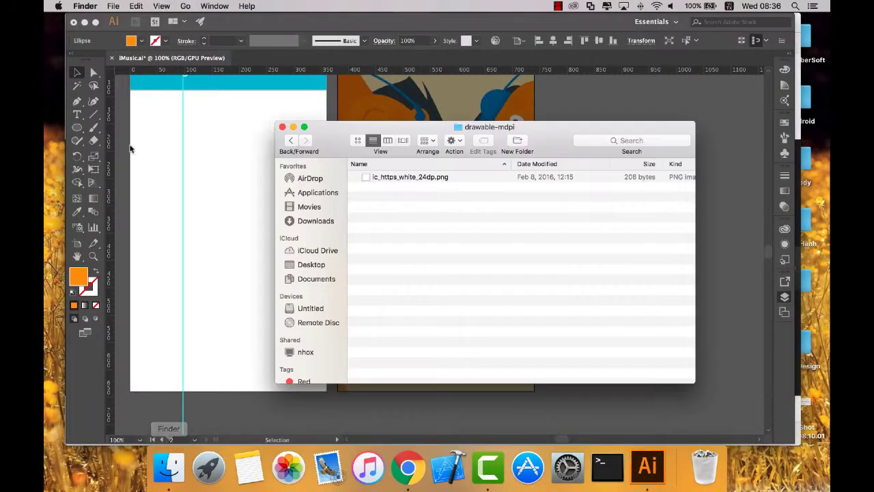
pyautogui.click(316, 222)
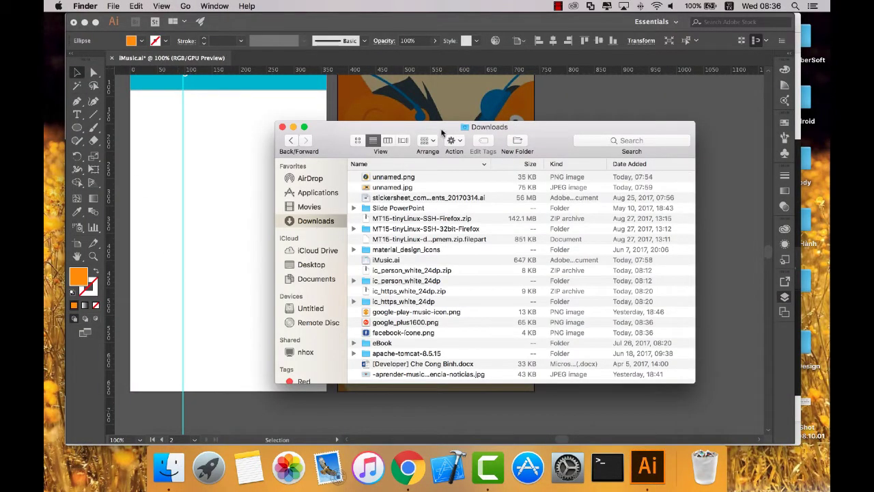
pyautogui.moveTo(441, 132); pyautogui.dragTo(605, 160)
pyautogui.click(558, 351)
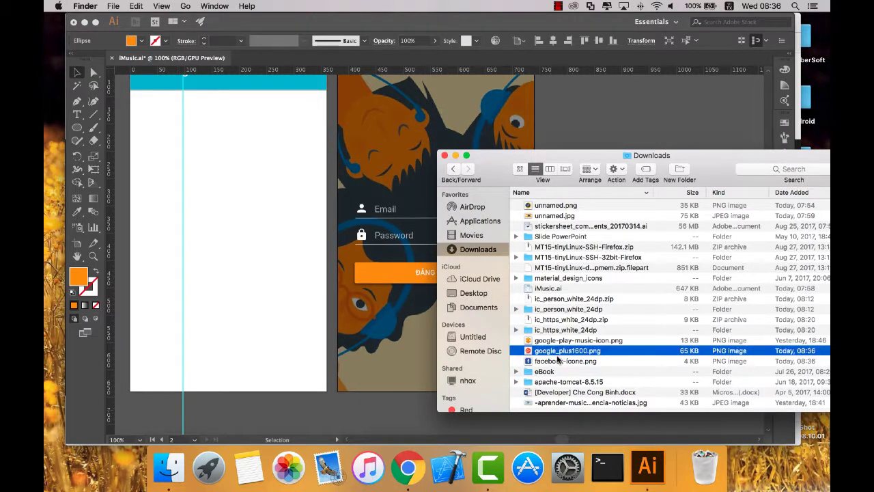
pyautogui.moveTo(559, 360); pyautogui.dragTo(395, 274)
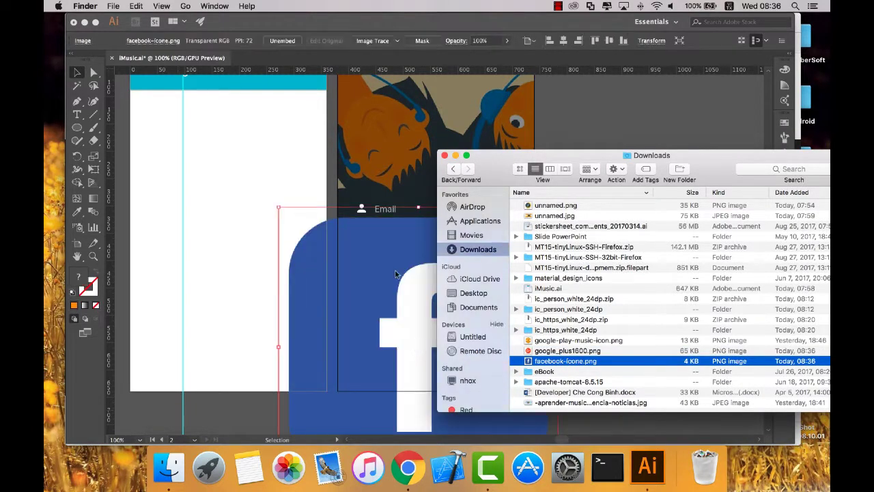
pyautogui.click(593, 135)
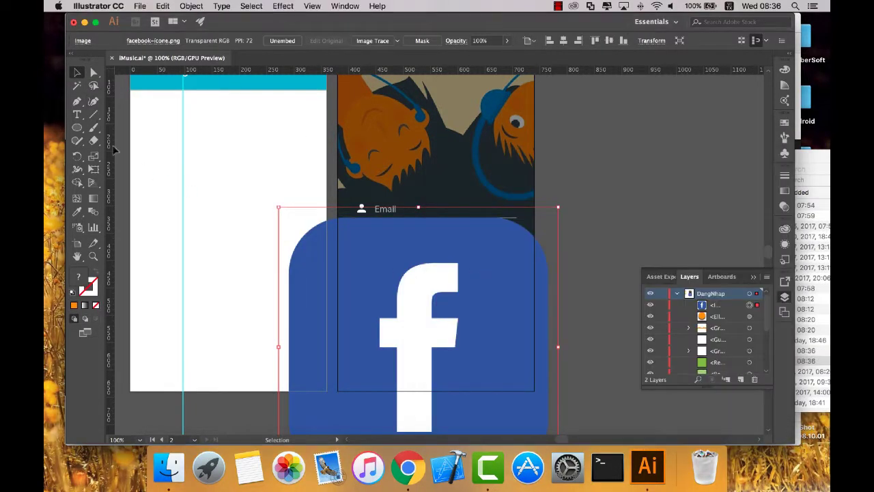
# Shrink the Facebook image onto the circle; the first clipping mask attempt fails.
pyautogui.moveTo(488, 276); pyautogui.dragTo(633, 244)
pyautogui.moveTo(518, 323); pyautogui.dragTo(497, 333)
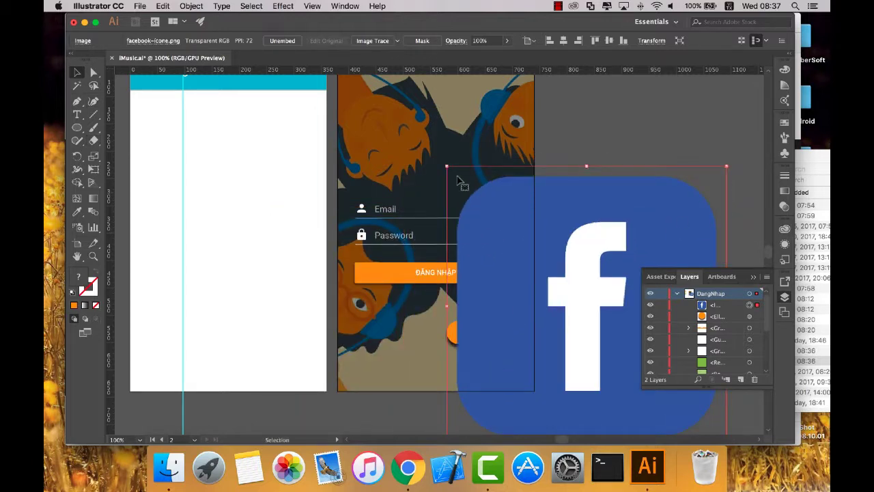
pyautogui.moveTo(447, 166)
pyautogui.mouseDown()
pyautogui.moveTo(603, 343)
pyautogui.moveTo(449, 292)
pyautogui.moveTo(506, 326)
pyautogui.mouseUp()
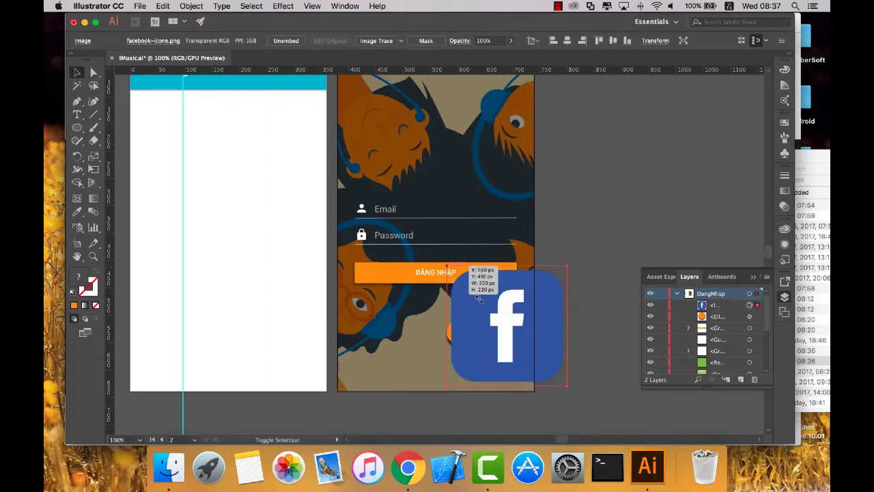
pyautogui.keyDown('shift'); pyautogui.click(459, 334); pyautogui.keyUp('shift')
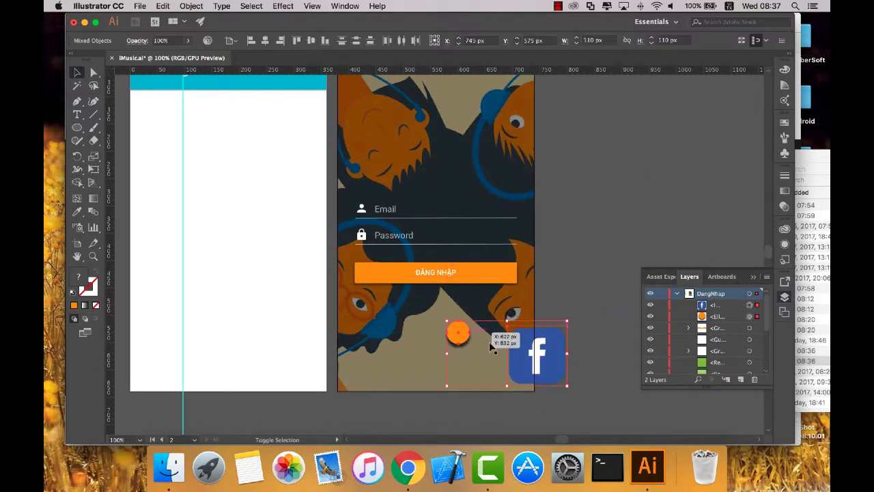
pyautogui.rightClick(460, 336)
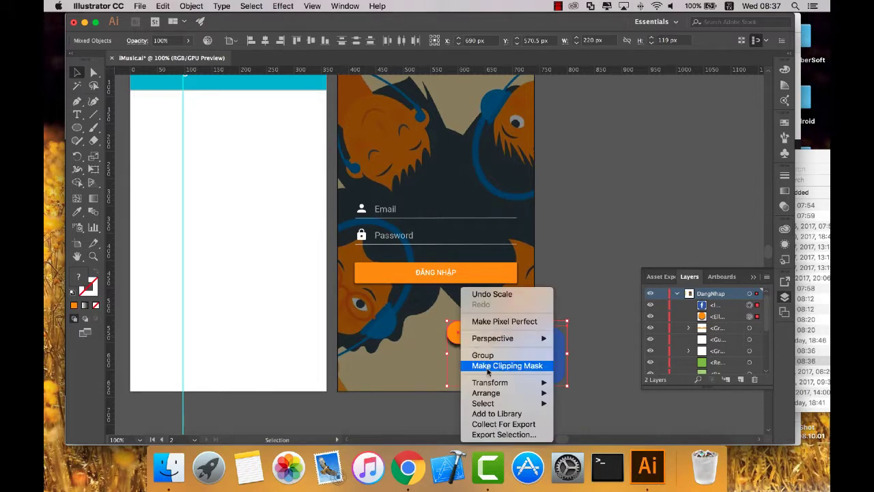
pyautogui.click(493, 364)
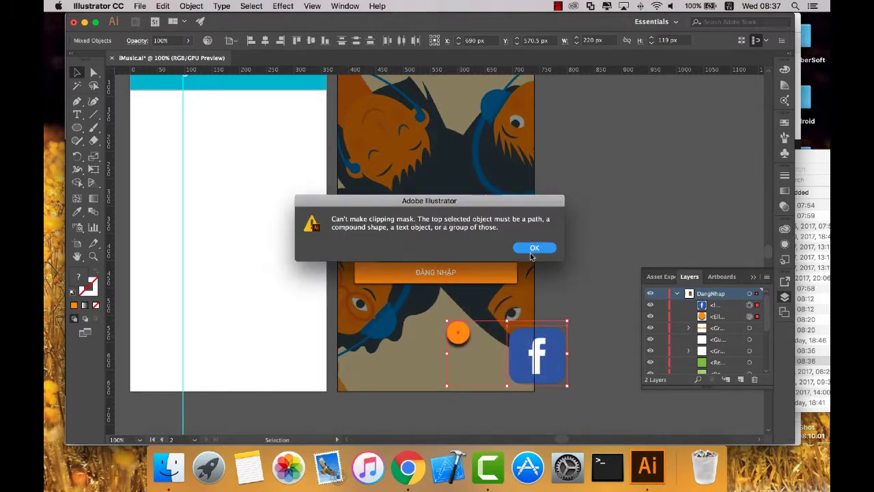
pyautogui.click(533, 247)
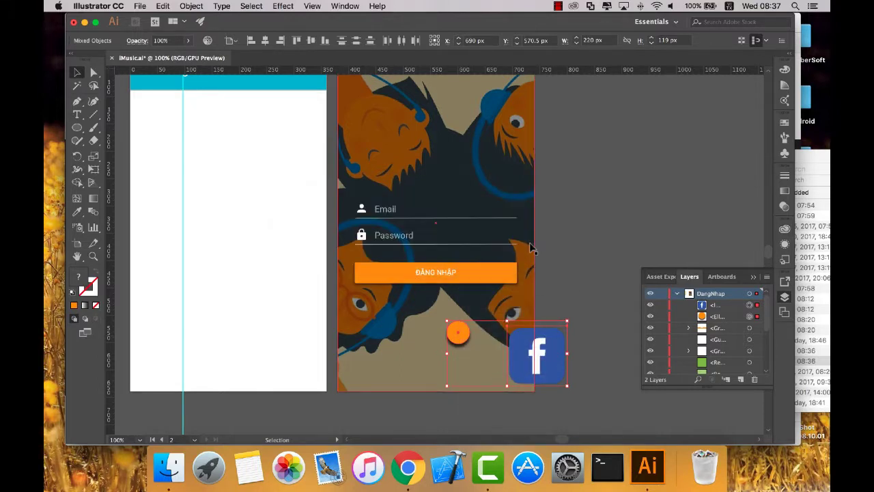
# Move the Ellipse layer above the Facebook image and make a clipping mask.
pyautogui.click(594, 298)
pyautogui.click(712, 317)
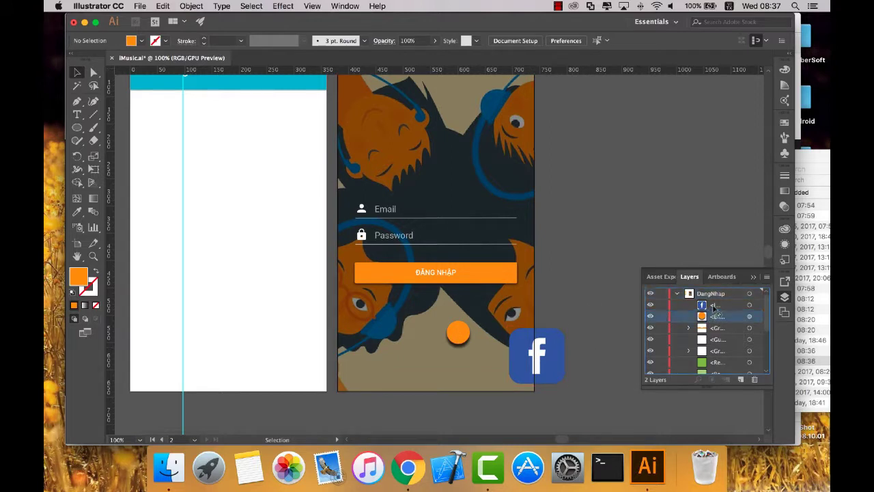
pyautogui.moveTo(713, 305); pyautogui.dragTo(714, 323)
pyautogui.moveTo(567, 387); pyautogui.dragTo(473, 326)
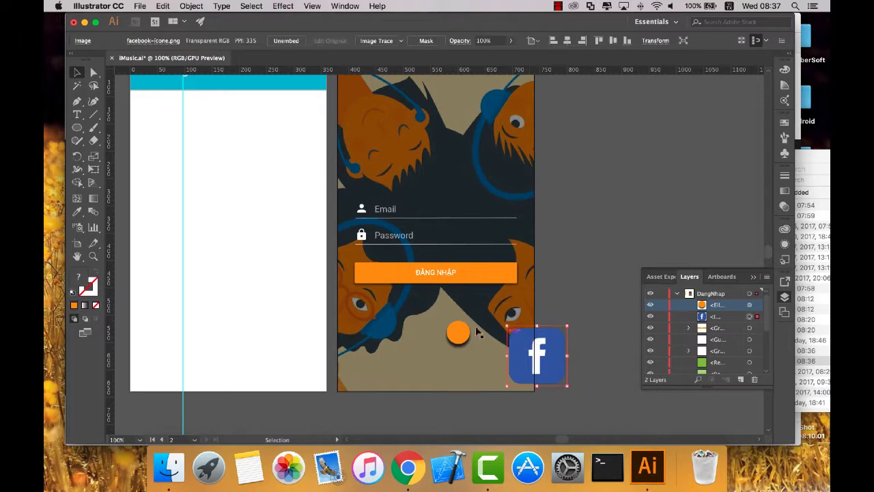
pyautogui.rightClick(464, 334)
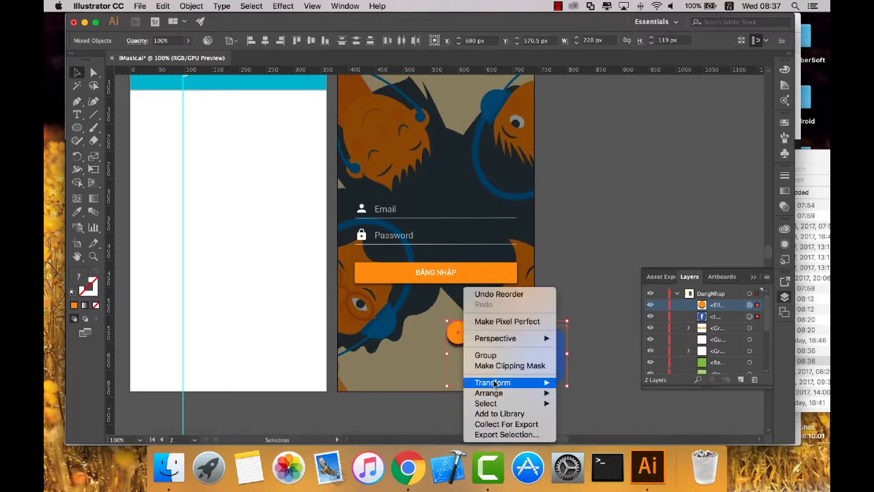
pyautogui.click(501, 366)
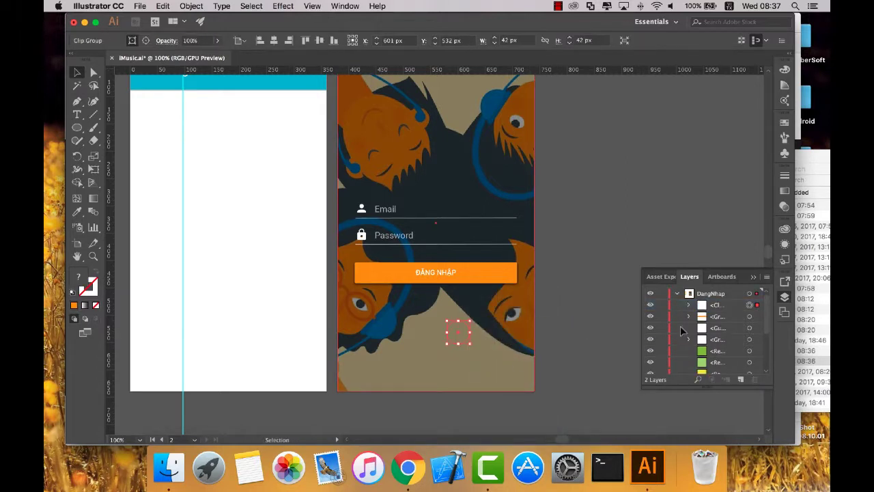
# Resize the Facebook image inside the clip group to 28 px and center it.
pyautogui.click(688, 305)
pyautogui.click(718, 330)
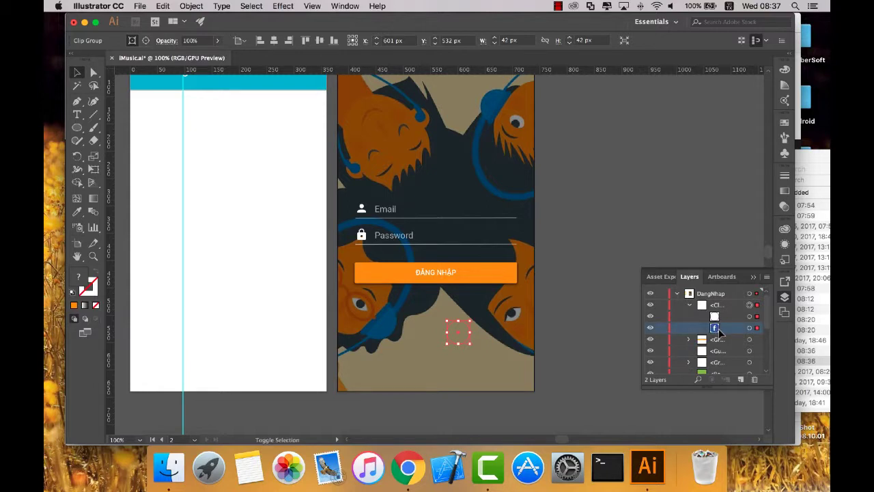
pyautogui.click(749, 328)
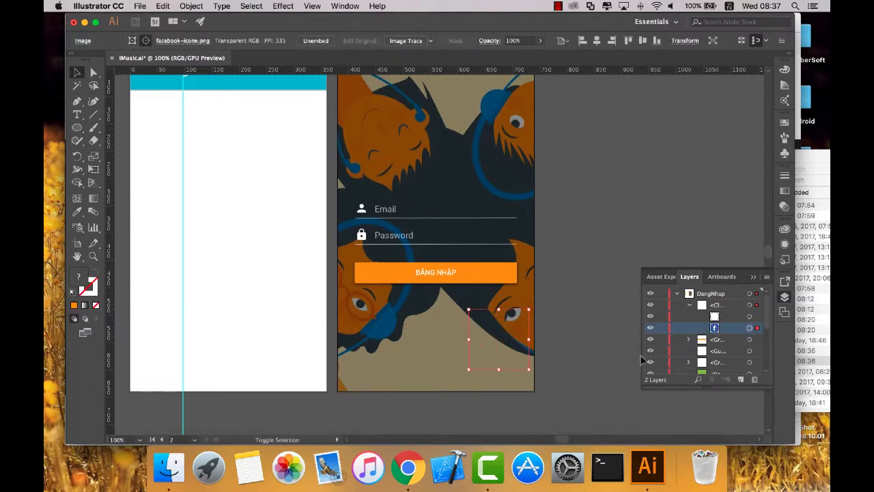
pyautogui.hotkey('shift', 'Left')
pyautogui.hotkey('shift', 'Left')
pyautogui.hotkey('shift', 'Left')
pyautogui.hotkey('shift', 'Up')
pyautogui.hotkey('shift', 'Up')
pyautogui.hotkey('shift', 'Up')
pyautogui.hotkey('shift', 'Left')
pyautogui.hotkey('shift', 'Left')
pyautogui.hotkey('shift', 'Left')
pyautogui.hotkey('shift', 'Down')
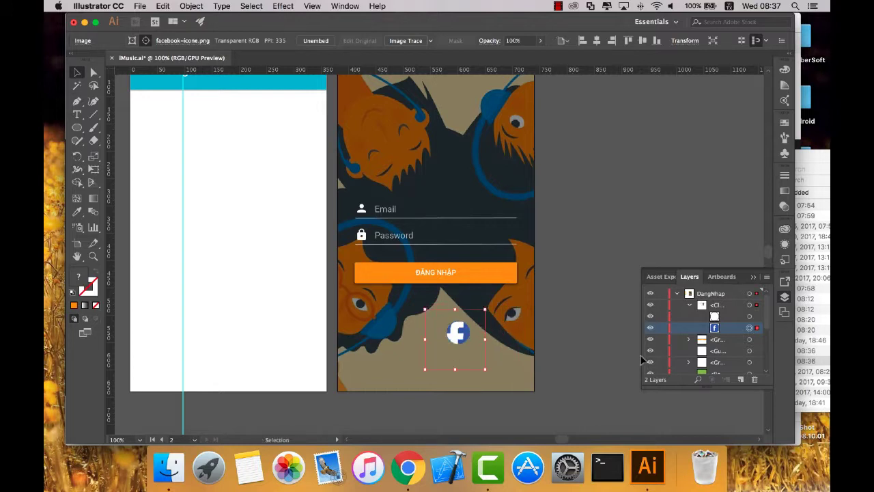
pyautogui.moveTo(428, 314); pyautogui.dragTo(449, 341)
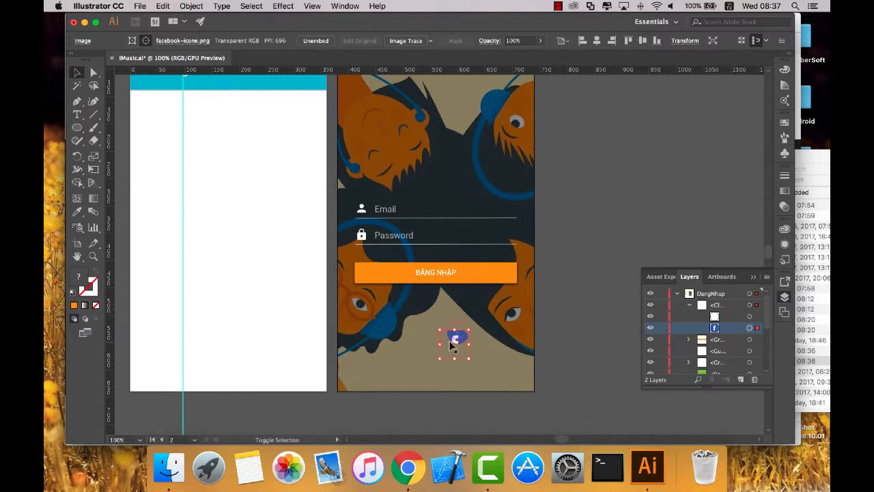
pyautogui.moveTo(448, 340); pyautogui.dragTo(458, 333)
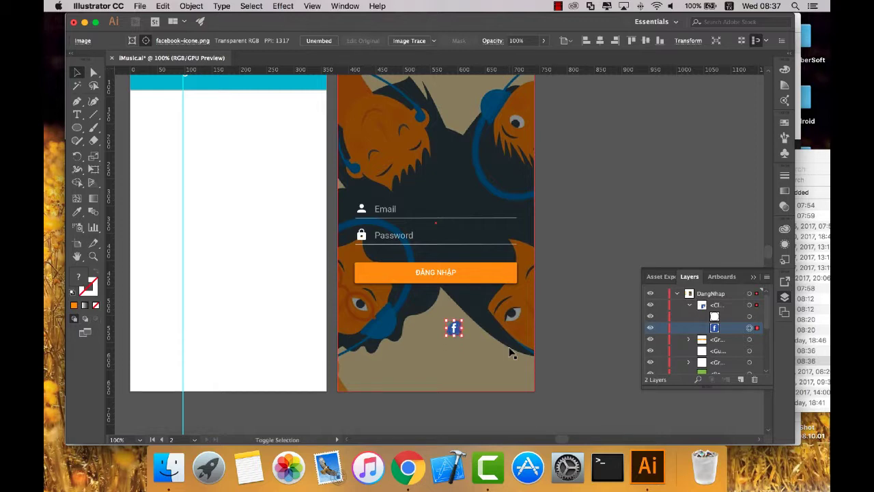
pyautogui.hotkey('shift', 'Right')
pyautogui.hotkey('shift', 'Down')
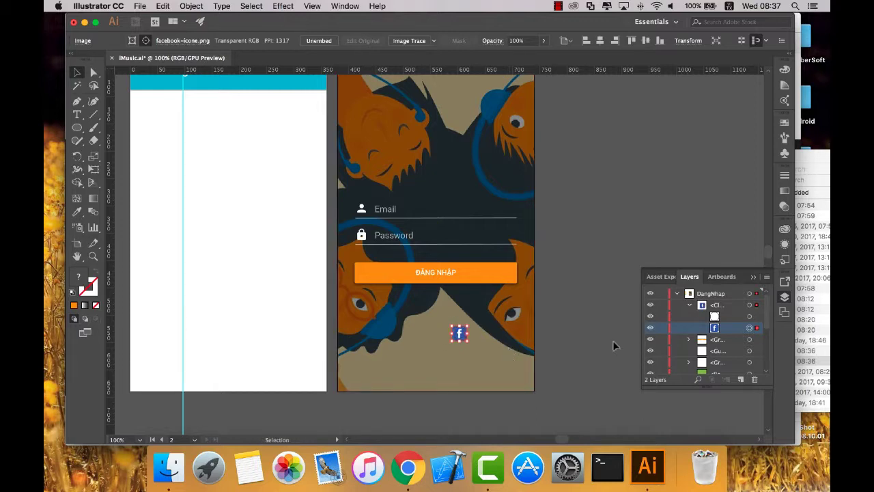
# Target the circle and facebook-icone.png layers inside the clip group in Layers.
pyautogui.click(632, 338)
pyautogui.click(725, 319)
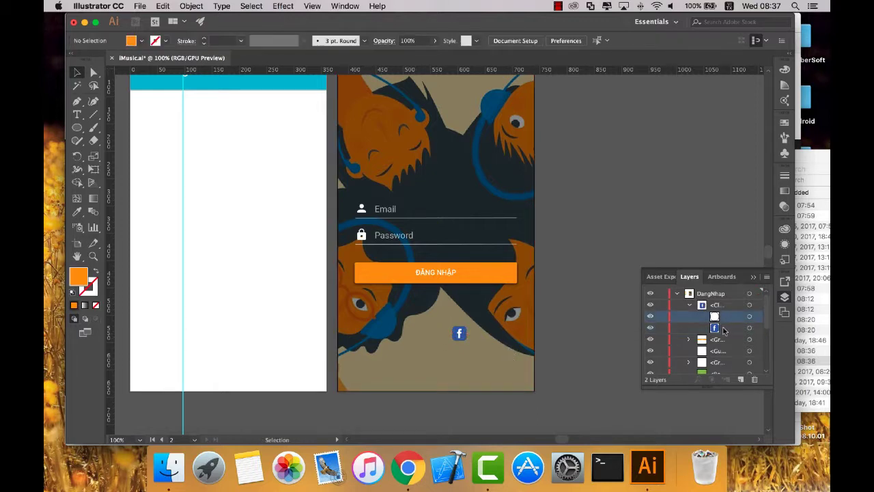
pyautogui.click(716, 330)
pyautogui.click(749, 316)
pyautogui.click(731, 328)
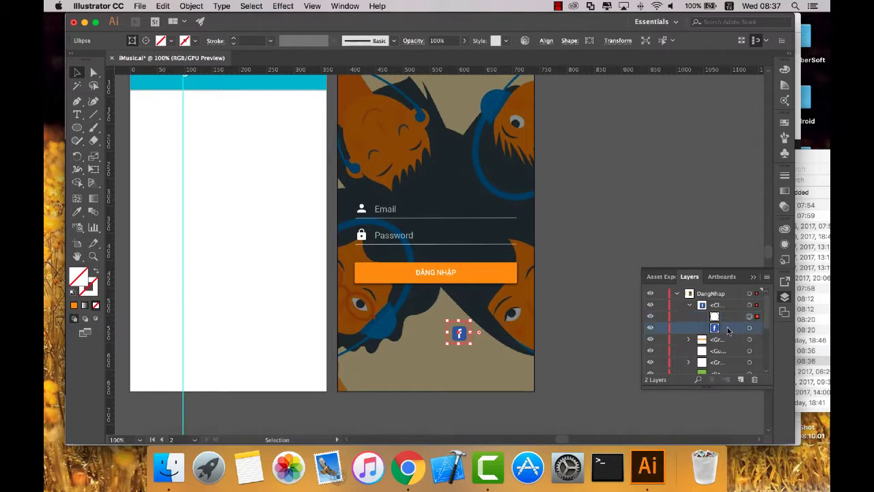
pyautogui.click(749, 328)
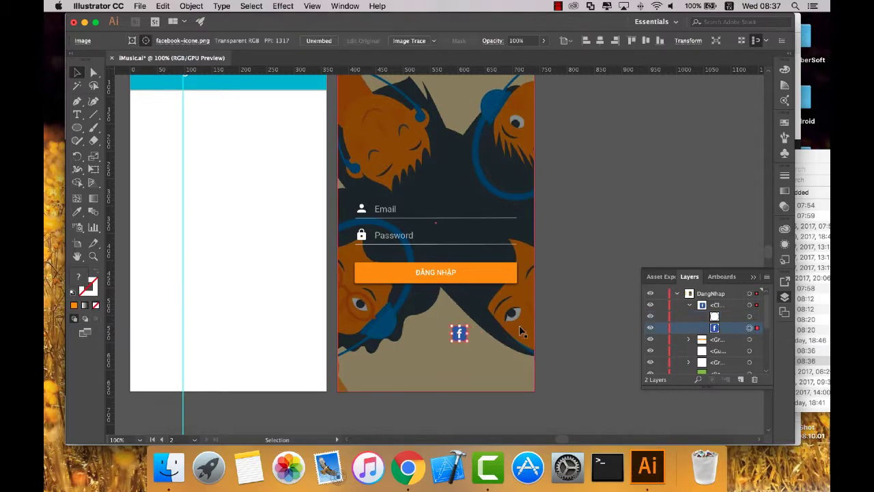
pyautogui.click(727, 317)
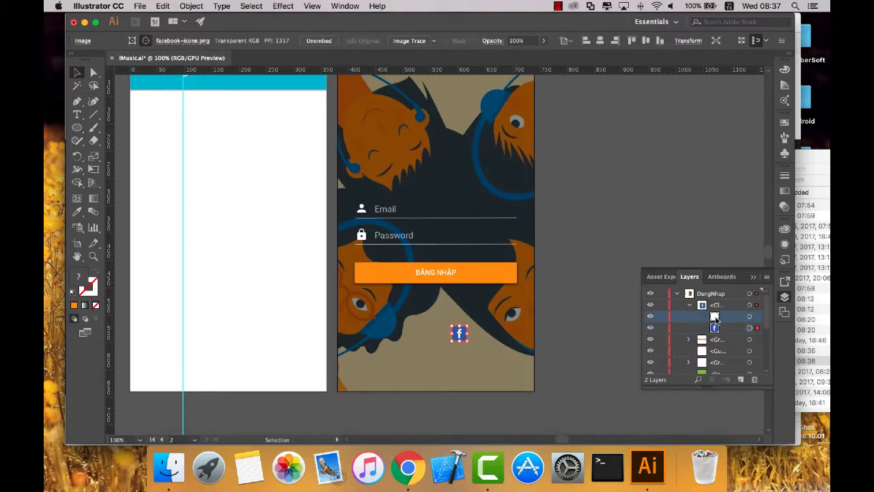
pyautogui.click(581, 305)
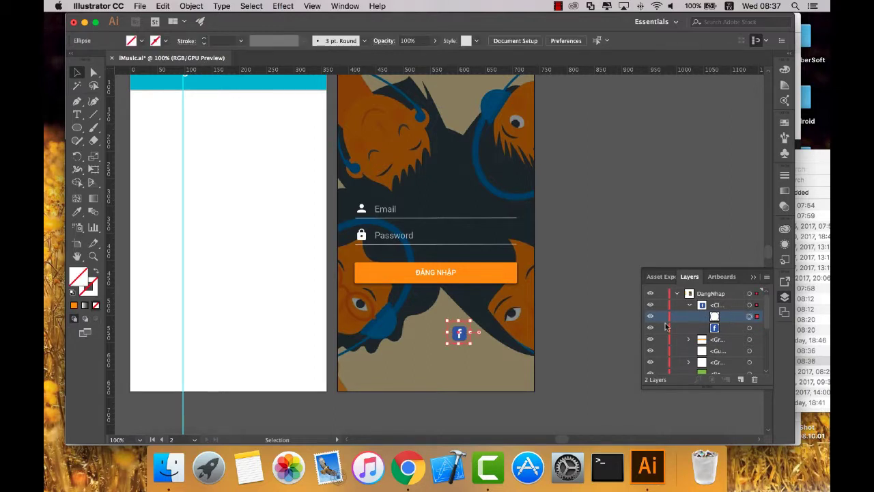
# Fill the circle with the Facebook logo's blue sampled by the Eyedropper.
pyautogui.doubleClick(79, 277)
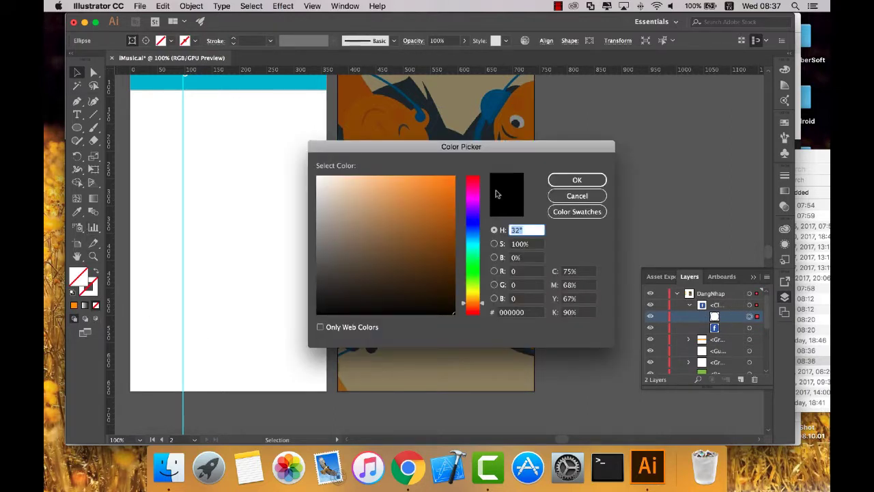
pyautogui.click(577, 196)
pyautogui.click(77, 211)
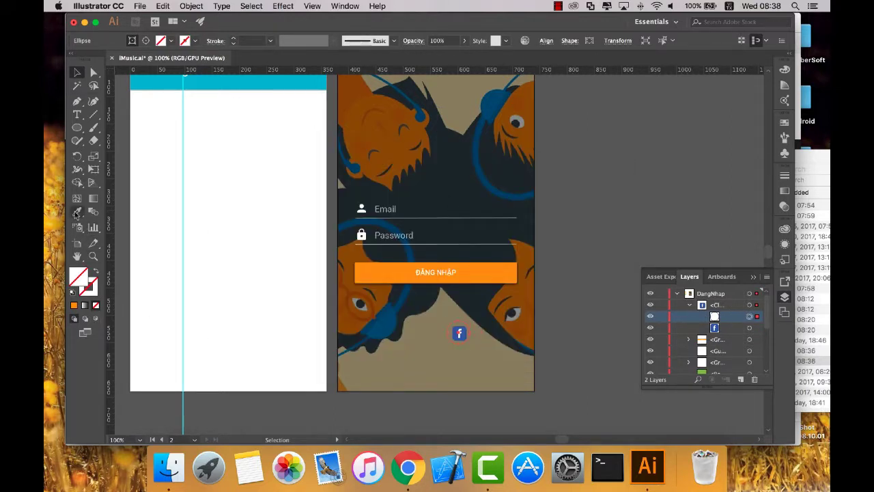
pyautogui.click(458, 331)
pyautogui.click(458, 332)
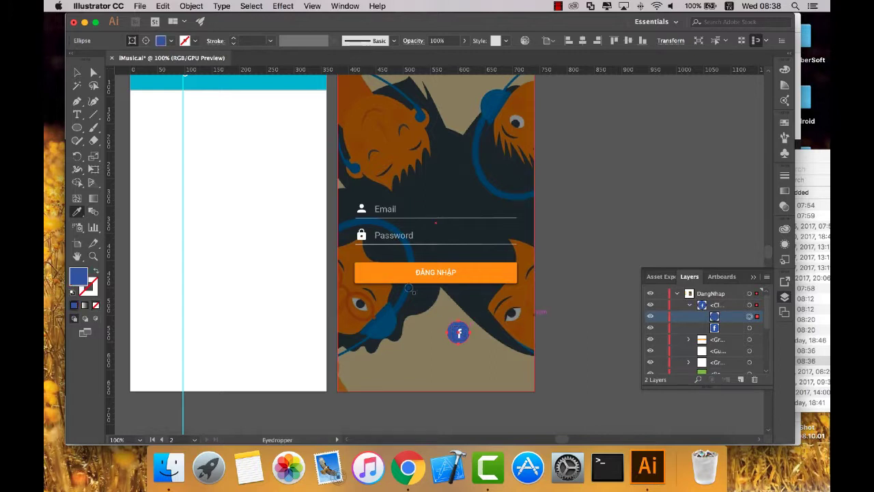
pyautogui.click(77, 74)
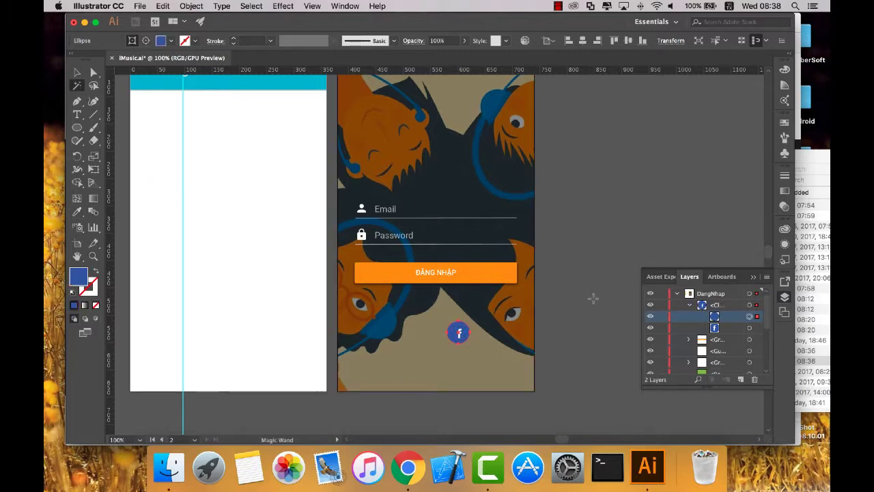
# Try enlarging the whole Facebook icon to about 56 px, then undo back to 42 px.
pyautogui.click(77, 72)
pyautogui.click(610, 224)
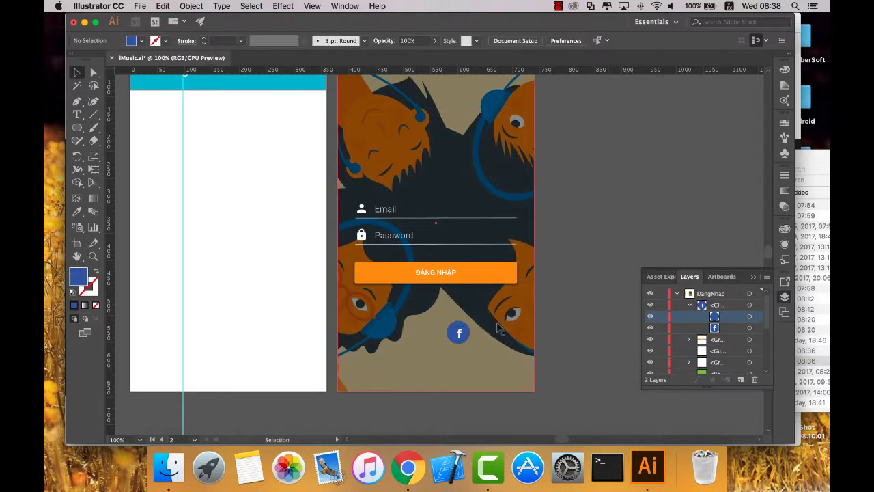
pyautogui.click(458, 331)
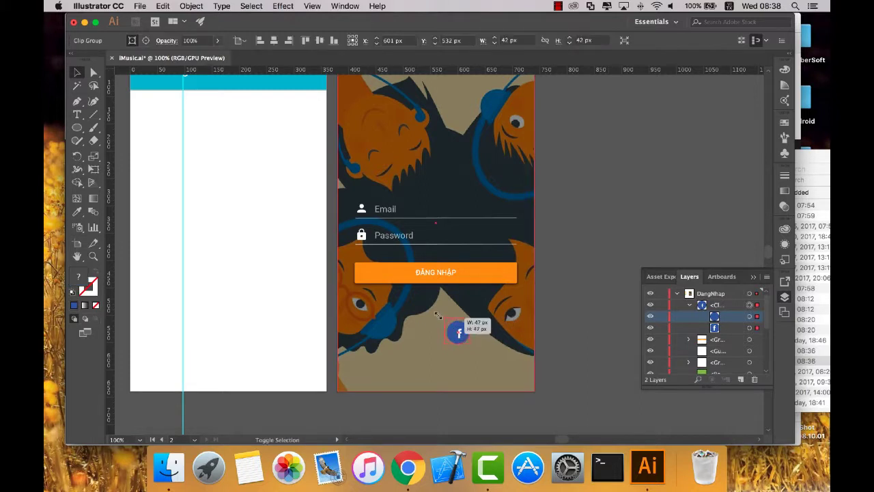
pyautogui.moveTo(469, 332); pyautogui.dragTo(471, 332)
pyautogui.press('super+z')
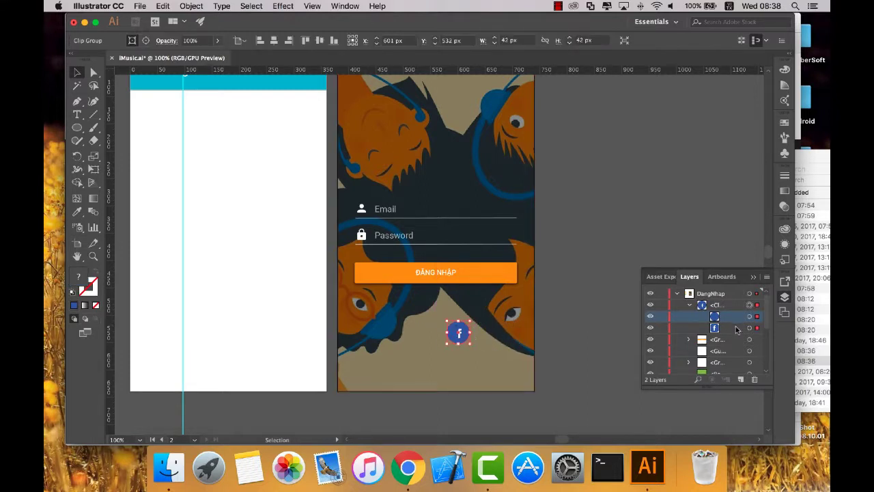
# Resize the logo image within the blue circle and return to Chrome.
pyautogui.click(749, 327)
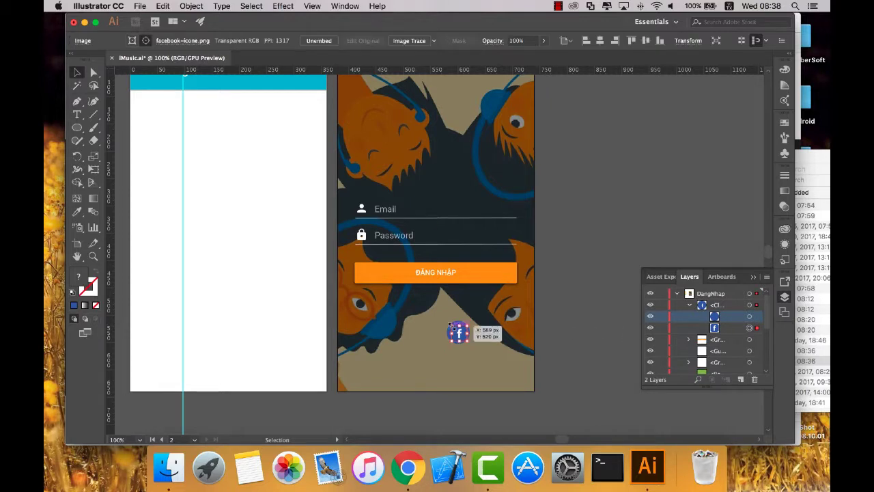
pyautogui.moveTo(445, 319); pyautogui.dragTo(499, 359)
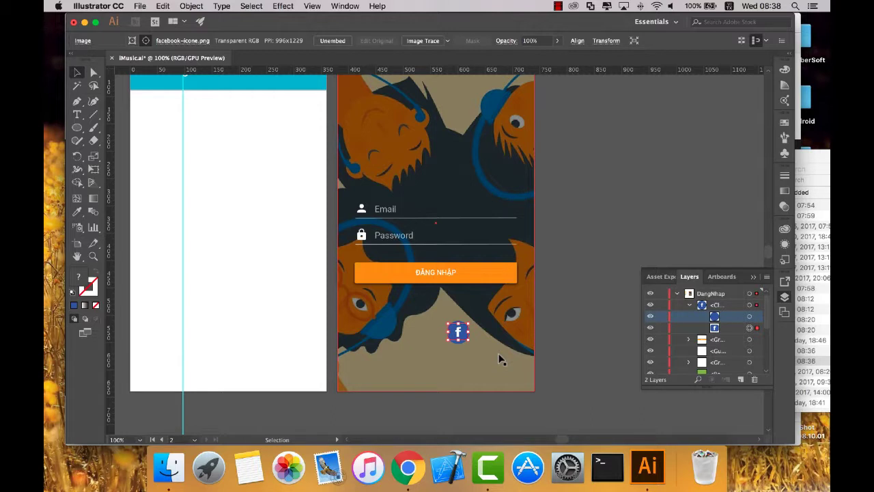
pyautogui.click(558, 351)
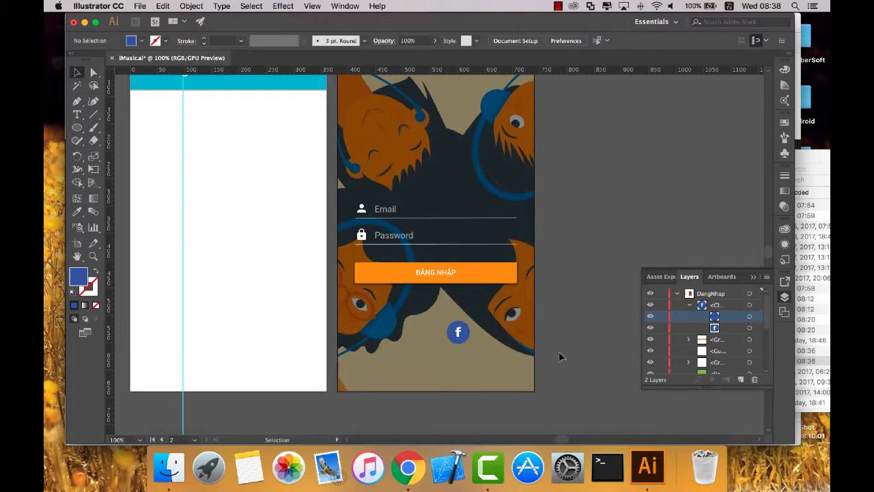
pyautogui.click(458, 331)
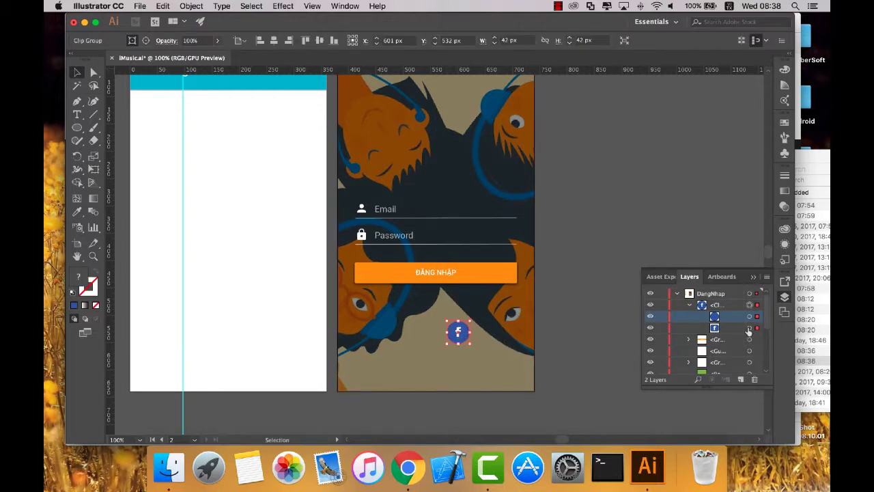
pyautogui.click(725, 329)
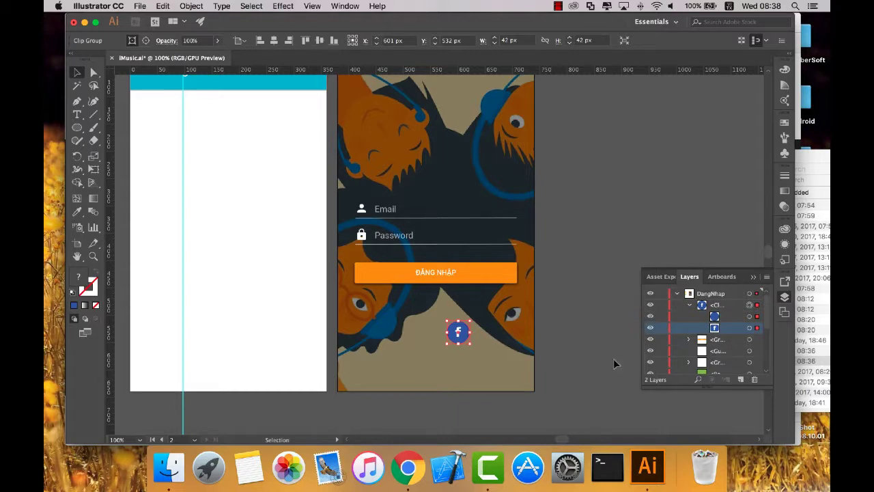
pyautogui.click(409, 467)
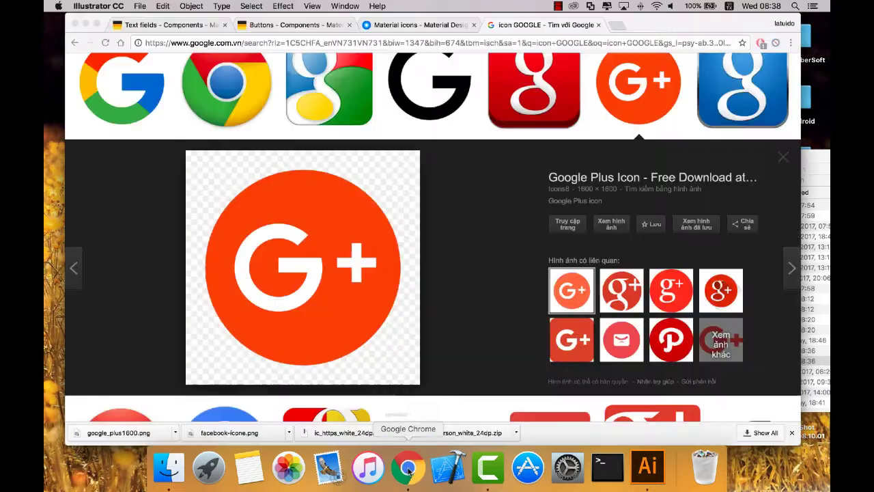
# Change the image search to 'icon FACEBOOK' and browse the results.
pyautogui.scroll(3, 497, 143)
pyautogui.scroll(-3, 497, 143)
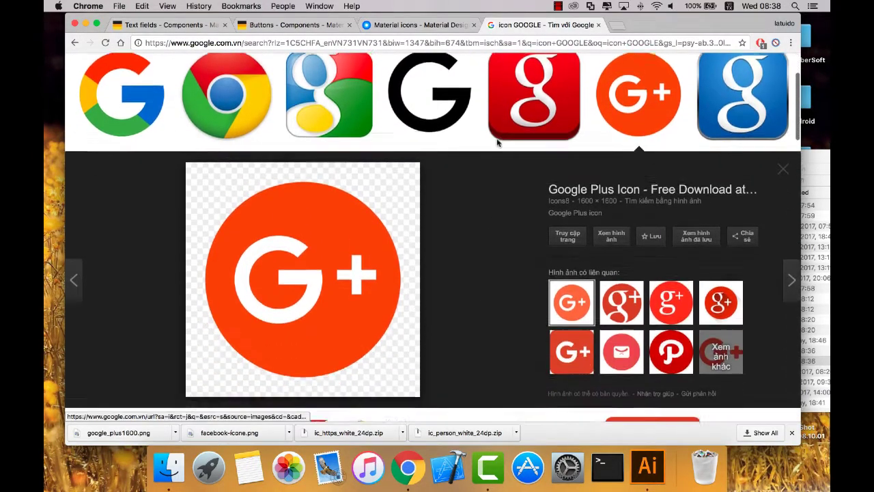
pyautogui.scroll(-7, 497, 143)
pyautogui.scroll(-2, 497, 142)
pyautogui.scroll(5, 468, 132)
pyautogui.scroll(5, 468, 132)
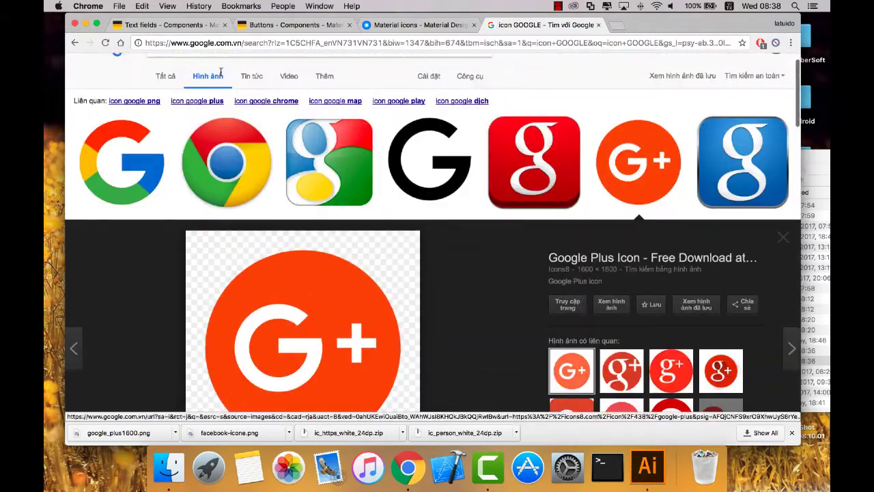
pyautogui.doubleClick(205, 76)
pyautogui.write('FACEBOOK')
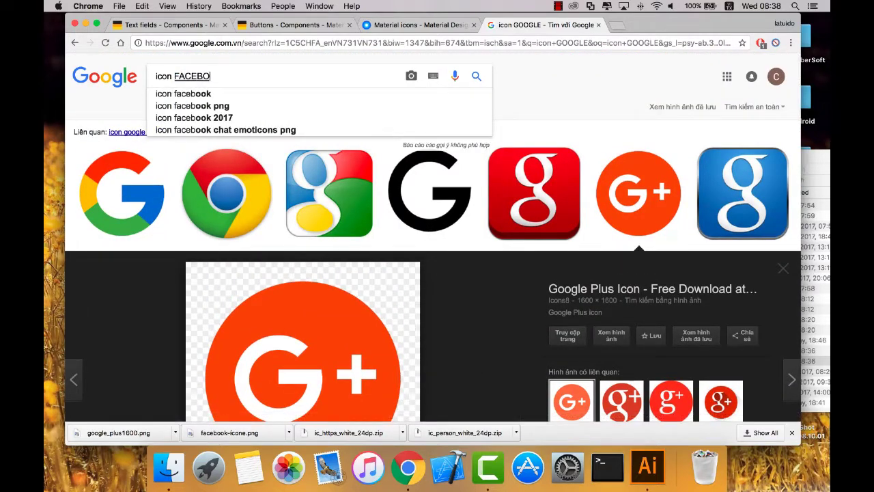
pyautogui.press('Return')
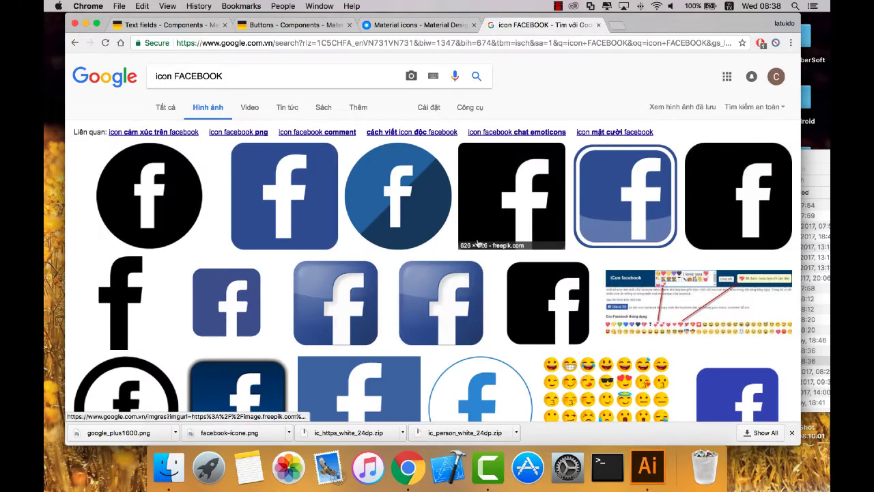
pyautogui.scroll(-3, 404, 264)
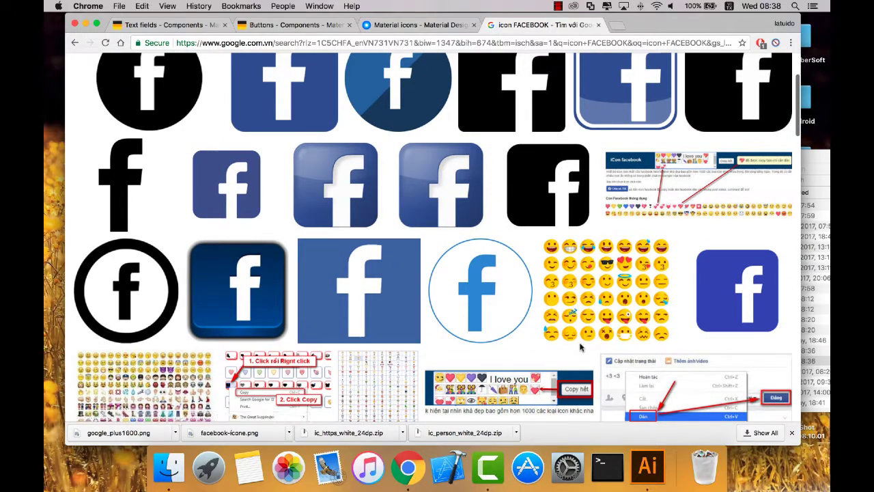
# Zoom in on the Facebook icon in Illustrator, then return to Chrome's results.
pyautogui.click(647, 466)
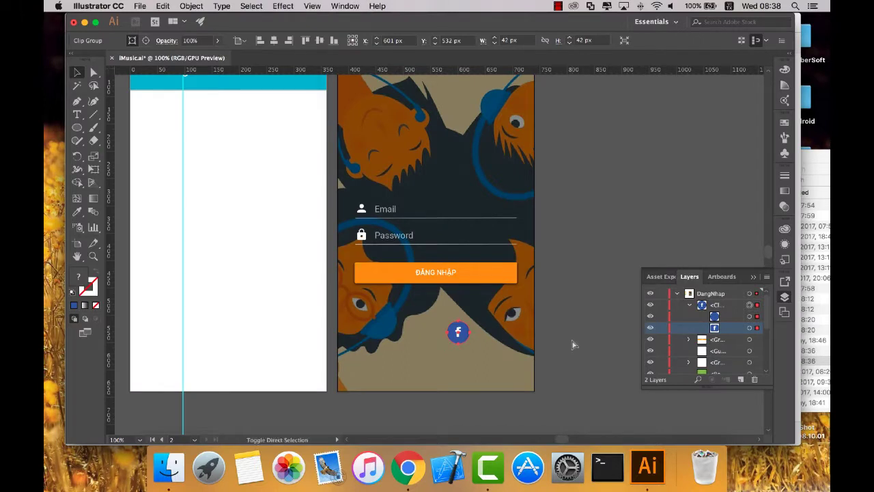
pyautogui.hotkey('ctrl', '+')
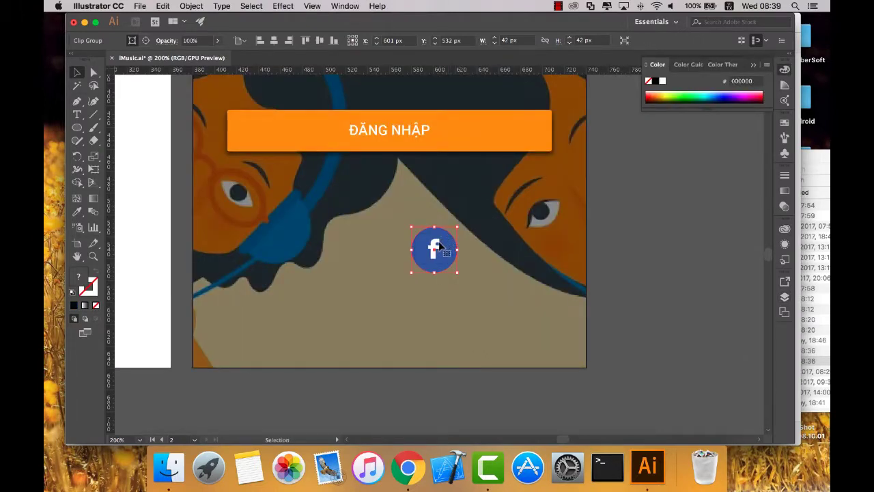
pyautogui.click(408, 466)
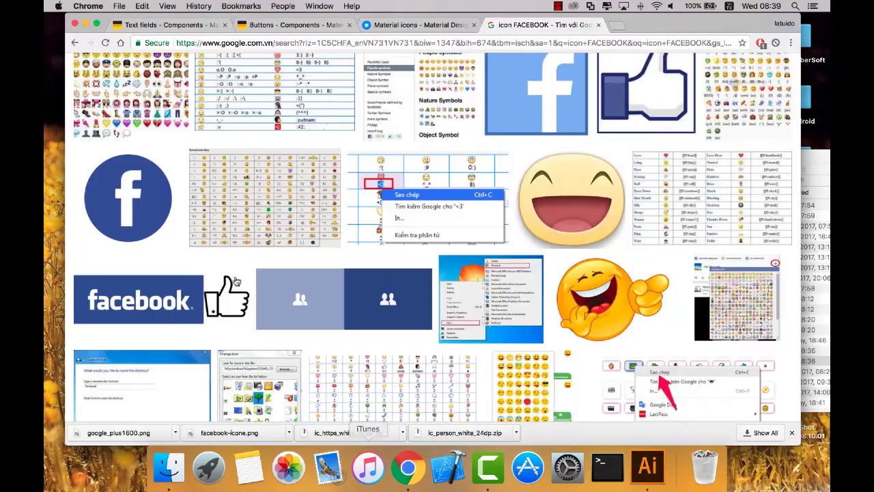
# Preview the round blue Facebook logo and a related small round Facebook image.
pyautogui.click(162, 215)
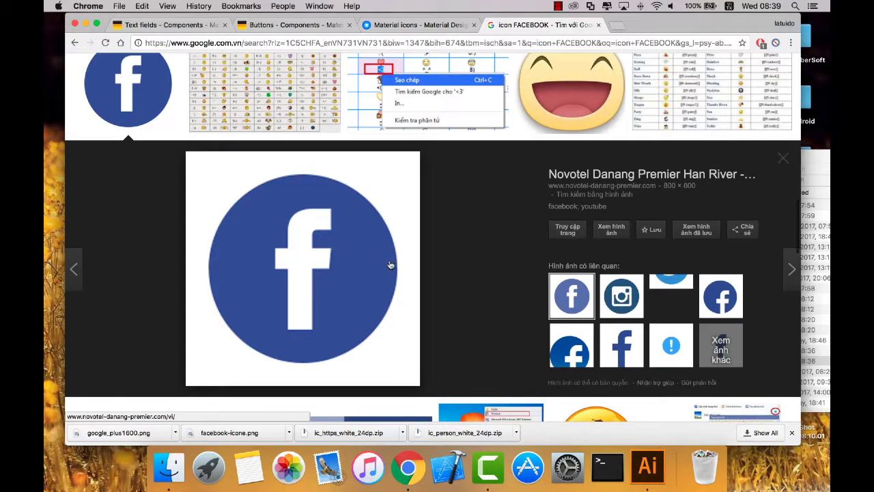
pyautogui.click(720, 296)
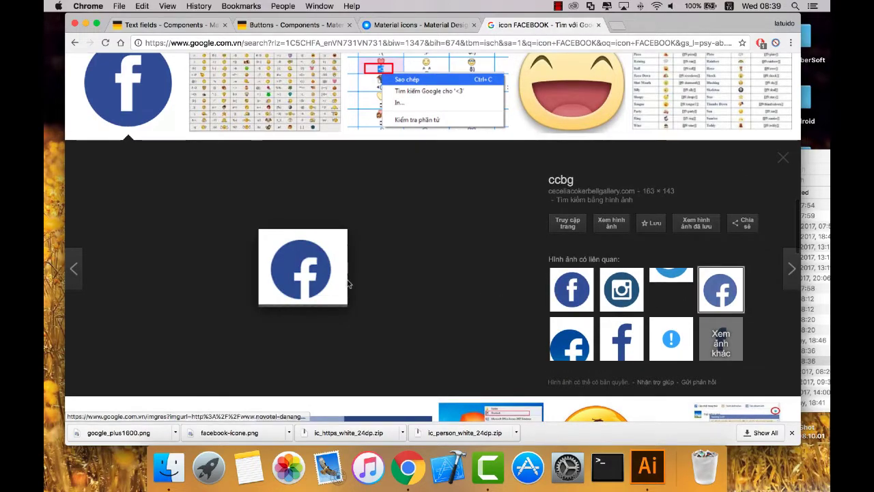
pyautogui.scroll(5, 339, 283)
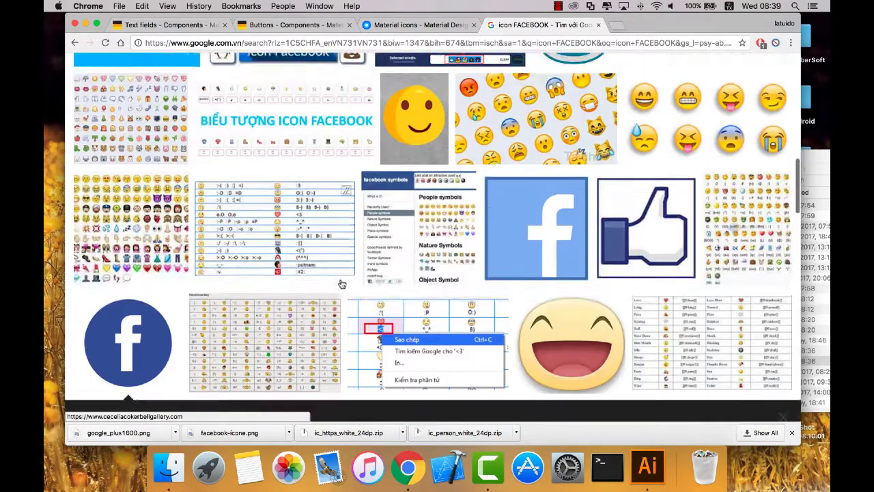
pyautogui.scroll(5, 279, 101)
pyautogui.scroll(10, 273, 95)
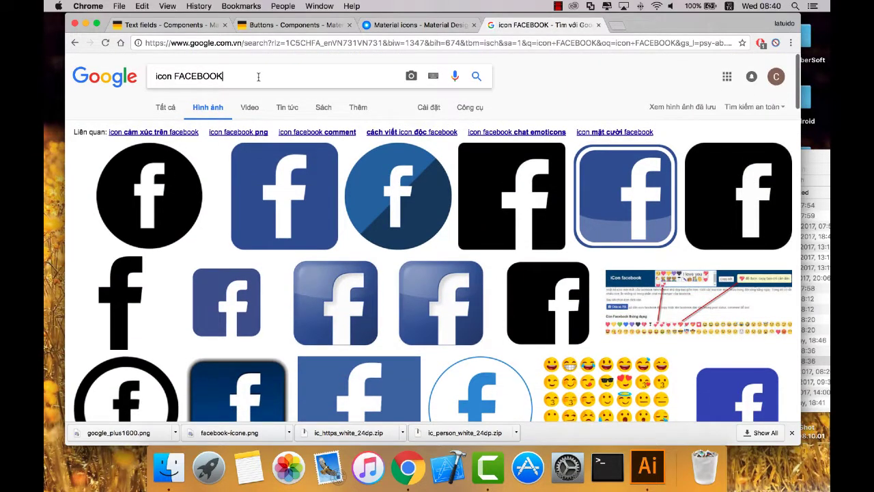
# Search for 'icon FACEBOOK PNG' and scroll down through the image results.
pyautogui.write(' P')
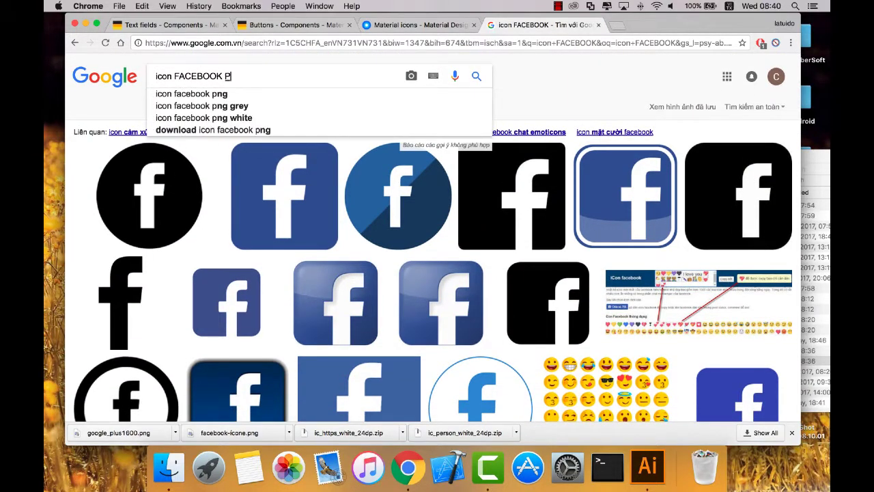
pyautogui.write('NG')
pyautogui.press('Return')
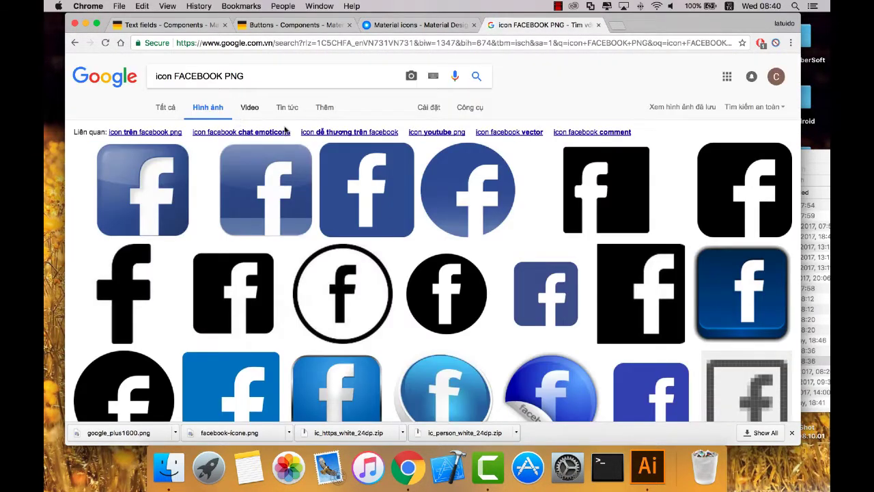
pyautogui.scroll(-3, 445, 212)
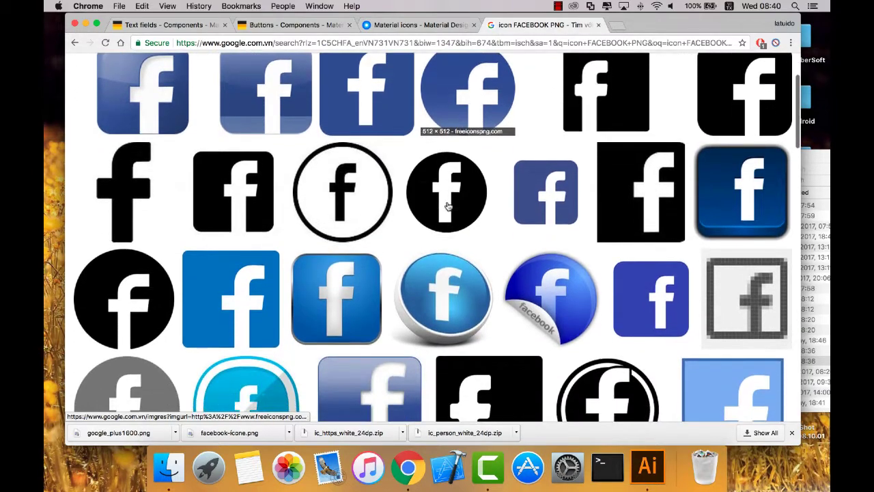
pyautogui.scroll(-3, 448, 206)
pyautogui.scroll(-3, 447, 206)
pyautogui.scroll(-3, 447, 206)
pyautogui.scroll(-1, 448, 206)
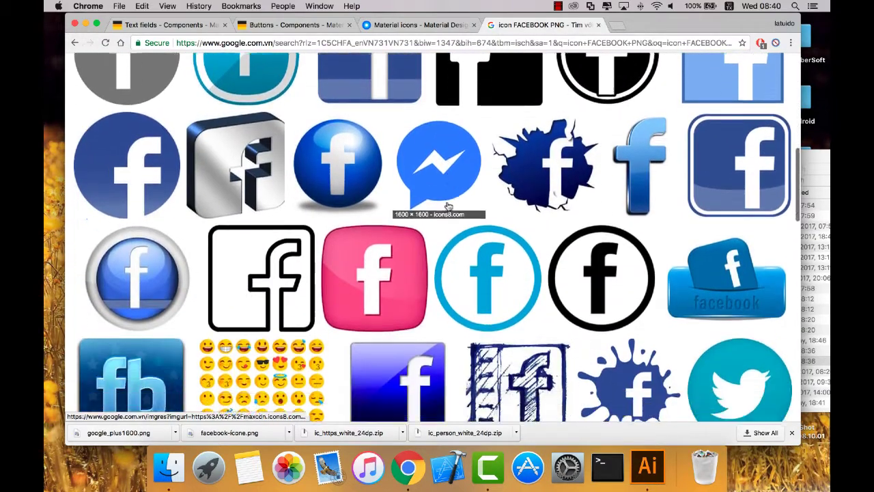
pyautogui.scroll(-2, 448, 206)
pyautogui.scroll(-3, 448, 206)
pyautogui.scroll(-3, 448, 206)
pyautogui.scroll(-3, 448, 206)
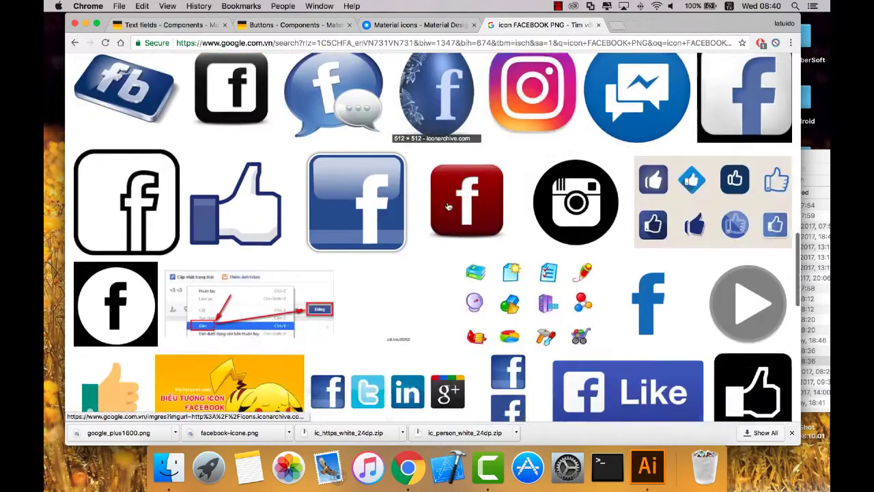
pyautogui.scroll(-4, 448, 206)
pyautogui.scroll(-5, 448, 206)
pyautogui.scroll(-8, 448, 206)
pyautogui.scroll(-5, 447, 206)
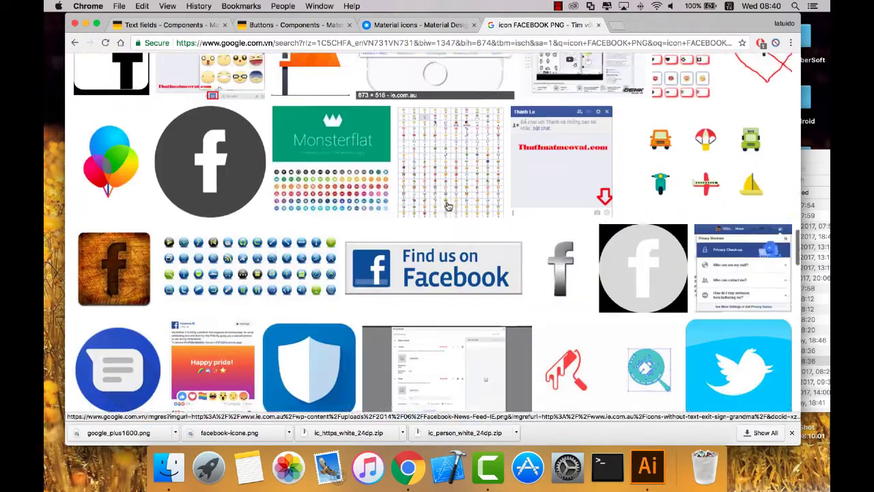
pyautogui.scroll(-3, 448, 206)
pyautogui.scroll(-4, 448, 206)
pyautogui.scroll(-3, 447, 205)
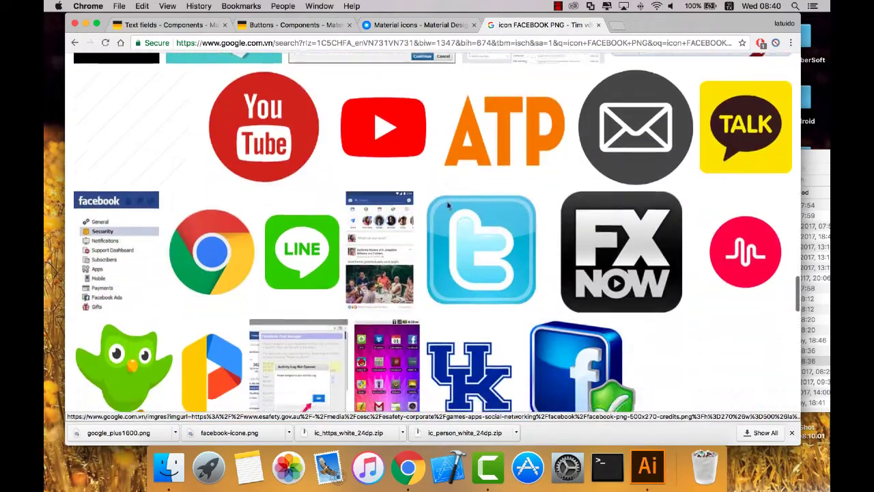
pyautogui.scroll(-5, 448, 205)
pyautogui.scroll(-5, 447, 205)
pyautogui.scroll(-5, 448, 205)
pyautogui.scroll(-5, 448, 205)
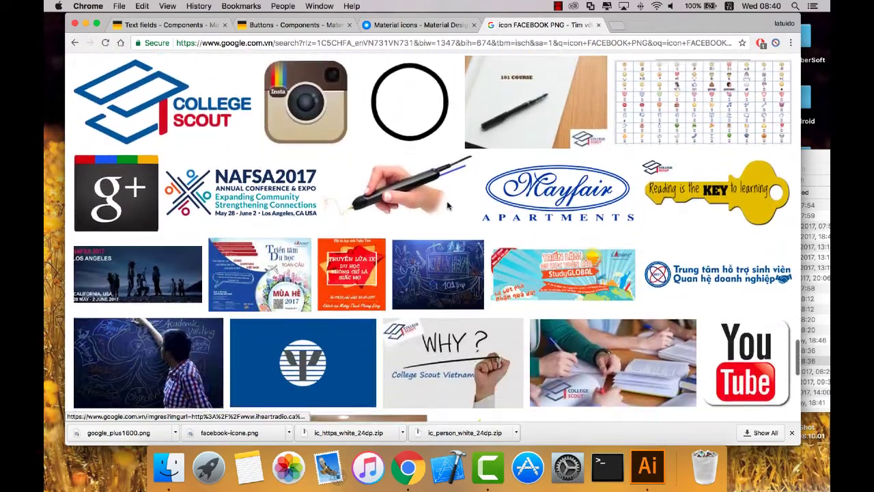
pyautogui.scroll(-7, 448, 205)
# Scroll back to the top of the results and return to the Illustrator mockup.
pyautogui.scroll(2, 447, 206)
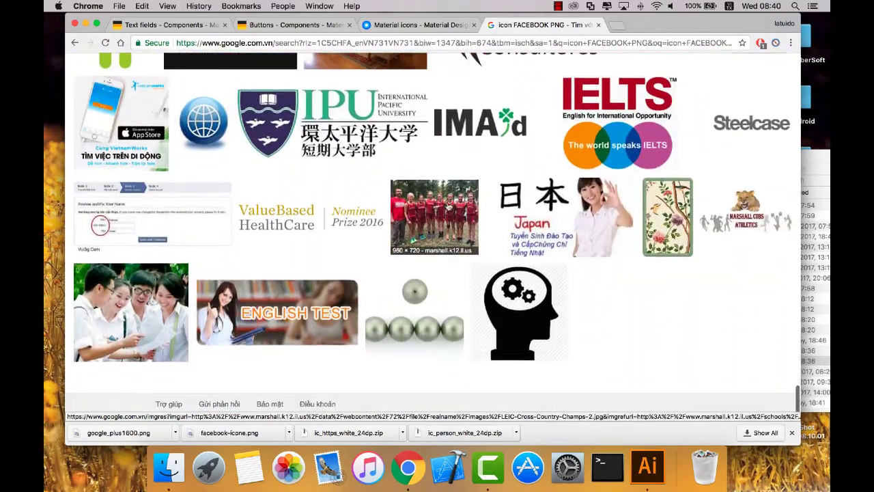
pyautogui.scroll(10, 447, 208)
pyautogui.scroll(10, 445, 212)
pyautogui.scroll(10, 442, 216)
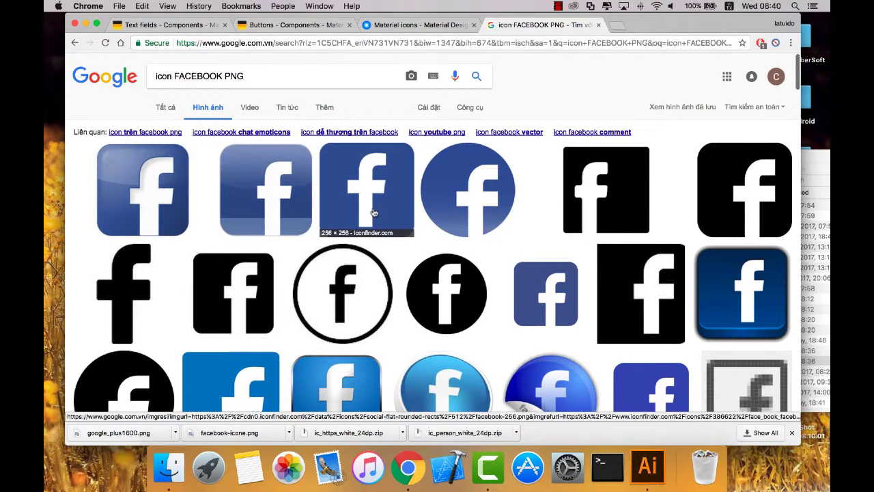
pyautogui.click(647, 467)
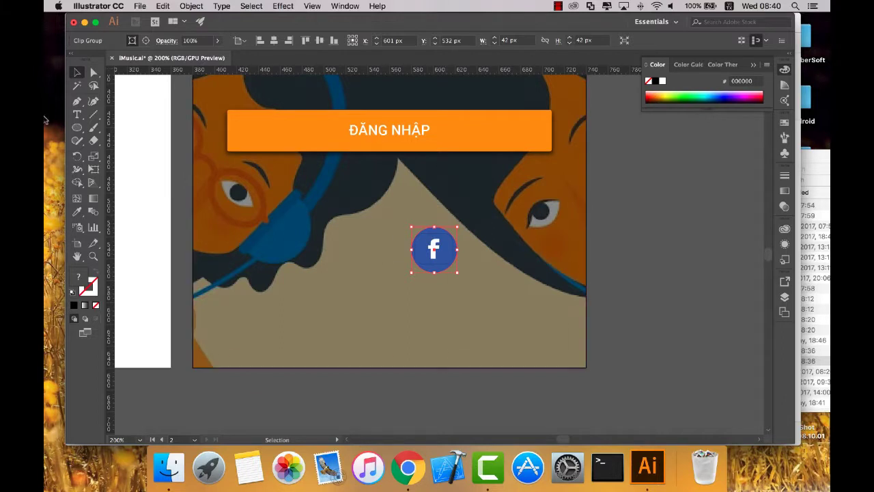
# Target facebook-icone.png in the Layers panel and delete it, leaving only the blue circle.
pyautogui.click(783, 296)
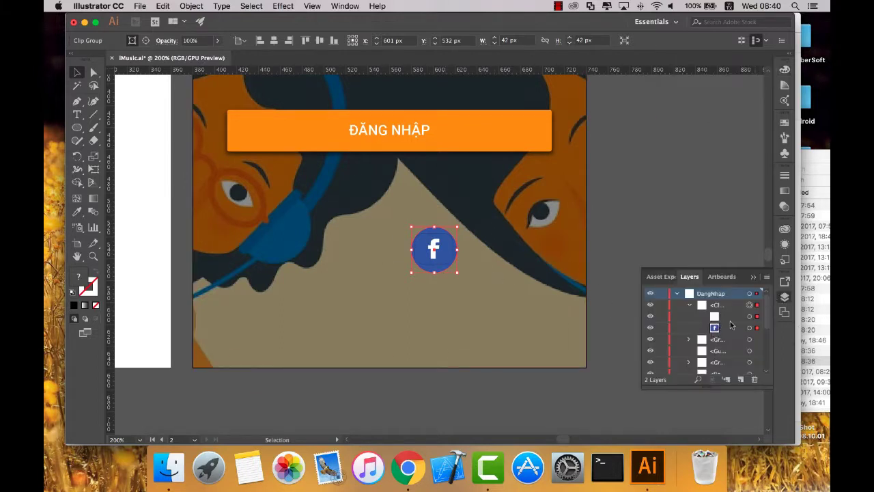
pyautogui.click(749, 329)
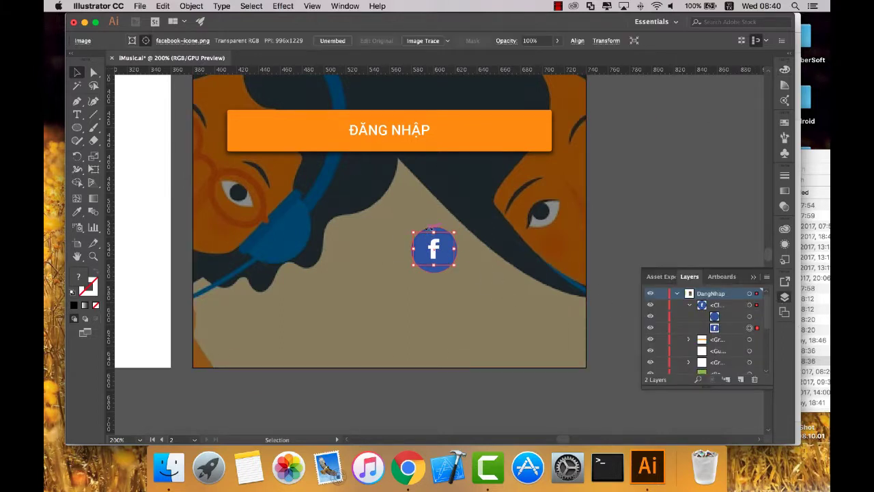
pyautogui.moveTo(434, 232); pyautogui.dragTo(433, 220)
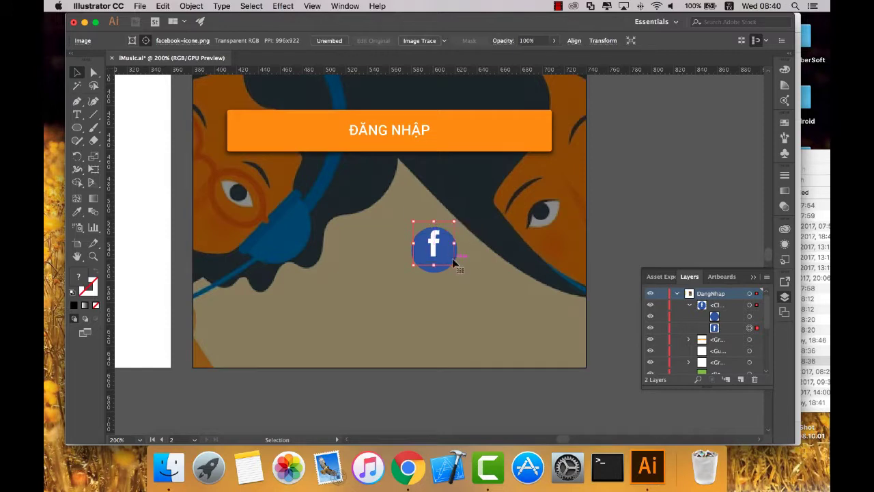
pyautogui.moveTo(436, 267)
pyautogui.mouseDown()
pyautogui.moveTo(436, 274)
pyautogui.moveTo(463, 247)
pyautogui.moveTo(400, 248)
pyautogui.mouseUp()
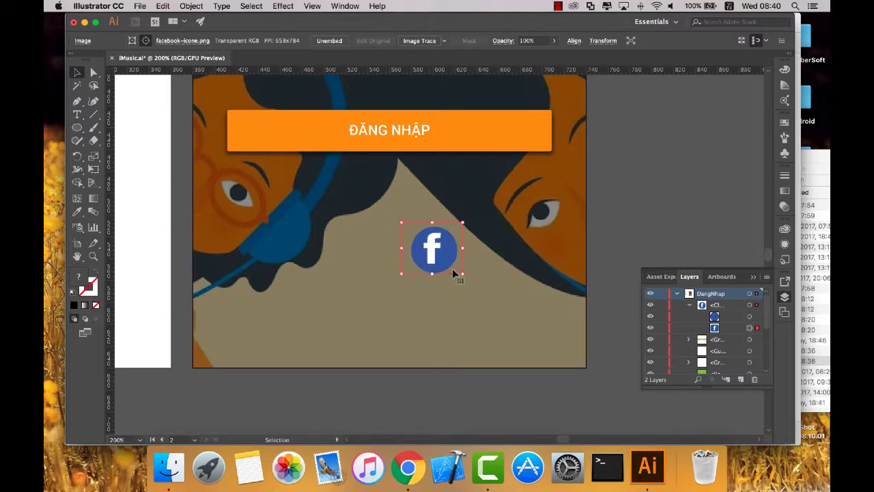
pyautogui.hscroll(-5, 453, 272)
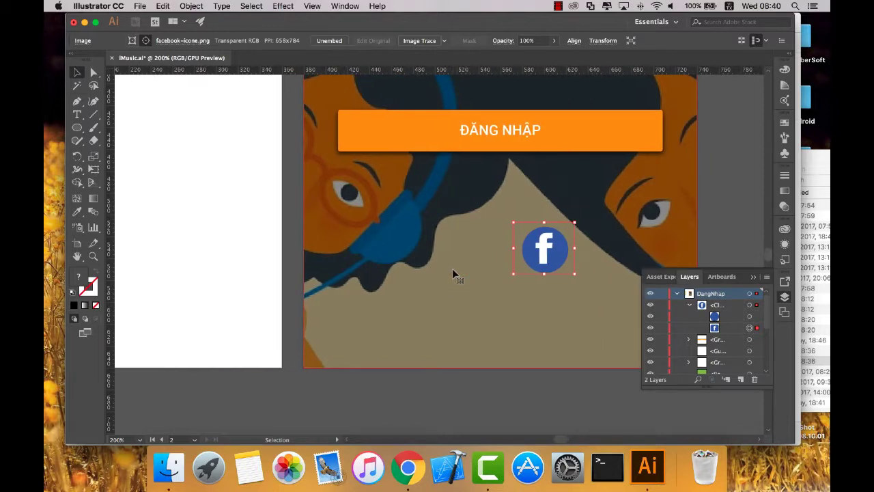
pyautogui.press('Delete')
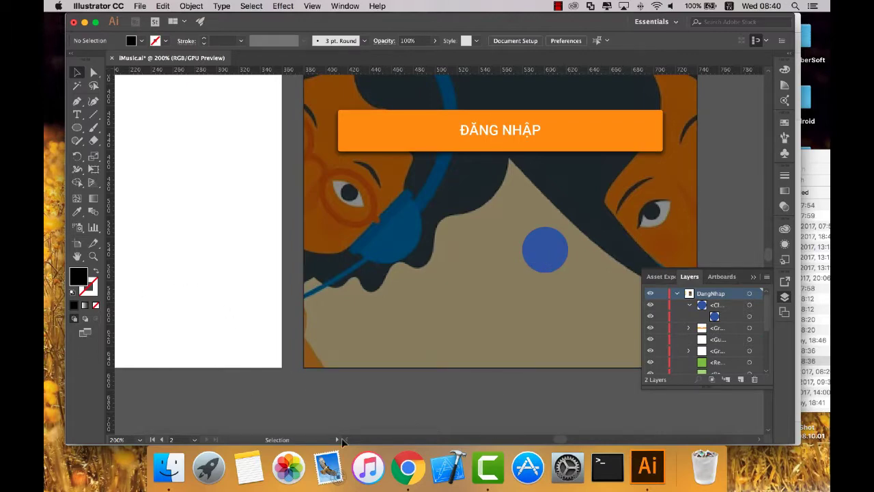
pyautogui.click(408, 467)
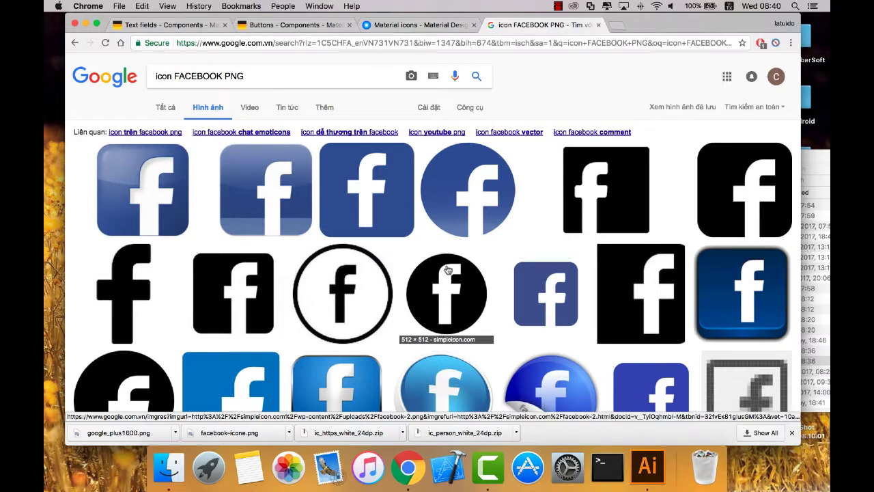
# Find the black circular Facebook icon in the results and open its larger preview.
pyautogui.scroll(-3, 447, 270)
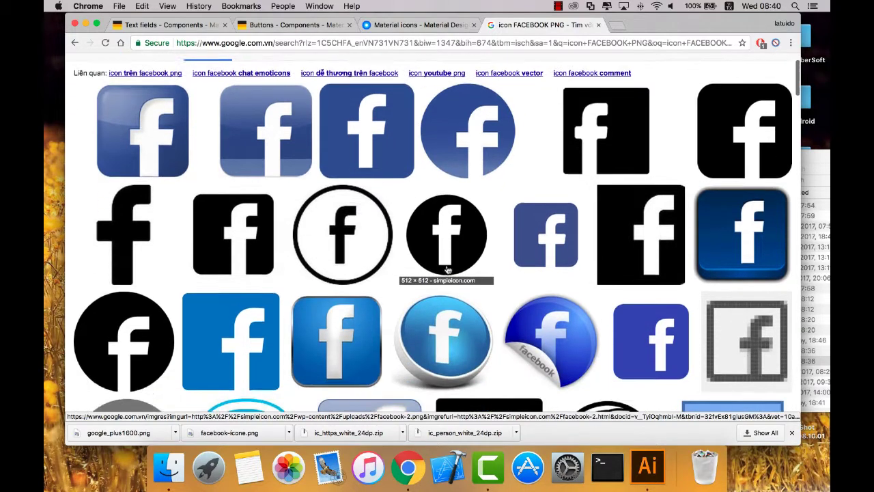
pyautogui.scroll(-2, 447, 271)
pyautogui.scroll(-1, 447, 270)
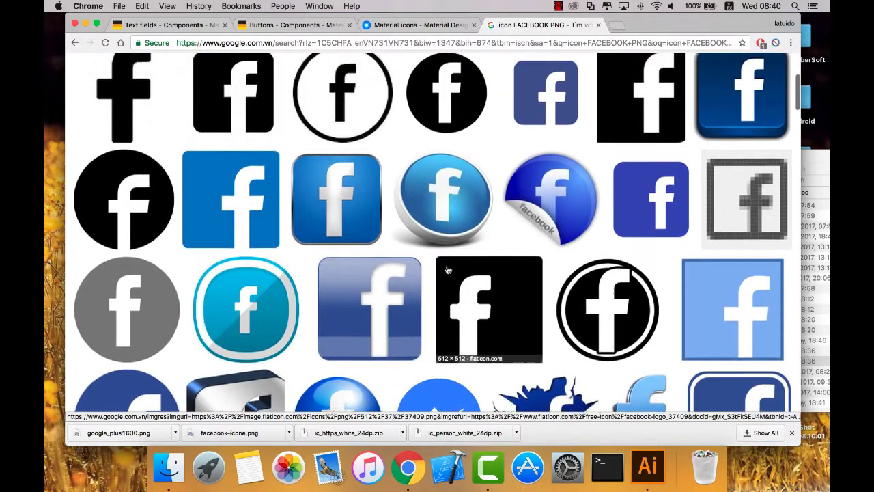
pyautogui.scroll(-1, 447, 270)
pyautogui.scroll(-2, 447, 270)
pyautogui.scroll(4, 447, 270)
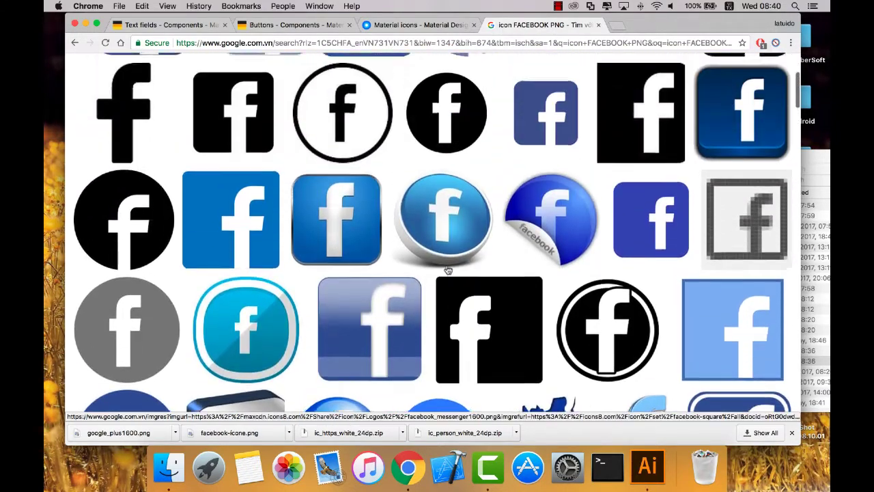
pyautogui.scroll(-5, 446, 273)
pyautogui.scroll(4, 444, 275)
pyautogui.scroll(1, 444, 276)
pyautogui.scroll(1, 443, 276)
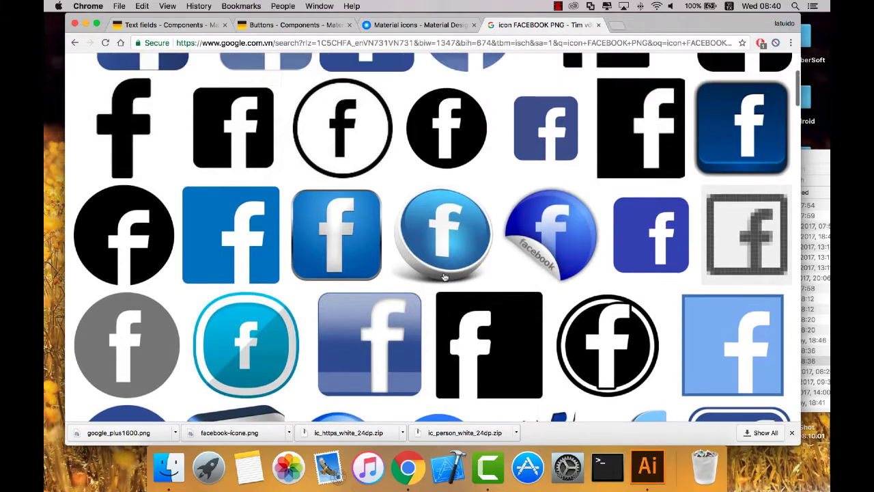
pyautogui.scroll(1, 444, 276)
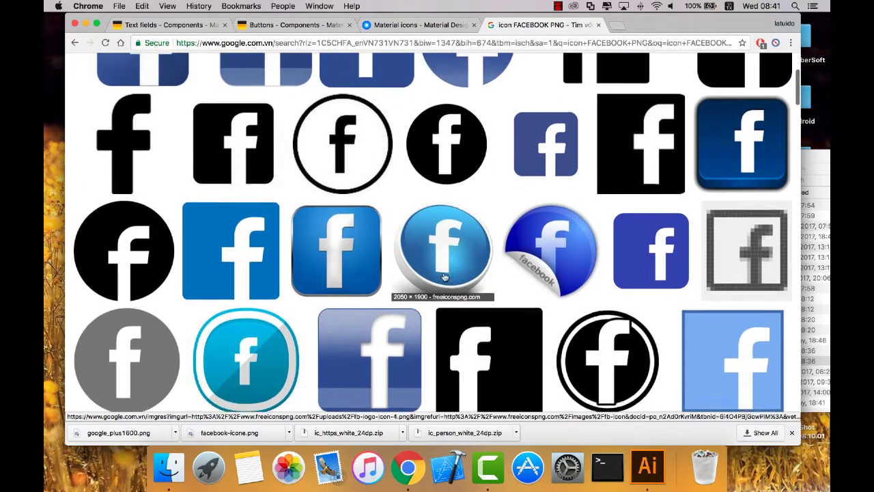
pyautogui.click(449, 160)
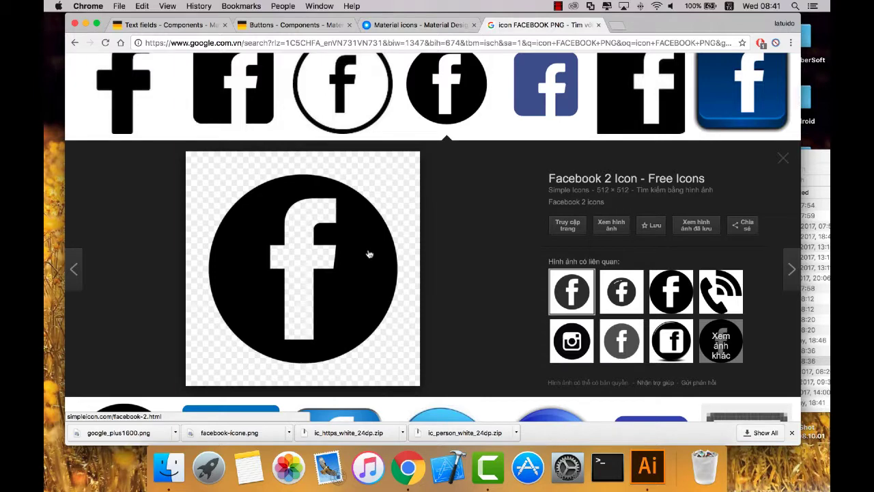
# Save the black circle icon as facebook-2.png and return to Illustrator.
pyautogui.rightClick(369, 254)
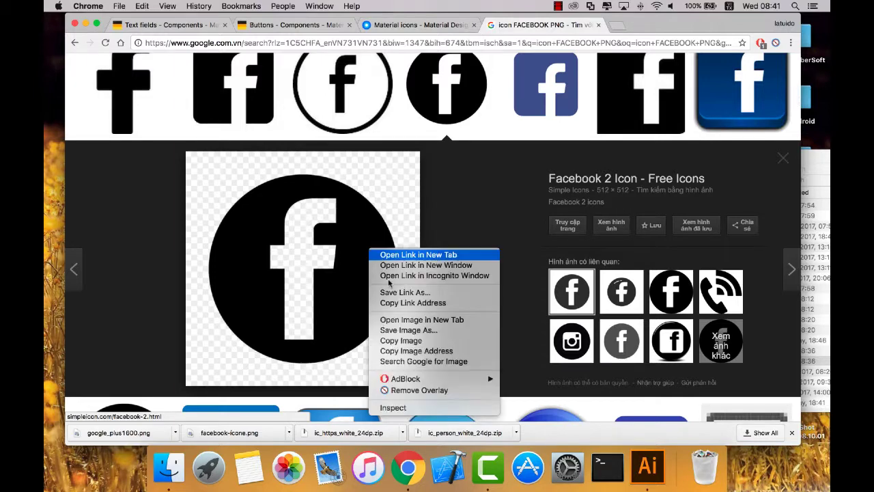
pyautogui.click(406, 330)
pyautogui.click(603, 316)
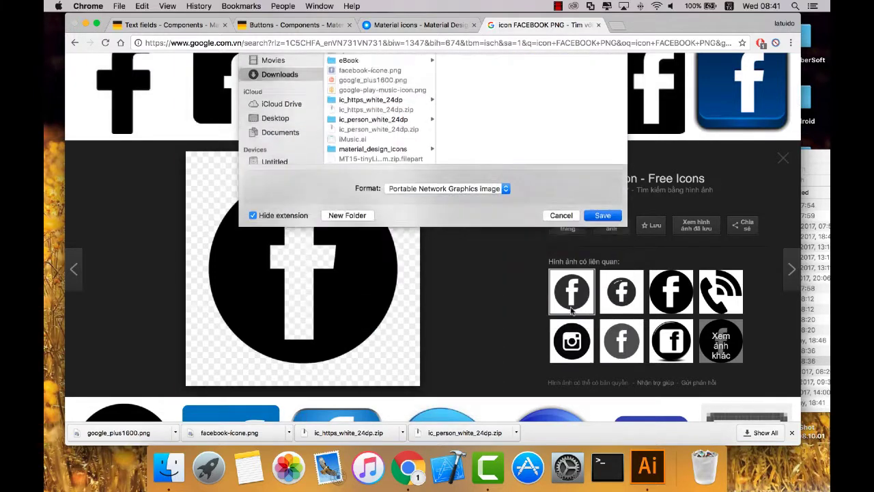
pyautogui.click(639, 465)
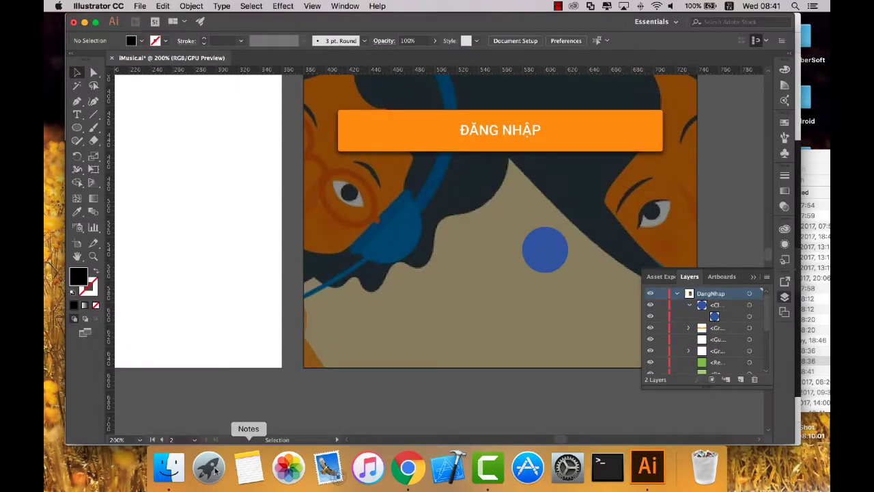
# Launch Adobe Photoshop CC 2017 from Launchpad.
pyautogui.press('F4')
pyautogui.click(430, 135)
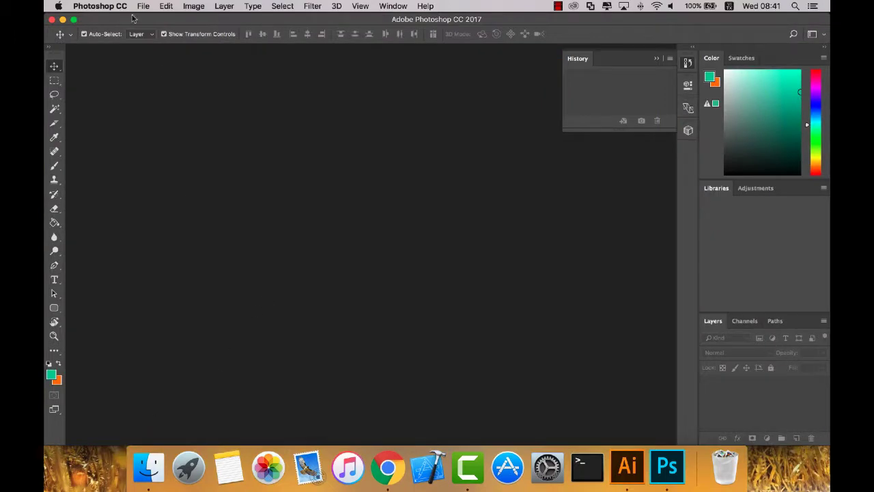
# Open facebook-2.png from the Downloads folder in Photoshop.
pyautogui.click(144, 6)
pyautogui.click(355, 166)
pyautogui.doubleClick(362, 168)
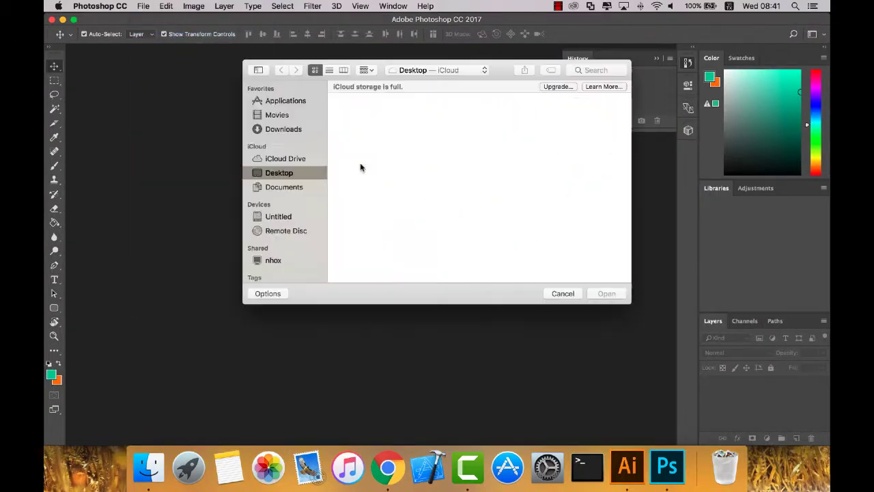
pyautogui.click(283, 129)
pyautogui.scroll(-3, 431, 219)
pyautogui.scroll(-2, 434, 226)
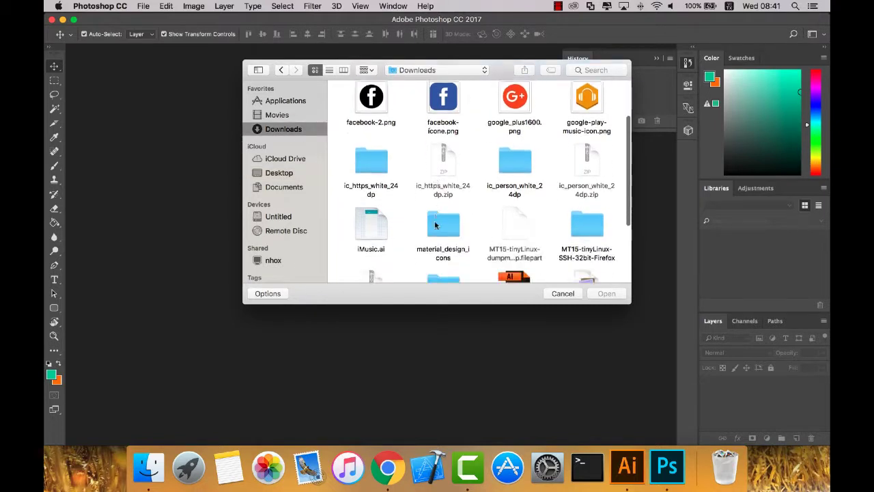
pyautogui.scroll(1, 410, 192)
pyautogui.click(370, 121)
pyautogui.click(601, 295)
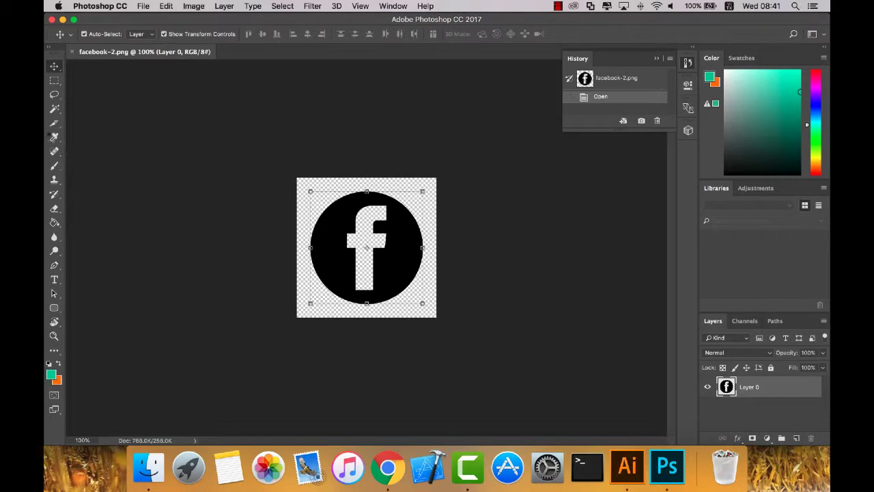
# Select the icon's black circle with the Magic Wand, then return to Illustrator.
pyautogui.press('i')
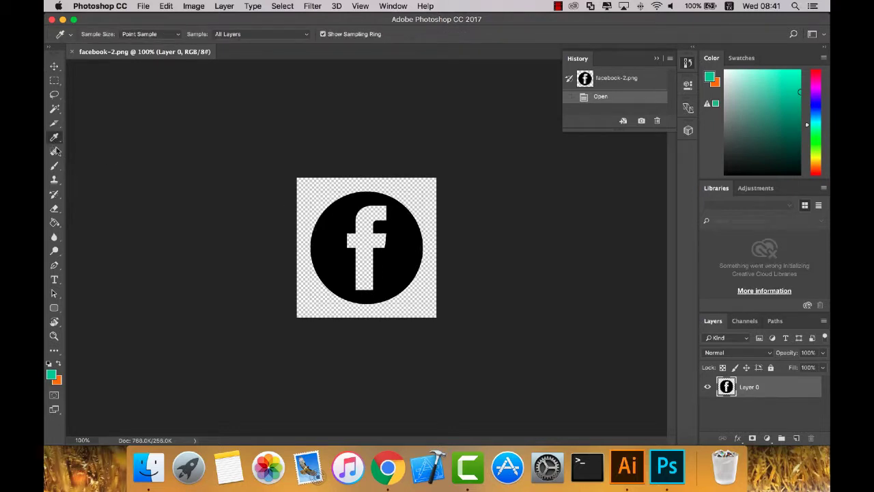
pyautogui.click(54, 109)
pyautogui.click(325, 244)
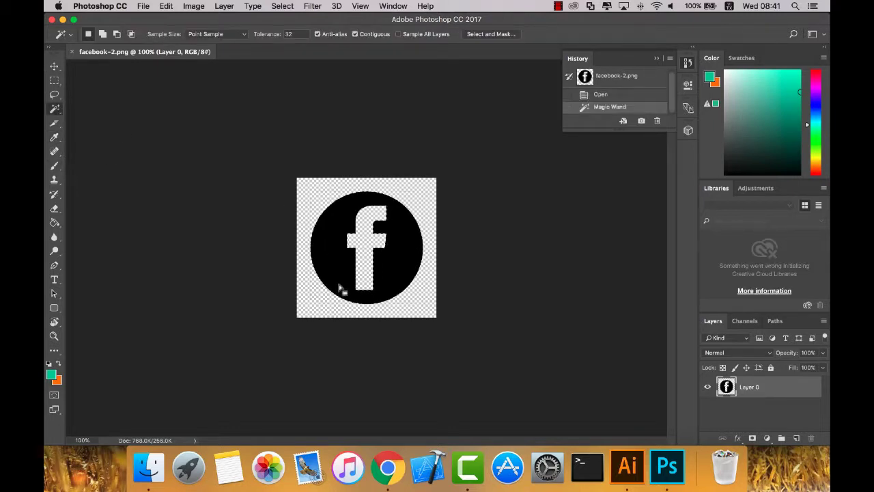
pyautogui.click(614, 470)
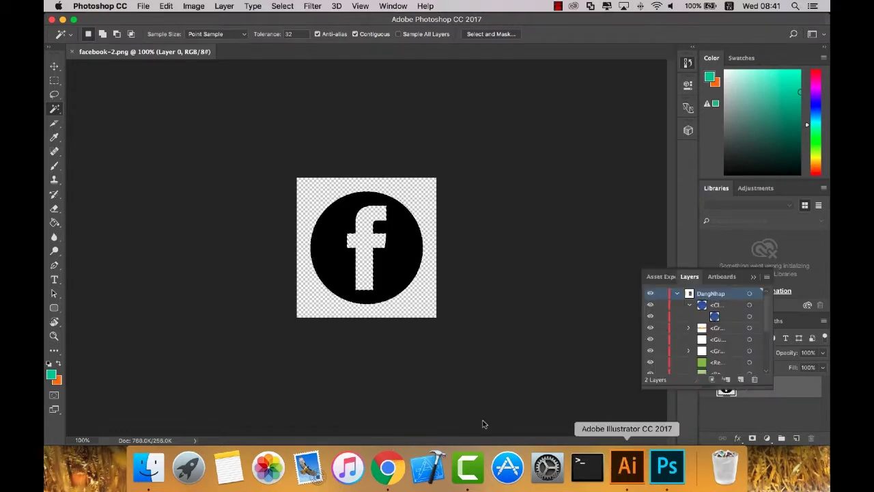
pyautogui.click(536, 263)
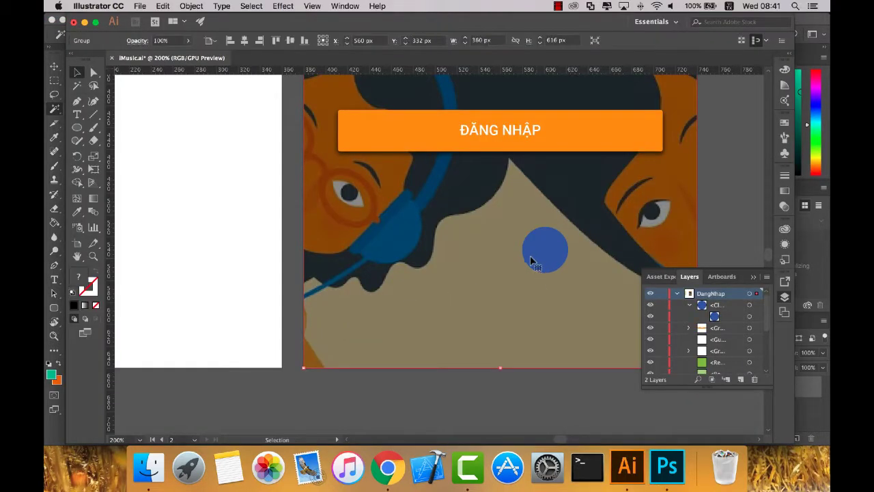
pyautogui.click(724, 307)
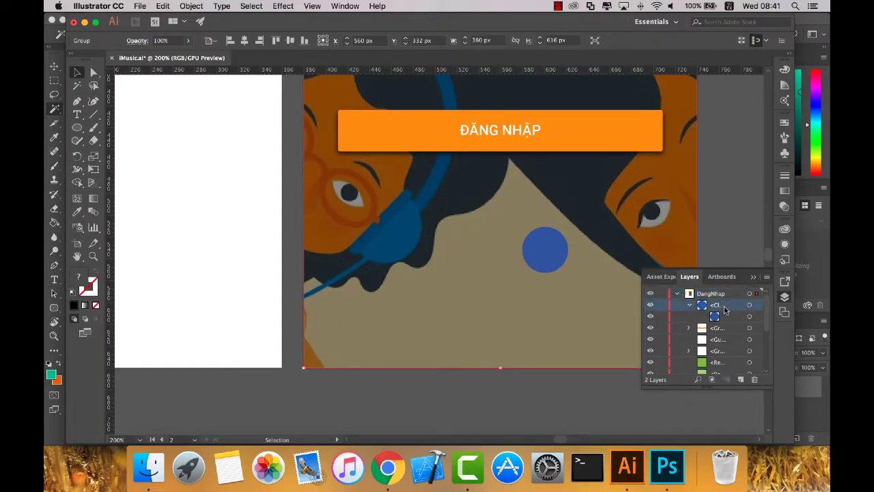
pyautogui.click(749, 305)
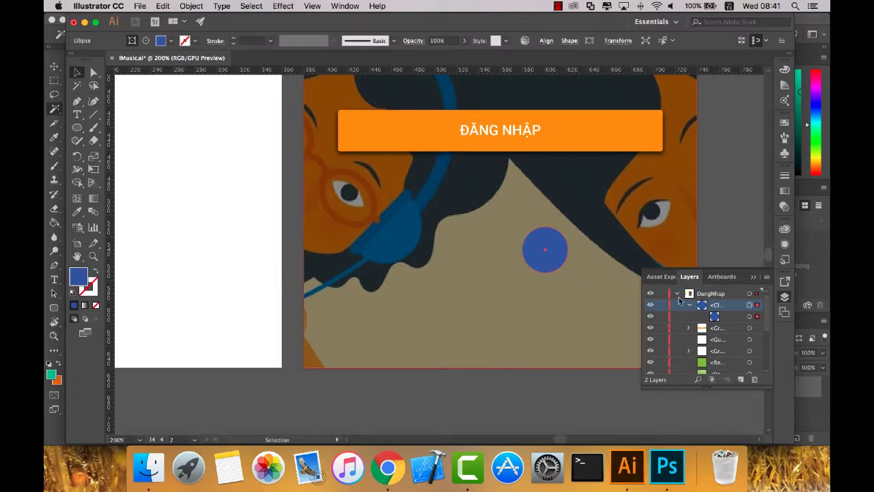
pyautogui.doubleClick(79, 277)
pyautogui.doubleClick(513, 311)
pyautogui.press('super+c')
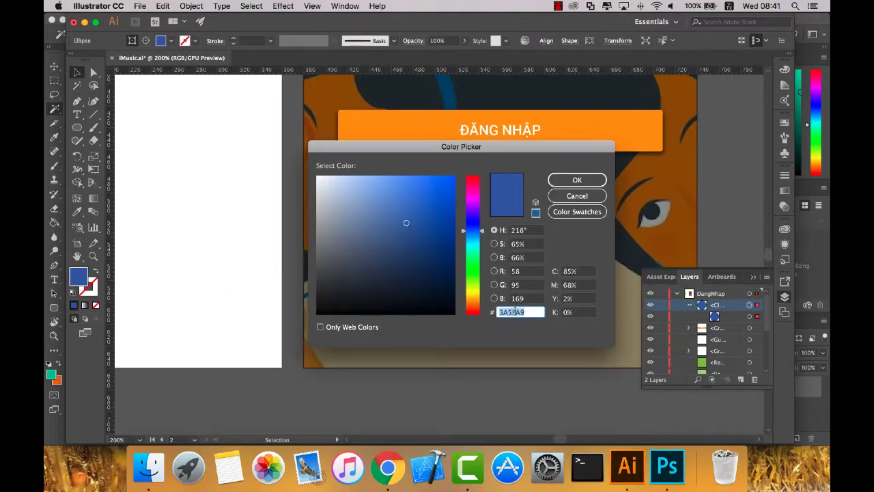
pyautogui.click(561, 201)
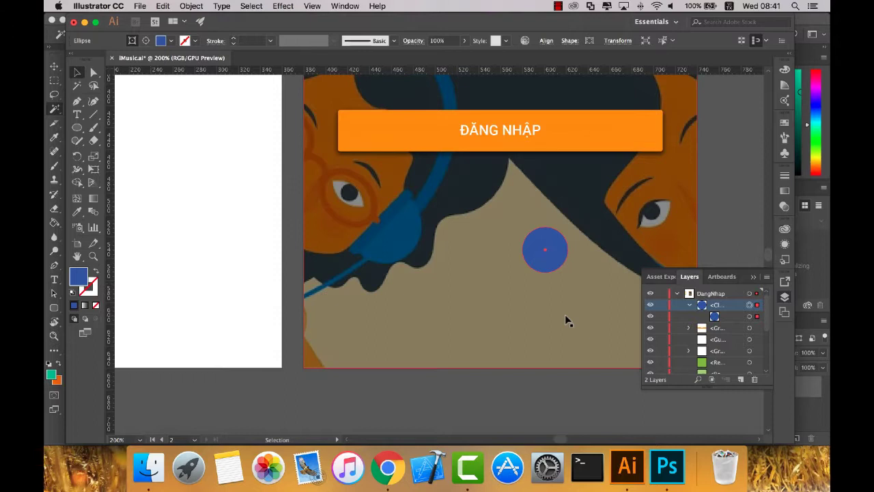
# Fill the selected black circle of facebook-2.png with the pasted blue and deselect.
pyautogui.click(667, 467)
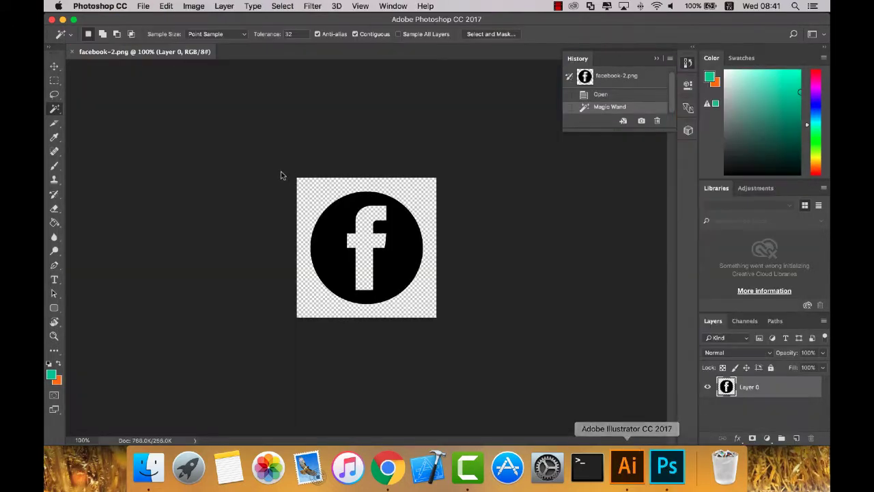
pyautogui.click(51, 373)
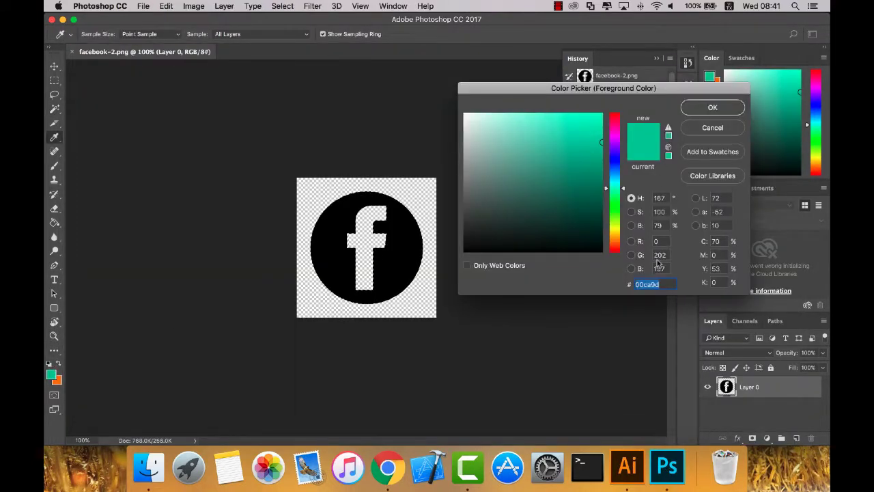
pyautogui.press('super+v')
pyautogui.click(709, 107)
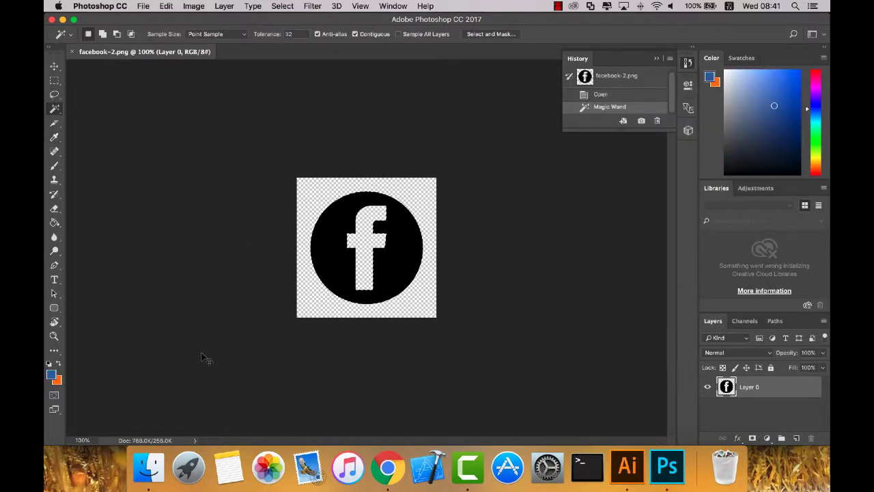
pyautogui.press('super+BackSpace')
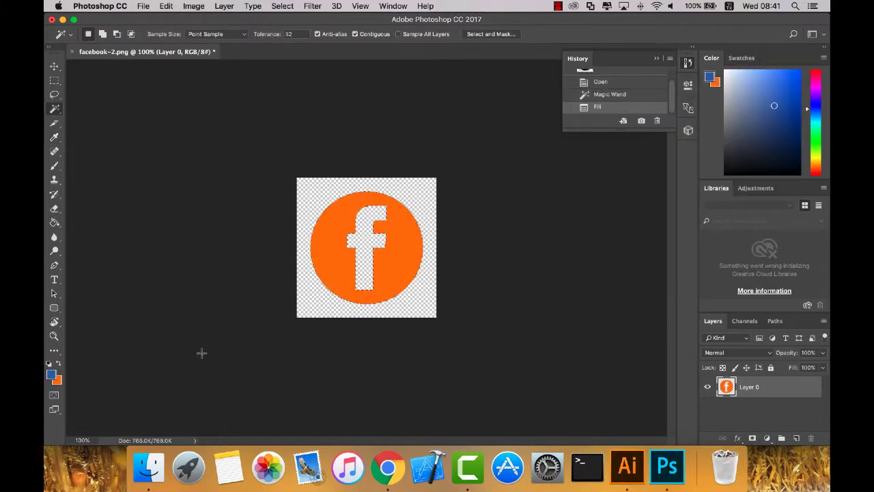
pyautogui.press('x')
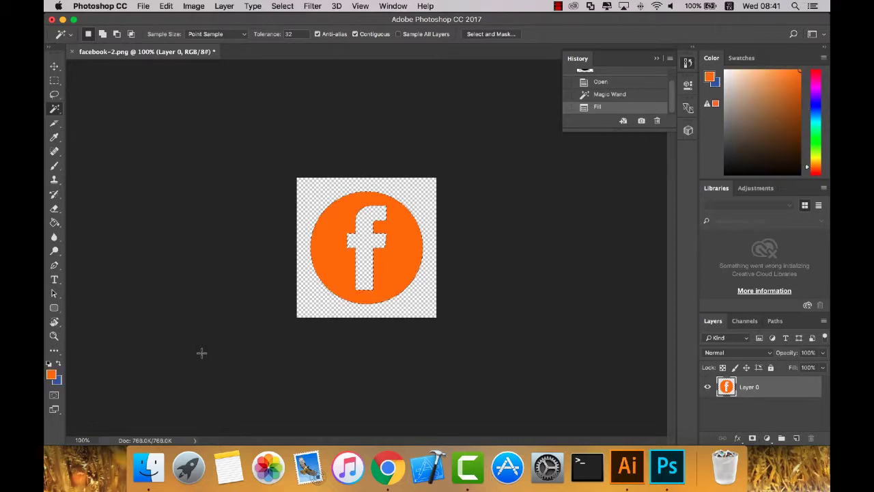
pyautogui.press('x')
pyautogui.press('x')
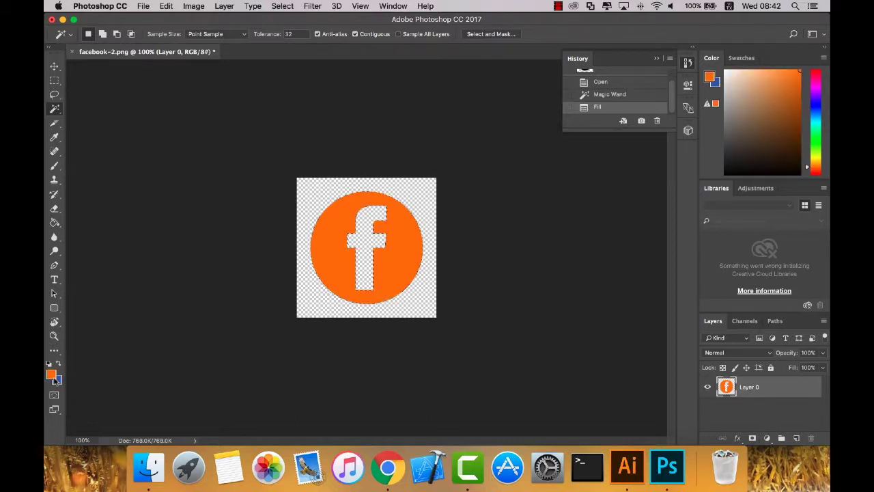
pyautogui.press('x')
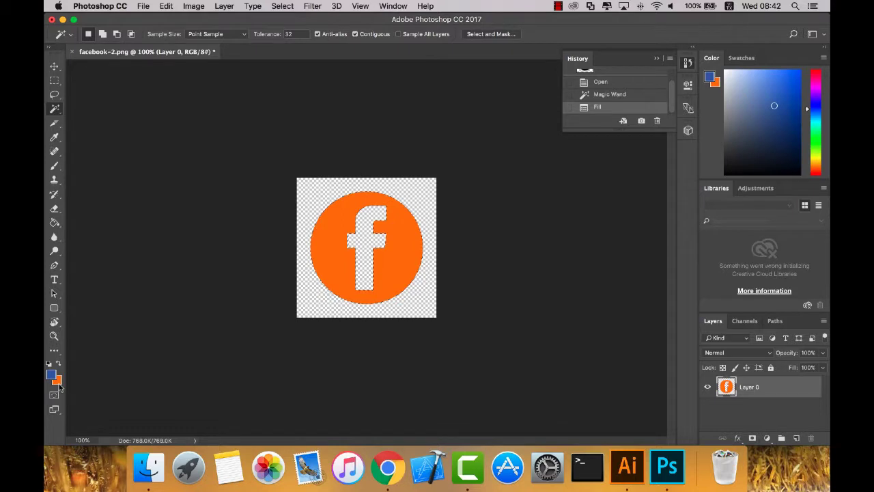
pyautogui.press('x')
pyautogui.press('super+BackSpace')
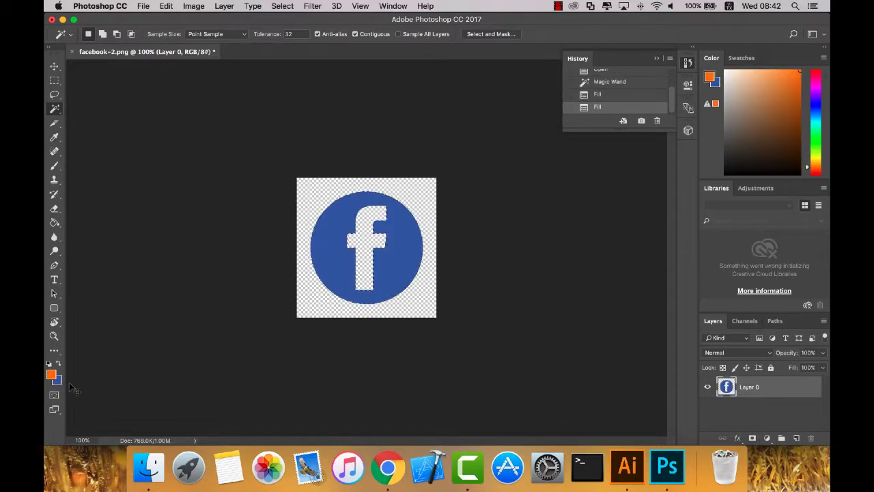
pyautogui.press('super+d')
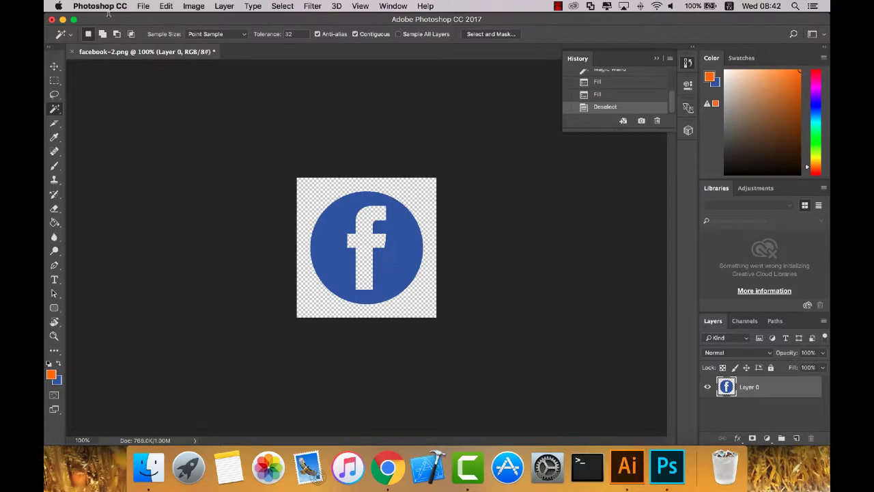
# Save facebook-2.png and quit Photoshop.
pyautogui.click(139, 6)
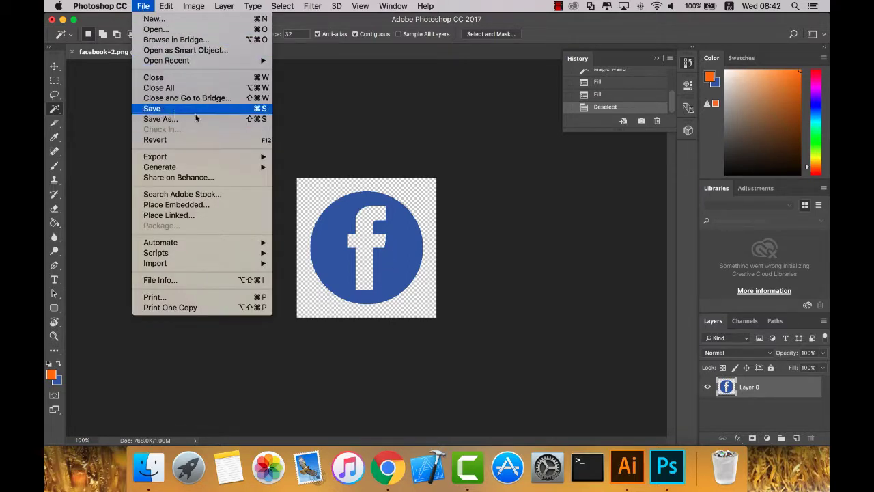
pyautogui.click(195, 108)
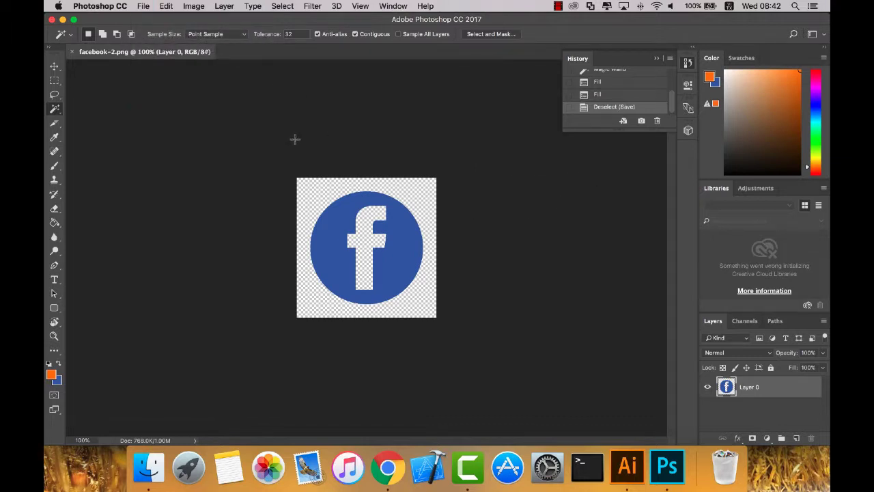
pyautogui.press('super+q')
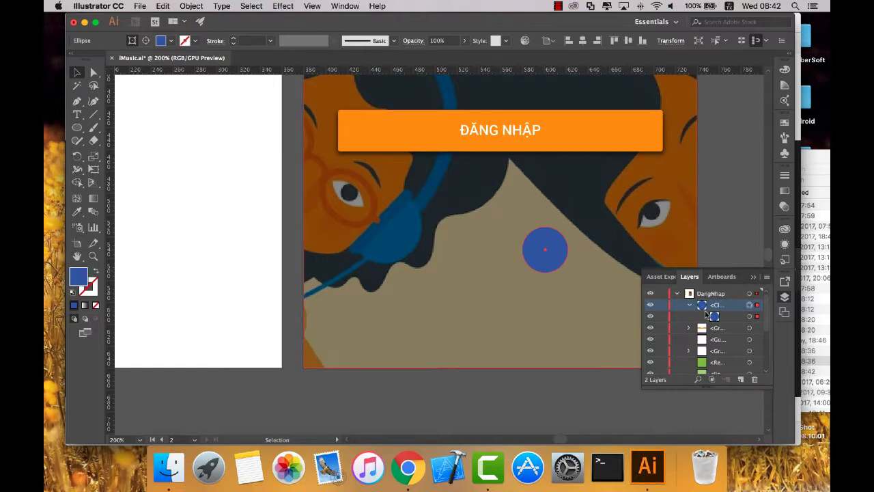
# Replace the blue circle with facebook-2.png from Downloads and trash the old facebook-icone.png.
pyautogui.press('Delete')
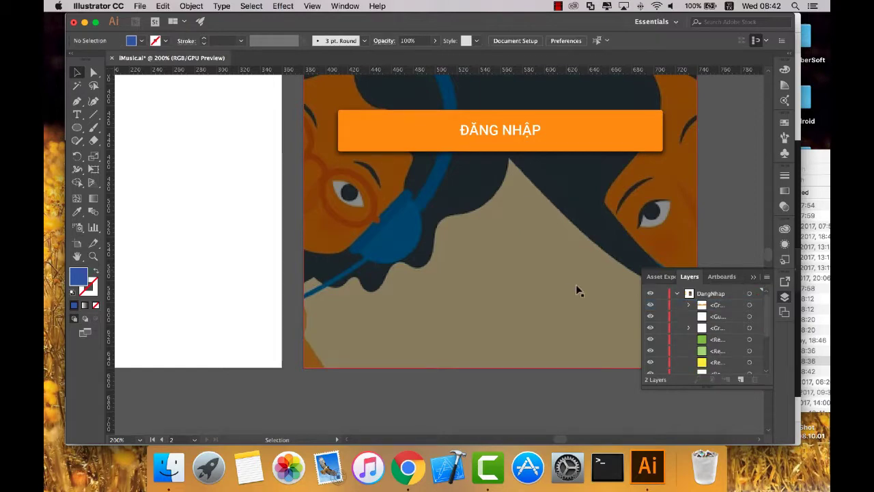
pyautogui.click(167, 466)
pyautogui.click(558, 372)
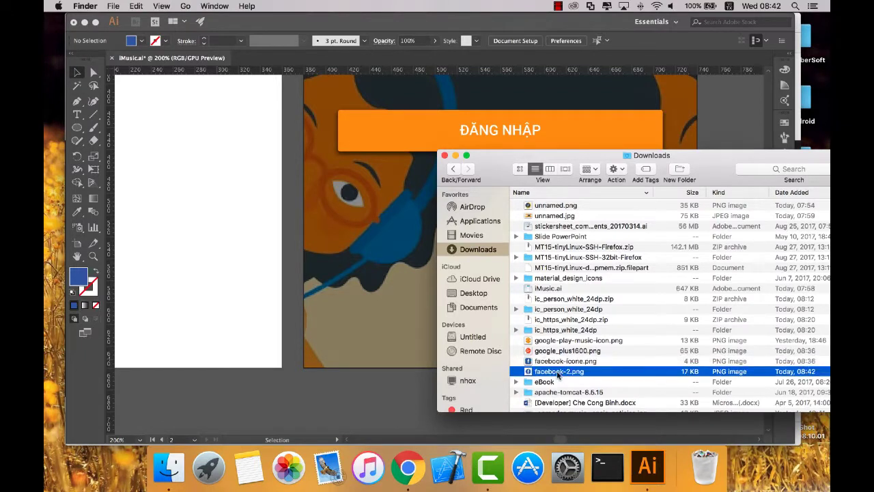
pyautogui.moveTo(558, 372); pyautogui.dragTo(204, 286)
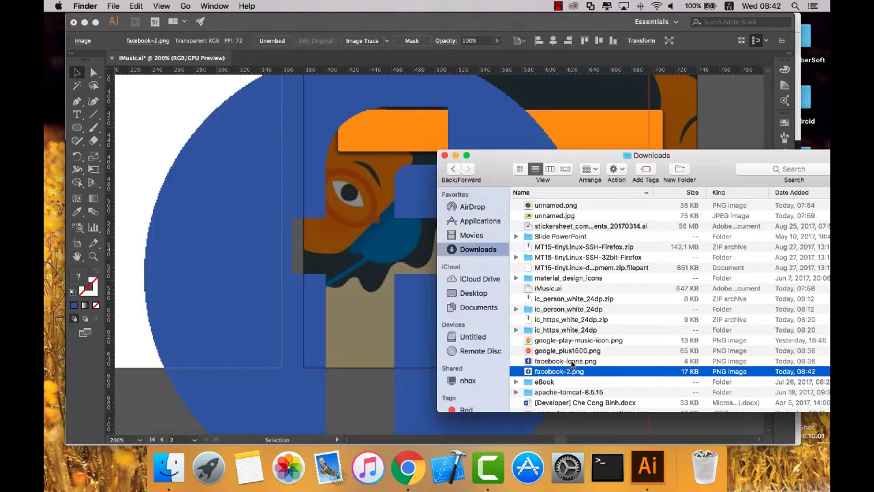
pyautogui.click(566, 362)
pyautogui.press('super+BackSpace')
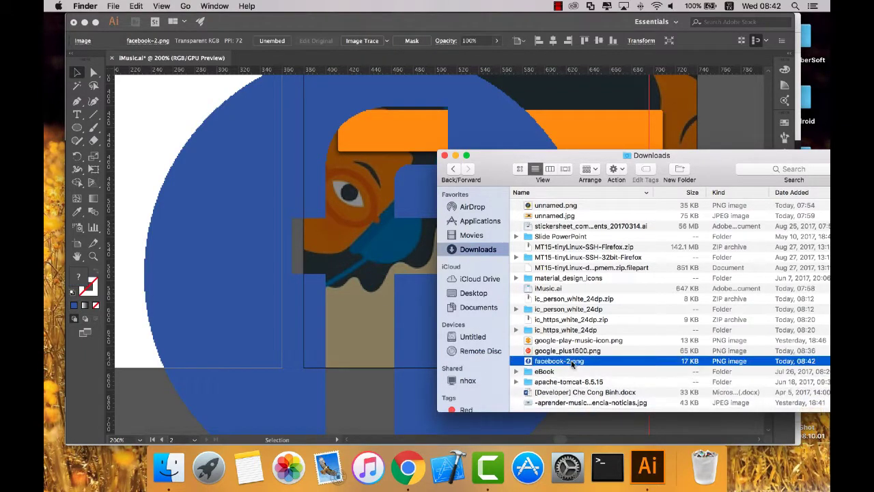
# Resize the placed Facebook icon to 42 × 42 px.
pyautogui.click(244, 156)
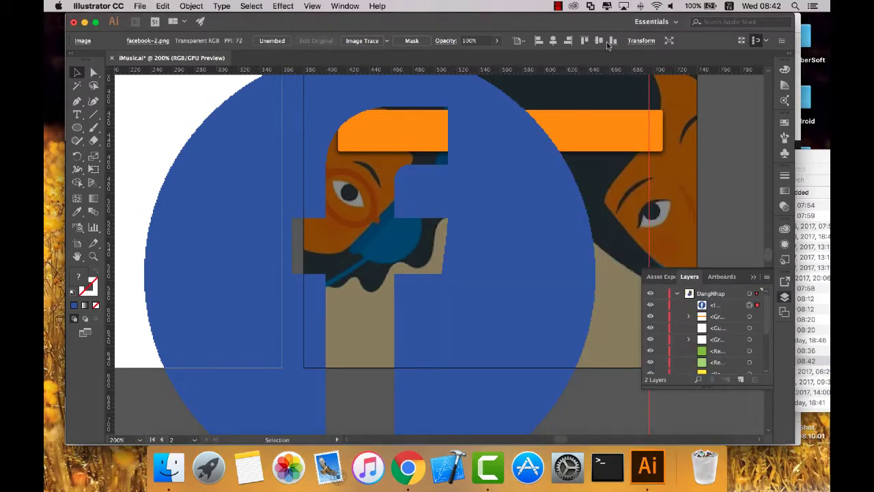
pyautogui.click(641, 41)
pyautogui.click(604, 59)
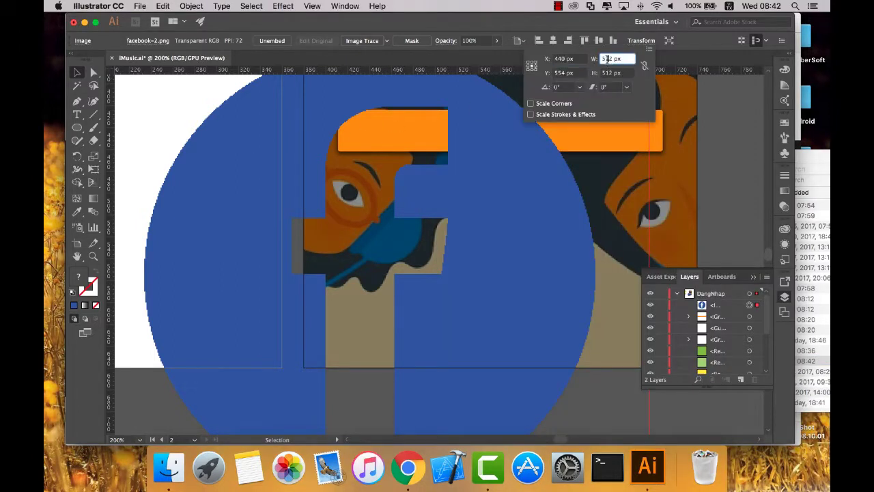
pyautogui.doubleClick(605, 59)
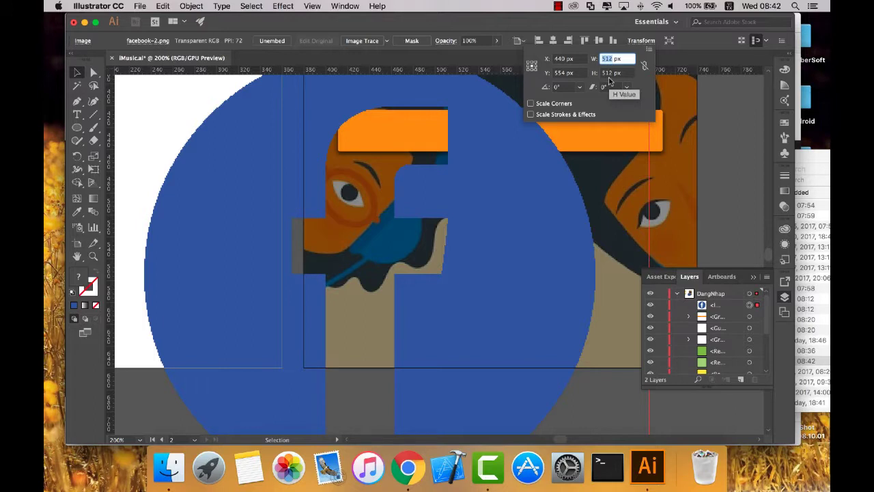
pyautogui.write('42')
pyautogui.press('Tab')
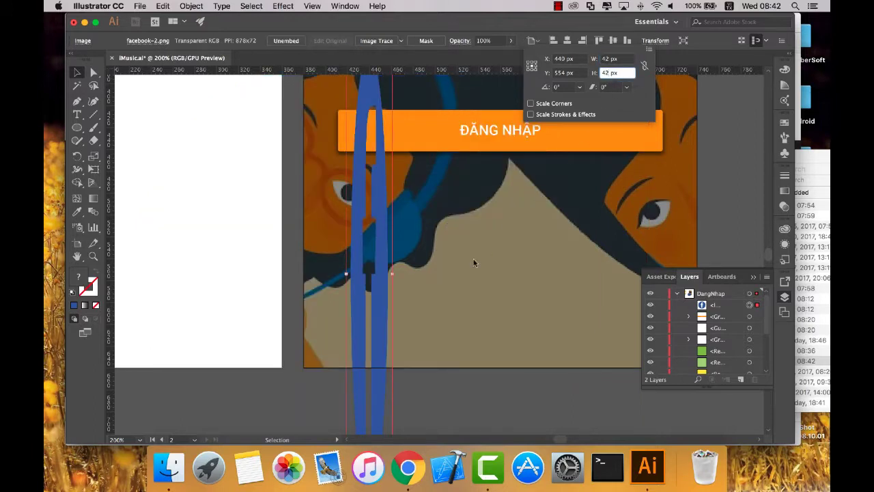
pyautogui.press('Return')
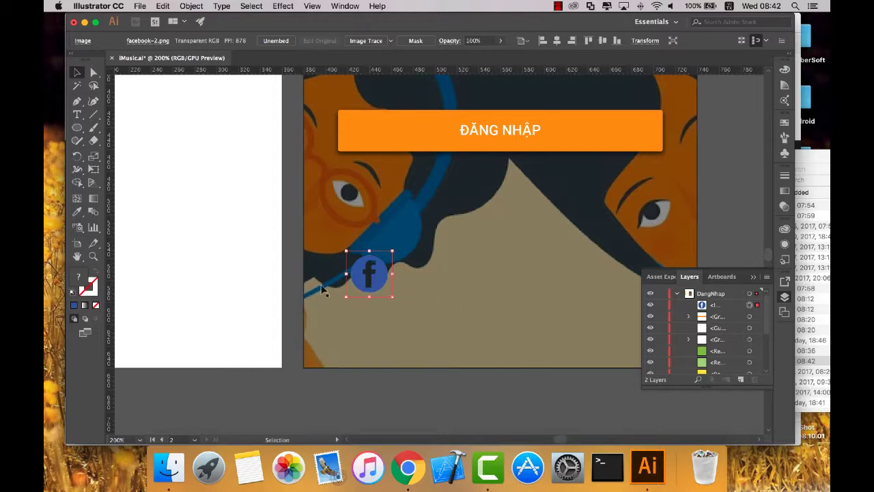
# Try a blue outline colour for the icon, then cancel the change.
pyautogui.click(95, 292)
pyautogui.doubleClick(90, 291)
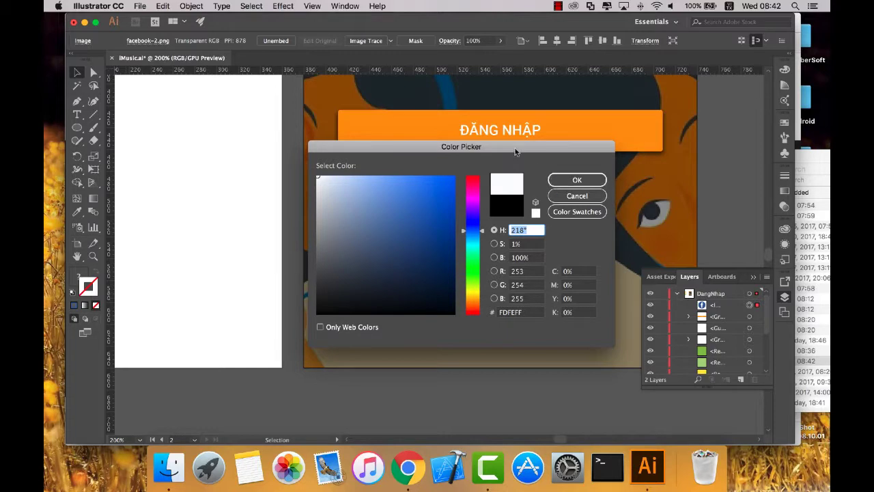
pyautogui.moveTo(517, 150); pyautogui.dragTo(687, 179)
pyautogui.moveTo(608, 320); pyautogui.dragTo(616, 266)
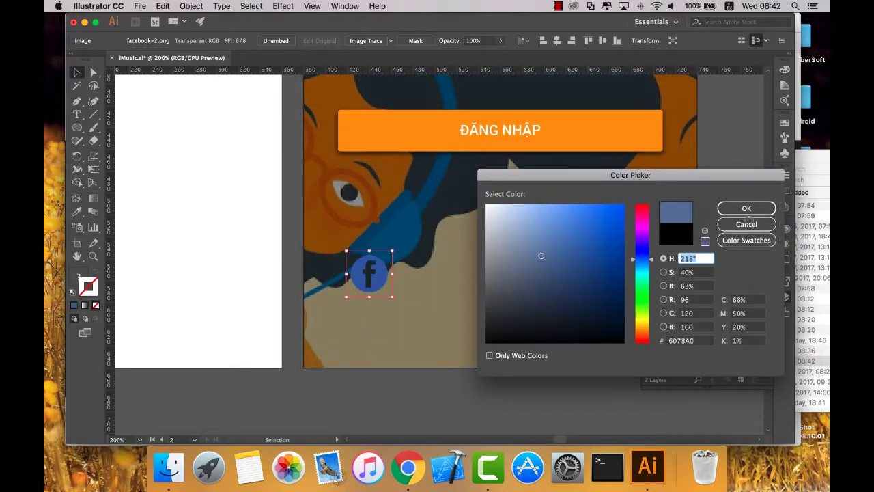
pyautogui.click(746, 224)
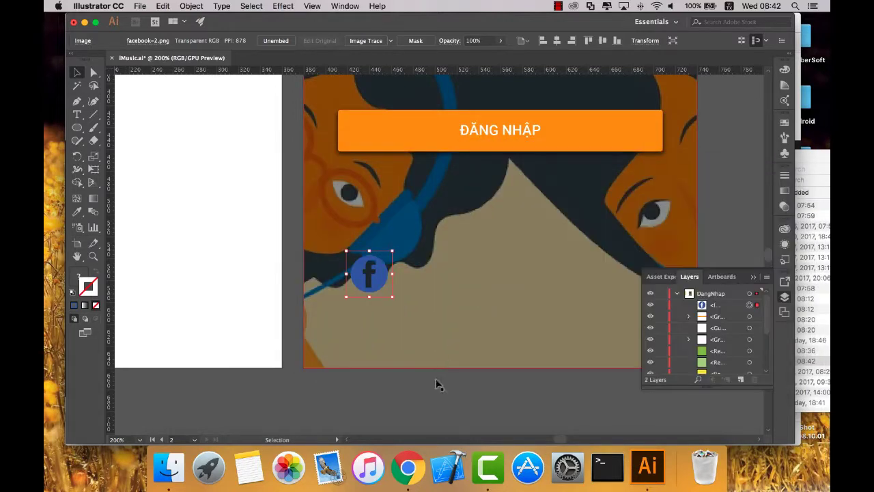
pyautogui.click(208, 468)
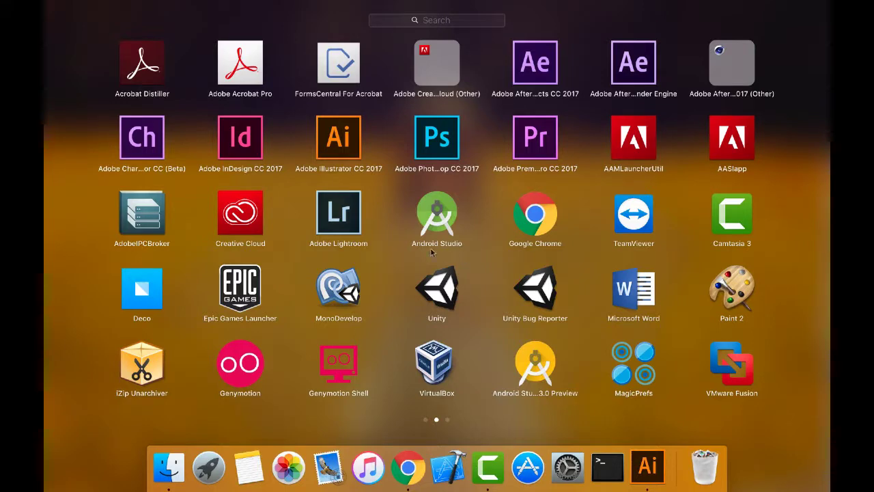
# Launch Photoshop and open facebook-2.png.
pyautogui.click(417, 133)
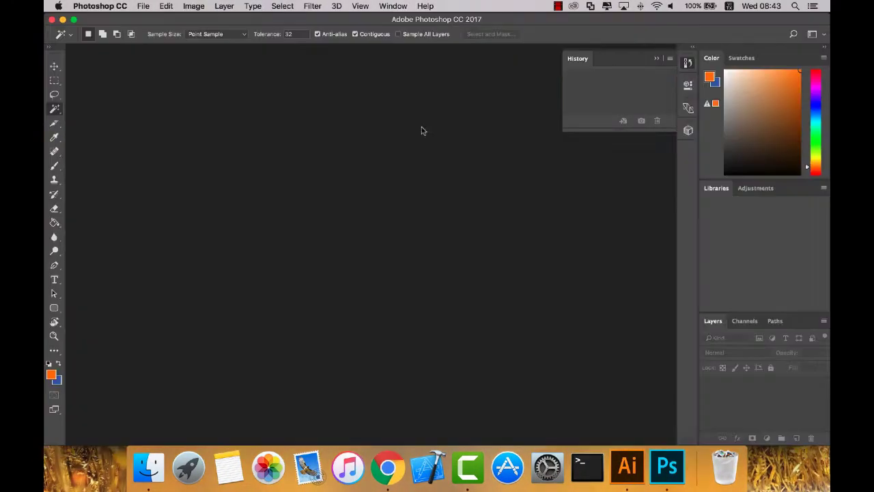
pyautogui.click(143, 6)
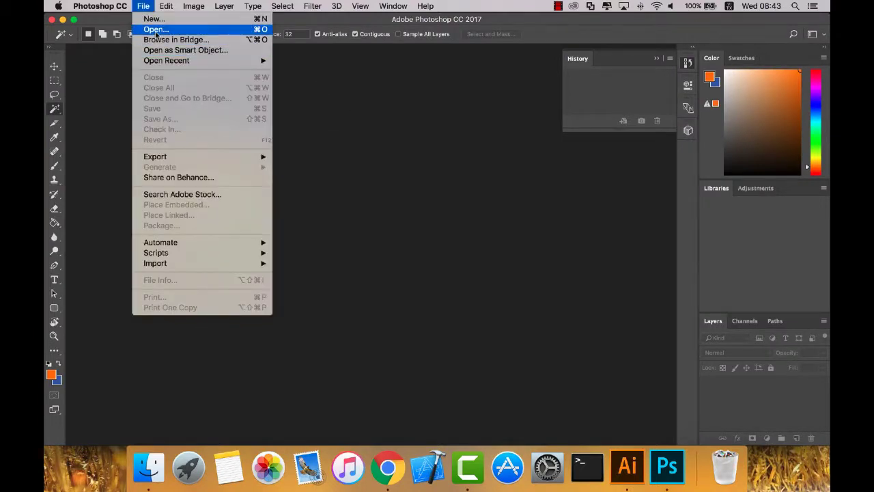
pyautogui.click(362, 211)
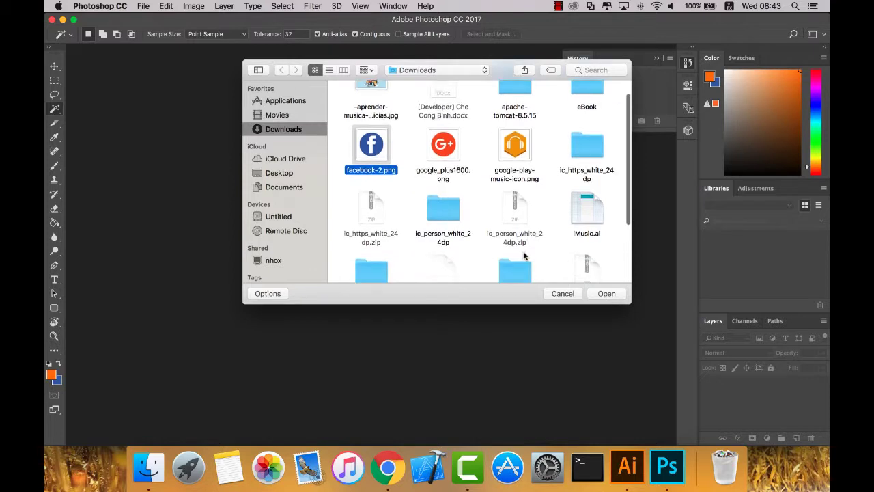
pyautogui.click(596, 293)
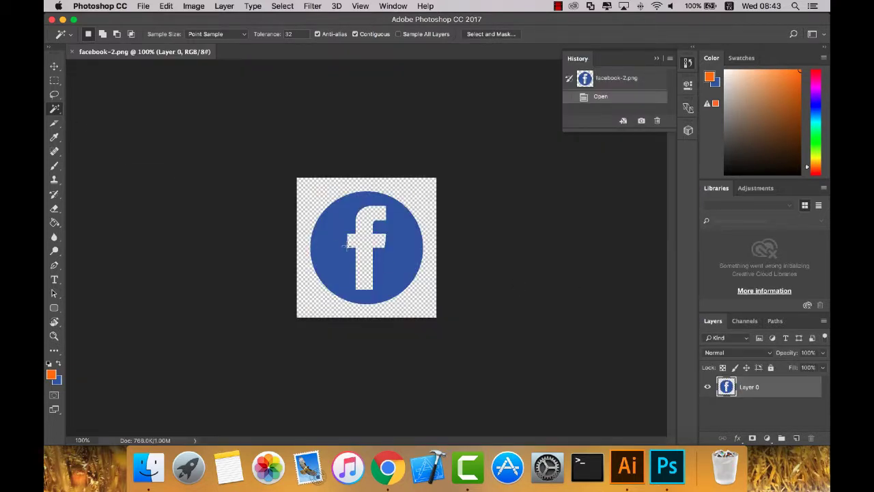
# Fill the Facebook letter f with sampled white, deselect, and quit Photoshop.
pyautogui.click(359, 246)
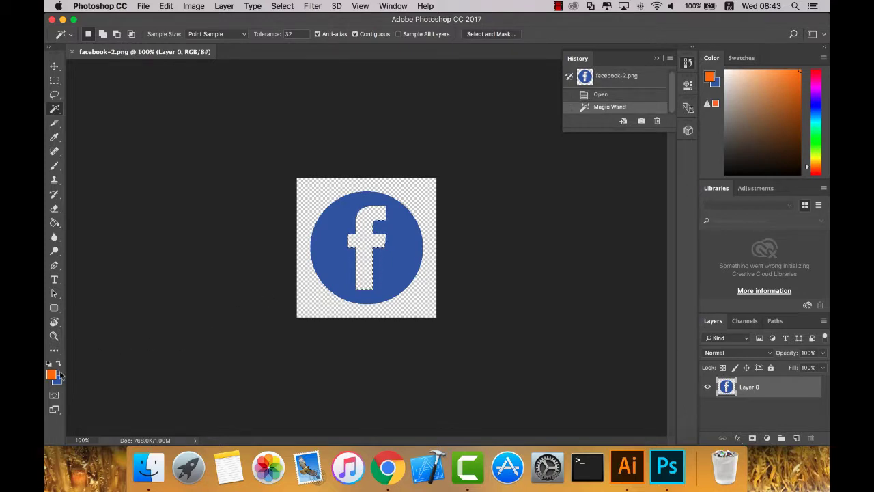
pyautogui.click(59, 364)
pyautogui.click(368, 263)
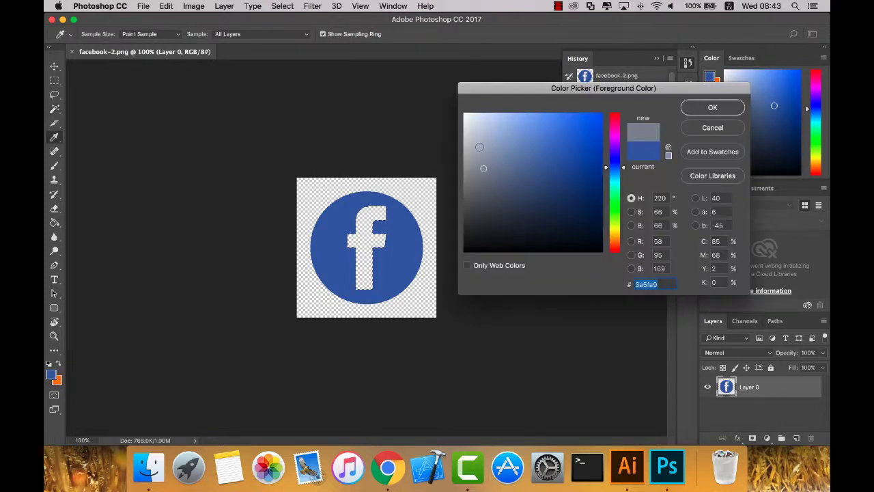
pyautogui.click(712, 108)
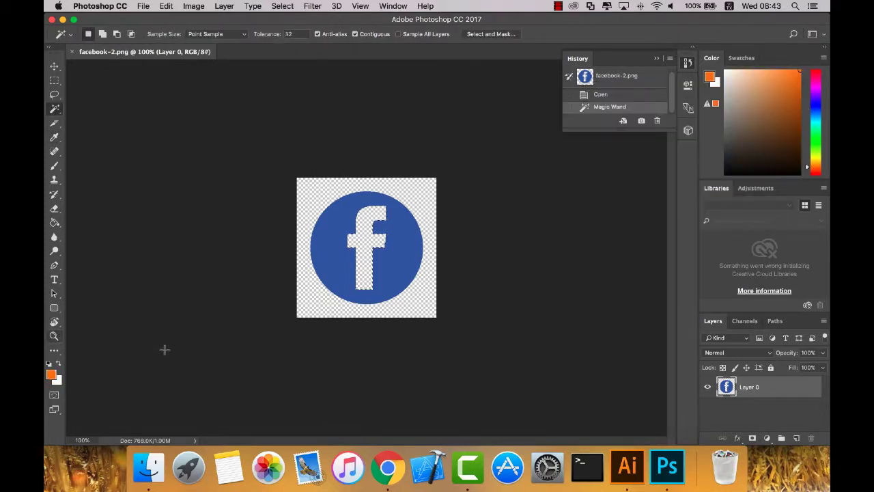
pyautogui.press('super+BackSpace')
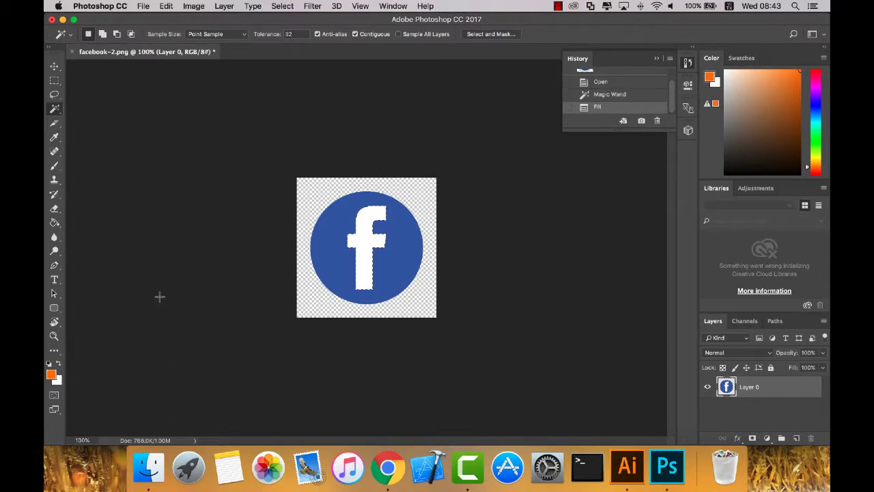
pyautogui.press('super+d')
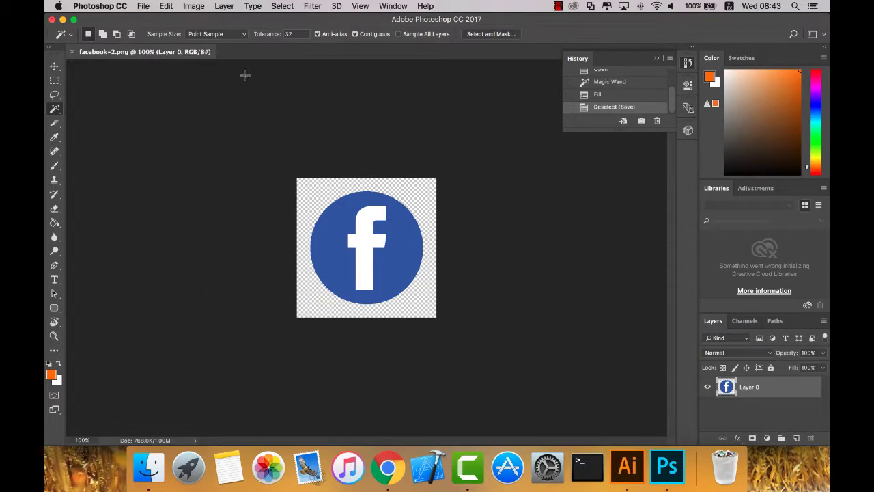
pyautogui.press('super+q')
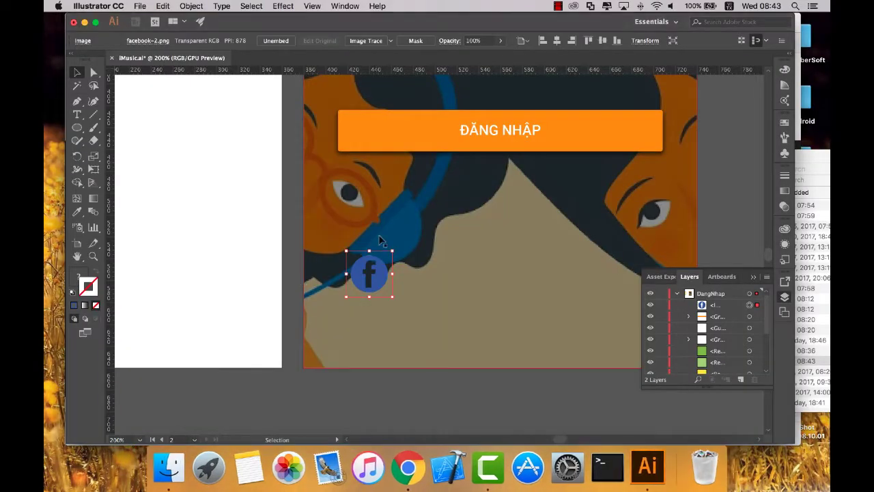
# Replace the old placed icon with the updated facebook-2.png from Downloads.
pyautogui.press('BackSpace')
pyautogui.click(168, 466)
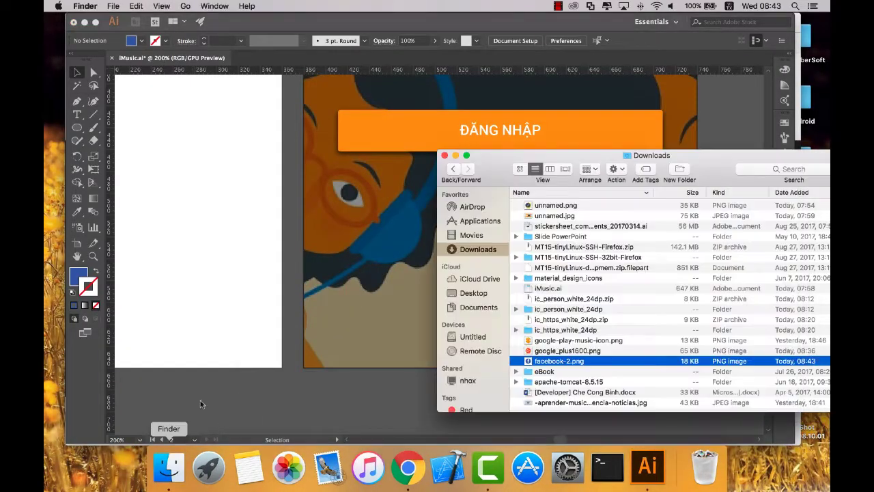
pyautogui.click(565, 351)
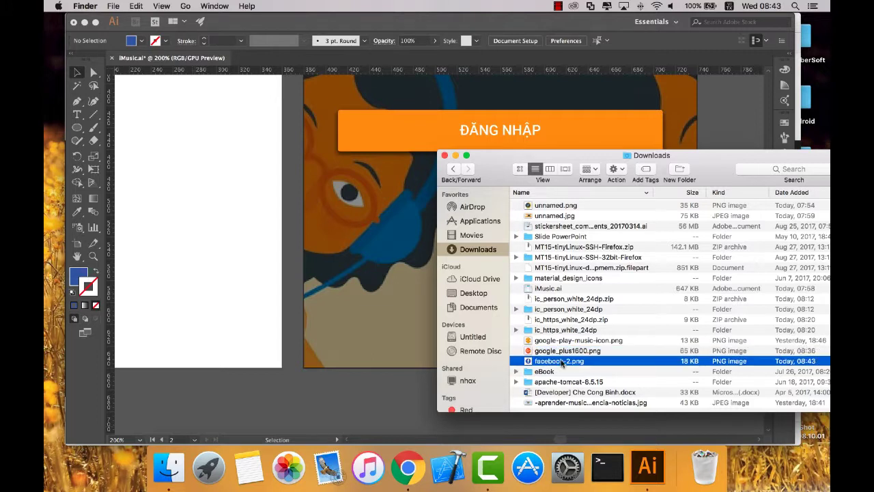
pyautogui.moveTo(560, 362); pyautogui.dragTo(365, 276)
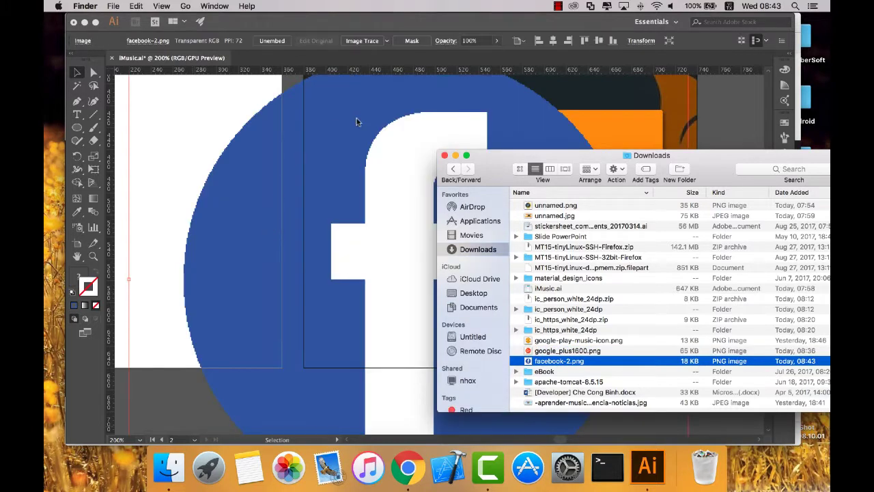
pyautogui.click(356, 121)
# Set the icon's width and height to 42 px.
pyautogui.click(641, 41)
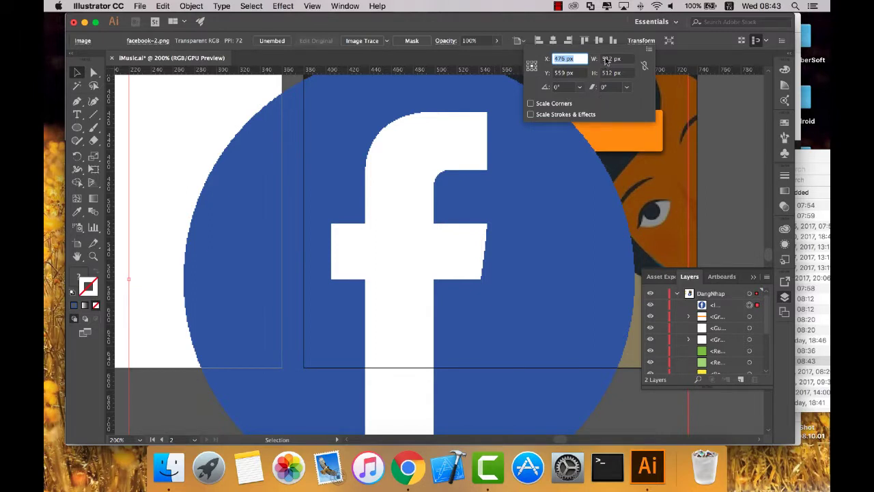
pyautogui.click(605, 60)
pyautogui.write('42')
pyautogui.press('Tab')
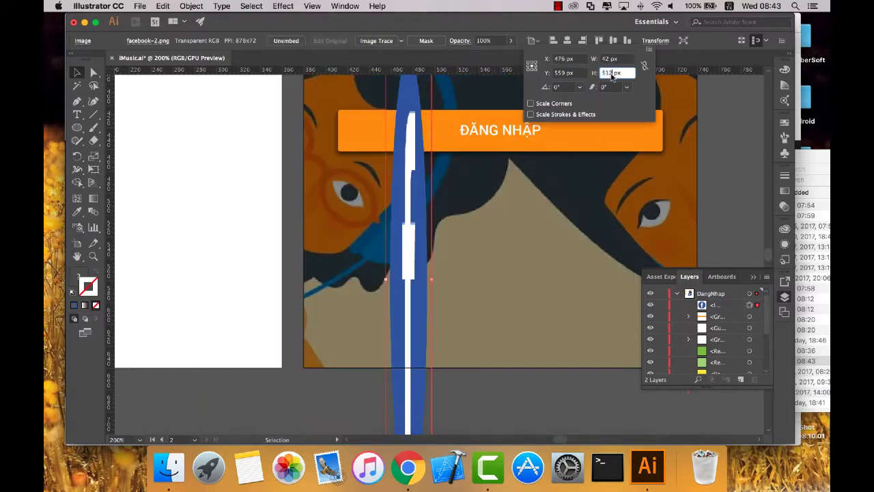
pyautogui.write('42')
pyautogui.press('Return')
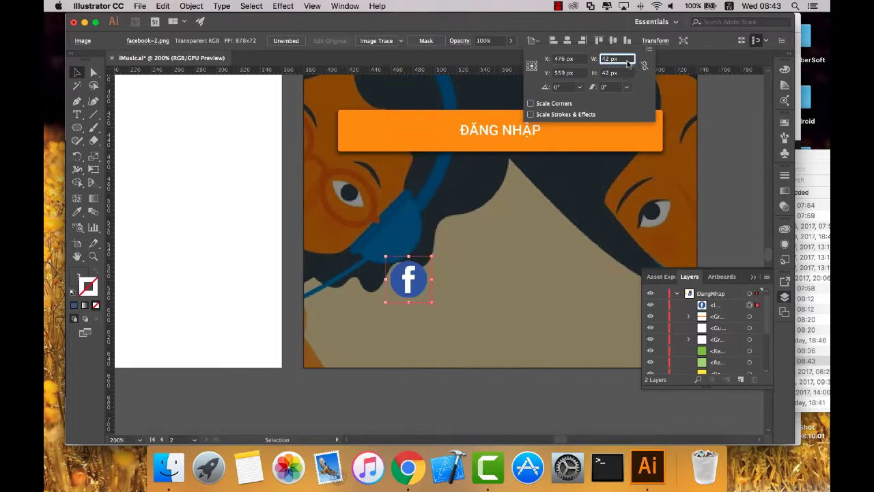
pyautogui.press('Escape')
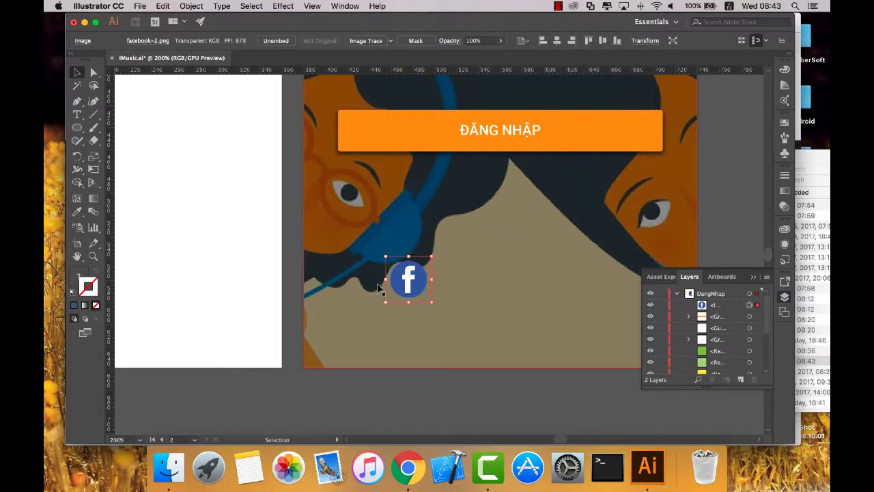
# Add a Multiply 75% drop shadow, 6 px Y offset and 2 px blur, to the Facebook icon.
pyautogui.click(283, 6)
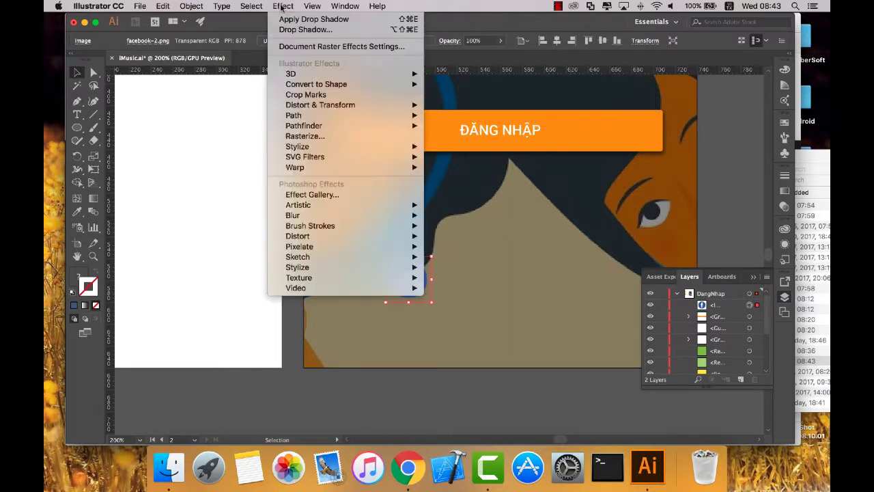
pyautogui.moveTo(321, 146)
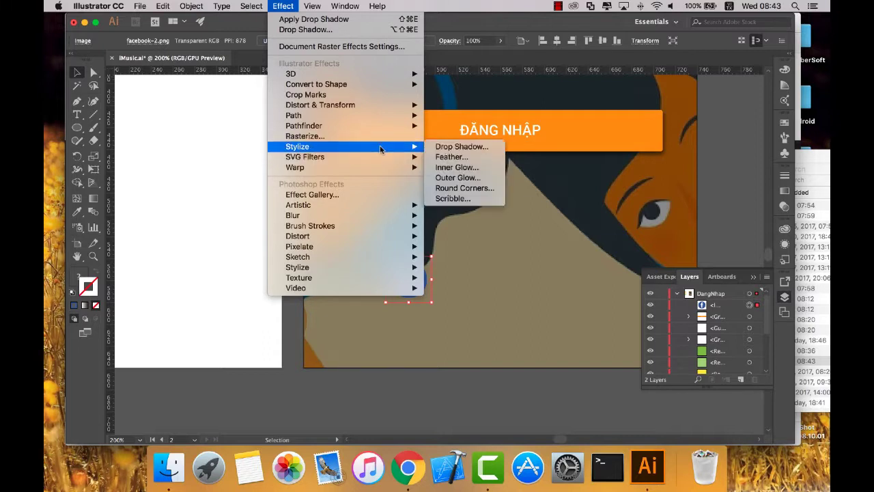
pyautogui.click(454, 147)
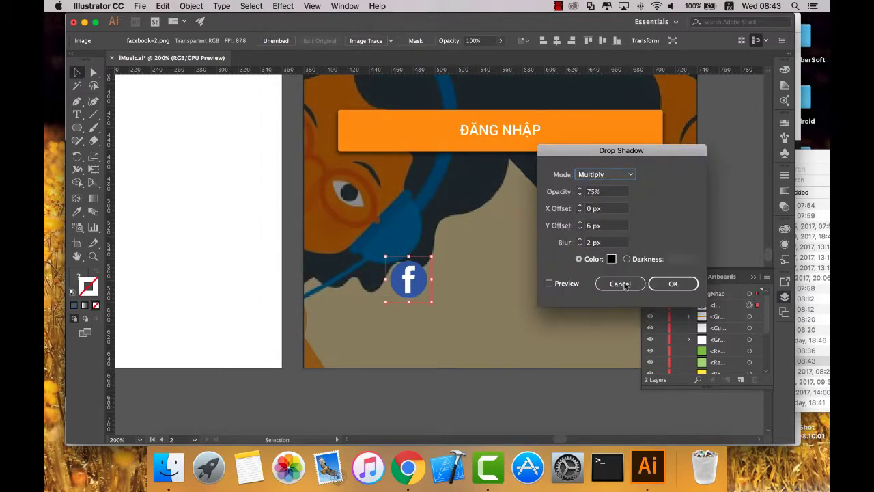
pyautogui.click(656, 285)
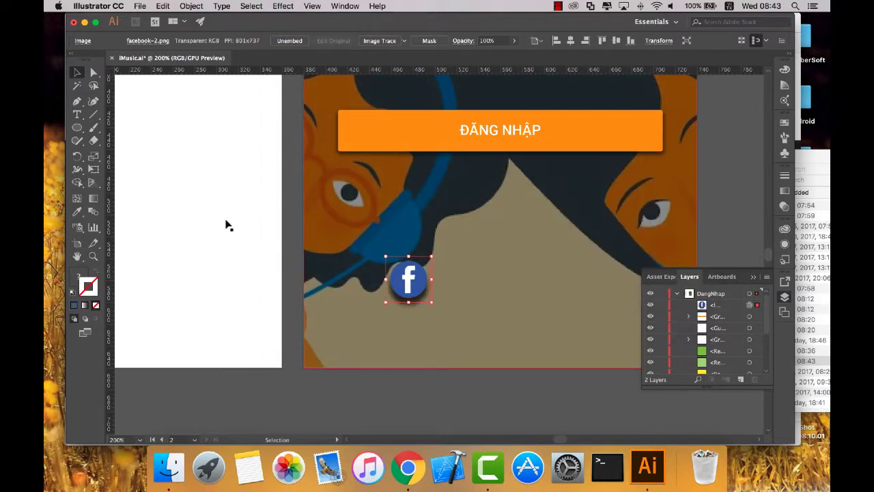
pyautogui.click(752, 277)
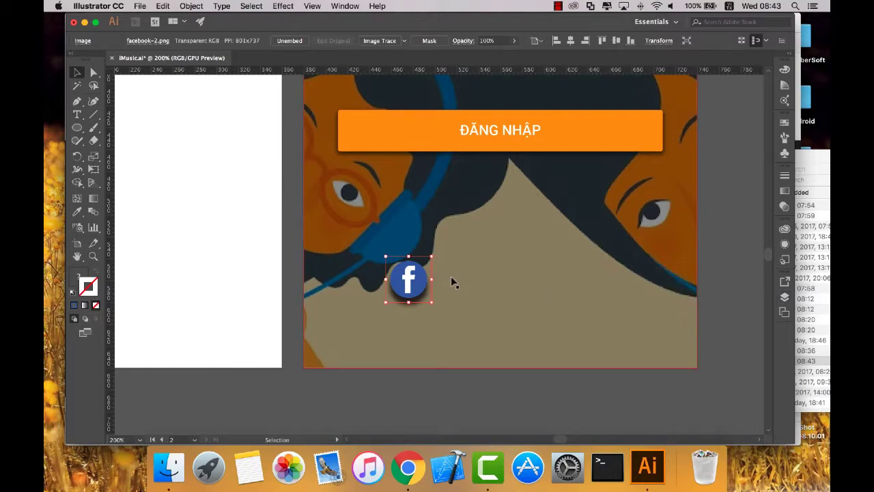
# Open google_plus1600.png and drag the G+ image into the iMusic mockup above the Facebook icon.
pyautogui.click(140, 6)
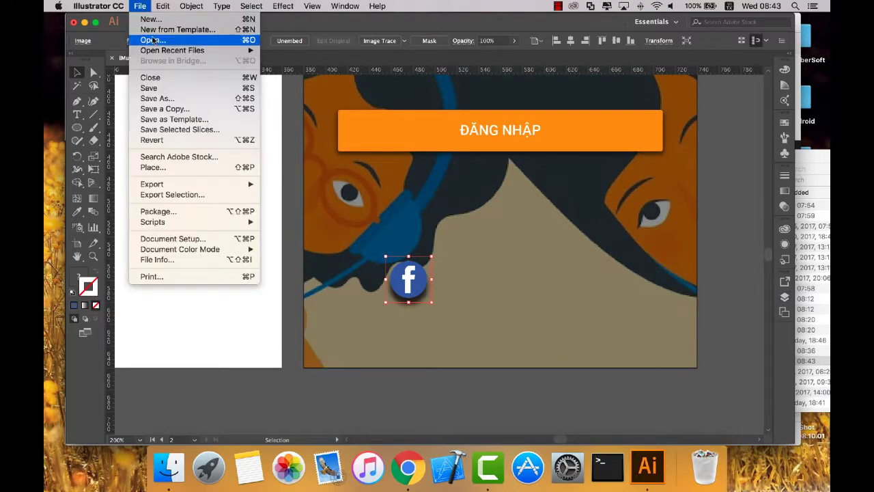
pyautogui.click(157, 39)
pyautogui.click(437, 184)
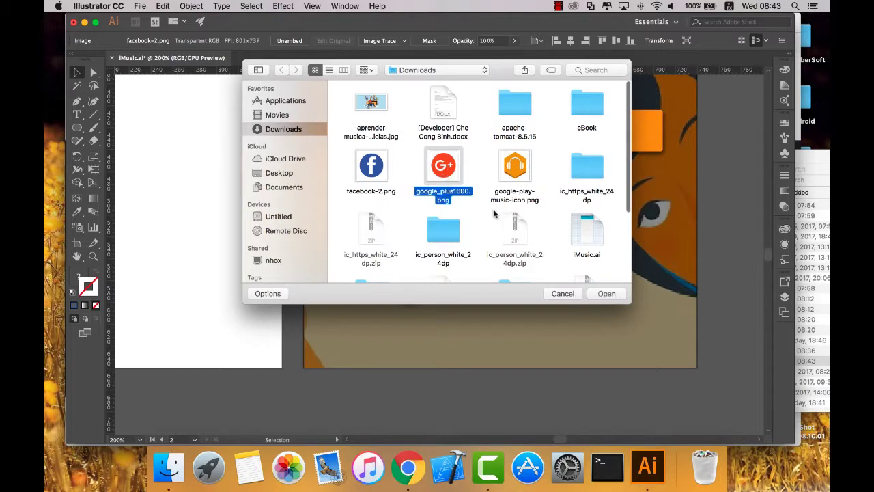
pyautogui.click(611, 294)
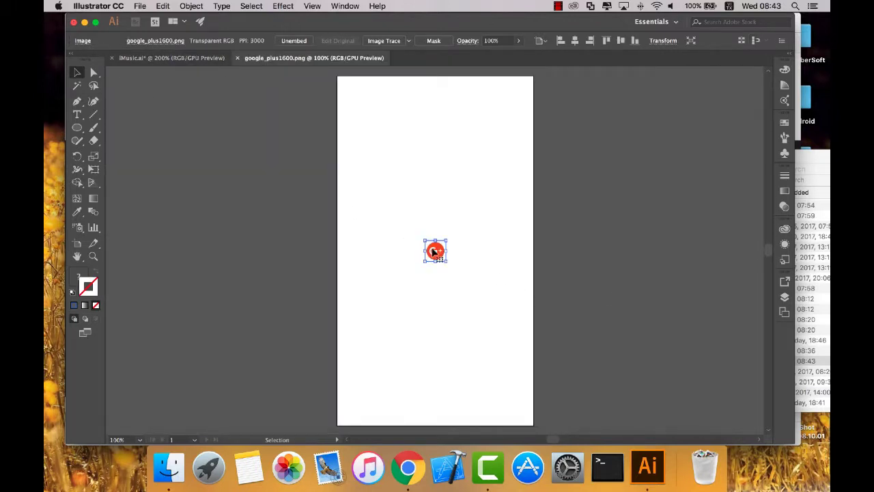
pyautogui.moveTo(433, 248)
pyautogui.mouseDown()
pyautogui.moveTo(190, 64)
pyautogui.moveTo(409, 242)
pyautogui.mouseUp()
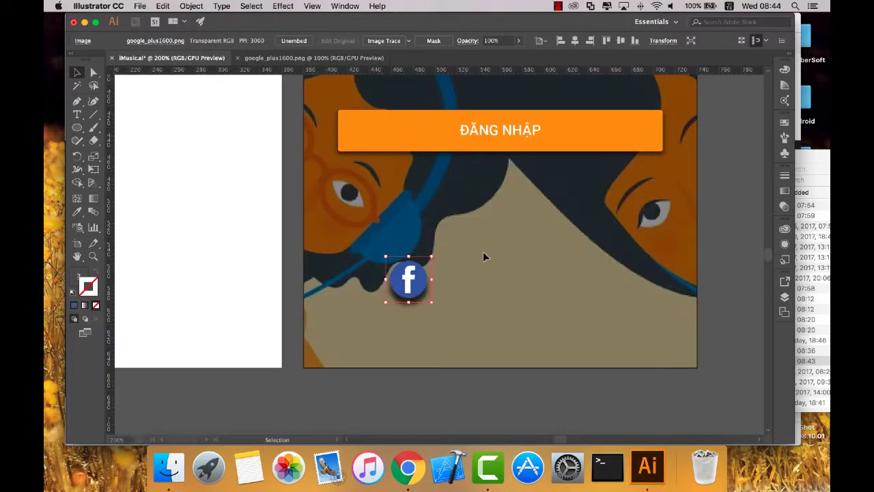
pyautogui.click(237, 57)
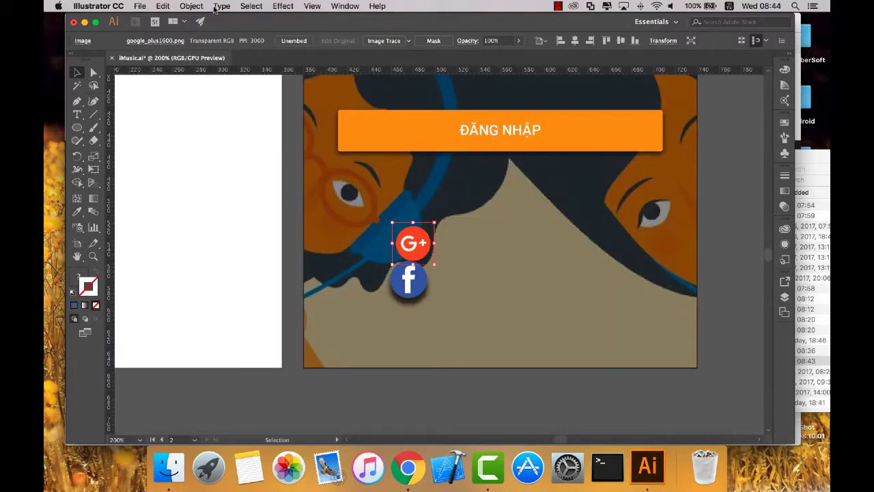
# Apply a Stylize drop shadow to the G+ icon.
pyautogui.click(244, 6)
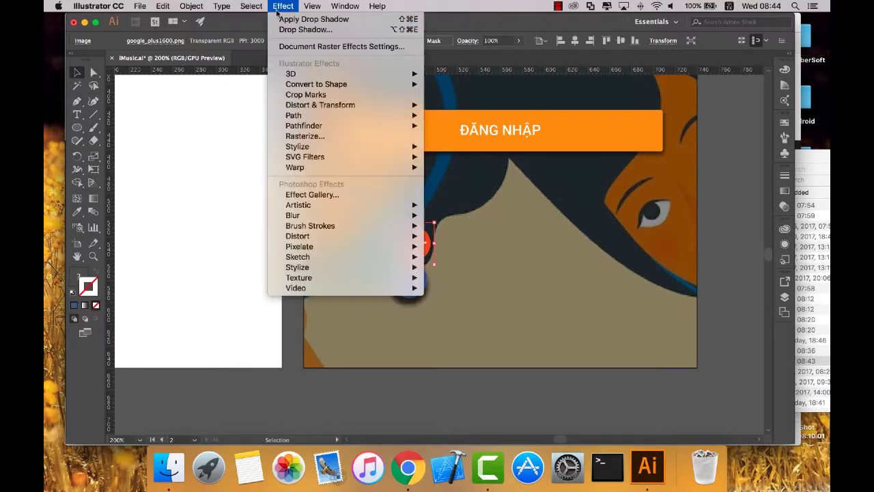
pyautogui.moveTo(297, 146)
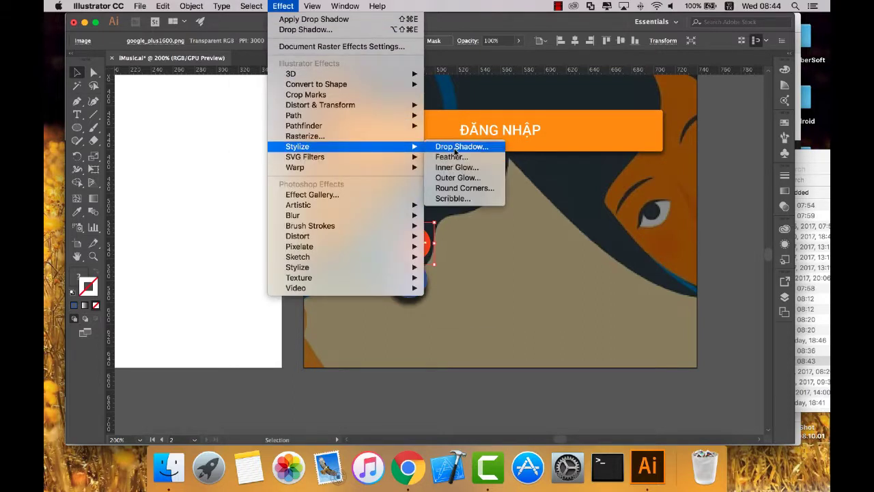
pyautogui.click(455, 148)
pyautogui.click(674, 283)
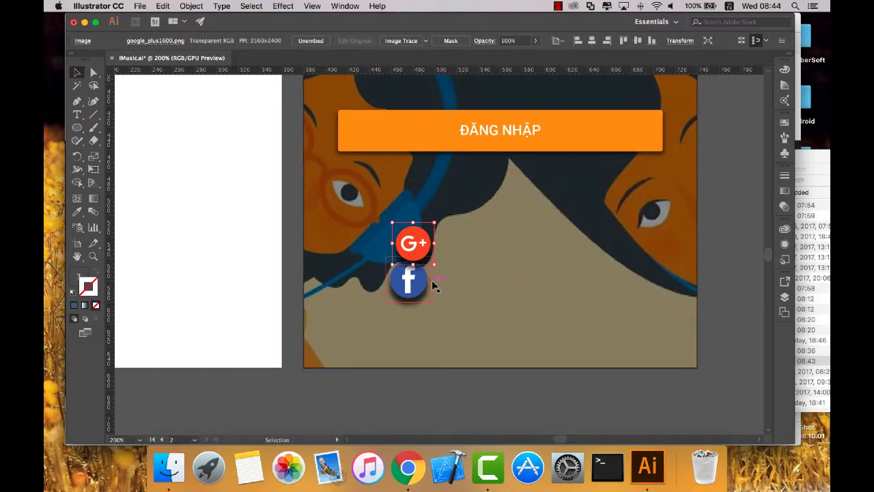
# Show the grid and move the G+ icon to the artboard's lower right.
pyautogui.press('a')
pyautogui.hotkey('ctrl', "'")
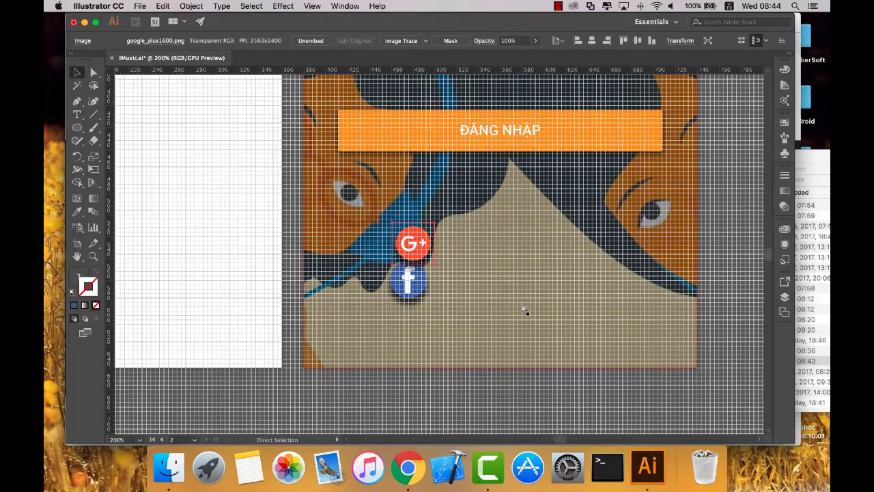
pyautogui.moveTo(420, 246); pyautogui.dragTo(663, 335)
pyautogui.press('Right')
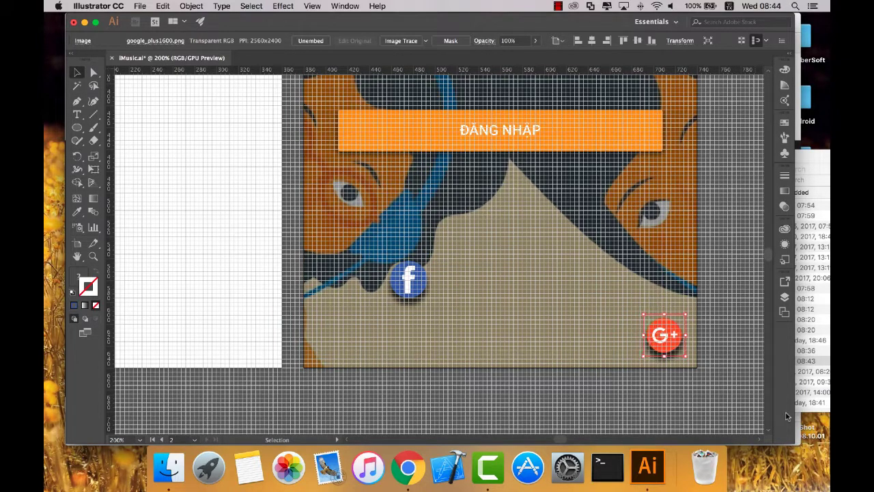
pyautogui.press('Right')
pyautogui.press('Left')
pyautogui.press('Left')
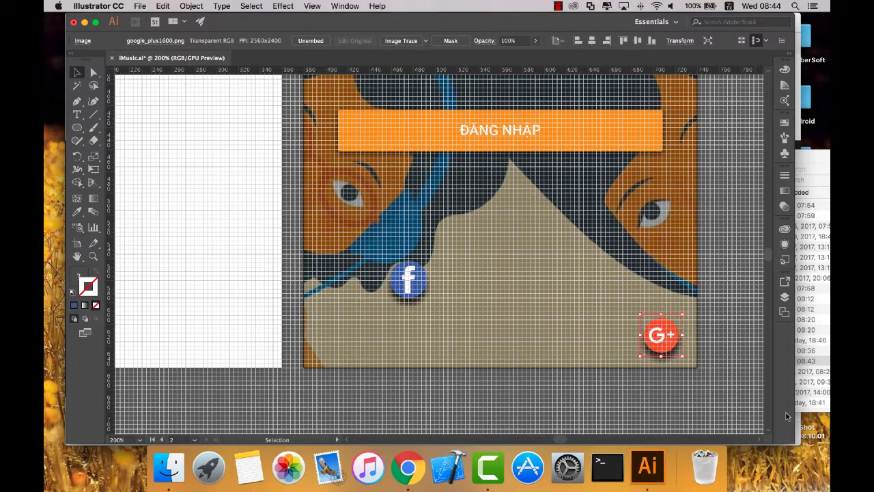
pyautogui.press('Left')
pyautogui.press('Right')
pyautogui.press('Left')
pyautogui.press('Right')
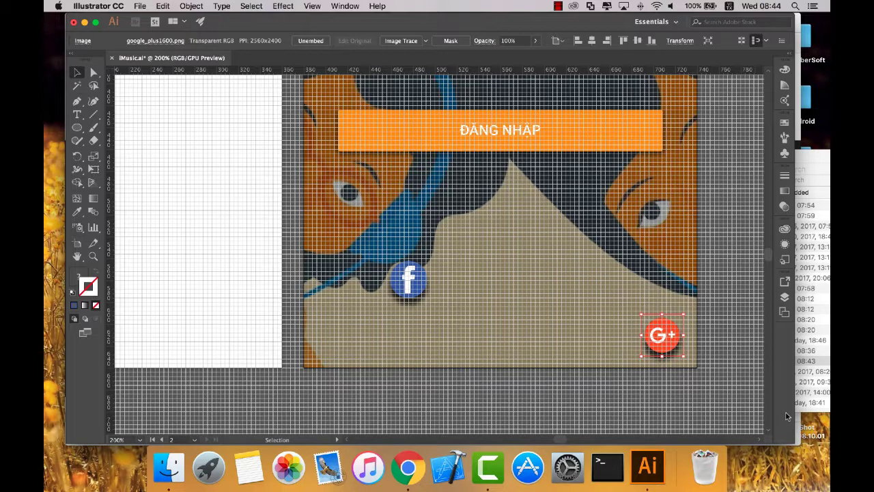
# Move the Facebook icon beside the G+ icon in a row, then deselect.
pyautogui.click(532, 328)
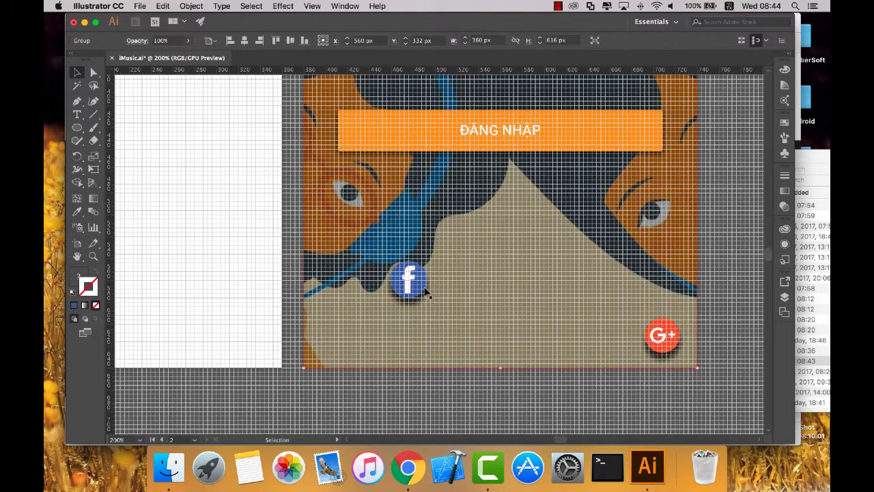
pyautogui.click(418, 287)
pyautogui.press('Down')
pyautogui.press('Down')
pyautogui.press('Down')
pyautogui.hotkey('shift', 'Right')
pyautogui.hotkey('shift', 'Right')
pyautogui.hotkey('shift', 'Right')
pyautogui.hotkey('shift', 'Right')
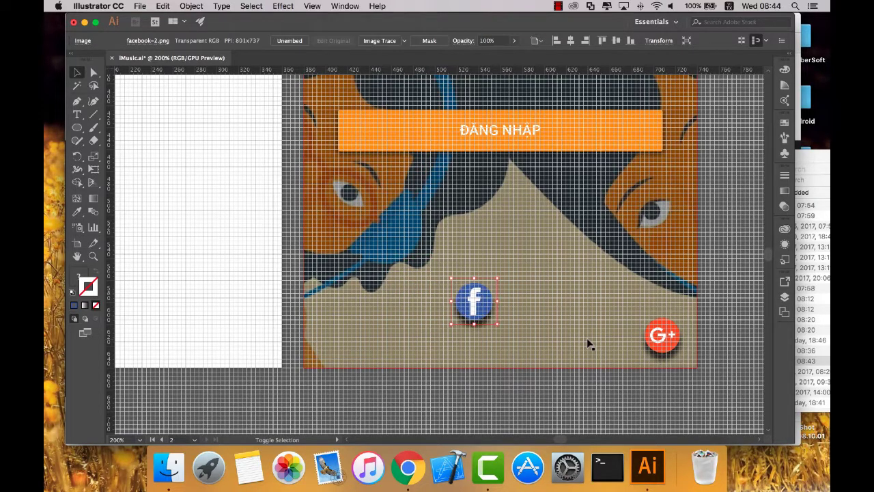
pyautogui.hotkey('shift', 'Right')
pyautogui.hotkey('shift', 'Right')
pyautogui.hotkey('shift', 'Right')
pyautogui.hotkey('shift', 'Right')
pyautogui.hotkey('shift', 'Right')
pyautogui.hotkey('shift', 'Right')
pyautogui.press('Down')
pyautogui.press('Down')
pyautogui.press('Down')
pyautogui.press('Down')
pyautogui.press('Down')
pyautogui.press('Down')
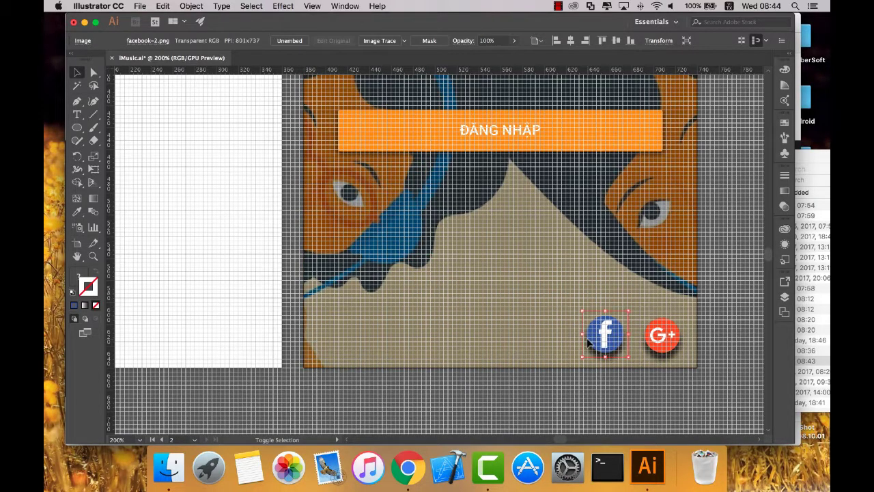
pyautogui.moveTo(588, 341); pyautogui.dragTo(596, 345)
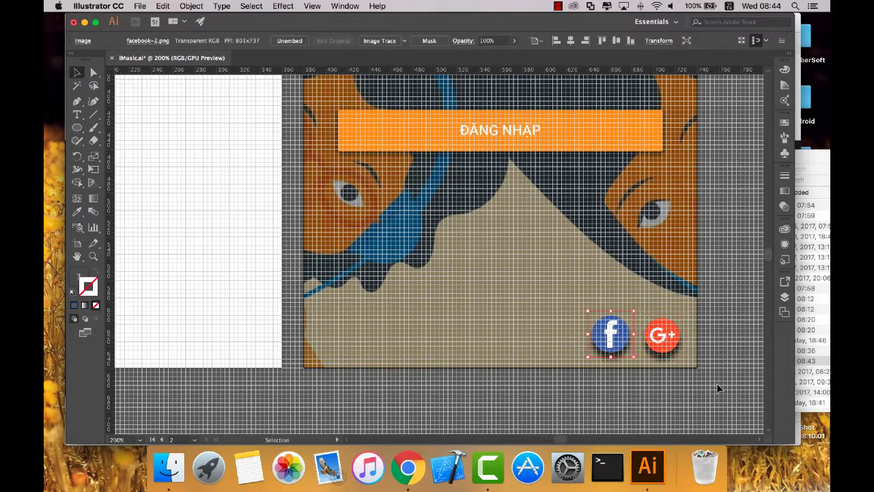
pyautogui.press('Right')
pyautogui.press('Right')
pyautogui.press('Right')
pyautogui.press('Right')
pyautogui.press('Right')
pyautogui.press('Right')
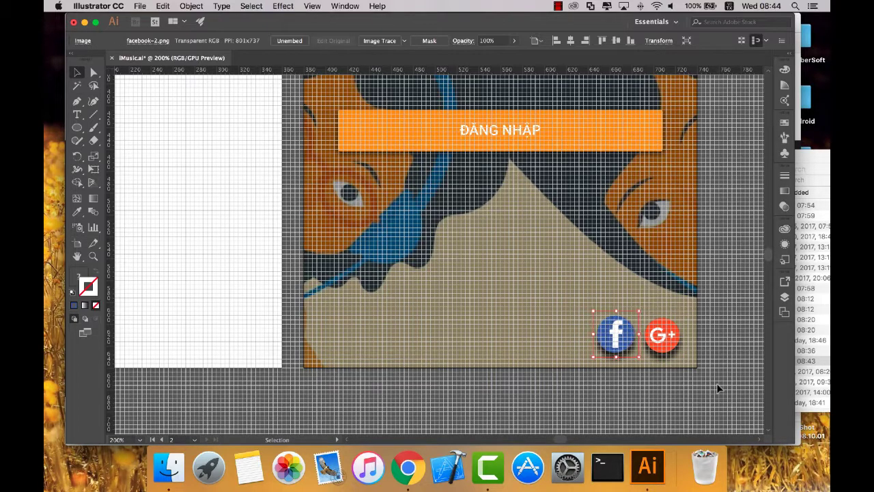
pyautogui.press('Down')
pyautogui.click(652, 343)
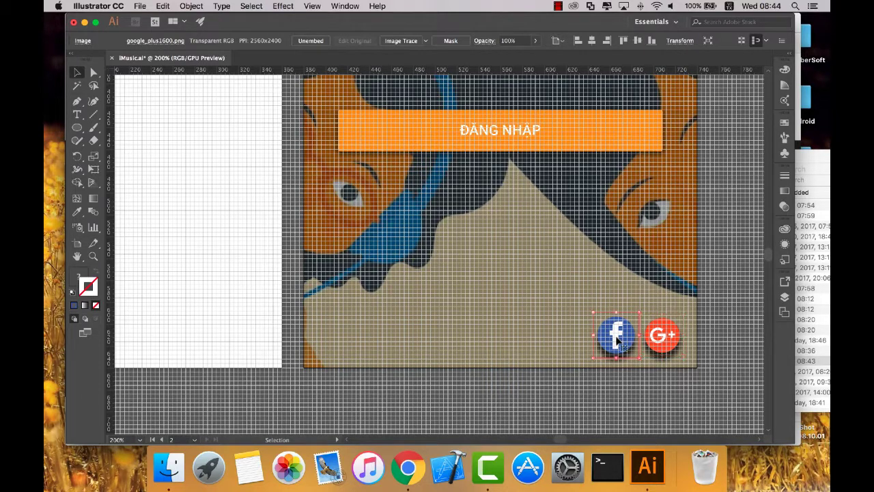
pyautogui.click(618, 339)
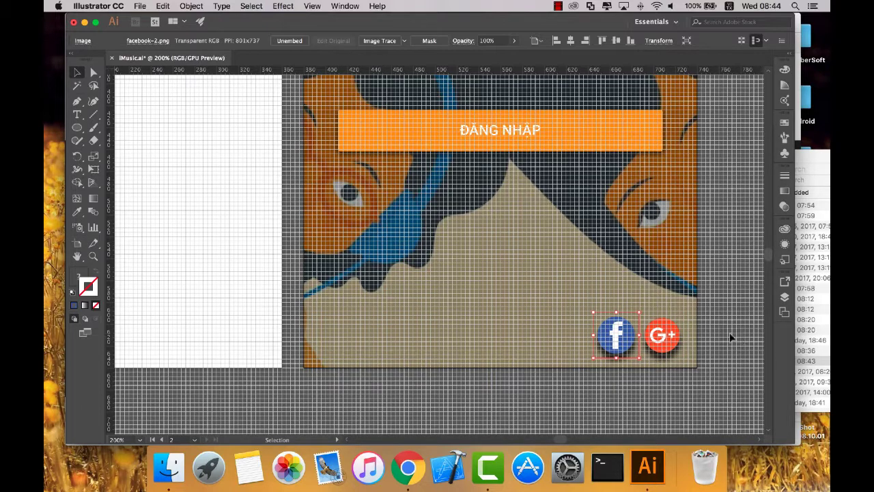
pyautogui.click(710, 335)
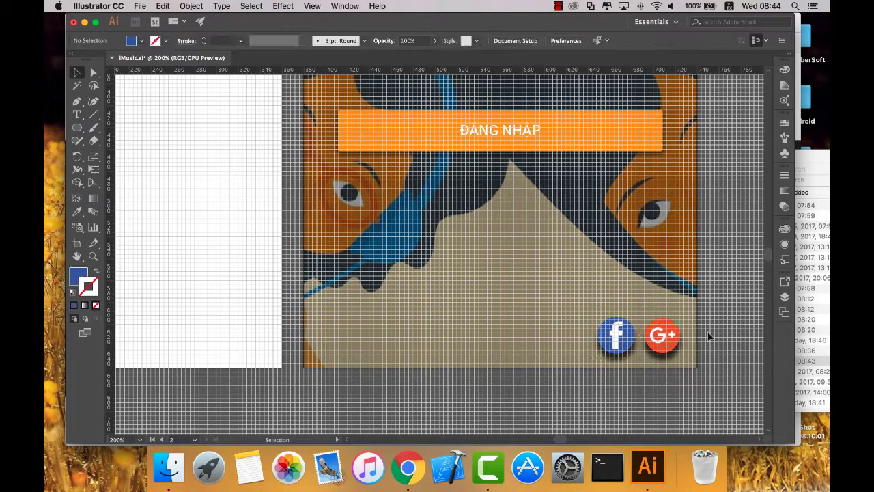
# Resize the G+ icon to 42 × 42 px.
pyautogui.click(663, 340)
pyautogui.click(680, 41)
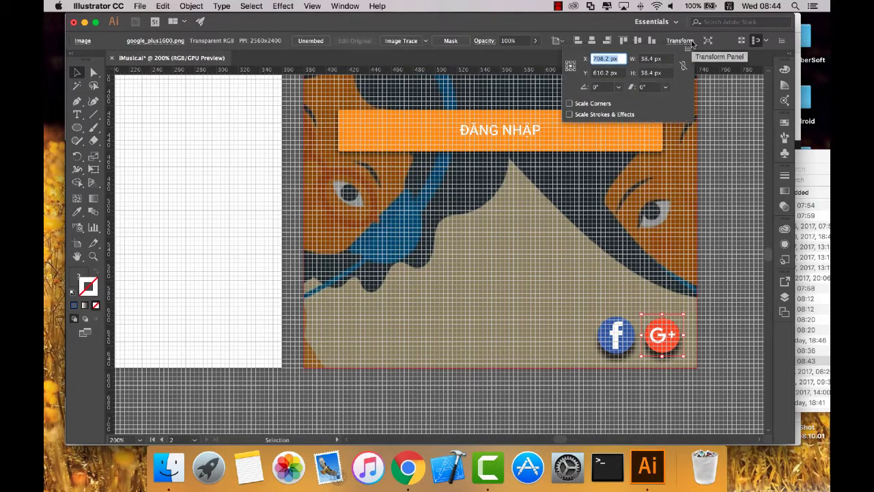
pyautogui.click(648, 58)
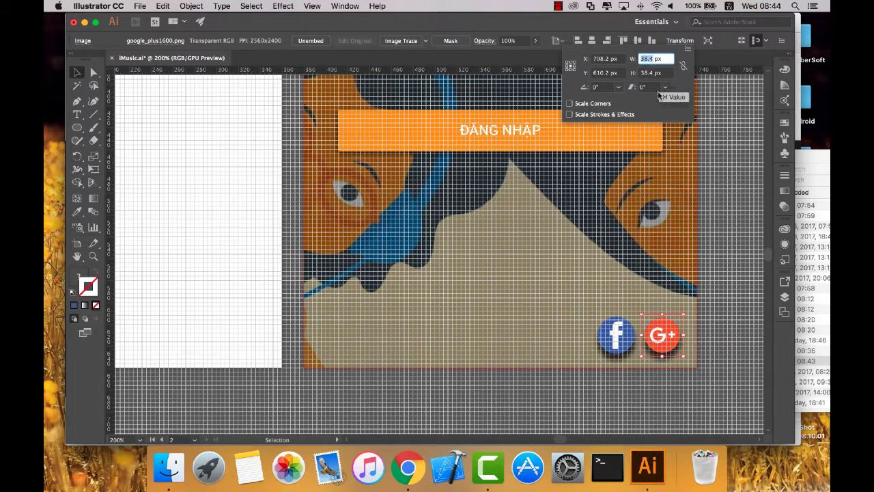
pyautogui.write('42')
pyautogui.press('Tab')
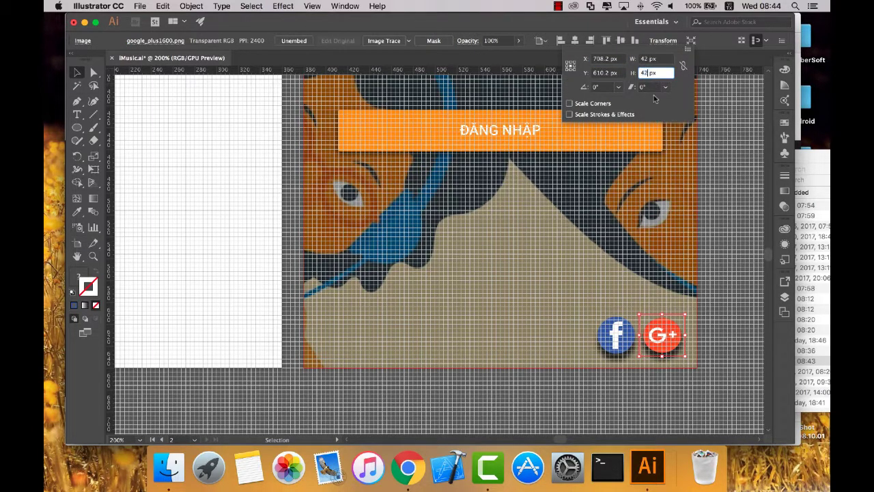
pyautogui.press('Return')
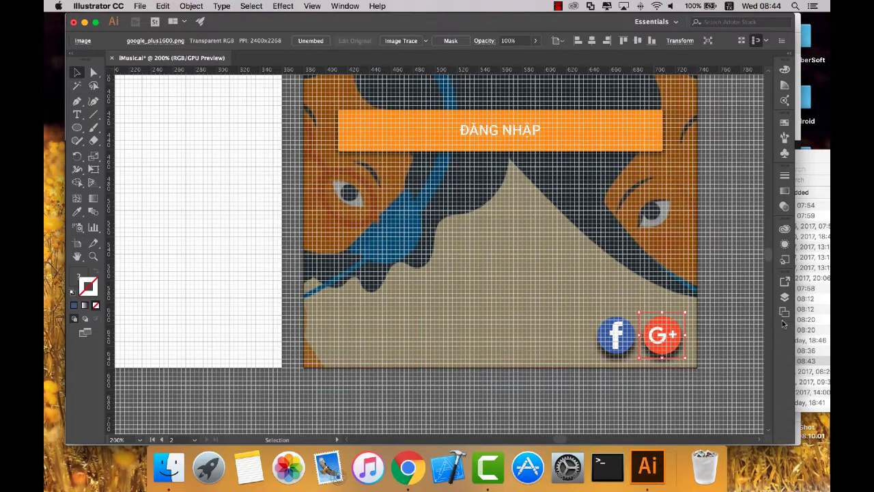
# Nudge the G+ and Facebook icons closer together and deselect.
pyautogui.press('Right')
pyautogui.press('Right')
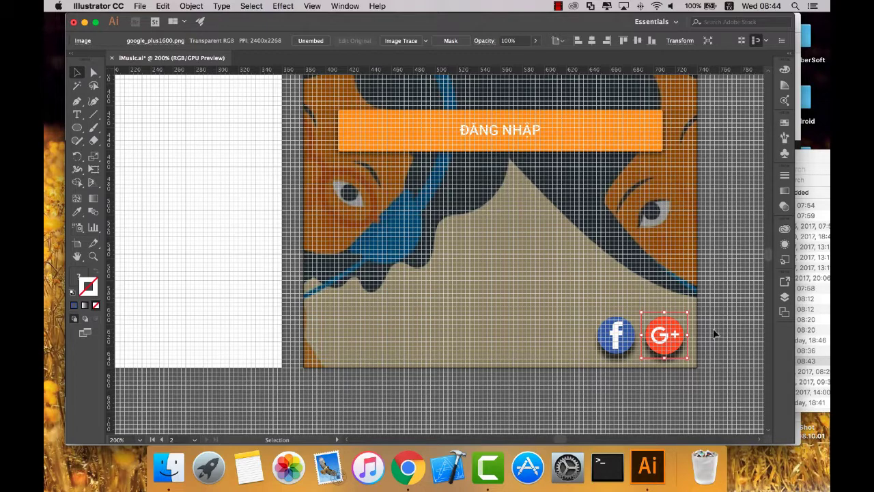
pyautogui.press('Left')
pyautogui.press('Left')
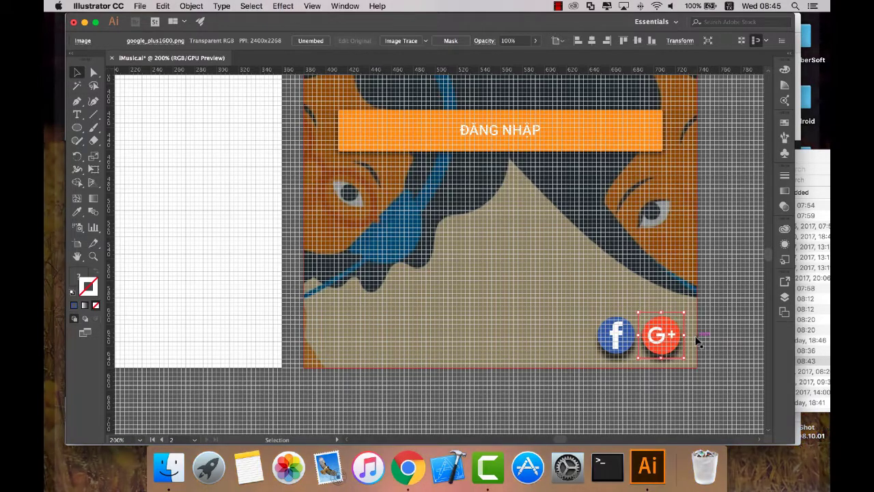
pyautogui.press('super+alt+bracketleft')
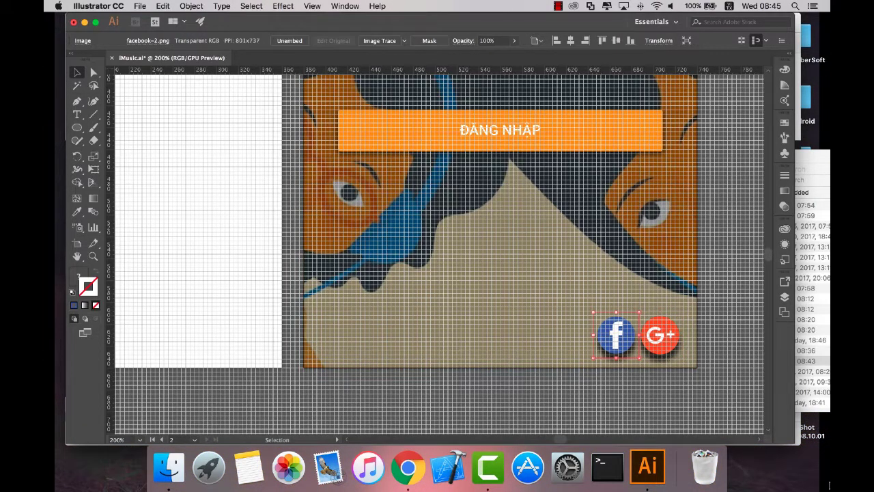
pyautogui.press('Left')
pyautogui.press('Left')
pyautogui.press('Left')
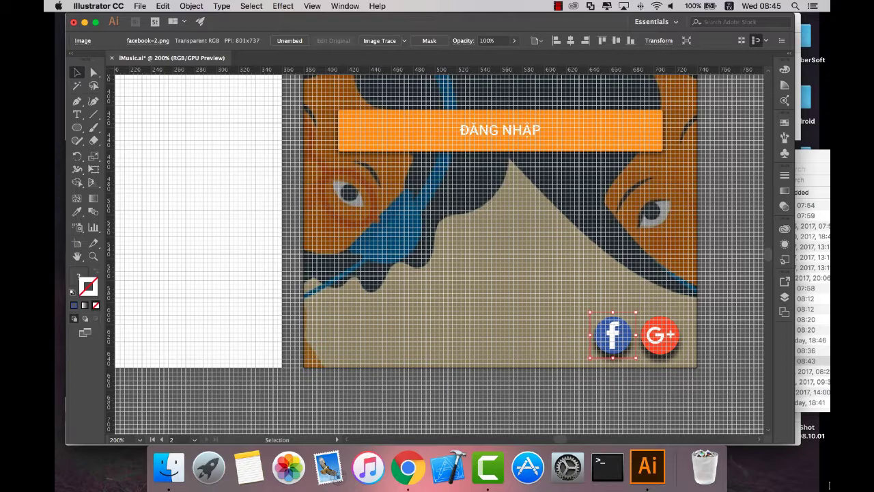
pyautogui.press('Left')
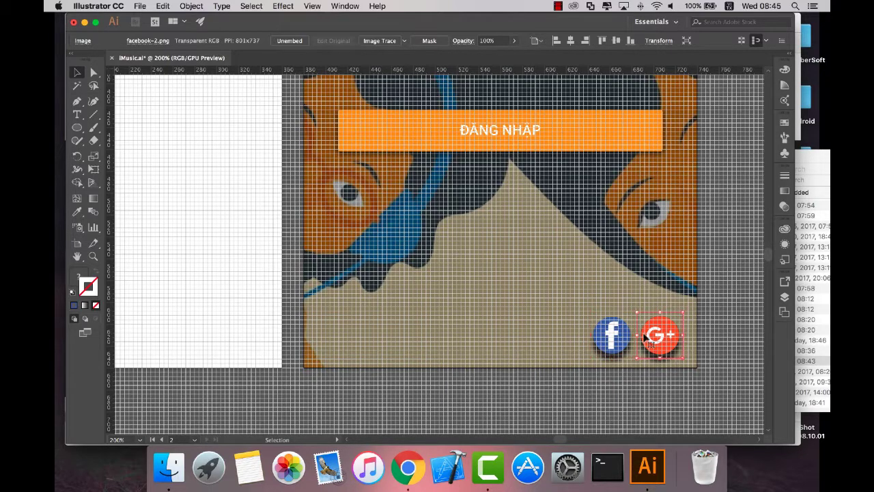
pyautogui.click(648, 339)
pyautogui.click(616, 333)
pyautogui.click(733, 297)
# Hide the grid and zoom to 100% to see the whole login screen.
pyautogui.press('super+apostrophe')
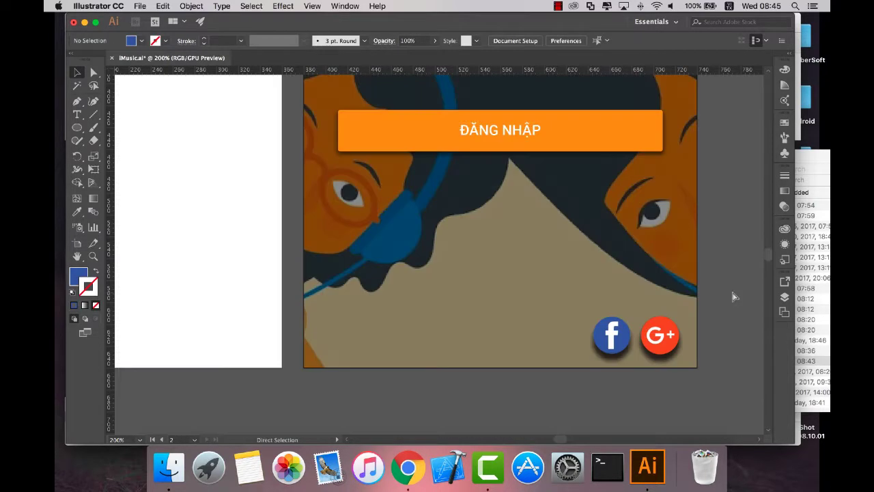
pyautogui.click(140, 440)
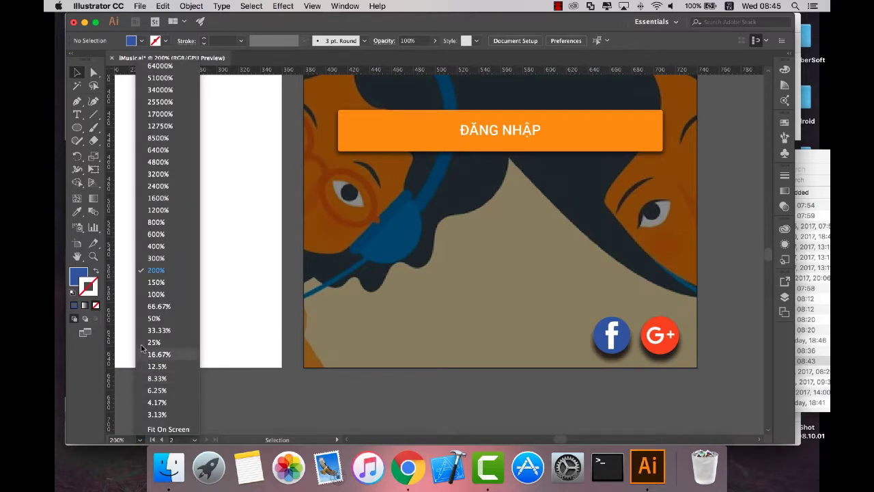
pyautogui.click(157, 297)
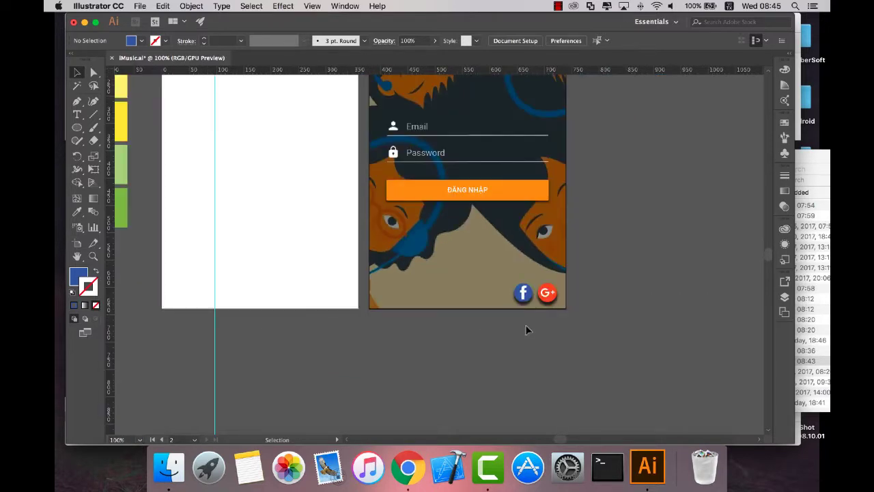
pyautogui.scroll(5, 599, 355)
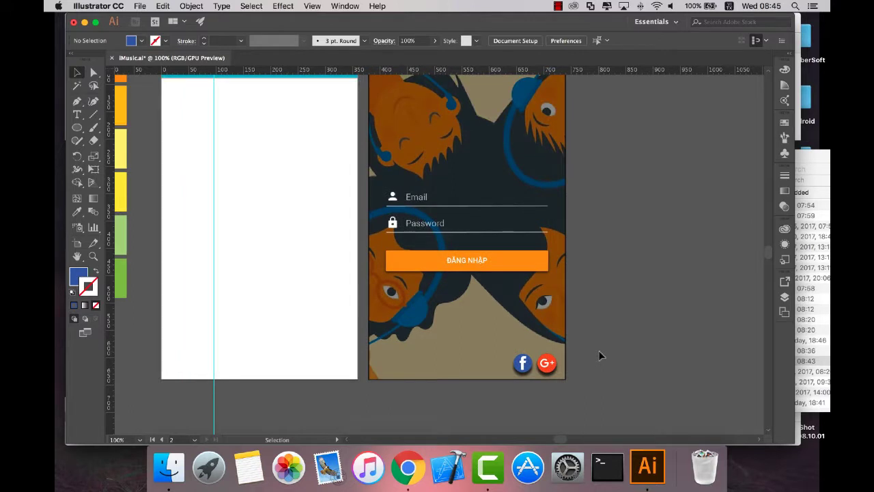
# Open the Appearance panel and select the Facebook icon to inspect its shadow.
pyautogui.click(524, 372)
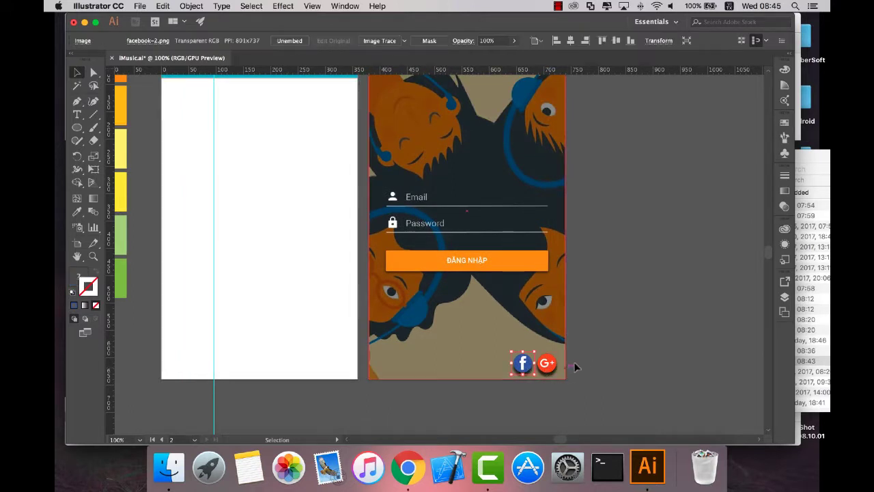
pyautogui.click(572, 364)
pyautogui.click(549, 364)
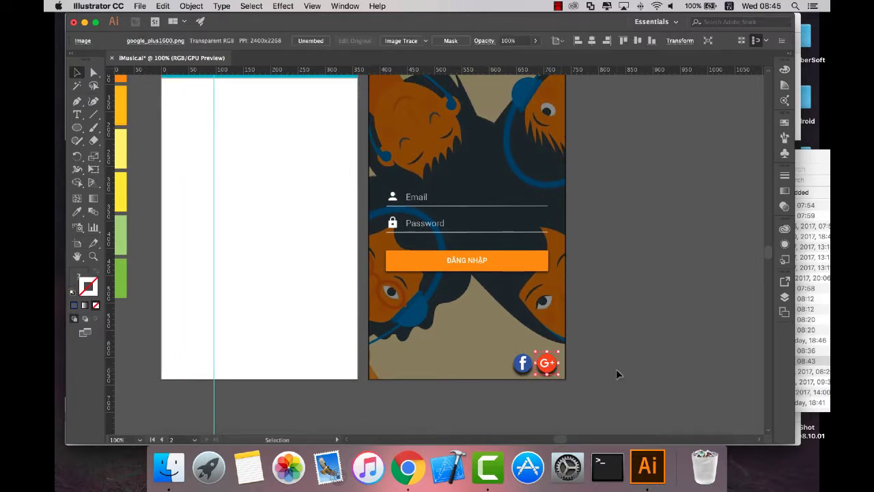
pyautogui.hotkey('ctrl', 'z')
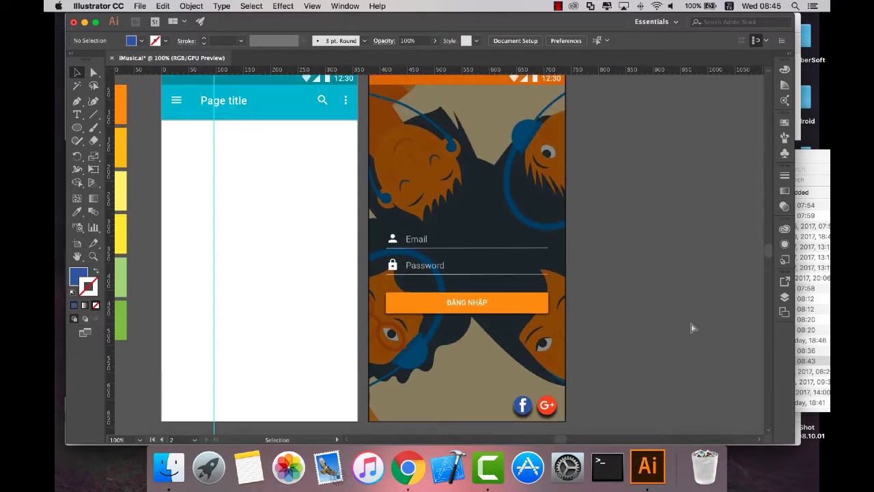
pyautogui.click(785, 243)
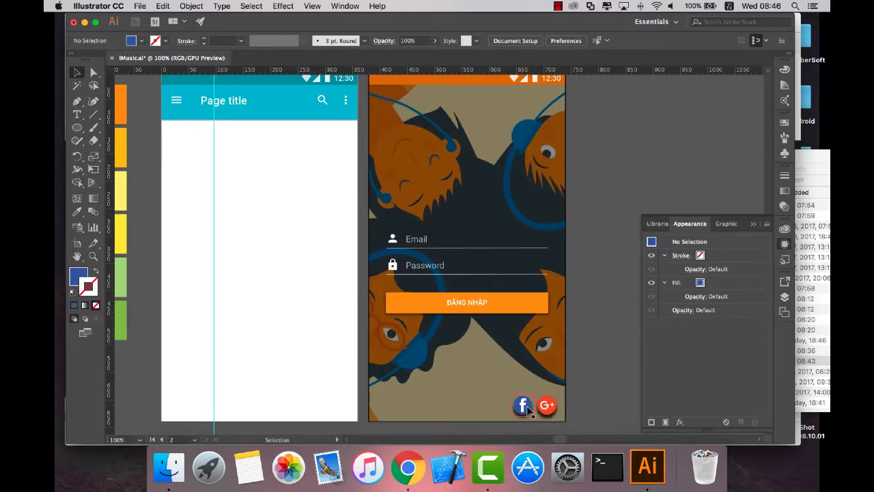
pyautogui.click(530, 408)
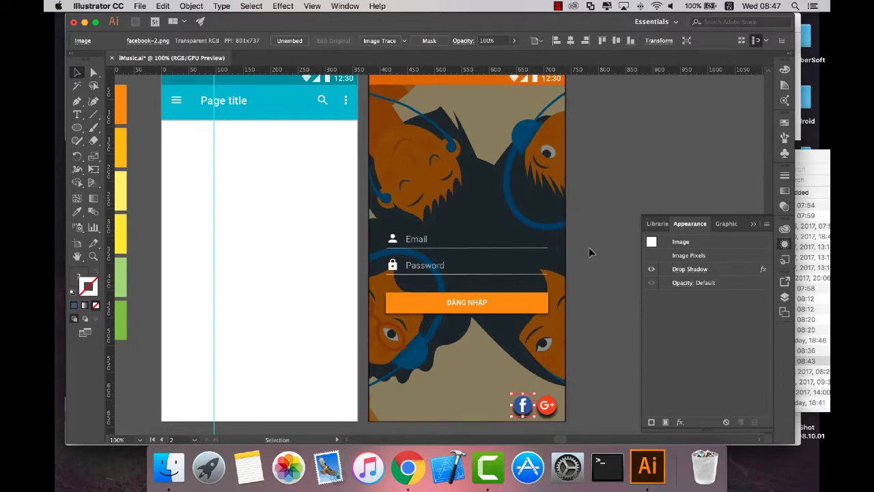
# Reduce the Facebook icon's drop shadow vertical offset.
pyautogui.click(586, 332)
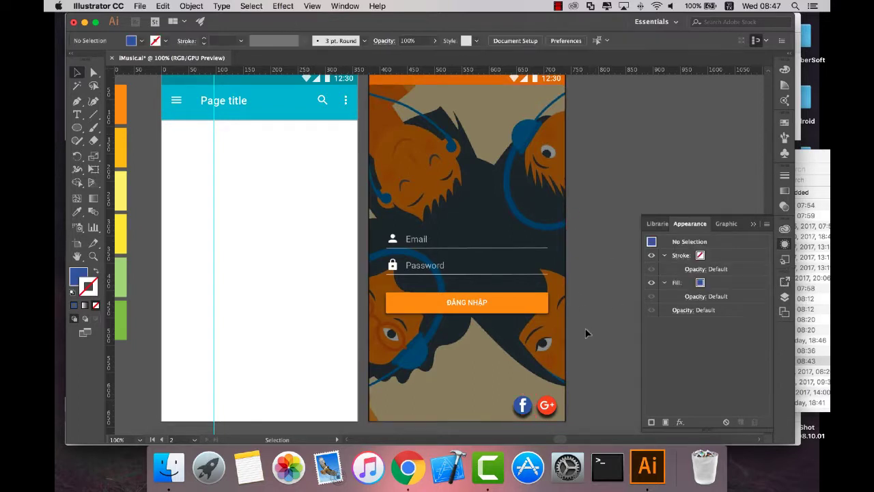
pyautogui.click(523, 411)
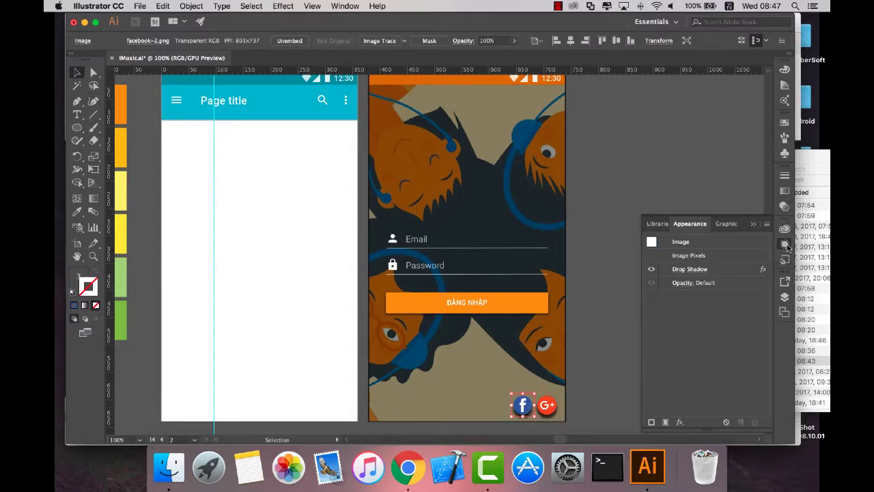
pyautogui.click(686, 271)
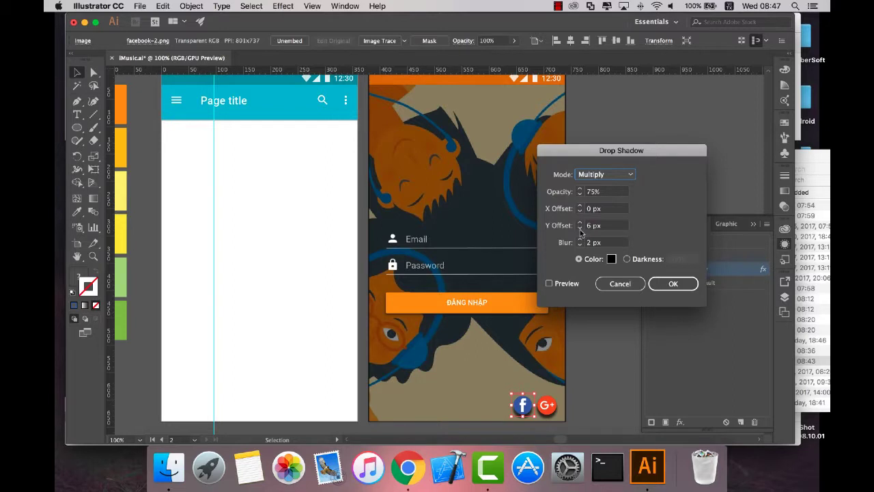
pyautogui.click(580, 228)
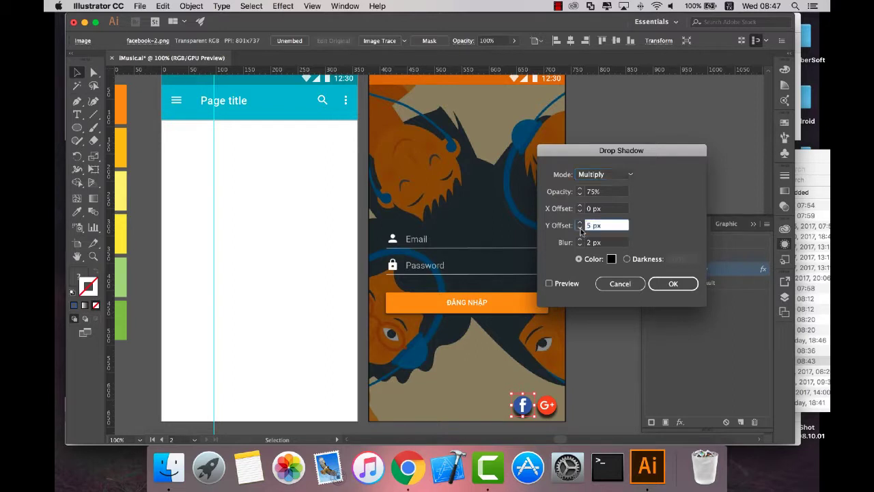
pyautogui.click(549, 282)
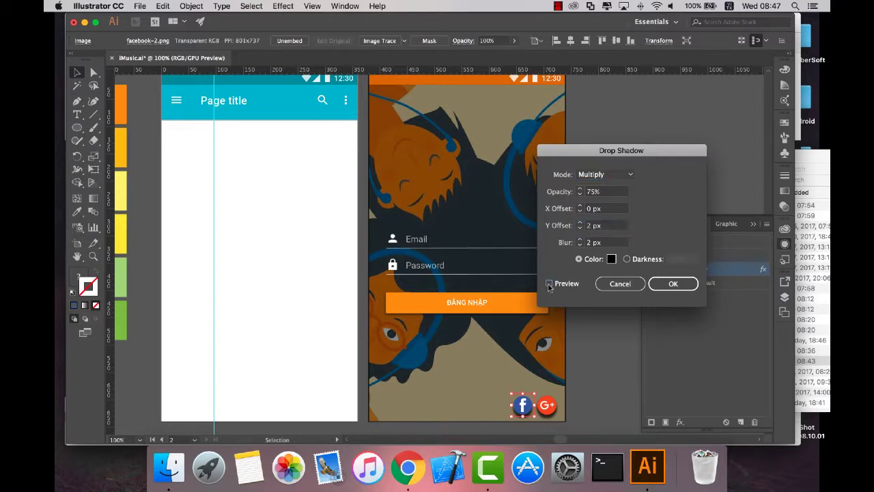
pyautogui.click(673, 283)
# Set the G+ icon's drop shadow Y offset to 2, deselect, and collapse Appearance.
pyautogui.click(546, 405)
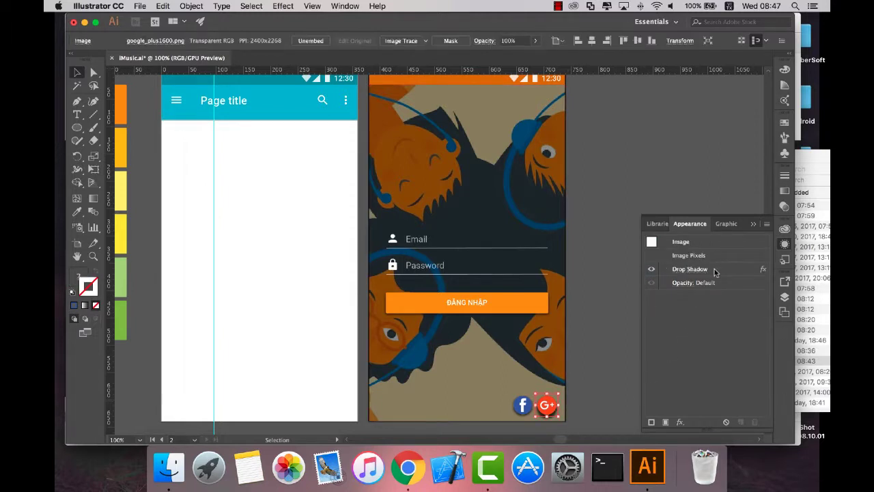
pyautogui.click(699, 269)
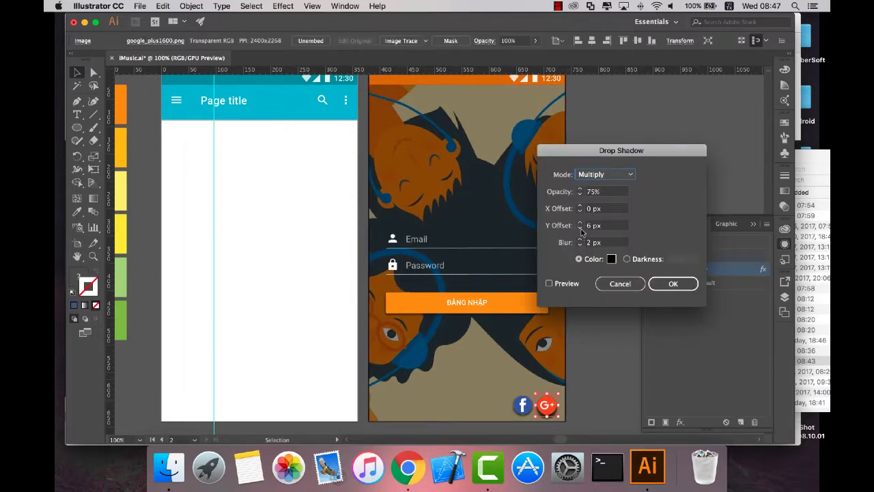
pyautogui.click(592, 225)
pyautogui.write('2')
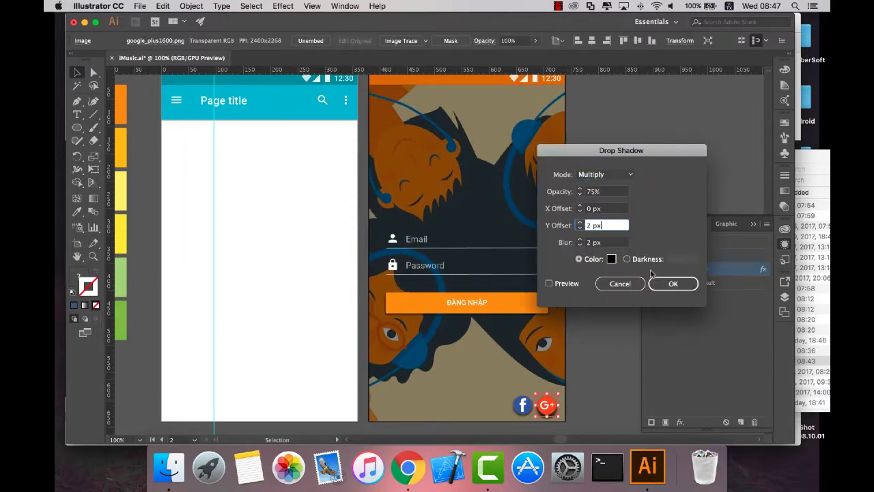
pyautogui.click(673, 283)
pyautogui.click(611, 280)
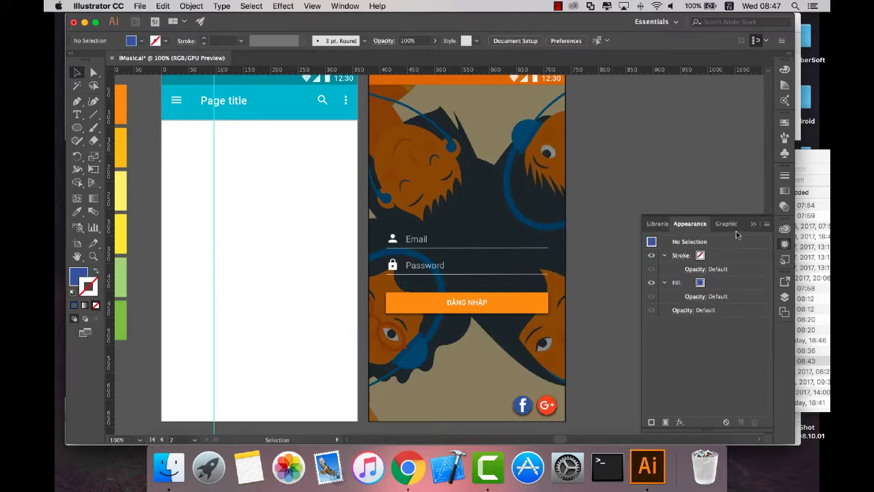
pyautogui.click(754, 227)
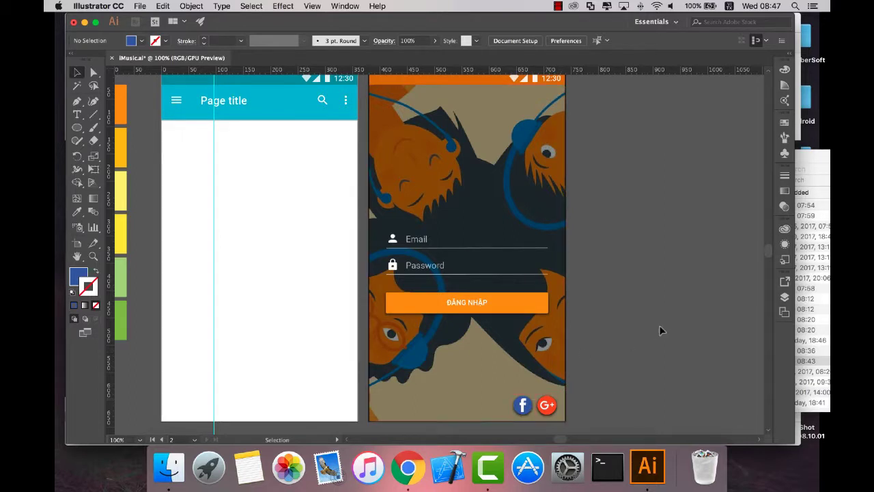
# Start a text line below the login button at 14 pt with white fill.
pyautogui.press('t')
pyautogui.click(454, 328)
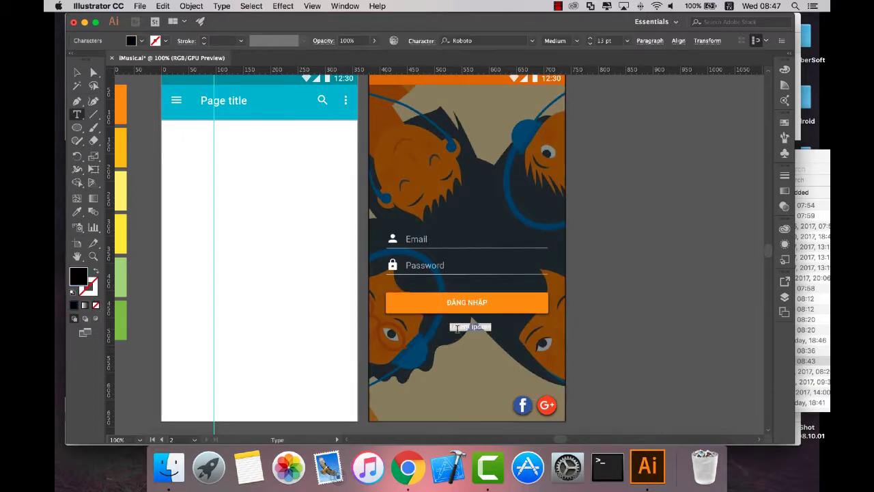
pyautogui.press('BackSpace')
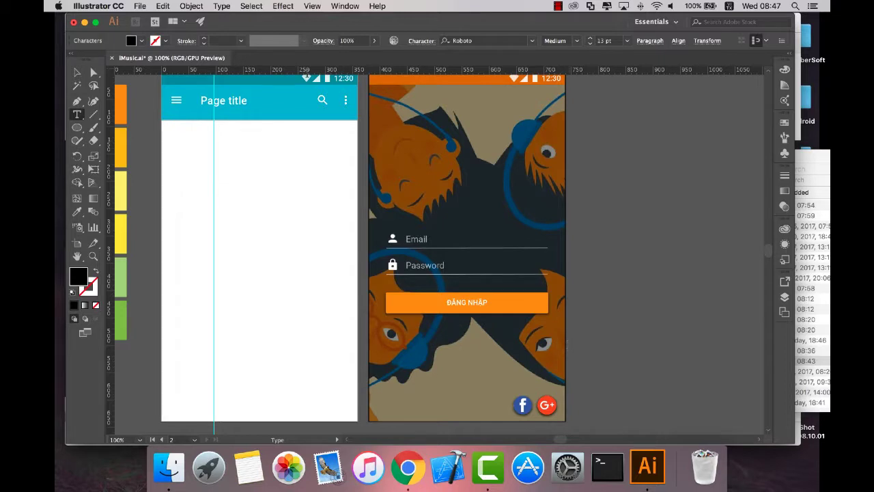
pyautogui.click(221, 6)
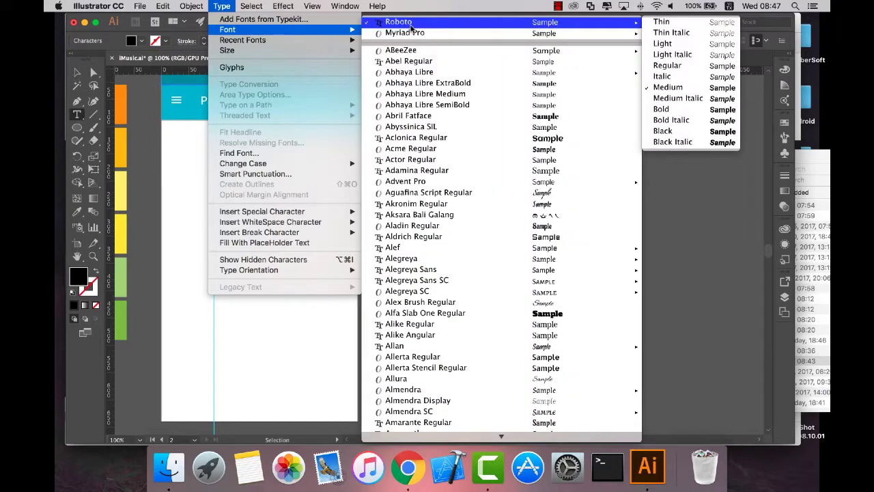
pyautogui.moveTo(227, 29)
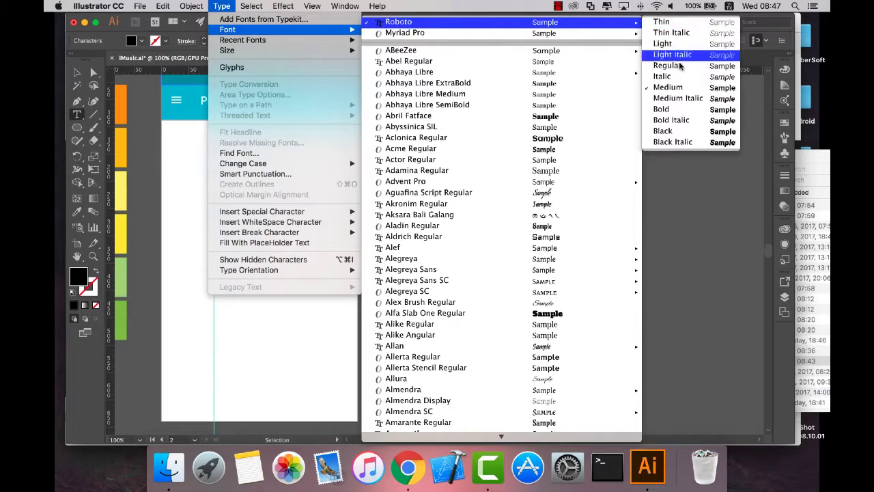
pyautogui.moveTo(436, 22)
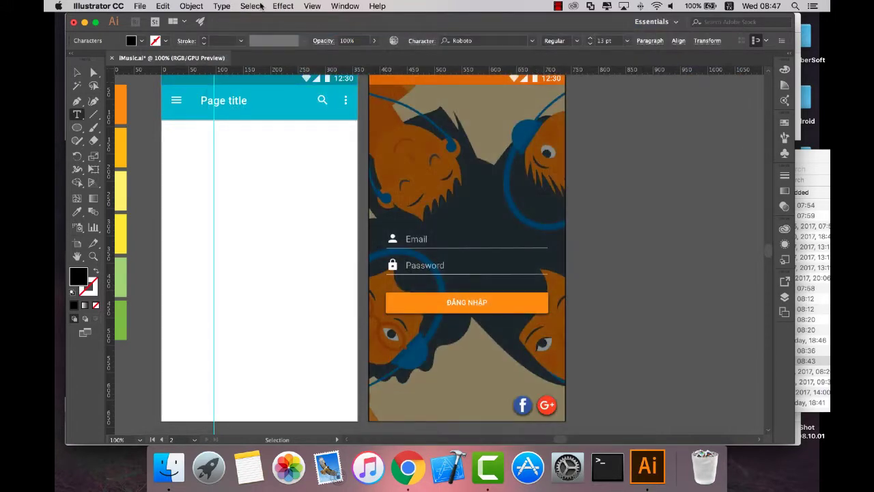
pyautogui.click(221, 5)
pyautogui.moveTo(227, 50)
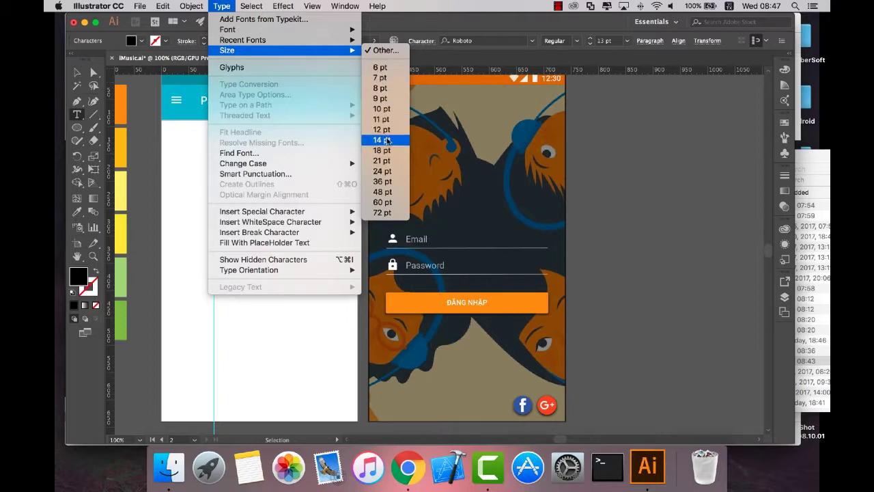
pyautogui.click(381, 140)
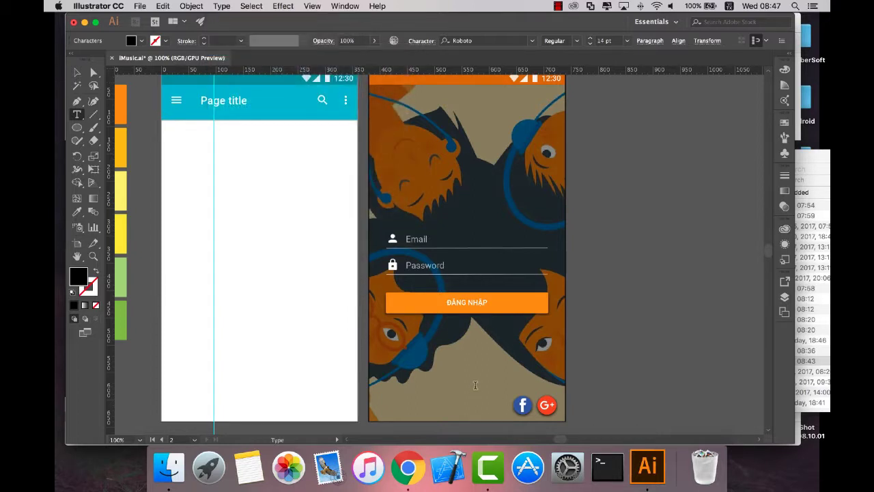
pyautogui.write('Bạn')
pyautogui.press('Escape')
pyautogui.press('Delete')
pyautogui.click(142, 41)
pyautogui.click(66, 60)
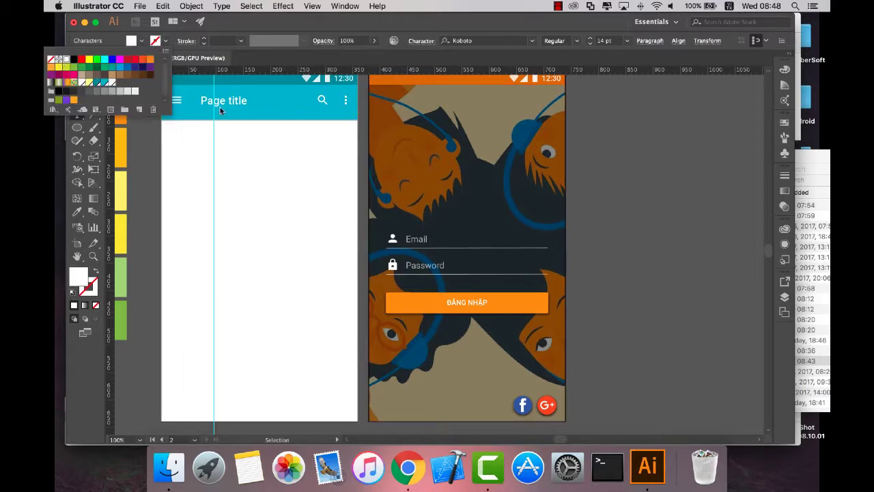
# Type 'Bạn chưa có tài khoản ?', nudge it down, and show the grid.
pyautogui.press('t')
pyautogui.write('Ba')
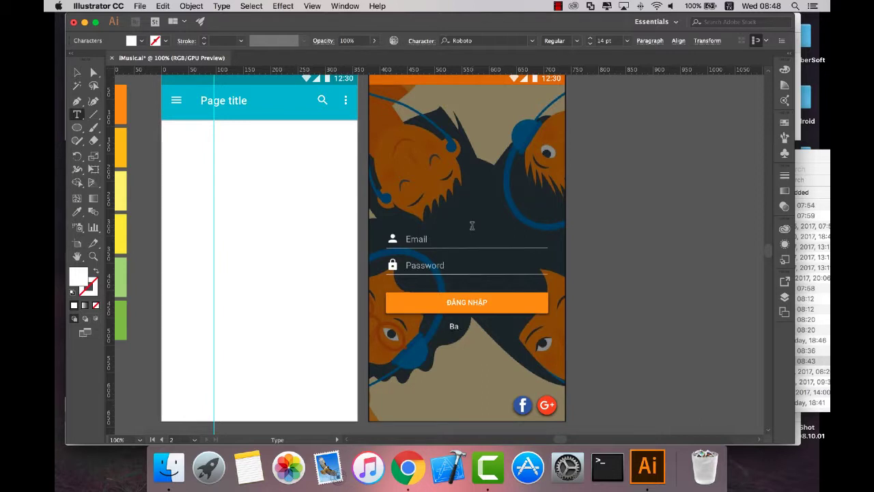
pyautogui.press('BackSpace')
pyautogui.press('BackSpace')
pyautogui.hotkey('ctrl', 'space')
pyautogui.hotkey('ctrl', 'space')
pyautogui.write('n')
pyautogui.press('super')
pyautogui.keyDown('super'); pyautogui.click(625, 322); pyautogui.keyUp('super')
pyautogui.click(77, 72)
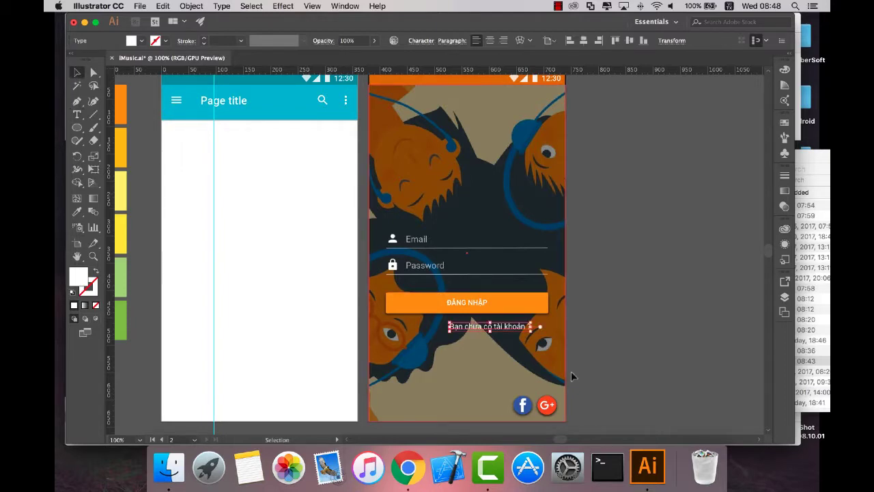
pyautogui.press('Down')
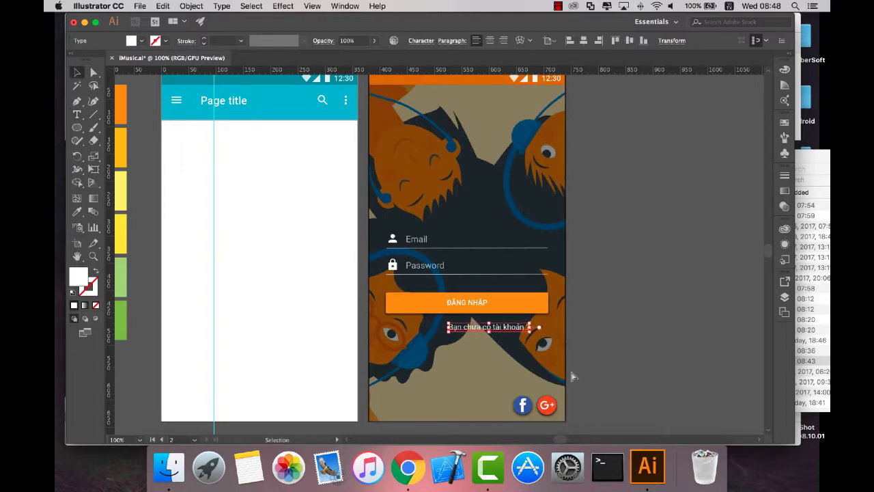
pyautogui.press('super+apostrophe')
# Zoom to 200% and move the question text just below the ĐĂNG NHẬP button.
pyautogui.click(140, 439)
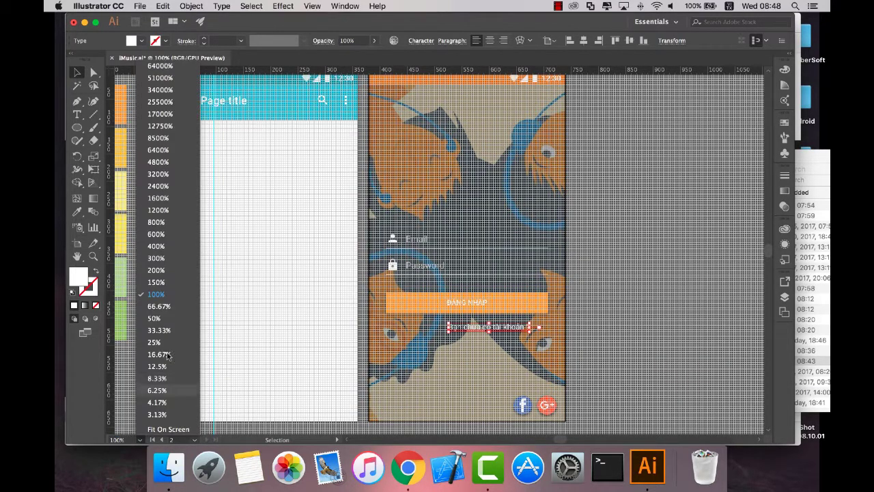
pyautogui.click(157, 272)
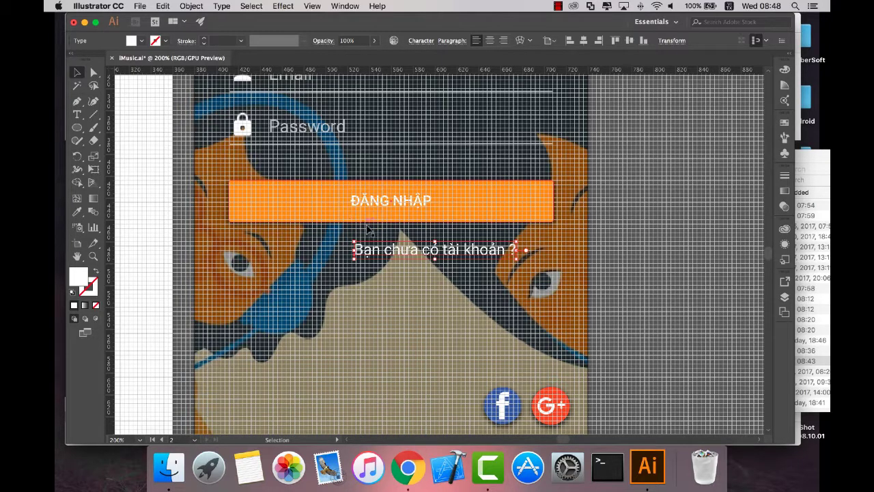
pyautogui.click(344, 217)
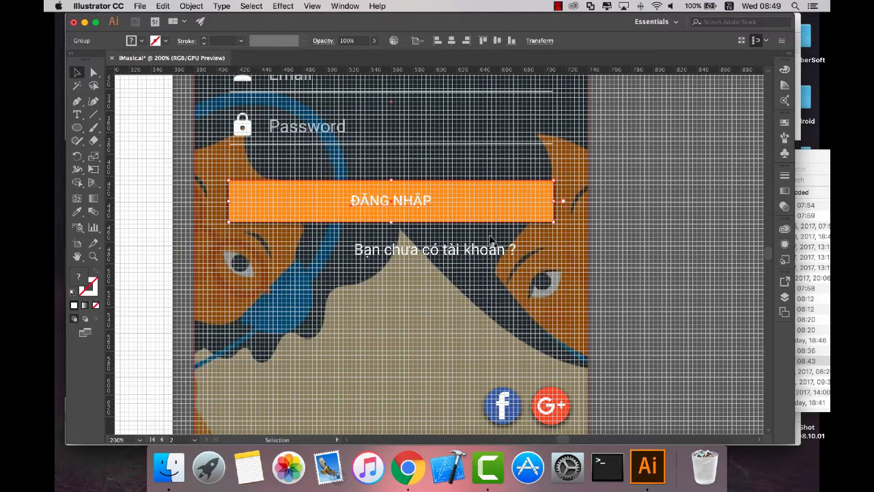
pyautogui.moveTo(490, 247); pyautogui.dragTo(488, 256)
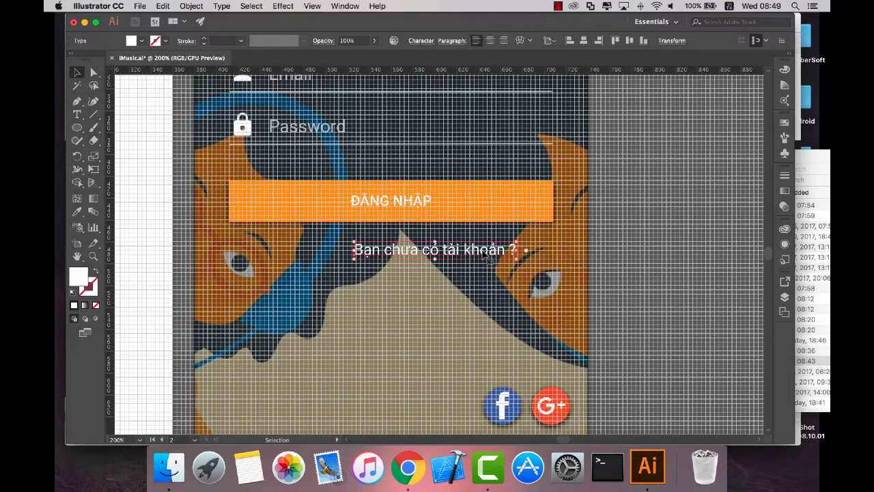
pyautogui.press('Left')
pyautogui.press('Left')
pyautogui.press('Left')
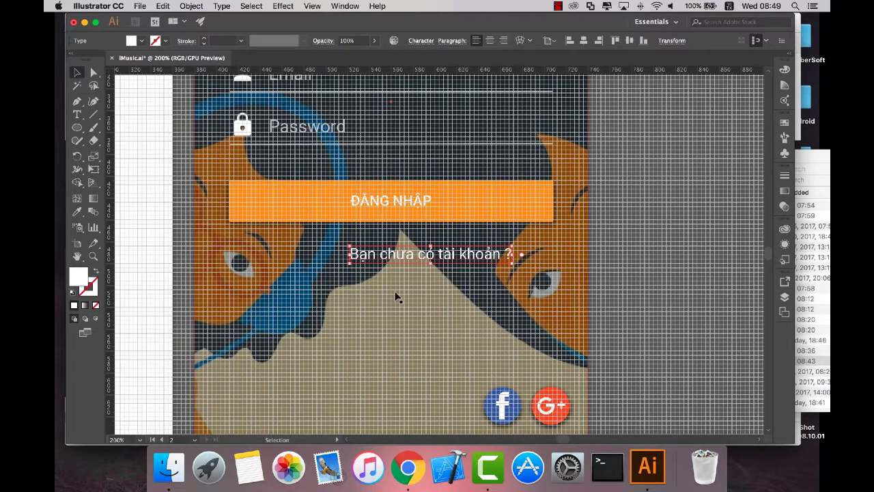
# Select the question text with the background and align it horizontally centred.
pyautogui.press('super+shift+a')
pyautogui.keyDown('shift'); pyautogui.click(311, 278); pyautogui.keyUp('shift')
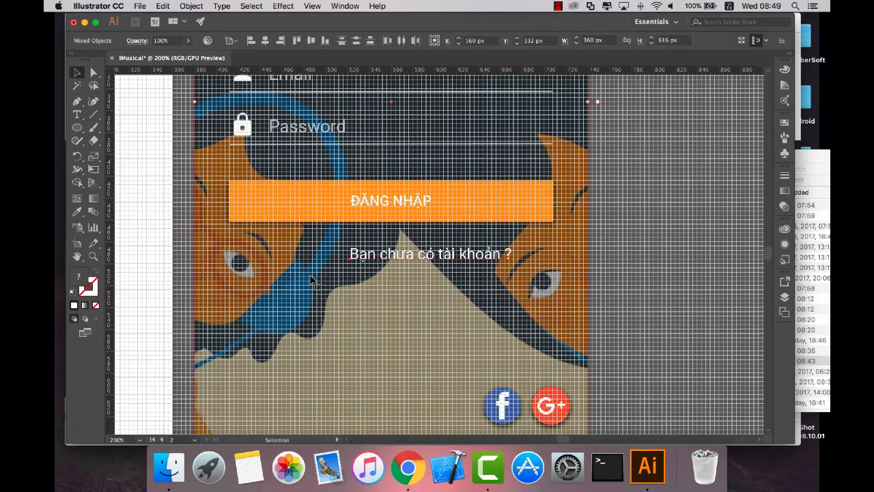
pyautogui.press('super+apostrophe')
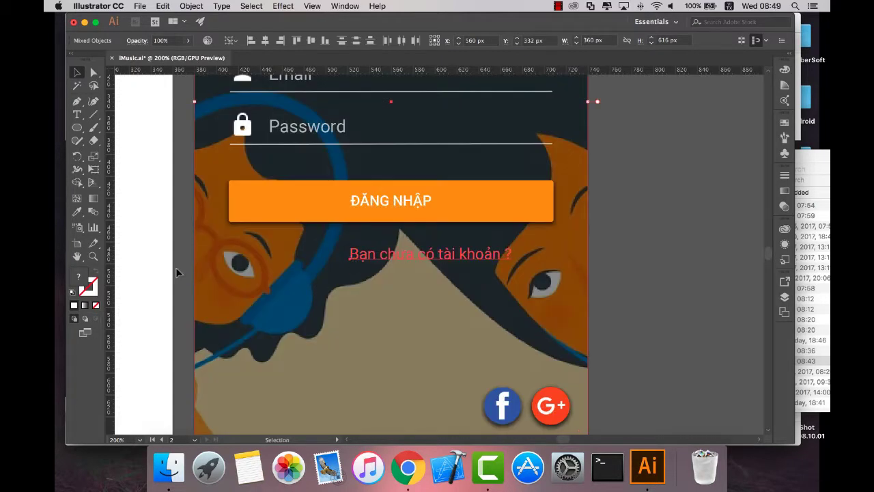
pyautogui.keyDown('shift'); pyautogui.click(245, 260); pyautogui.keyUp('shift')
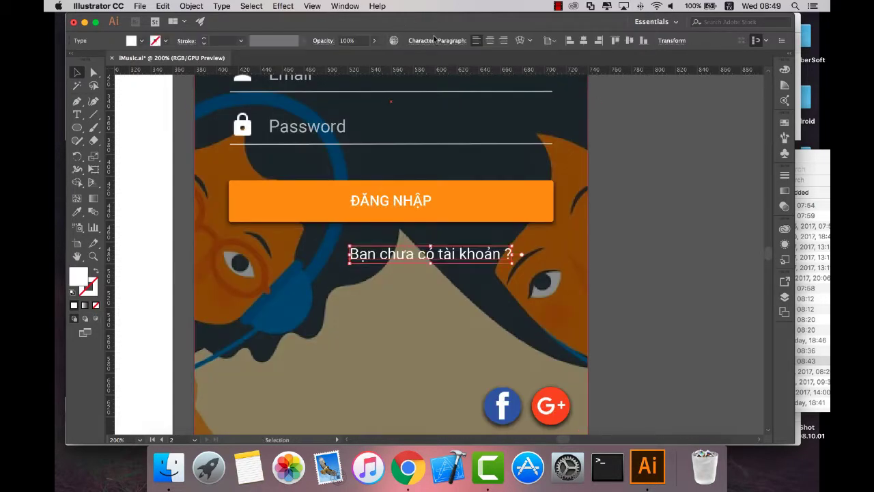
pyautogui.click(583, 40)
pyautogui.click(633, 219)
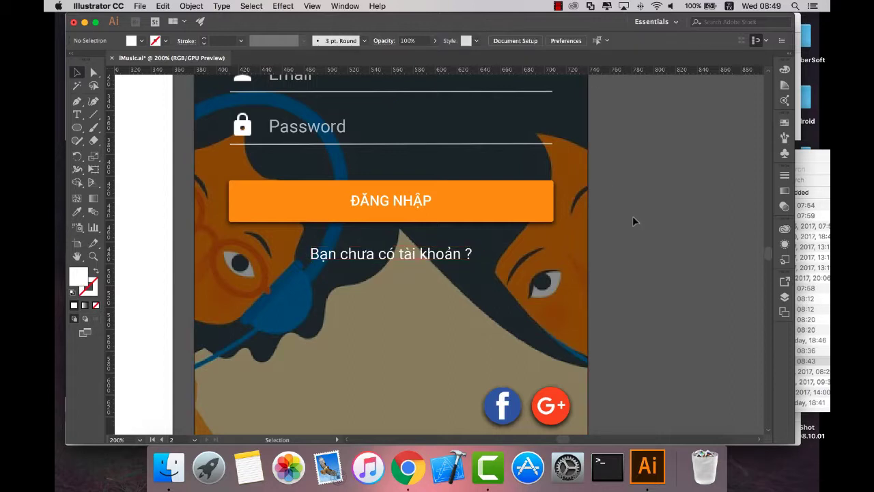
pyautogui.click(375, 259)
pyautogui.click(396, 281)
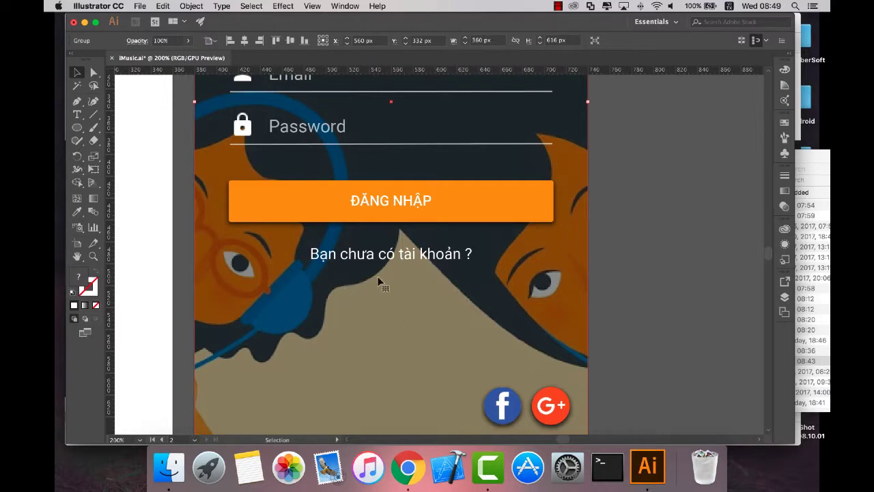
# Type 'Đăng ký' as a new text line under the question text.
pyautogui.click(77, 114)
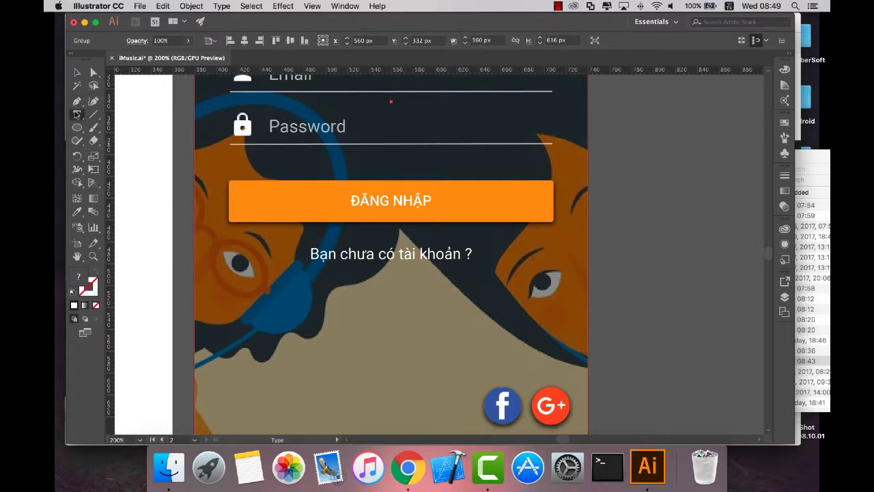
pyautogui.click(362, 284)
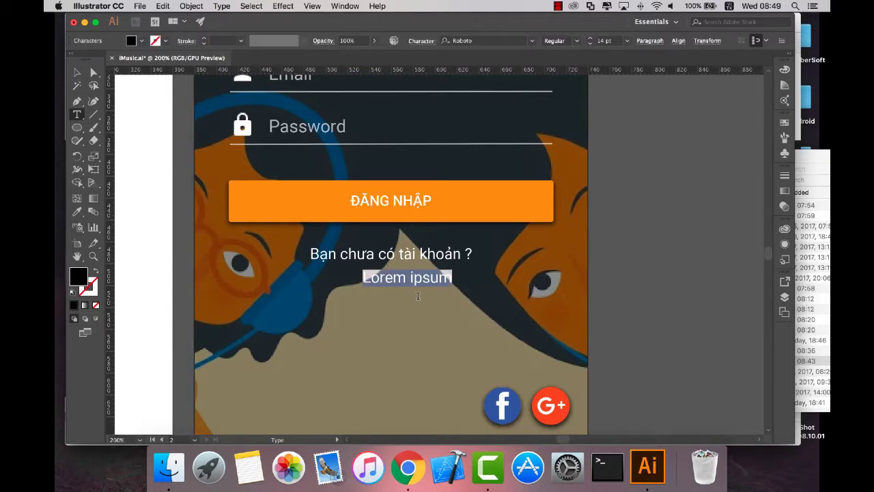
pyautogui.write('Đ')
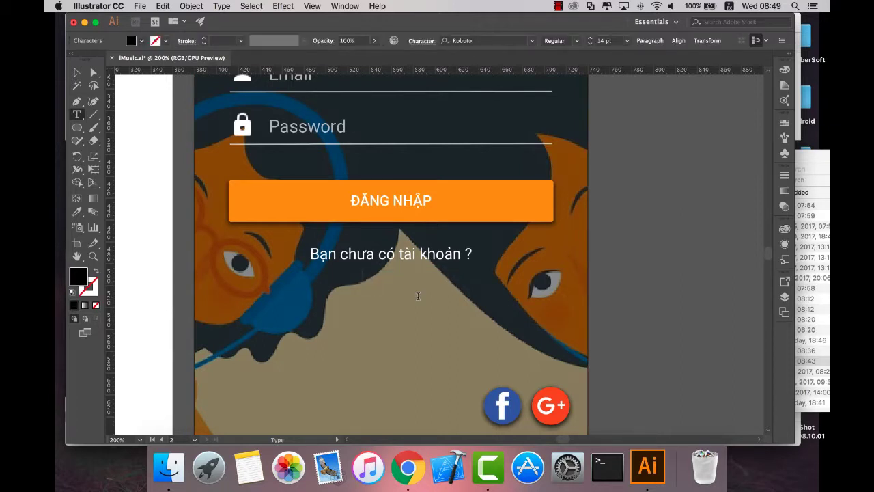
pyautogui.press('BackSpace')
pyautogui.write('g ký')
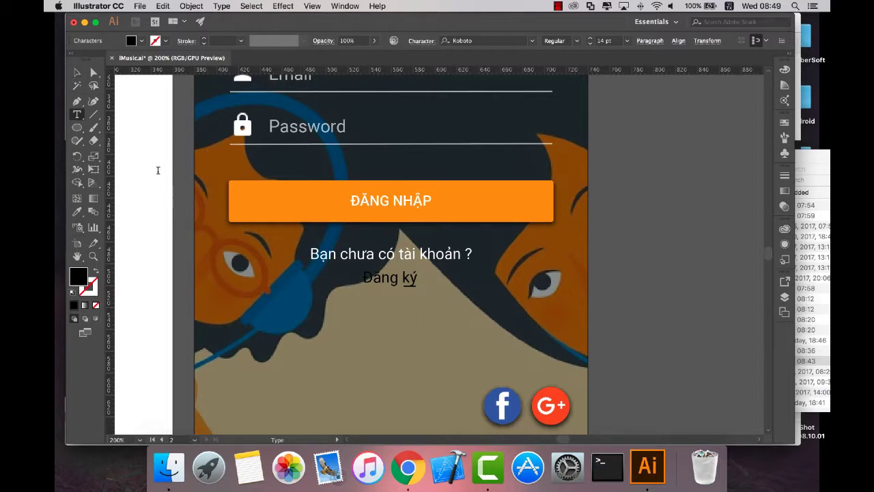
pyautogui.press('Escape')
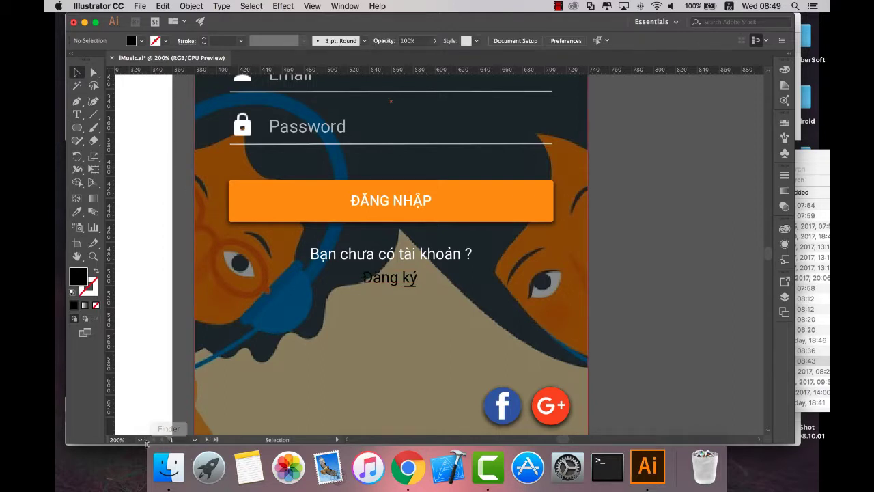
# Set zoom to 100% and scroll to view the full login mockup.
pyautogui.click(140, 439)
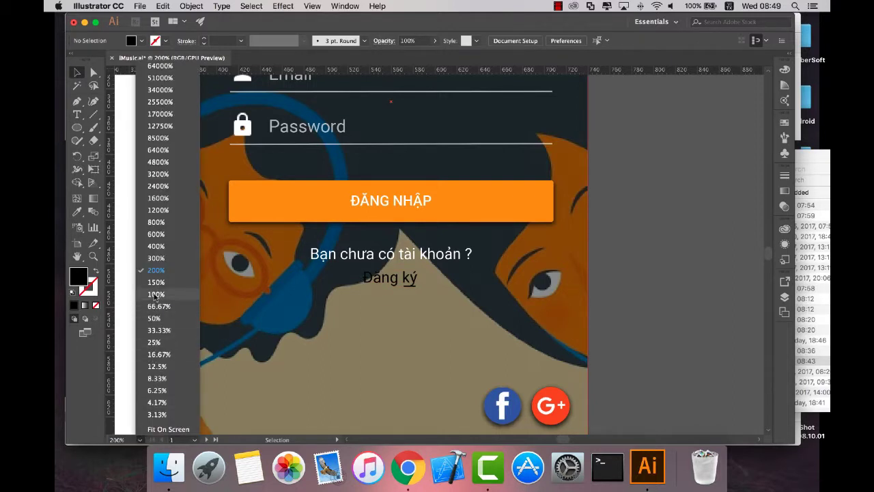
pyautogui.click(169, 296)
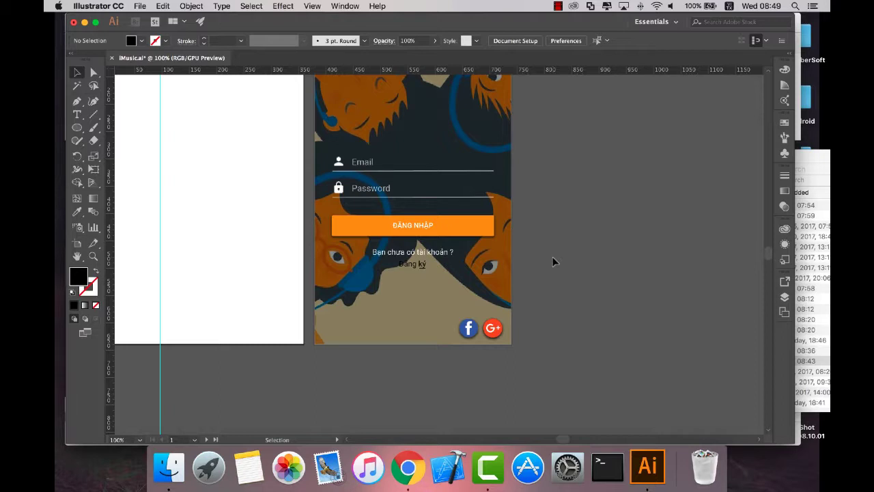
pyautogui.scroll(1, 524, 264)
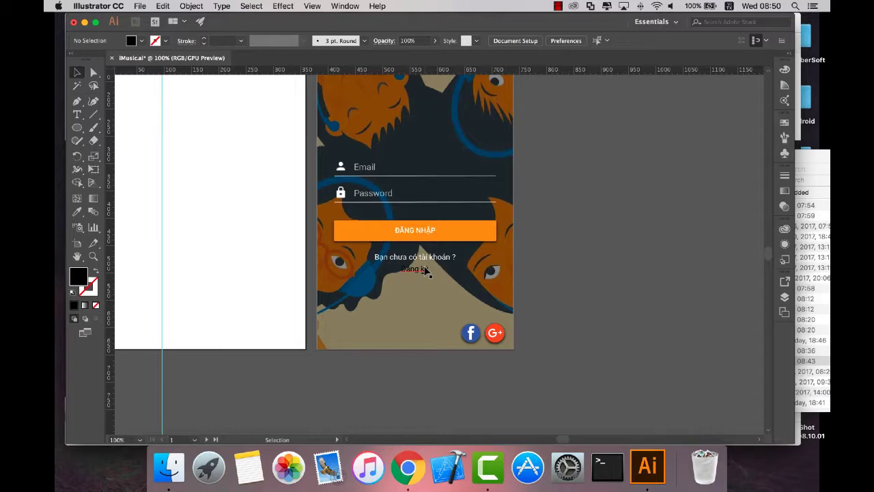
# Close the leftover image search tabs and review the Material buttons guidelines page.
pyautogui.click(407, 466)
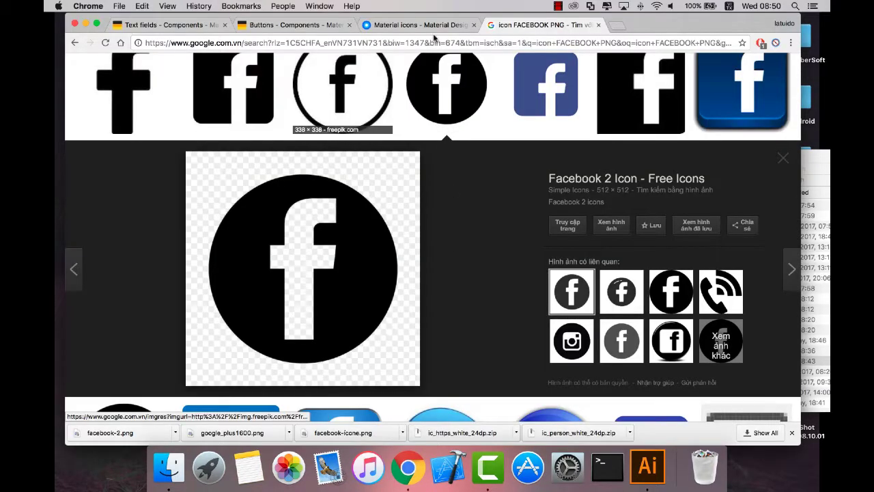
pyautogui.click(598, 24)
pyautogui.click(465, 25)
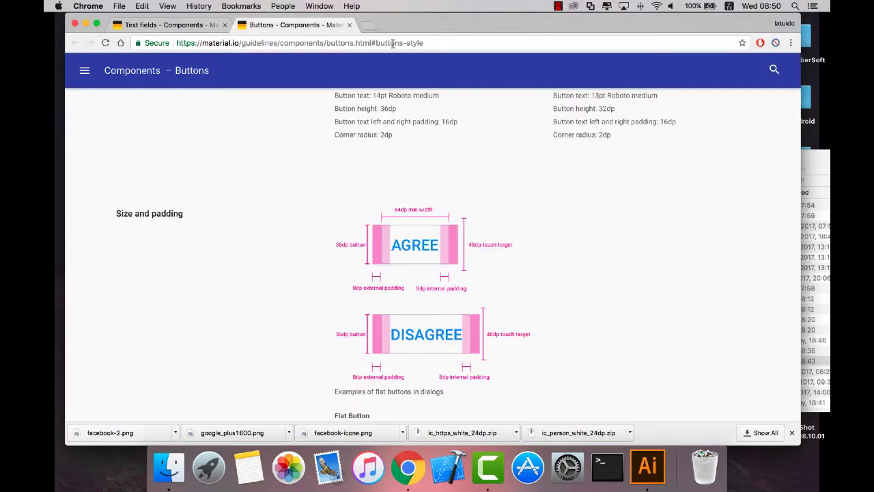
pyautogui.scroll(2, 463, 249)
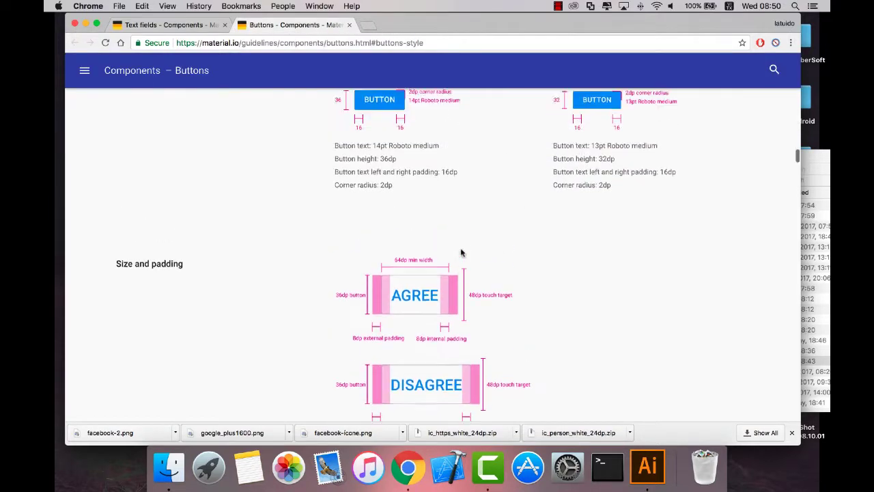
pyautogui.scroll(-10, 447, 299)
pyautogui.scroll(5, 447, 300)
pyautogui.scroll(-2, 478, 314)
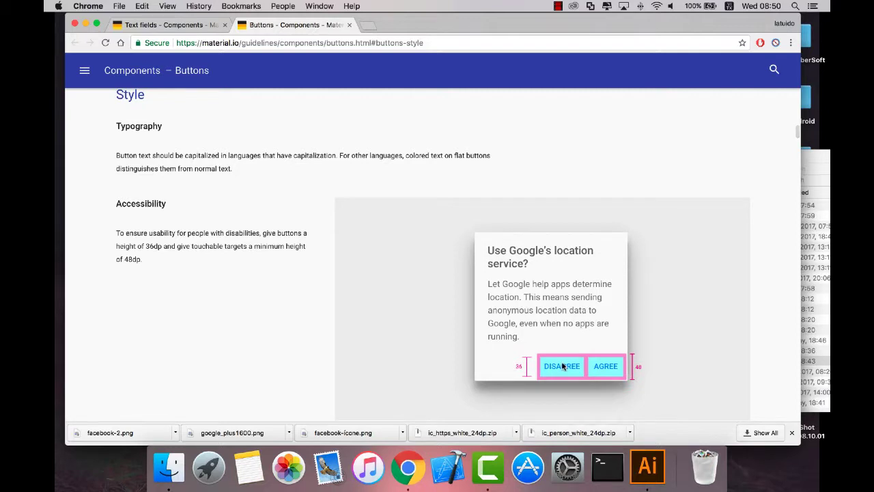
pyautogui.scroll(-2, 539, 369)
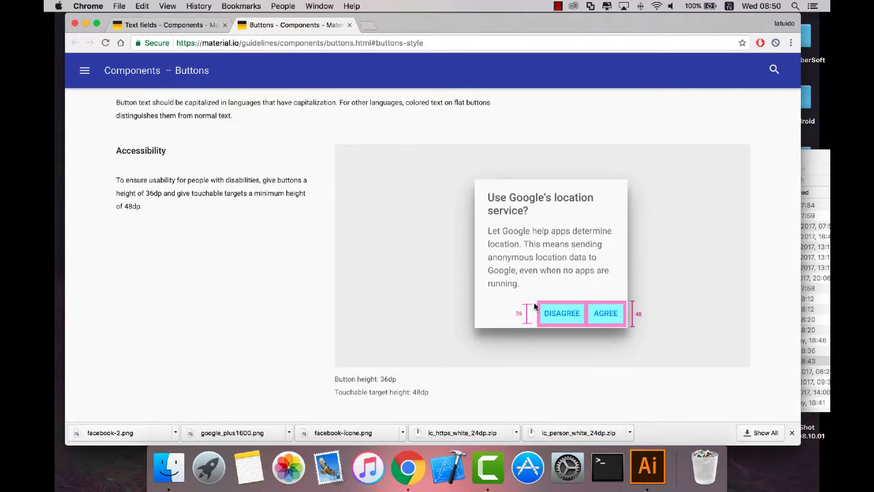
pyautogui.scroll(-1, 536, 307)
pyautogui.scroll(-3, 542, 294)
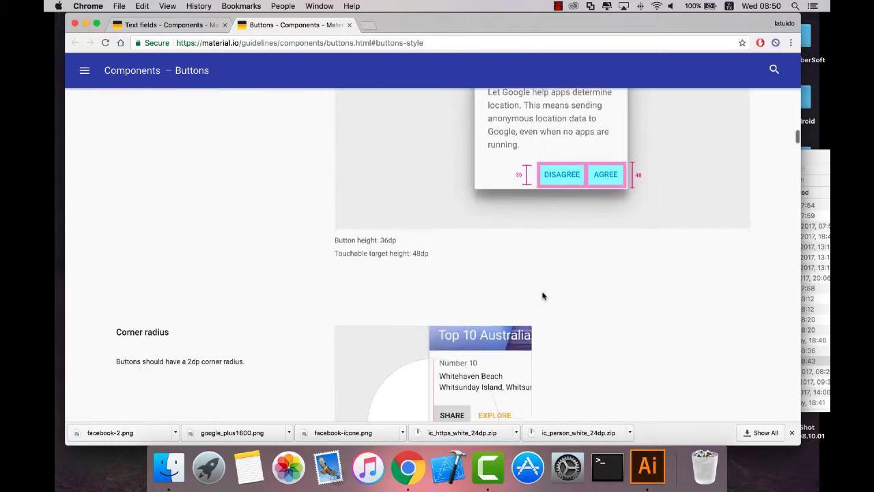
pyautogui.scroll(-4, 543, 293)
pyautogui.scroll(-3, 543, 293)
pyautogui.scroll(-2, 543, 294)
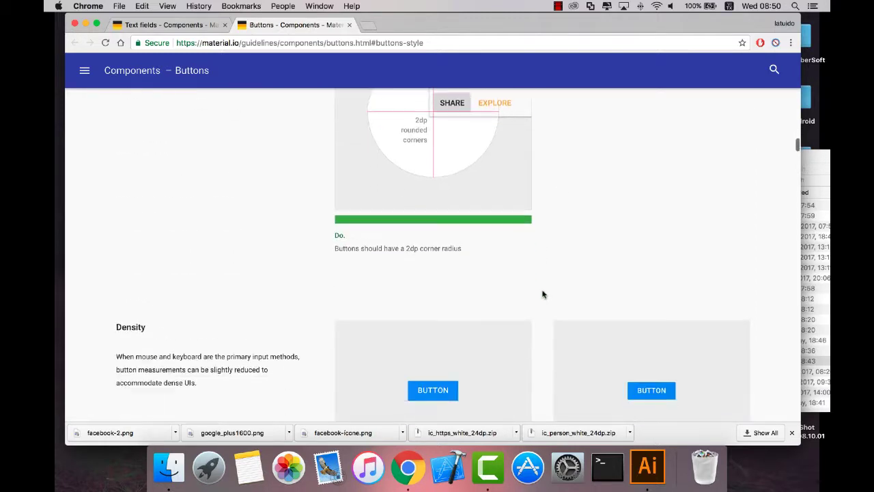
pyautogui.scroll(-4, 542, 294)
pyautogui.scroll(-8, 543, 293)
pyautogui.scroll(-5, 543, 291)
pyautogui.scroll(1, 543, 290)
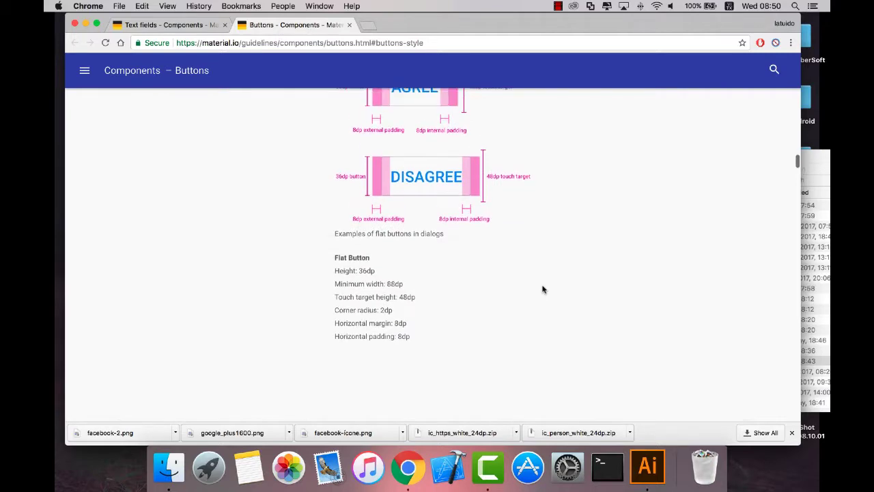
pyautogui.scroll(3, 542, 290)
pyautogui.scroll(6, 542, 289)
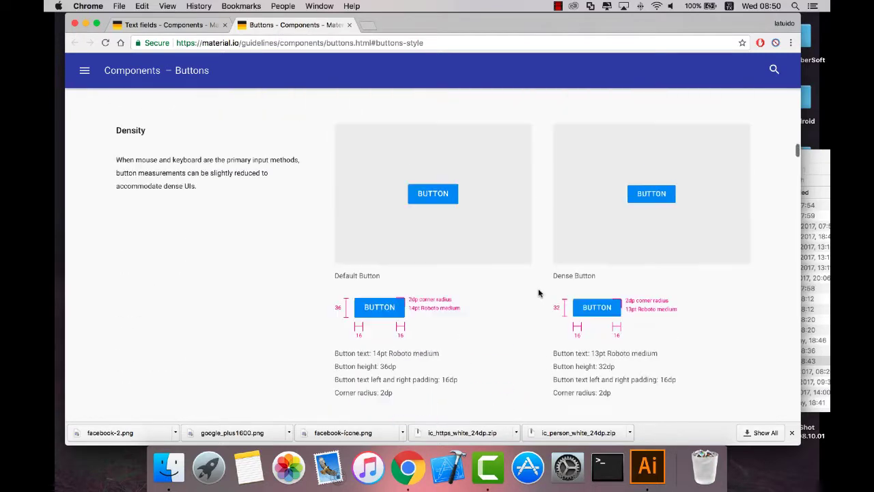
pyautogui.scroll(6, 541, 291)
pyautogui.scroll(5, 539, 293)
pyautogui.scroll(5, 539, 293)
pyautogui.scroll(2, 538, 292)
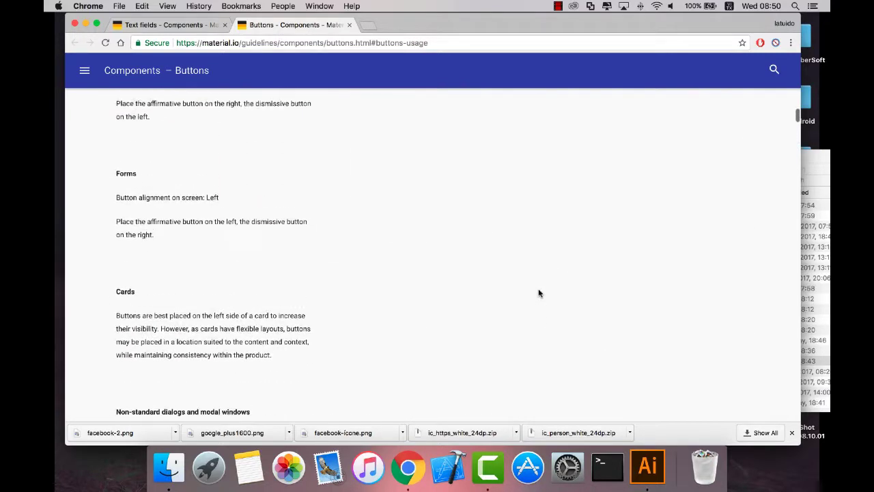
pyautogui.scroll(4, 539, 292)
pyautogui.scroll(4, 539, 292)
pyautogui.scroll(5, 539, 292)
pyautogui.scroll(4, 539, 293)
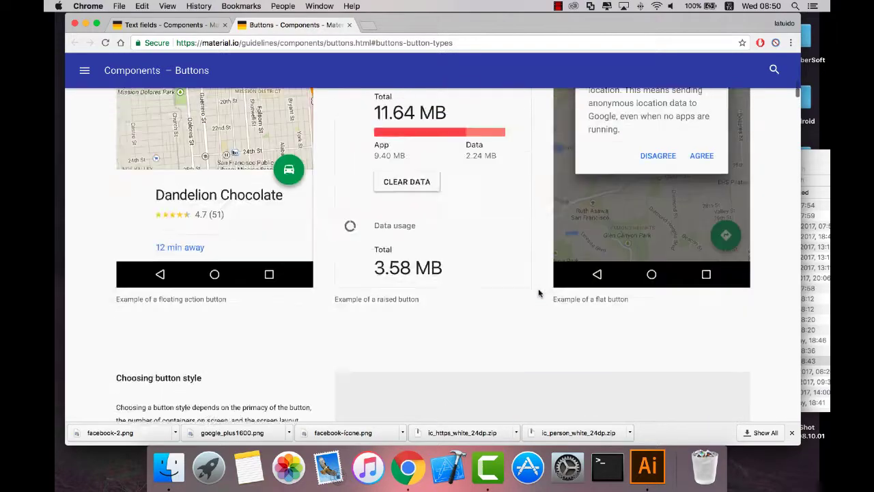
pyautogui.scroll(3, 539, 293)
pyautogui.scroll(2, 538, 292)
pyautogui.scroll(-1, 540, 293)
pyautogui.scroll(-1, 546, 300)
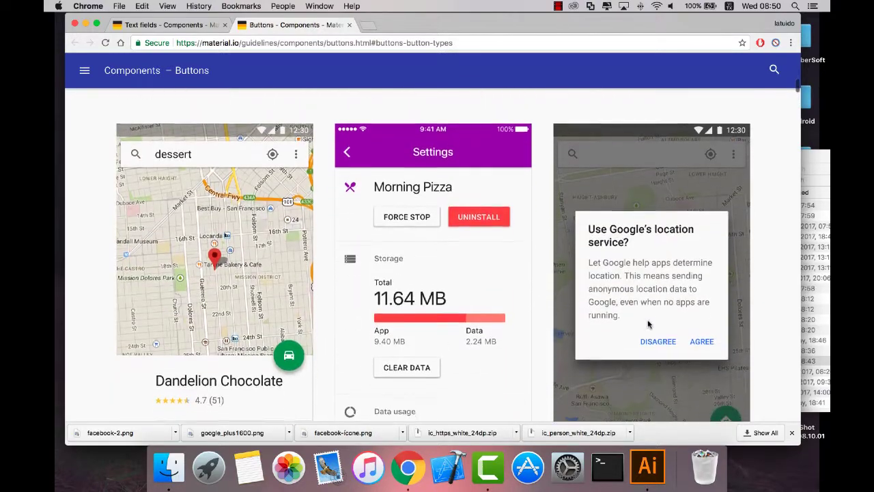
pyautogui.scroll(-2, 614, 321)
pyautogui.scroll(-5, 650, 339)
pyautogui.scroll(-2, 649, 339)
pyautogui.scroll(-4, 650, 338)
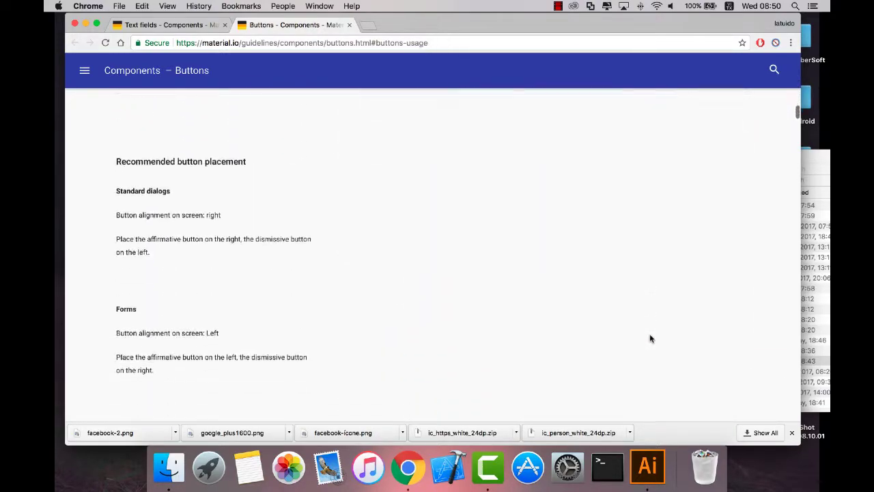
pyautogui.scroll(-4, 650, 339)
pyautogui.scroll(-1, 650, 339)
pyautogui.scroll(-4, 650, 339)
pyautogui.scroll(-3, 650, 339)
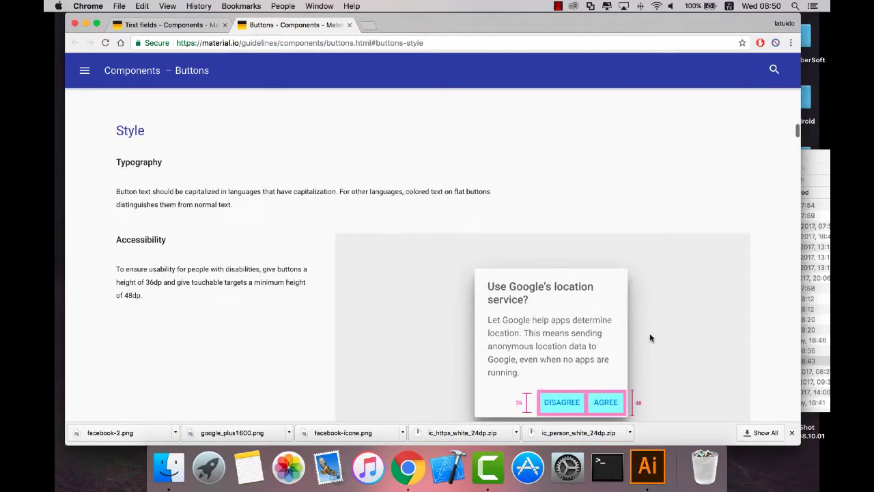
pyautogui.scroll(-2, 650, 339)
pyautogui.scroll(-2, 650, 337)
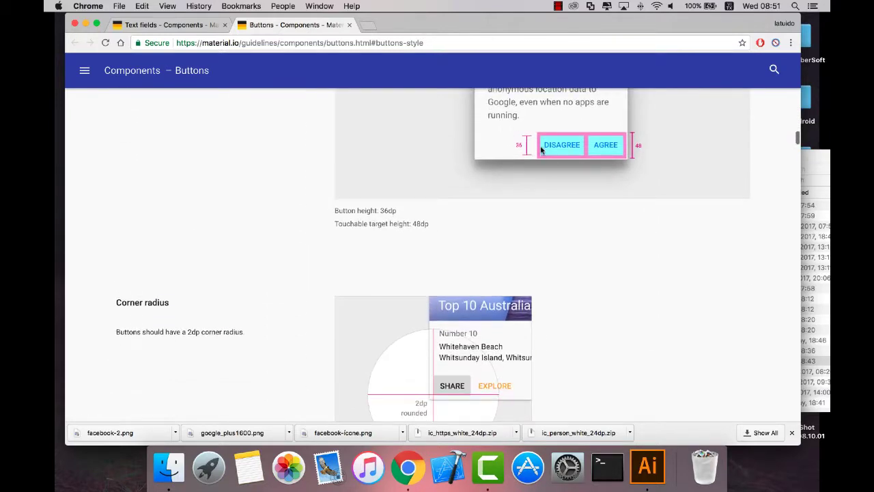
pyautogui.scroll(-2, 536, 196)
pyautogui.scroll(-2, 535, 196)
pyautogui.scroll(-2, 536, 197)
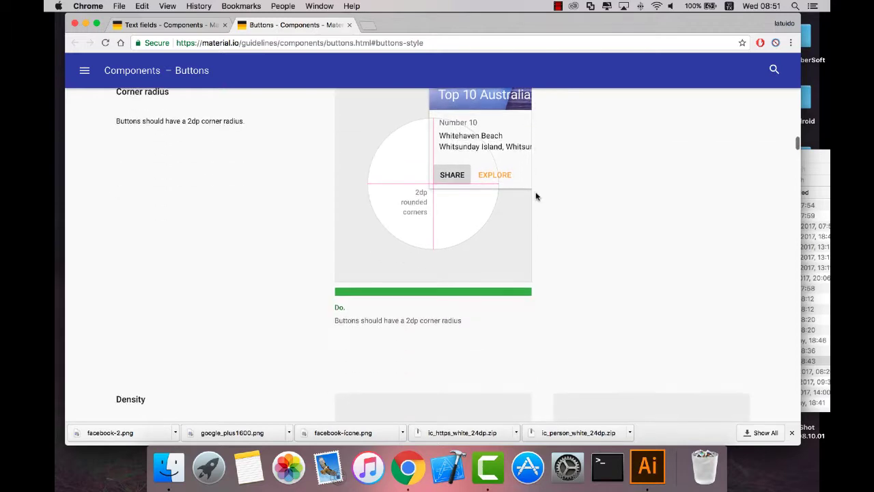
pyautogui.scroll(-4, 536, 197)
pyautogui.scroll(-1, 536, 197)
pyautogui.scroll(-3, 536, 197)
pyautogui.scroll(-1, 536, 196)
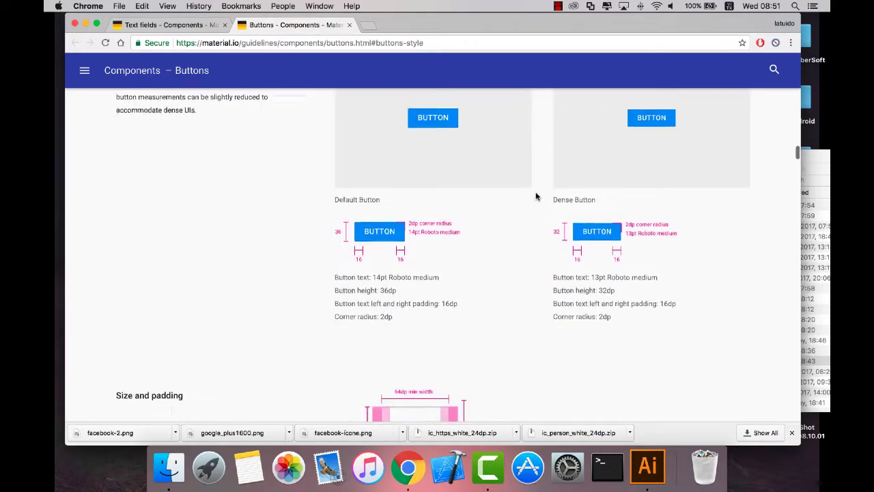
pyautogui.scroll(-1, 536, 196)
pyautogui.scroll(-2, 536, 197)
pyautogui.scroll(-2, 536, 197)
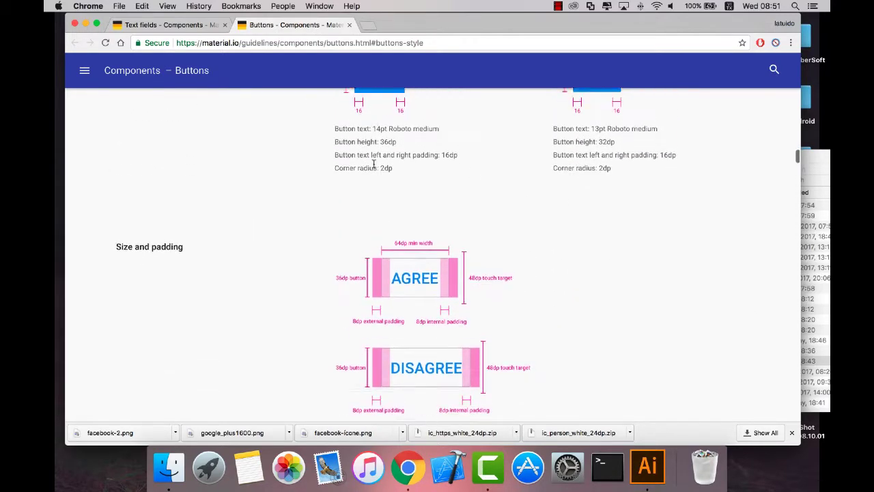
pyautogui.scroll(2, 389, 171)
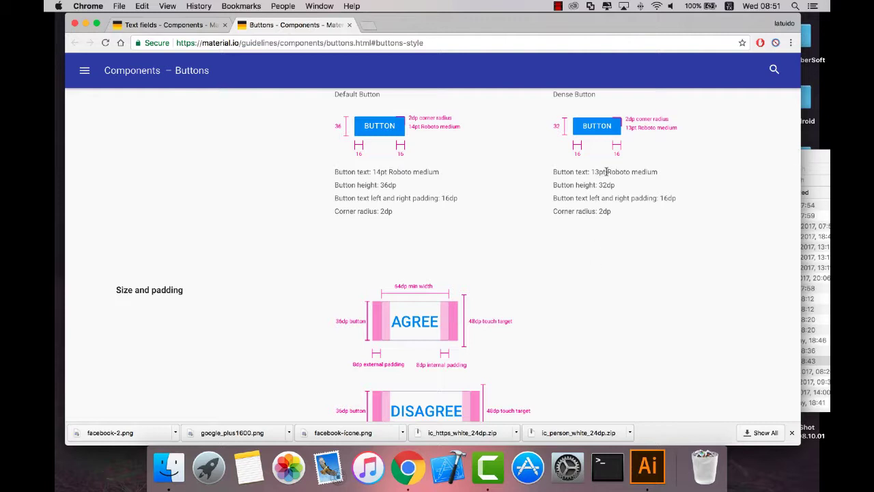
# Back in the mockup, set the Đăng ký sign-up text in Roboto Medium.
pyautogui.click(647, 466)
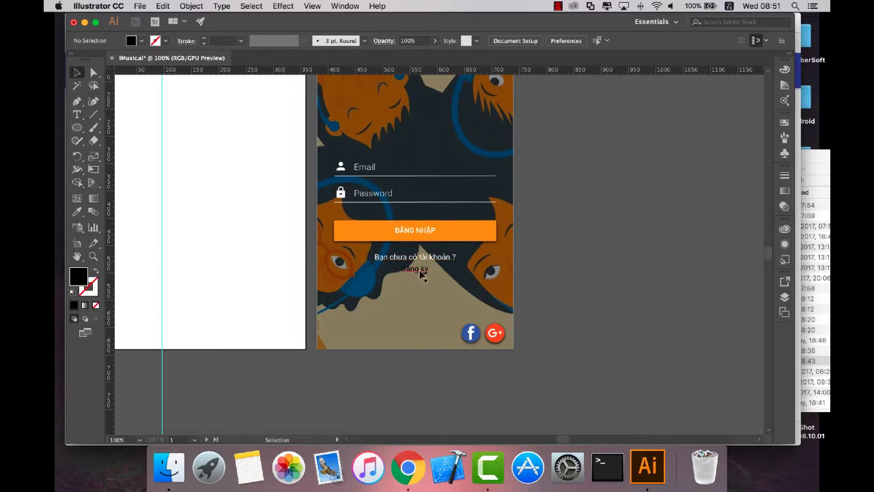
pyautogui.click(419, 270)
pyautogui.click(221, 6)
pyautogui.moveTo(228, 29)
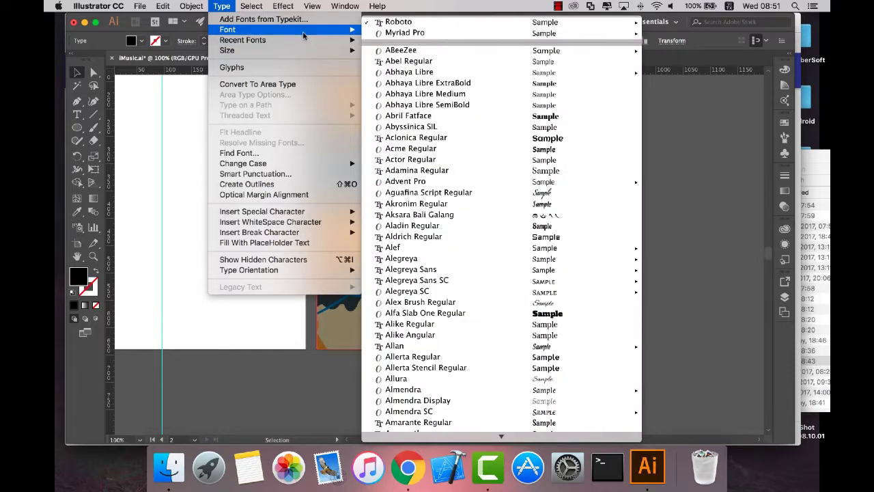
pyautogui.moveTo(398, 22)
pyautogui.moveTo(437, 22)
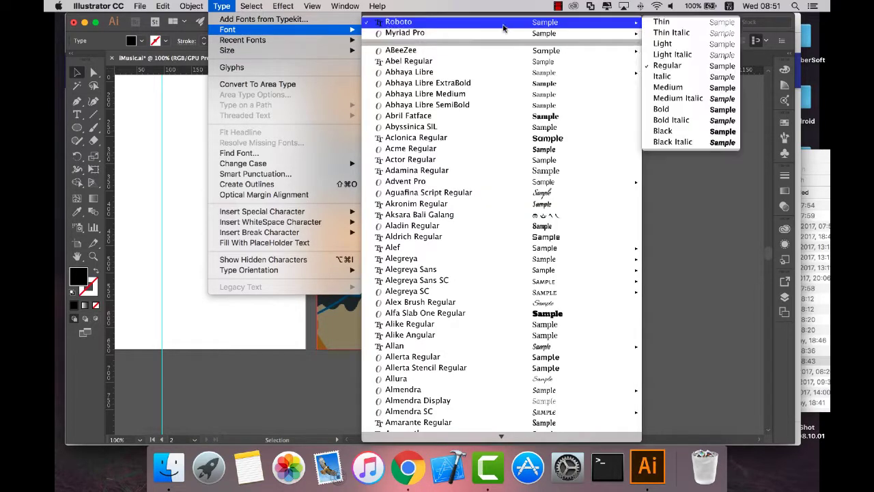
pyautogui.click(680, 88)
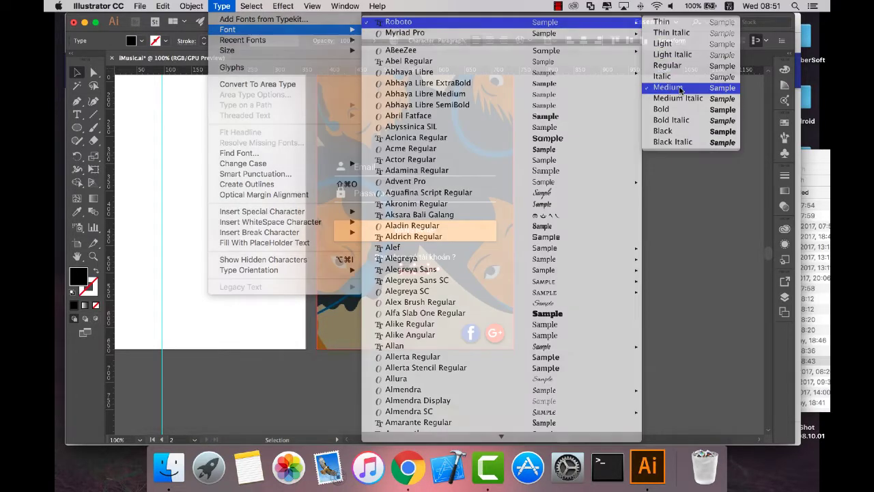
# Reselect the Đăng ký text and switch to the Eyedropper tool.
pyautogui.click(562, 289)
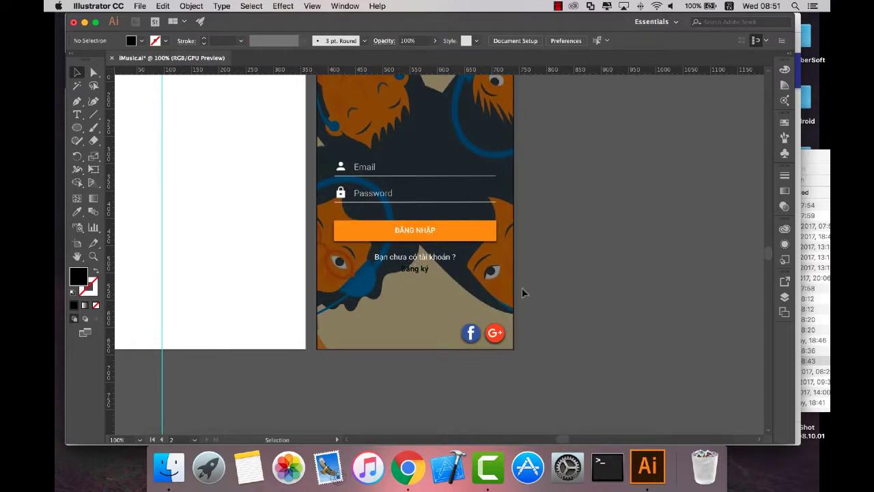
pyautogui.click(413, 274)
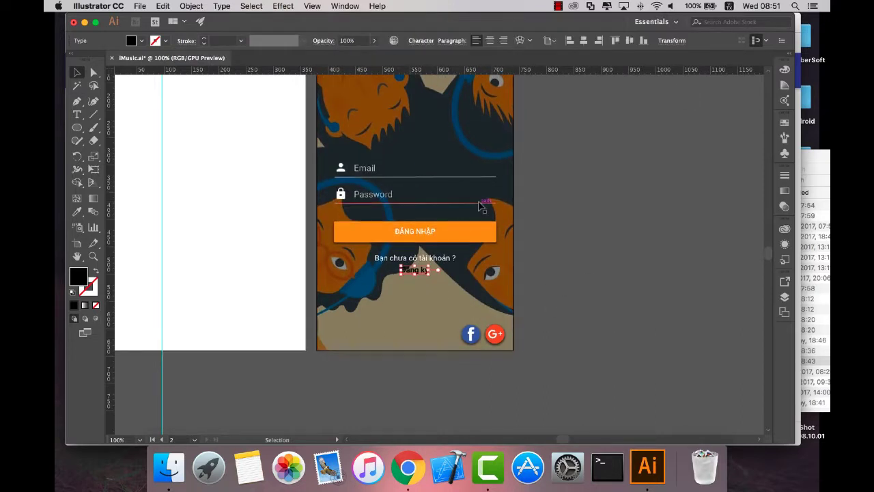
pyautogui.scroll(3, 480, 207)
pyautogui.scroll(2, 480, 206)
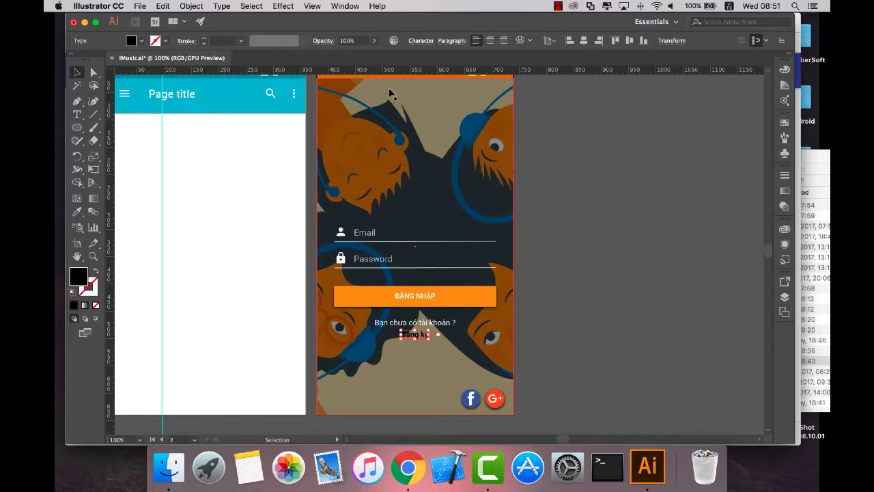
pyautogui.scroll(1, 374, 129)
pyautogui.click(77, 212)
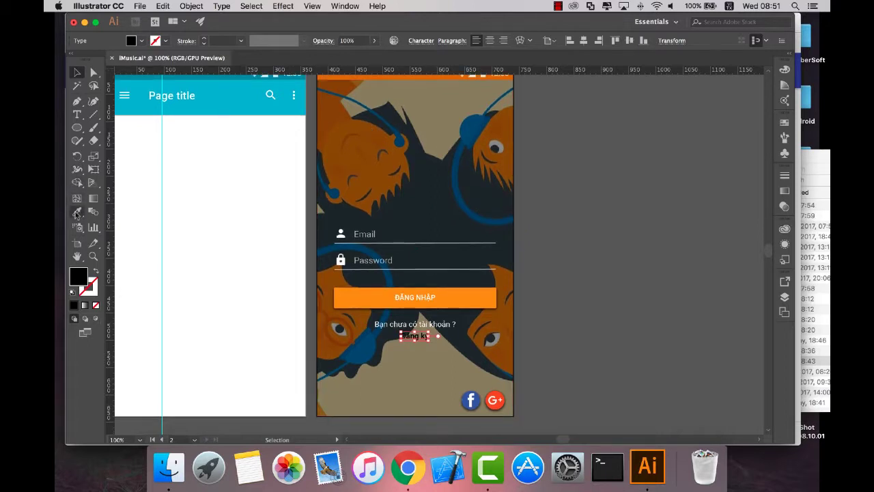
# Try the login button's orange, then green and yellow swatches on the Đăng ký text.
pyautogui.click(374, 298)
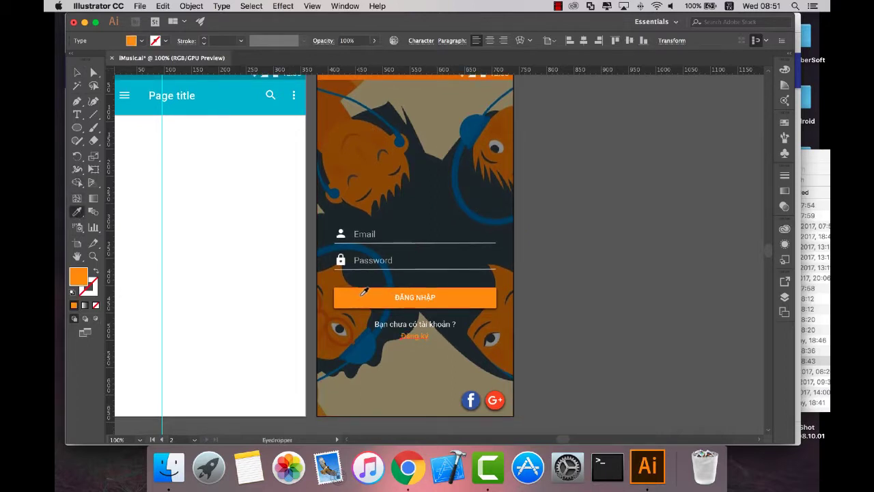
pyautogui.hscroll(-3, 382, 301)
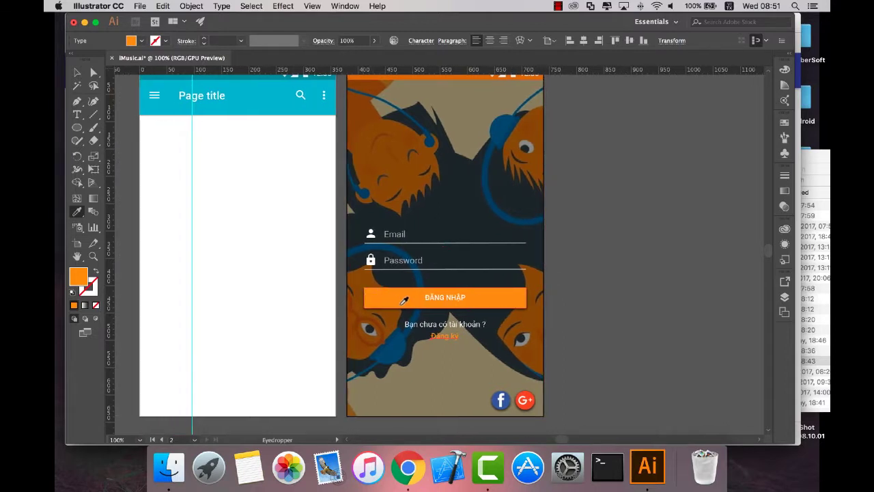
pyautogui.hscroll(-4, 419, 325)
pyautogui.hscroll(-10, 420, 325)
pyautogui.click(232, 300)
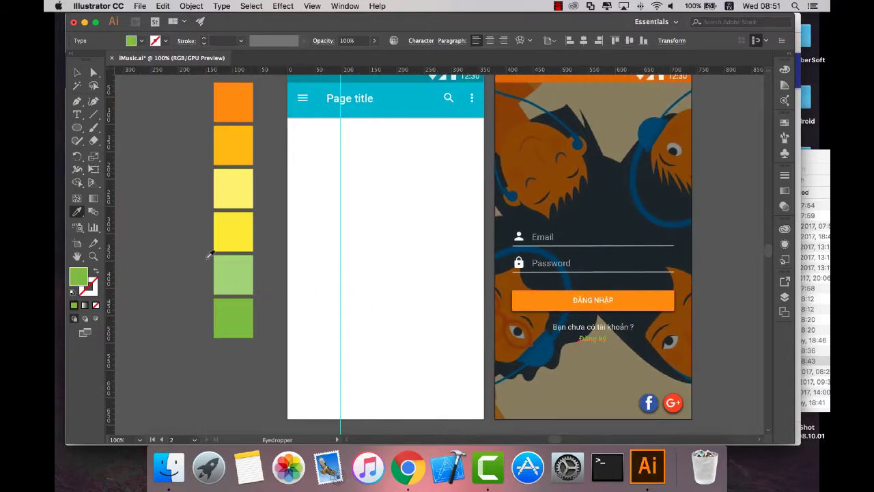
pyautogui.click(229, 229)
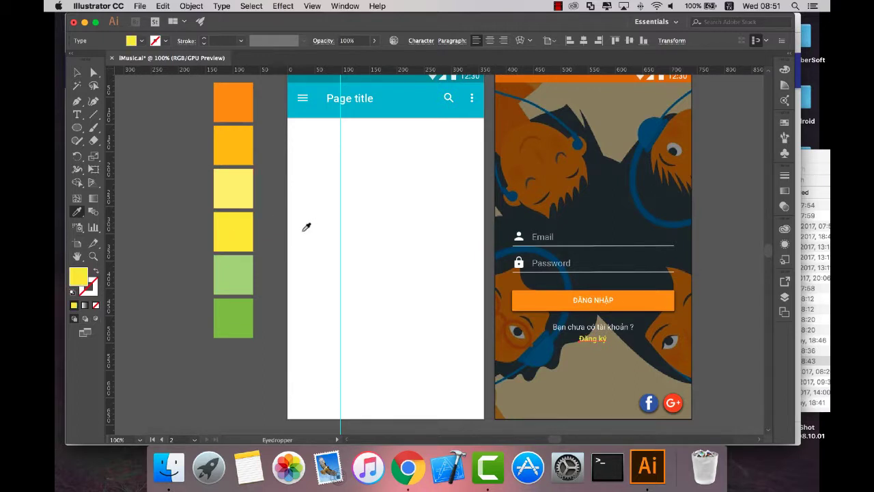
pyautogui.hscroll(1, 409, 209)
pyautogui.hscroll(1, 409, 209)
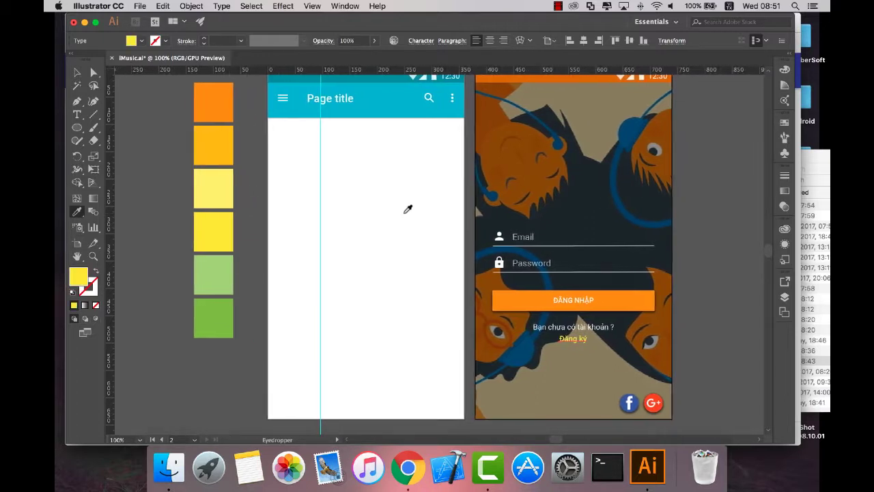
pyautogui.hscroll(2, 408, 209)
pyautogui.hscroll(1, 405, 209)
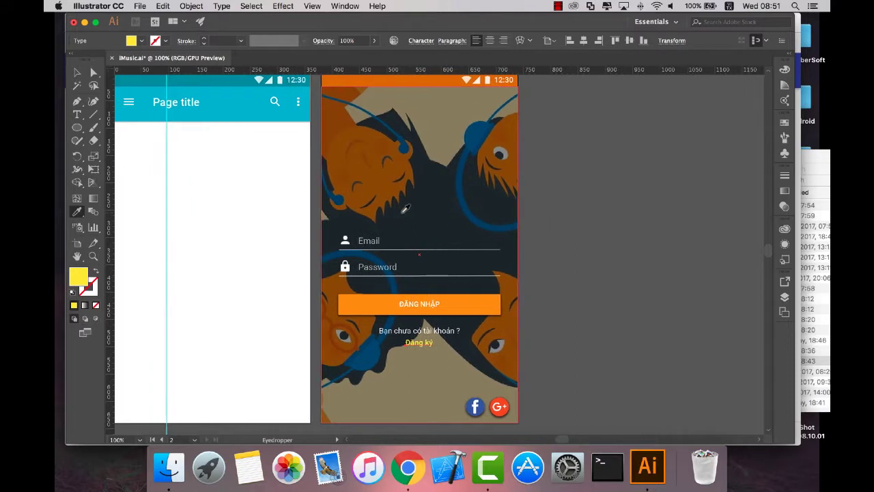
pyautogui.hscroll(-5, 404, 209)
# Settle on a light yellow fill for Đăng ký, then briefly select the background by colour.
pyautogui.click(134, 140)
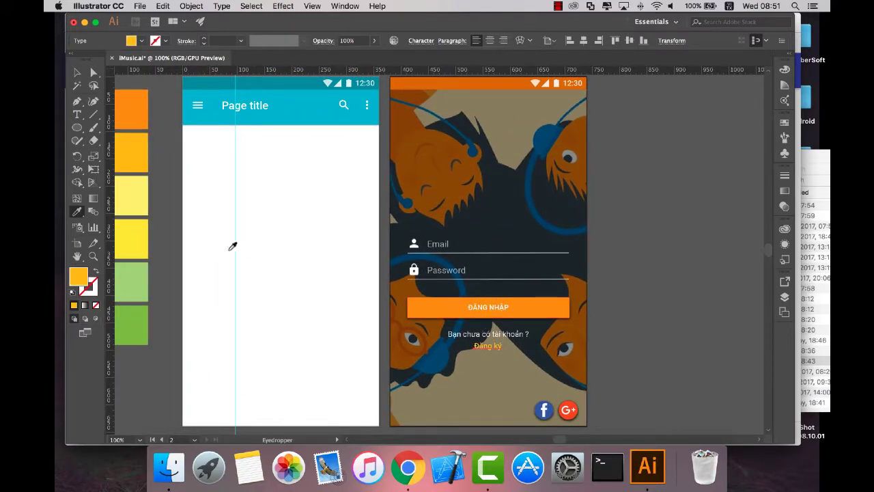
pyautogui.click(142, 225)
pyautogui.click(138, 193)
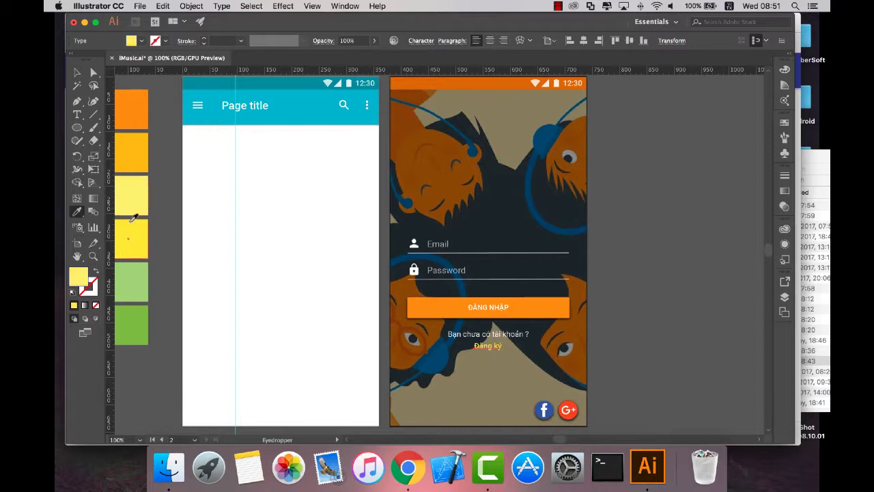
pyautogui.click(77, 85)
pyautogui.click(581, 266)
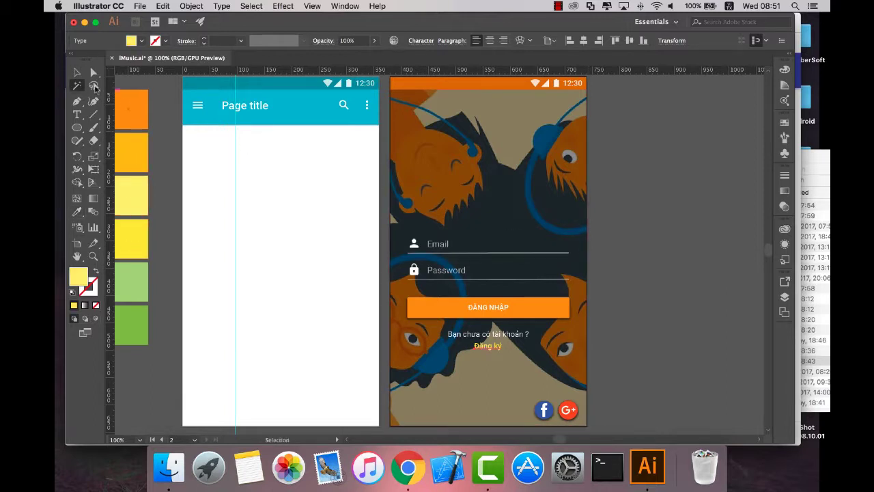
pyautogui.click(77, 72)
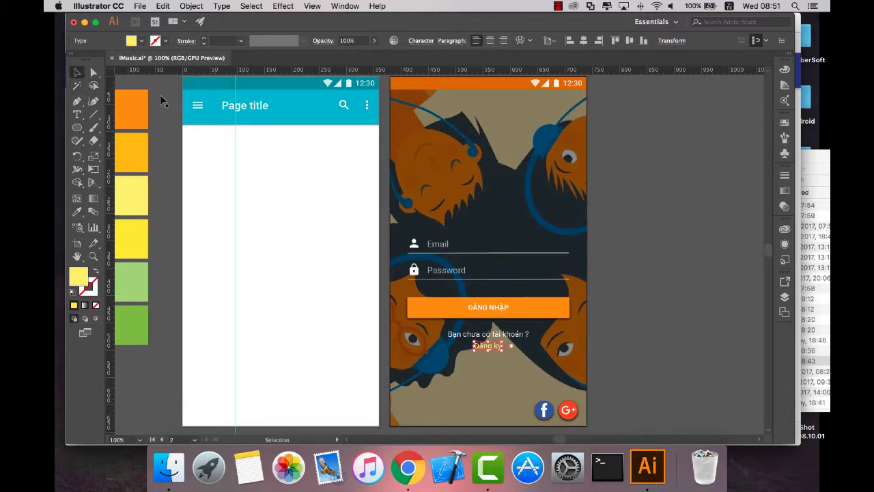
# Set the 'Bạn chưa có tài khoản ?' line to 11 pt and centre it horizontally.
pyautogui.click(521, 335)
pyautogui.click(221, 6)
pyautogui.moveTo(284, 50)
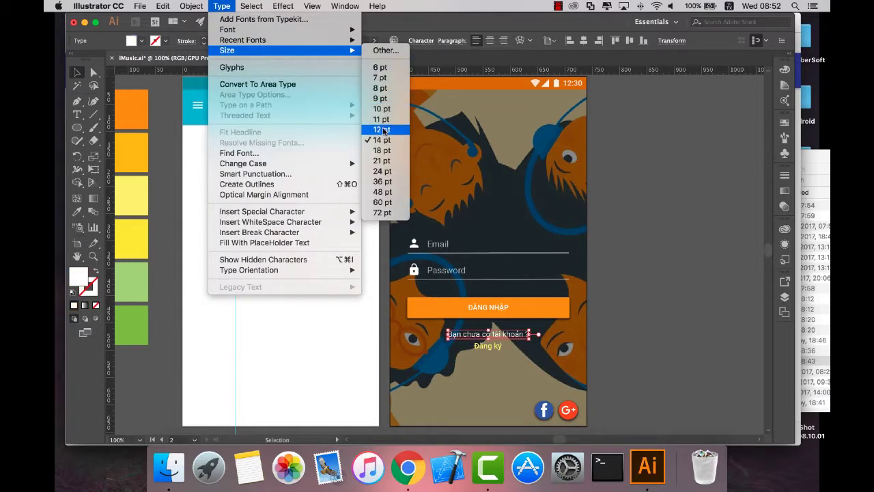
pyautogui.click(382, 119)
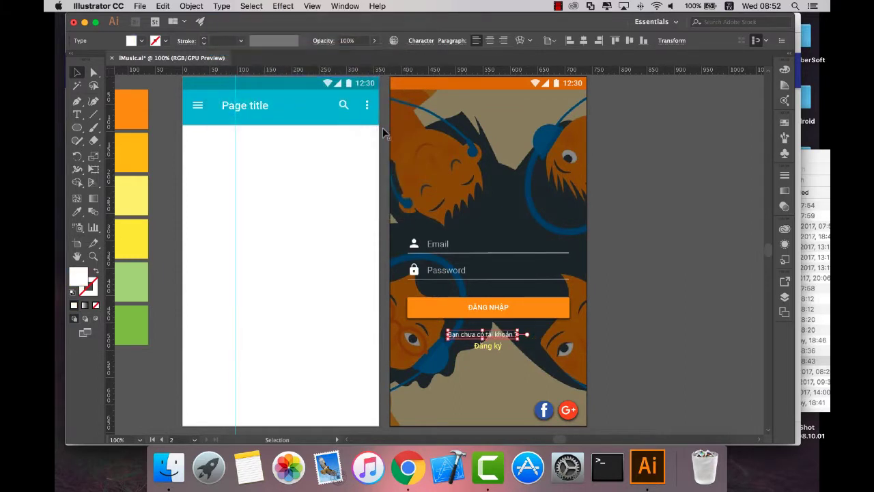
pyautogui.keyDown('shift'); pyautogui.click(570, 335); pyautogui.keyUp('shift')
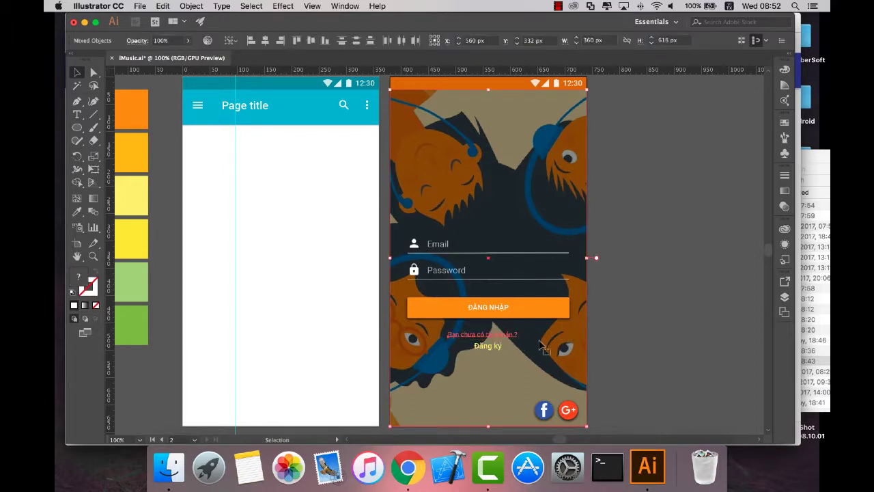
pyautogui.keyDown('shift'); pyautogui.click(560, 343); pyautogui.keyUp('shift')
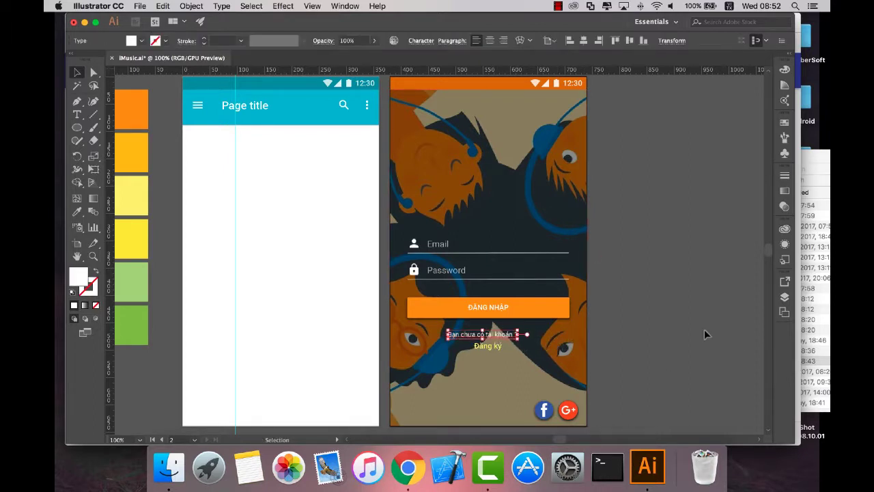
pyautogui.keyDown('shift'); pyautogui.click(563, 347); pyautogui.keyUp('shift')
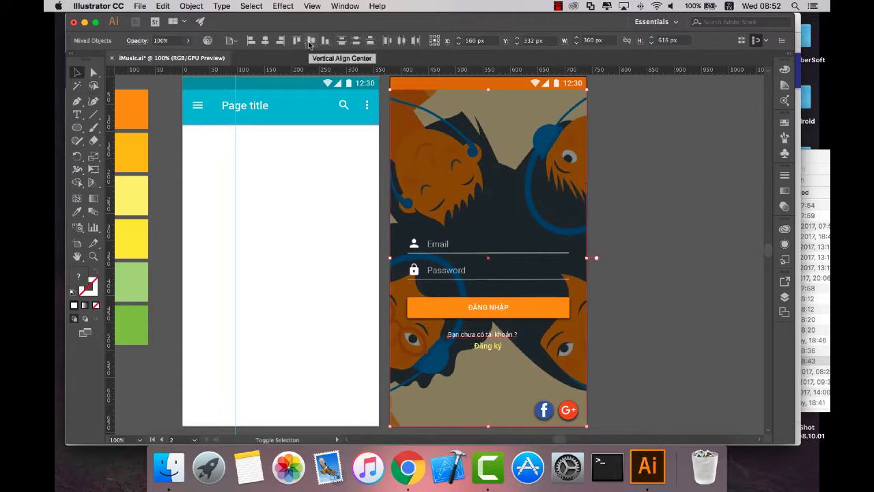
pyautogui.click(266, 41)
pyautogui.click(676, 251)
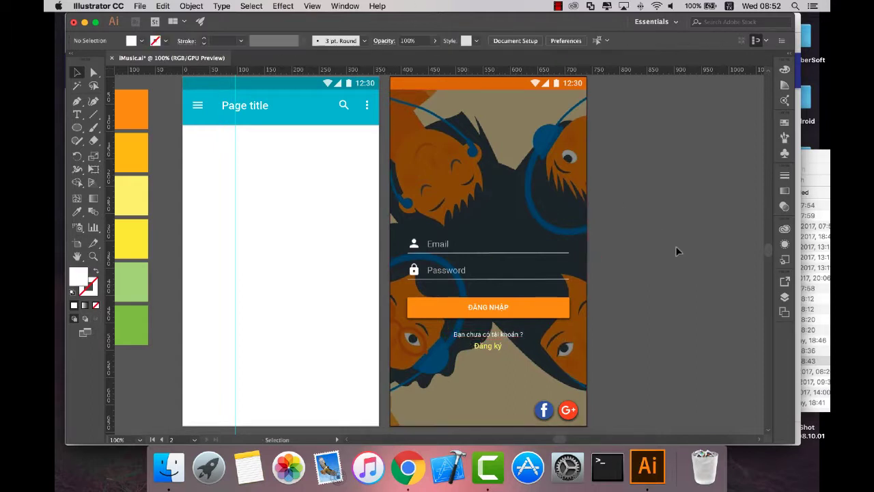
# Check the grid, then centre the Đăng ký link horizontally on the login screen.
pyautogui.hotkey('ctrl', "'")
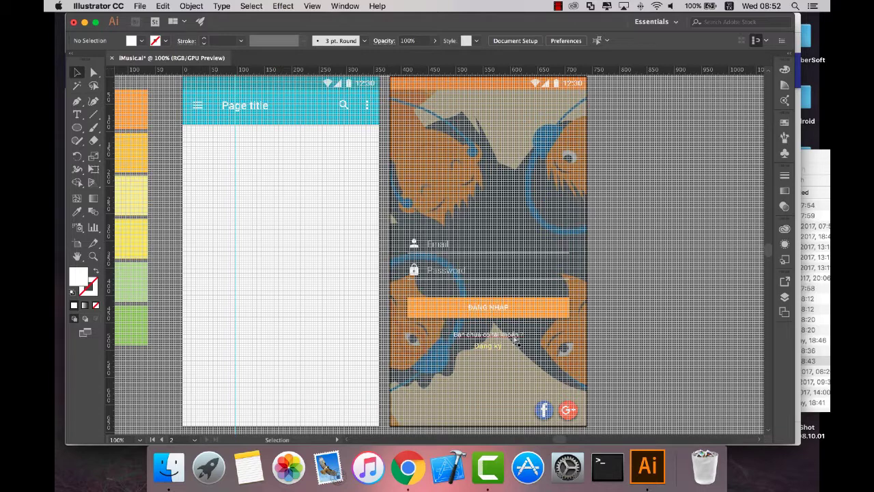
pyautogui.hotkey('ctrl', "'")
pyautogui.click(504, 348)
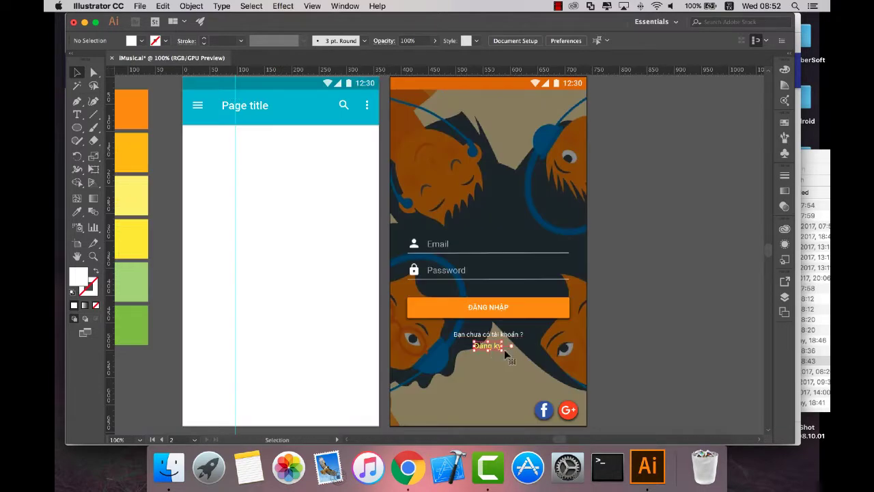
pyautogui.keyDown('shift'); pyautogui.click(564, 352); pyautogui.keyUp('shift')
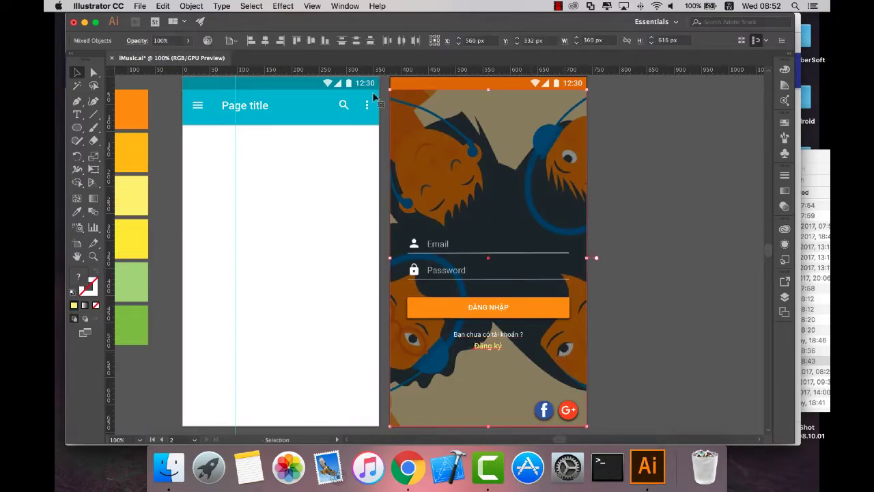
pyautogui.click(267, 42)
pyautogui.click(647, 218)
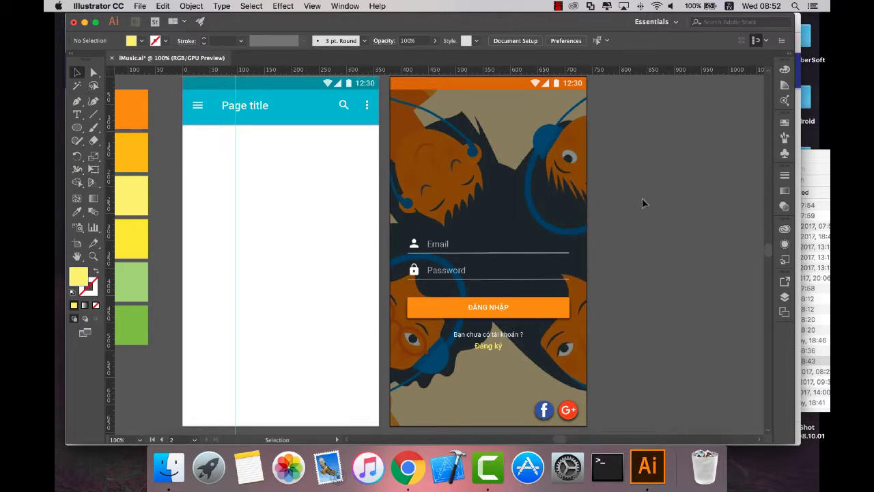
# Select the background artwork and expand its group in the Layers panel to the inner image.
pyautogui.click(543, 204)
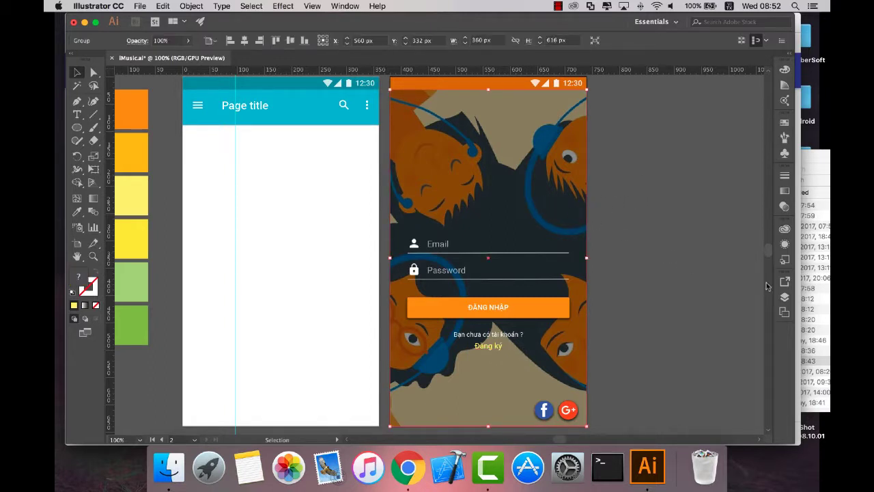
pyautogui.click(784, 296)
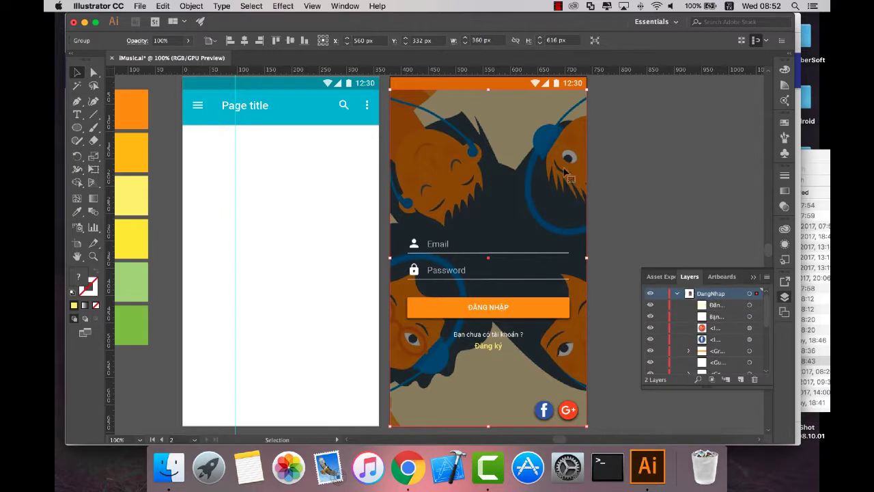
pyautogui.click(689, 350)
pyautogui.scroll(-3, 708, 350)
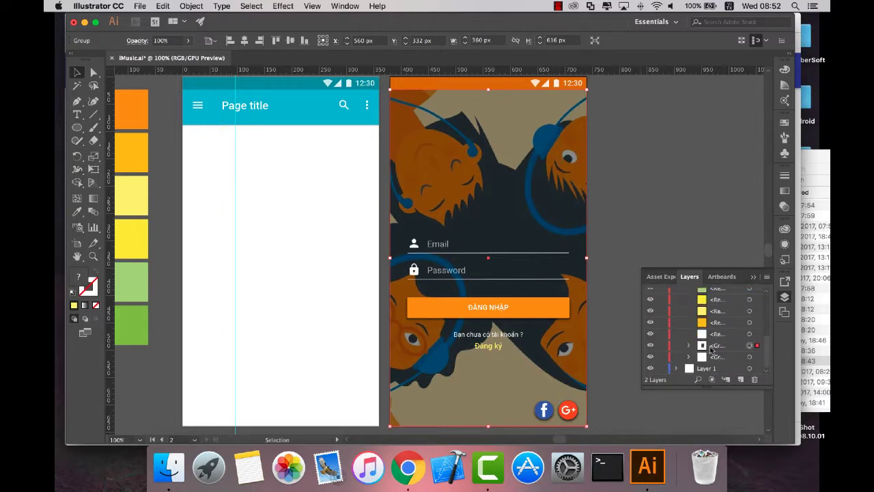
pyautogui.click(706, 347)
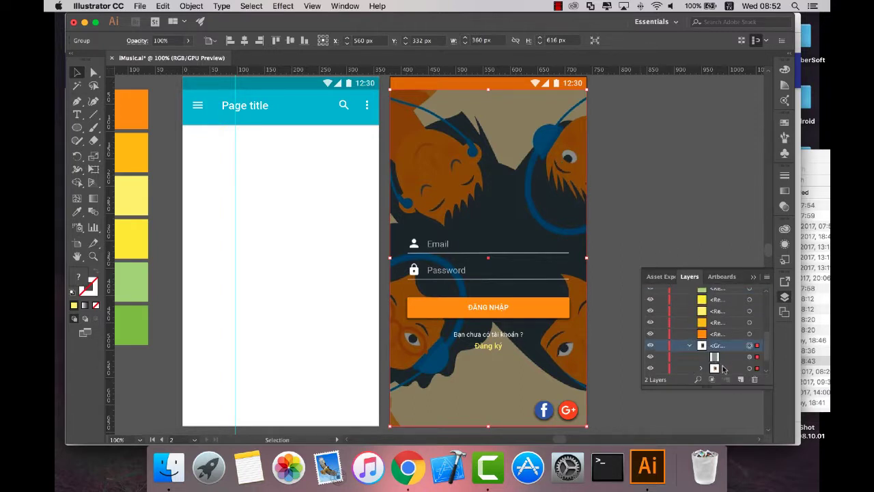
pyautogui.click(724, 369)
# Preview a Gaussian Blur on the background image, then cancel without applying it.
pyautogui.click(288, 6)
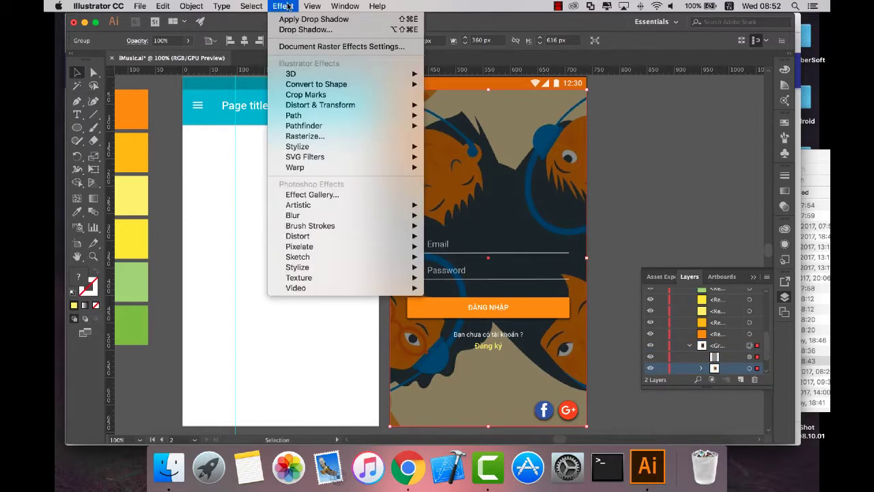
pyautogui.moveTo(321, 215)
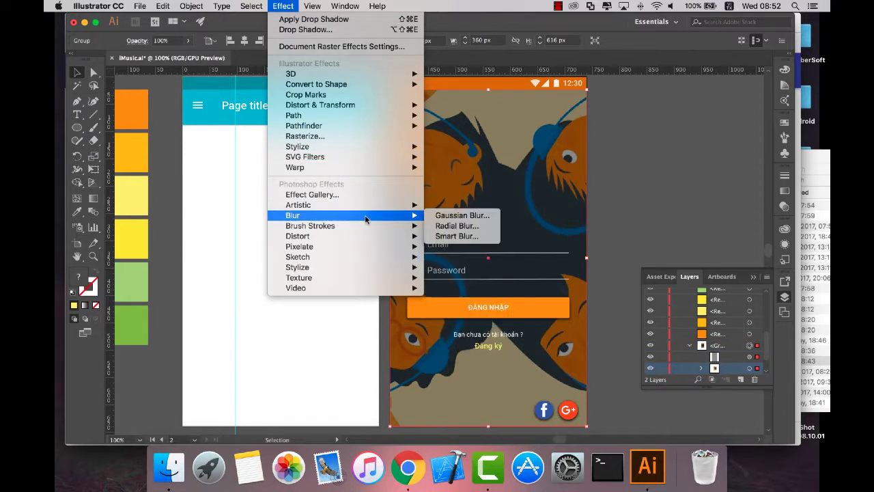
pyautogui.click(444, 215)
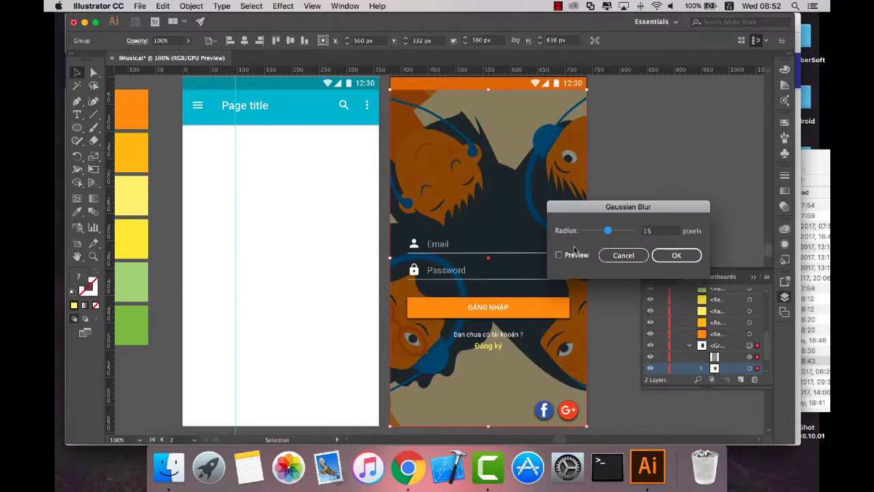
pyautogui.click(558, 254)
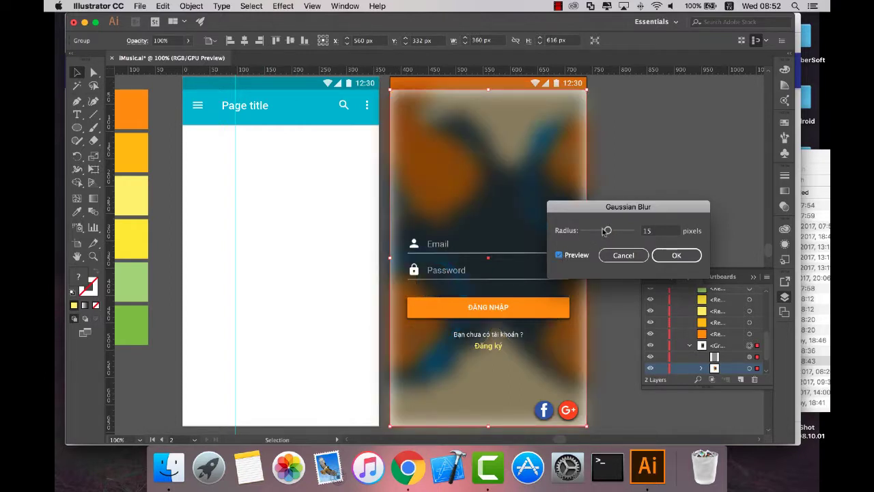
pyautogui.moveTo(608, 231)
pyautogui.mouseDown()
pyautogui.moveTo(592, 232)
pyautogui.moveTo(607, 232)
pyautogui.mouseUp()
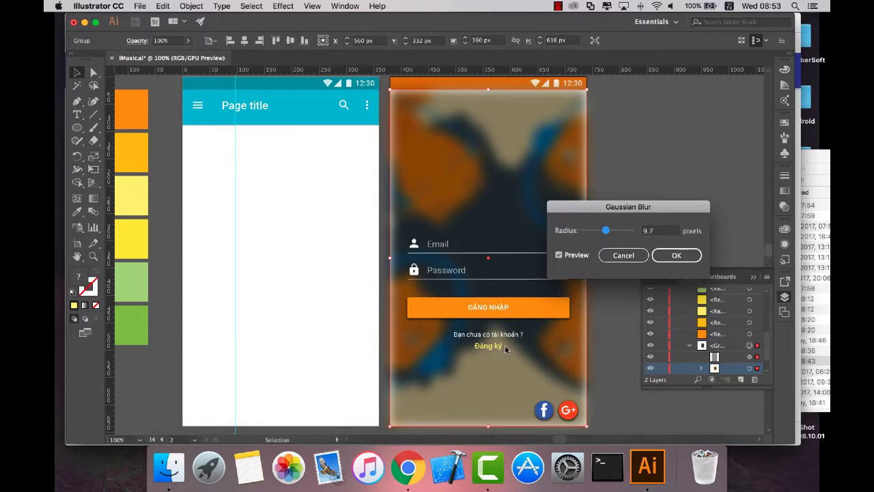
pyautogui.click(558, 255)
pyautogui.click(623, 255)
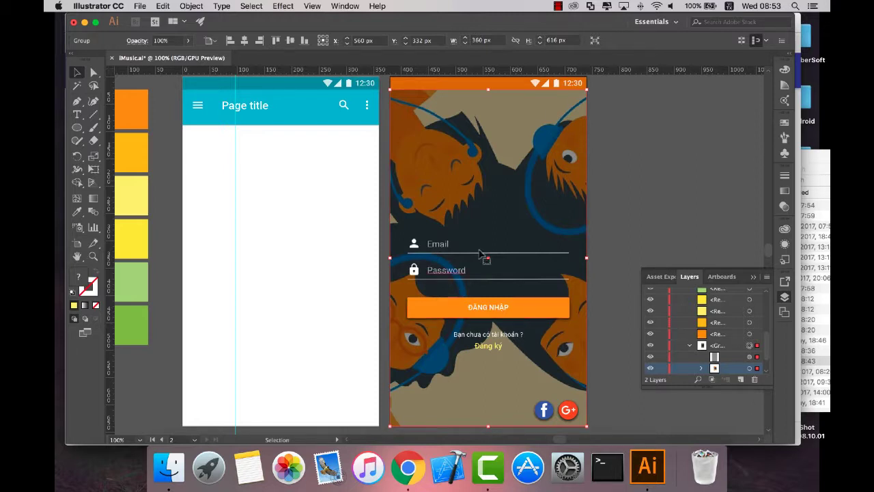
# Apply a 5 px Gaussian Blur to the background clip group, comparing with Preview toggled.
pyautogui.click(749, 368)
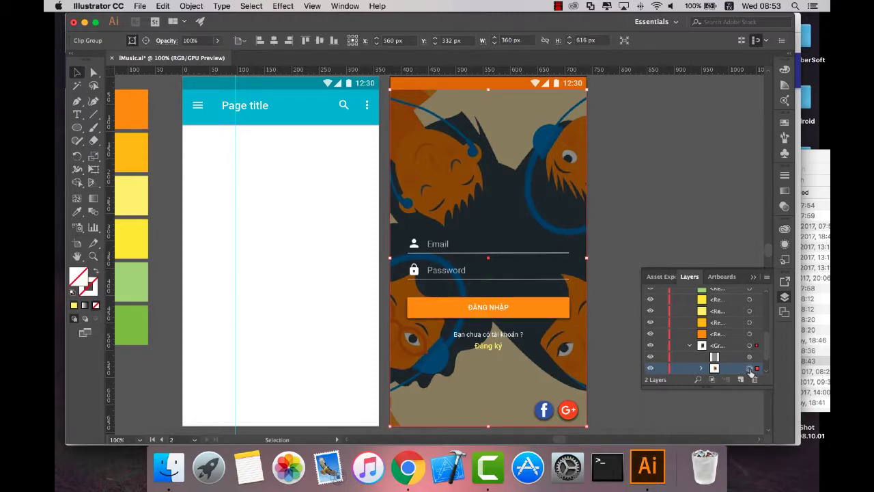
pyautogui.click(282, 7)
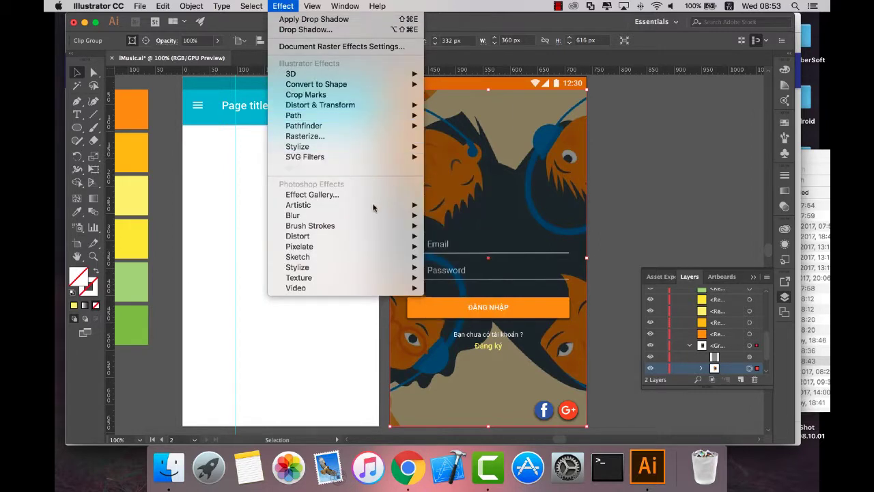
pyautogui.moveTo(293, 215)
pyautogui.click(459, 216)
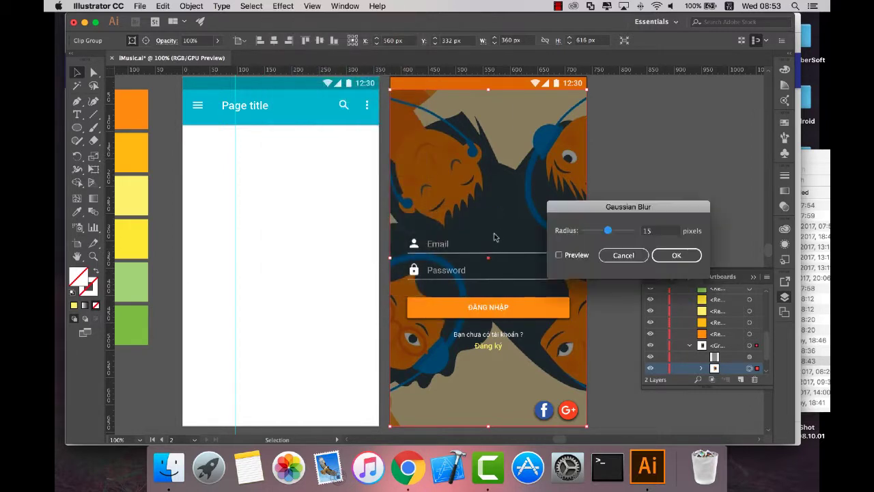
pyautogui.click(558, 256)
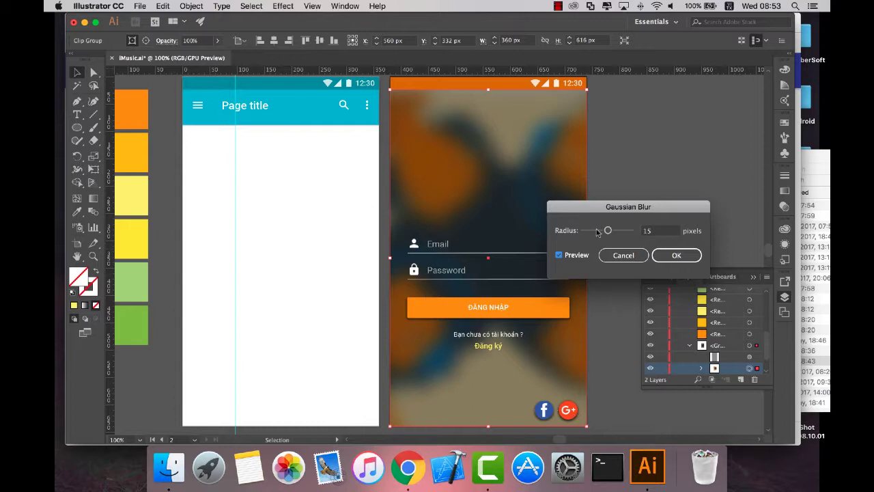
pyautogui.moveTo(607, 230); pyautogui.dragTo(595, 231)
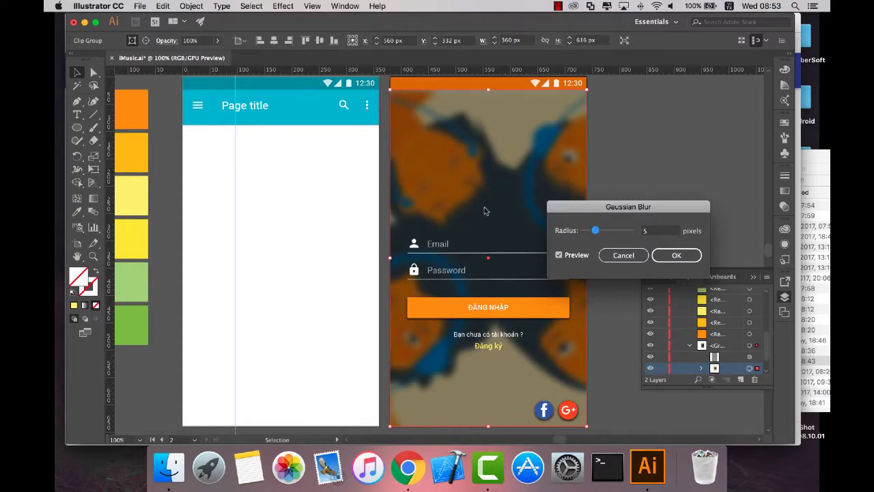
pyautogui.click(559, 255)
pyautogui.click(558, 254)
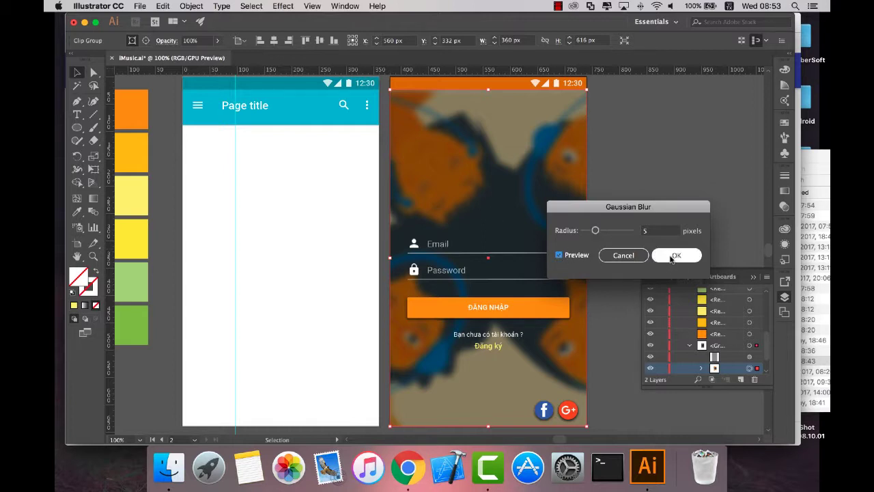
pyautogui.click(673, 255)
pyautogui.click(650, 208)
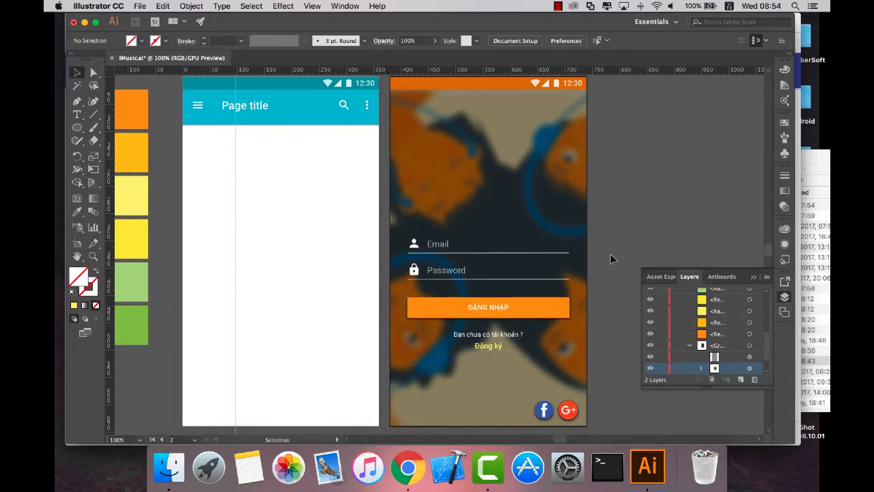
pyautogui.click(689, 346)
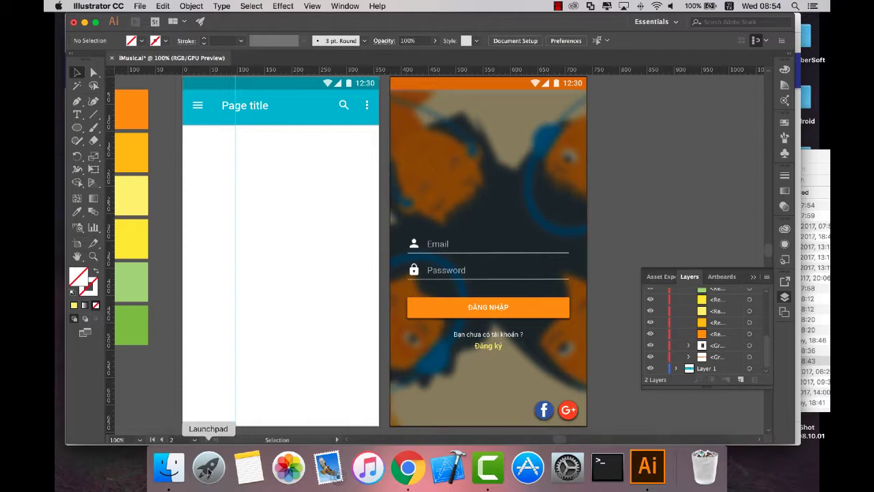
# Place unnamed.png from Downloads onto the login artboard and resize it to 42×42 px.
pyautogui.click(169, 466)
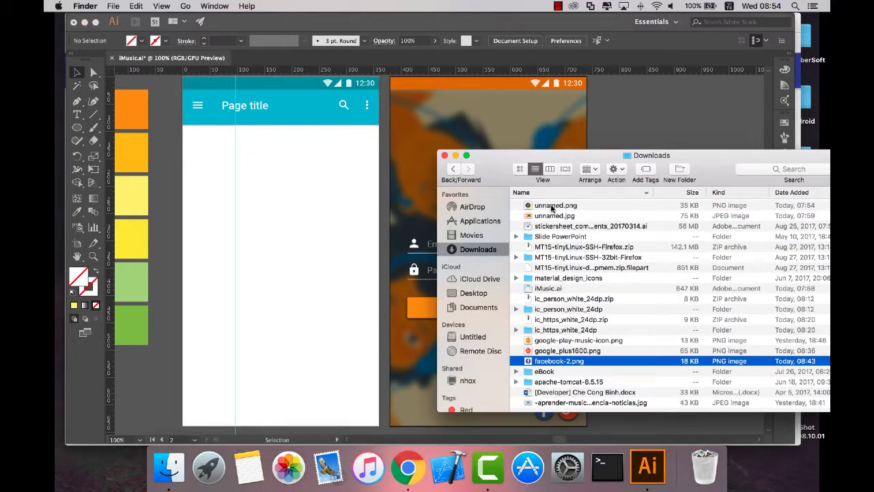
pyautogui.moveTo(553, 207); pyautogui.dragTo(458, 145)
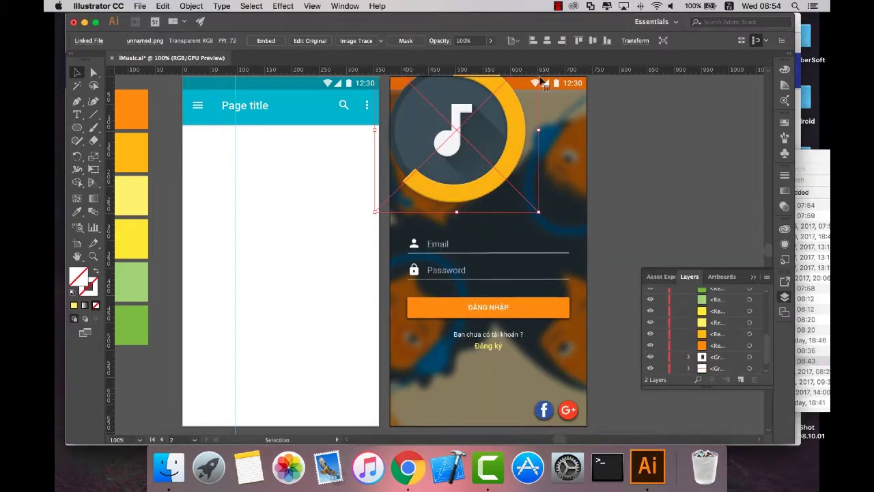
pyautogui.click(626, 41)
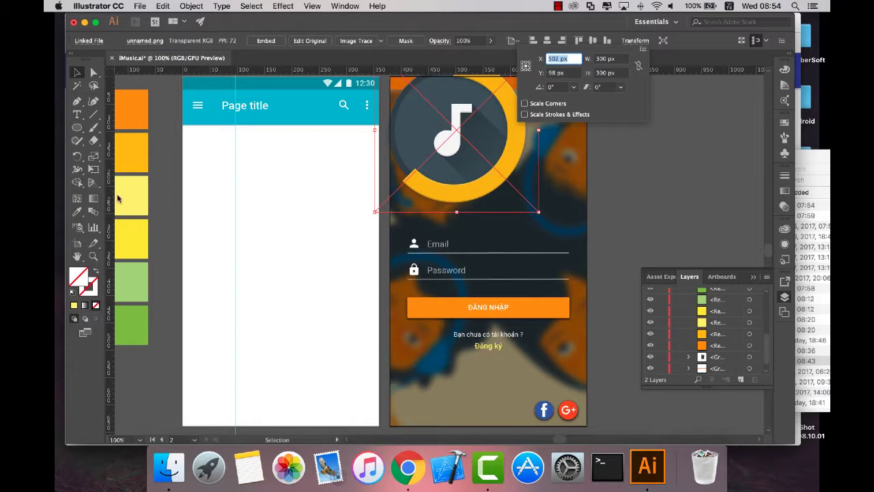
pyautogui.doubleClick(603, 59)
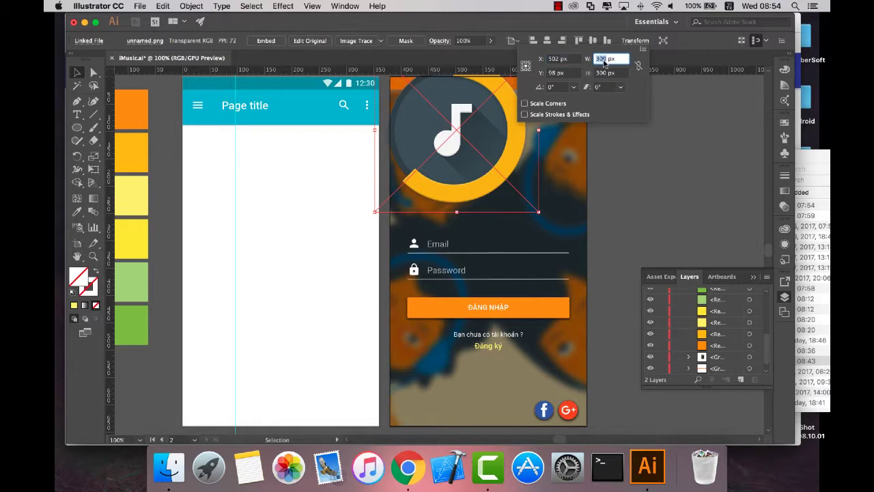
pyautogui.write('42')
pyautogui.press('Tab')
pyautogui.write('42')
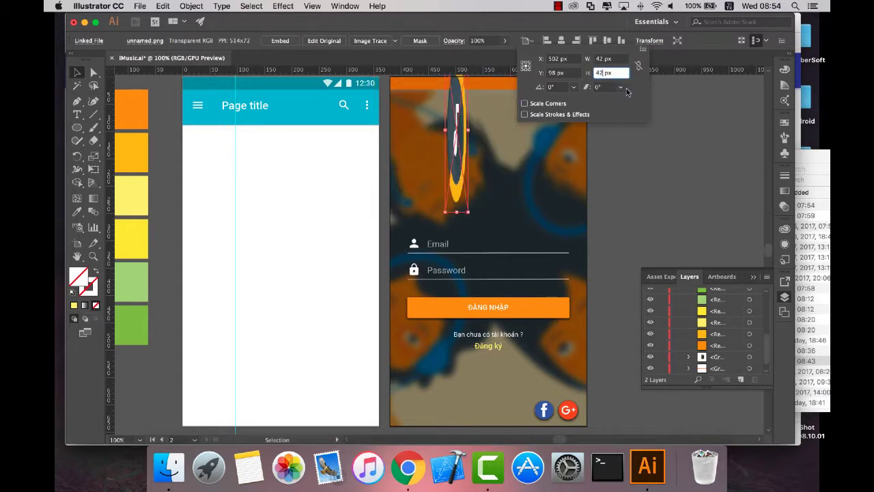
pyautogui.press('Return')
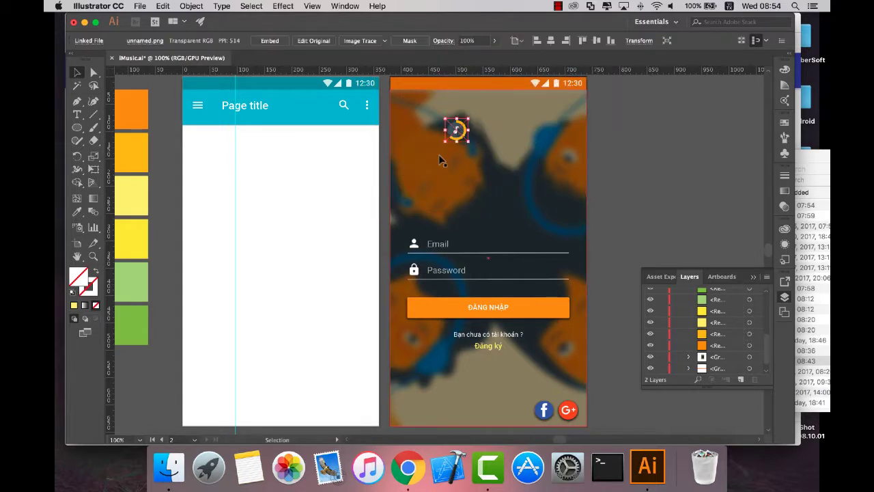
# Centre the logo horizontally on the screen and start a text line beneath it.
pyautogui.keyDown('shift'); pyautogui.click(501, 150); pyautogui.keyUp('shift')
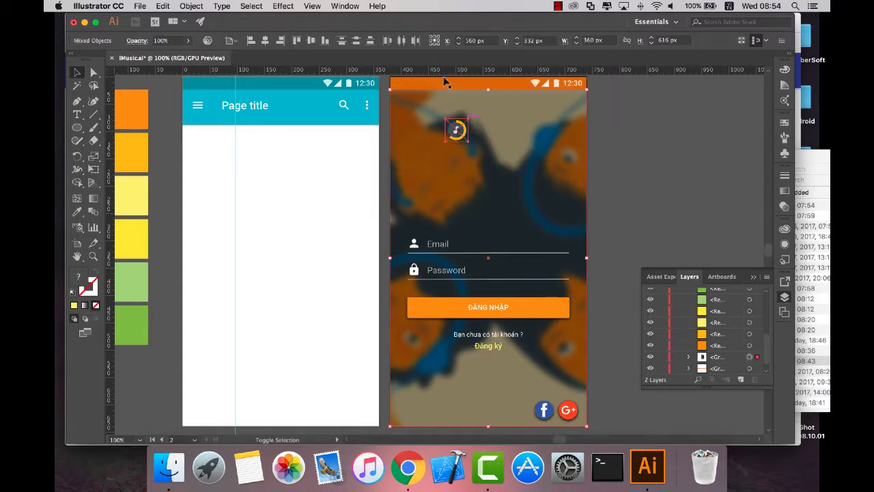
pyautogui.click(264, 40)
pyautogui.click(679, 169)
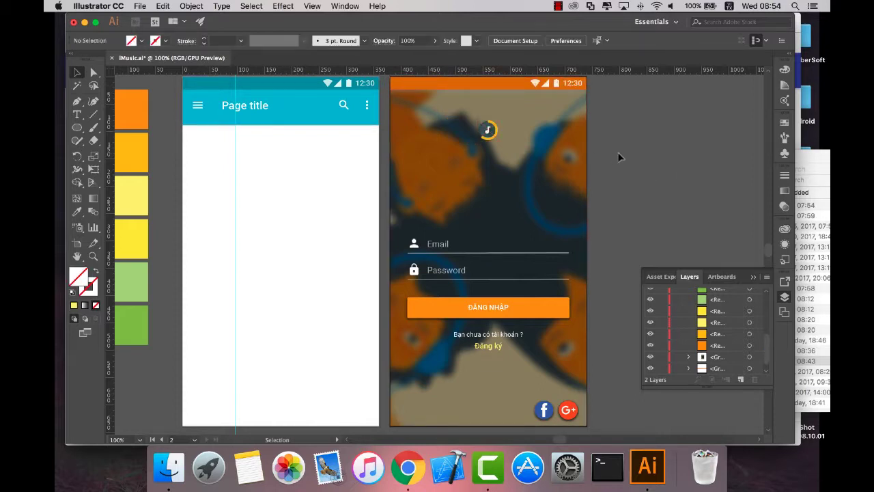
pyautogui.press('t')
pyautogui.click(455, 149)
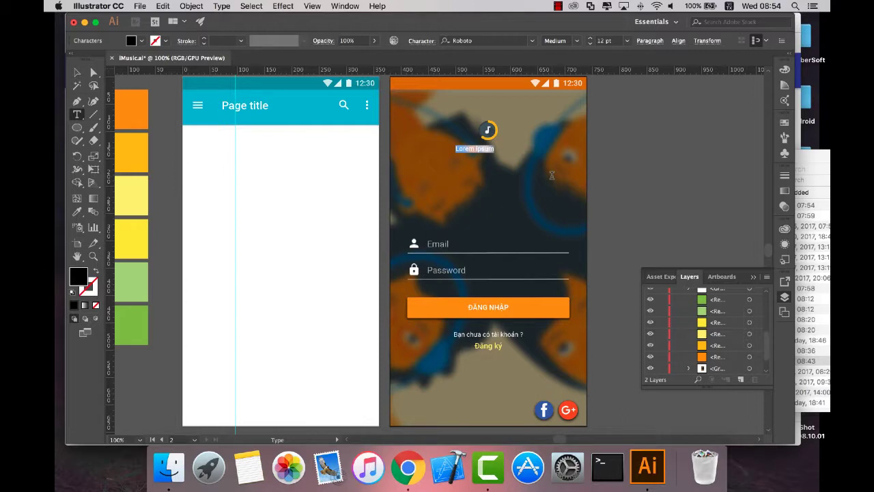
# Continue typing the slogan, then select the iMusic text and inspect fill swatches without changing them.
pyautogui.write('Cha')
pyautogui.doubleClick(464, 148)
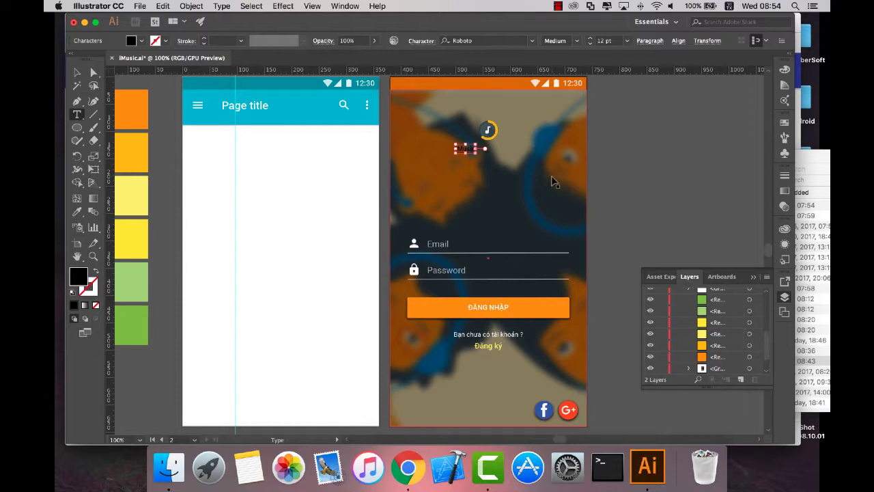
pyautogui.click(141, 41)
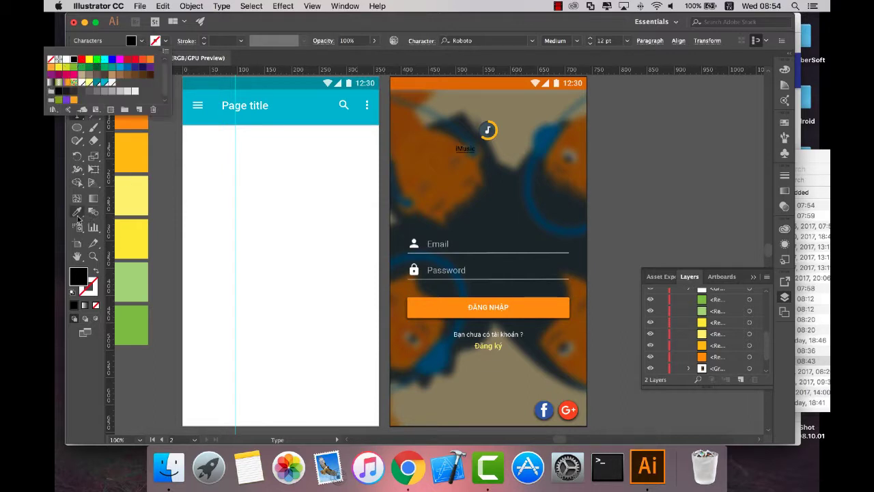
pyautogui.click(112, 281)
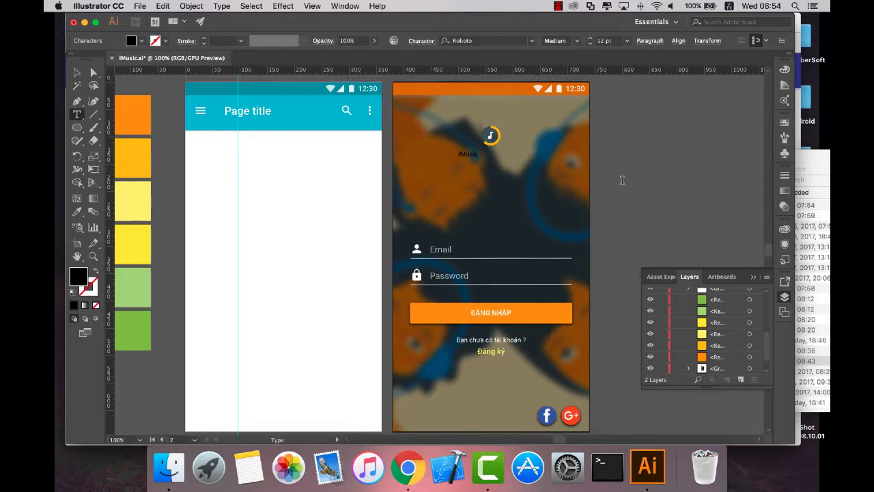
pyautogui.scroll(5, 618, 182)
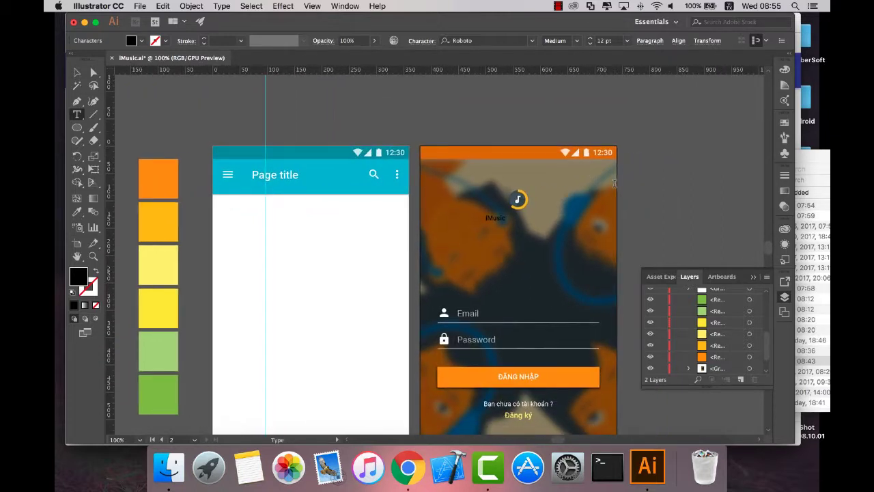
pyautogui.scroll(-2, 614, 183)
pyautogui.write('Chất Tới Từng Bản Nhạc')
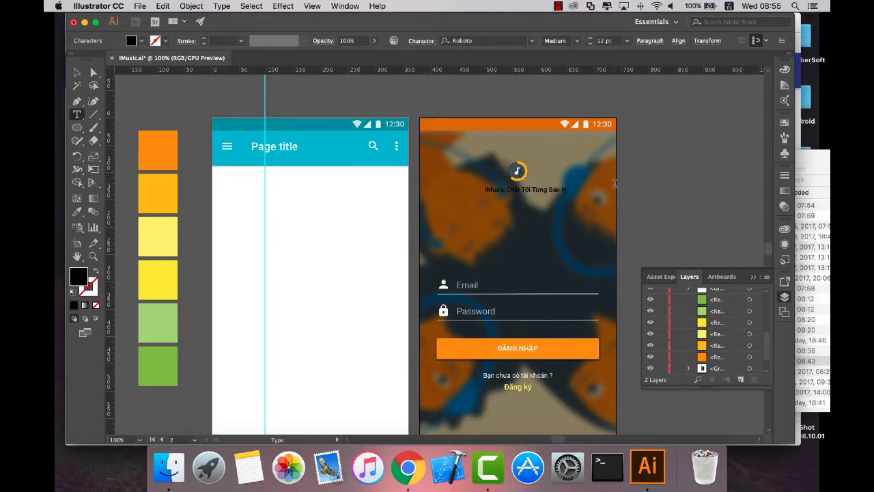
# Fill the whole title line with white.
pyautogui.press('super+a')
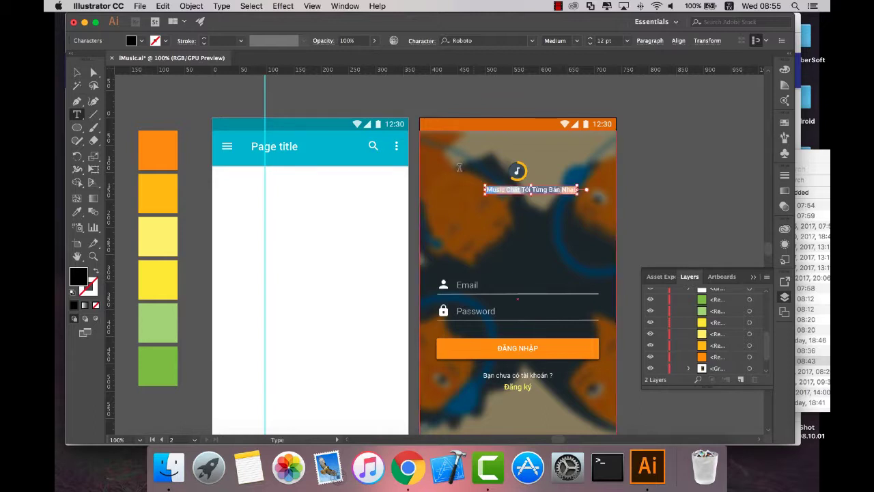
pyautogui.click(142, 41)
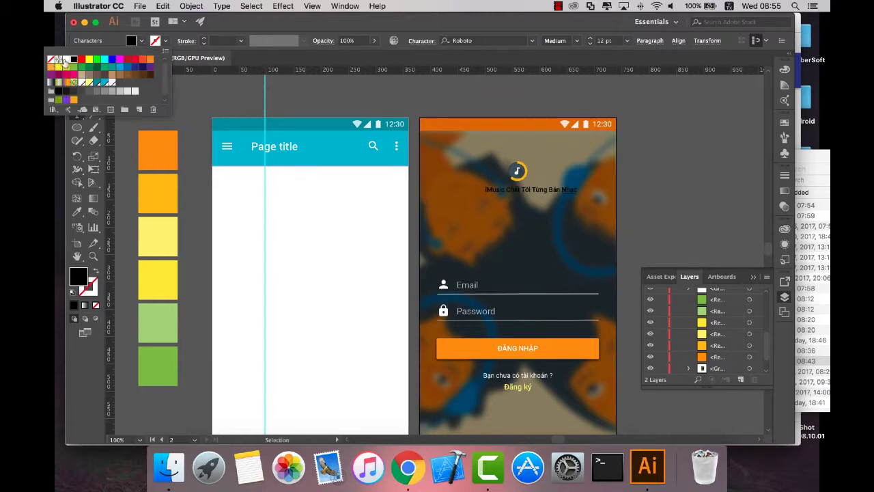
pyautogui.click(66, 59)
pyautogui.click(144, 42)
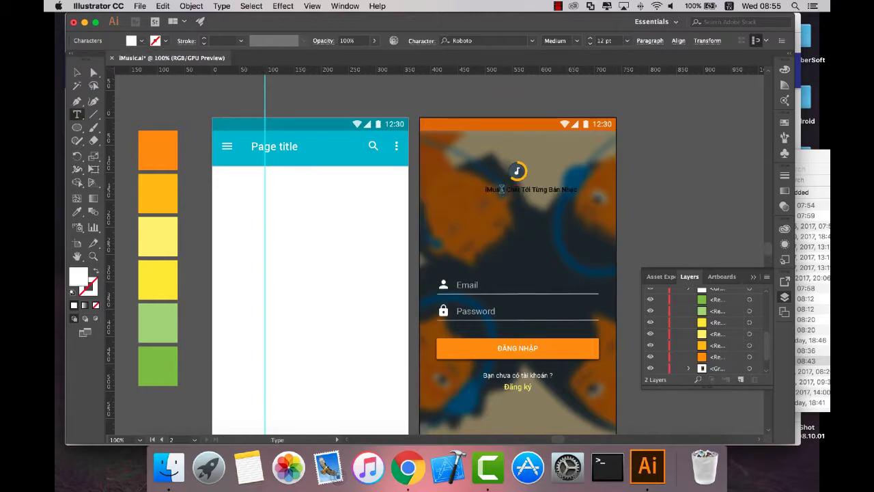
pyautogui.press('super+z')
pyautogui.click(144, 43)
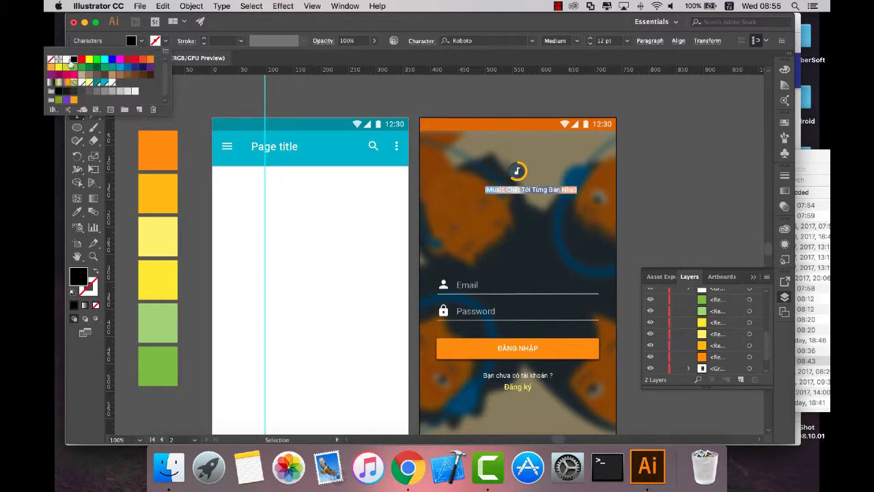
pyautogui.click(66, 59)
pyautogui.press('t')
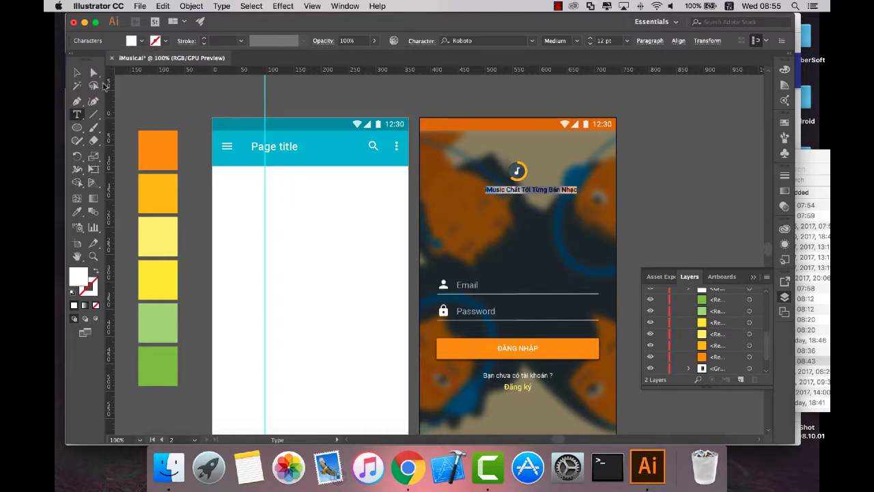
pyautogui.click(77, 72)
pyautogui.click(628, 231)
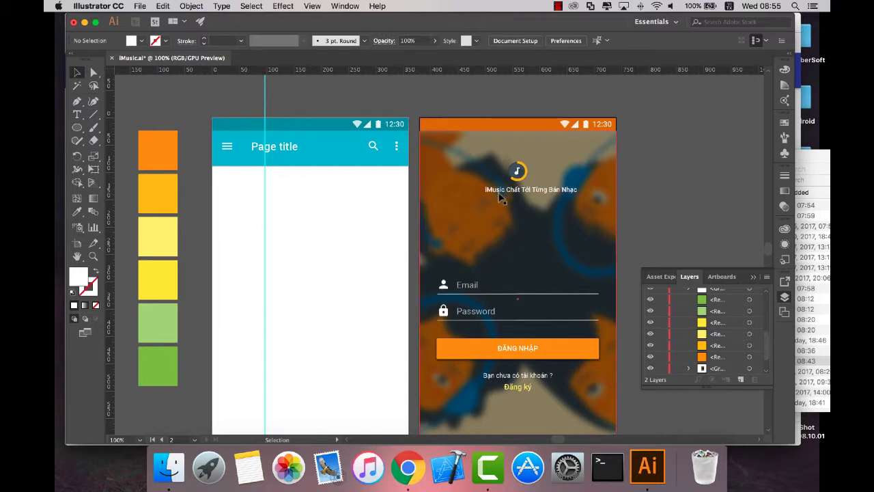
# Colour the word iMusic green by sampling the green swatch with the Eyedropper.
pyautogui.press('t')
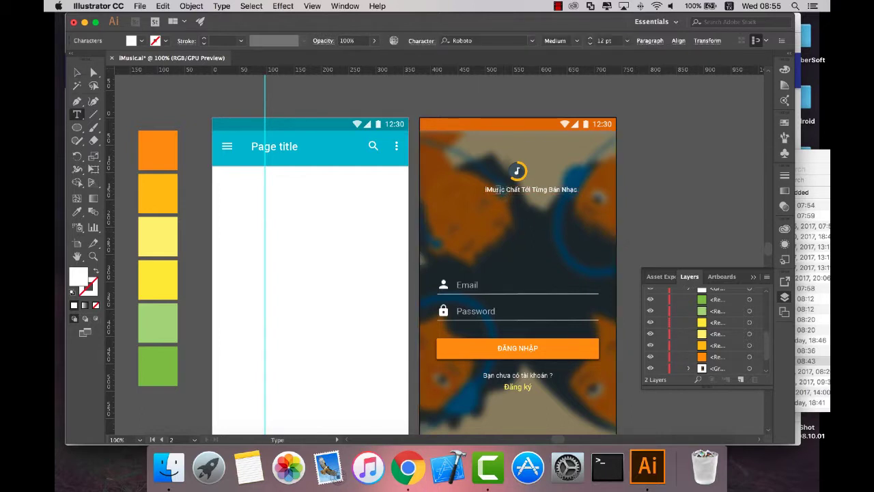
pyautogui.doubleClick(501, 190)
pyautogui.click(77, 211)
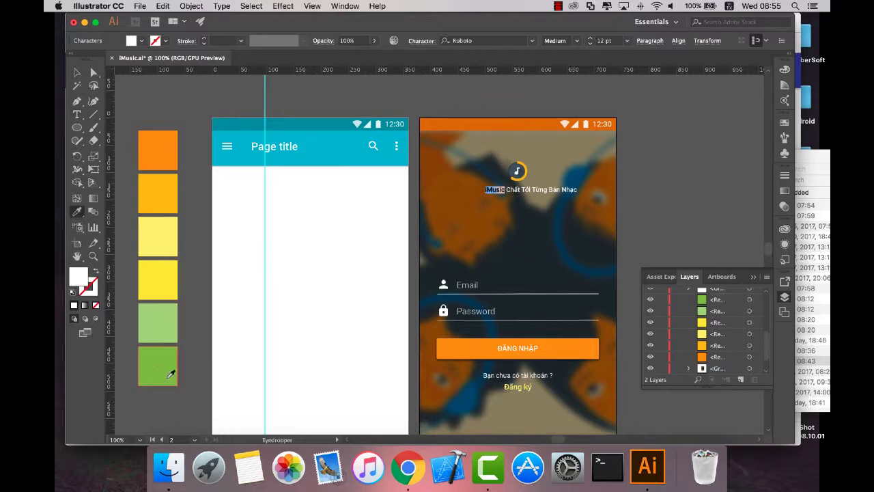
pyautogui.click(160, 357)
pyautogui.click(77, 73)
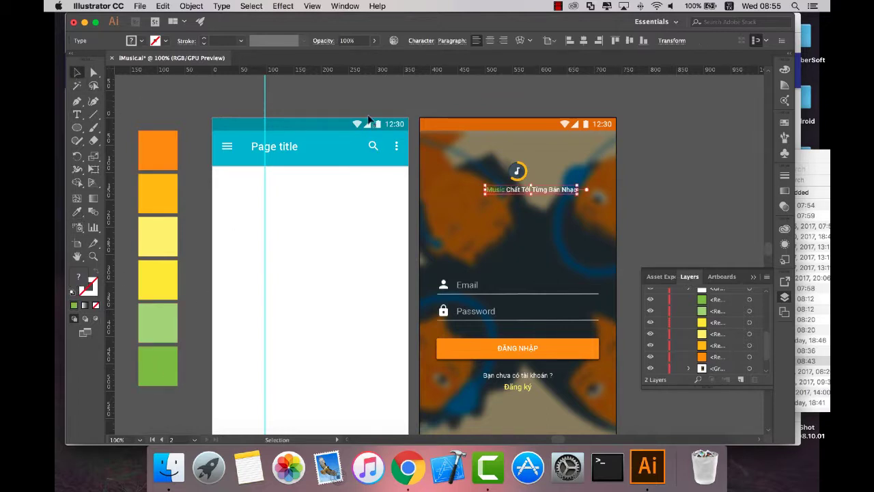
pyautogui.click(490, 191)
pyautogui.doubleClick(494, 188)
pyautogui.moveTo(504, 188); pyautogui.dragTo(486, 187)
pyautogui.click(511, 192)
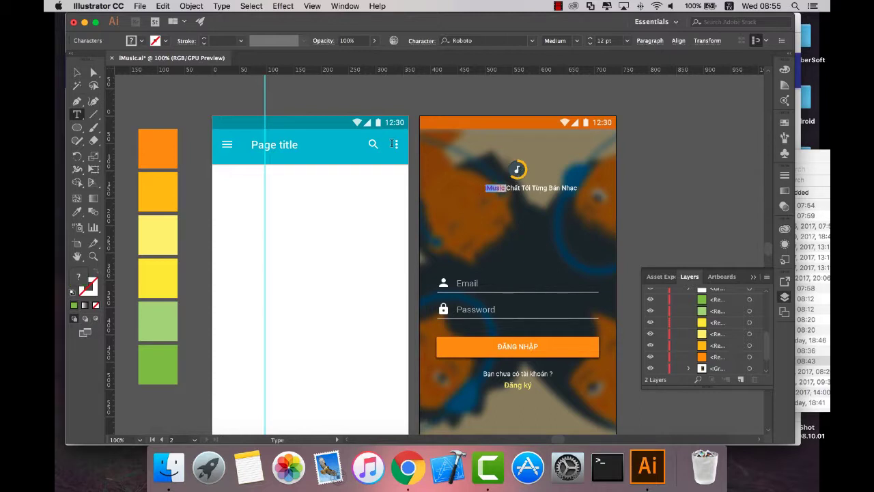
# Set the font size of the entire tagline line to 14 pt.
pyautogui.click(220, 6)
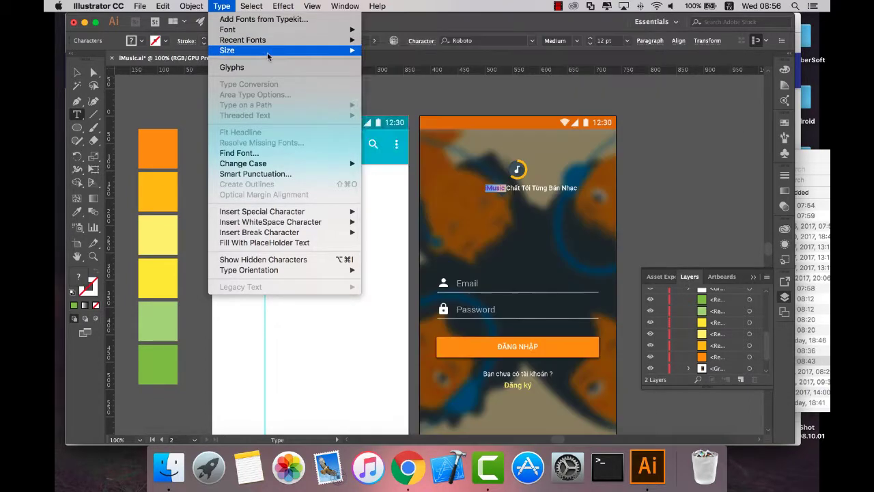
pyautogui.moveTo(259, 50)
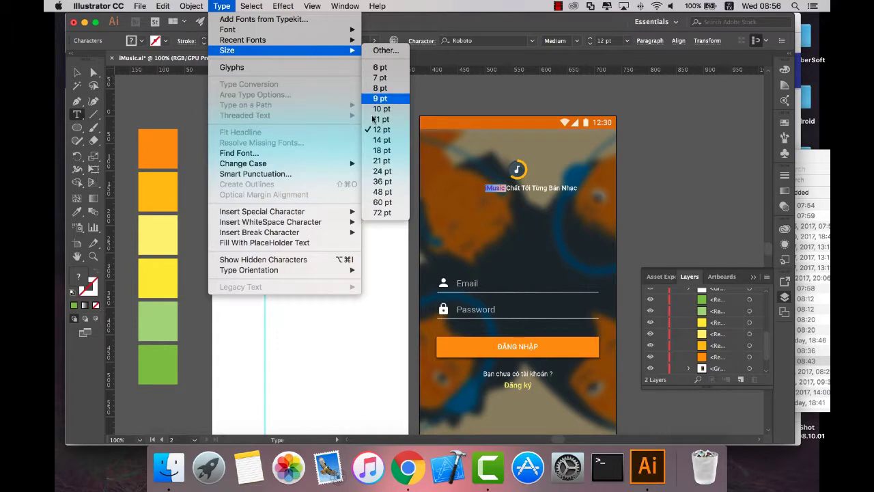
pyautogui.click(375, 140)
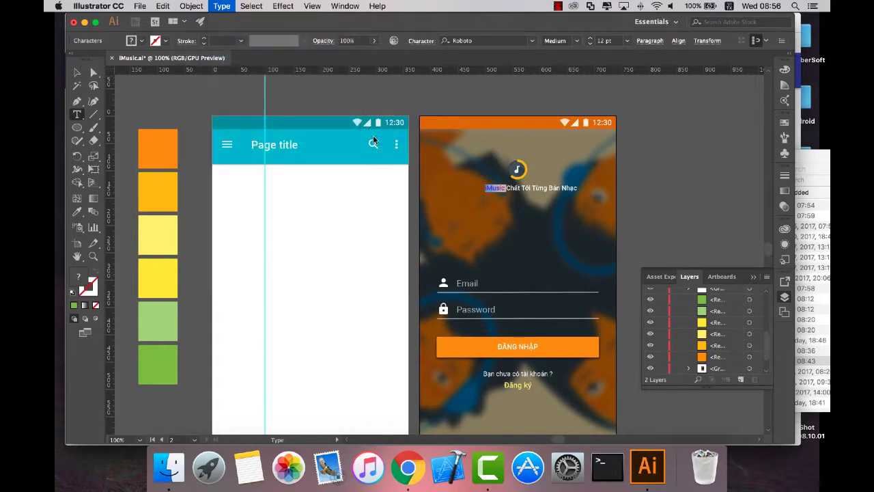
pyautogui.doubleClick(530, 188)
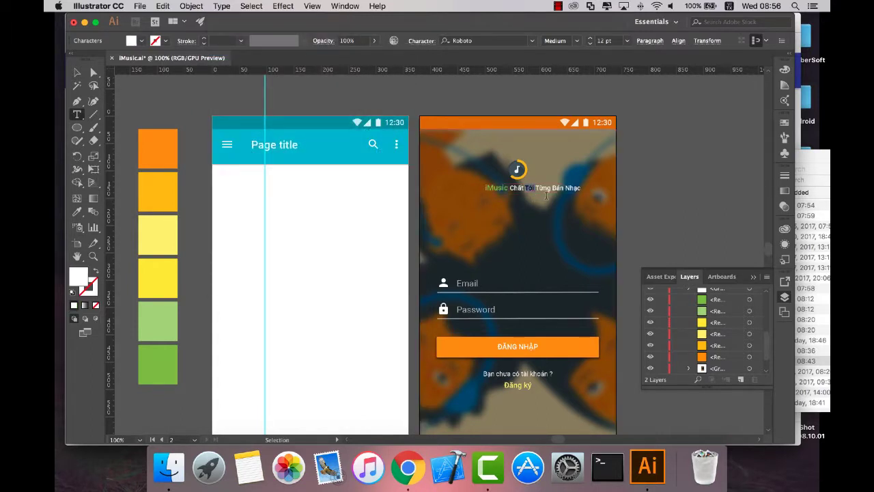
pyautogui.tripleClick(550, 190)
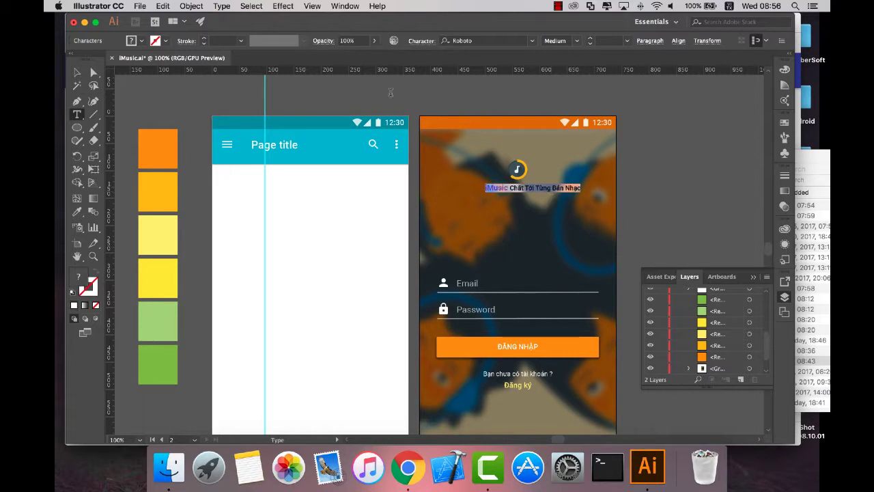
pyautogui.click(222, 6)
pyautogui.moveTo(226, 50)
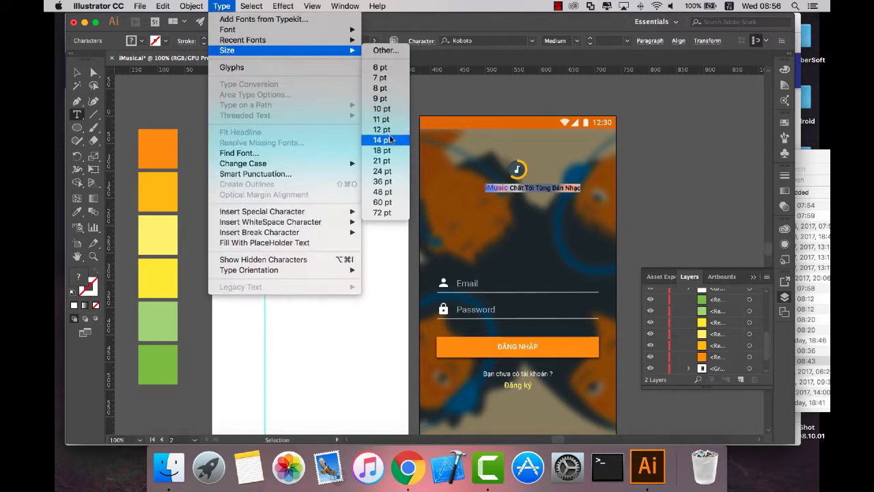
pyautogui.click(389, 140)
# Enlarge the word iMusic to 18 pt.
pyautogui.click(505, 190)
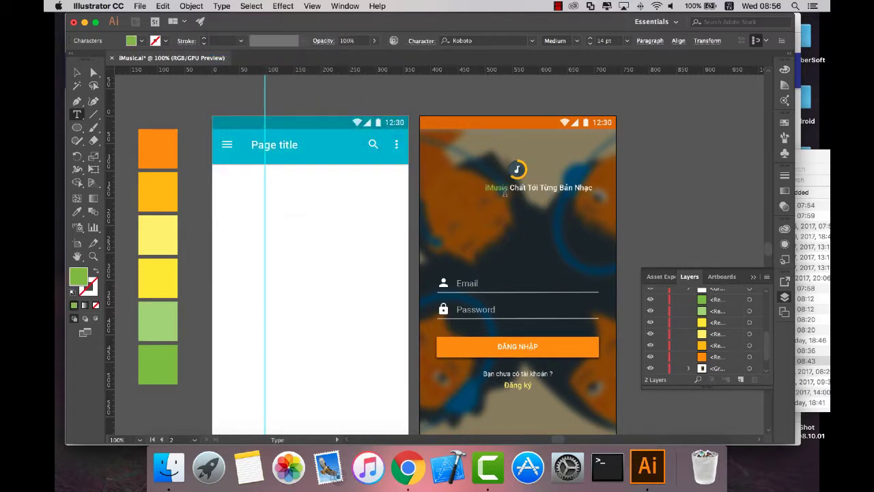
pyautogui.moveTo(506, 190); pyautogui.dragTo(483, 188)
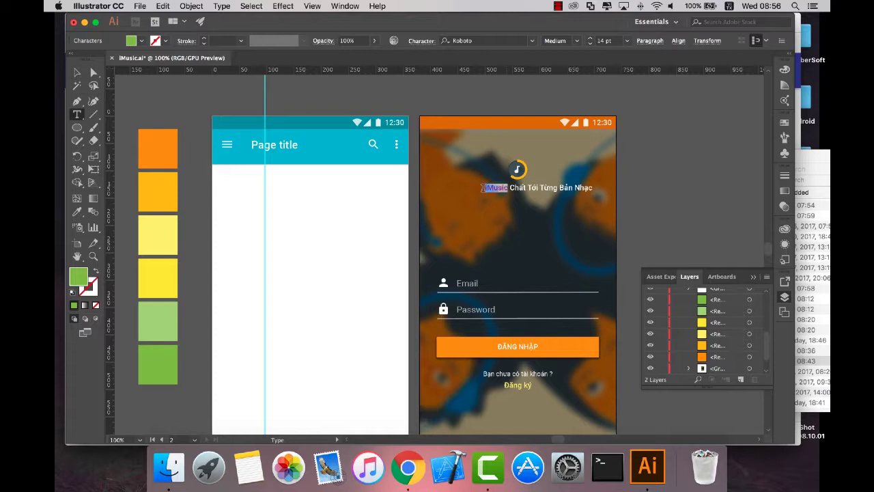
pyautogui.click(217, 7)
pyautogui.moveTo(227, 50)
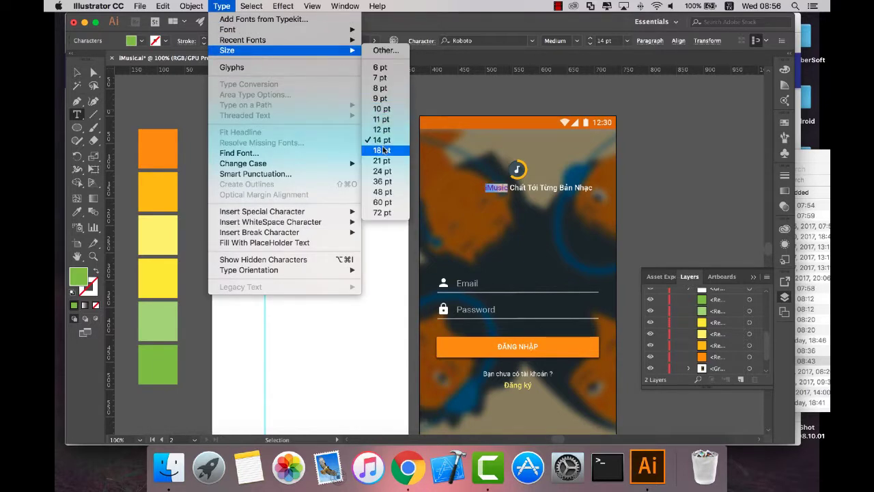
pyautogui.click(384, 149)
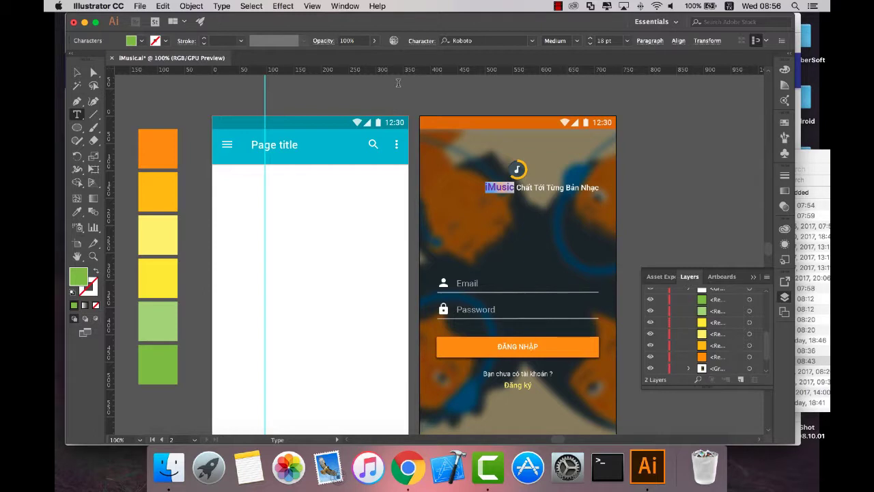
pyautogui.press('Escape')
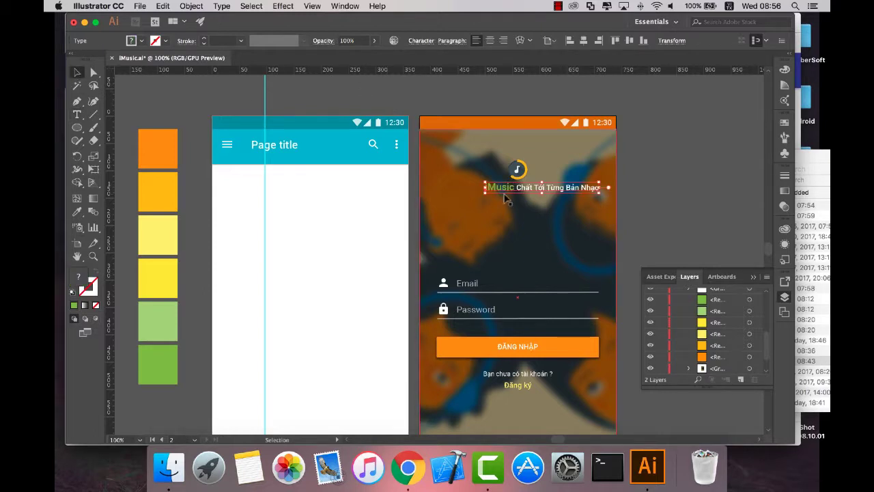
# Change the word iMusic to 16 pt in the Character panel.
pyautogui.doubleClick(508, 187)
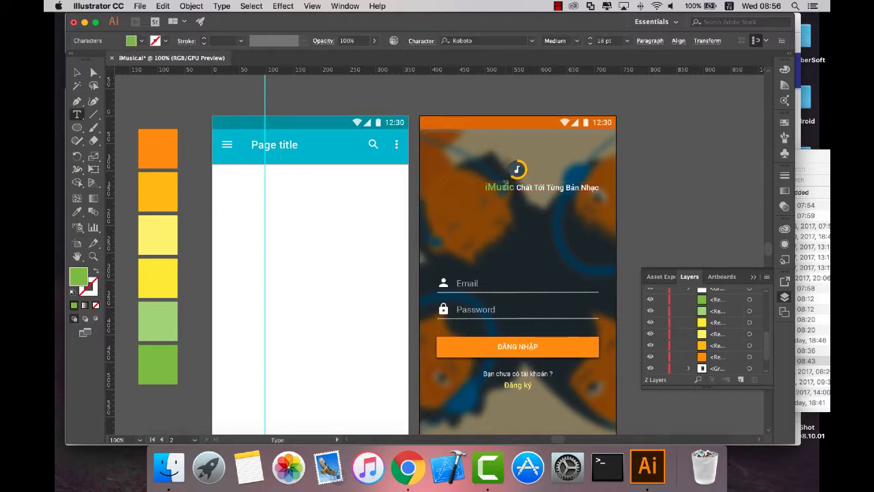
pyautogui.tripleClick(509, 186)
pyautogui.click(511, 186)
pyautogui.moveTo(513, 188); pyautogui.dragTo(478, 187)
pyautogui.click(225, 6)
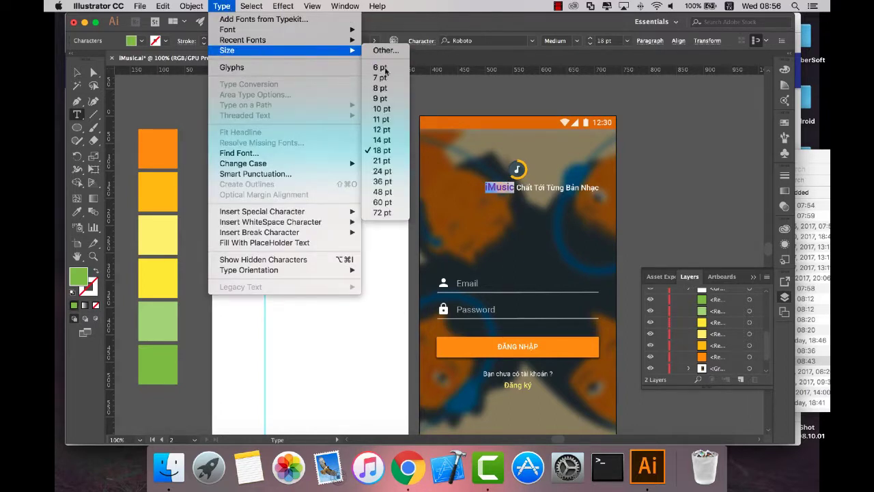
pyautogui.click(383, 51)
pyautogui.click(456, 142)
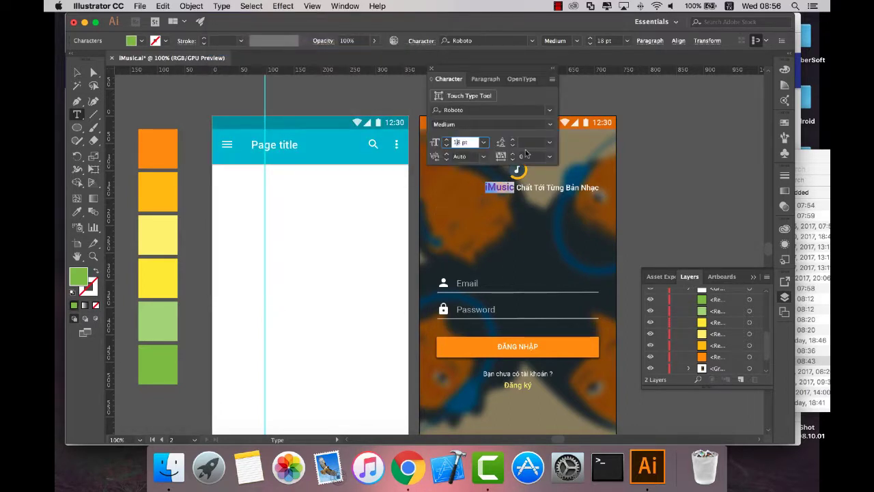
pyautogui.write('6')
pyautogui.press('Return')
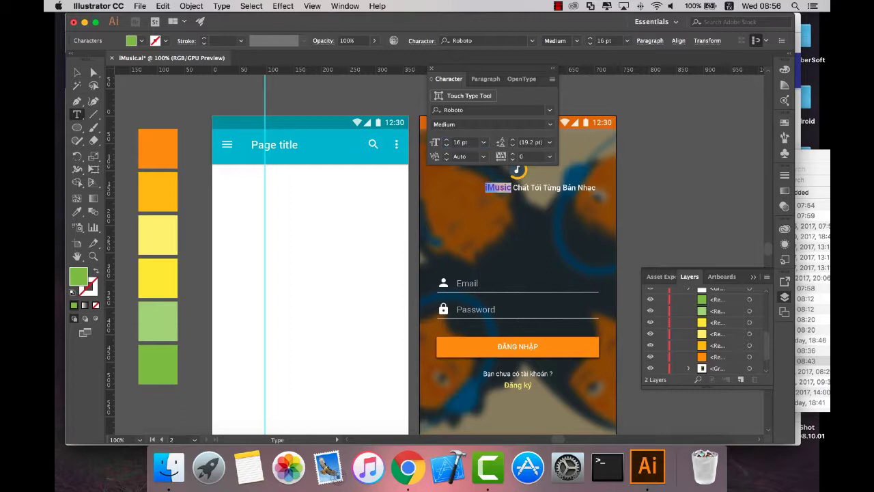
pyautogui.press('Escape')
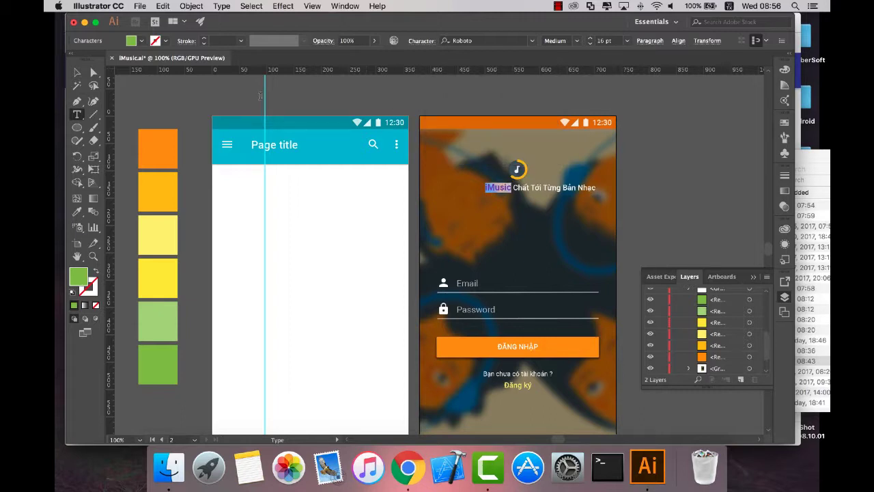
pyautogui.press('Escape')
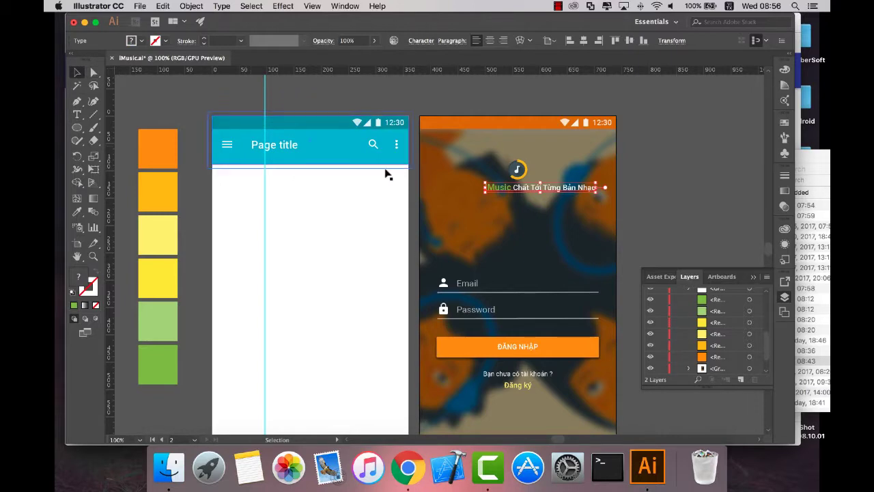
# Centre the tagline horizontally on the login background, working at 200% zoom with the grid shown.
pyautogui.hotkey('ctrl', "'")
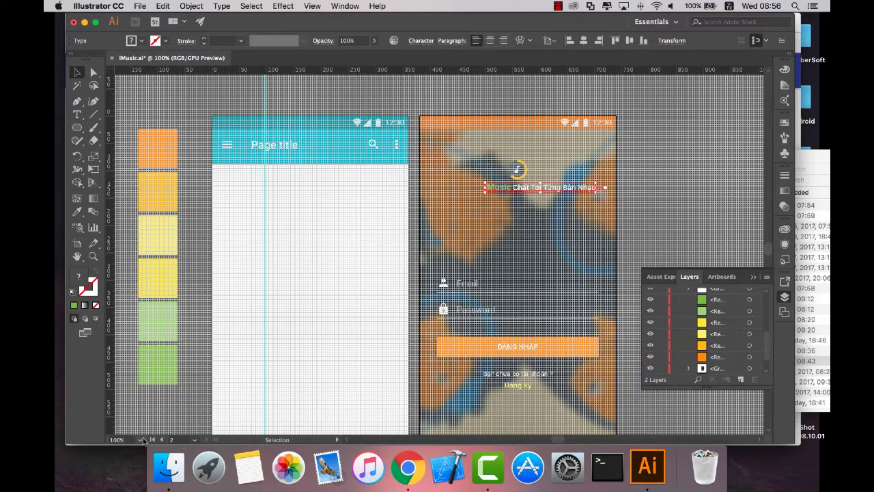
pyautogui.click(141, 439)
pyautogui.click(151, 279)
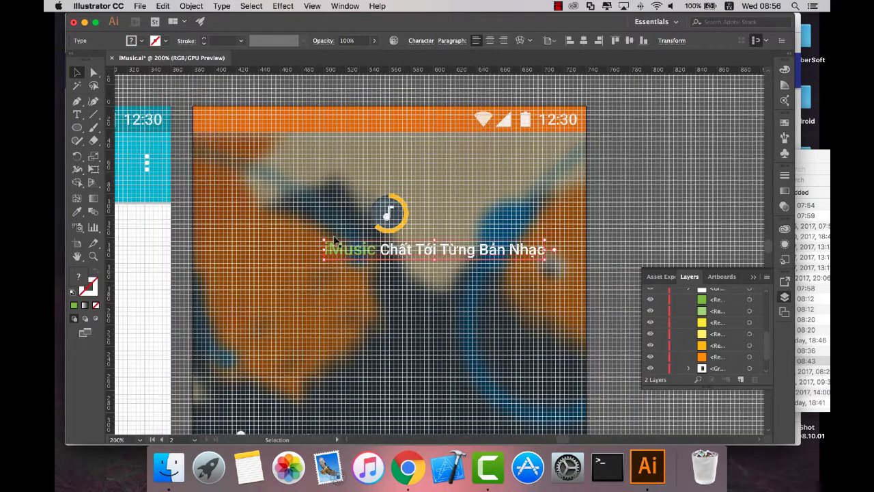
pyautogui.press('Down')
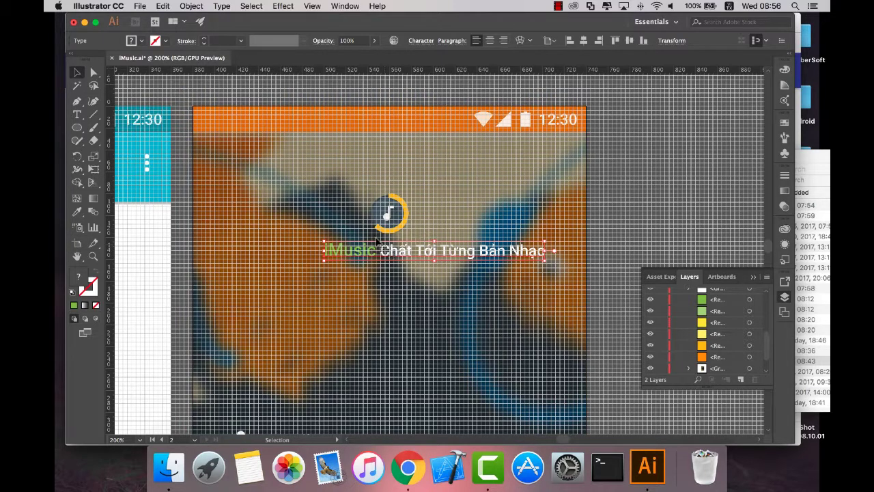
pyautogui.click(379, 246)
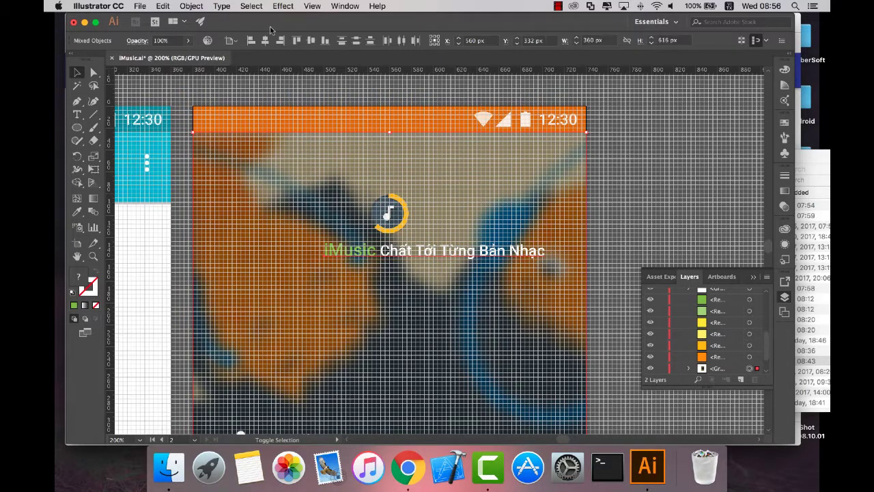
pyautogui.click(265, 40)
pyautogui.click(576, 256)
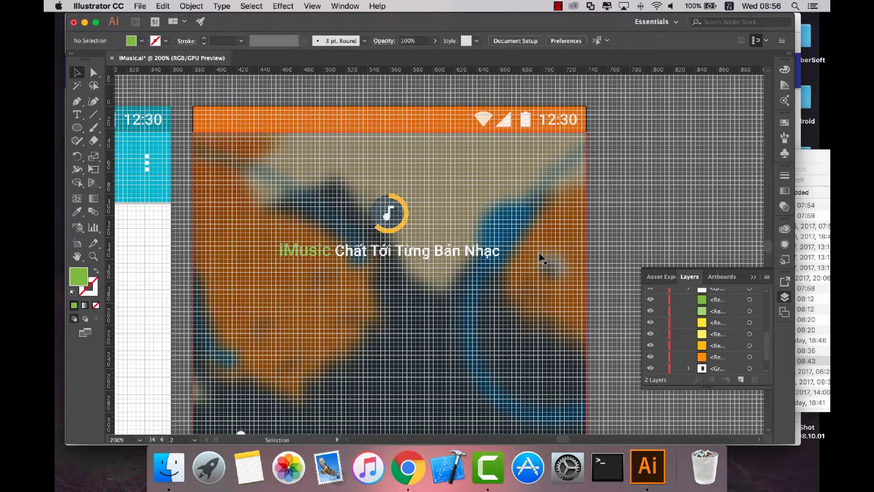
pyautogui.hotkey('ctrl', "'")
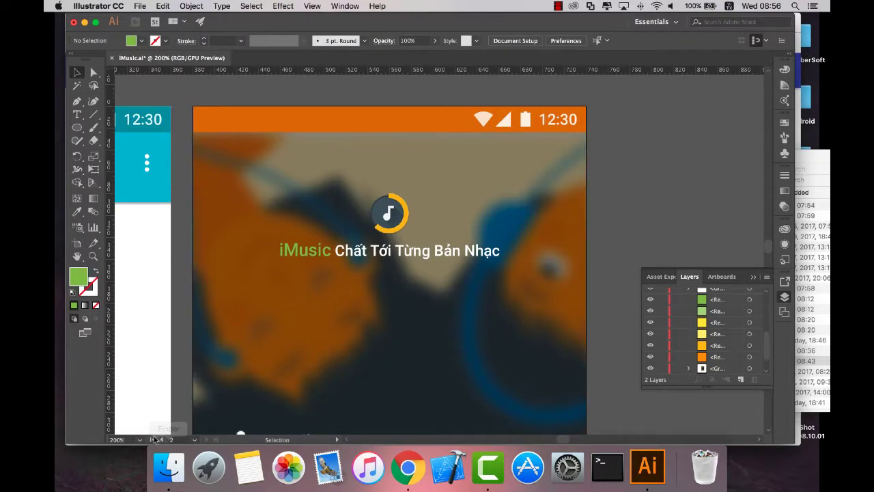
# At 100% zoom, move the music-note icon and tagline down together with two Shift+Down nudges.
pyautogui.click(140, 439)
pyautogui.click(163, 296)
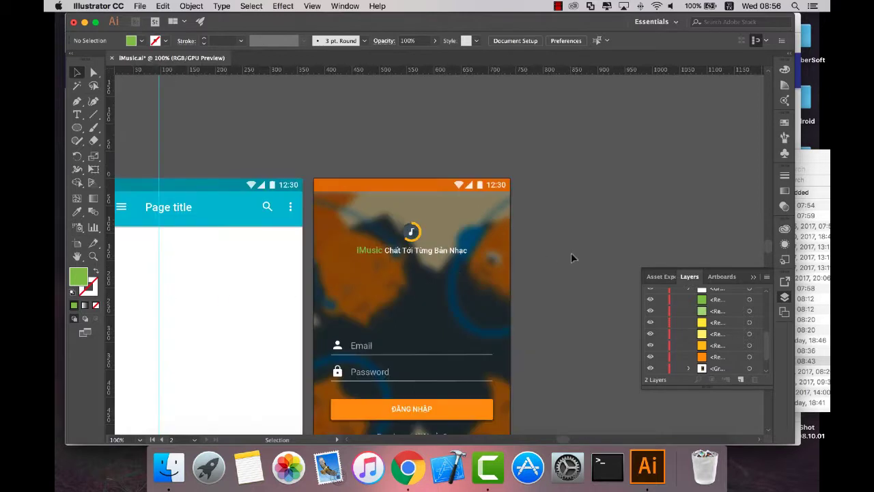
pyautogui.scroll(-3, 561, 273)
pyautogui.click(410, 178)
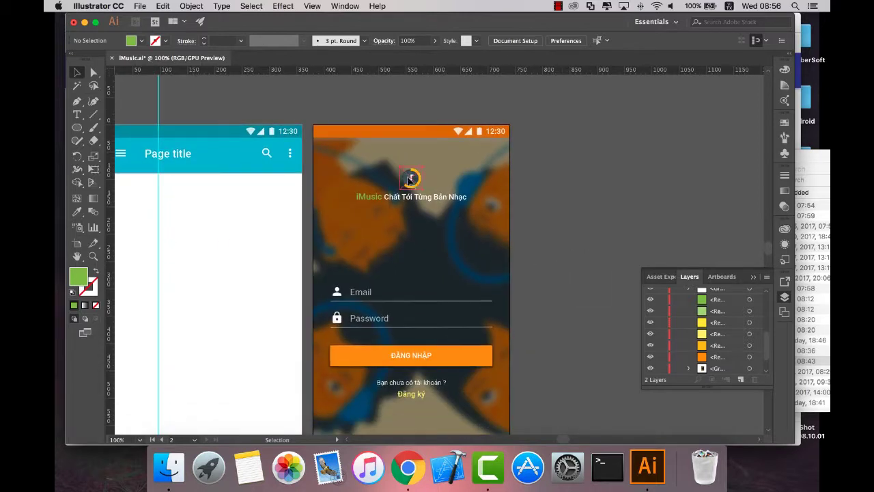
pyautogui.keyDown('shift'); pyautogui.click(443, 197); pyautogui.keyUp('shift')
pyautogui.hotkey('shift', 'Down')
pyautogui.hotkey('shift', 'Down')
pyautogui.hotkey('shift', 'Down')
pyautogui.hotkey('shift', 'Down')
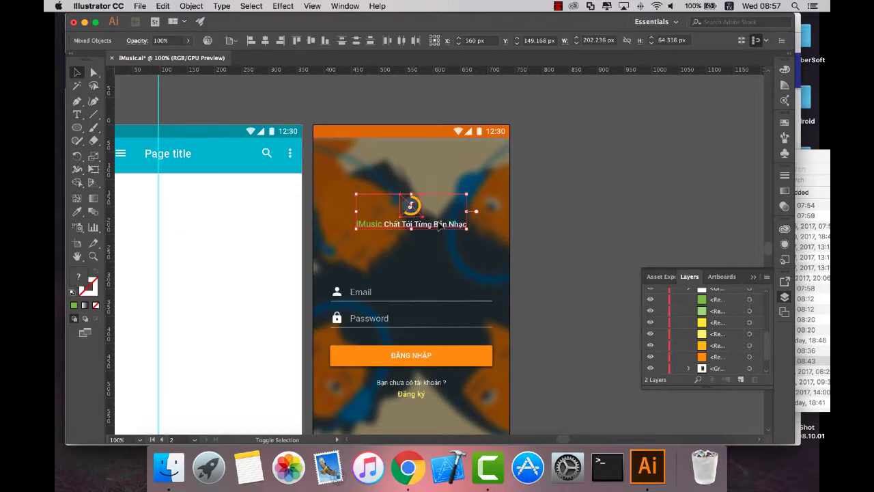
pyautogui.hotkey('shift', 'Down')
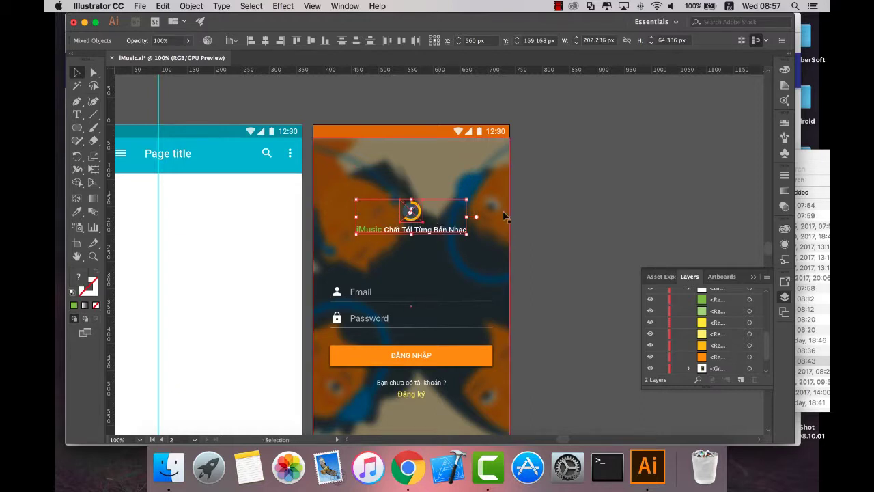
pyautogui.click(608, 207)
pyautogui.scroll(-1, 609, 207)
pyautogui.scroll(-3, 608, 207)
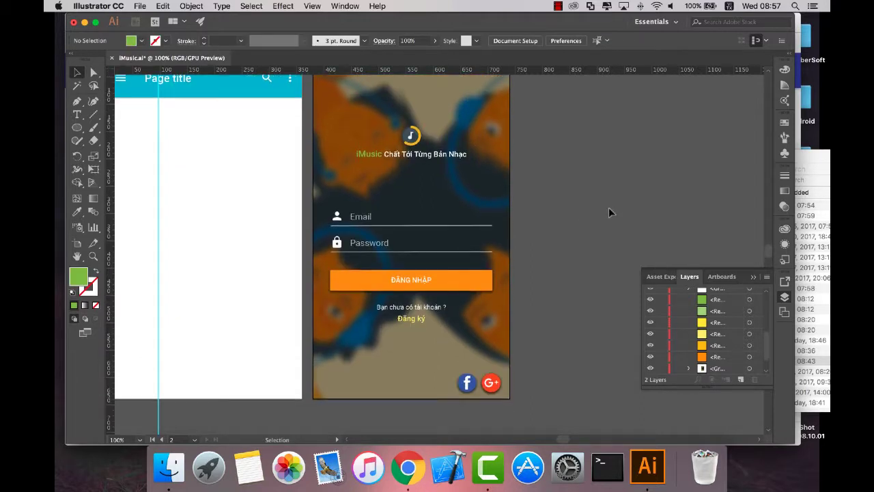
pyautogui.scroll(1, 608, 208)
# Delete the music-note icon and break the tagline onto a new line after iMusic.
pyautogui.scroll(1, 608, 209)
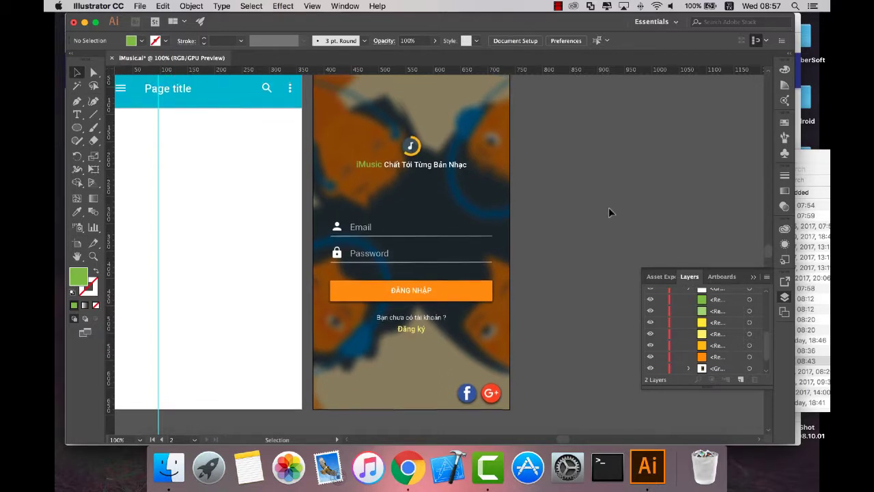
pyautogui.scroll(2, 608, 208)
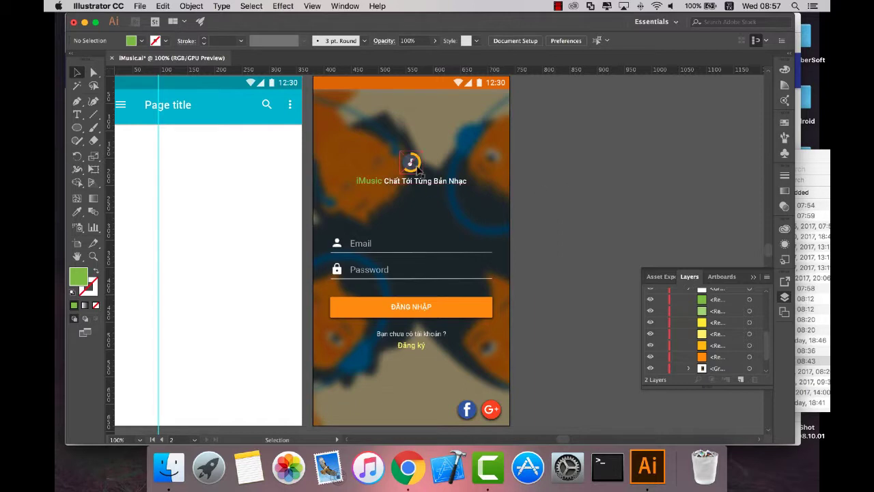
pyautogui.click(412, 164)
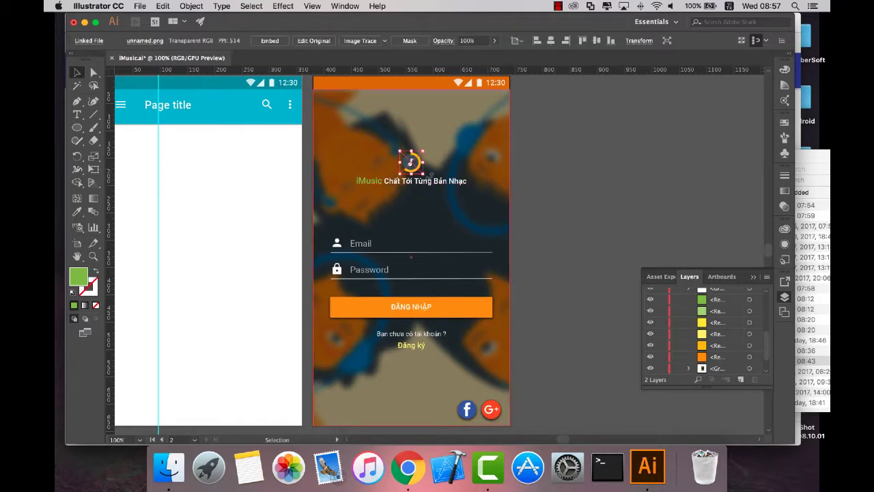
pyautogui.press('Delete')
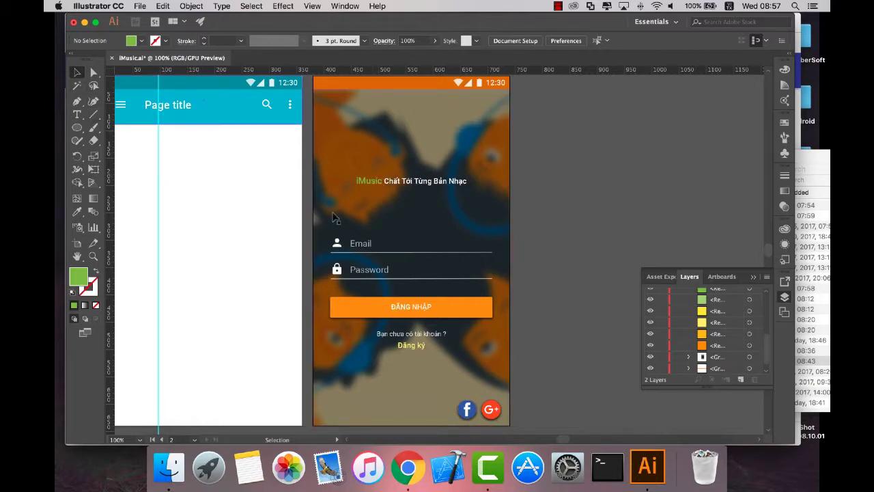
pyautogui.doubleClick(383, 181)
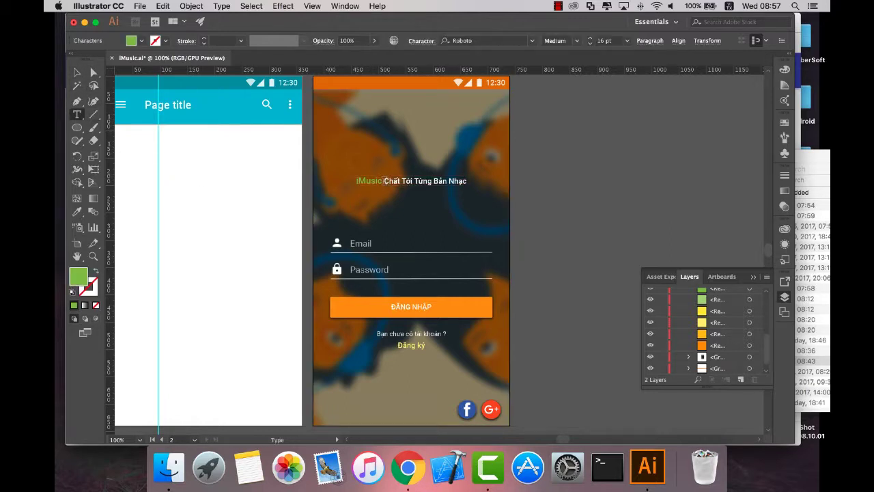
pyautogui.press('Right')
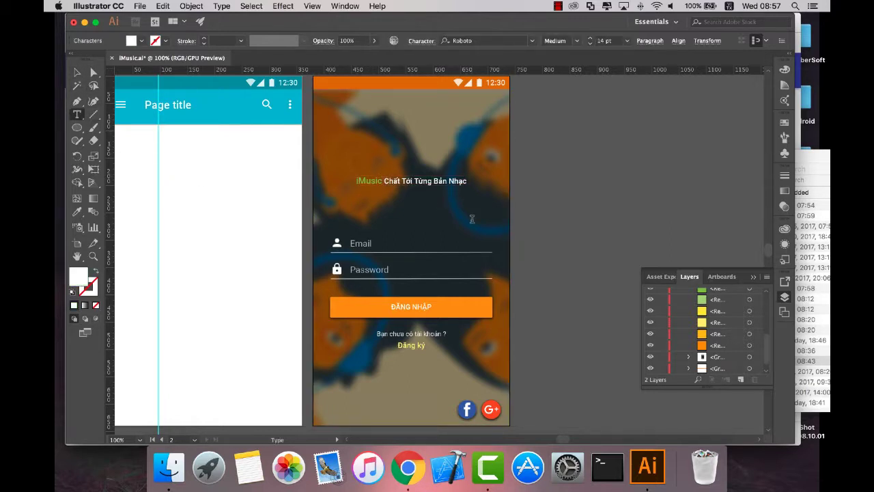
pyautogui.press('Return')
# Centre-align the iMusic title and tagline paragraphs, then select the title text group.
pyautogui.press('super+a')
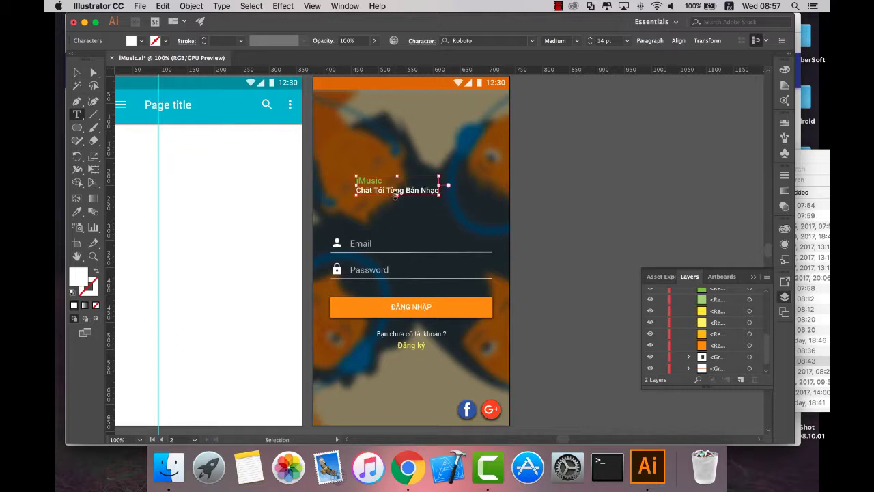
pyautogui.click(678, 40)
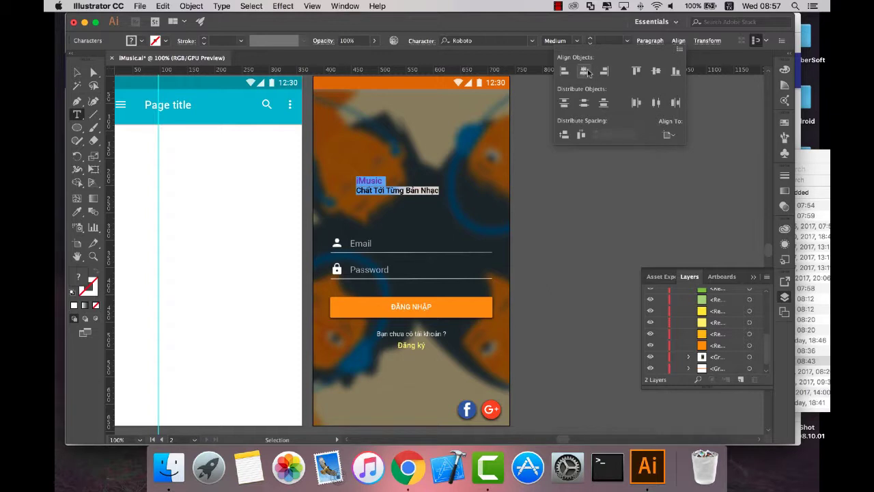
pyautogui.click(649, 41)
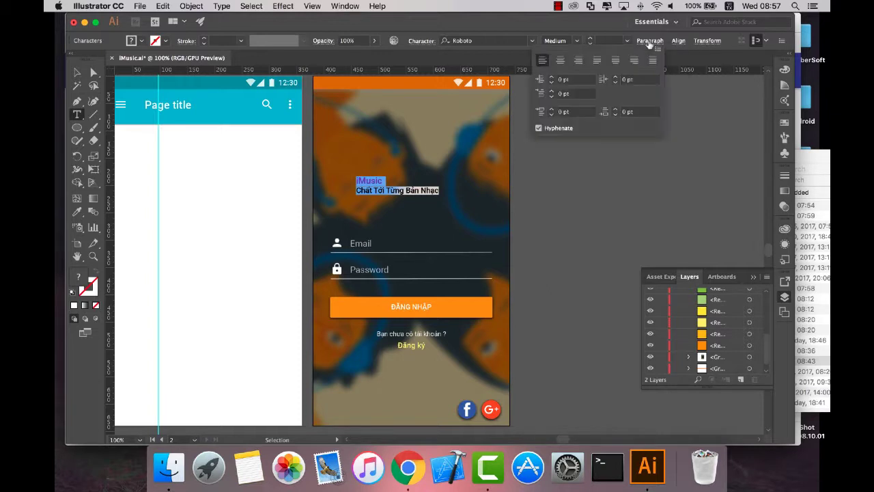
pyautogui.click(560, 60)
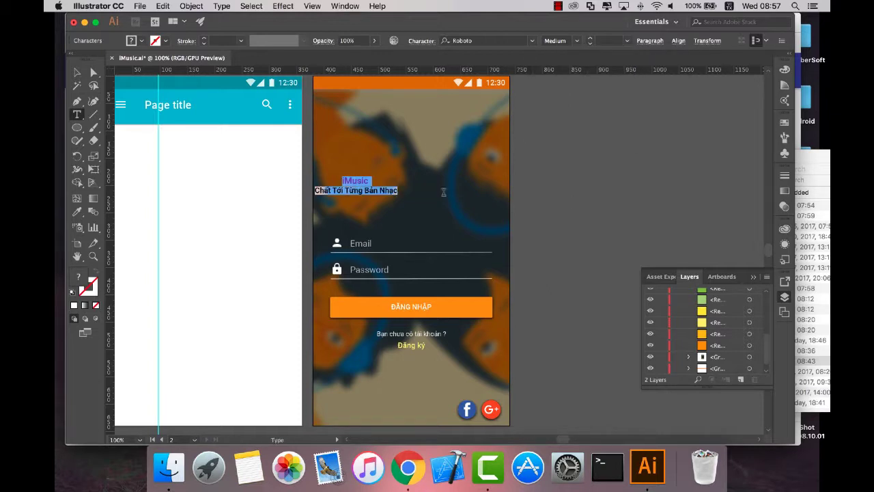
pyautogui.press('Escape')
pyautogui.click(77, 72)
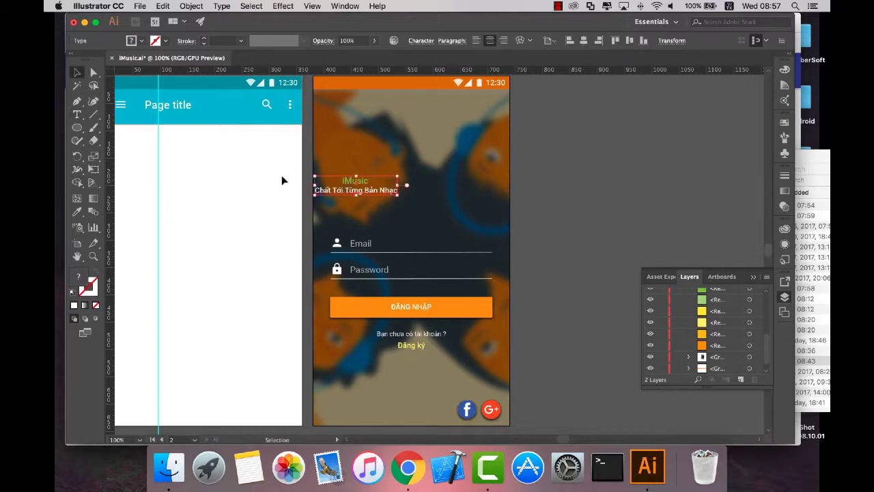
pyautogui.click(403, 147)
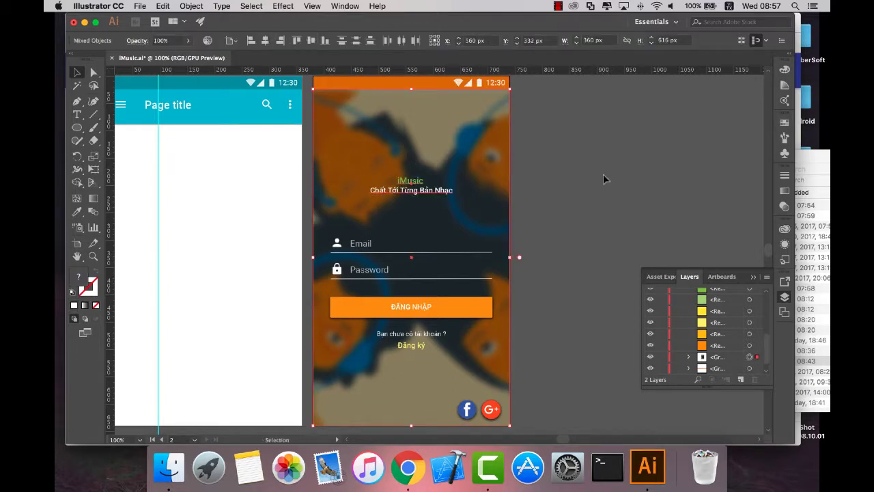
pyautogui.click(402, 183)
# Set the iMusic title to 24 pt.
pyautogui.doubleClick(403, 182)
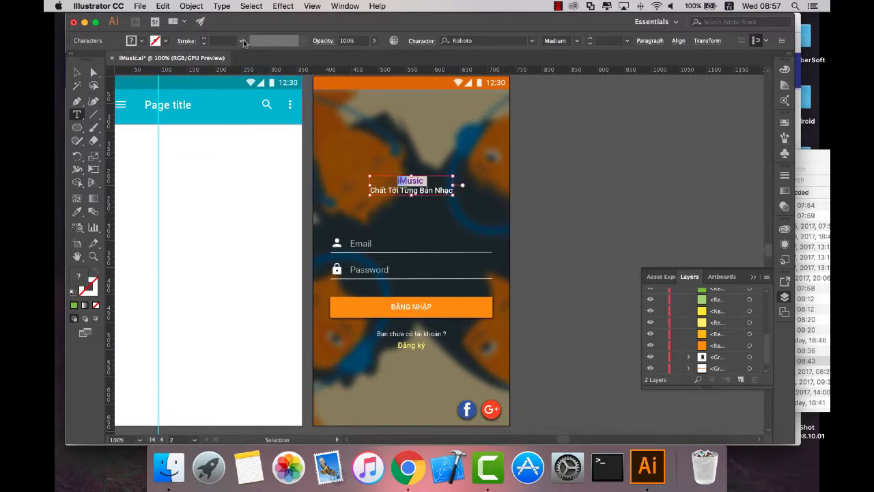
pyautogui.click(219, 6)
pyautogui.moveTo(226, 50)
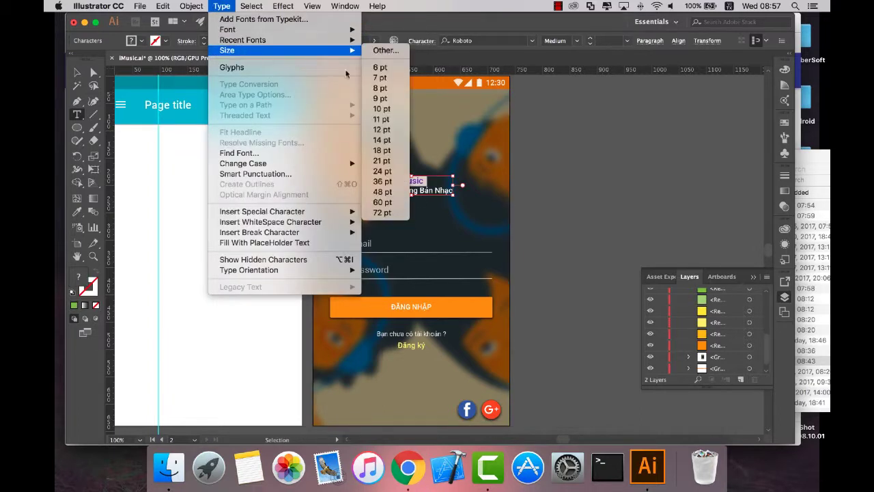
pyautogui.click(382, 171)
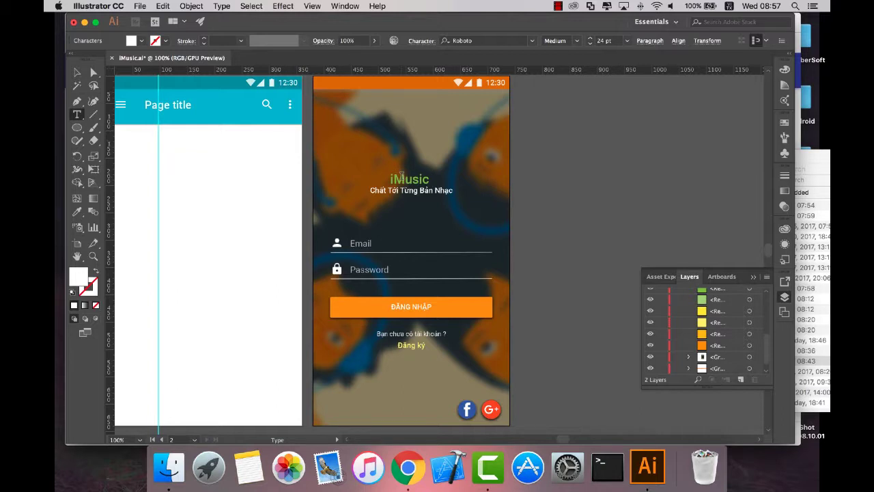
pyautogui.moveTo(391, 179); pyautogui.dragTo(430, 180)
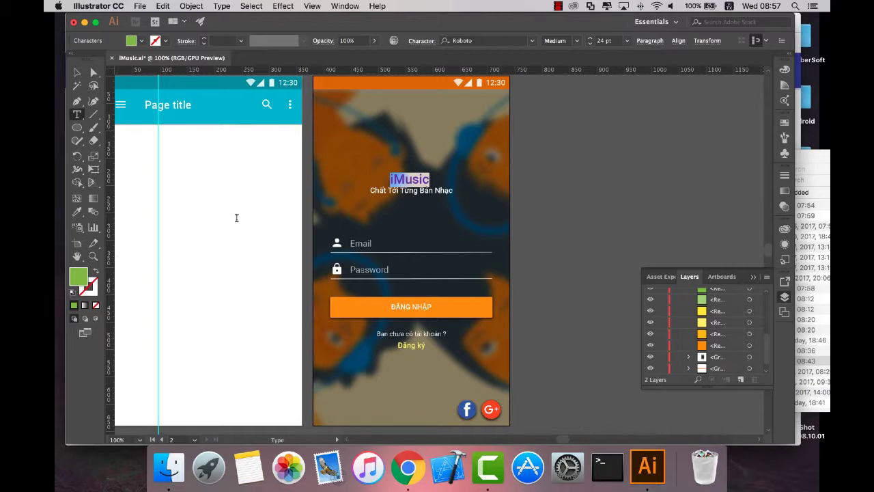
# Colour iMusic yellow-orange by sampling the orange swatch with the Eyedropper.
pyautogui.hscroll(-5, 139, 230)
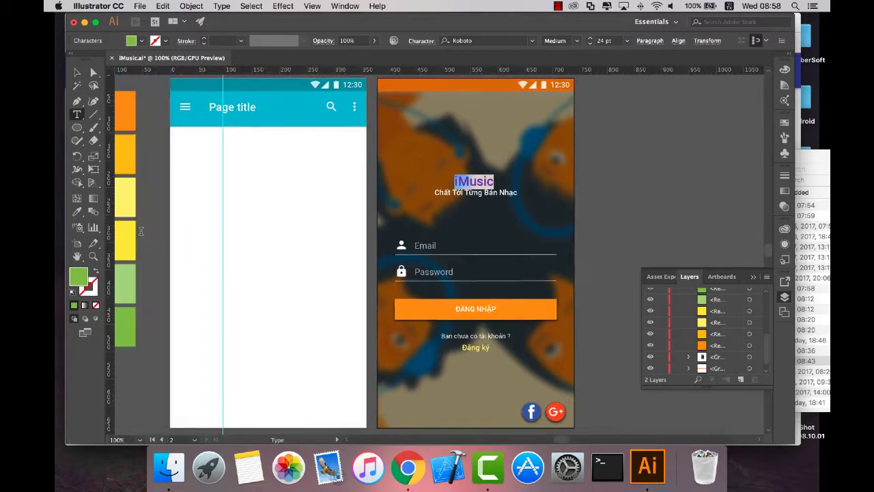
pyautogui.doubleClick(79, 276)
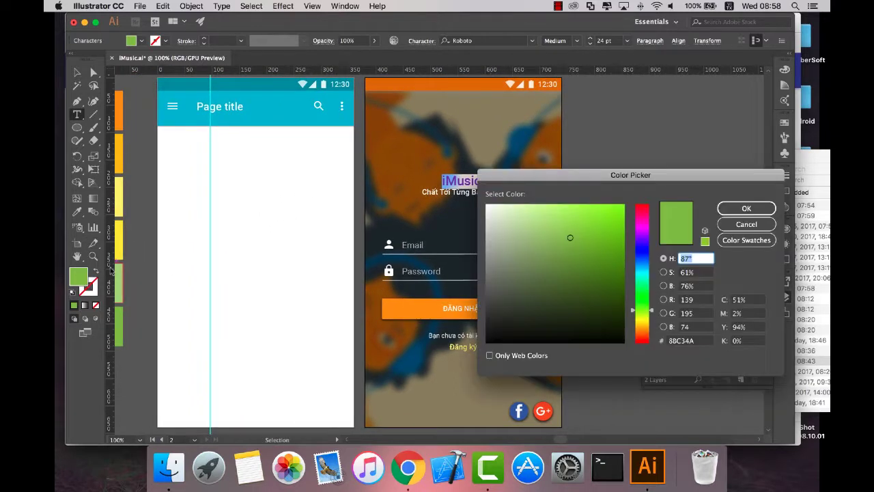
pyautogui.click(746, 224)
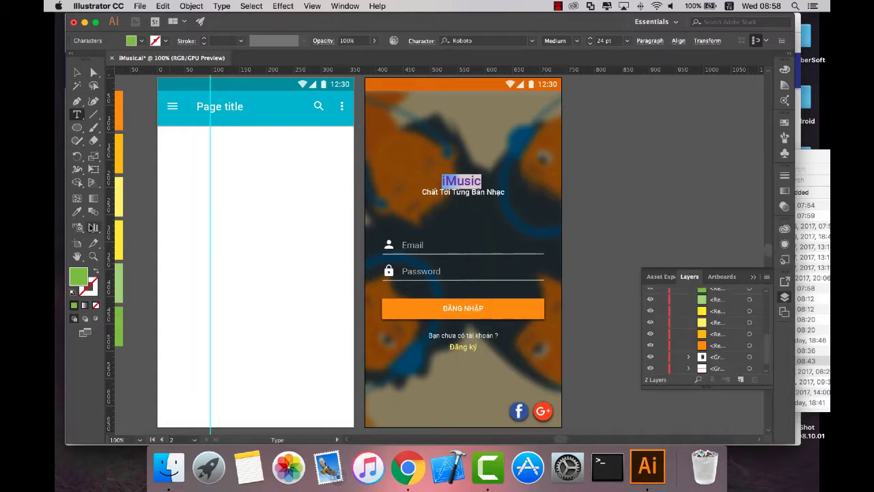
pyautogui.click(77, 211)
pyautogui.click(415, 80)
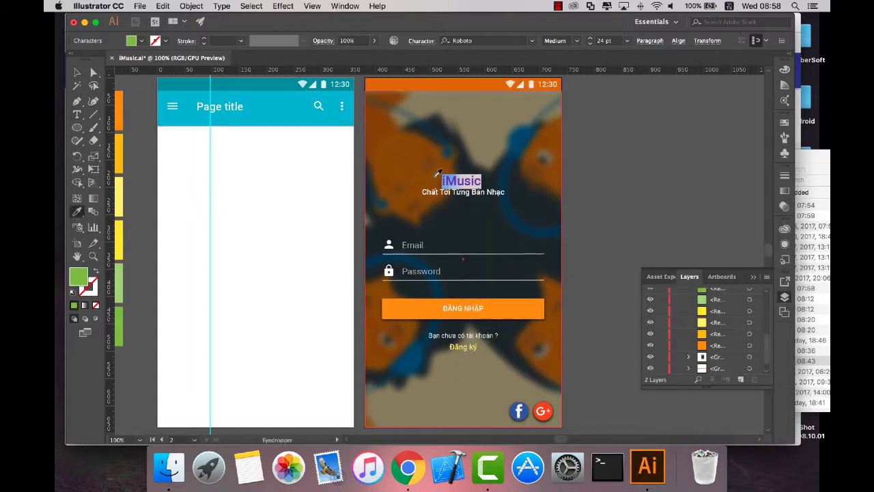
pyautogui.click(120, 147)
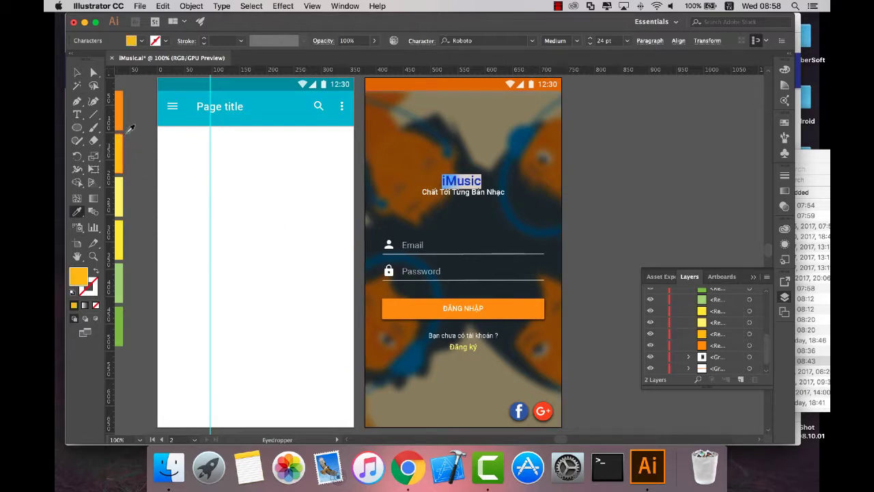
pyautogui.click(77, 72)
pyautogui.click(602, 194)
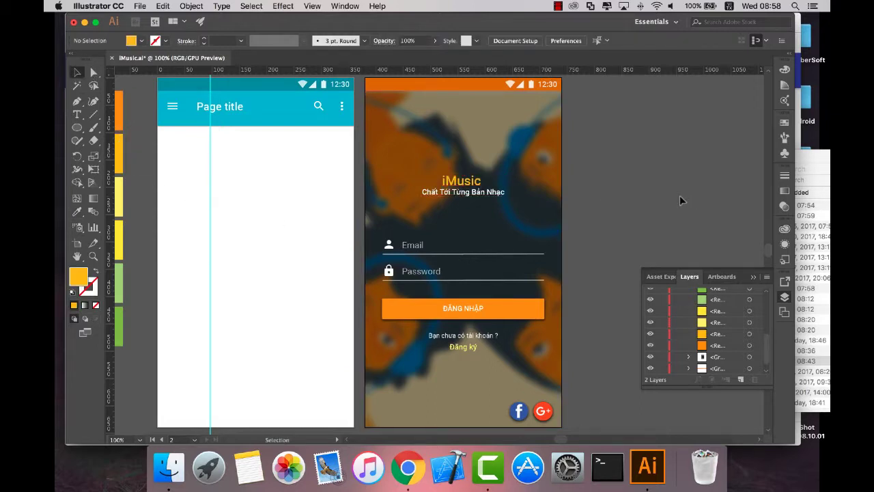
# Drag the iMusic title block slightly higher above the Email field.
pyautogui.click(488, 195)
pyautogui.click(618, 194)
pyautogui.moveTo(456, 187); pyautogui.dragTo(456, 182)
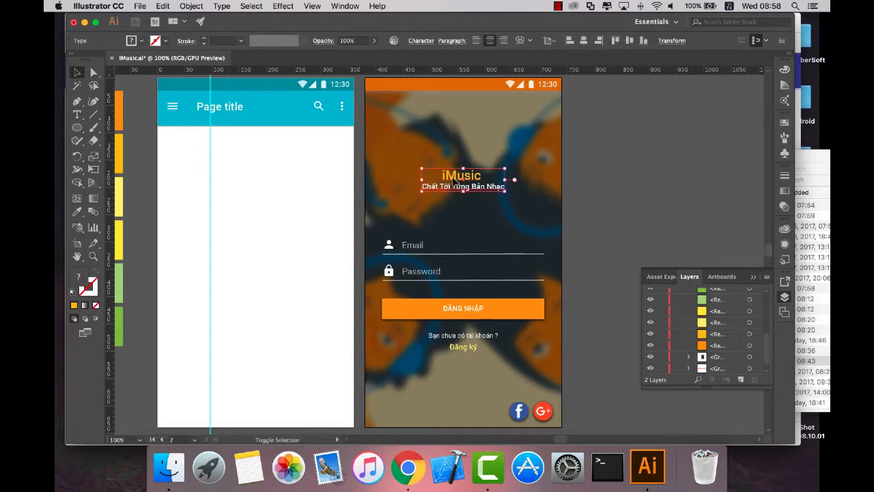
pyautogui.moveTo(455, 182); pyautogui.dragTo(456, 176)
pyautogui.click(612, 188)
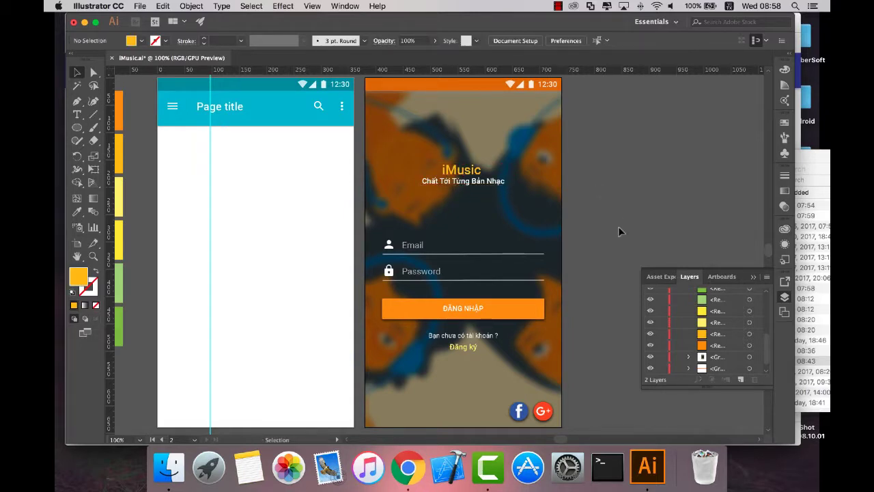
pyautogui.scroll(-1, 618, 228)
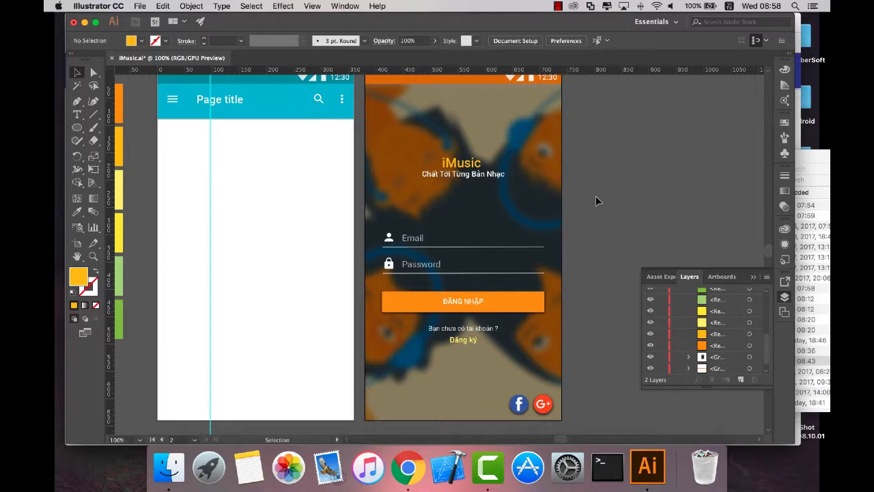
# Delete the tagline line under the iMusic title.
pyautogui.doubleClick(490, 176)
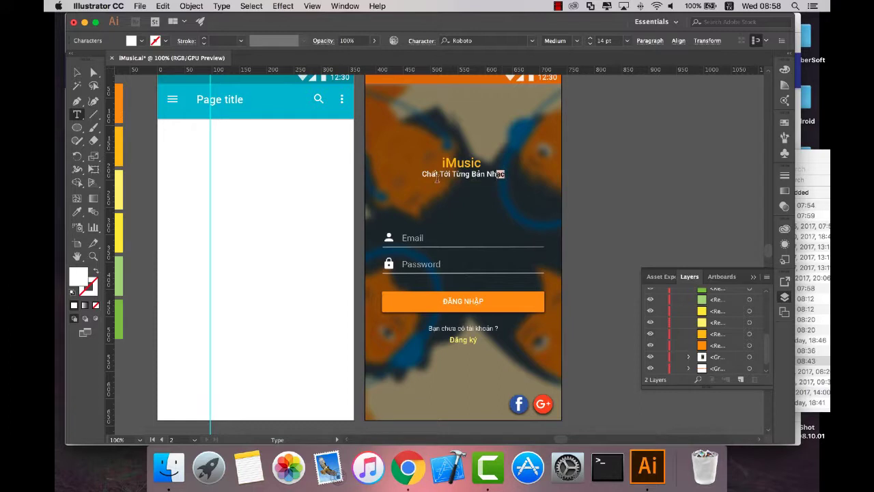
pyautogui.moveTo(505, 175); pyautogui.dragTo(422, 176)
pyautogui.press('BackSpace')
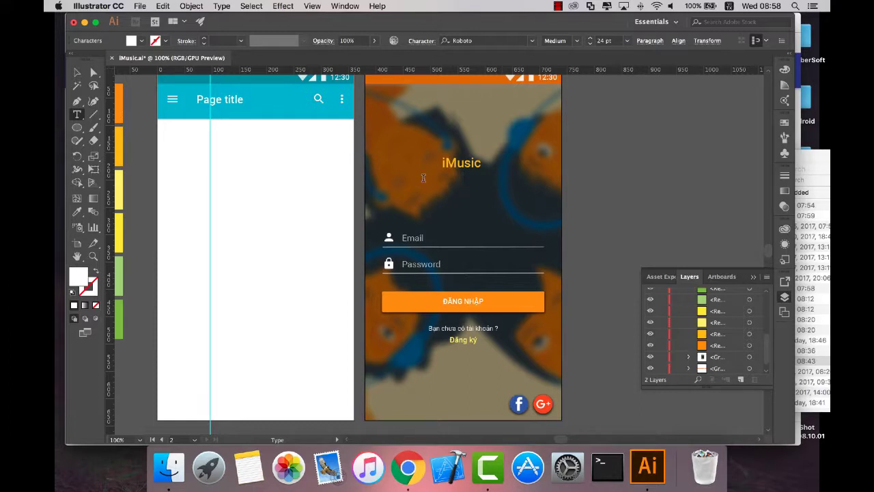
pyautogui.press('Escape')
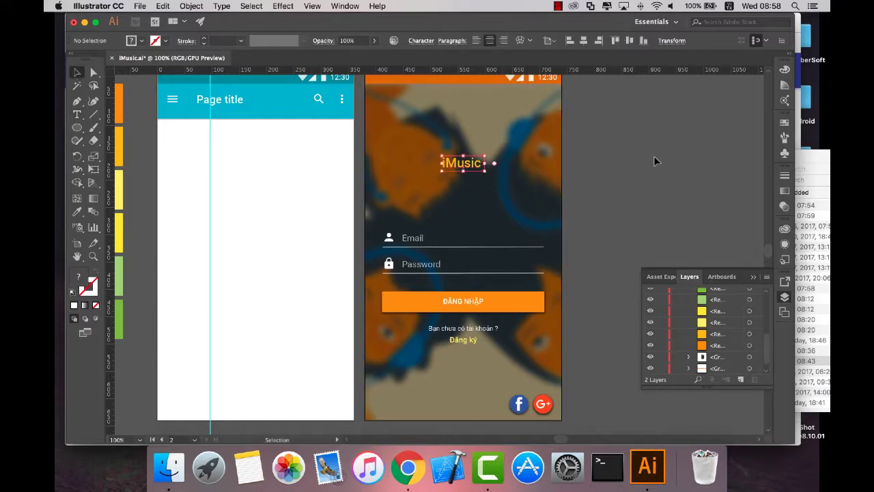
pyautogui.click(653, 156)
pyautogui.click(464, 162)
pyautogui.press('a')
pyautogui.click(454, 152)
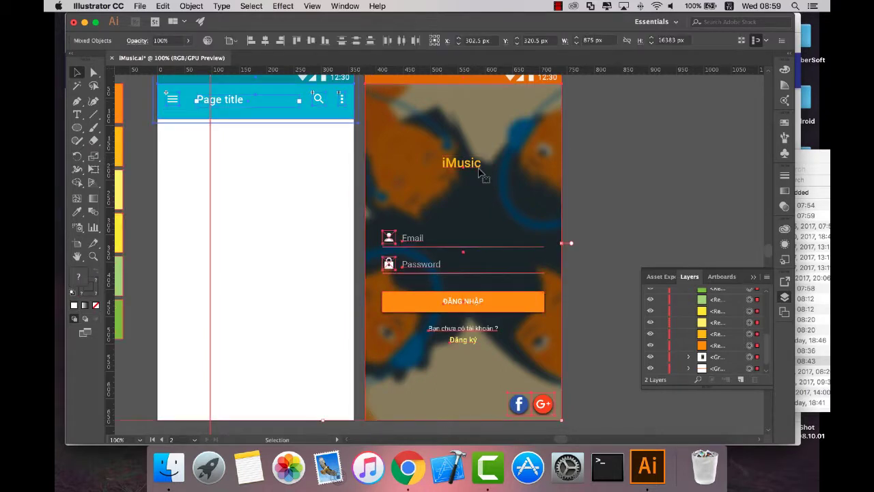
pyautogui.click(565, 155)
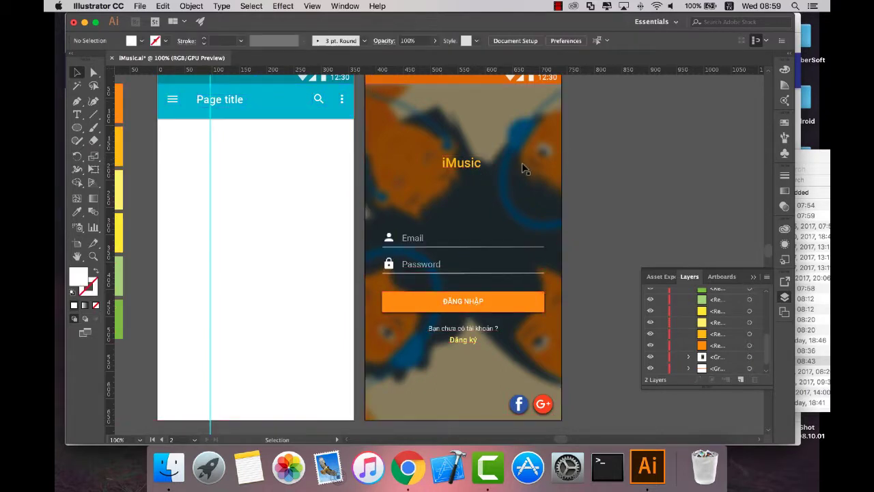
# Try a light green fill on iMusic, then undo it to keep the yellow-orange title.
pyautogui.doubleClick(466, 170)
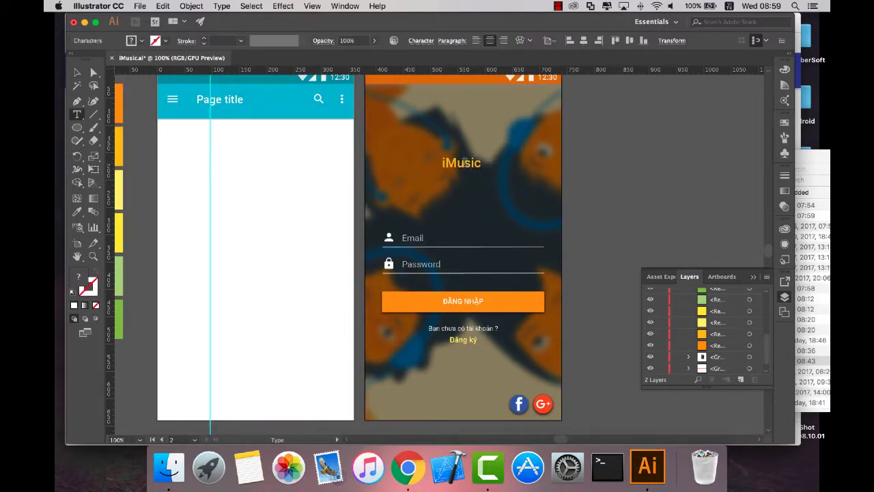
pyautogui.doubleClick(464, 162)
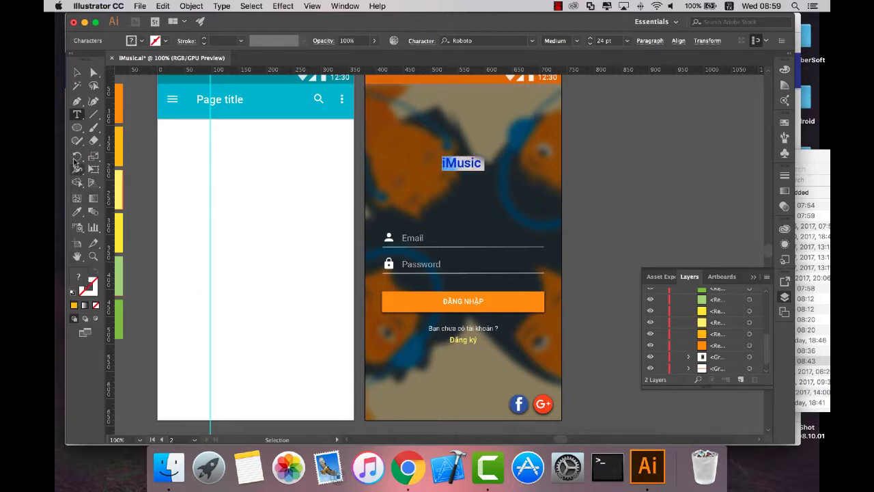
pyautogui.click(76, 211)
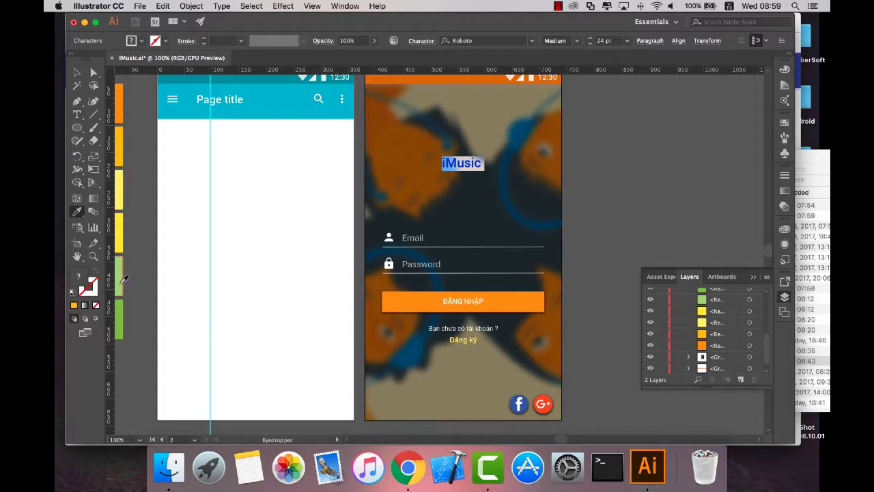
pyautogui.click(124, 289)
pyautogui.press('v')
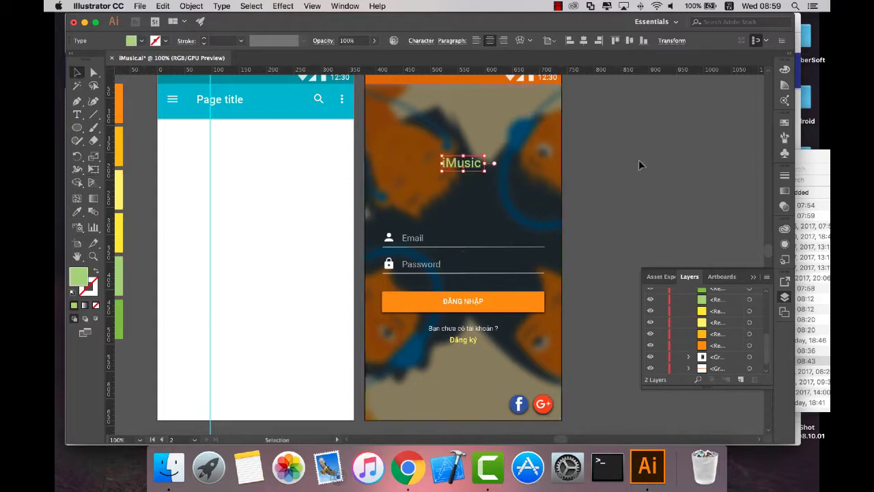
pyautogui.press('super+z')
pyautogui.click(631, 167)
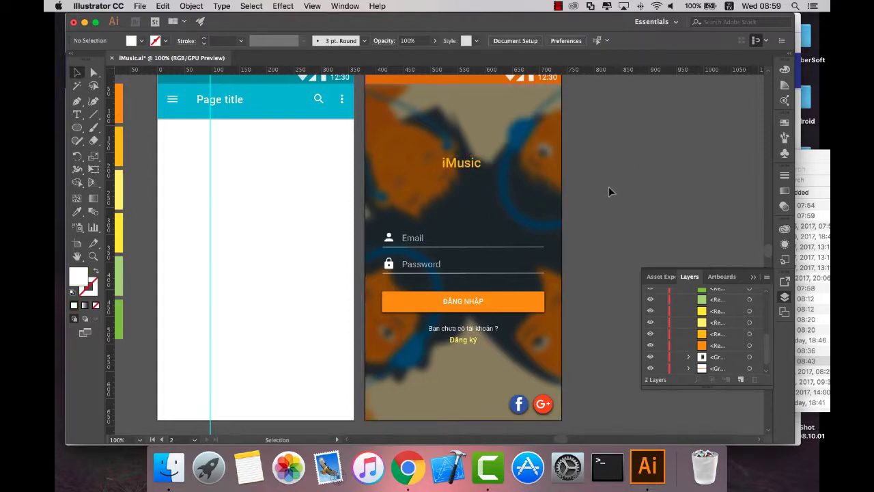